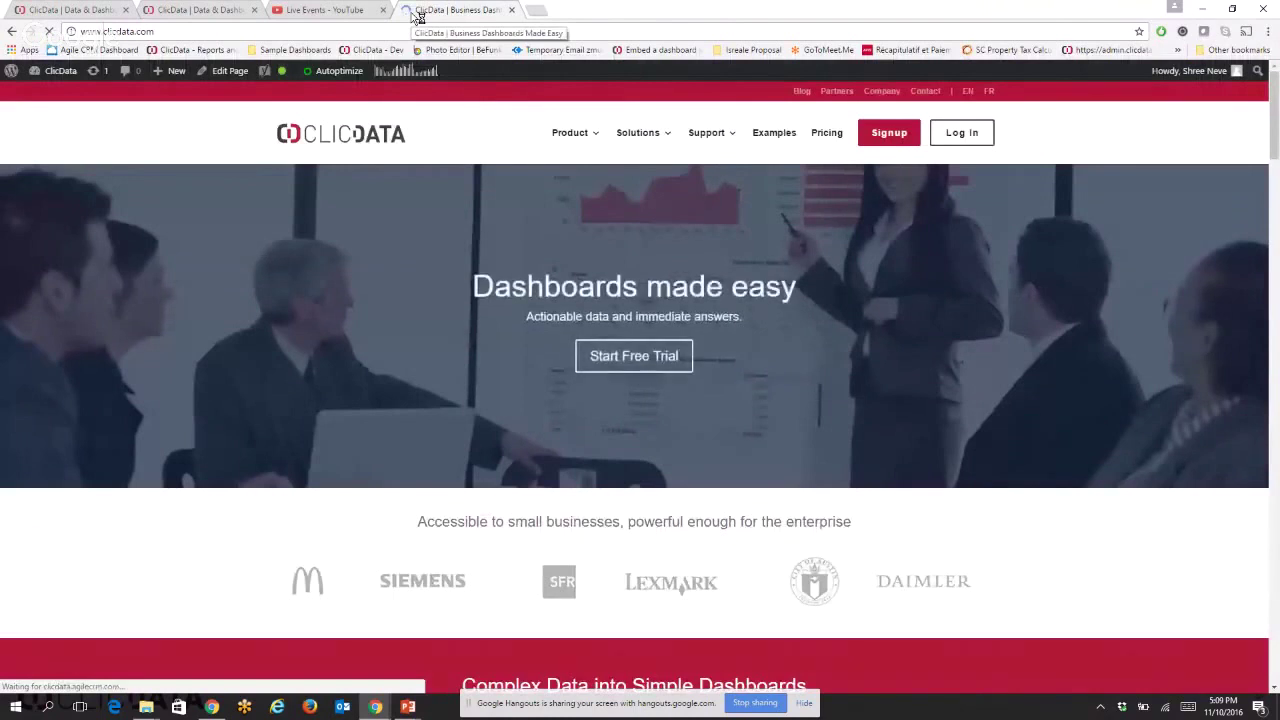
Look over the ClicData signup page and the account's Dashboards, Data, Add Data, Automation, Users and Support sections.
click(870, 143)
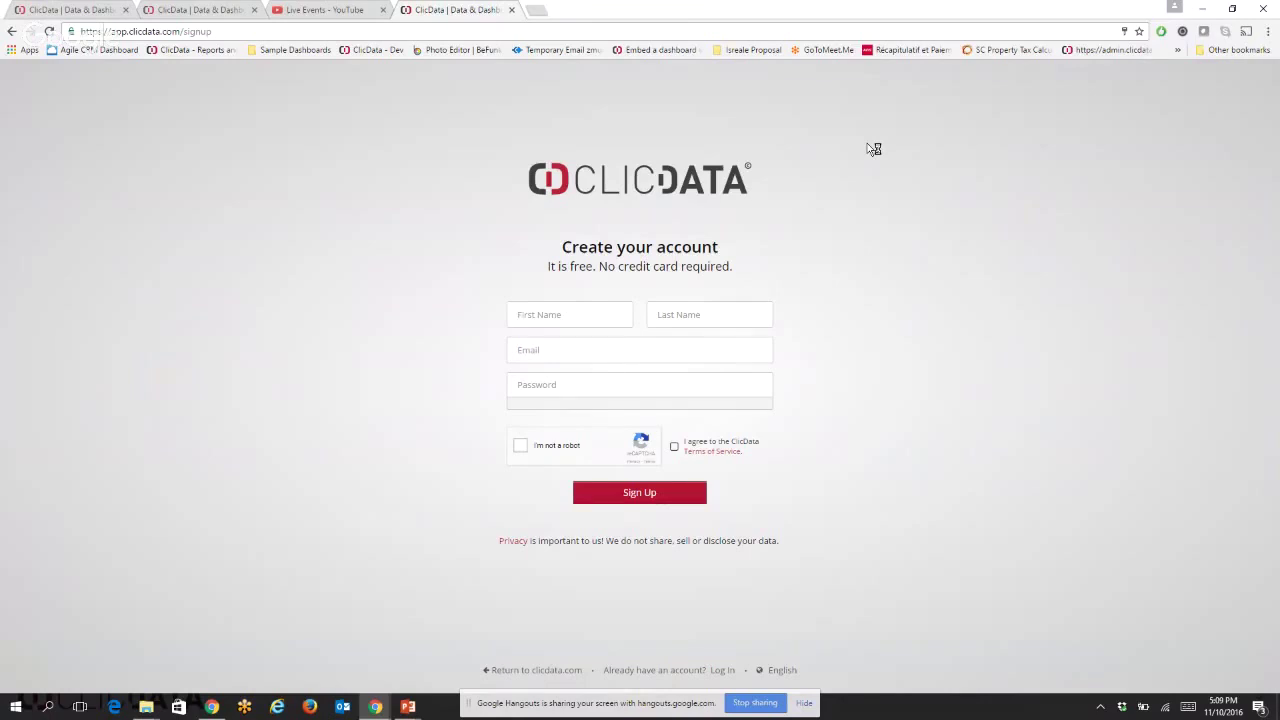
click(66, 9)
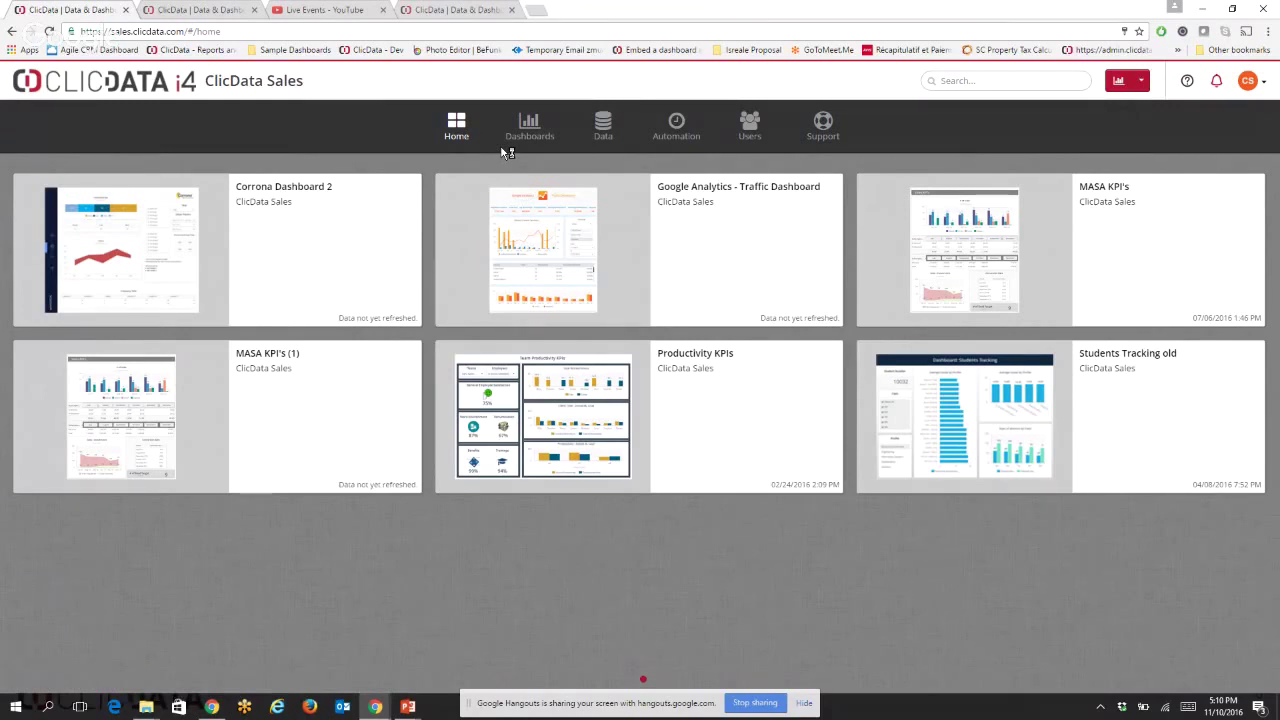
click(534, 126)
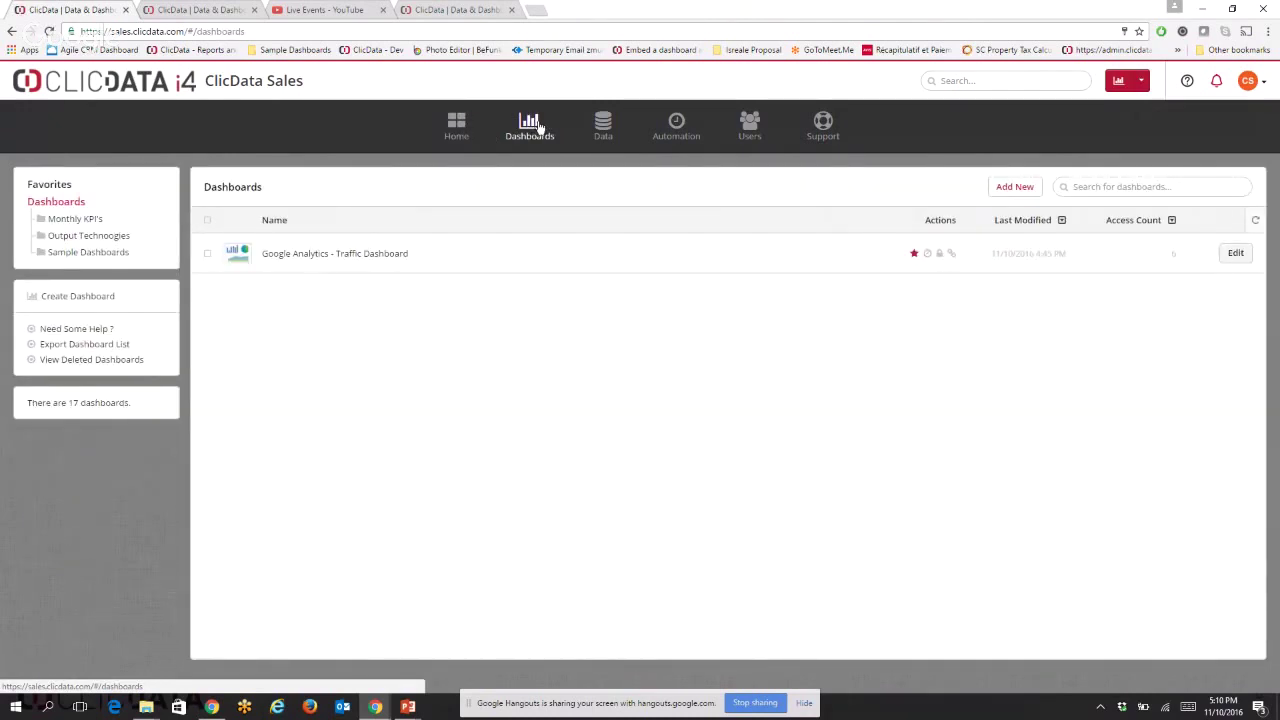
click(603, 125)
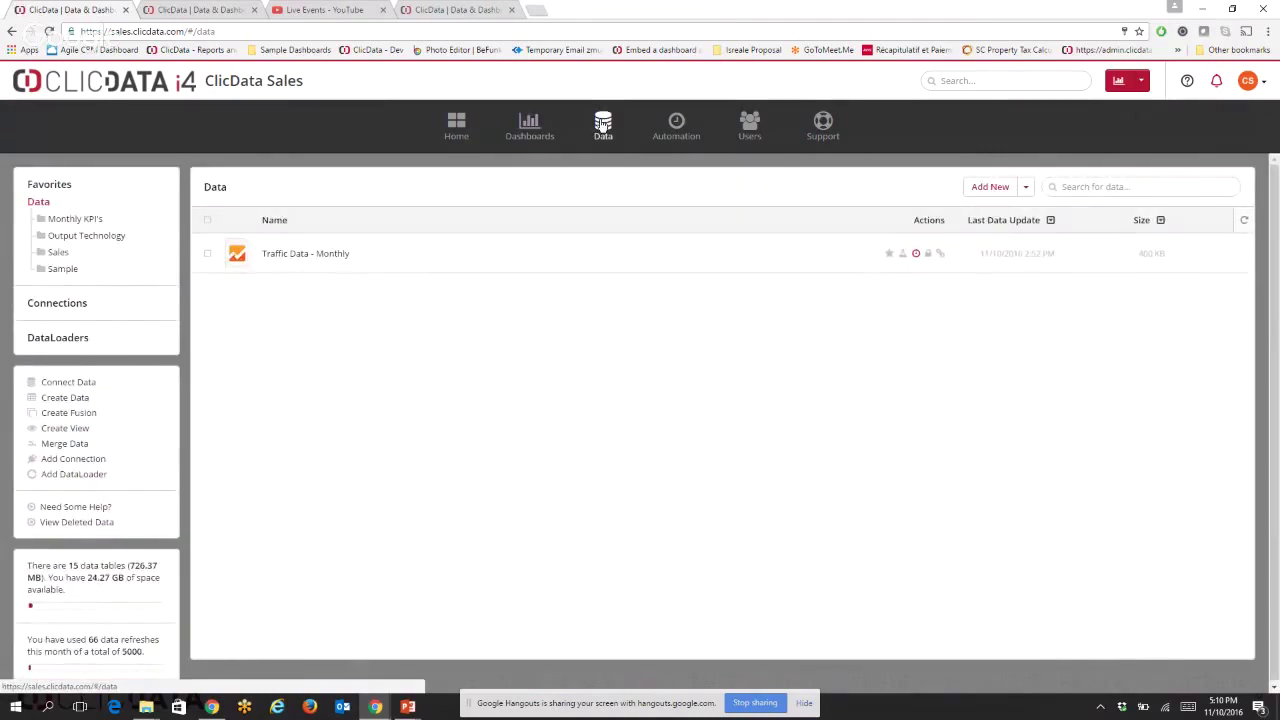
click(990, 187)
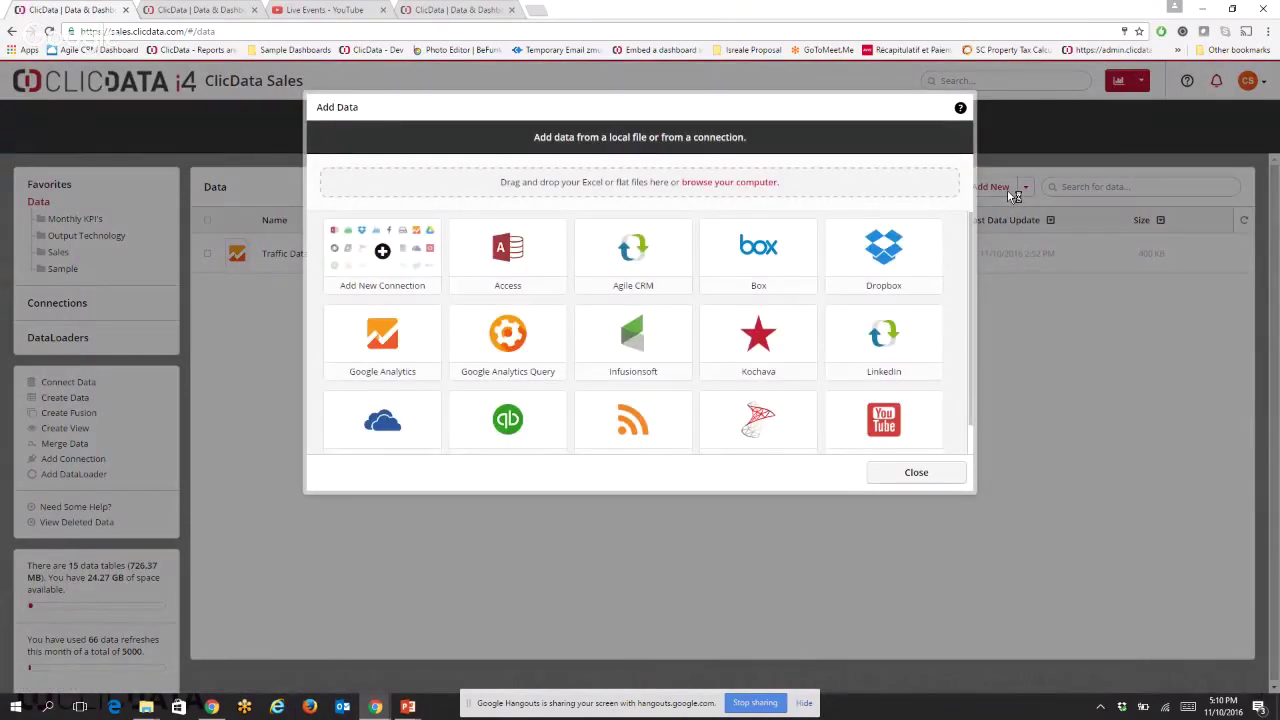
click(908, 476)
click(676, 128)
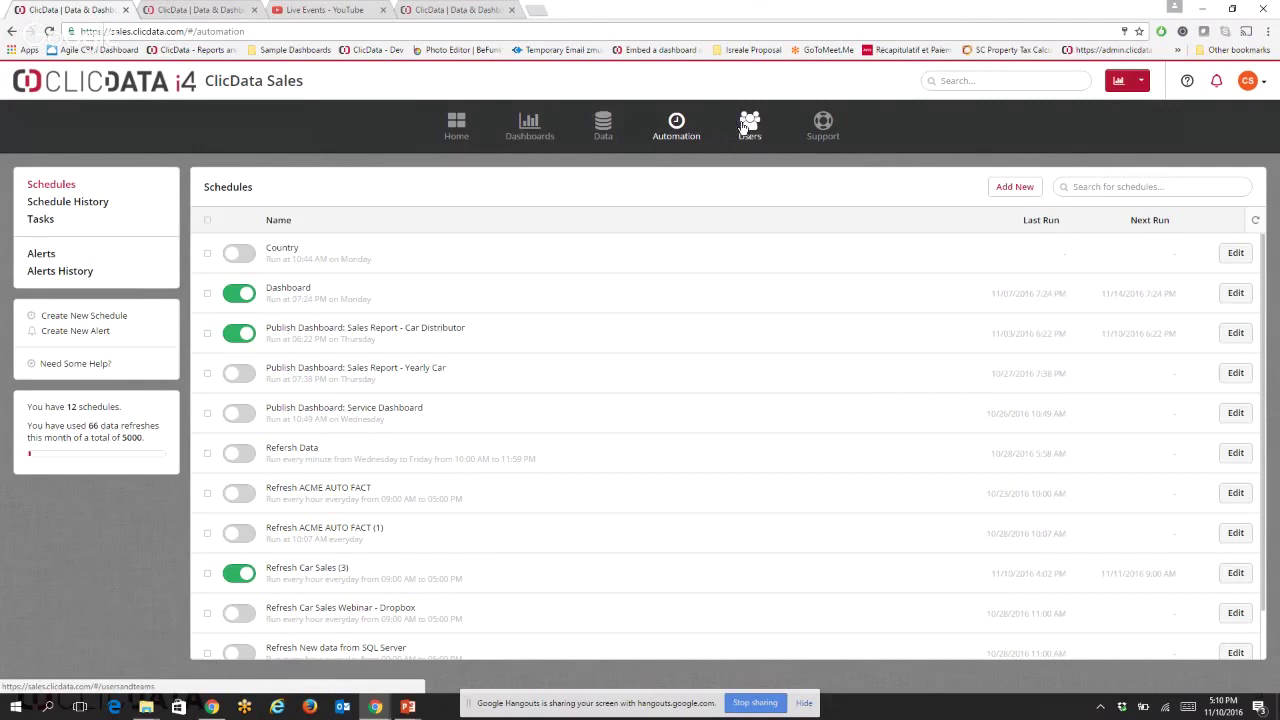
click(744, 127)
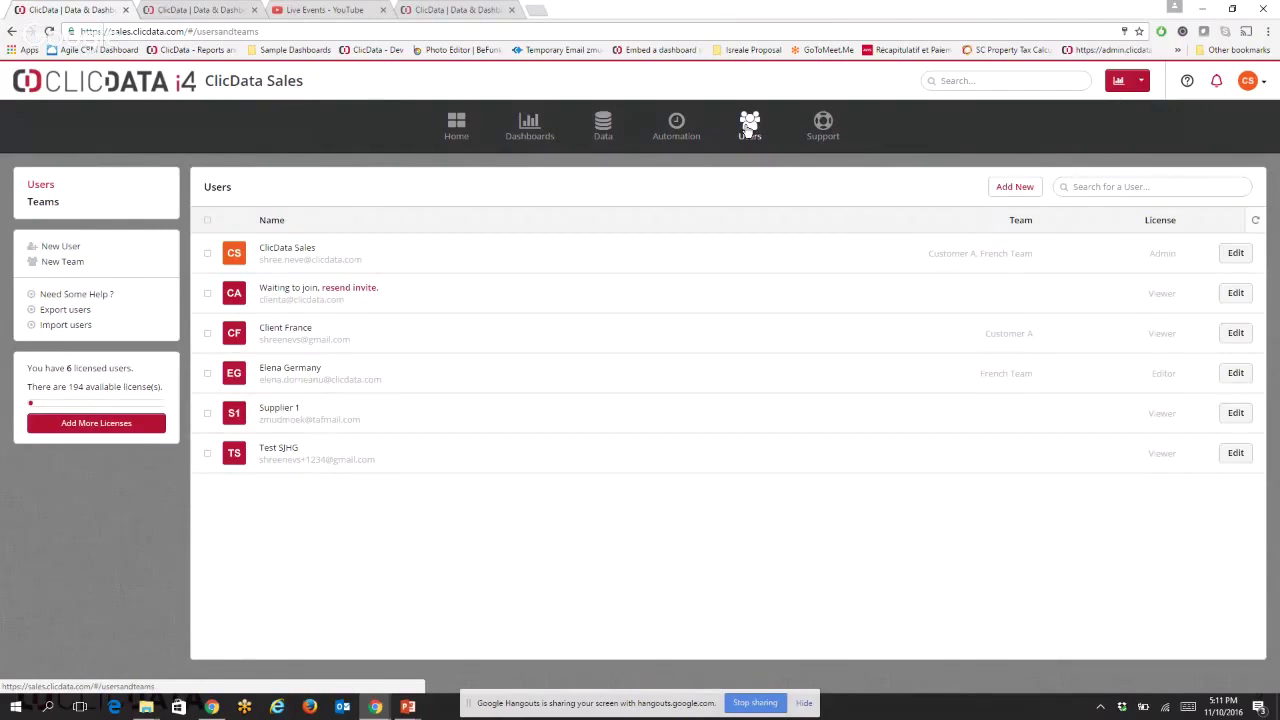
click(823, 125)
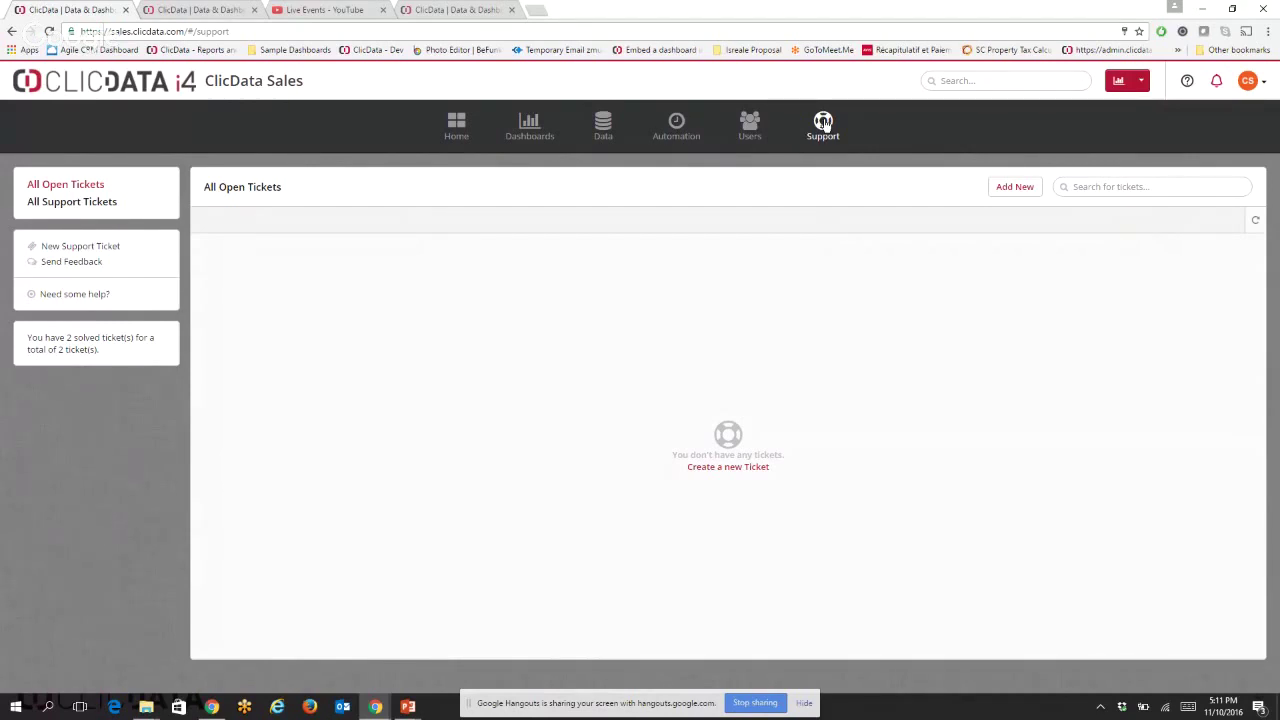
Add a new Google Analytics data connection and authorize ClicData to access the Google account.
click(599, 127)
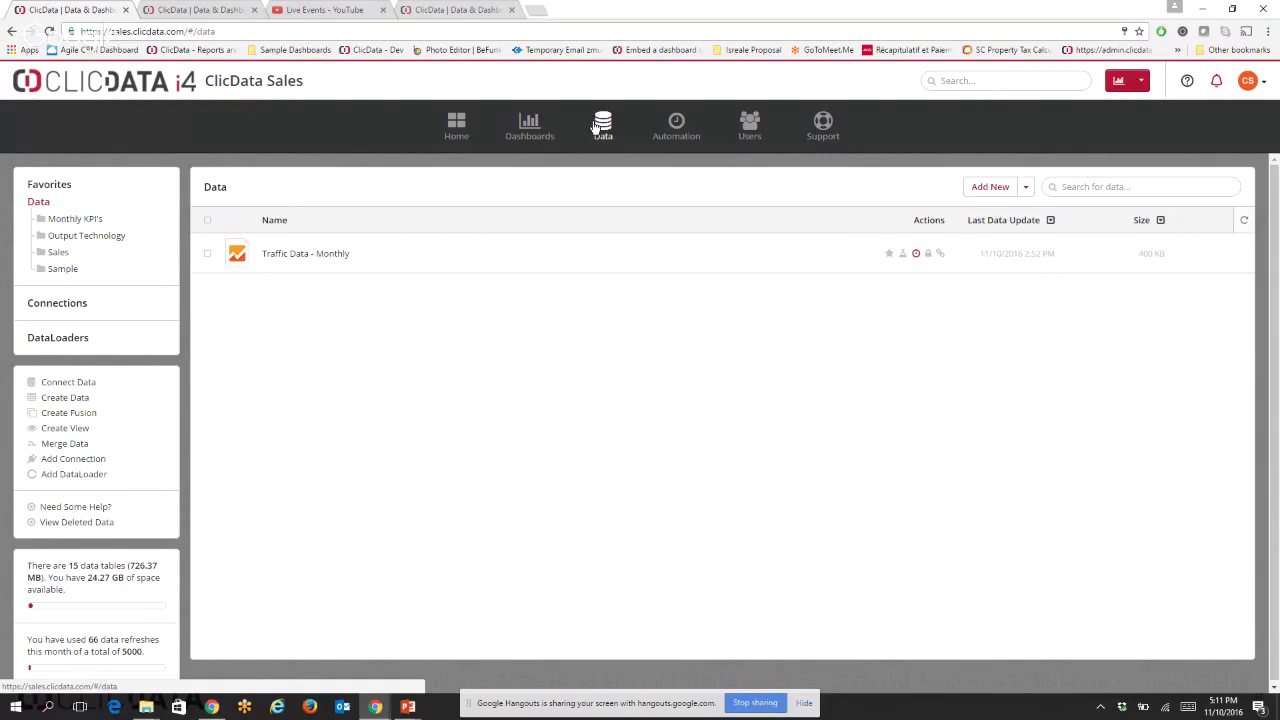
click(981, 187)
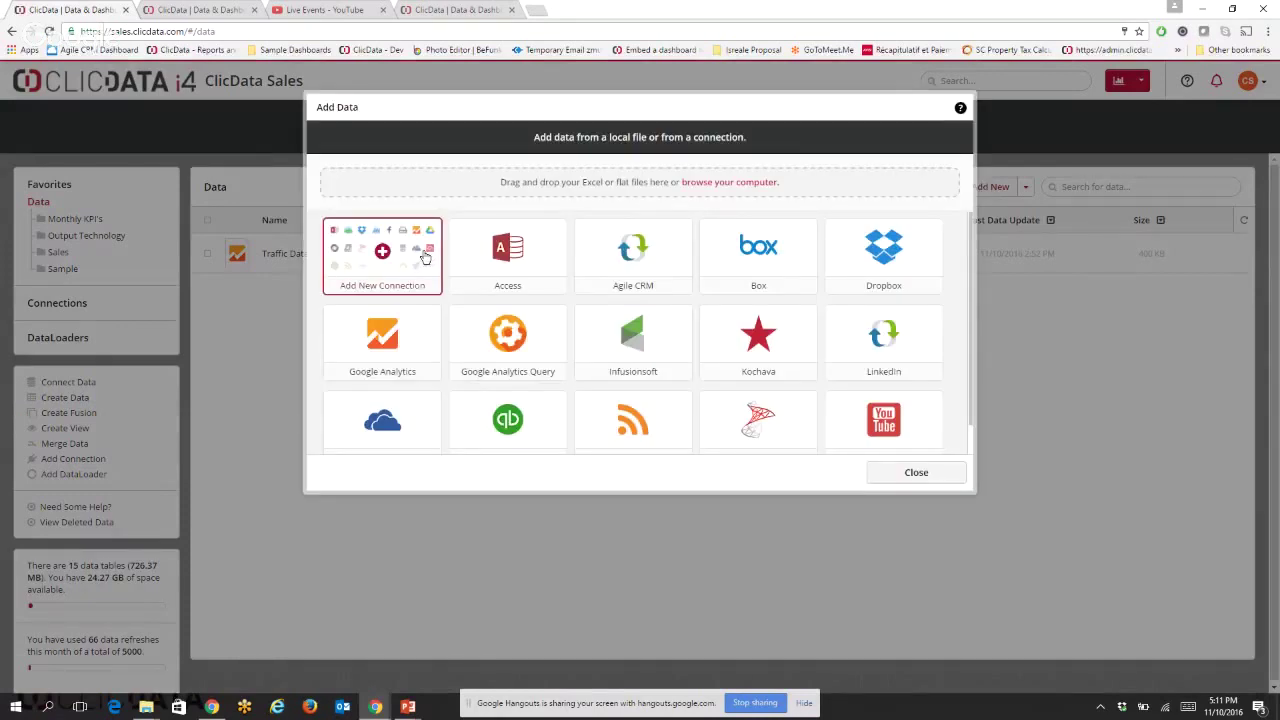
click(423, 252)
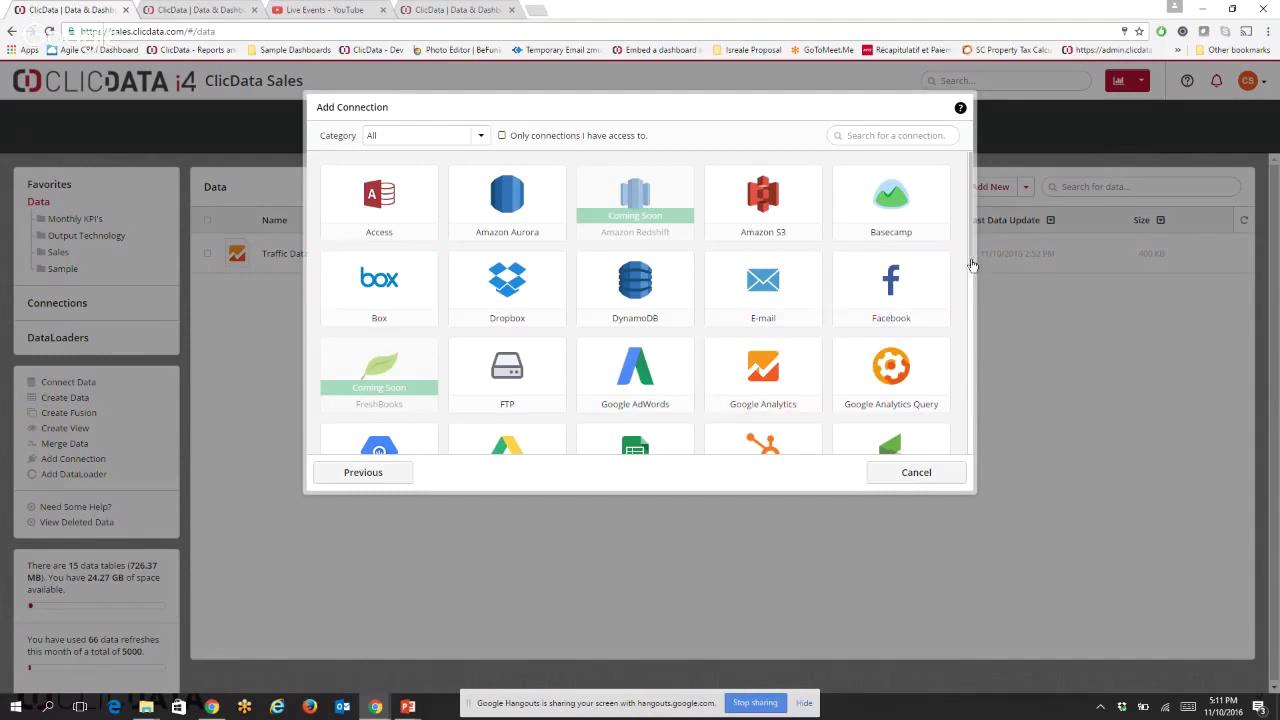
drag(969, 263, 972, 285)
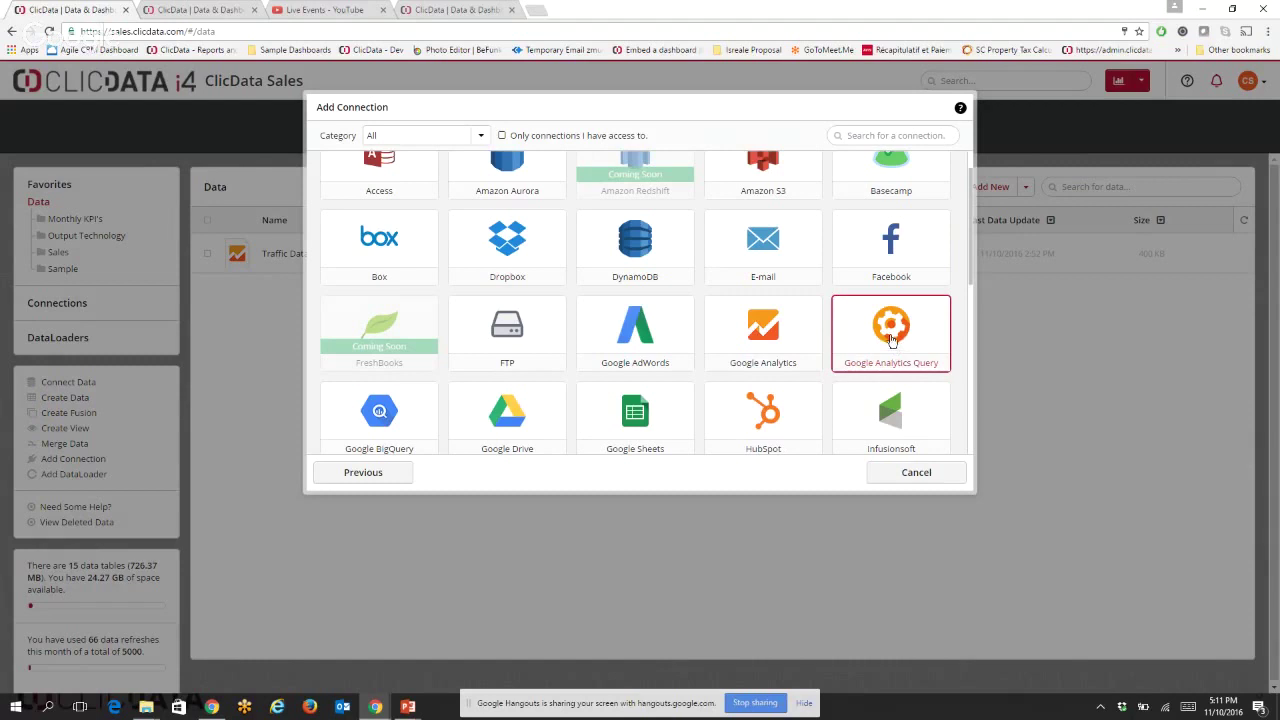
click(805, 333)
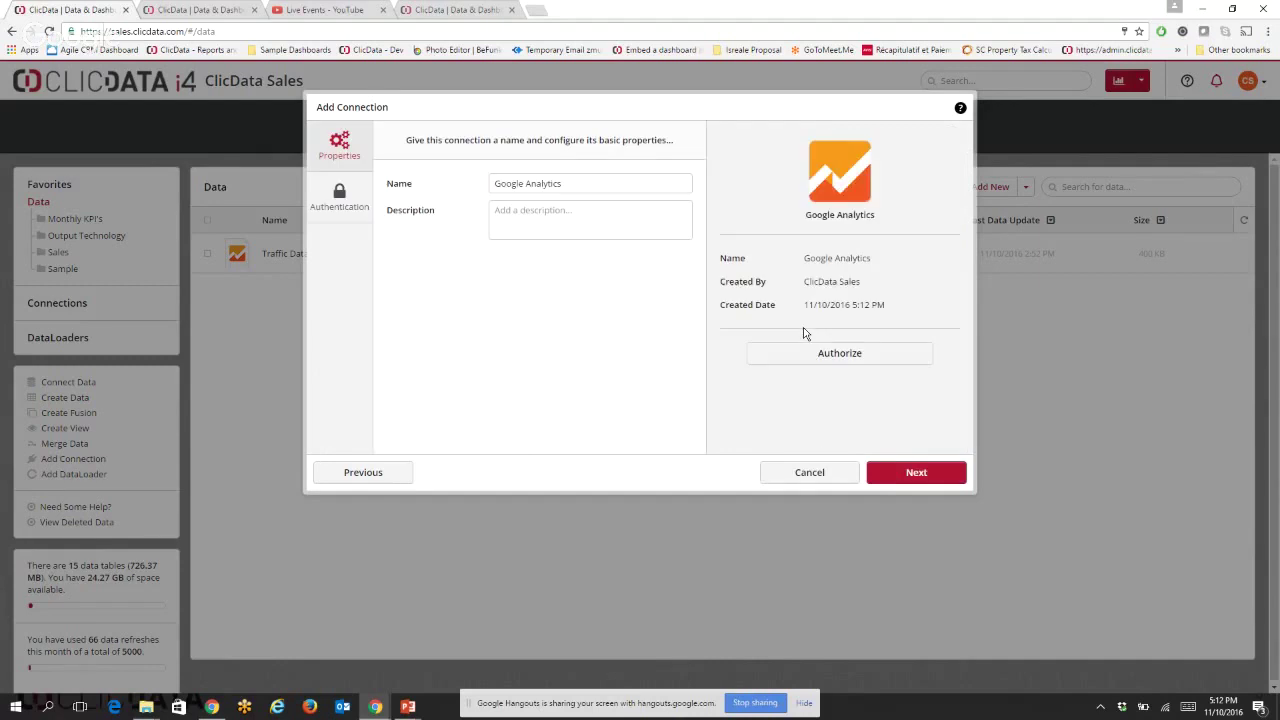
click(820, 356)
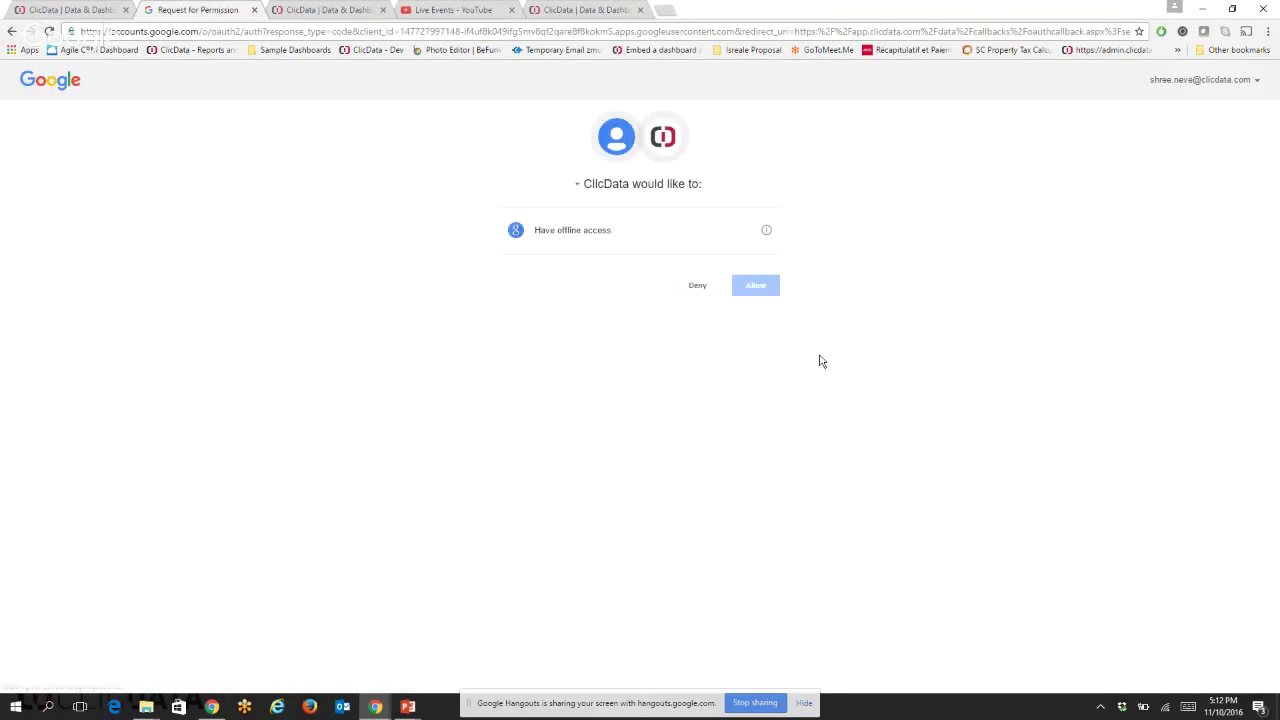
click(765, 290)
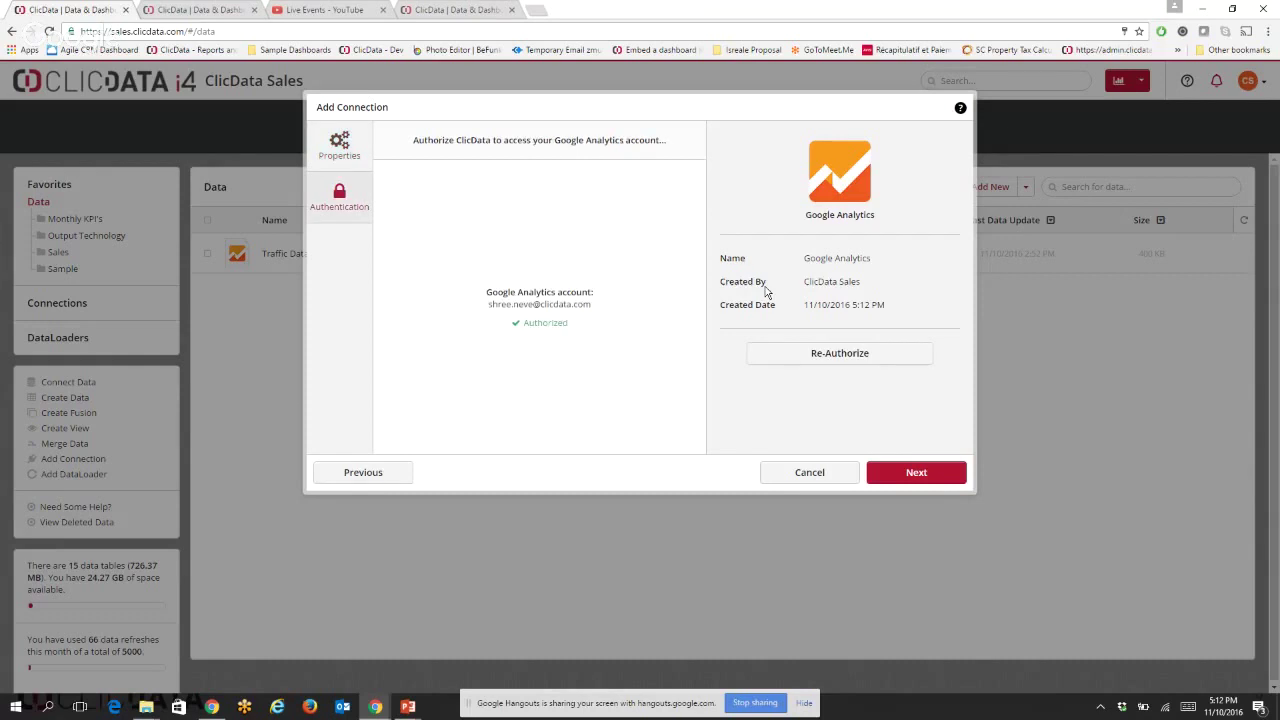
click(916, 472)
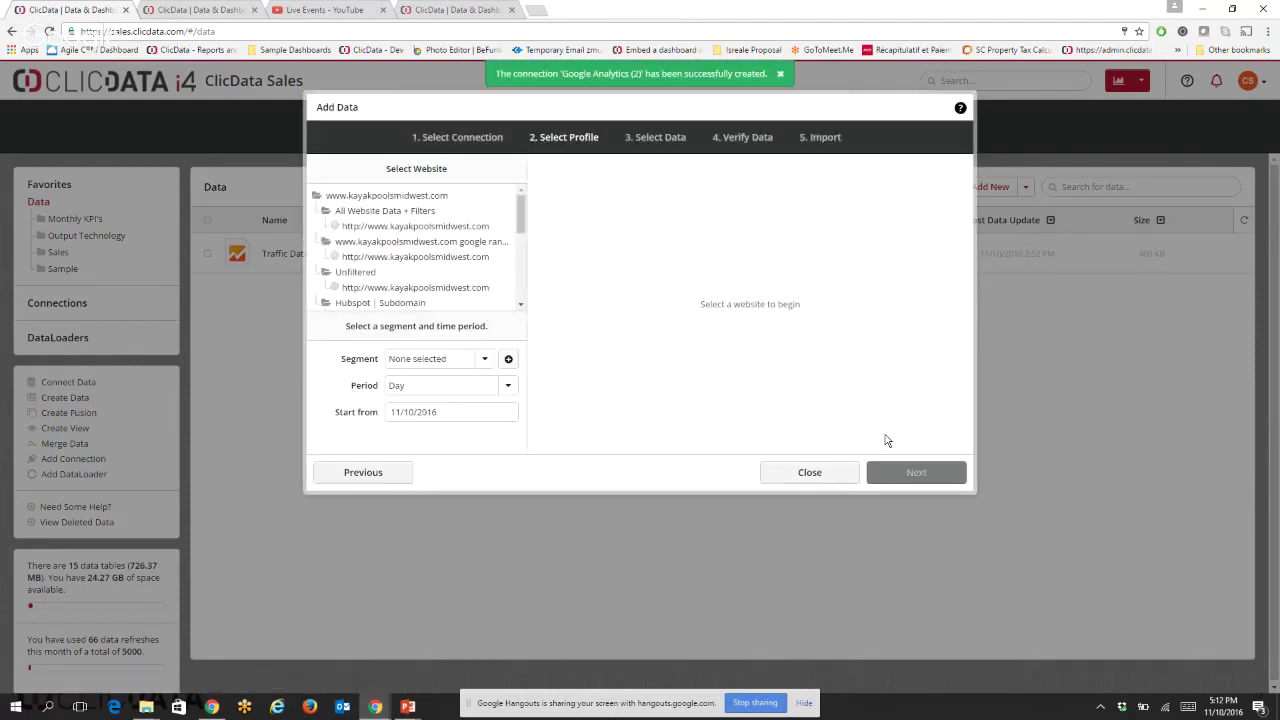
click(317, 195)
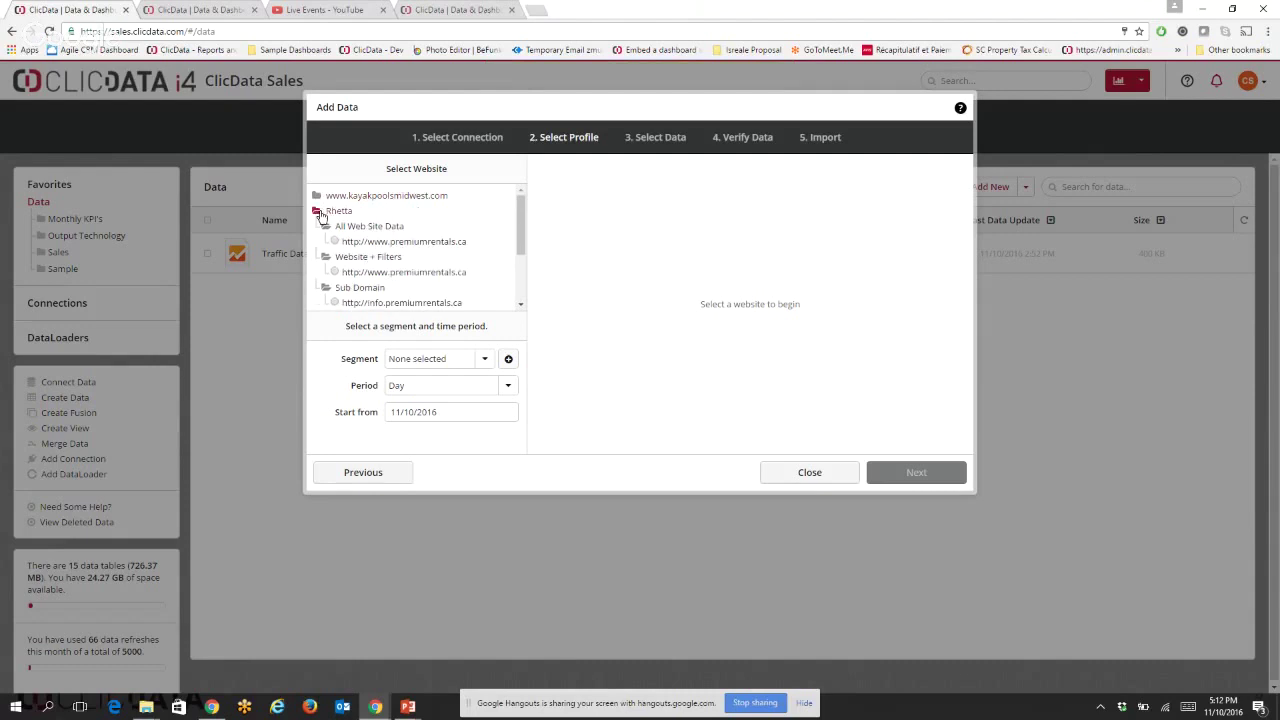
click(318, 211)
click(317, 226)
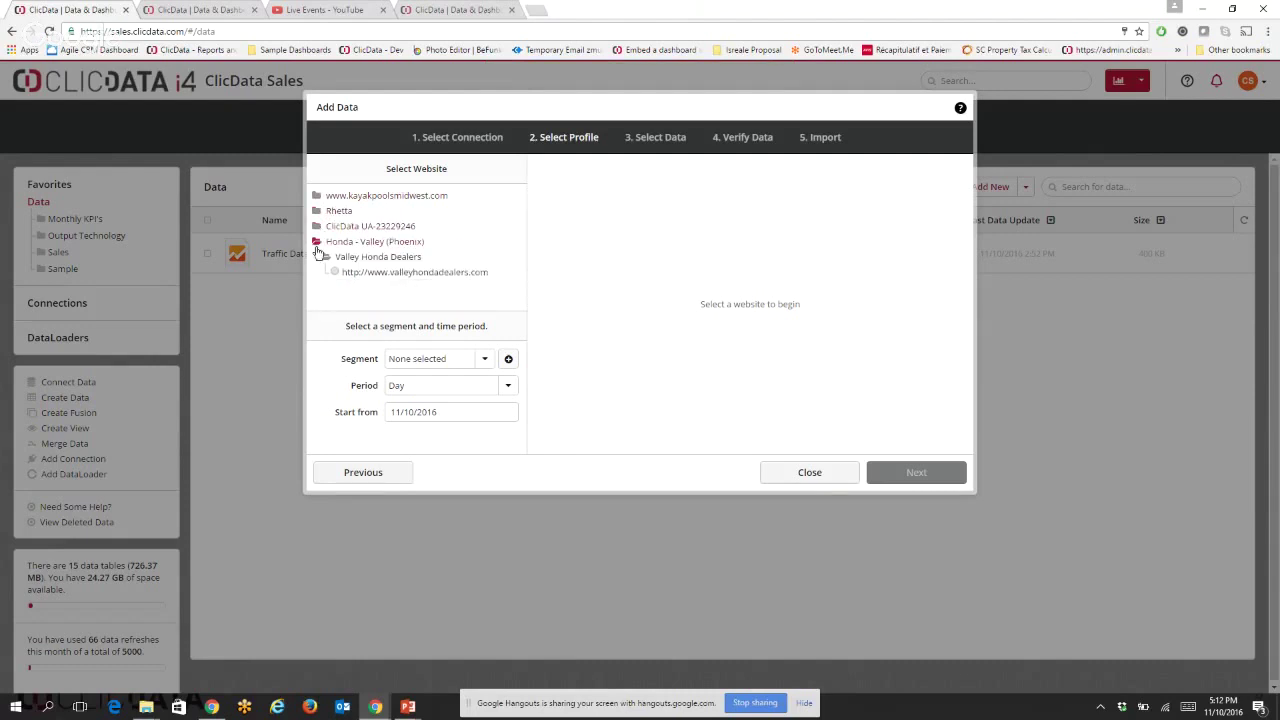
click(316, 242)
click(317, 226)
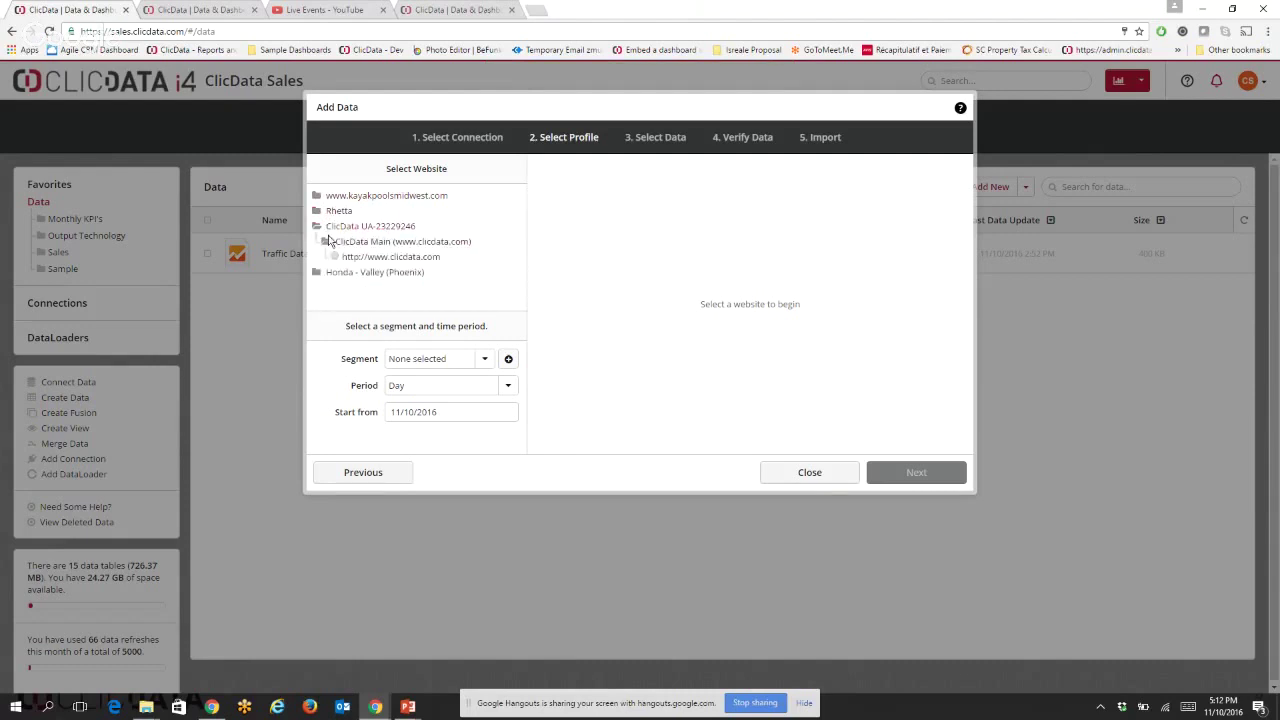
click(384, 257)
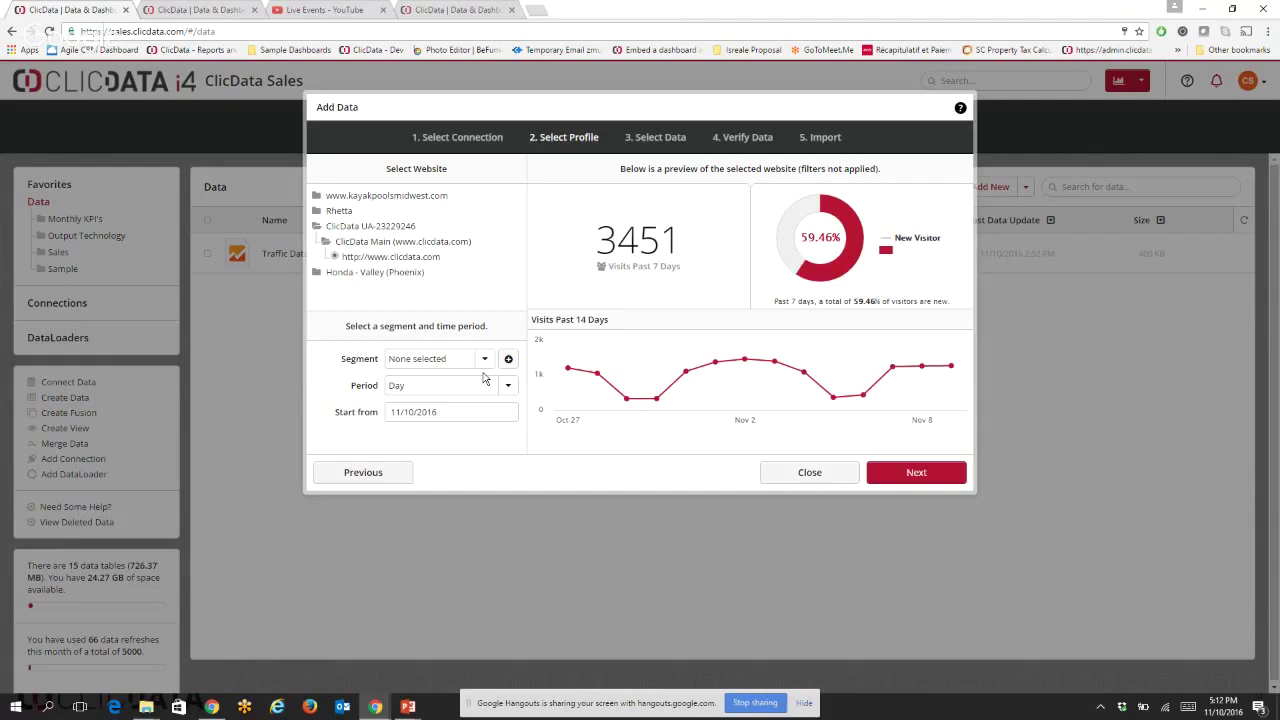
Set the import period to Month starting from 01/01/2016 and proceed to data selection.
click(434, 386)
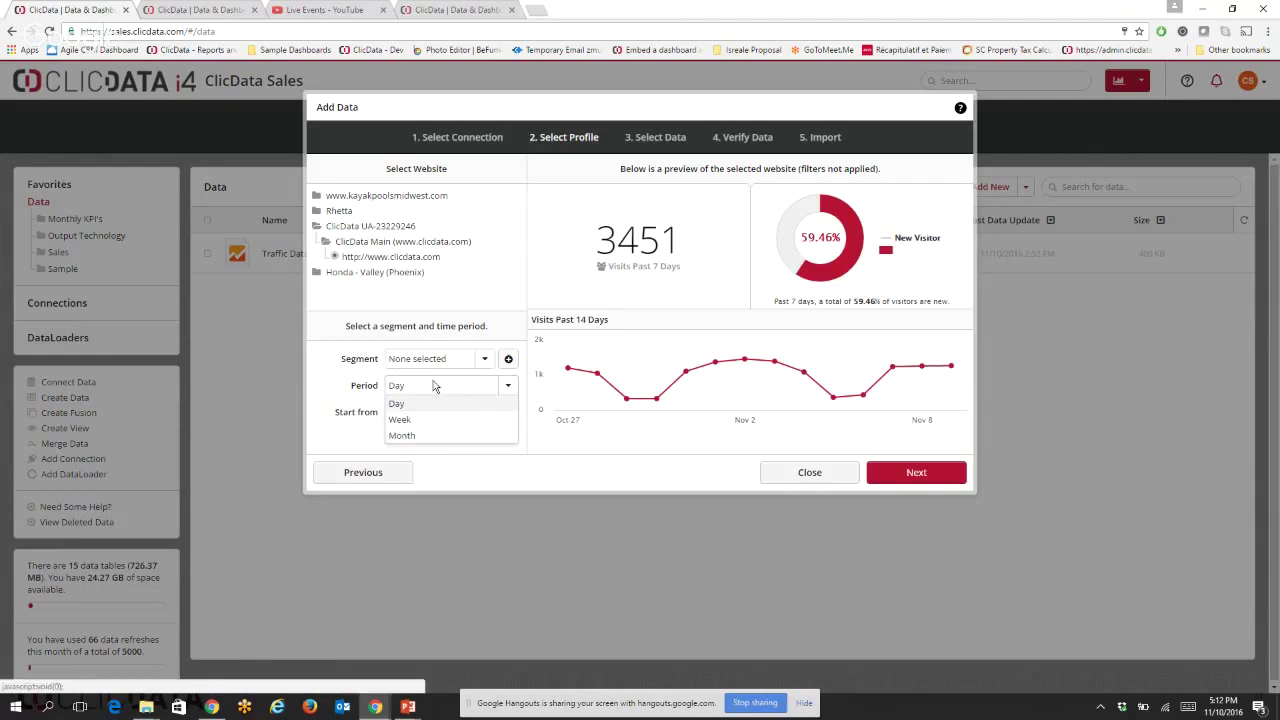
click(463, 436)
click(469, 419)
click(470, 437)
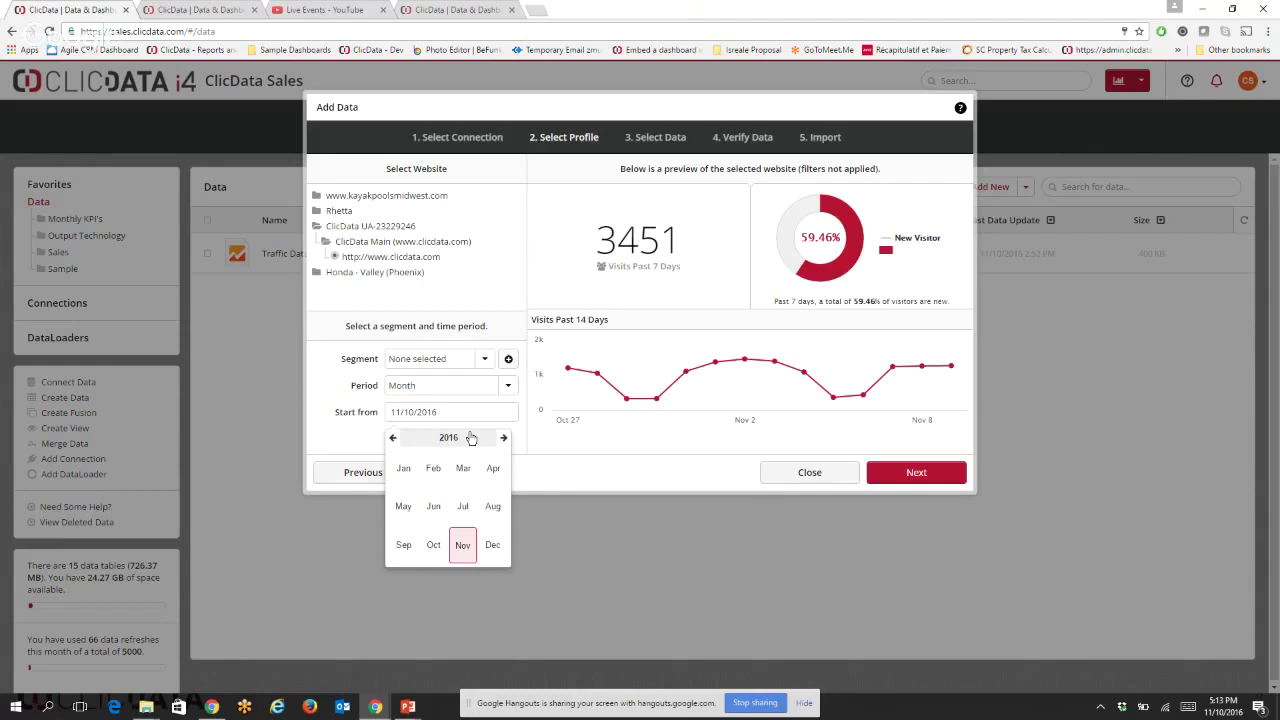
click(403, 468)
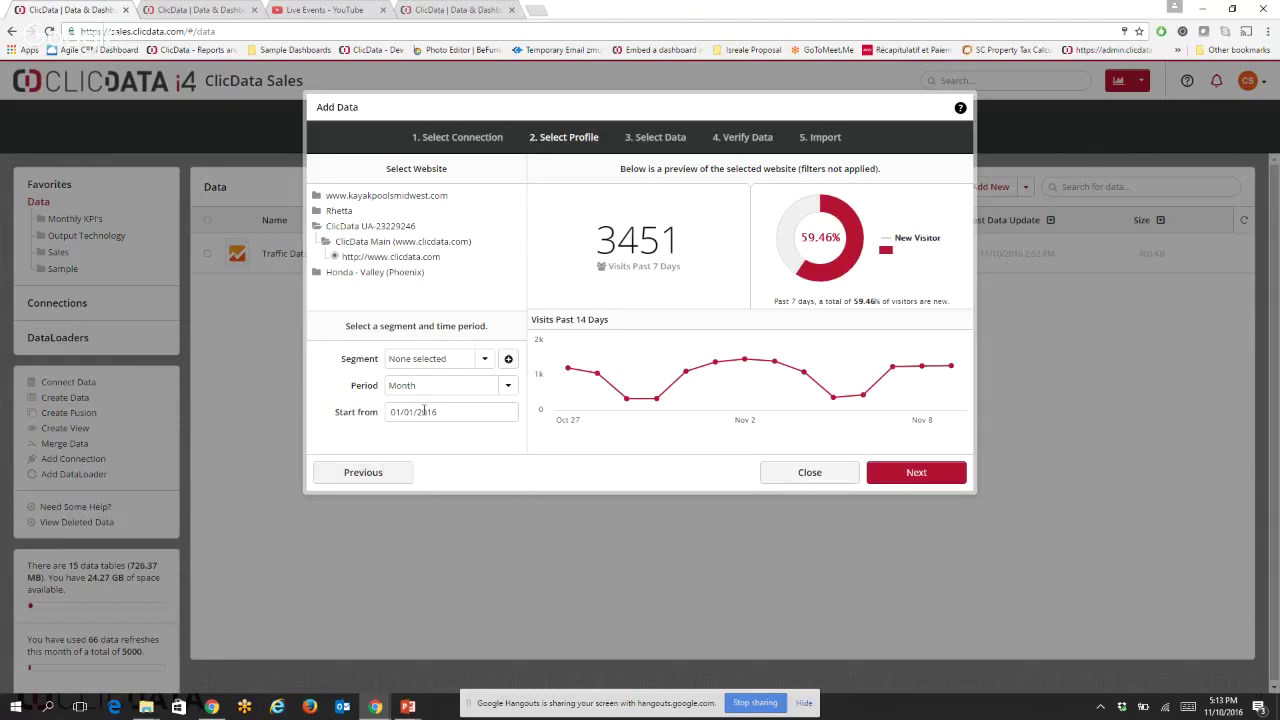
click(955, 473)
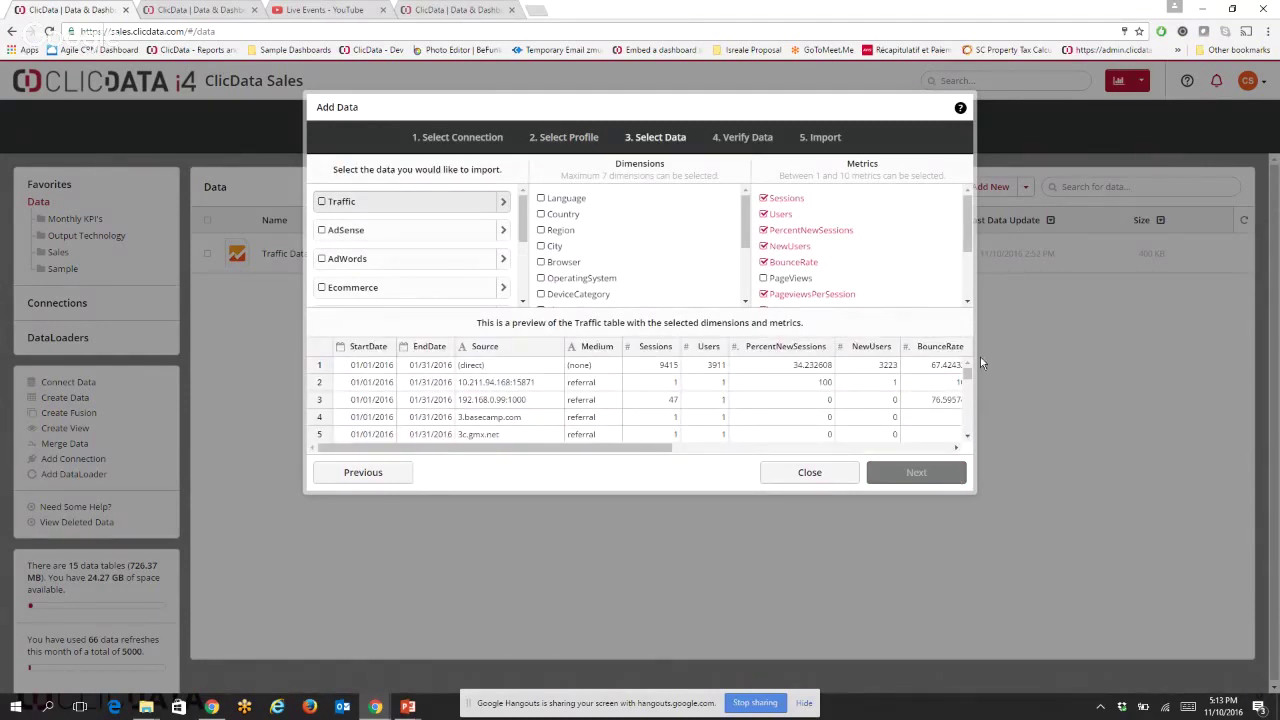
Include the Traffic table in the import and add the Country, Browser and DeviceCategory dimensions.
click(322, 202)
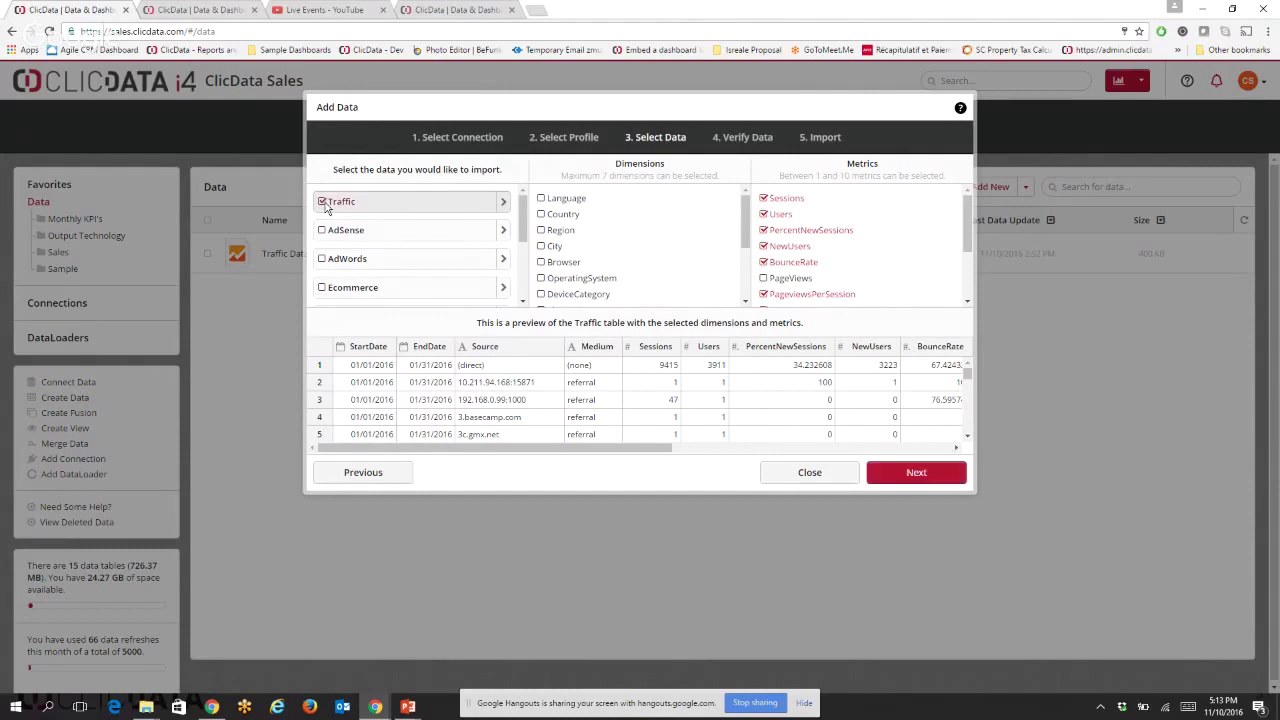
scroll(632, 270, down, 2)
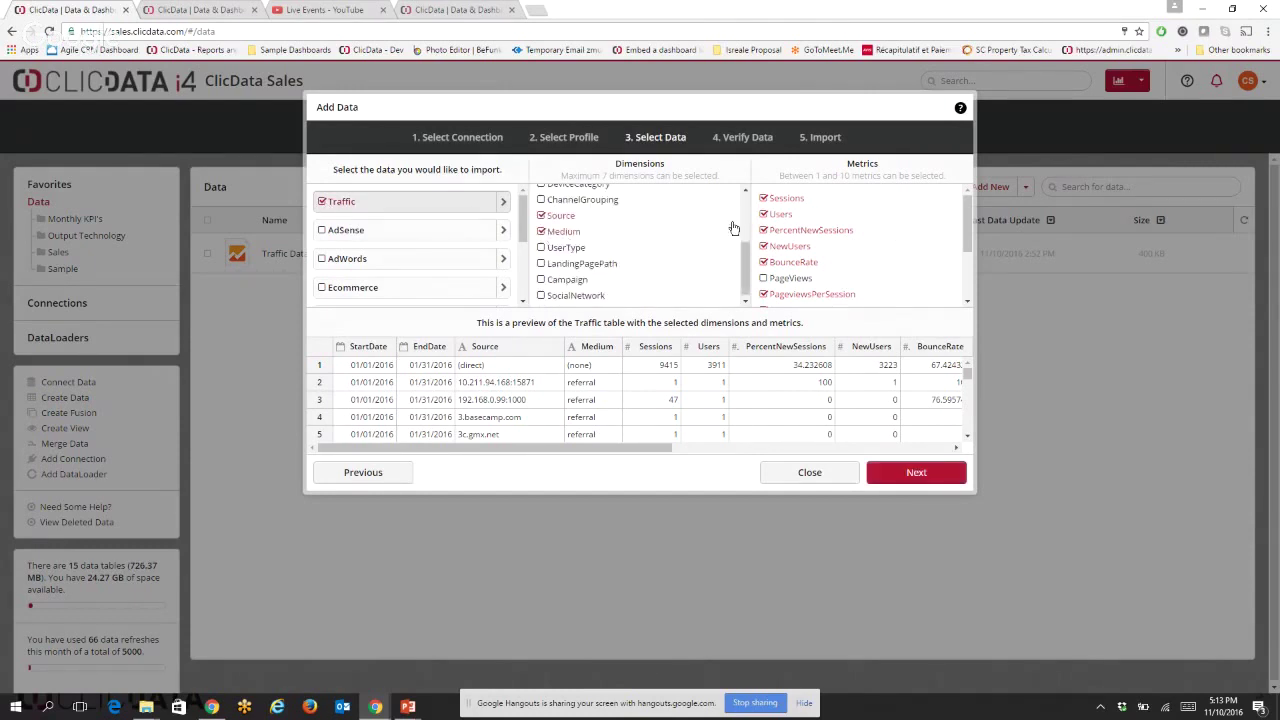
scroll(580, 262, up, 2)
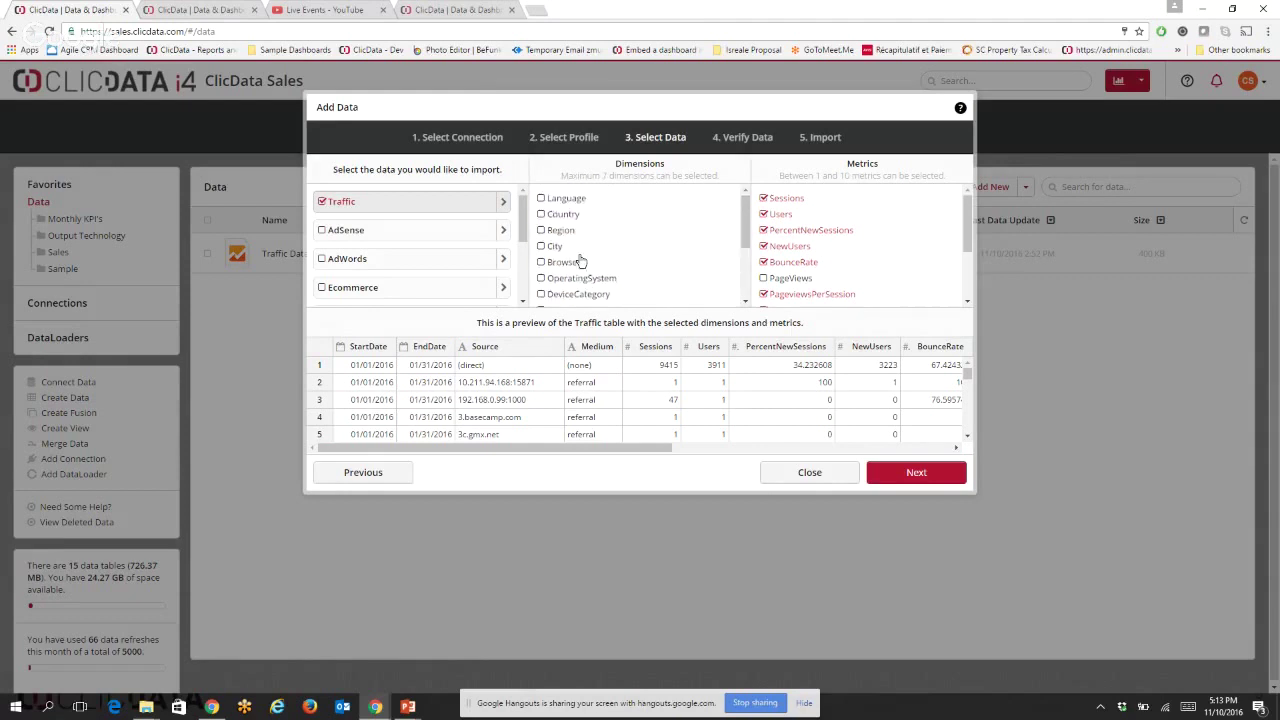
click(541, 215)
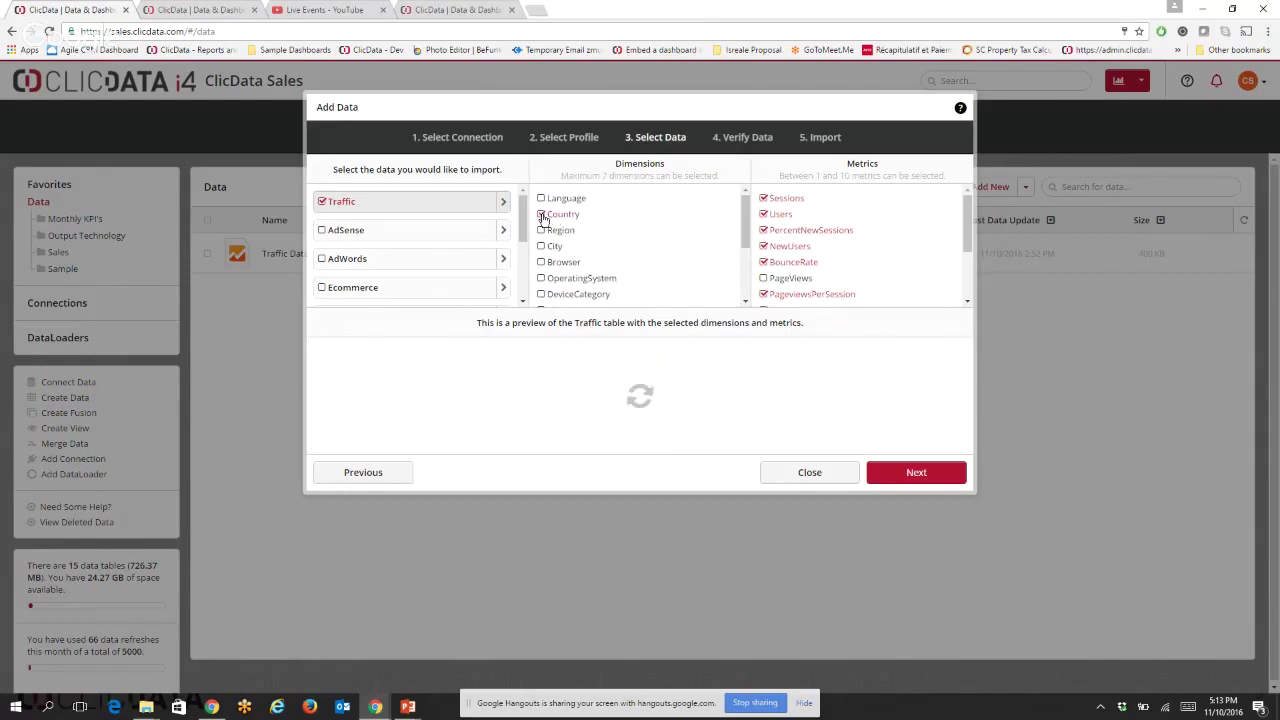
scroll(571, 262, down, 2)
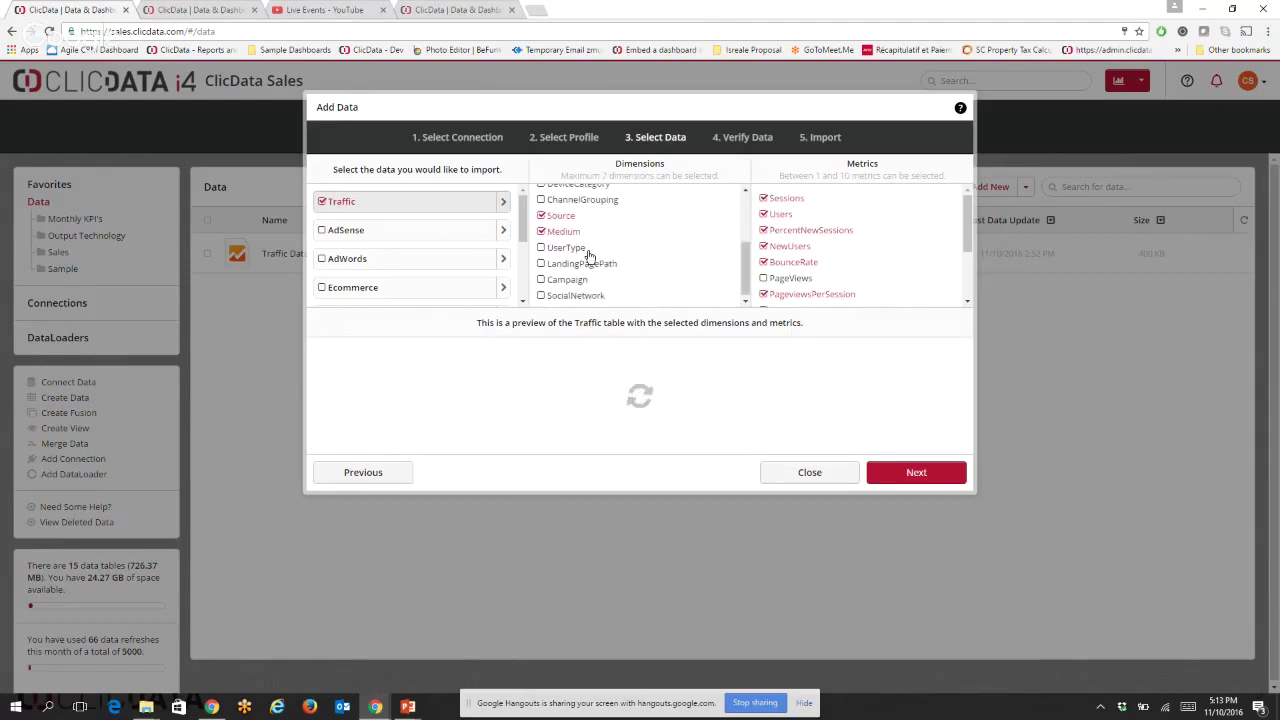
scroll(589, 256, up, 3)
click(541, 262)
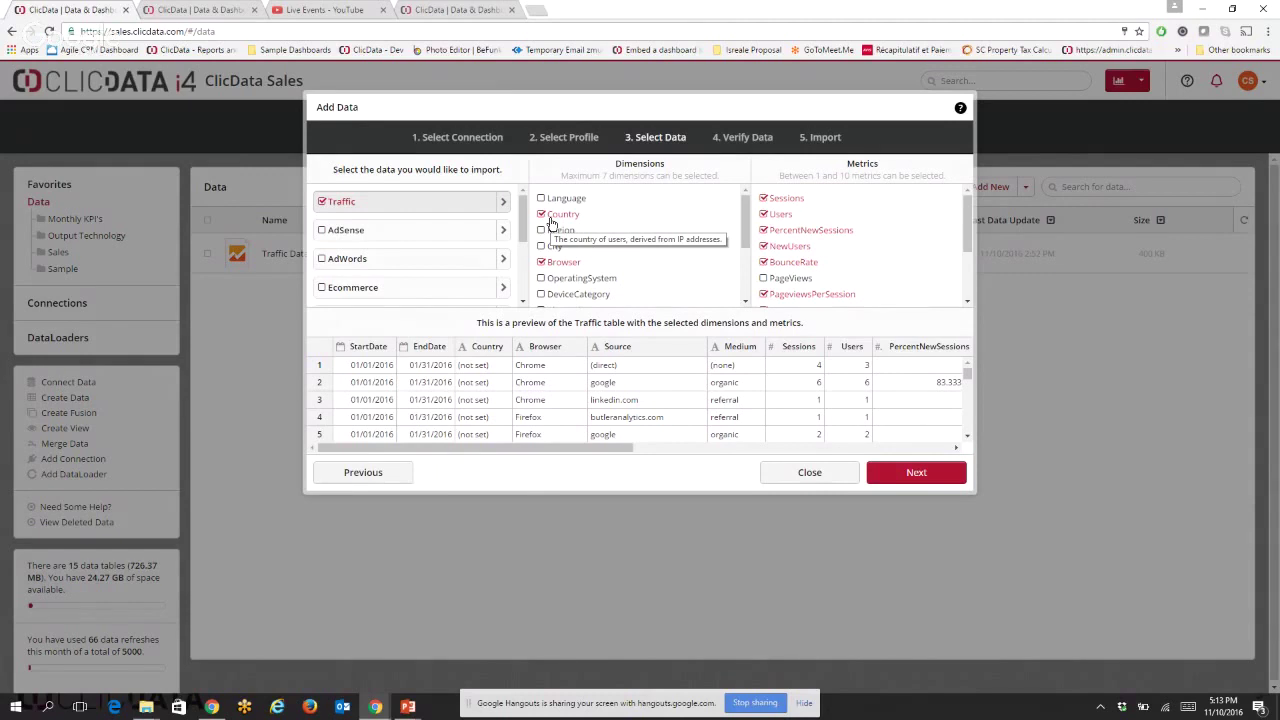
scroll(600, 266, down, 4)
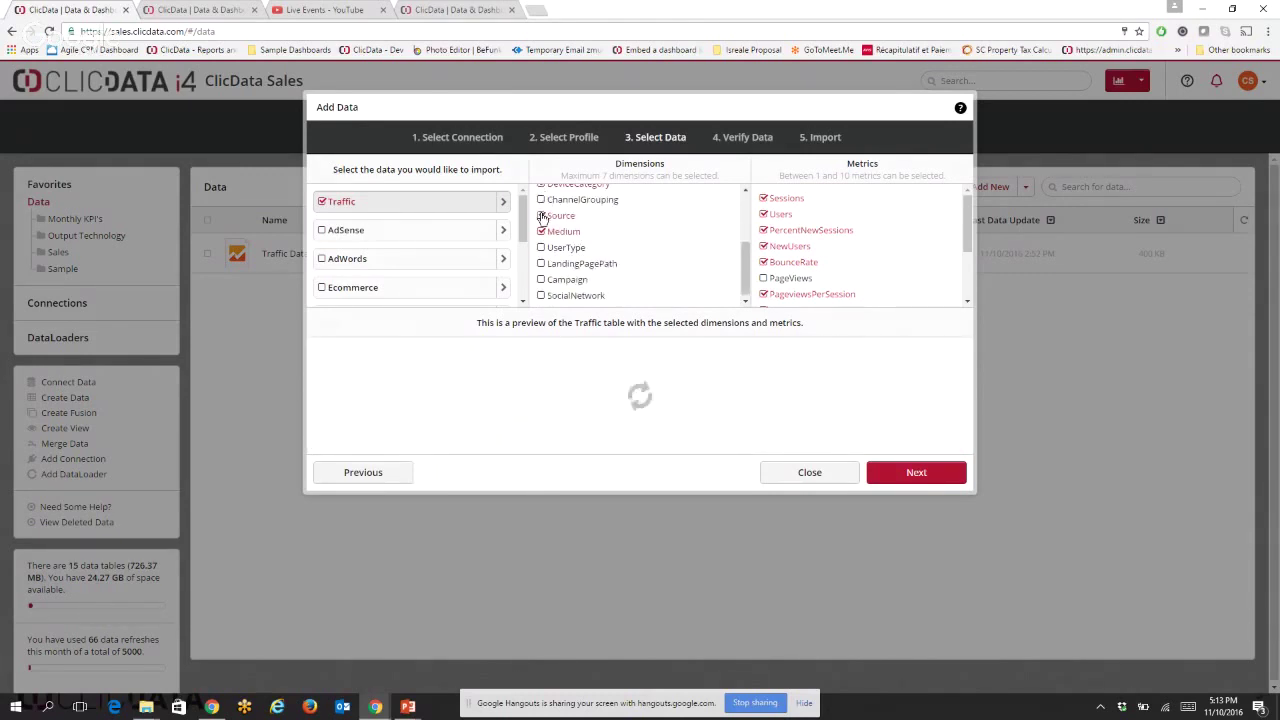
Remove the Source and Medium dimensions from the Traffic table and proceed to data verification.
click(541, 216)
click(541, 231)
scroll(855, 258, down, 1)
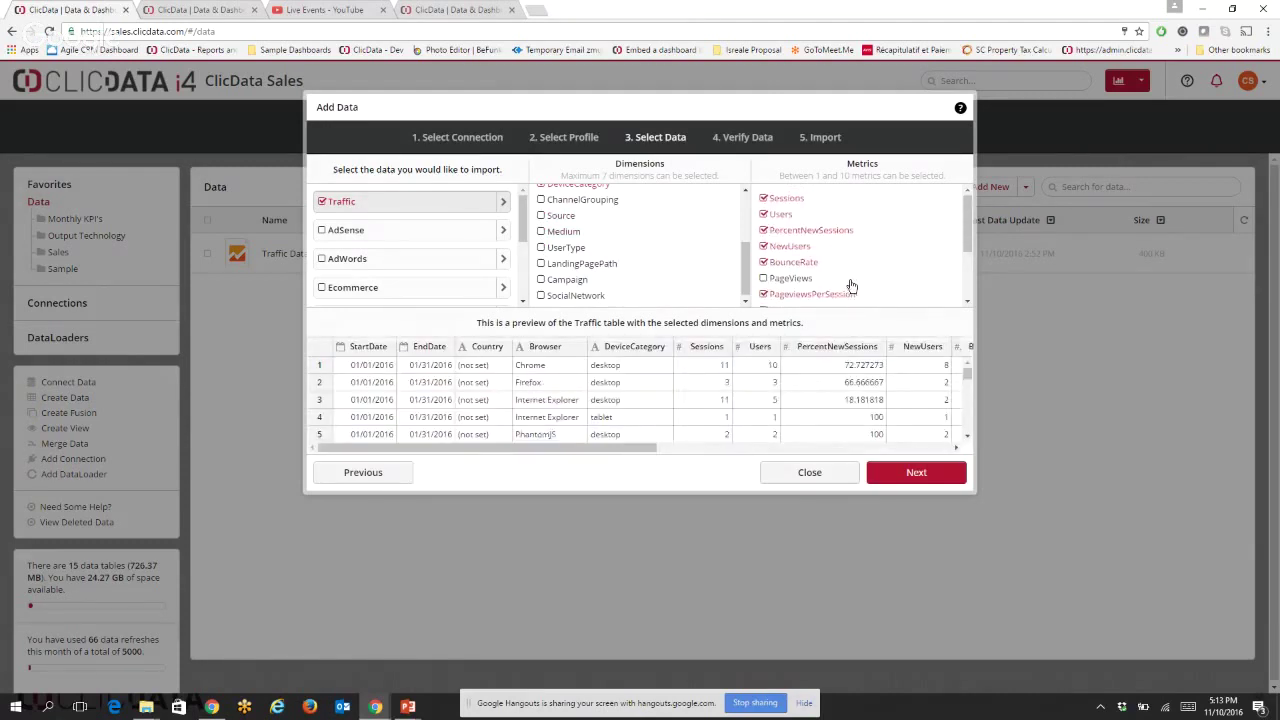
scroll(850, 265, down, 1)
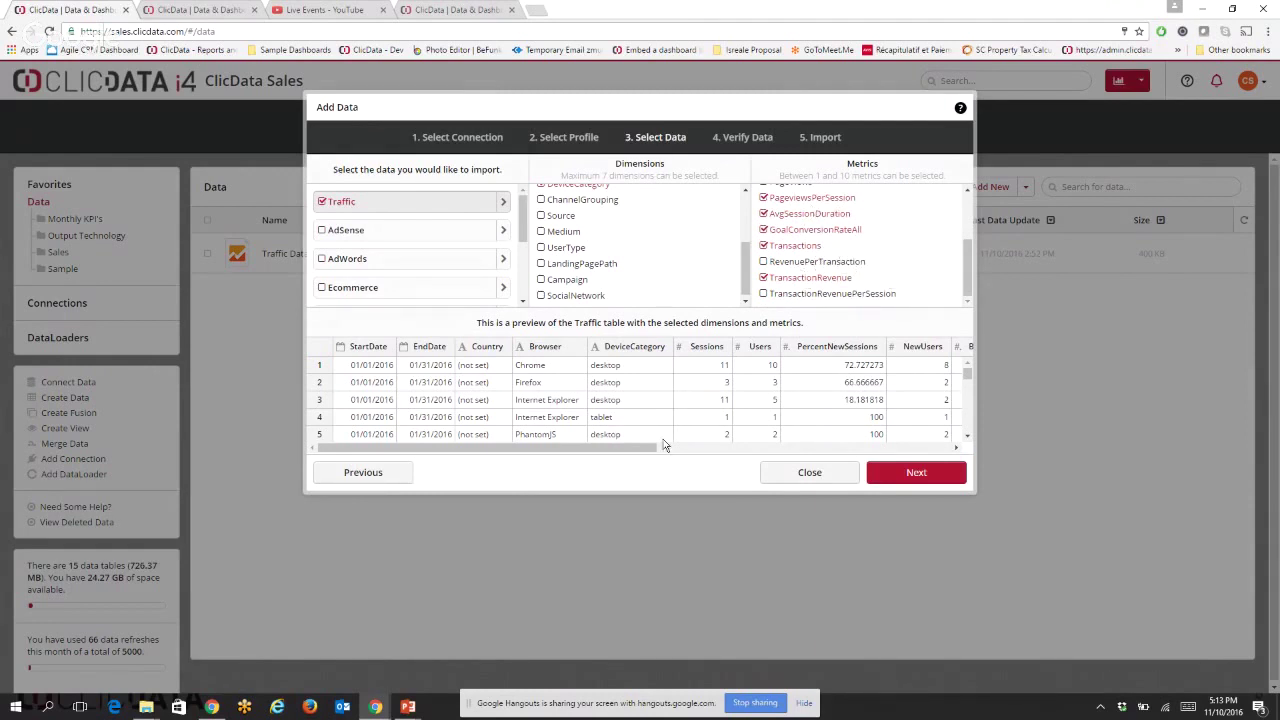
drag(657, 454, 787, 441)
click(914, 474)
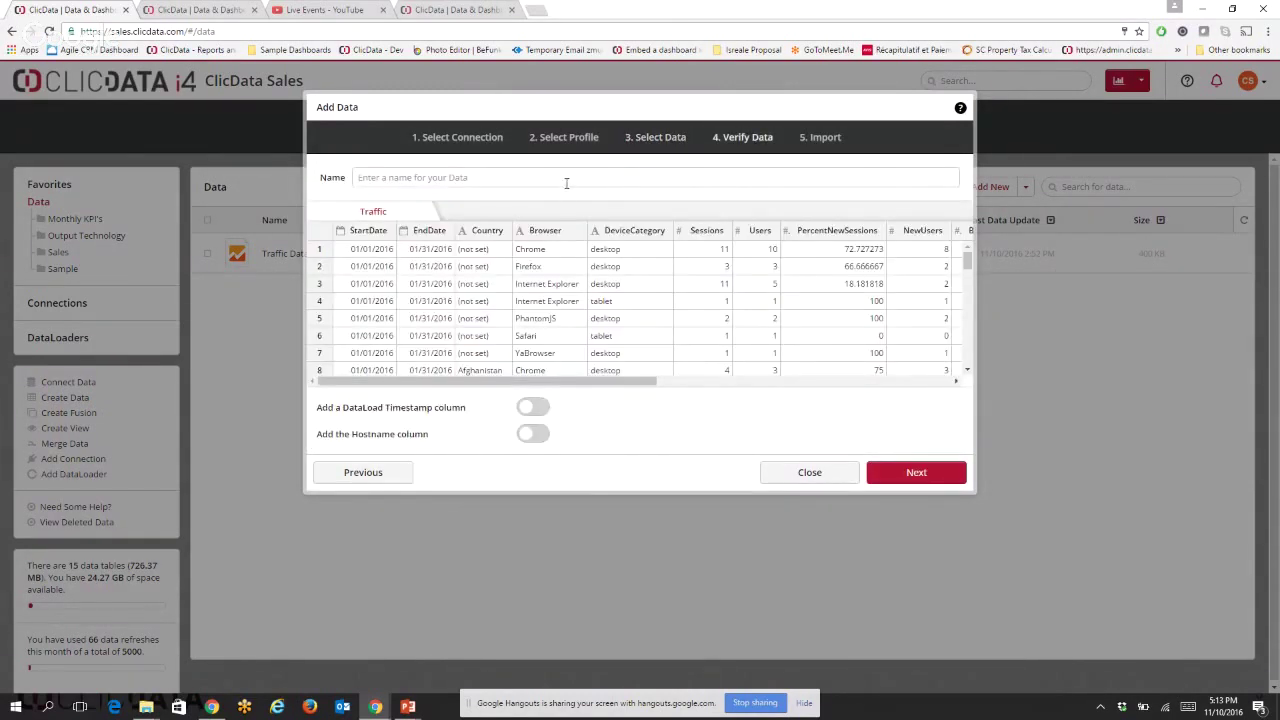
Name the data "Google Analytics - Traffic Data" and start the import.
text(Google Ananlytics - Traffic Data)
click(411, 178)
key(BackSpace)
click(916, 473)
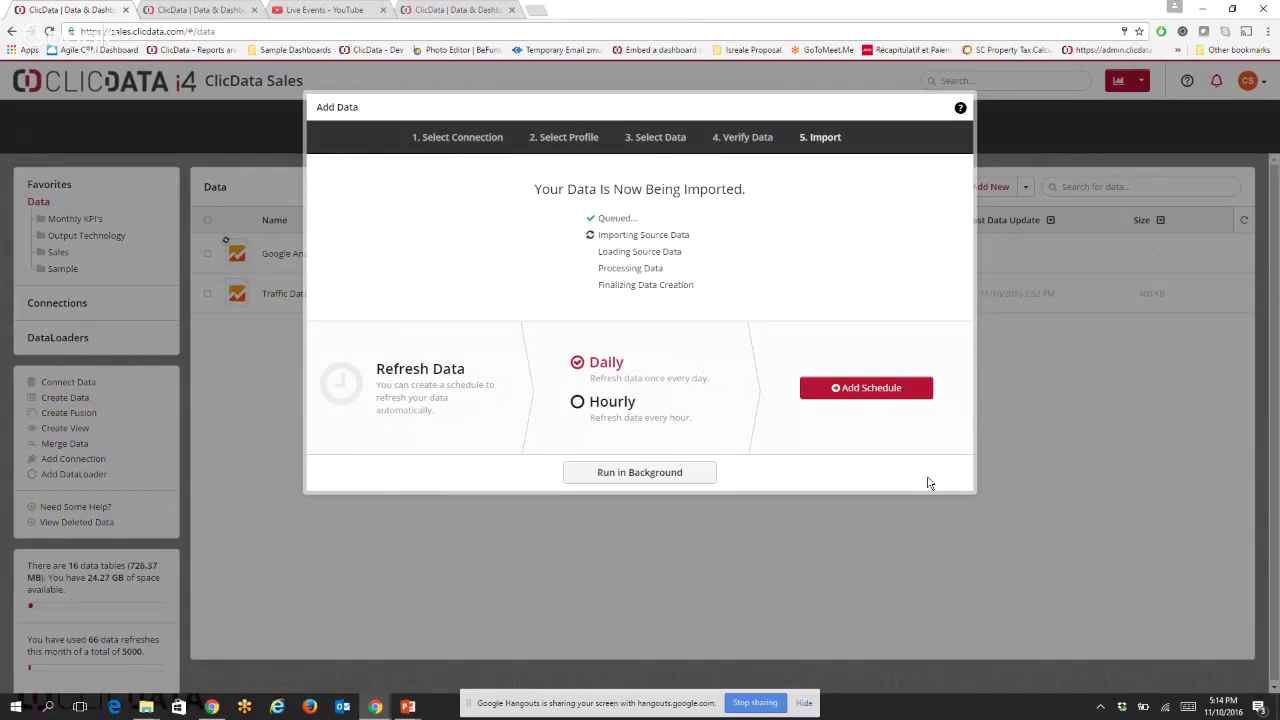
Schedule a daily refresh for the imported data and let the import run in the background.
click(899, 393)
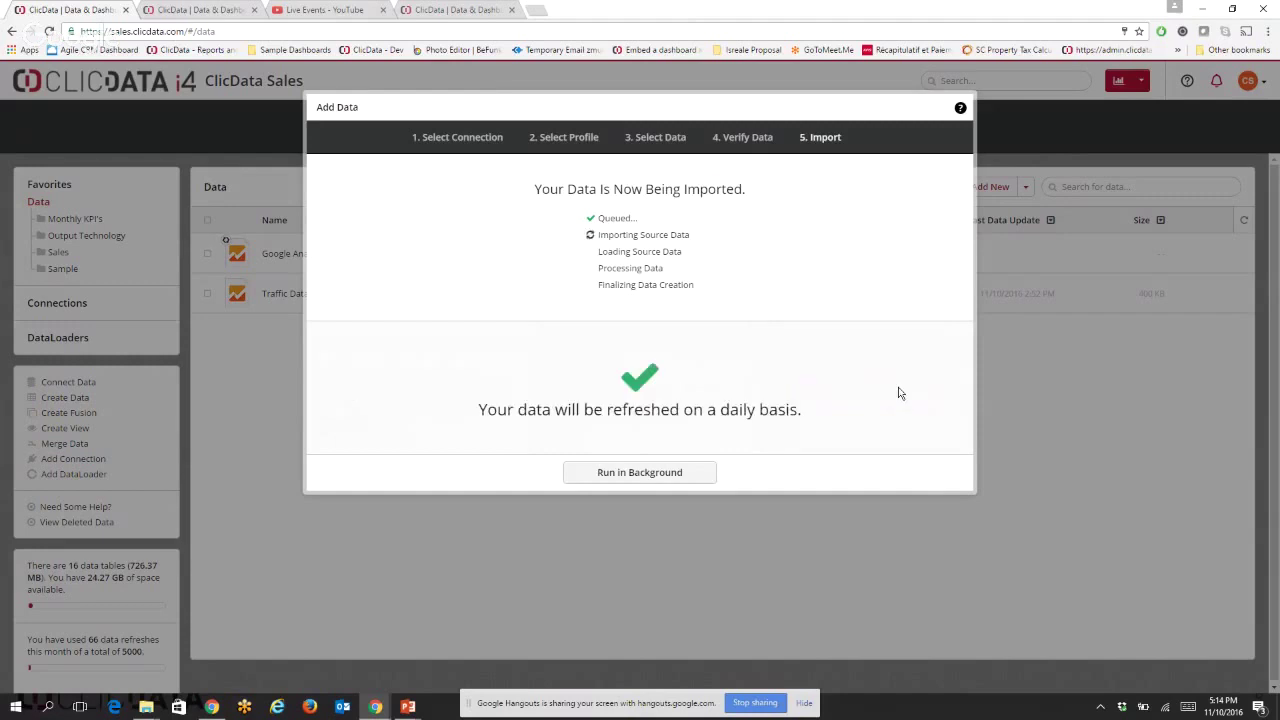
click(686, 472)
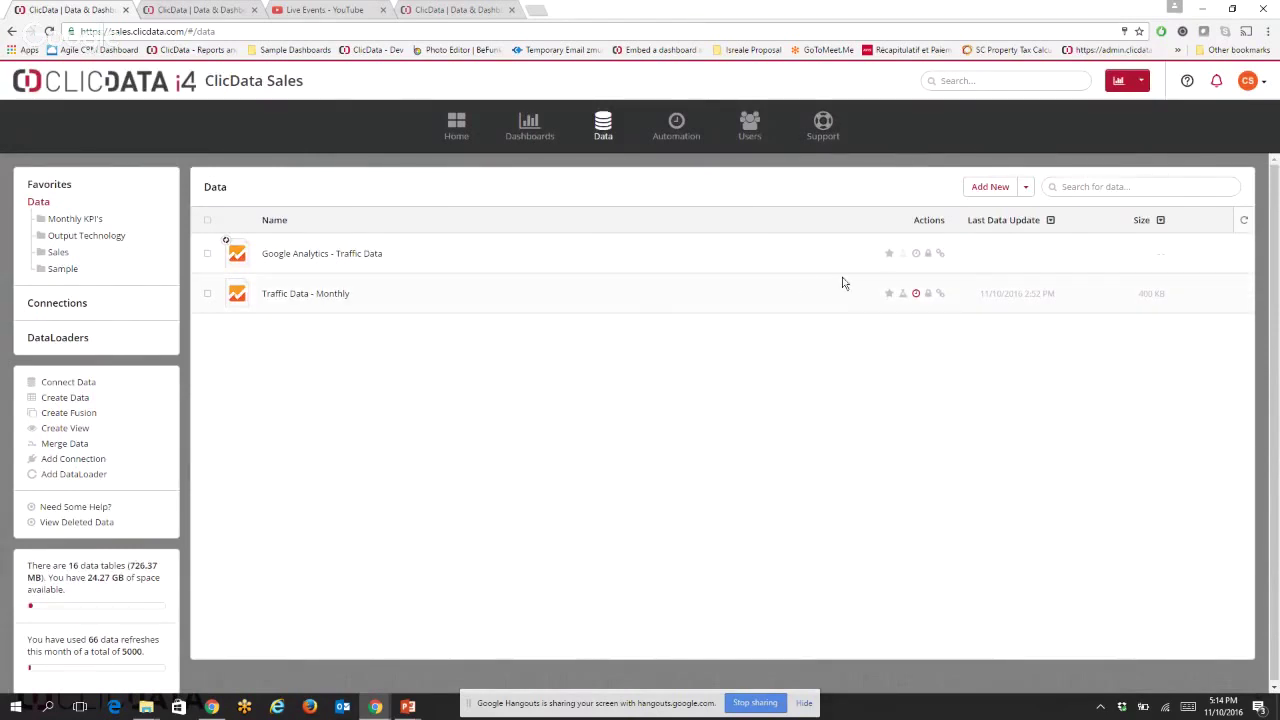
click(1001, 187)
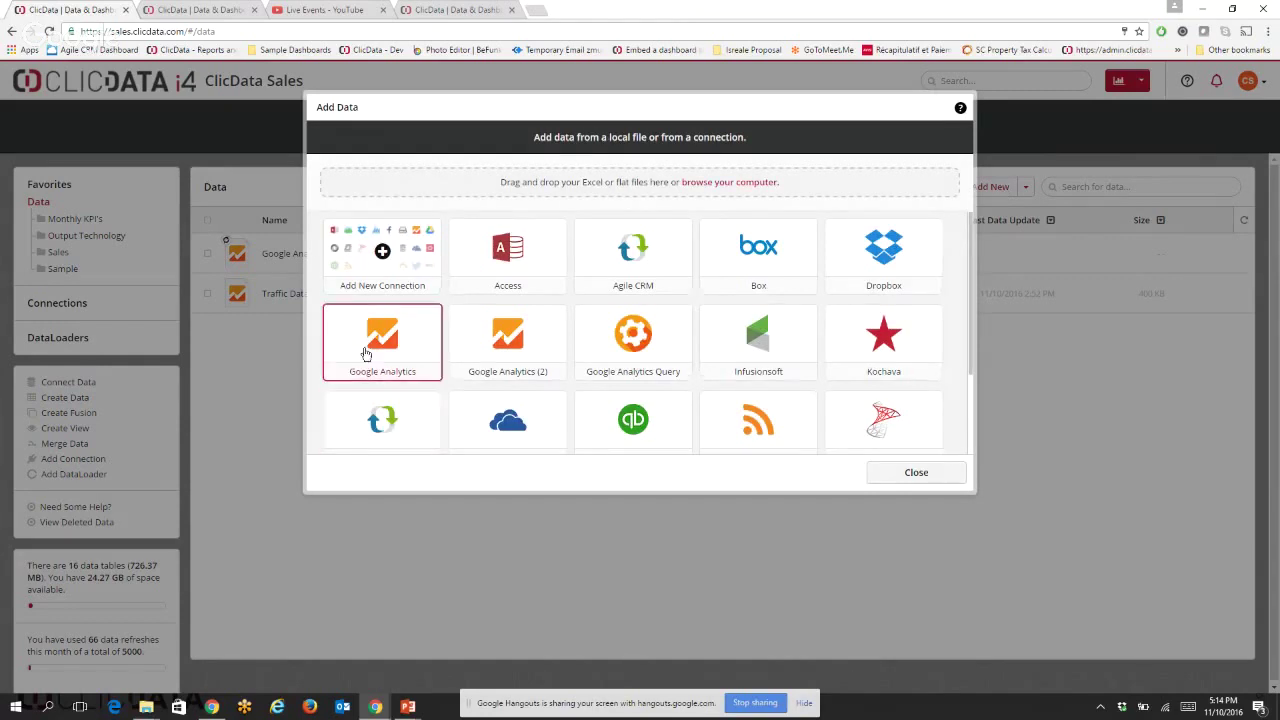
click(366, 354)
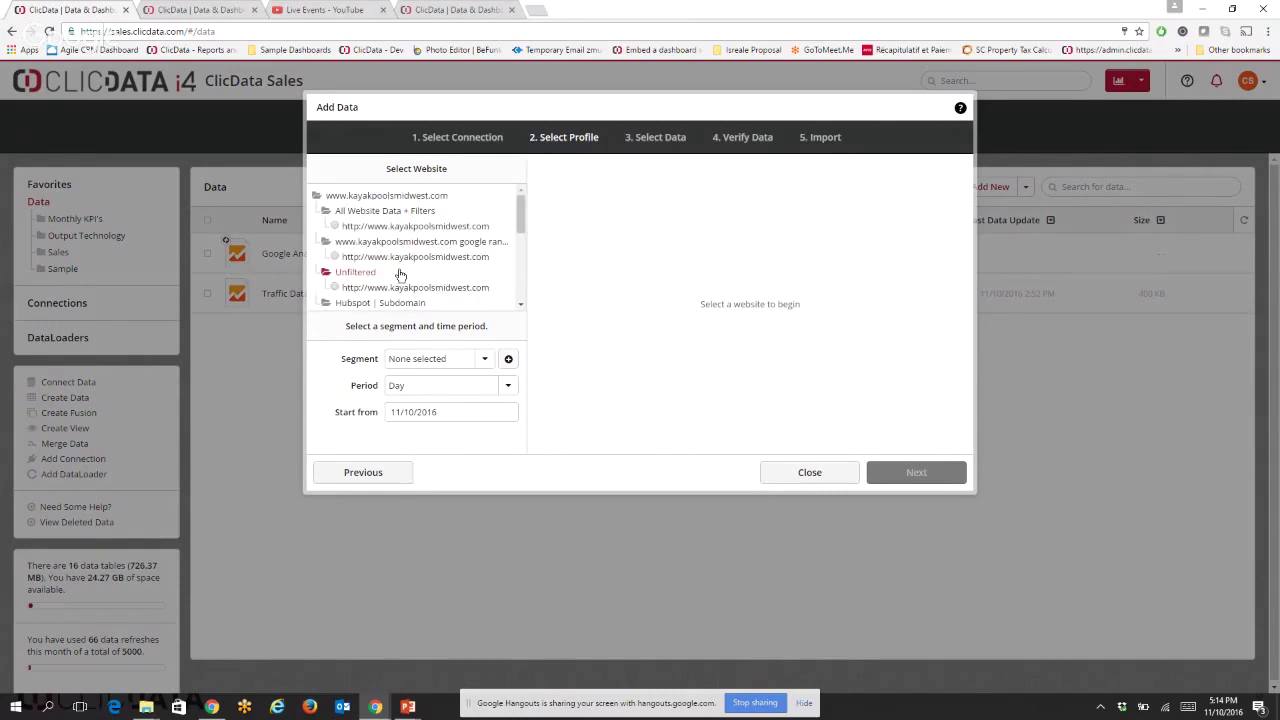
scroll(420, 284, down, 1)
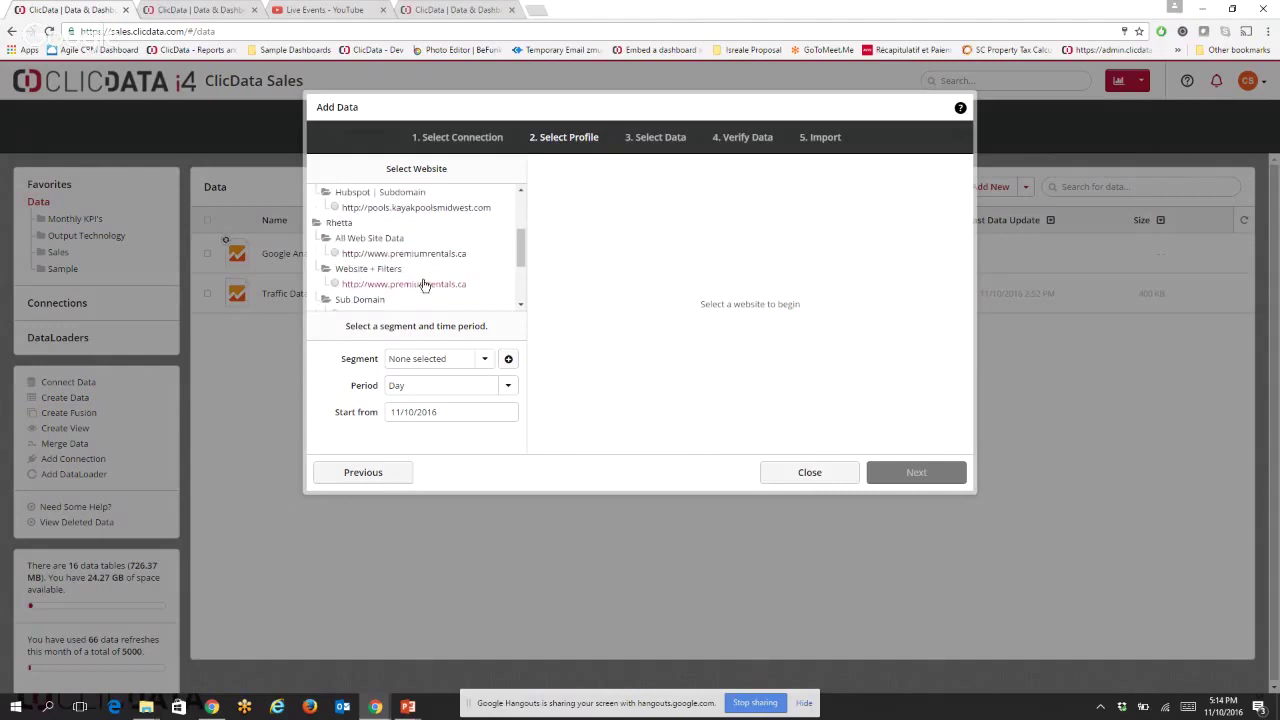
scroll(403, 287, up, 1)
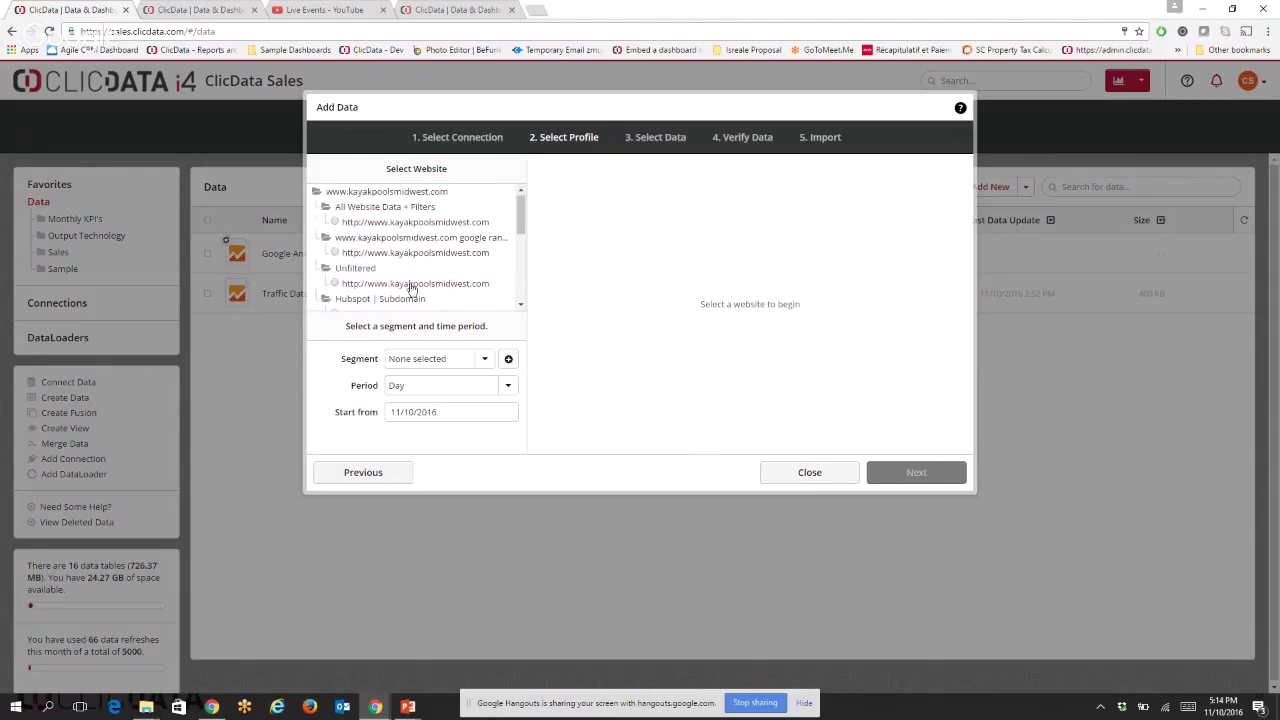
scroll(405, 286, down, 1)
click(410, 285)
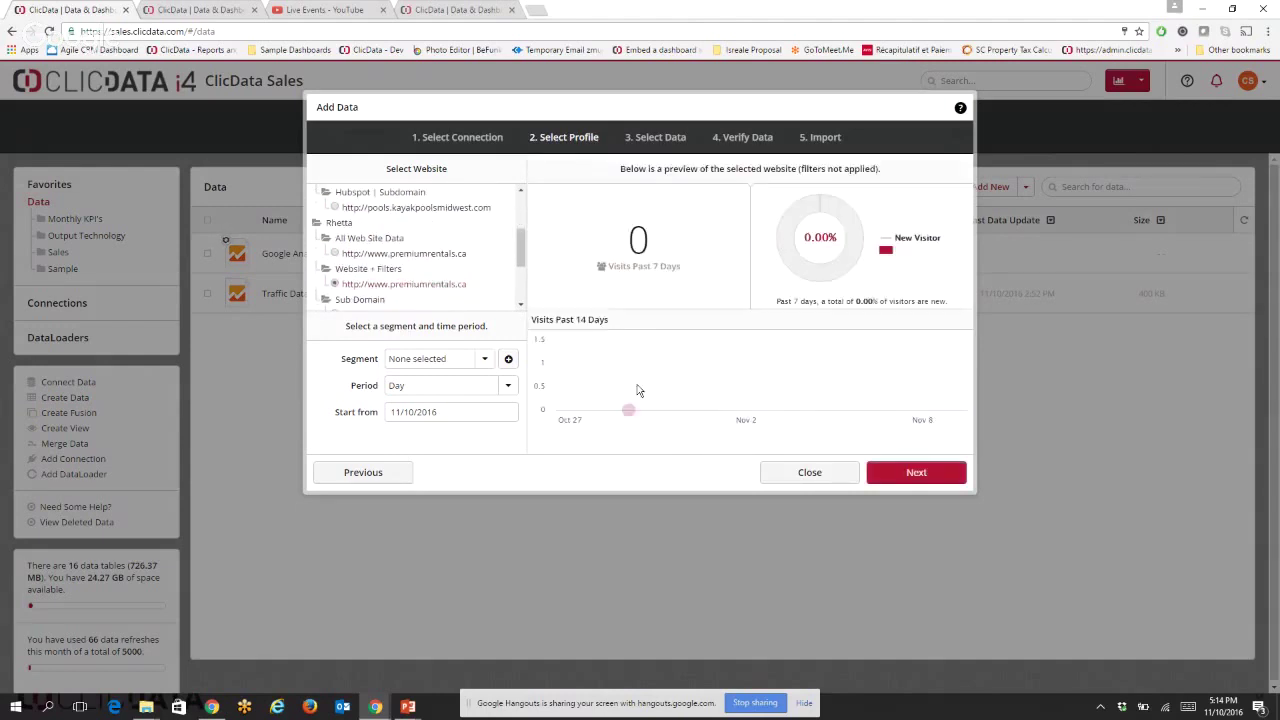
click(916, 473)
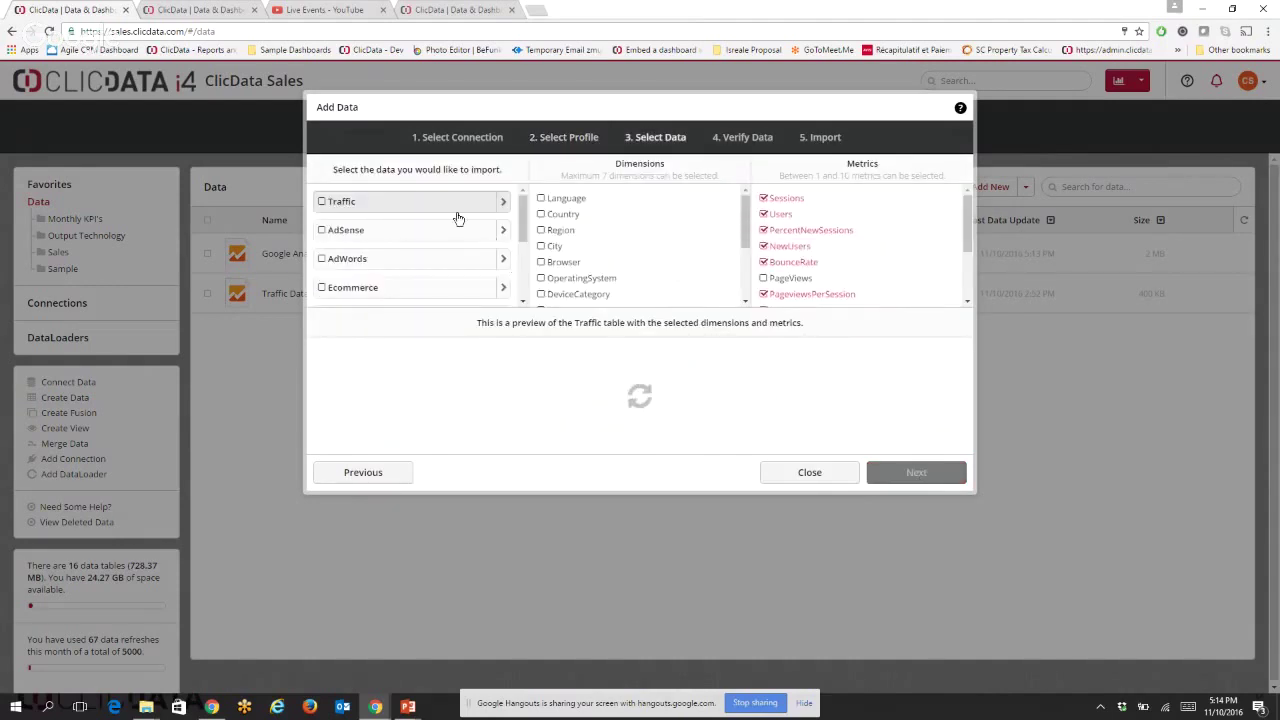
Preview the AdSense table, look through the other importable data tables, and return to the list of connections.
click(390, 230)
scroll(397, 239, down, 1)
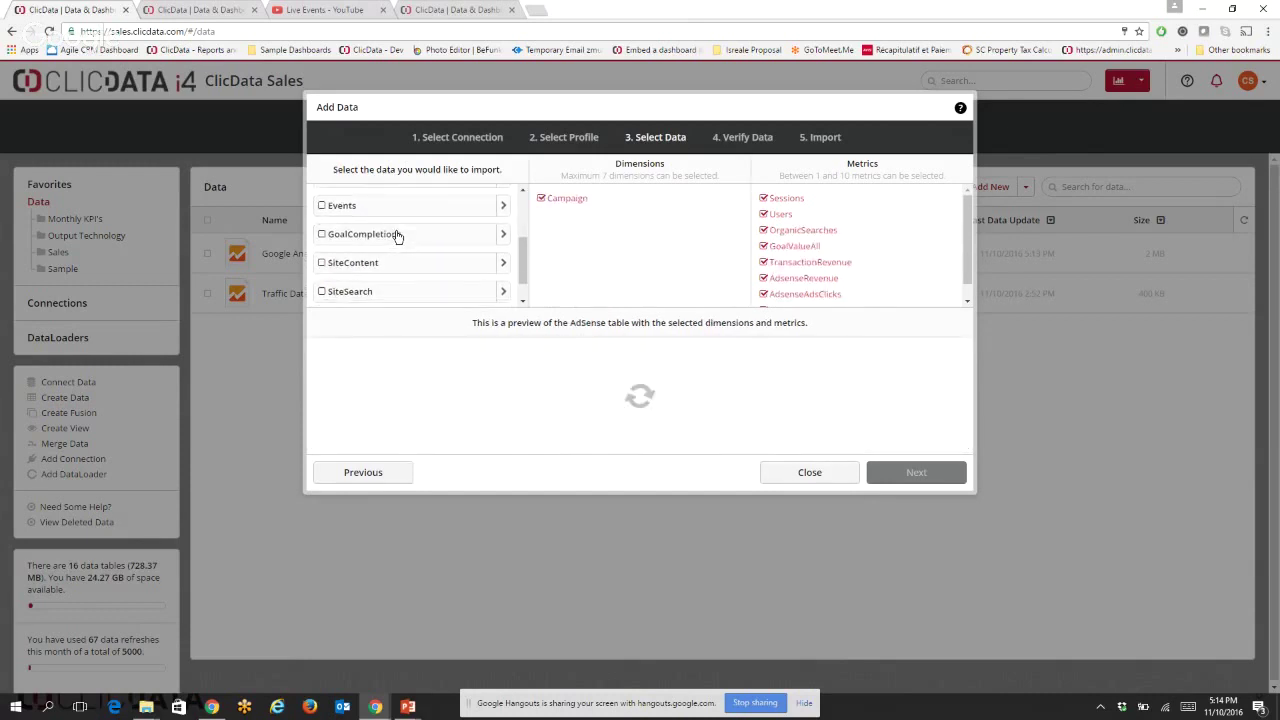
scroll(399, 237, up, 2)
scroll(402, 243, down, 2)
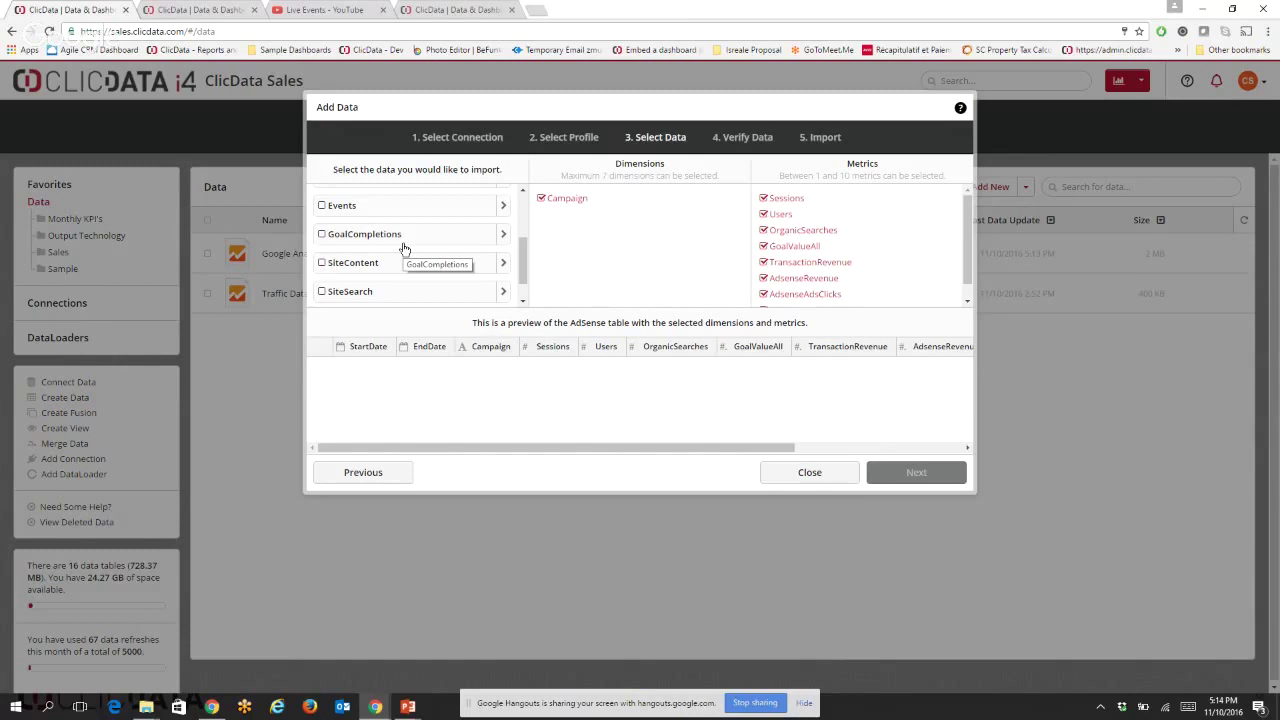
scroll(403, 249, up, 2)
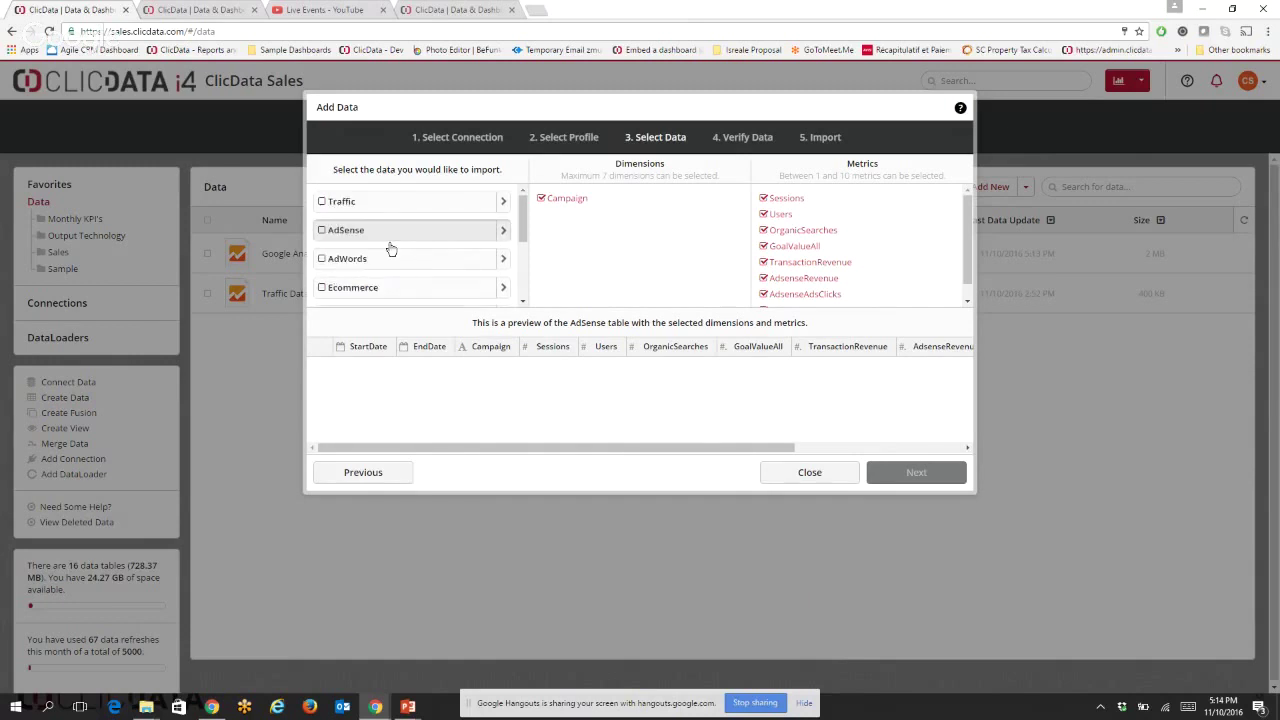
click(378, 478)
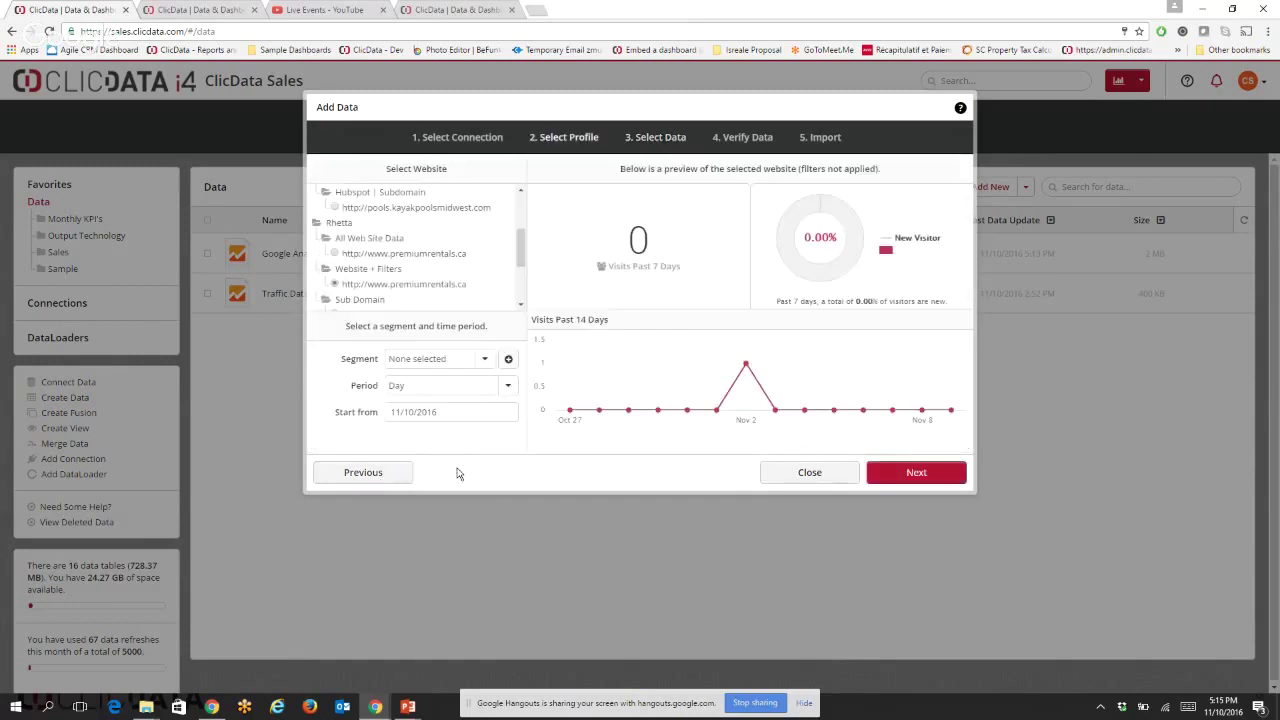
click(400, 481)
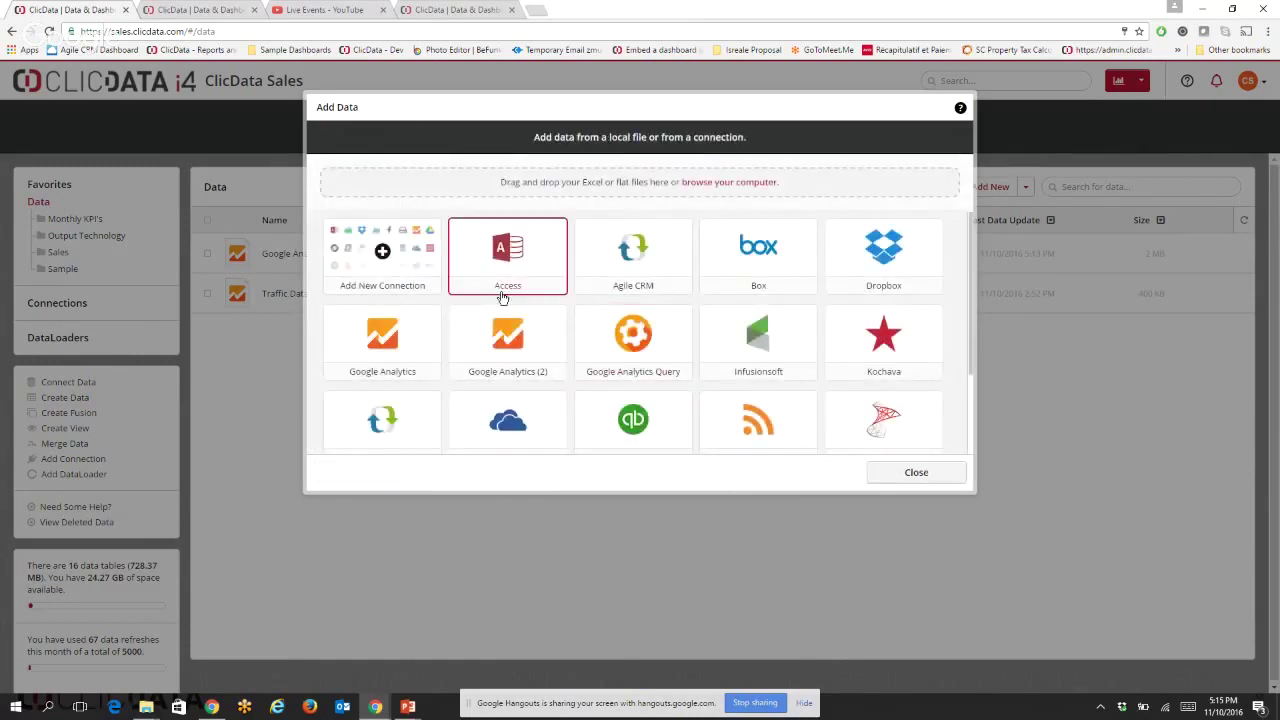
Add a new Google Analytics Query connection, authorize its access to the Google account, and proceed to loading data.
click(433, 252)
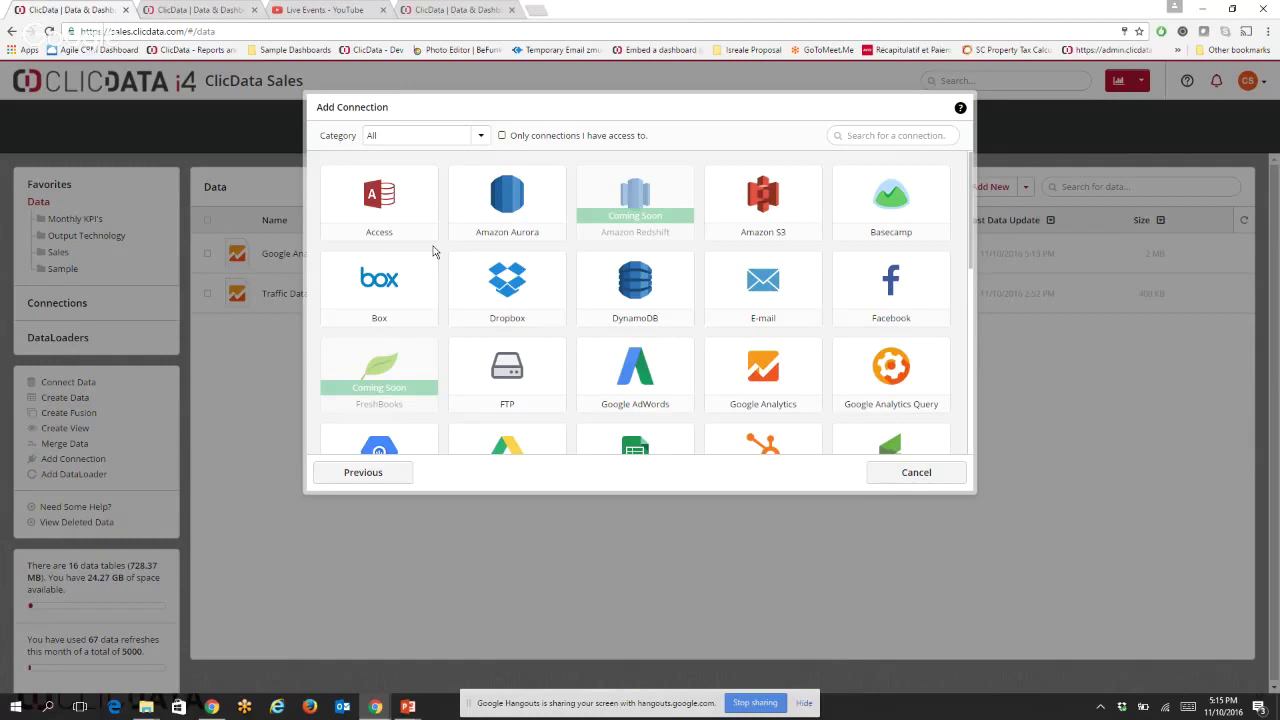
click(875, 388)
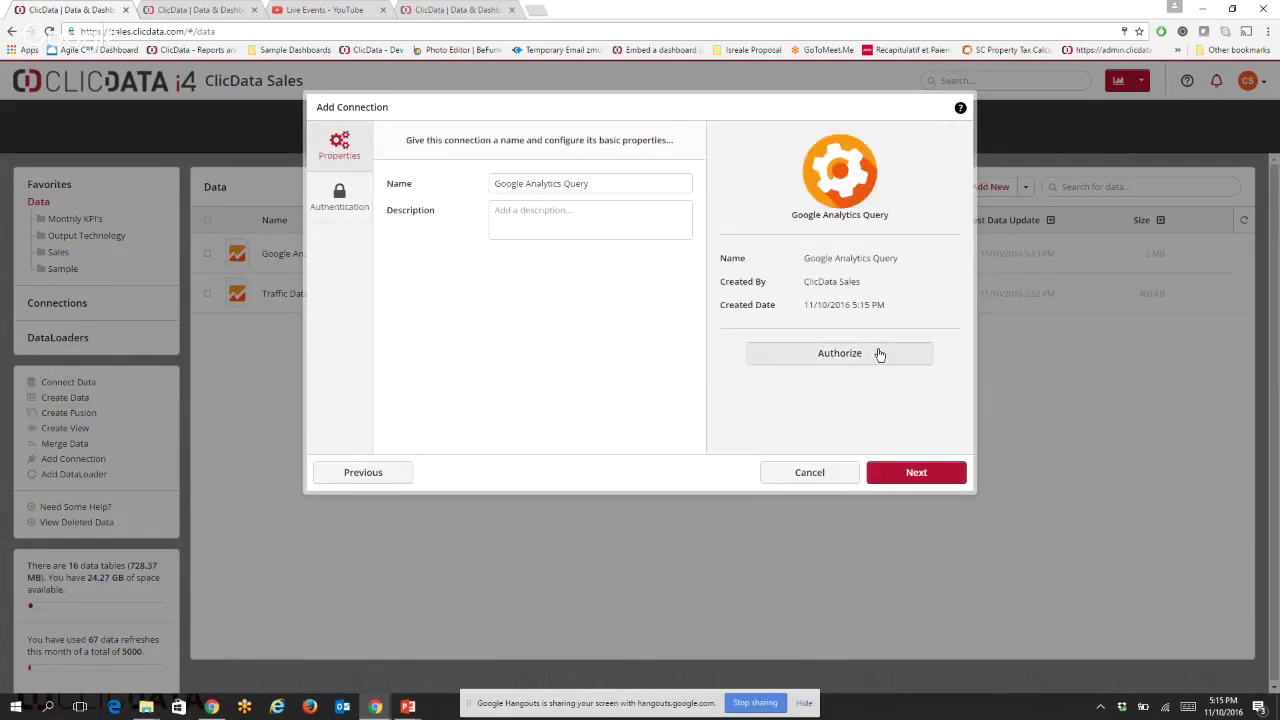
click(877, 354)
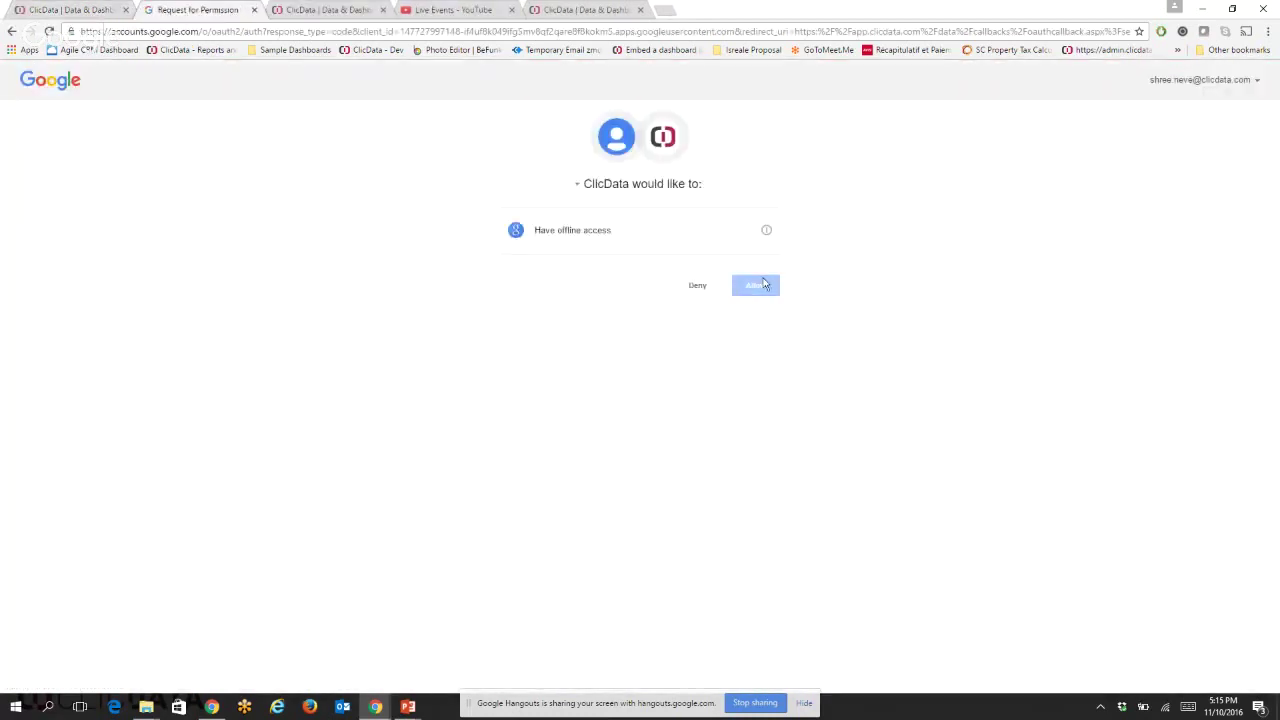
click(756, 286)
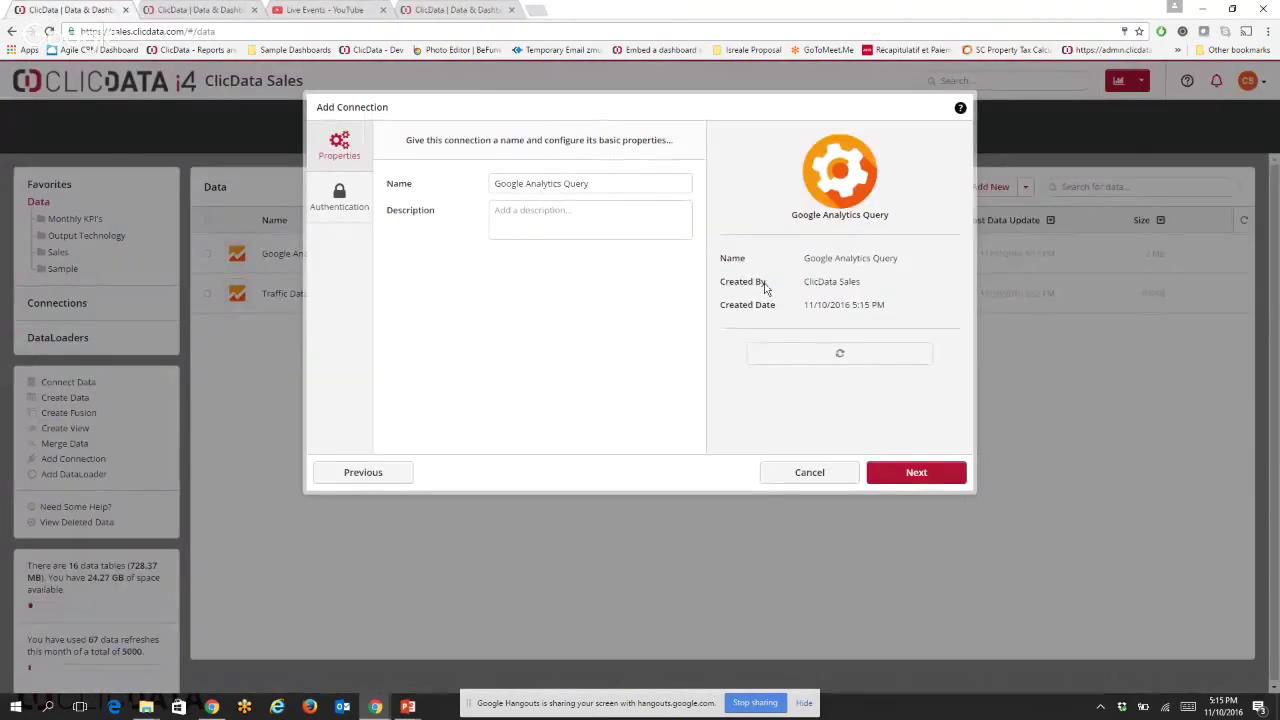
click(941, 472)
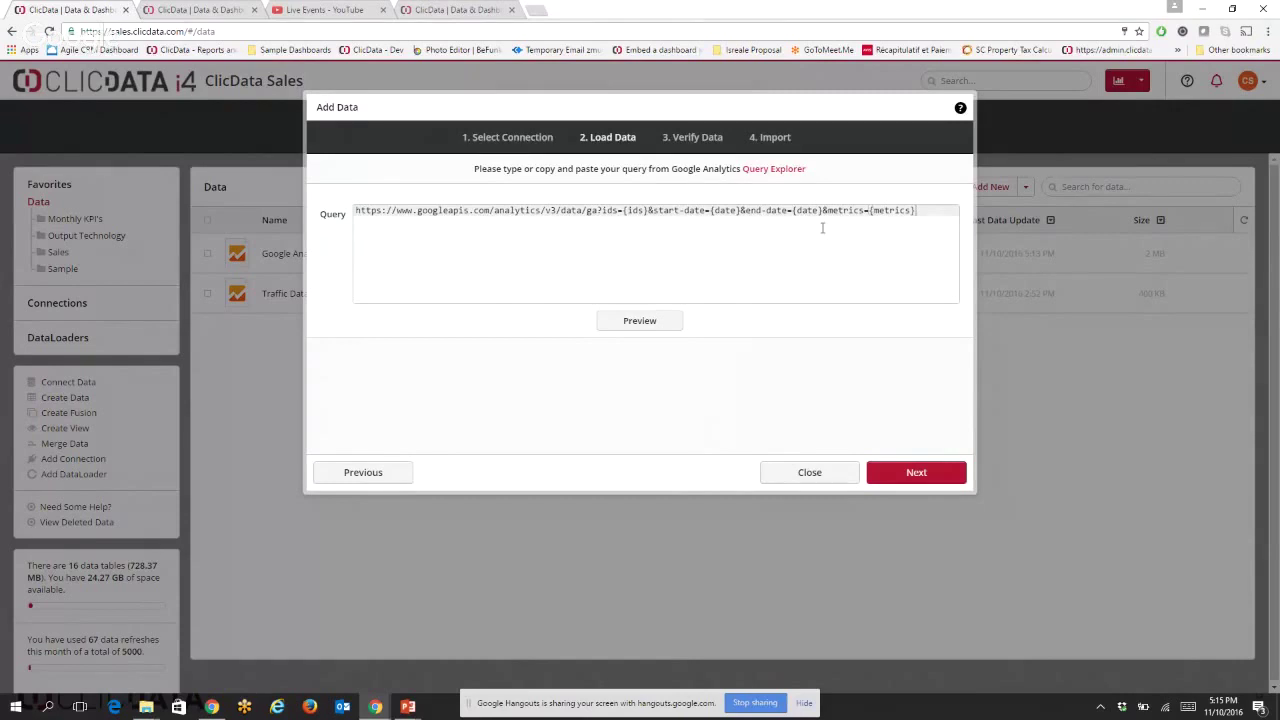
Open the Google Analytics Query Explorer and choose the Honda - Valley (Phoenix) account as the view source.
click(783, 169)
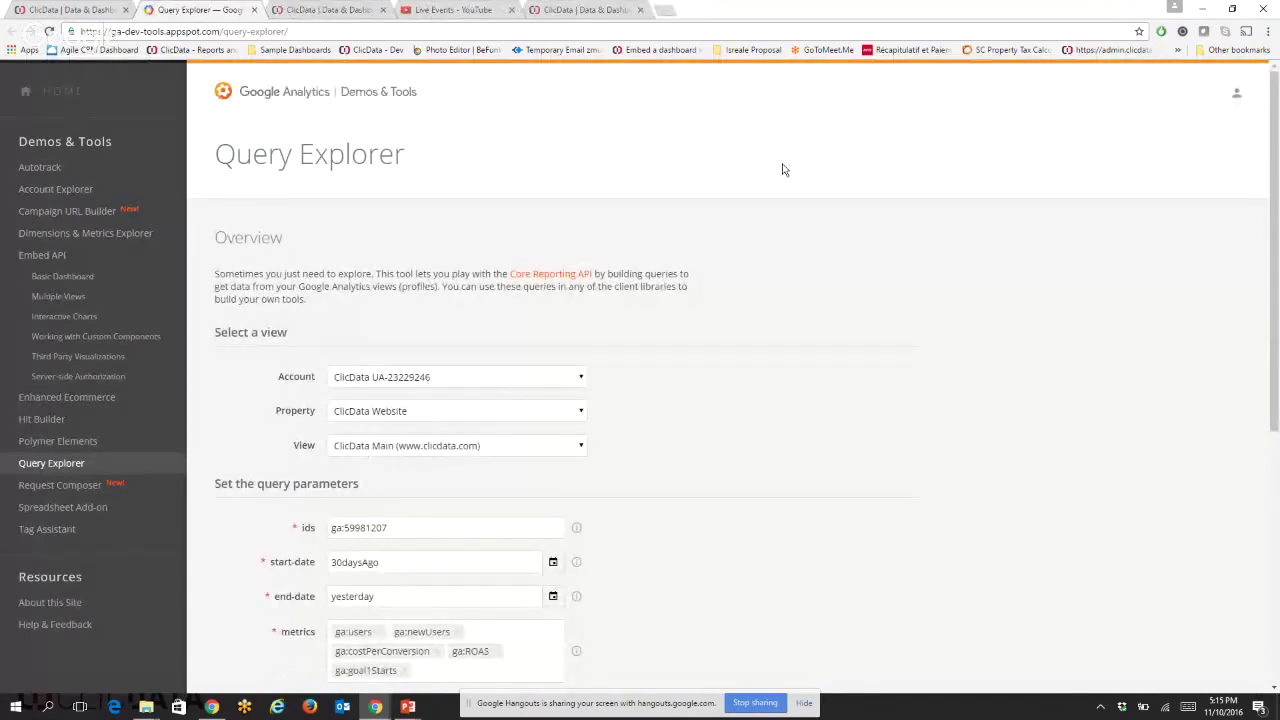
scroll(726, 257, down, 2)
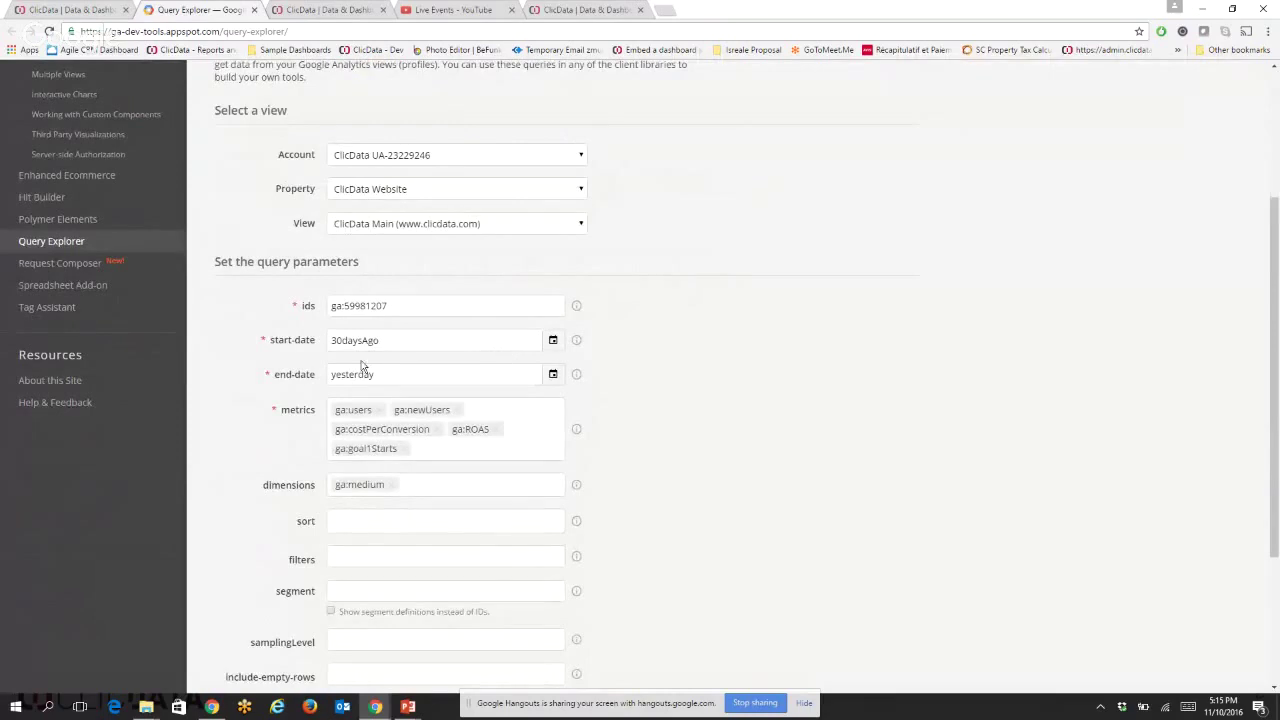
click(500, 160)
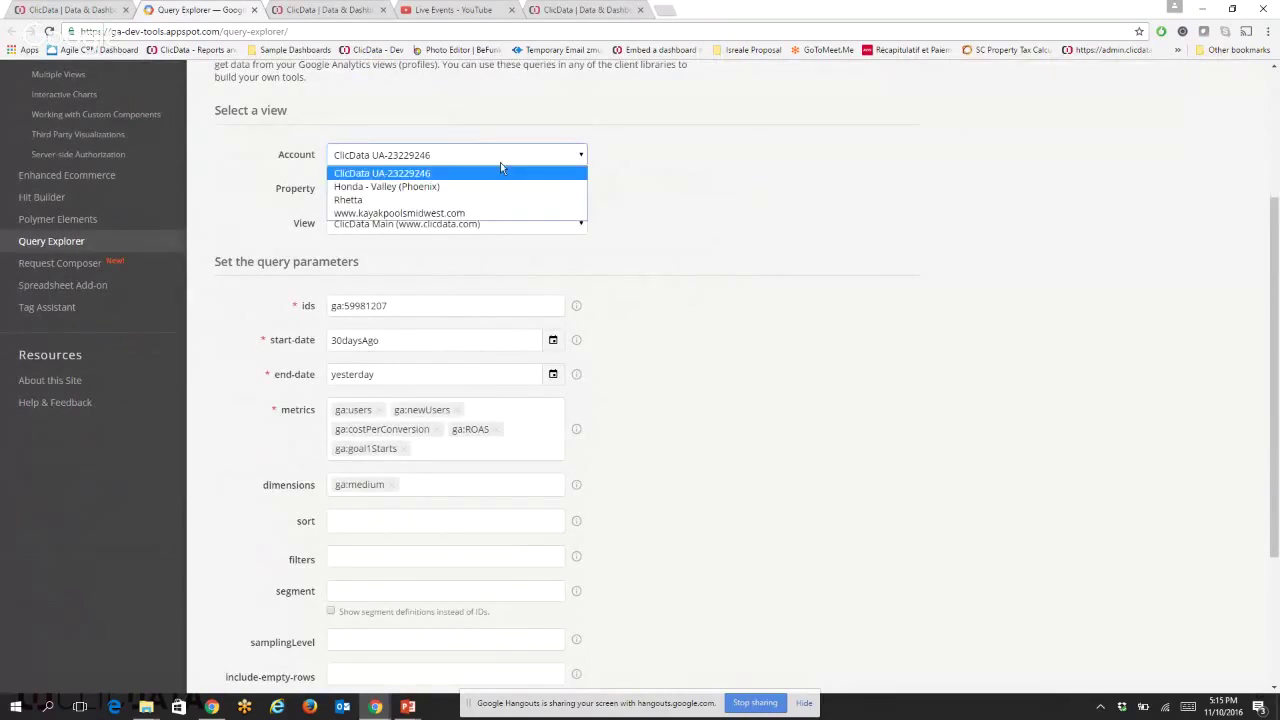
click(500, 180)
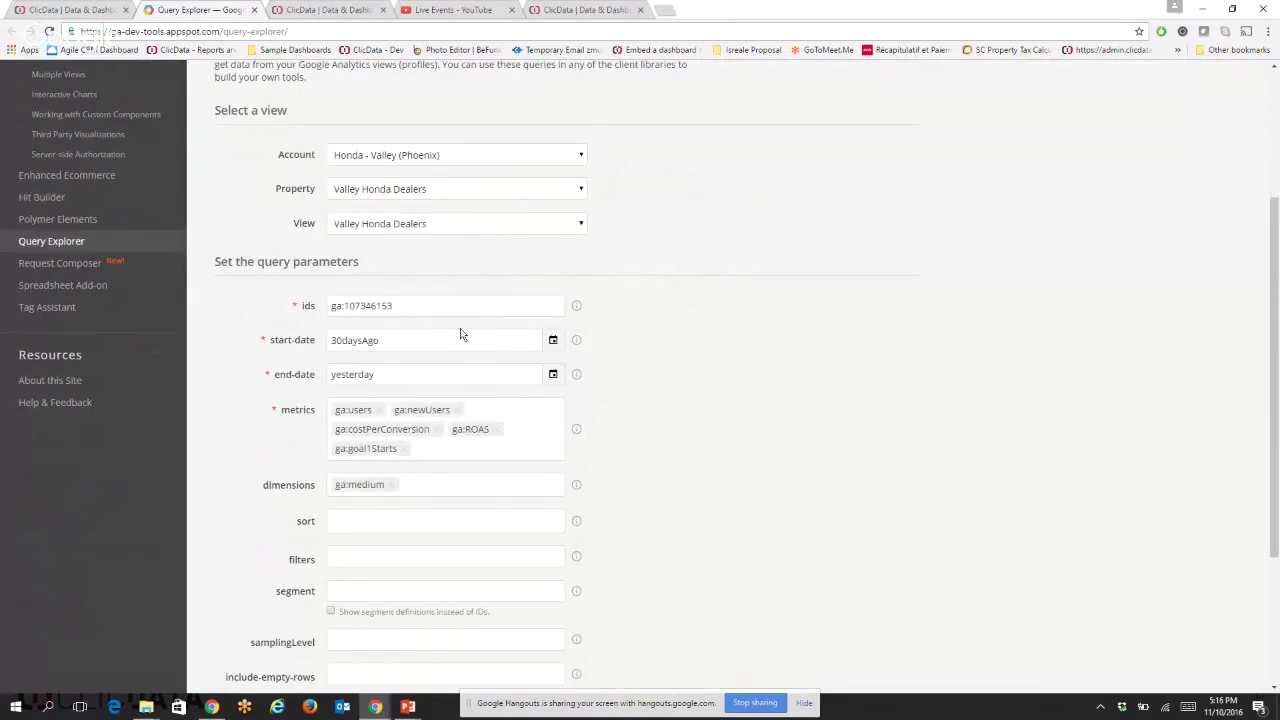
Remove the ga:costPerConversion, ga:ROAS and ga:goal1Starts metrics from the query parameters.
scroll(454, 345, down, 3)
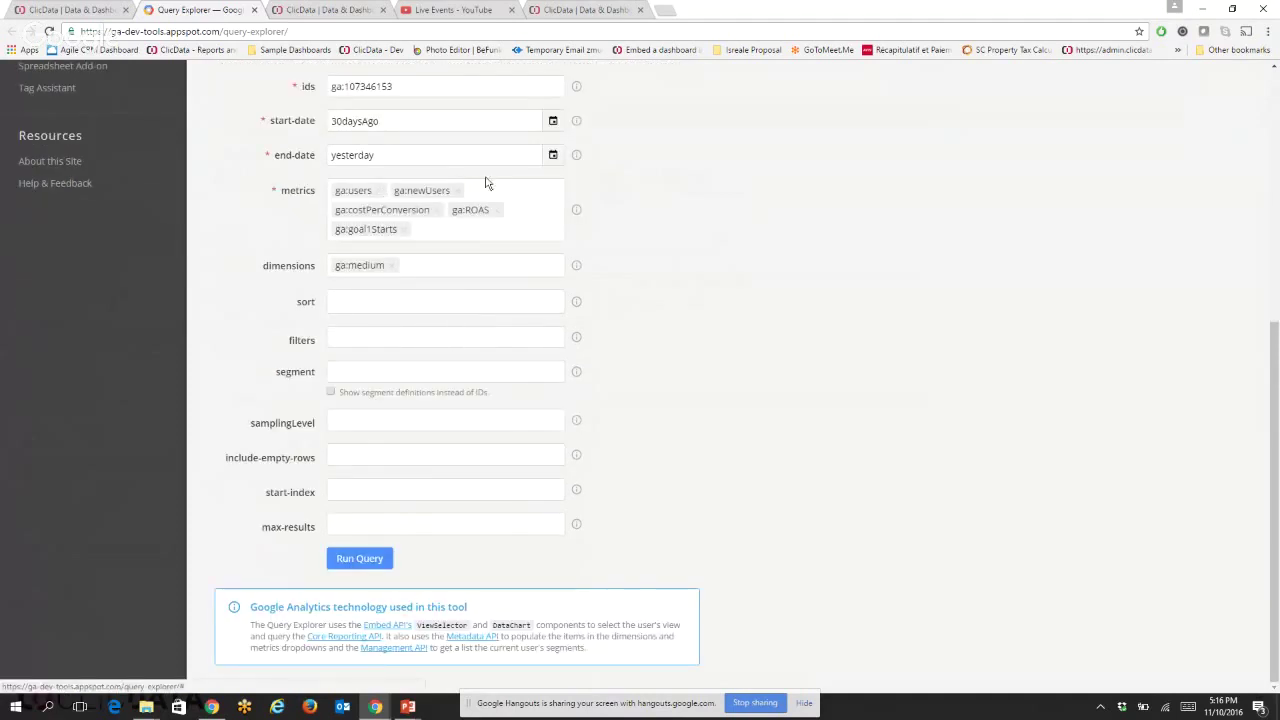
click(437, 210)
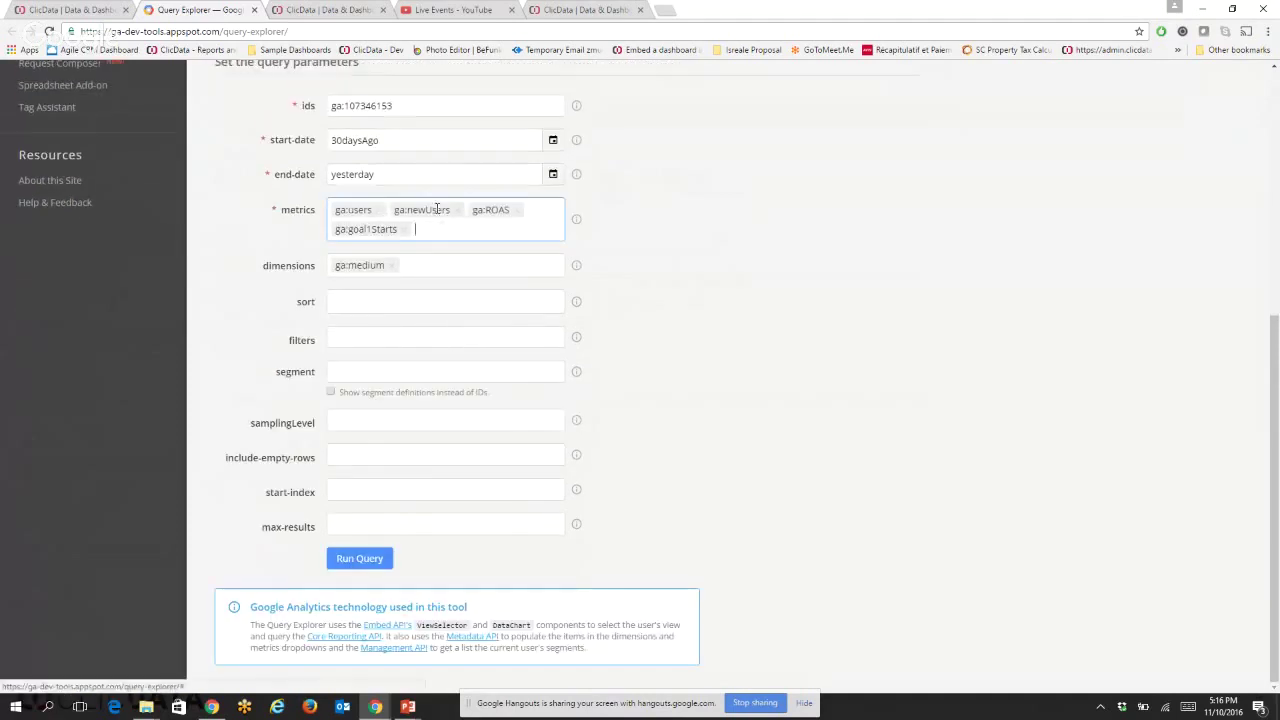
click(516, 211)
click(543, 229)
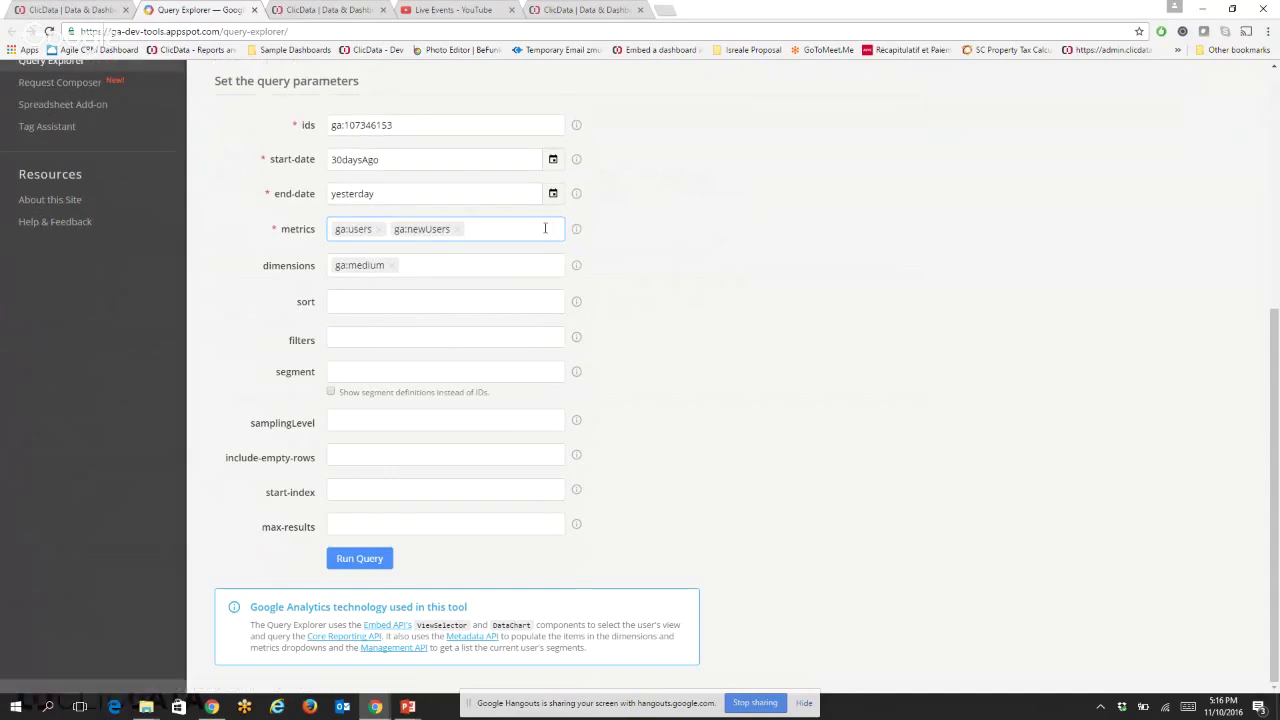
Add the ga:sessions and ga:bounceRate metrics to the query.
click(545, 229)
text(sess)
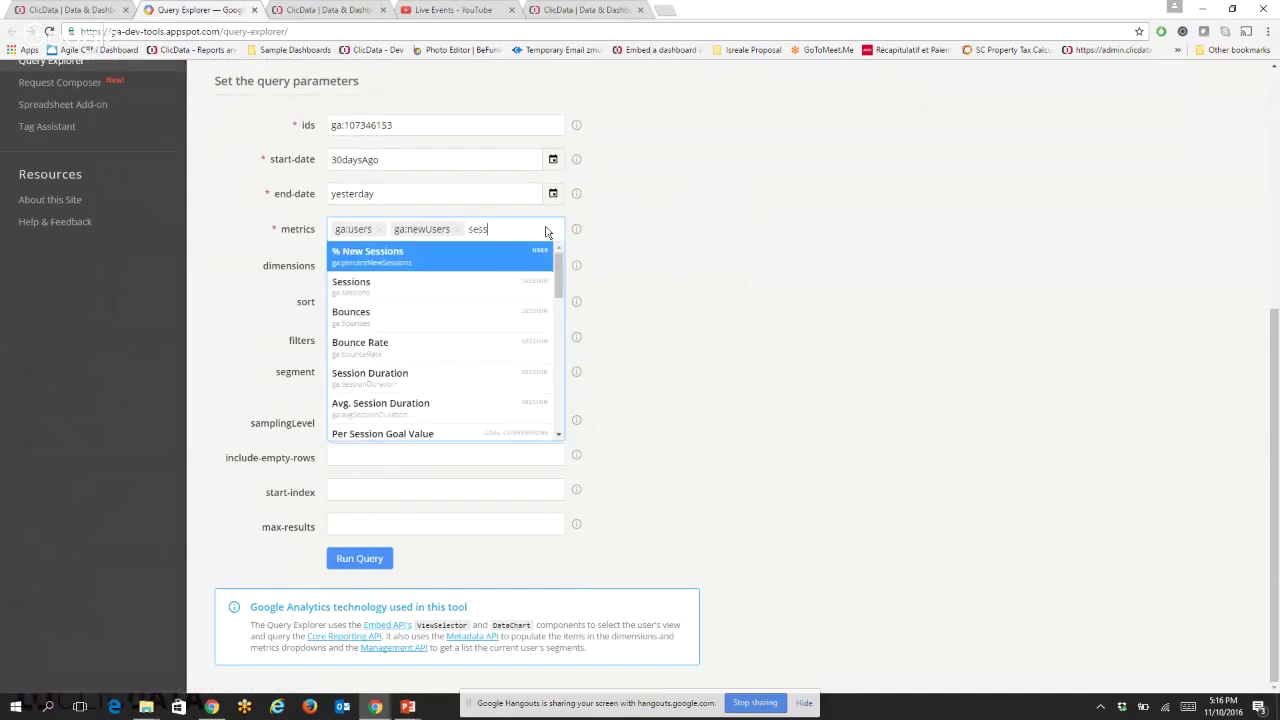
click(486, 273)
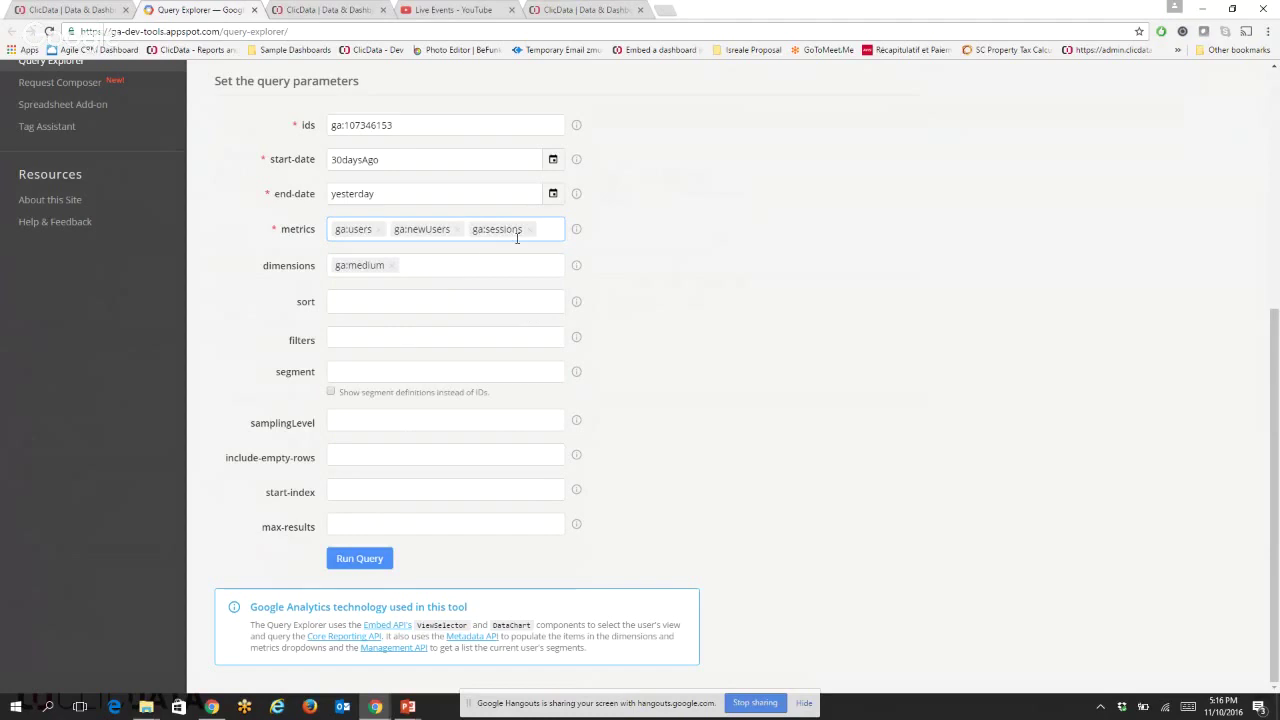
text(bo)
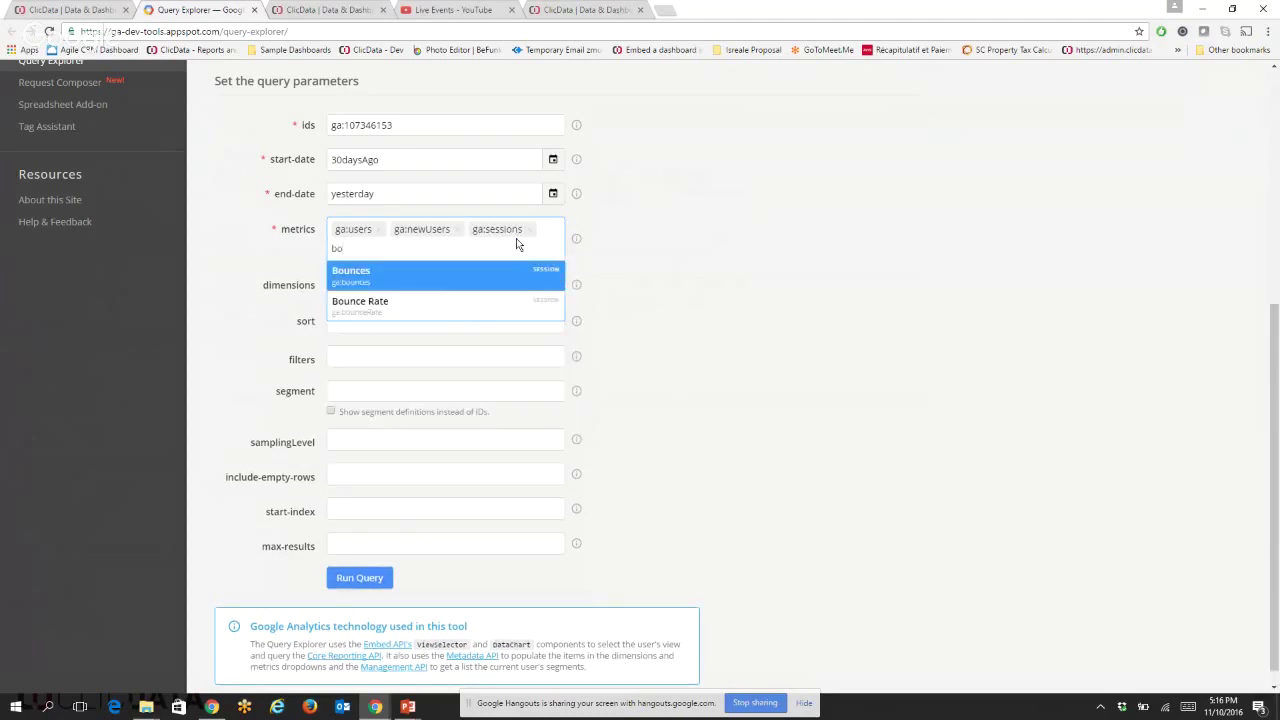
click(458, 293)
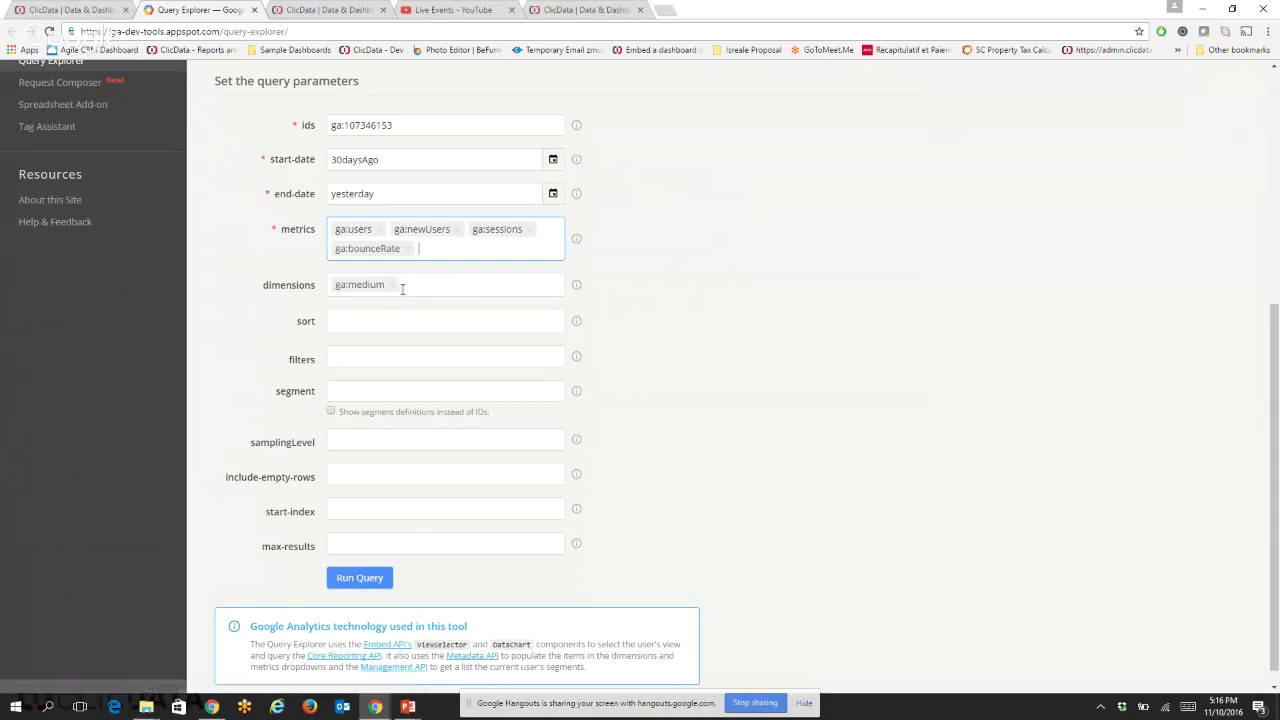
click(406, 290)
text(cat)
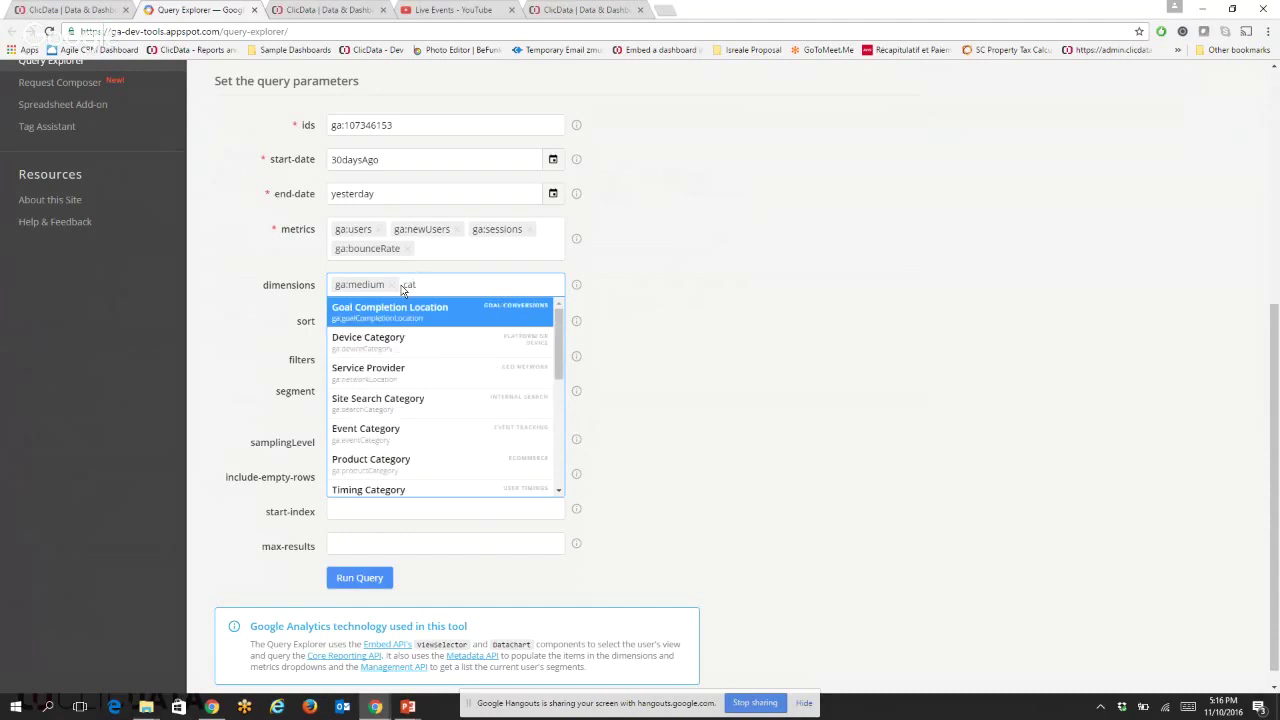
key(BackSpace)
key(BackSpace)
key(BackSpace)
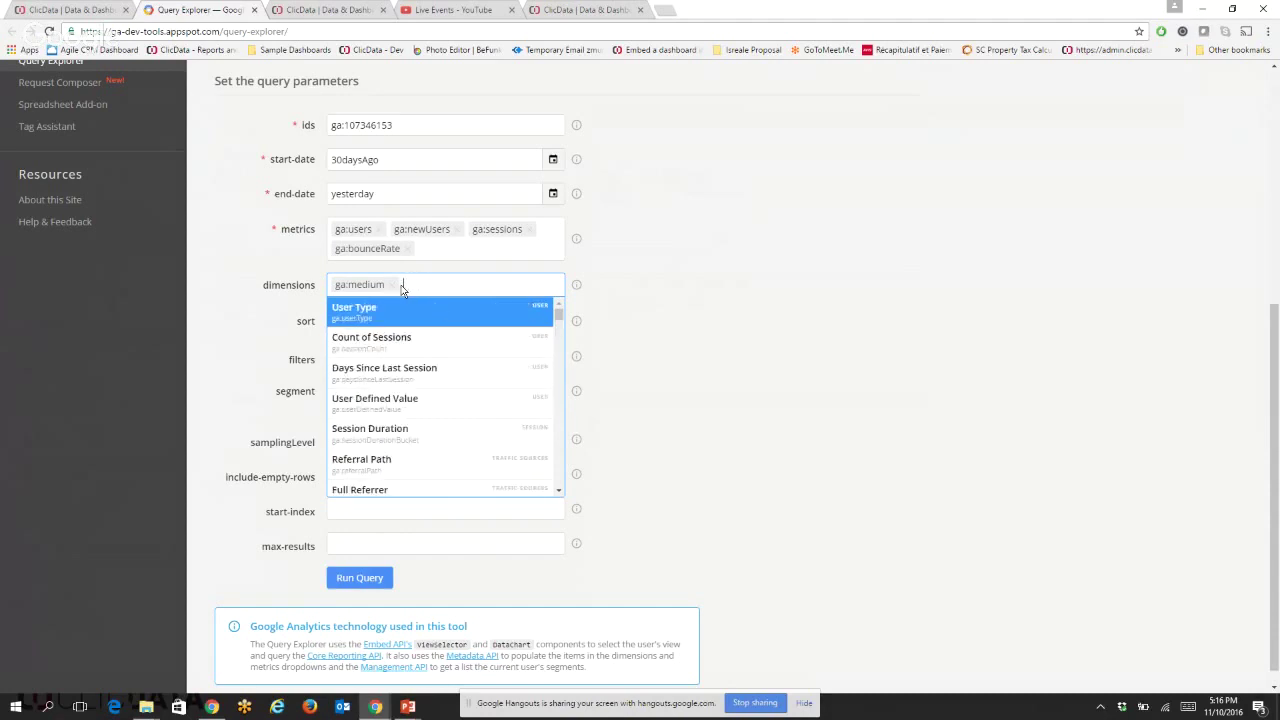
key(Escape)
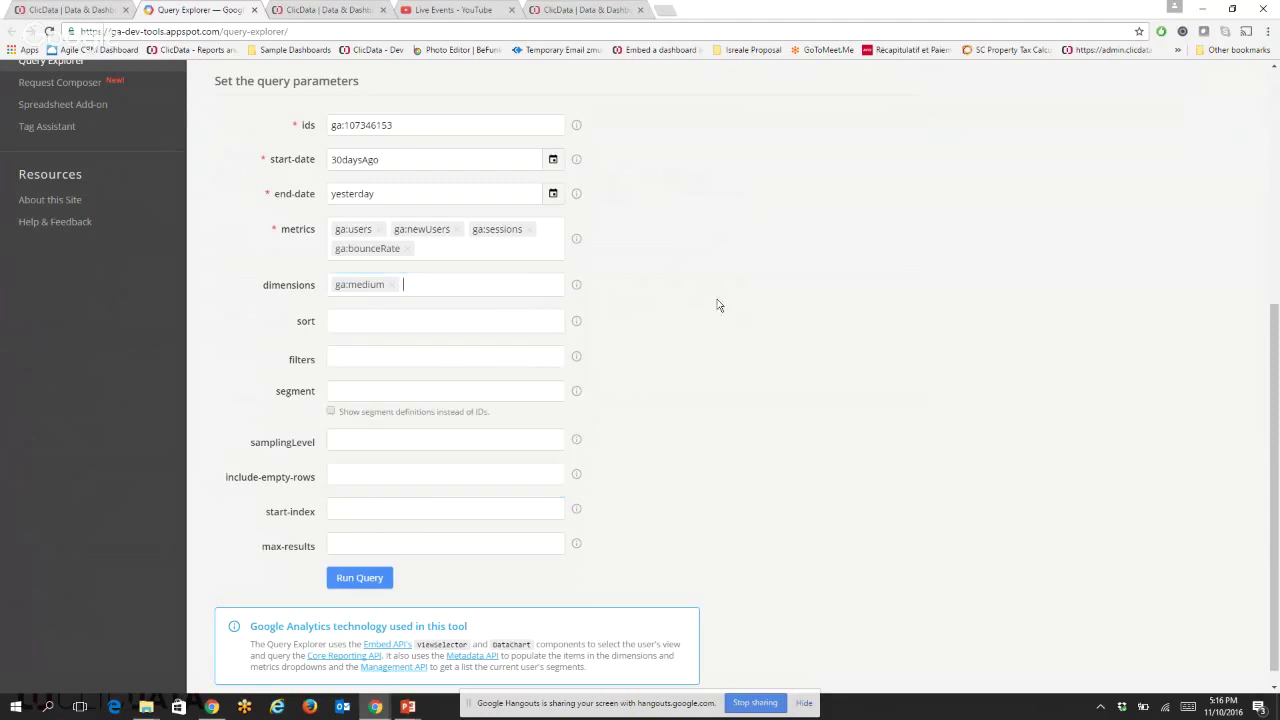
Run the query and go through the report's results by medium.
scroll(492, 352, down, 1)
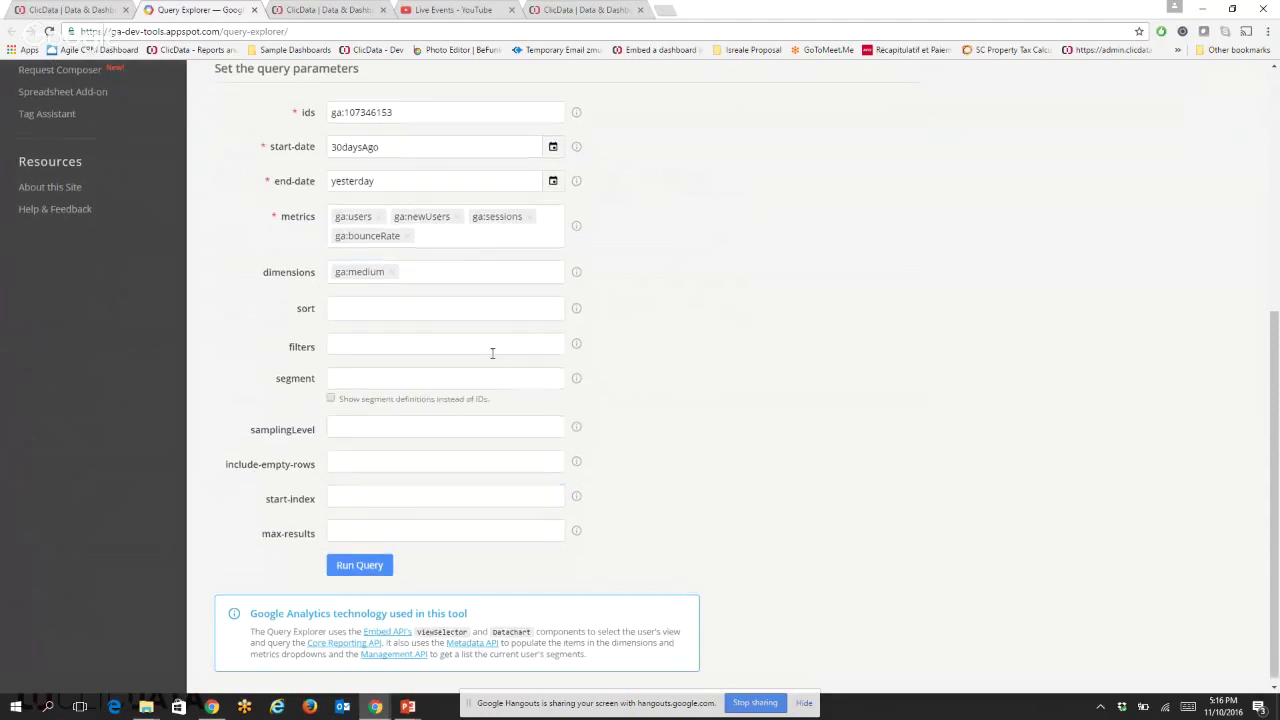
click(358, 558)
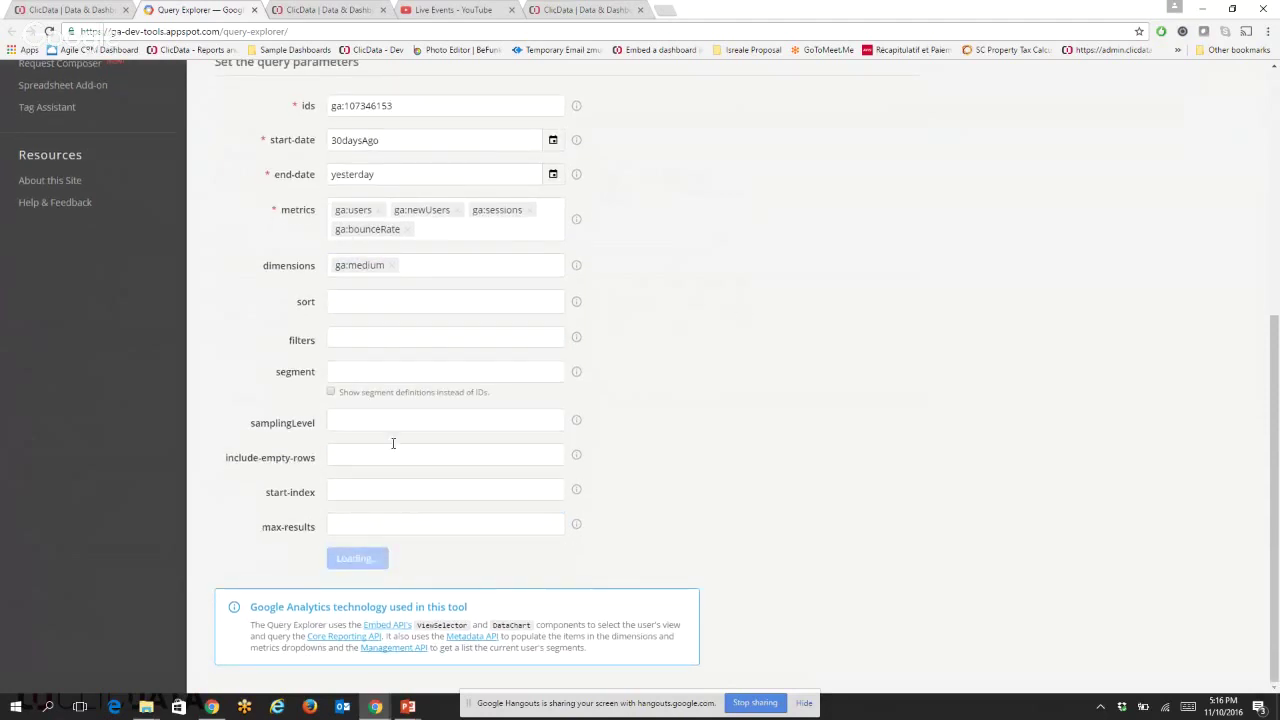
scroll(600, 451, down, 6)
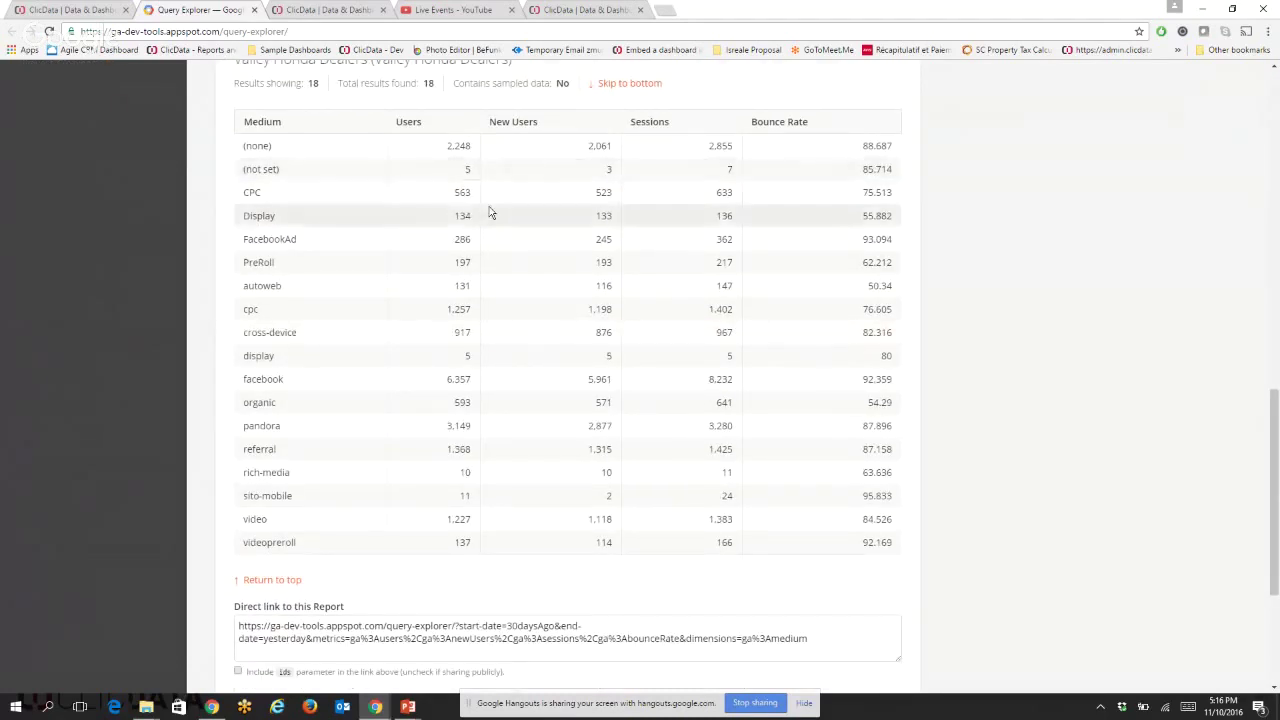
Copy the complete API Query URI generated for the report below the results table.
scroll(491, 213, down, 3)
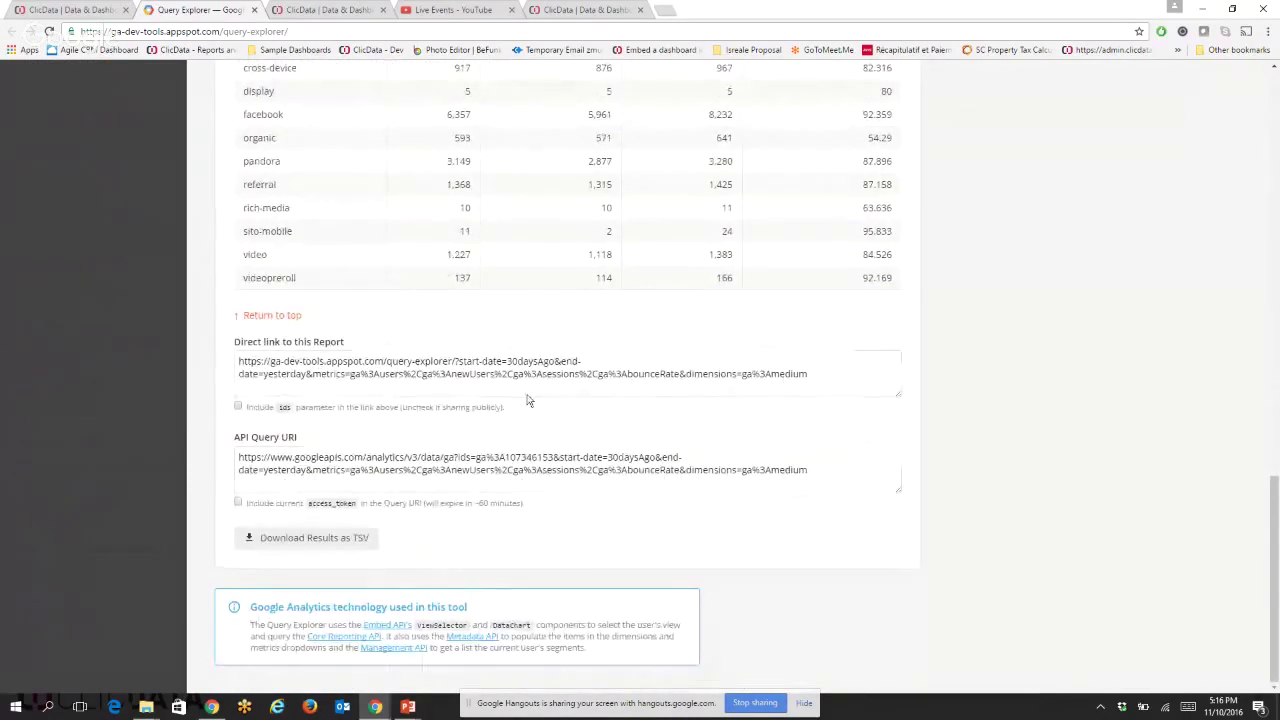
click(240, 457)
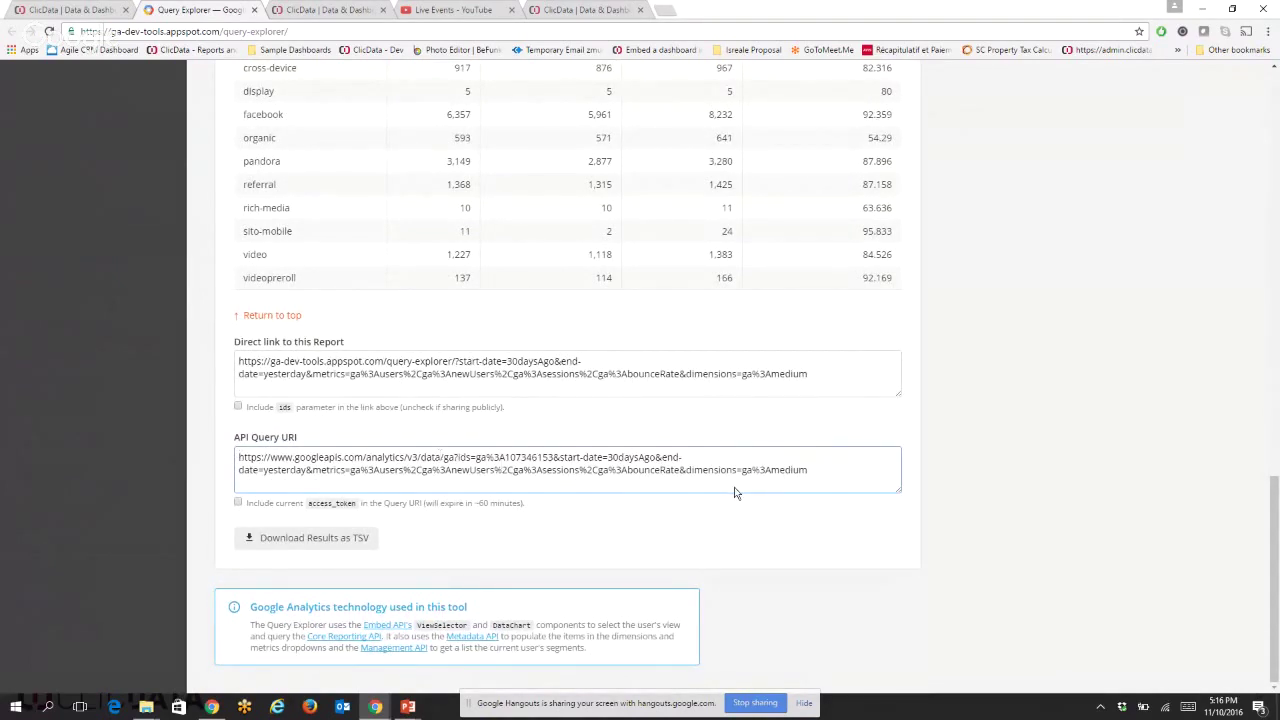
drag(835, 480, 229, 463)
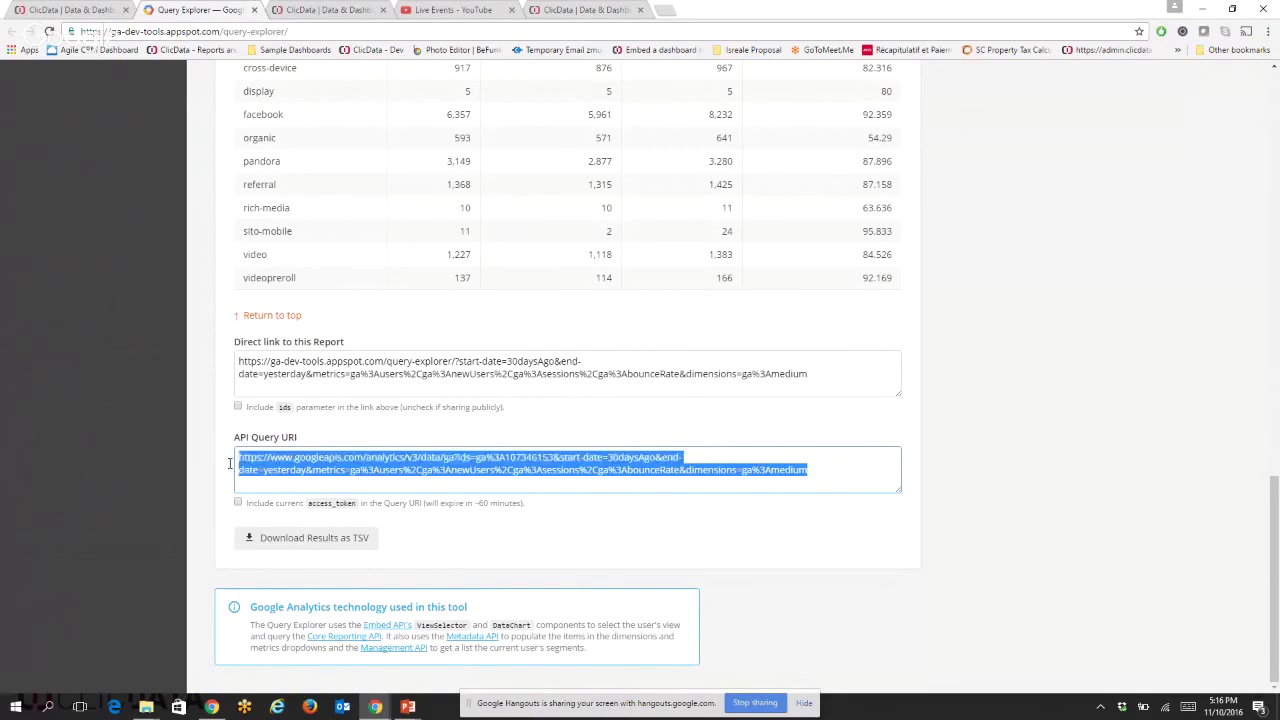
click(296, 463)
key(ctrl+a)
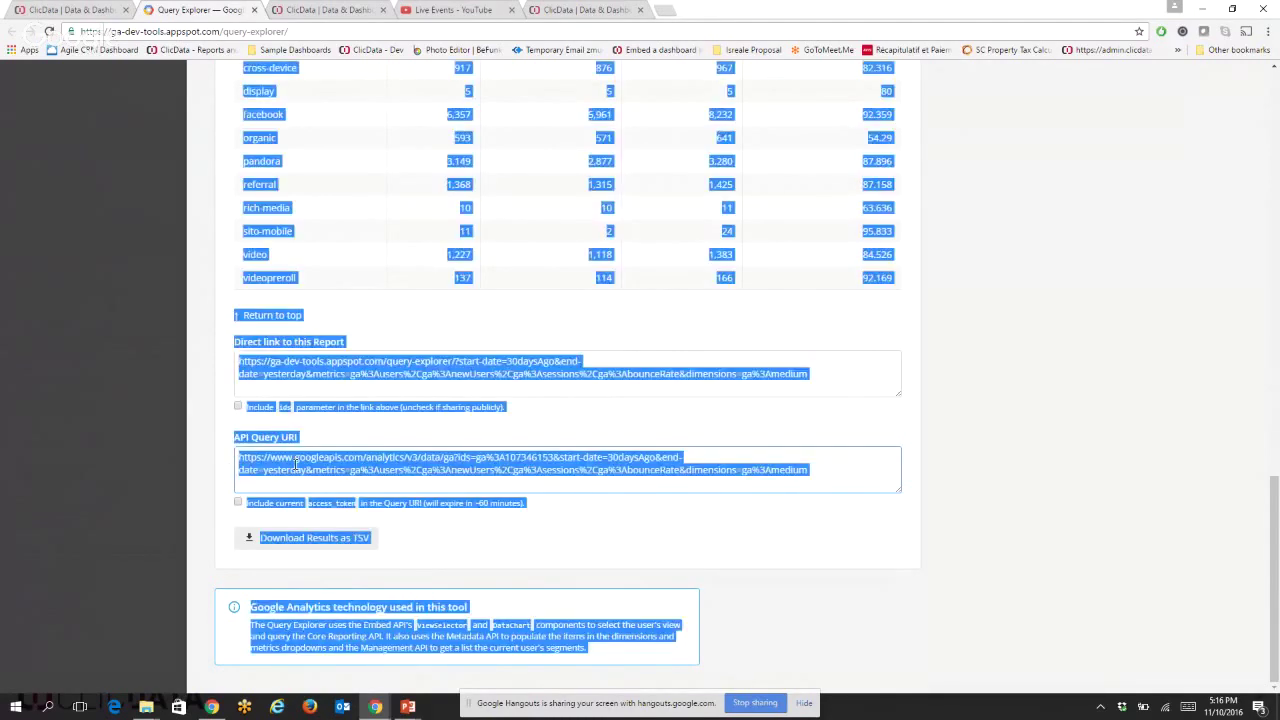
click(296, 463)
drag(823, 480, 236, 457)
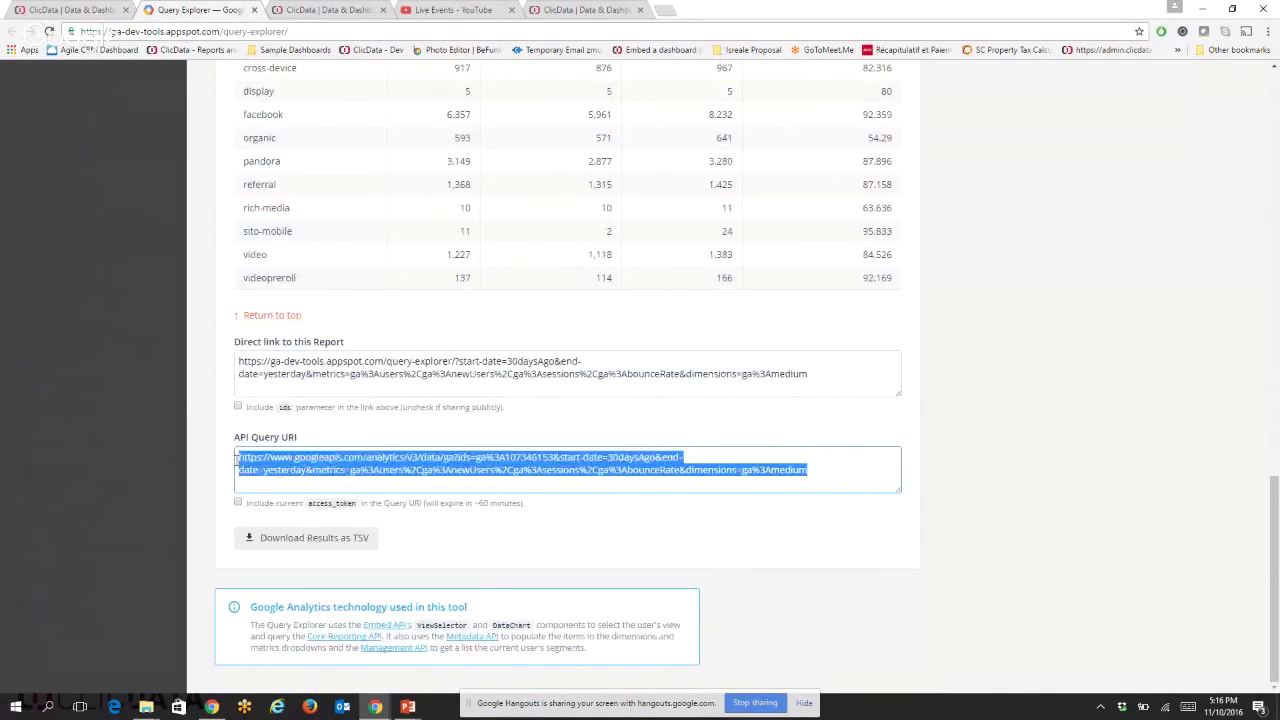
right_click(260, 463)
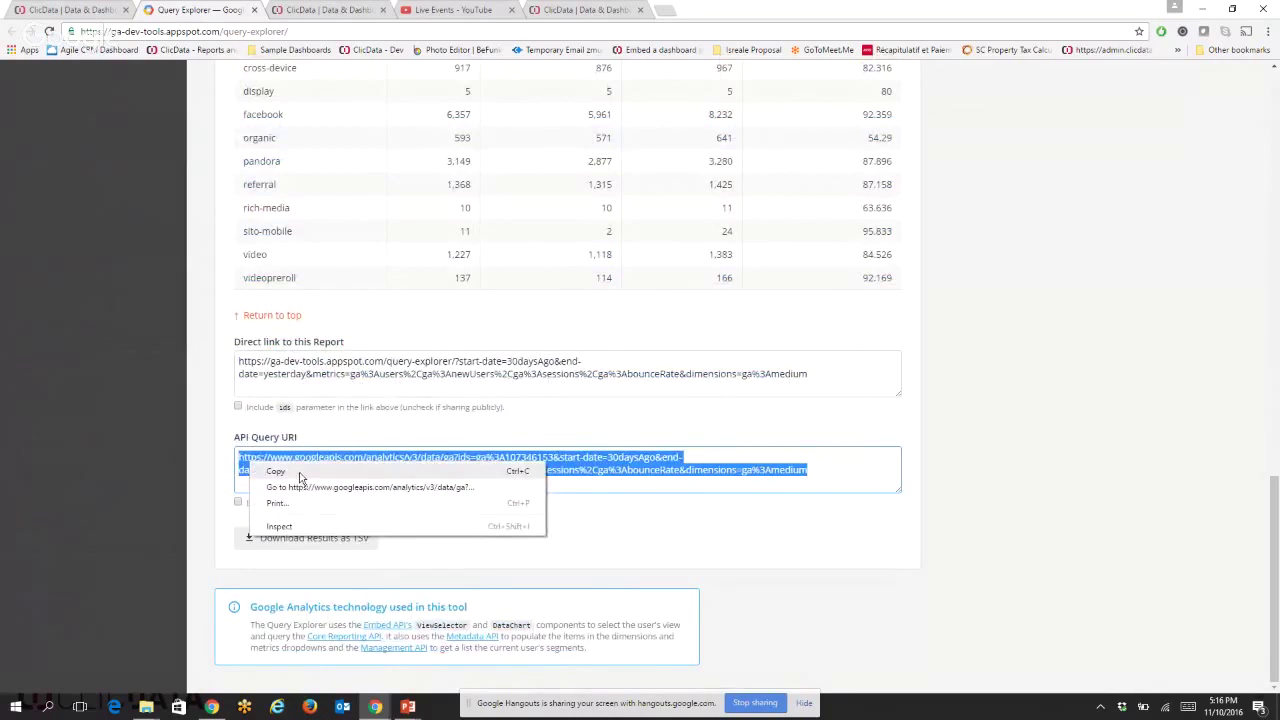
click(300, 472)
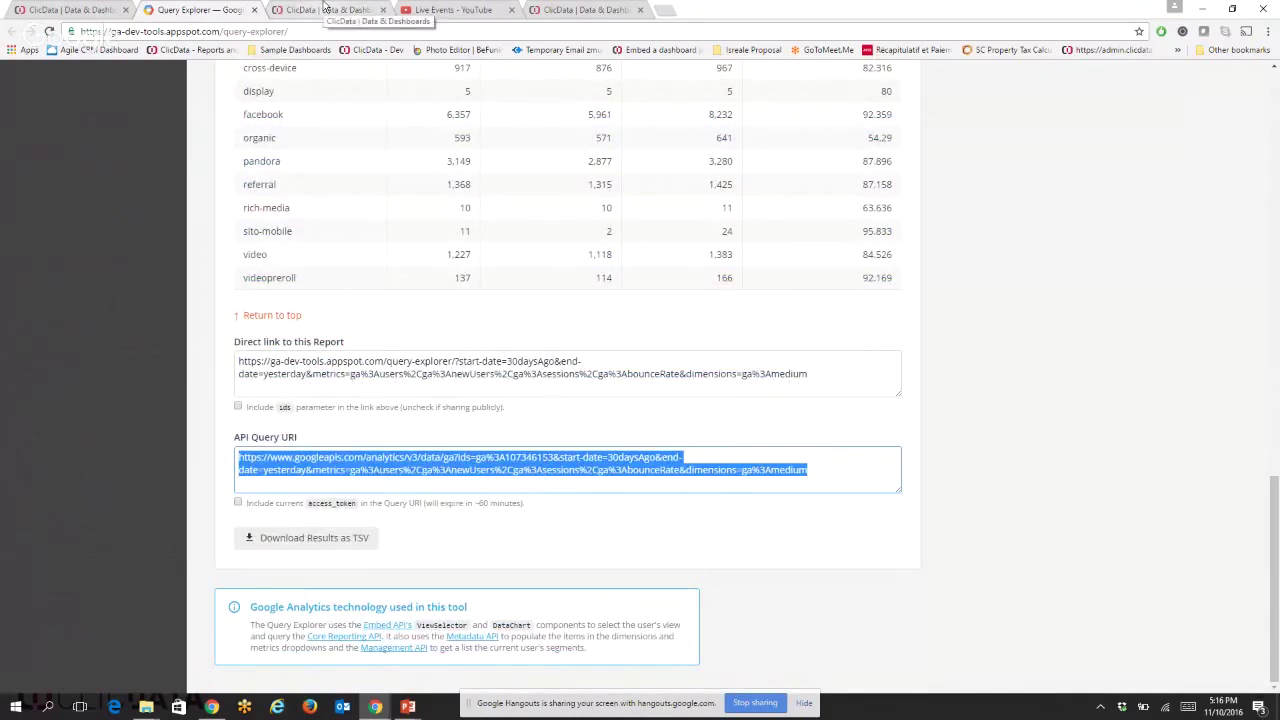
Replace the placeholder query in ClicData's Add Data wizard with the copied URI, preview the data and continue to verification.
click(65, 9)
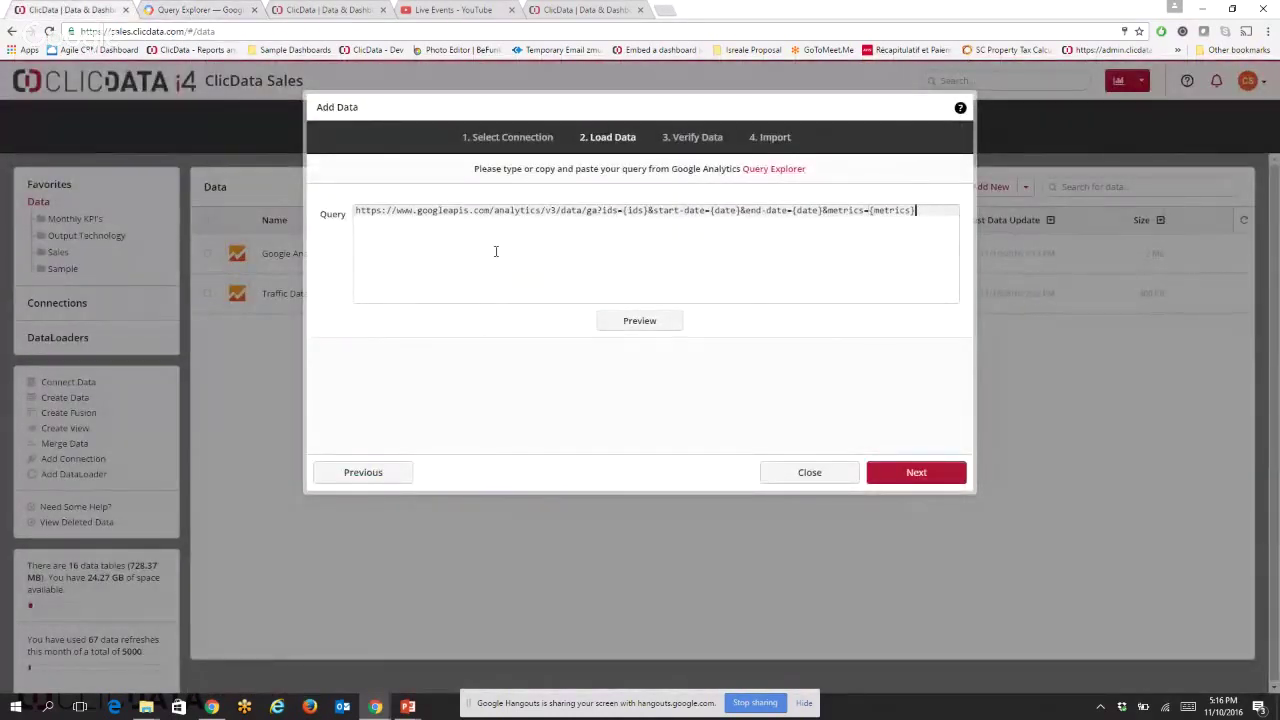
drag(915, 211, 358, 211)
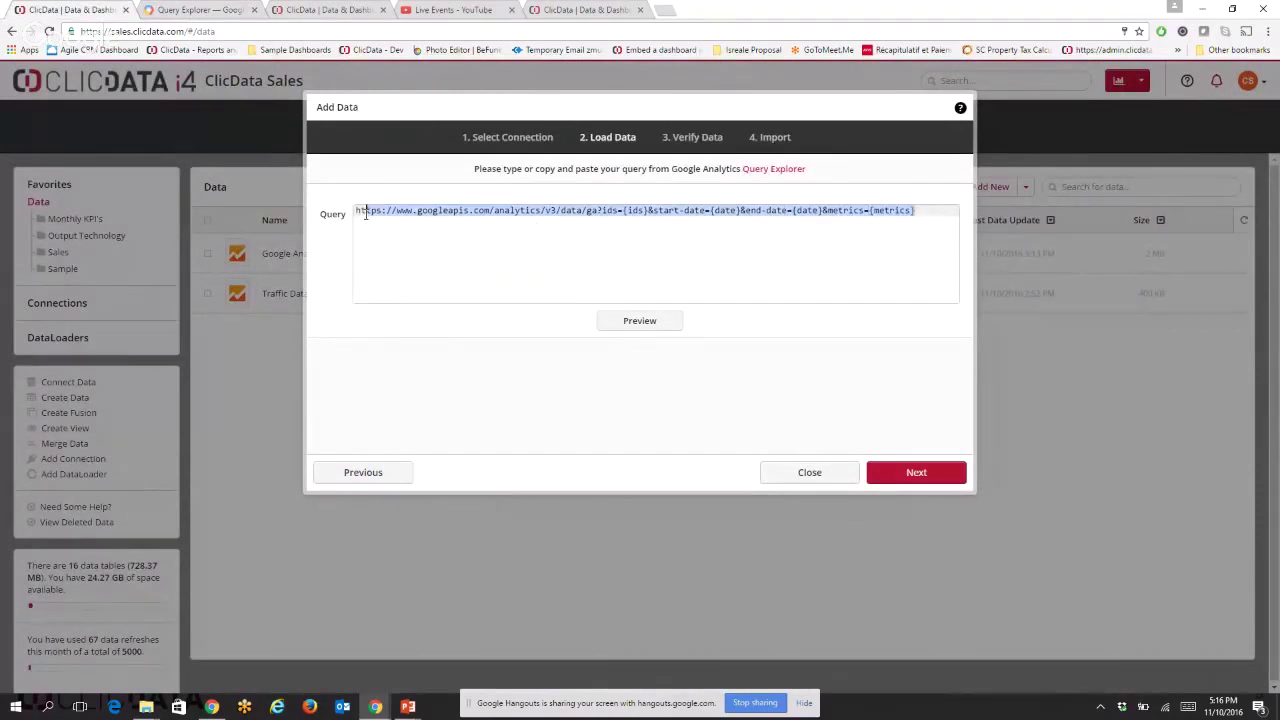
right_click(363, 216)
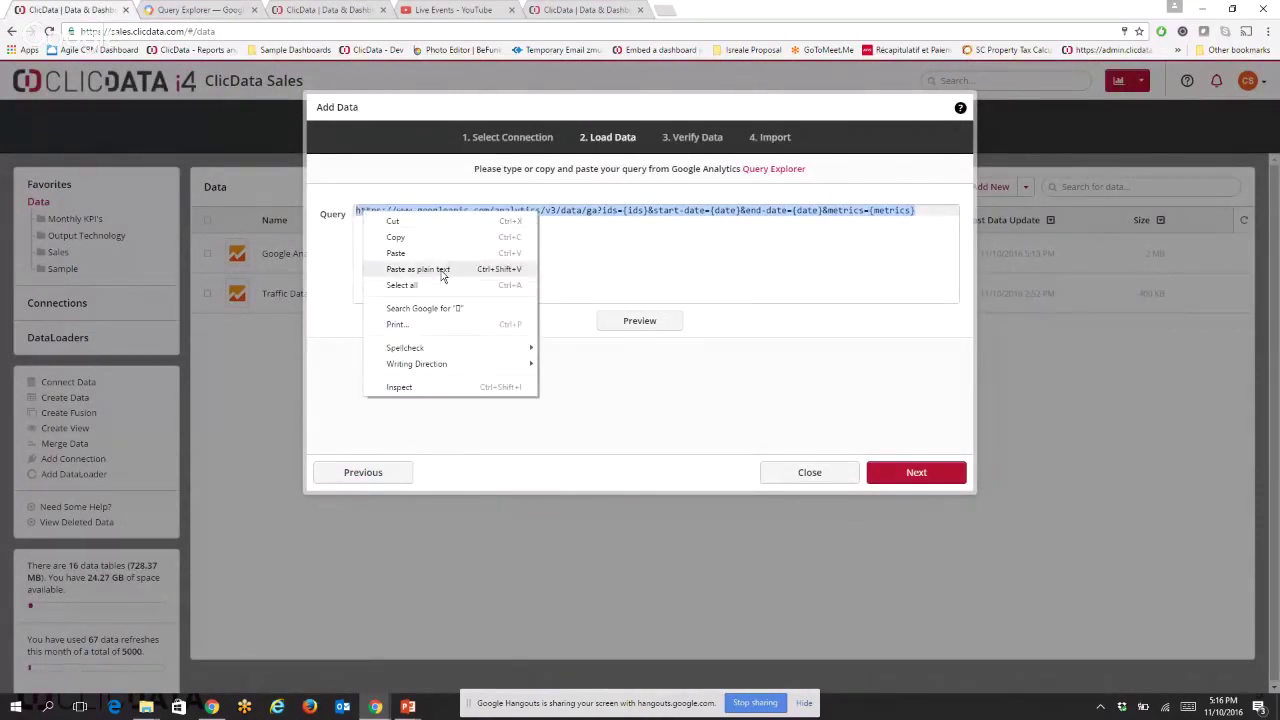
click(396, 253)
click(666, 321)
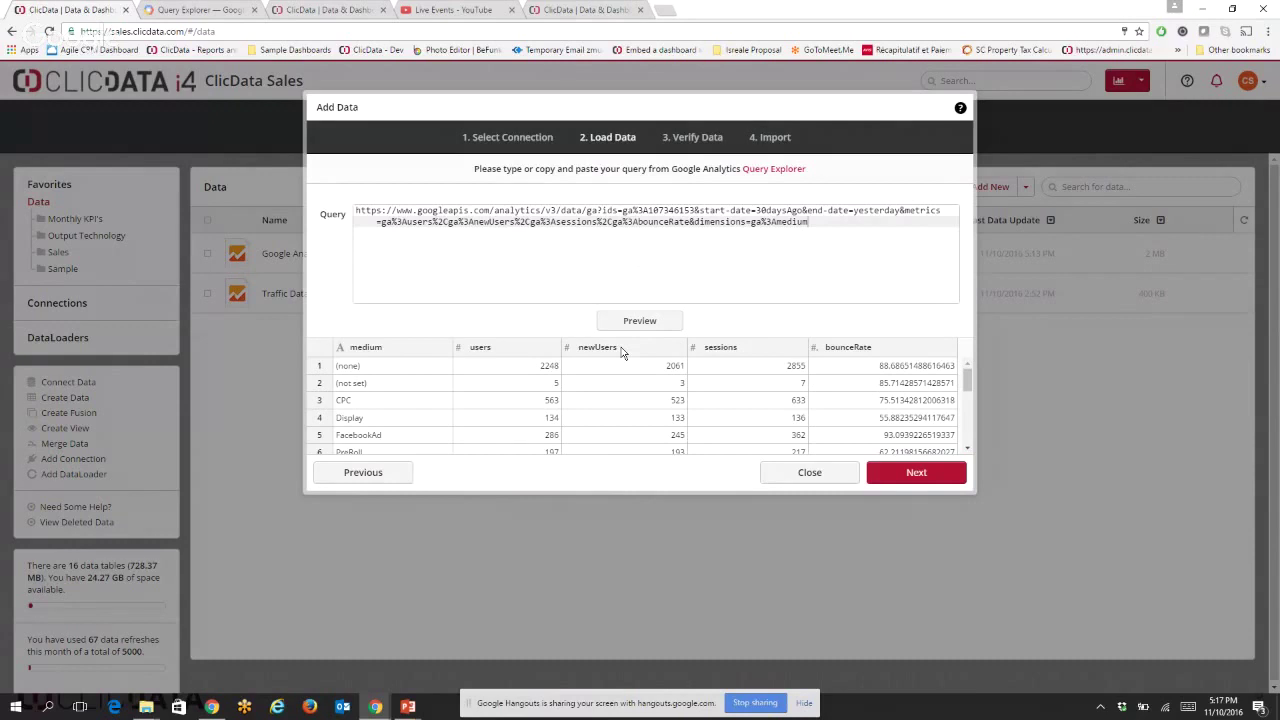
click(918, 476)
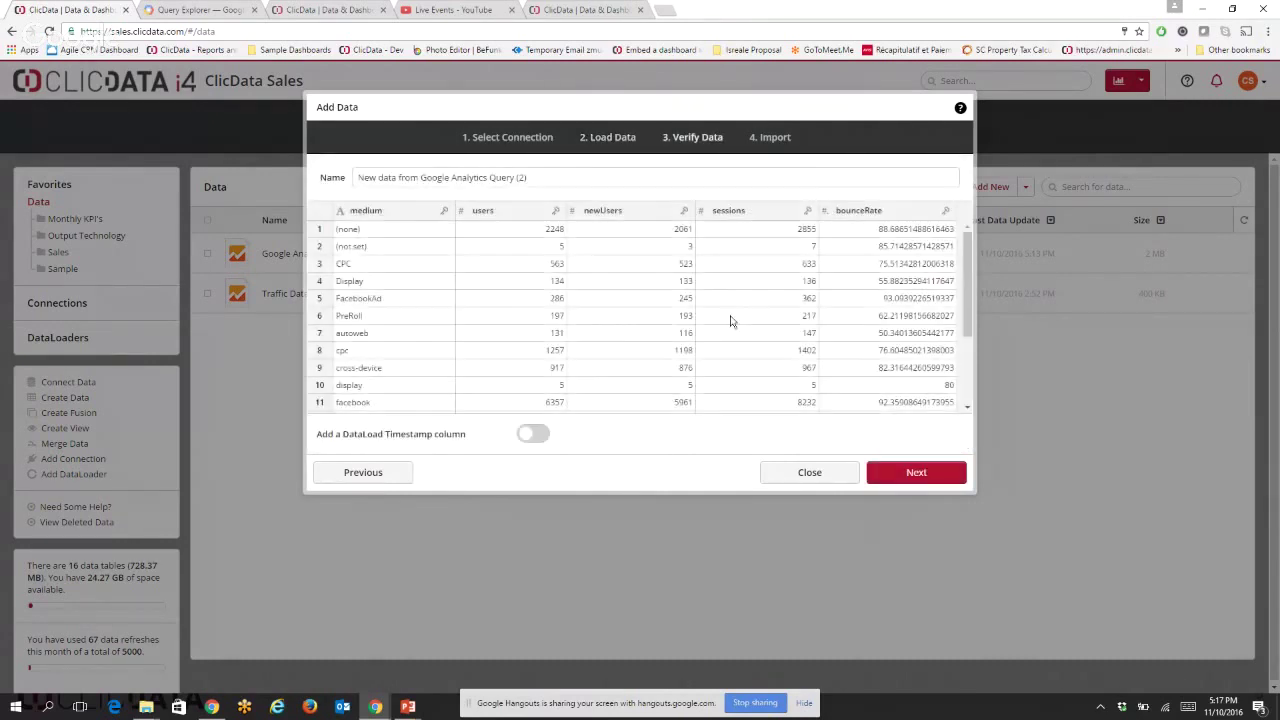
Name the data "Traffic Data - Query" and import it with a daily refresh schedule.
drag(568, 178, 348, 190)
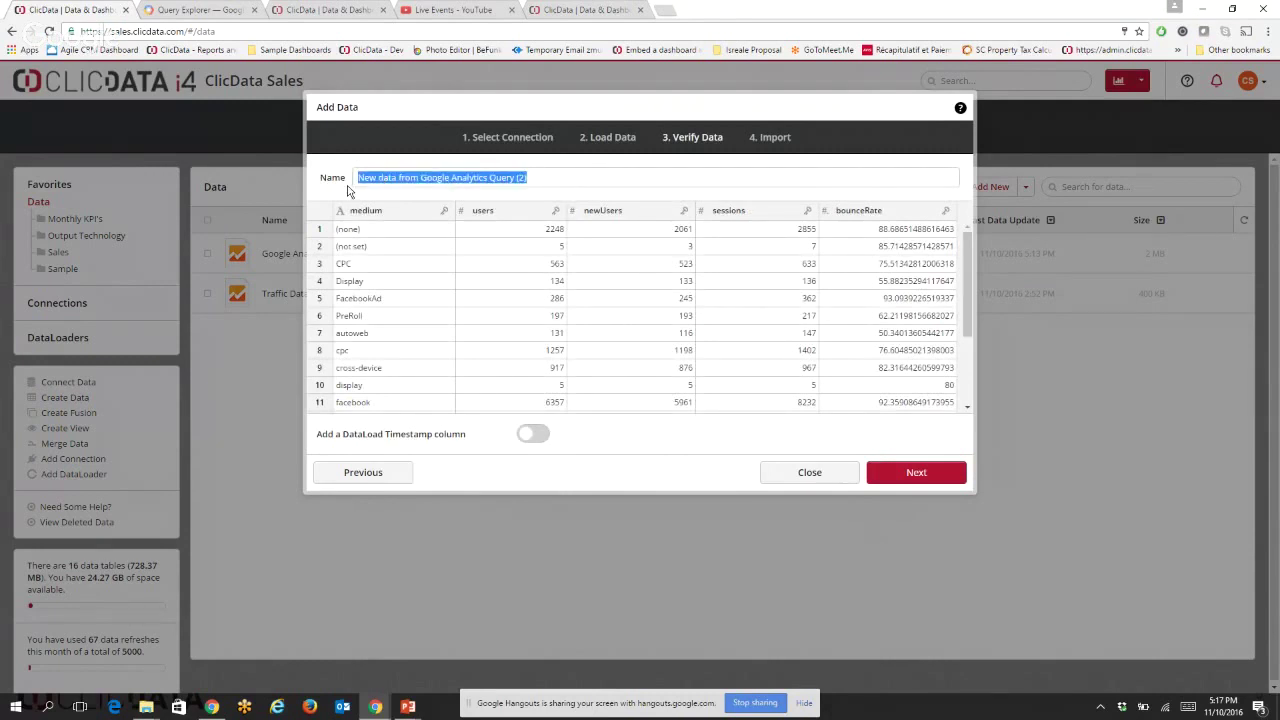
text(Traffic Data -)
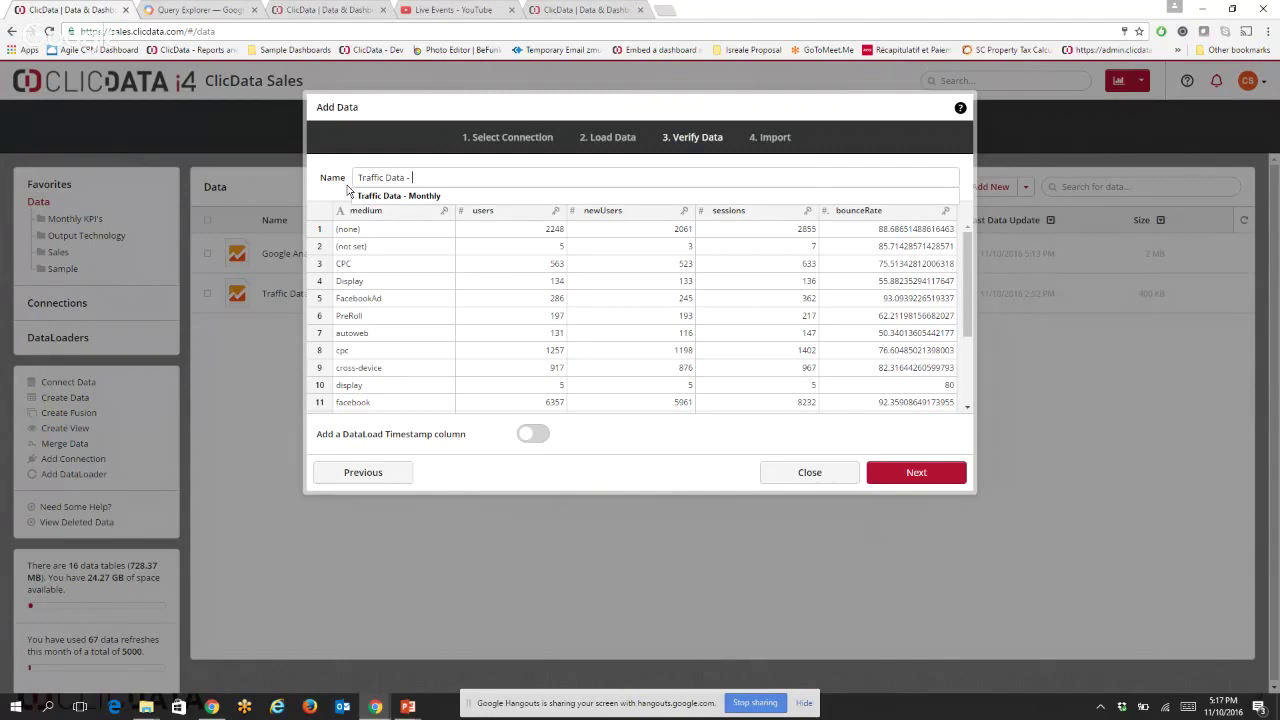
text( Query)
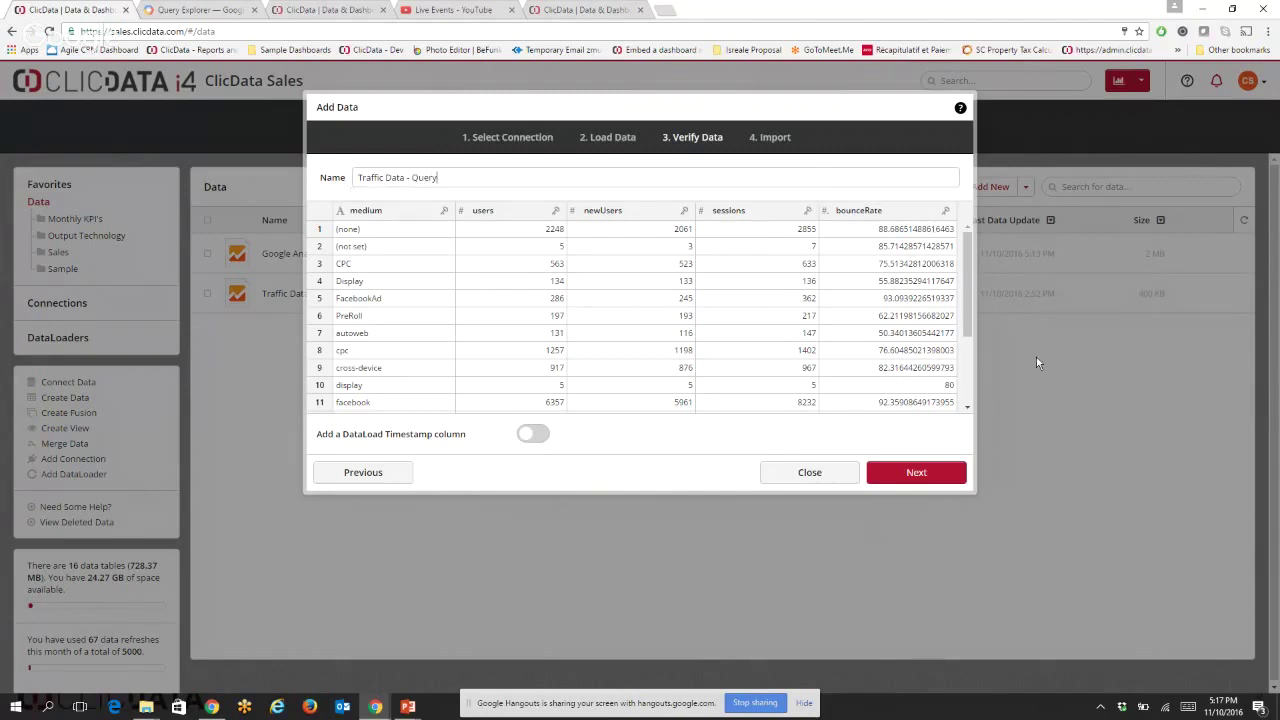
click(914, 472)
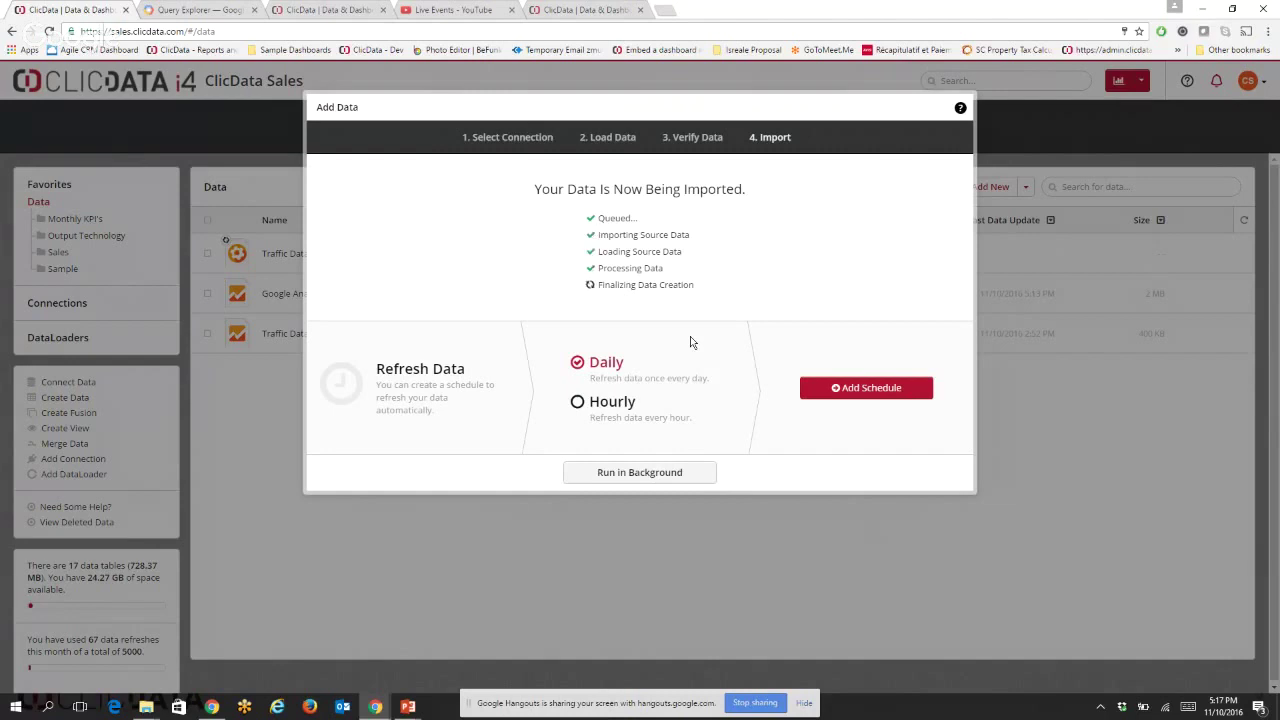
click(898, 390)
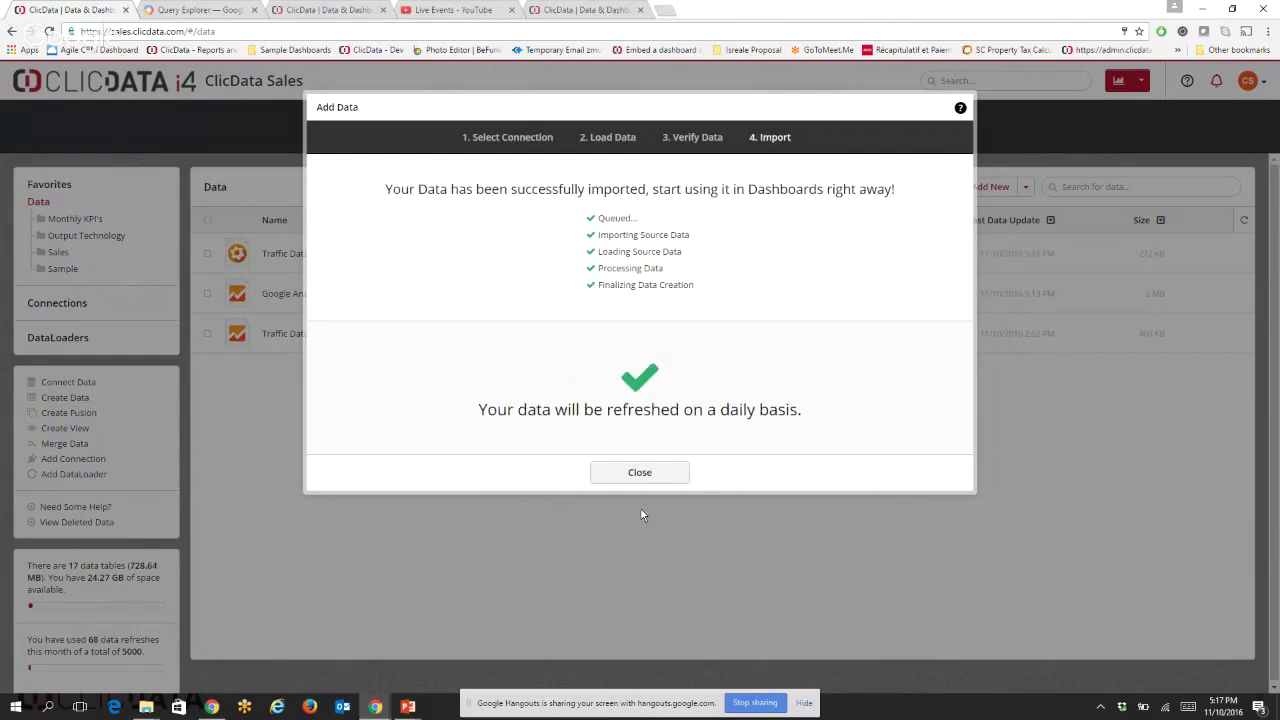
click(652, 473)
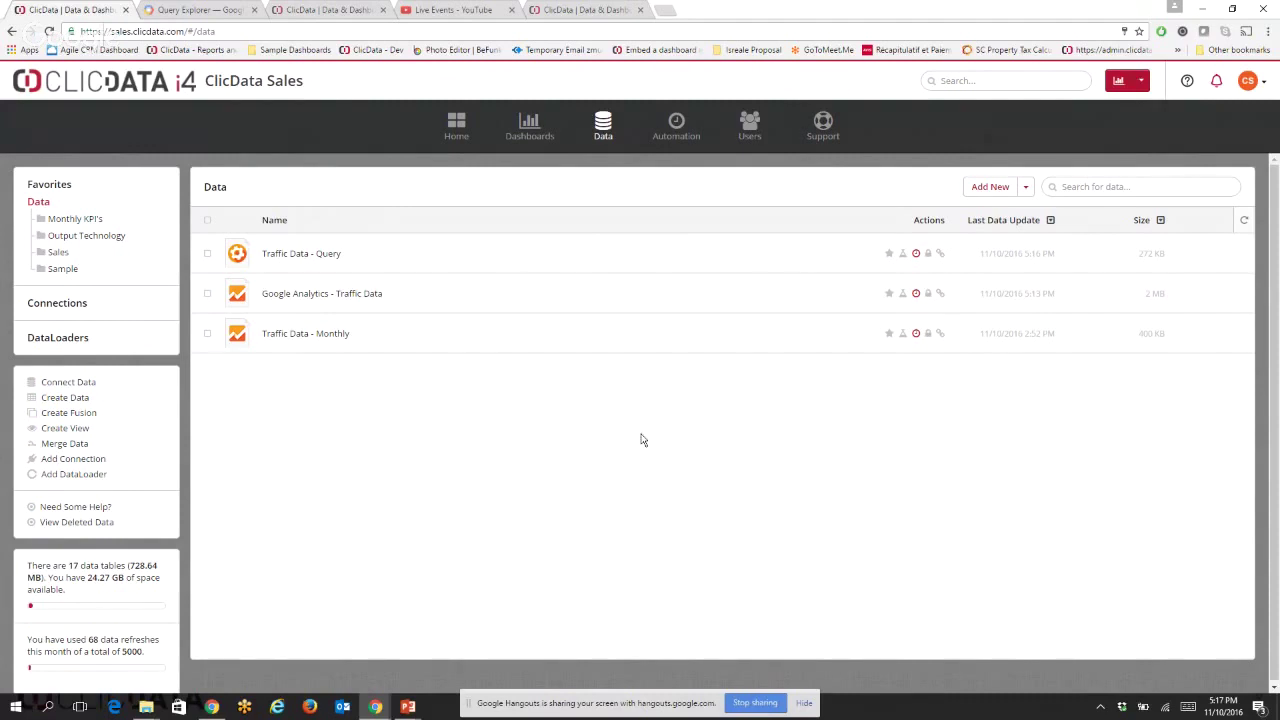
Open the Google Analytics - Traffic Dashboard for editing.
click(556, 141)
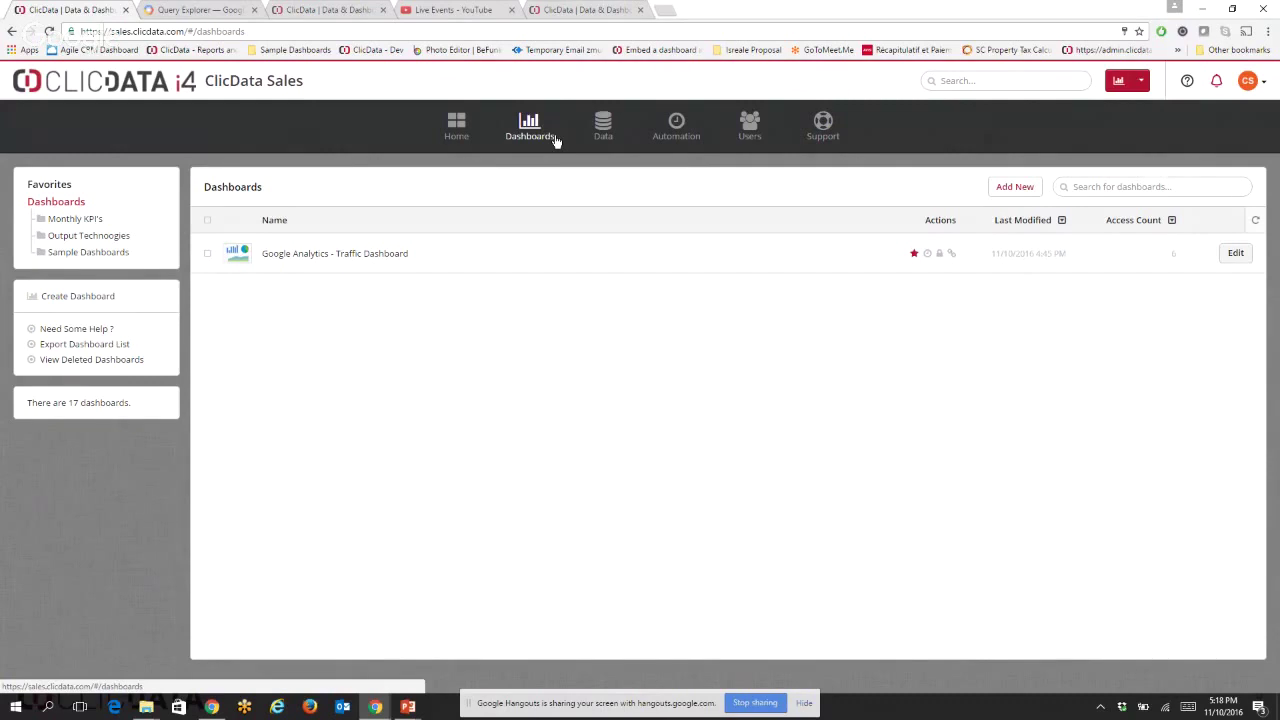
click(437, 264)
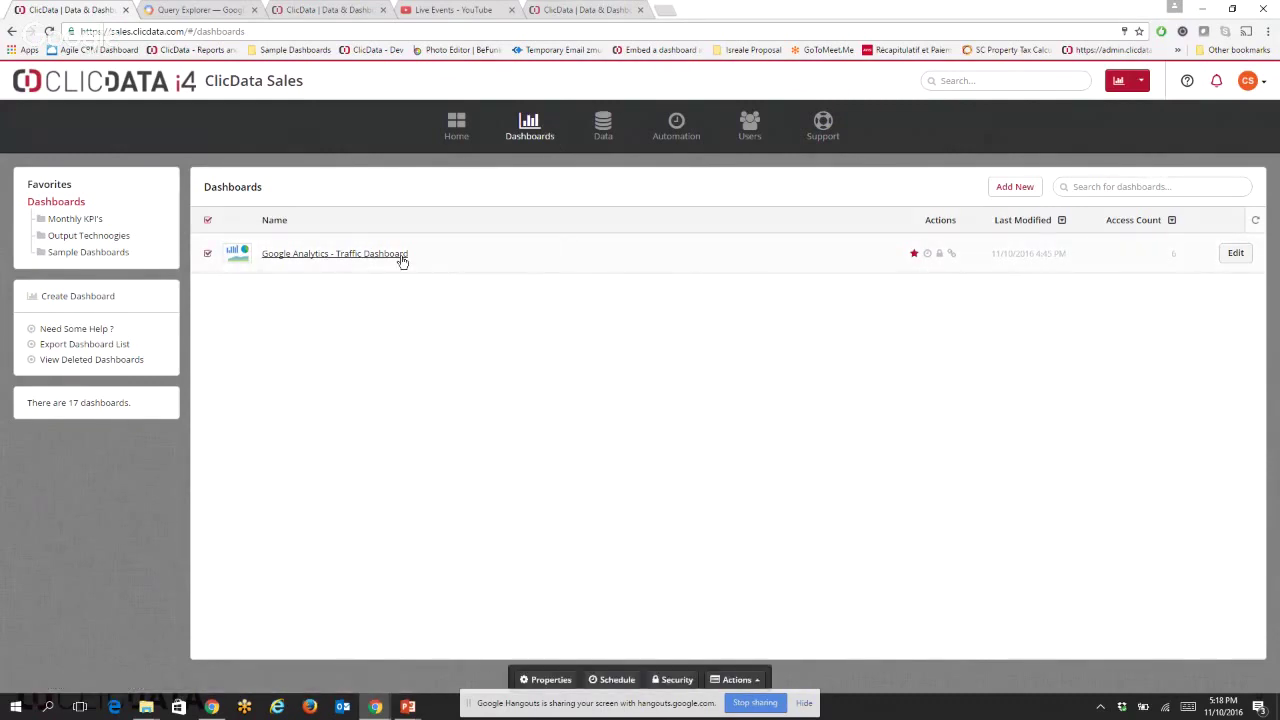
click(1236, 255)
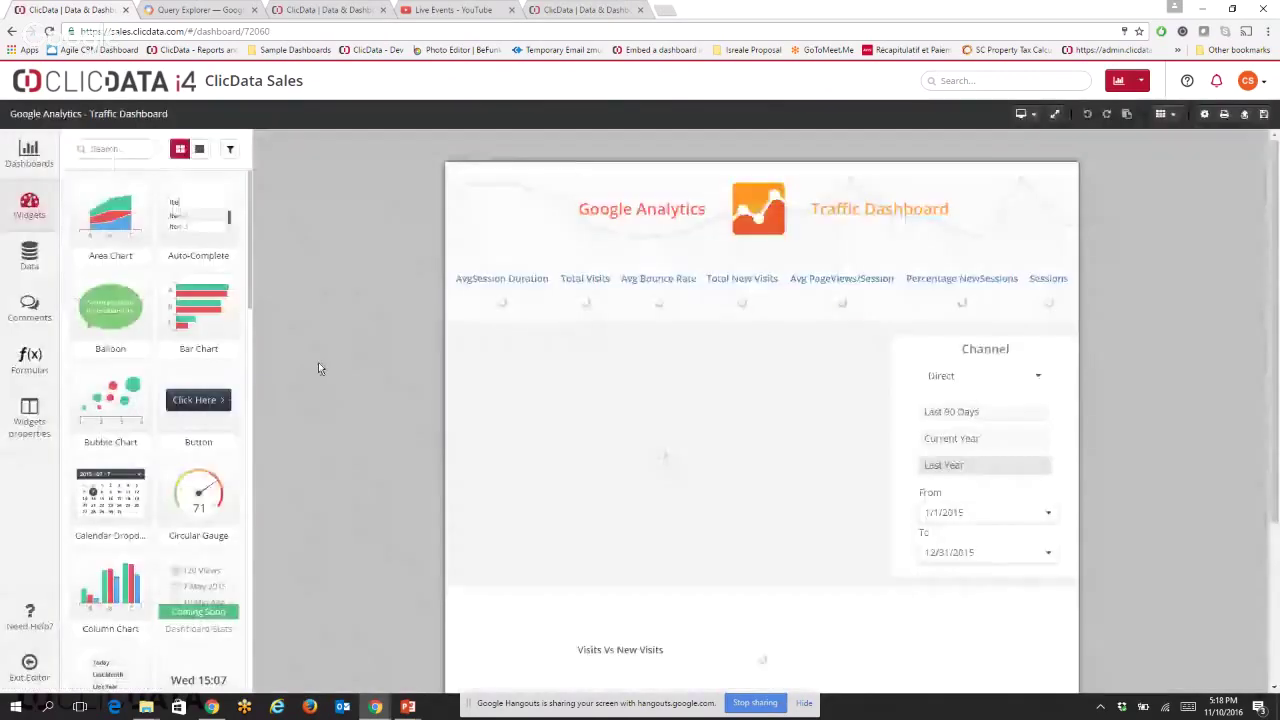
Filter the dashboard by the Organic Search channel.
scroll(760, 380, down, 3)
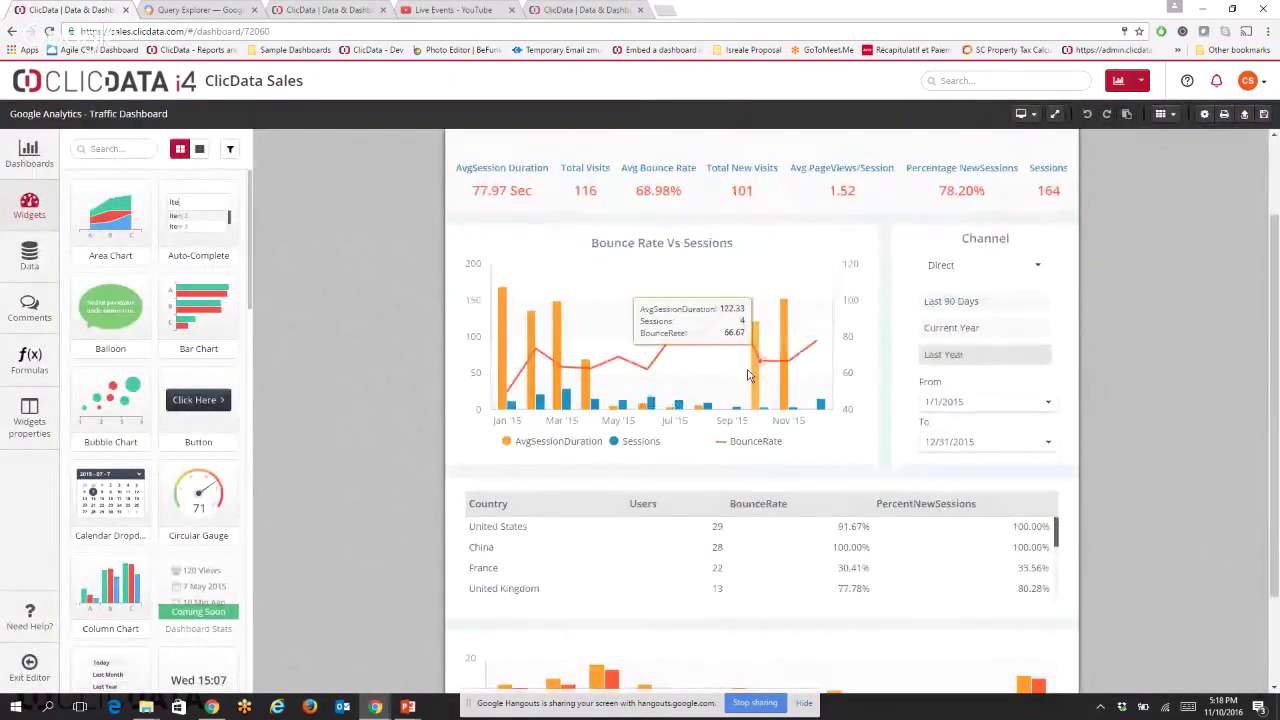
click(1014, 264)
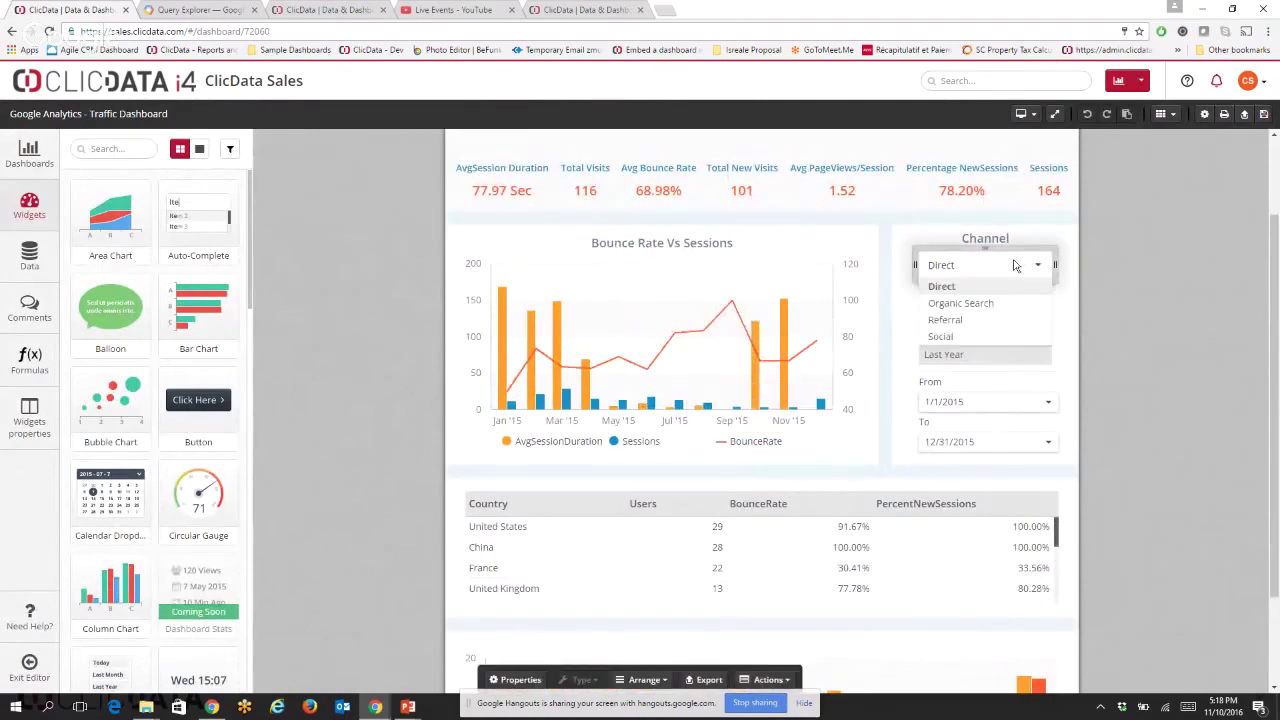
click(984, 305)
scroll(718, 470, up, 1)
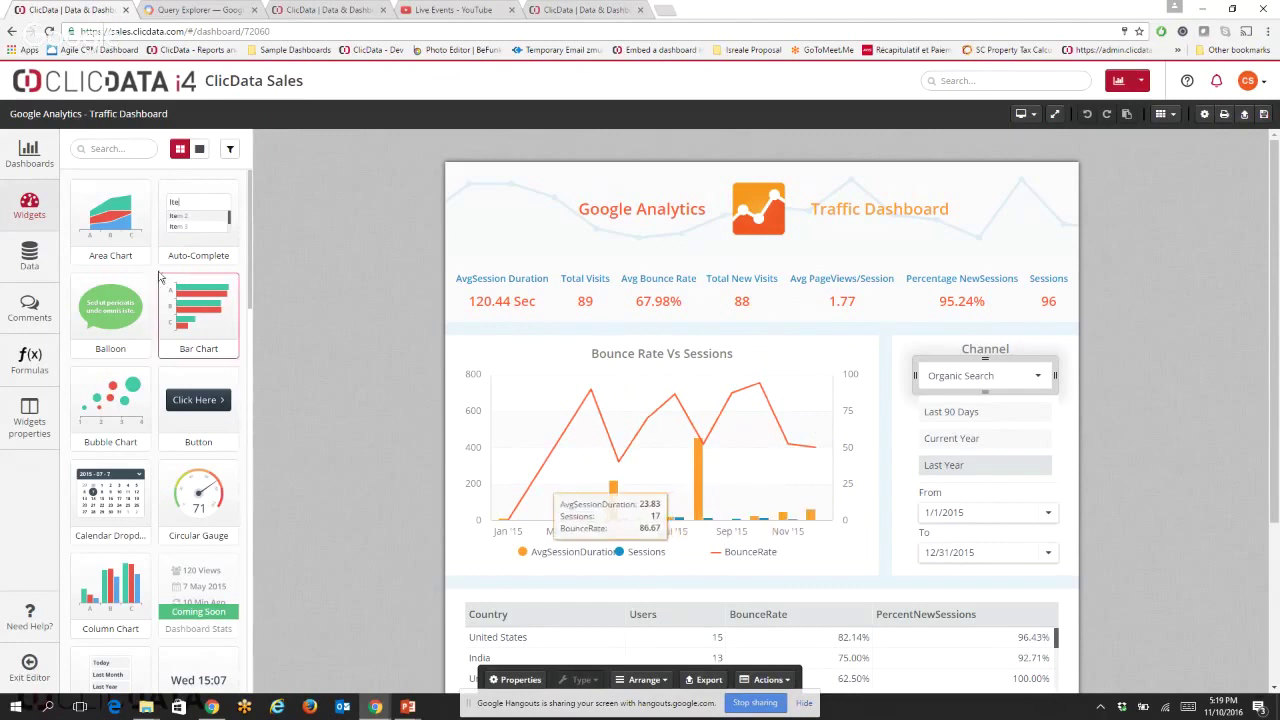
Add a column chart to the dashboard with Traffic Data - Monthly - Traffic as its data source.
click(134, 148)
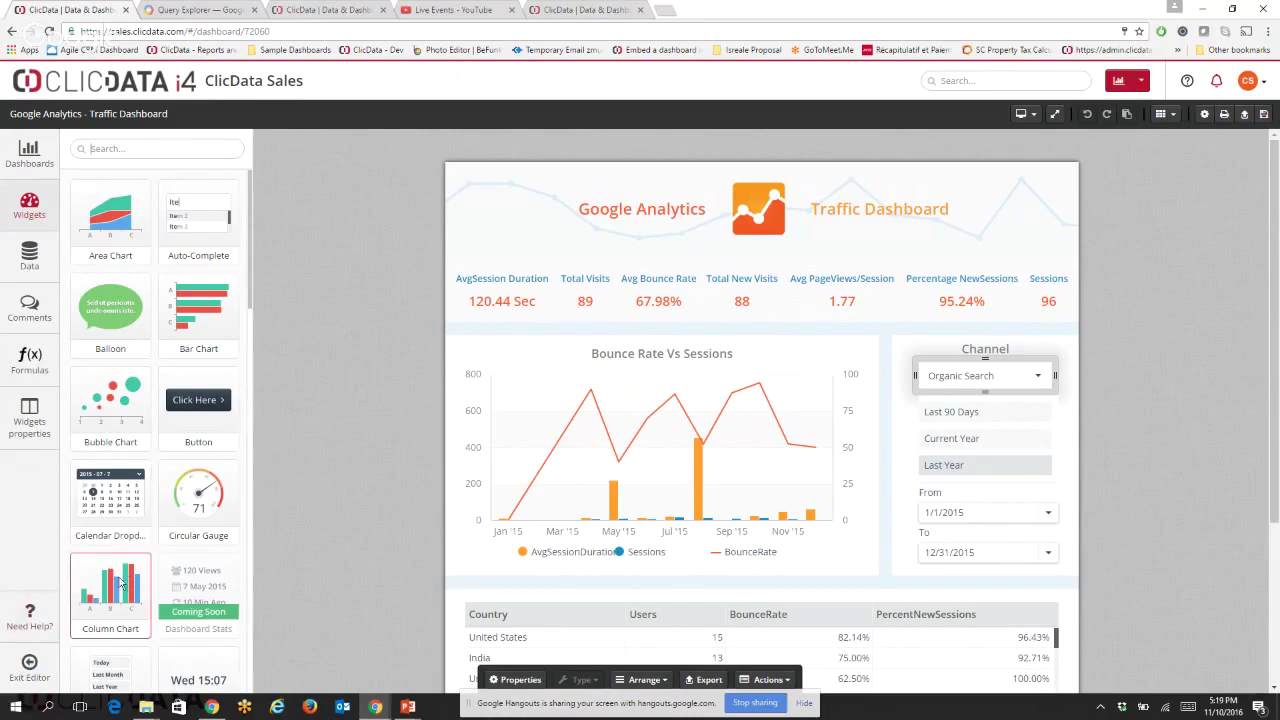
drag(110, 595, 630, 445)
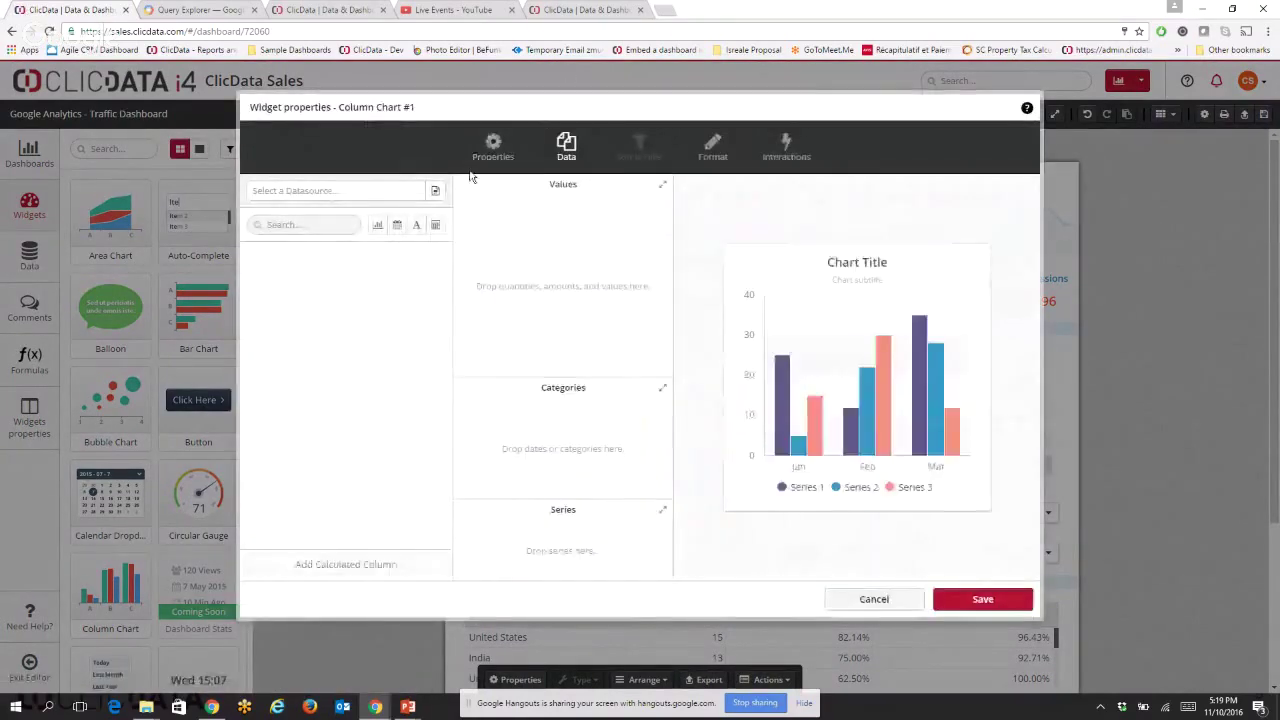
click(434, 193)
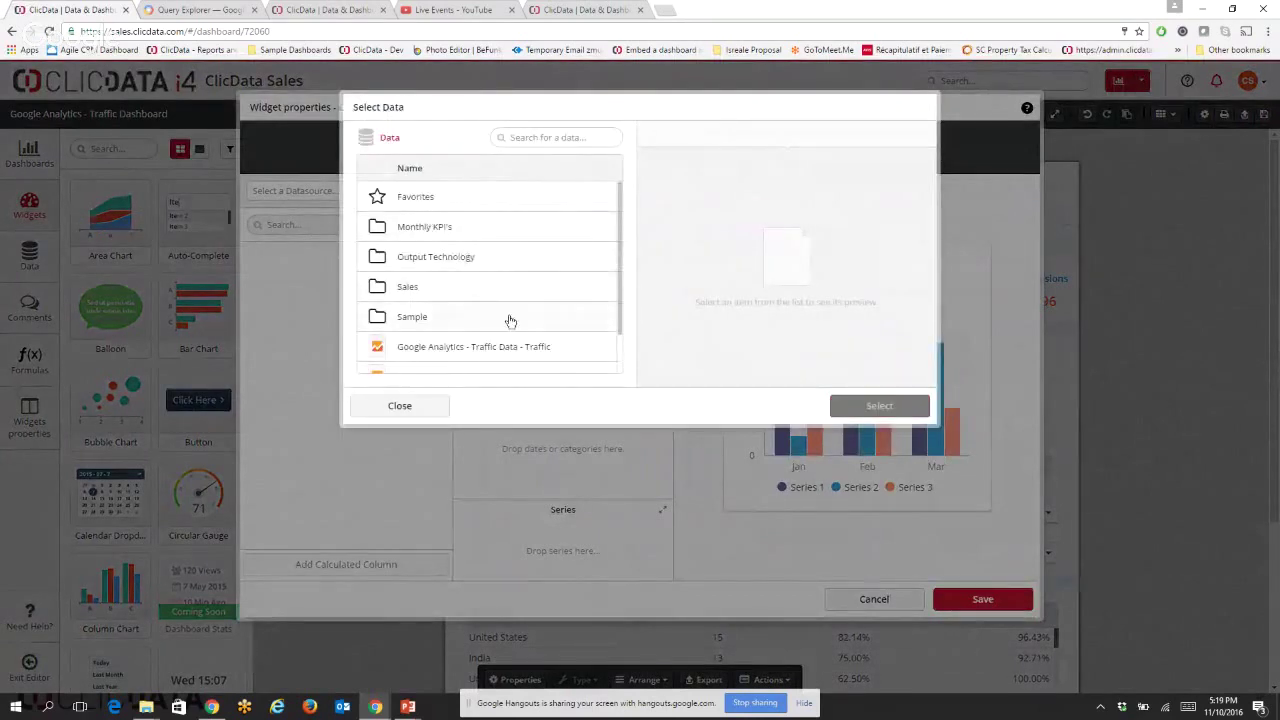
scroll(509, 320, down, 1)
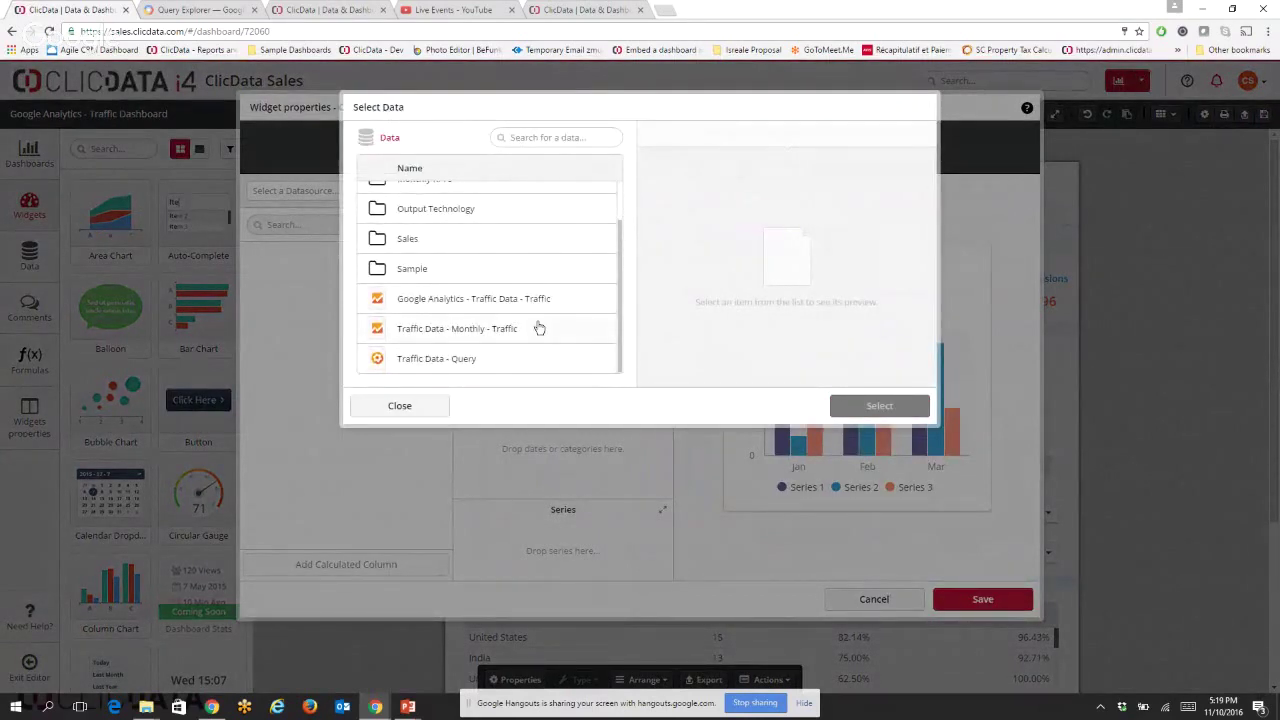
click(522, 360)
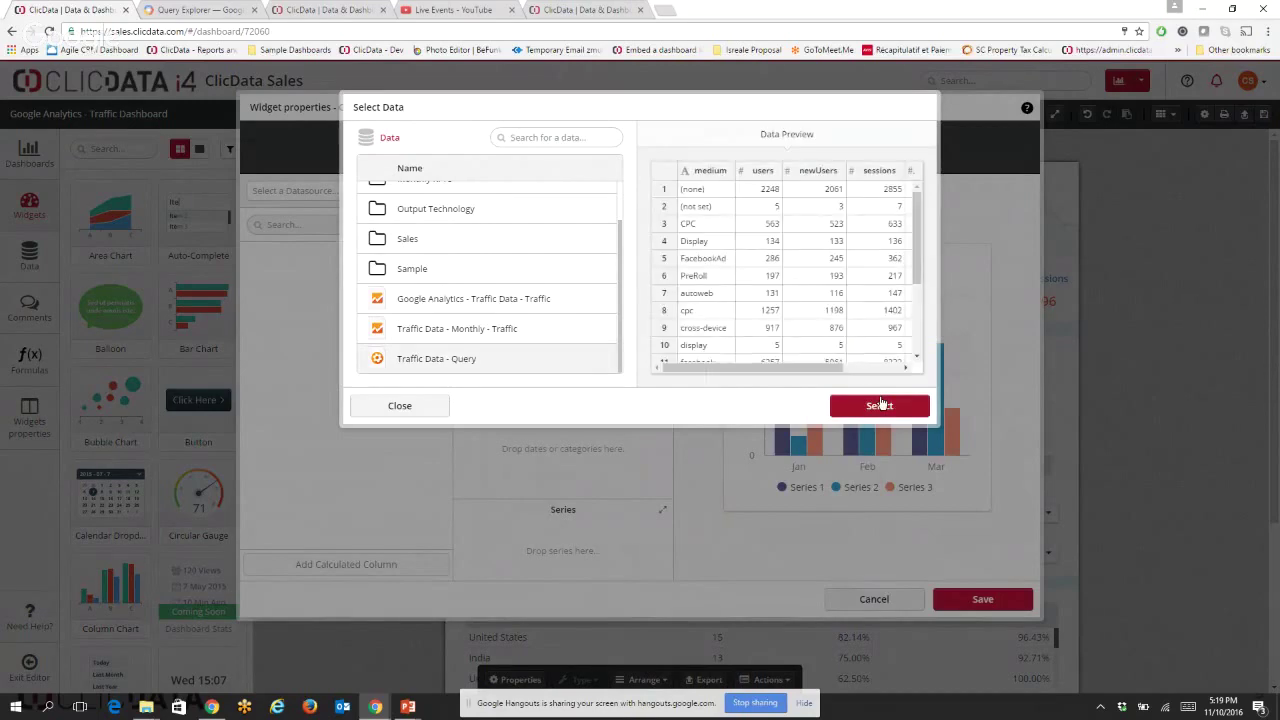
click(563, 330)
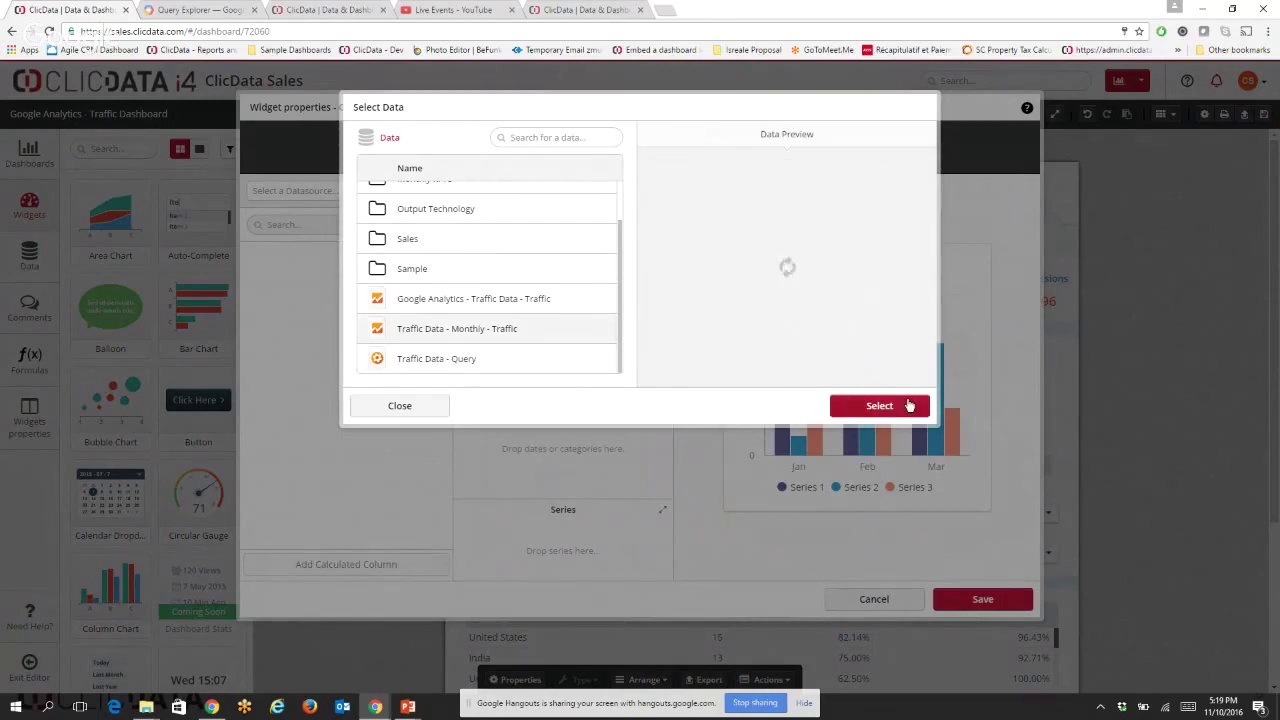
click(911, 405)
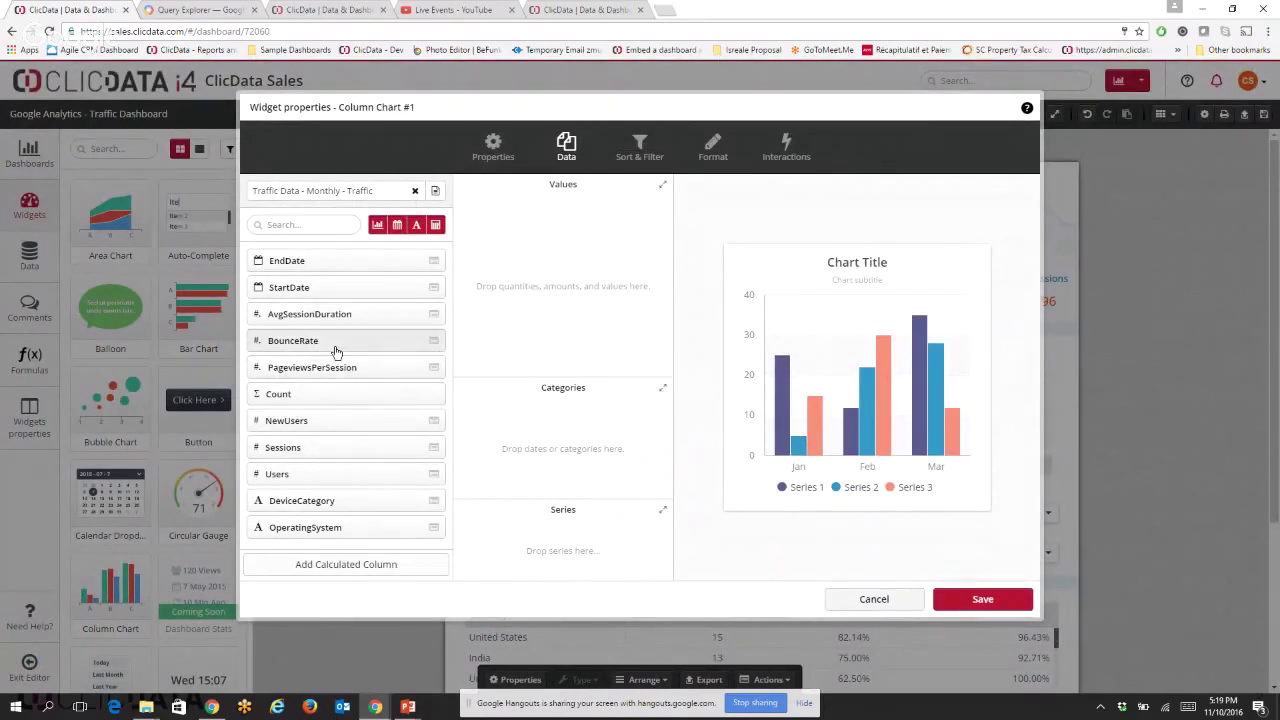
Plot BounceRate as the column chart's value, aggregated as an average.
drag(336, 352, 515, 228)
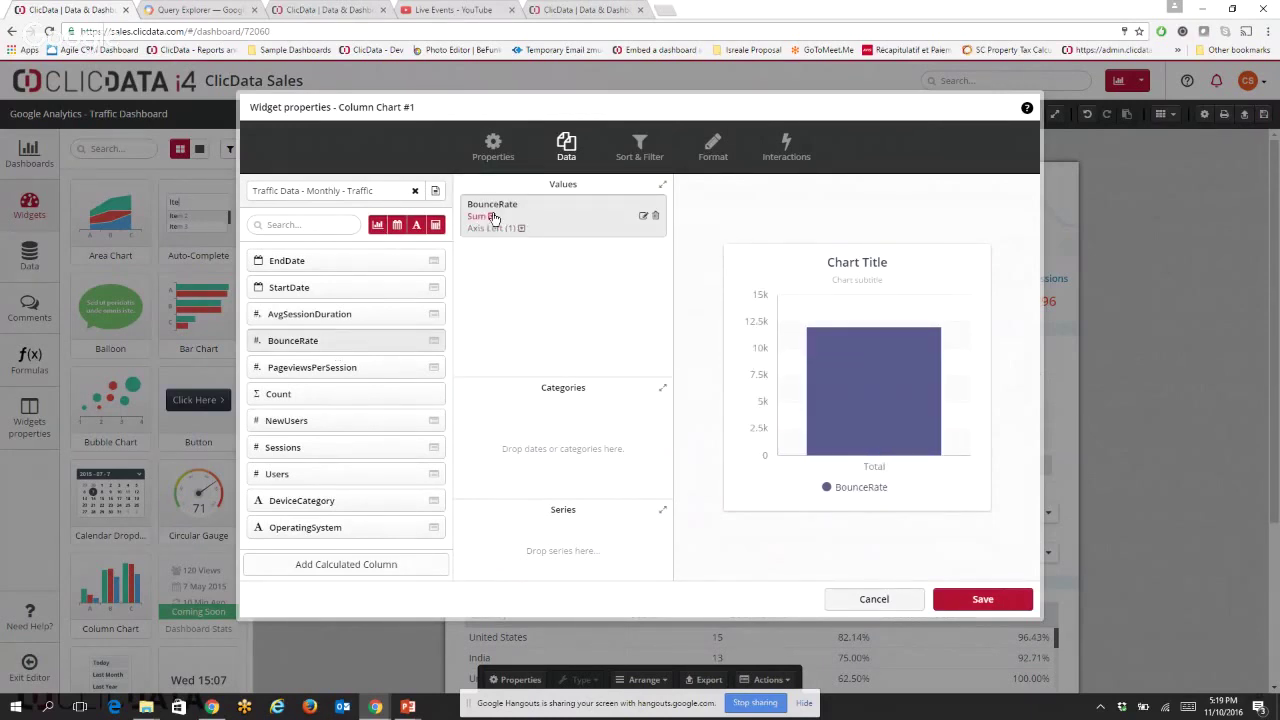
click(493, 218)
click(506, 260)
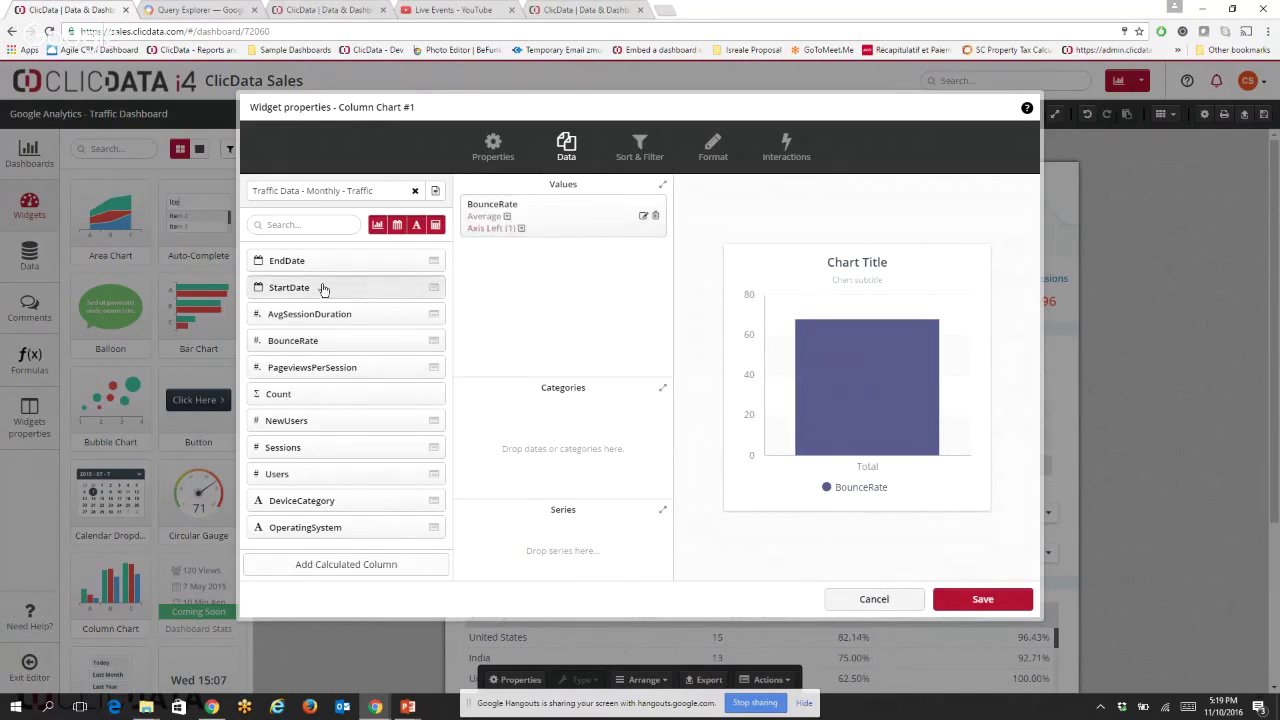
Set StartDate as the column chart's category, grouped by Month only, and save the chart settings.
drag(323, 289, 528, 418)
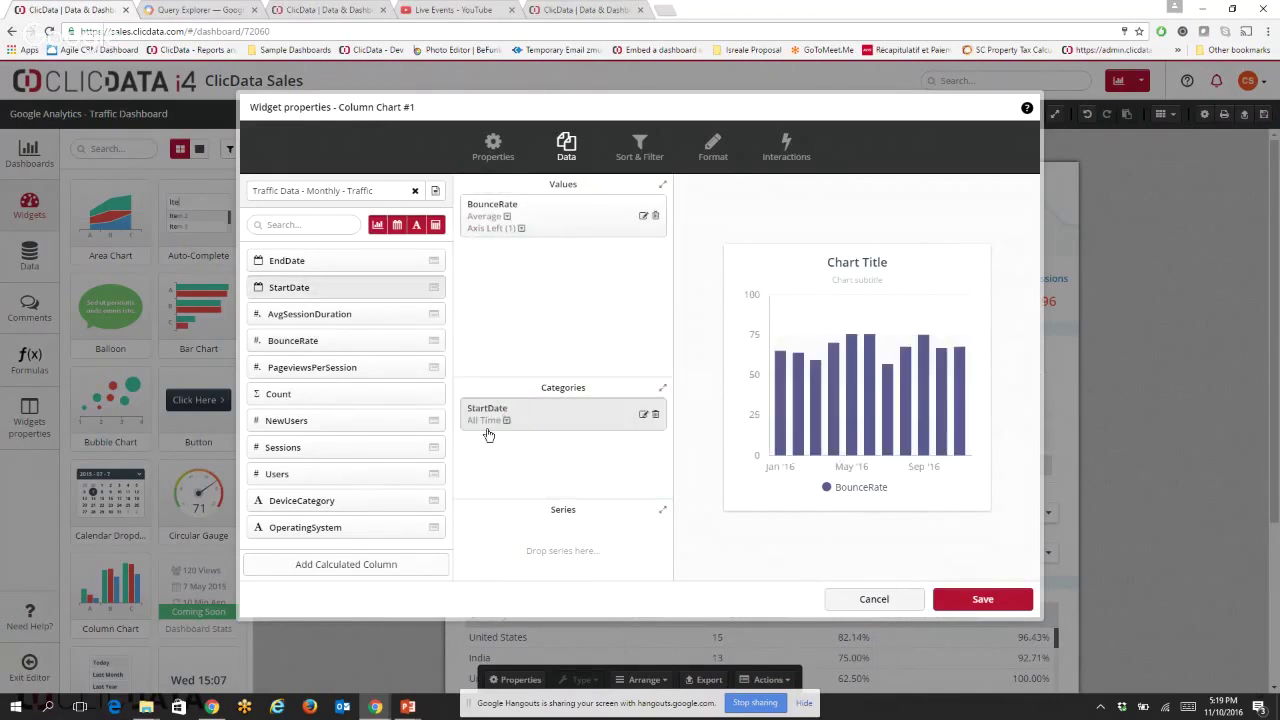
click(506, 420)
click(512, 477)
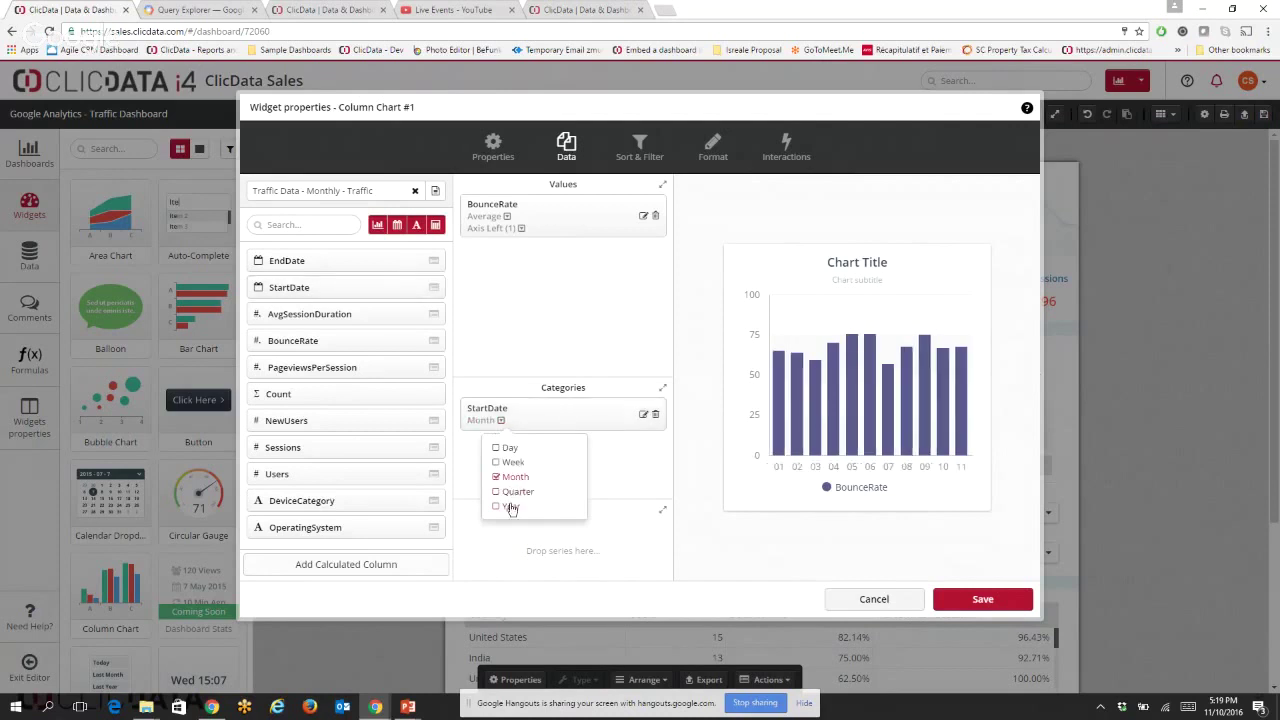
click(511, 506)
click(524, 421)
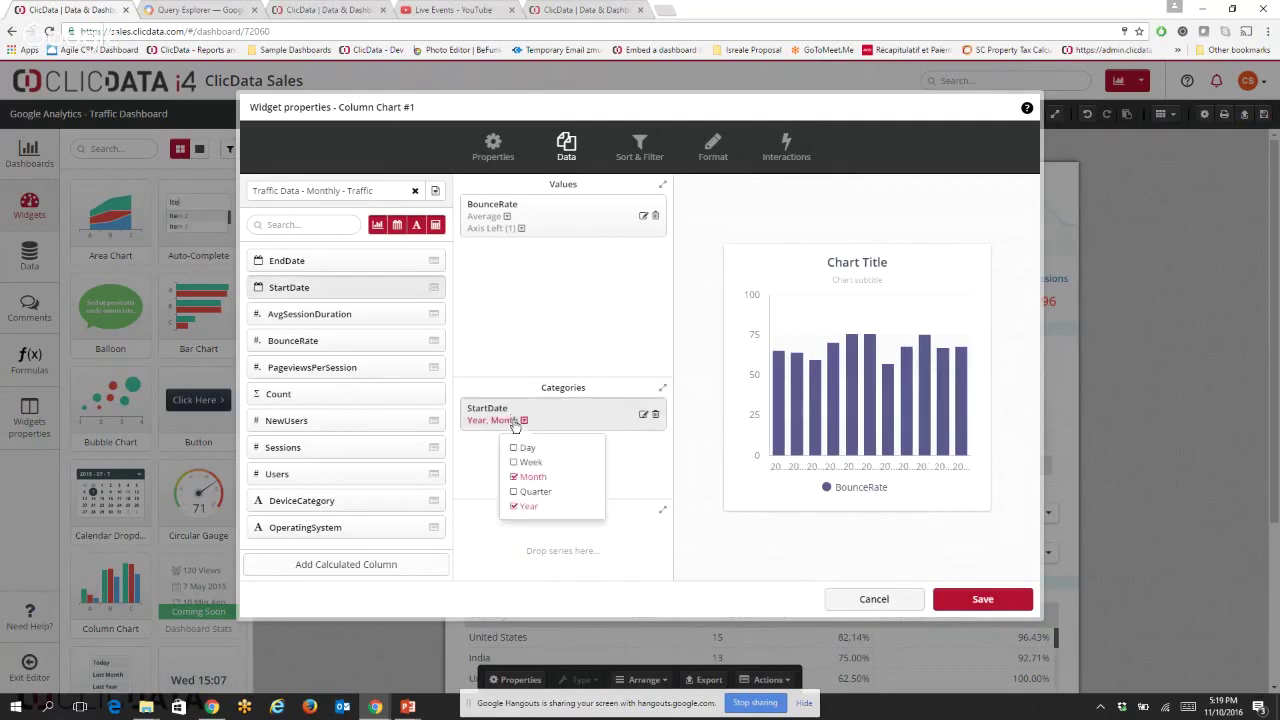
click(514, 504)
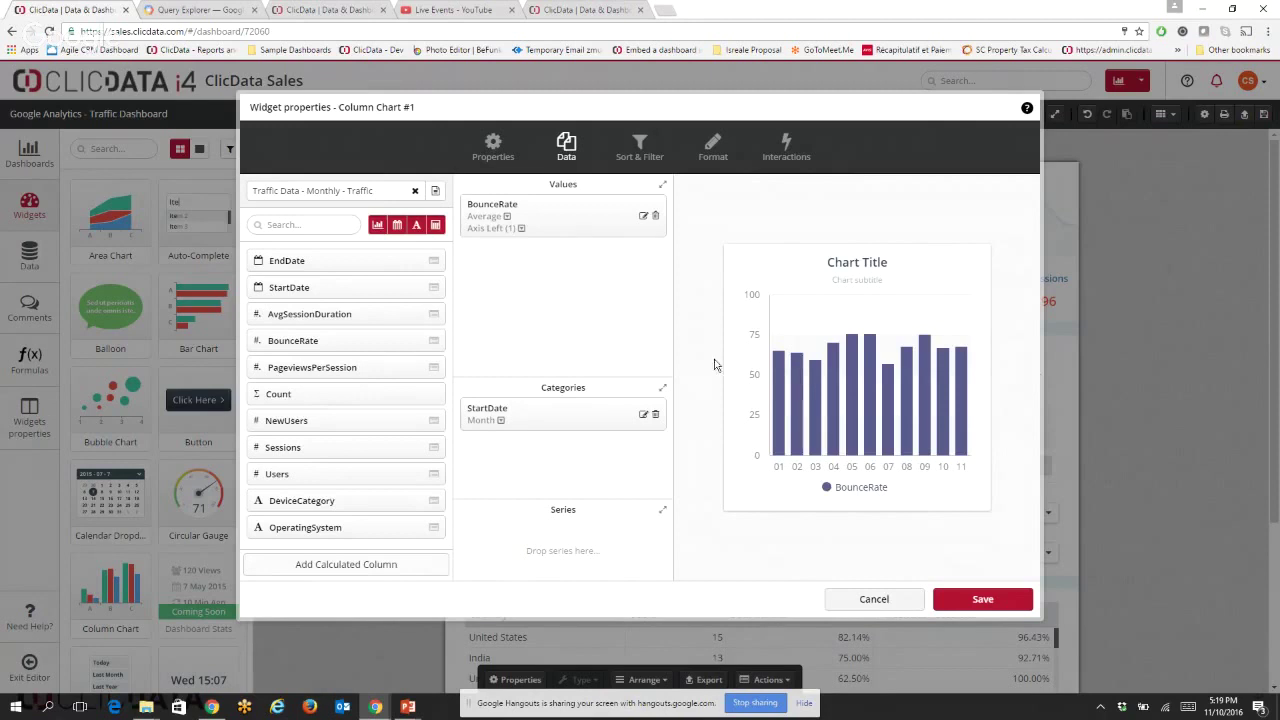
click(982, 599)
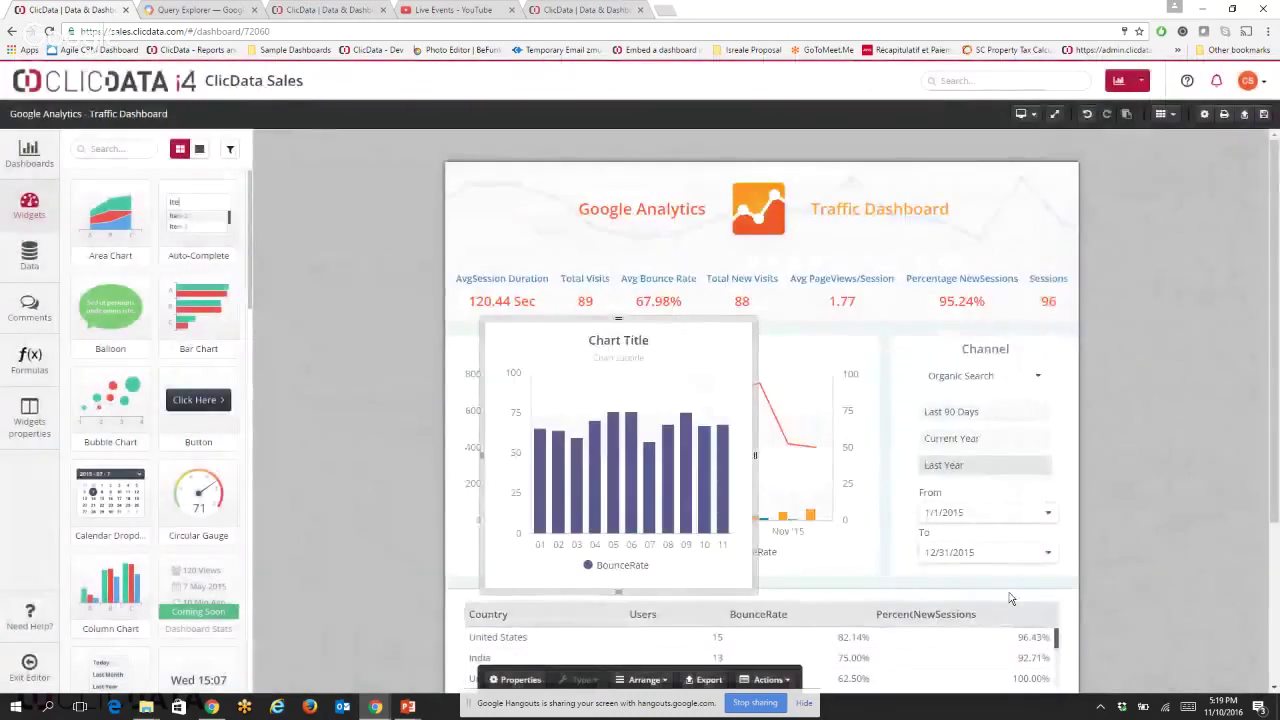
Enlarge the column chart to cover the existing traffic chart beside the Channel filters.
drag(782, 595, 895, 598)
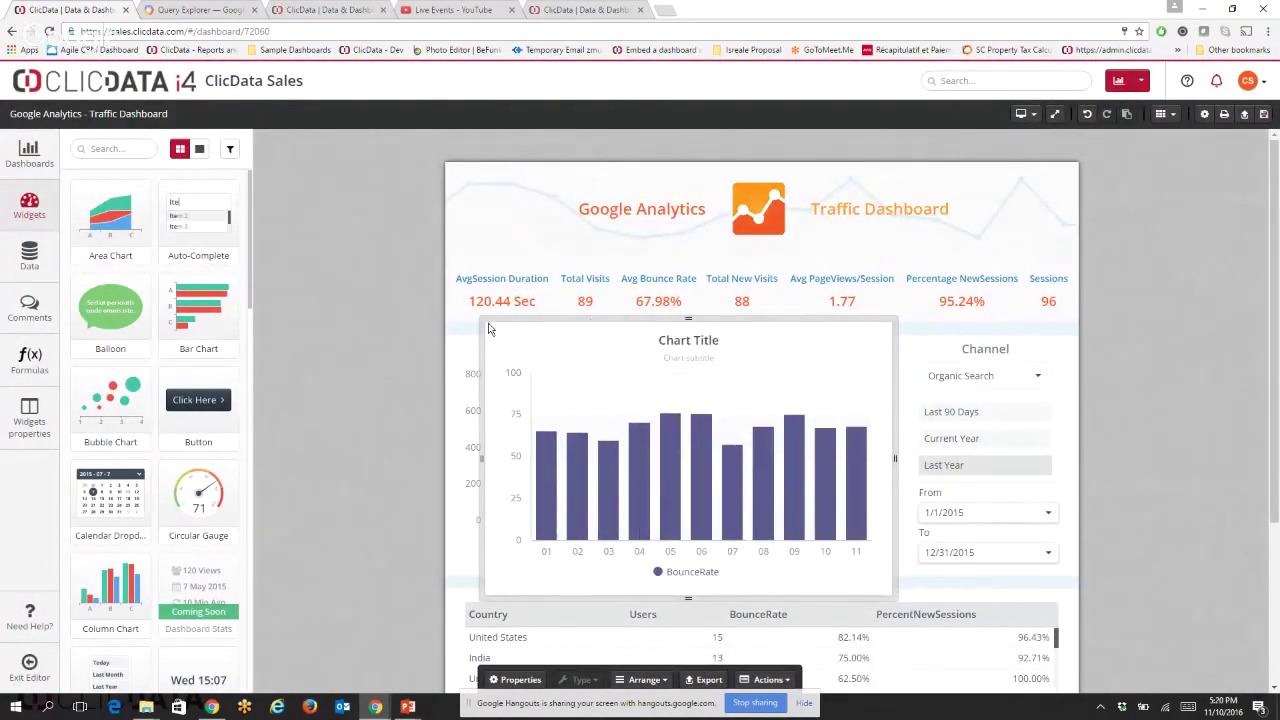
drag(481, 319, 440, 325)
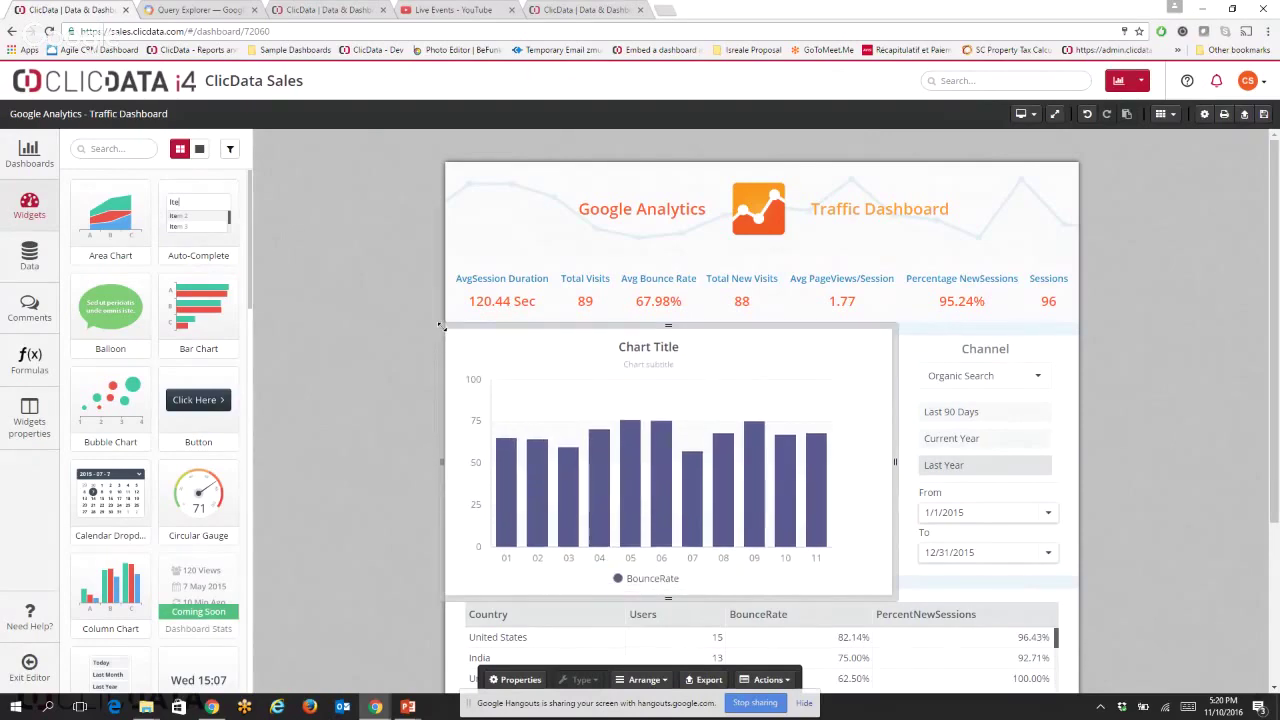
Add a data filter to the column chart so that DeviceCategory equals desktop.
click(514, 680)
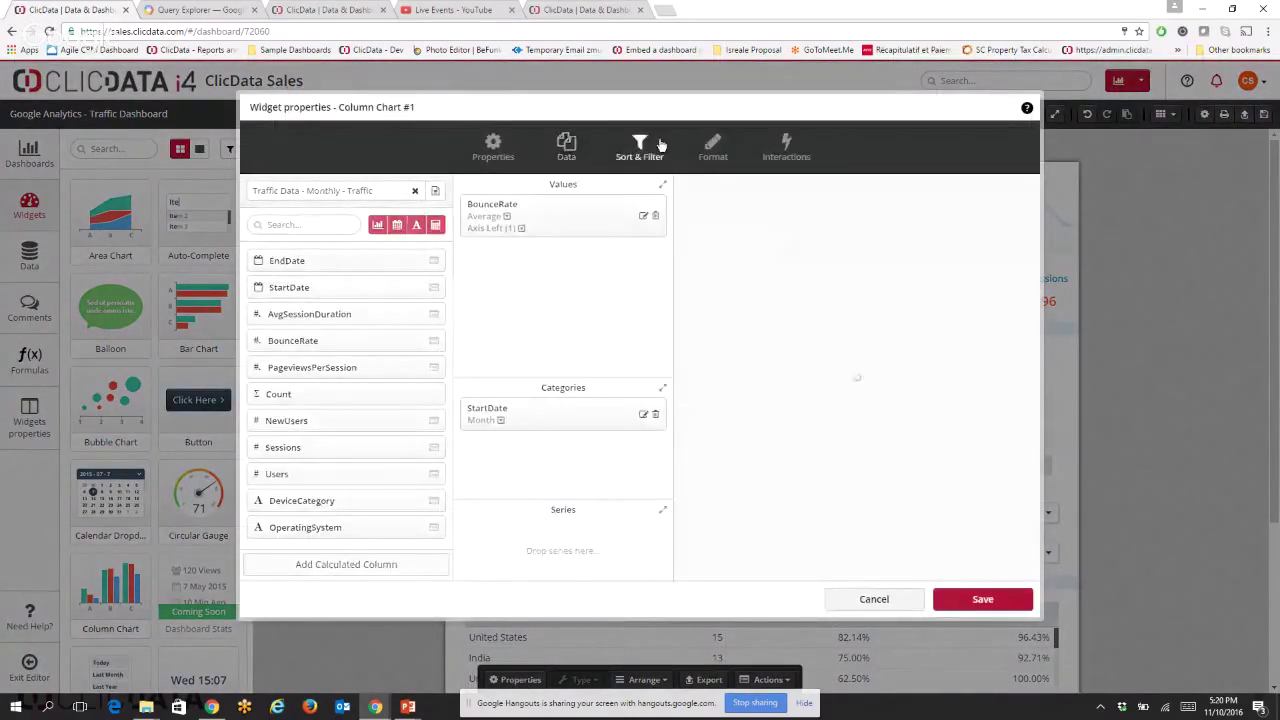
click(659, 148)
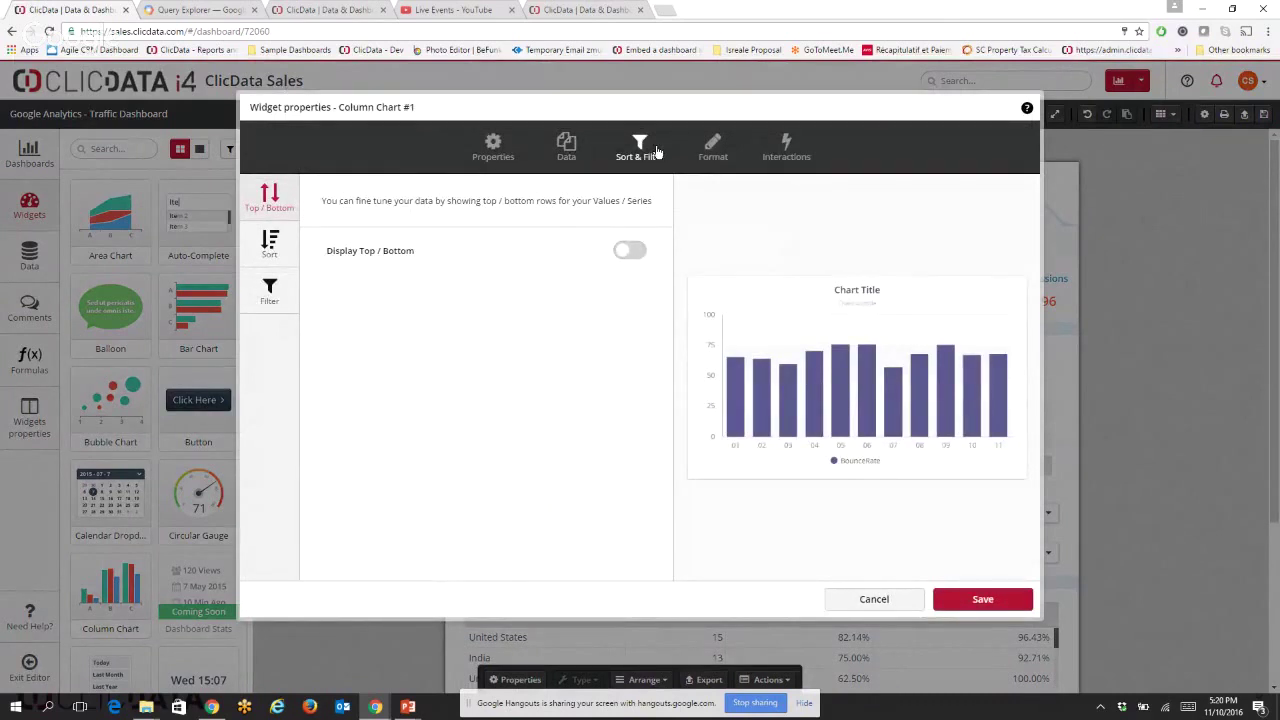
click(269, 290)
click(496, 224)
click(446, 288)
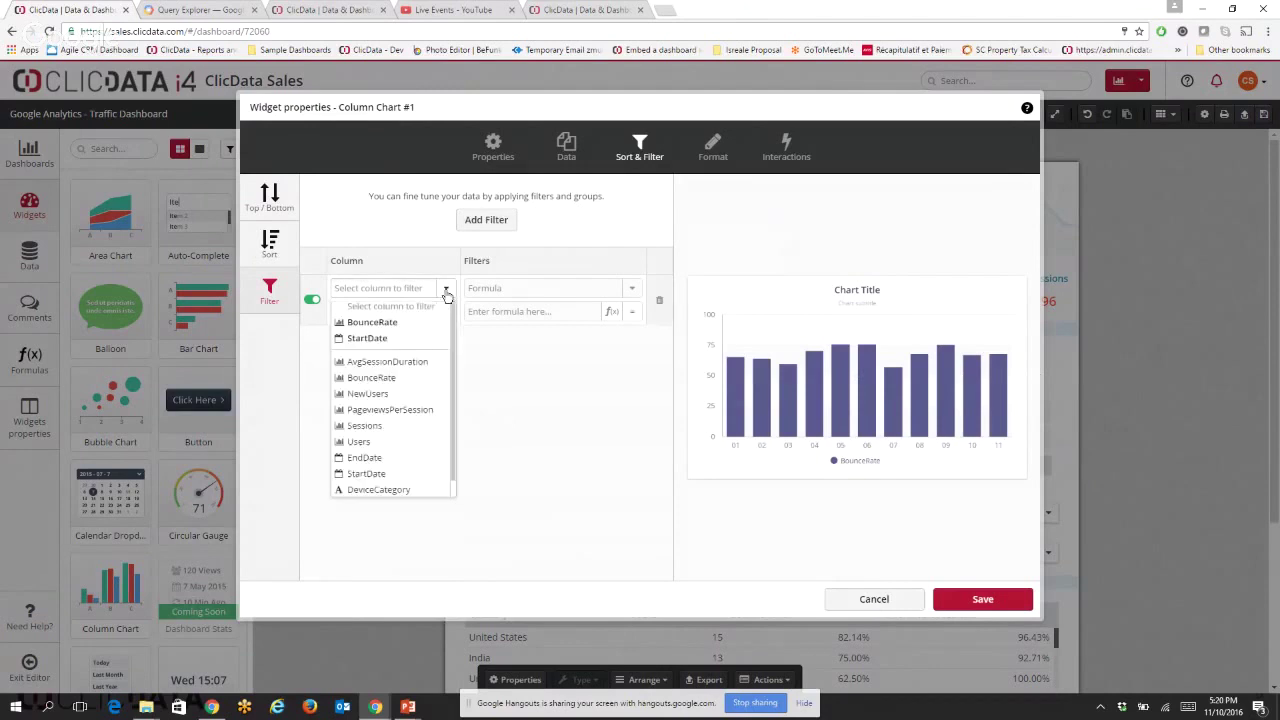
click(406, 473)
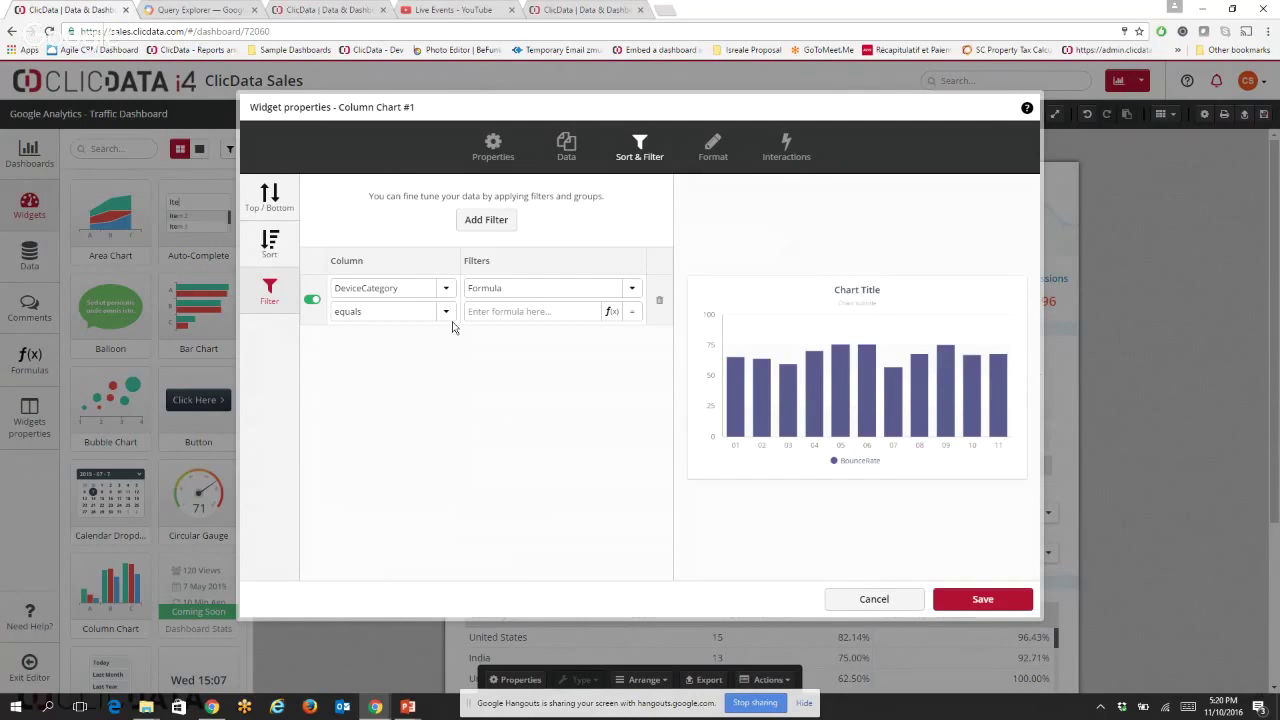
click(495, 291)
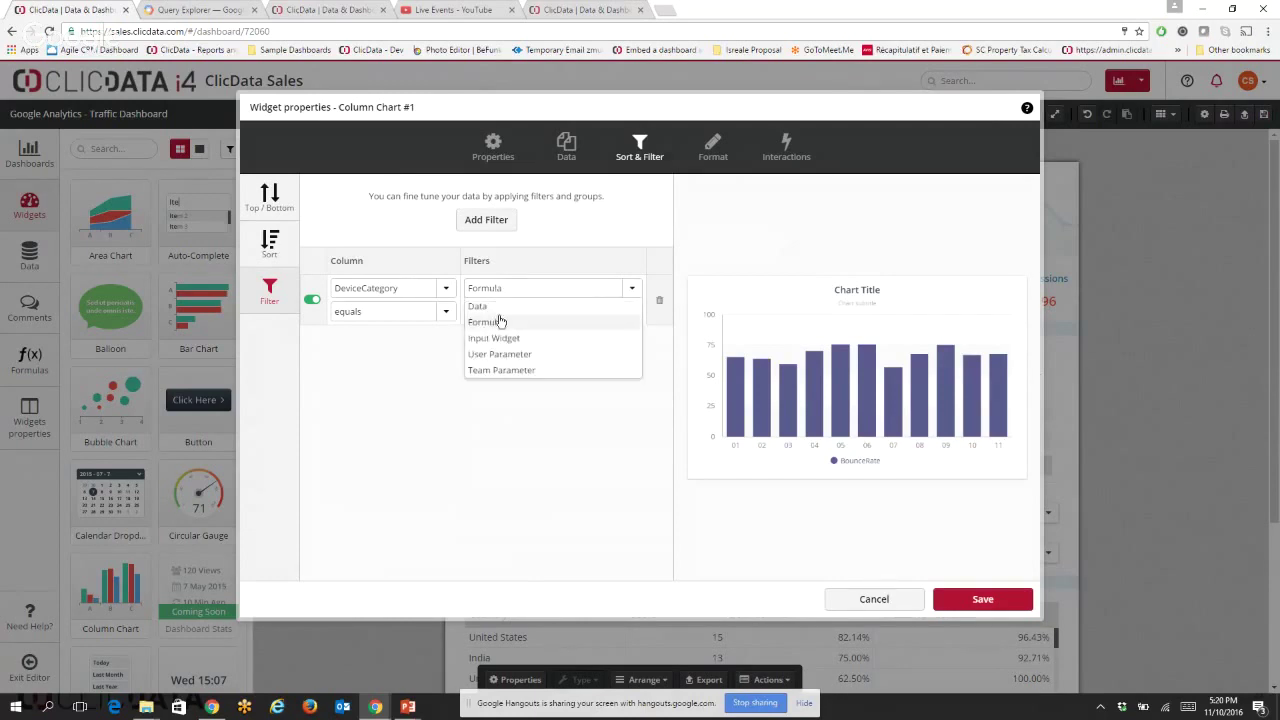
click(502, 307)
click(500, 311)
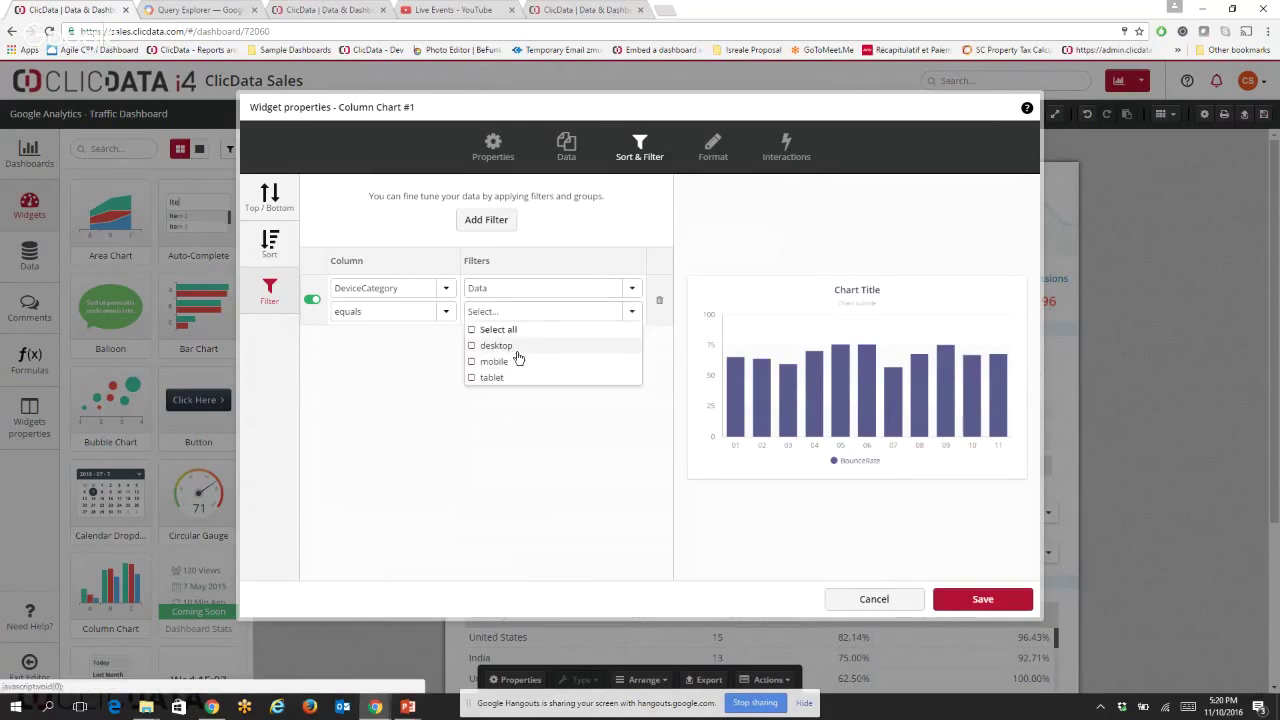
click(490, 345)
click(424, 418)
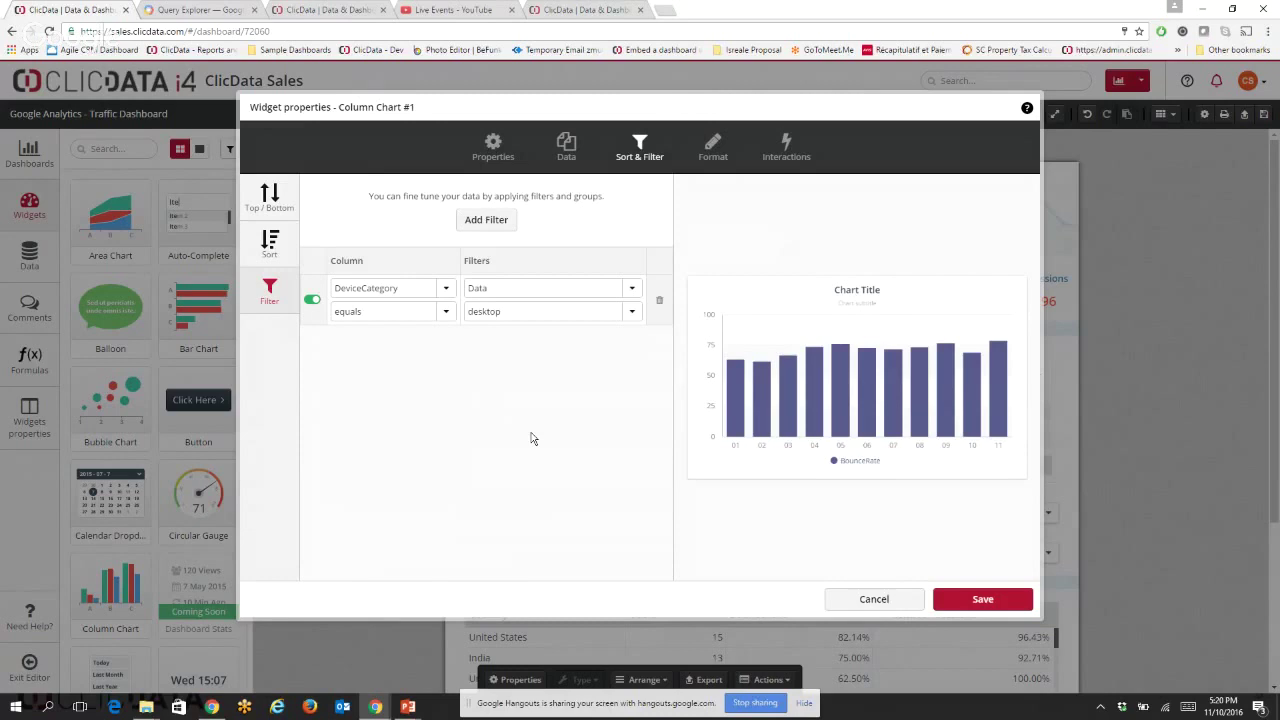
Split the column chart into series by DeviceCategory, add mobile to the device filter, and save the chart settings.
click(566, 145)
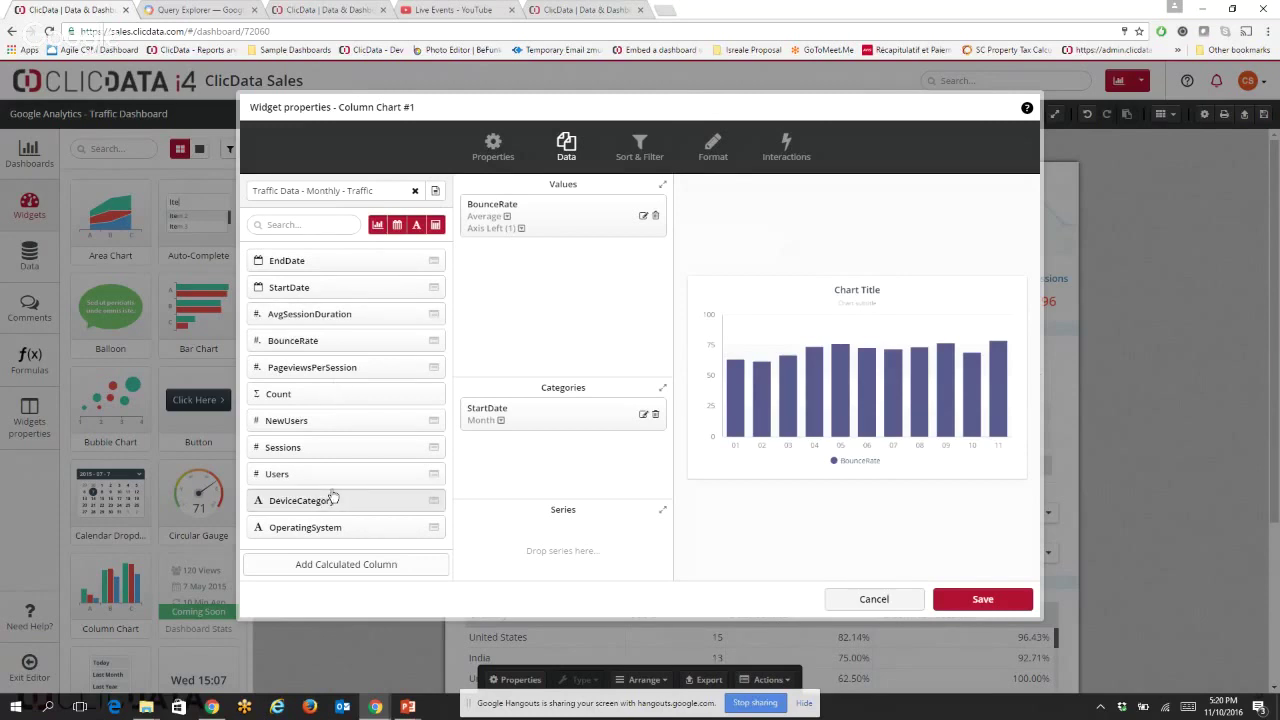
drag(333, 498, 500, 546)
click(640, 146)
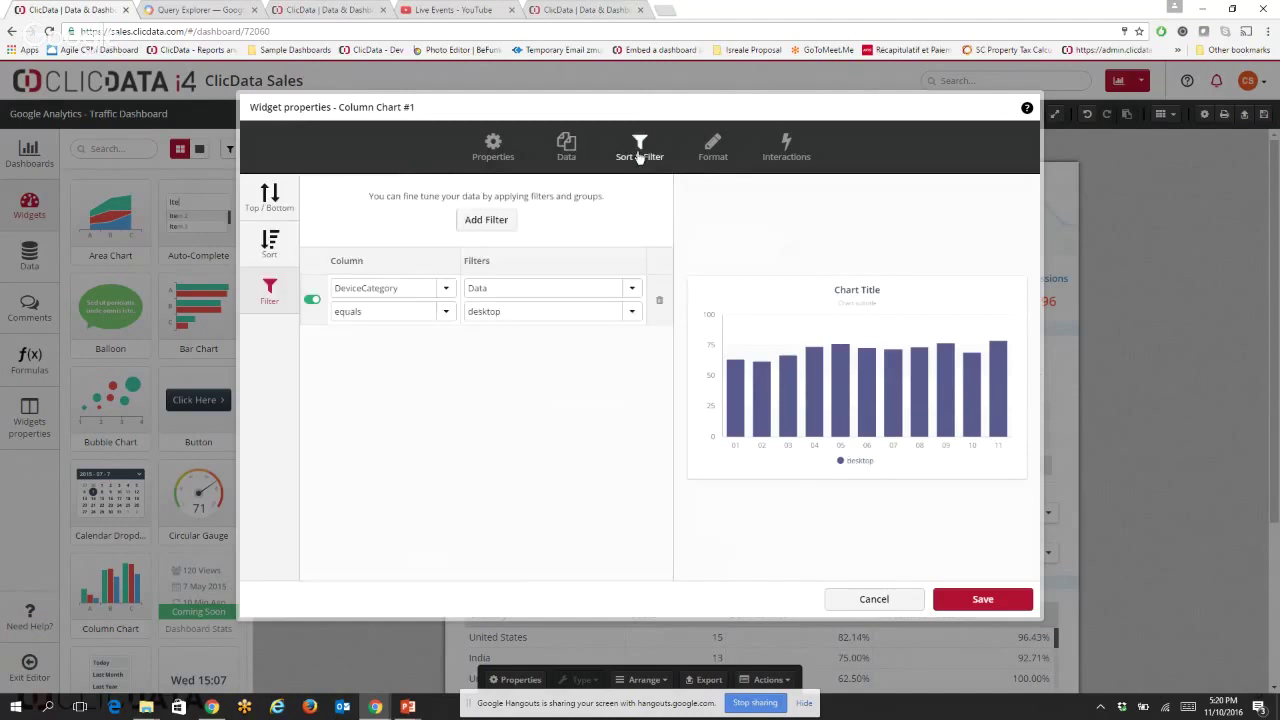
click(527, 313)
click(493, 361)
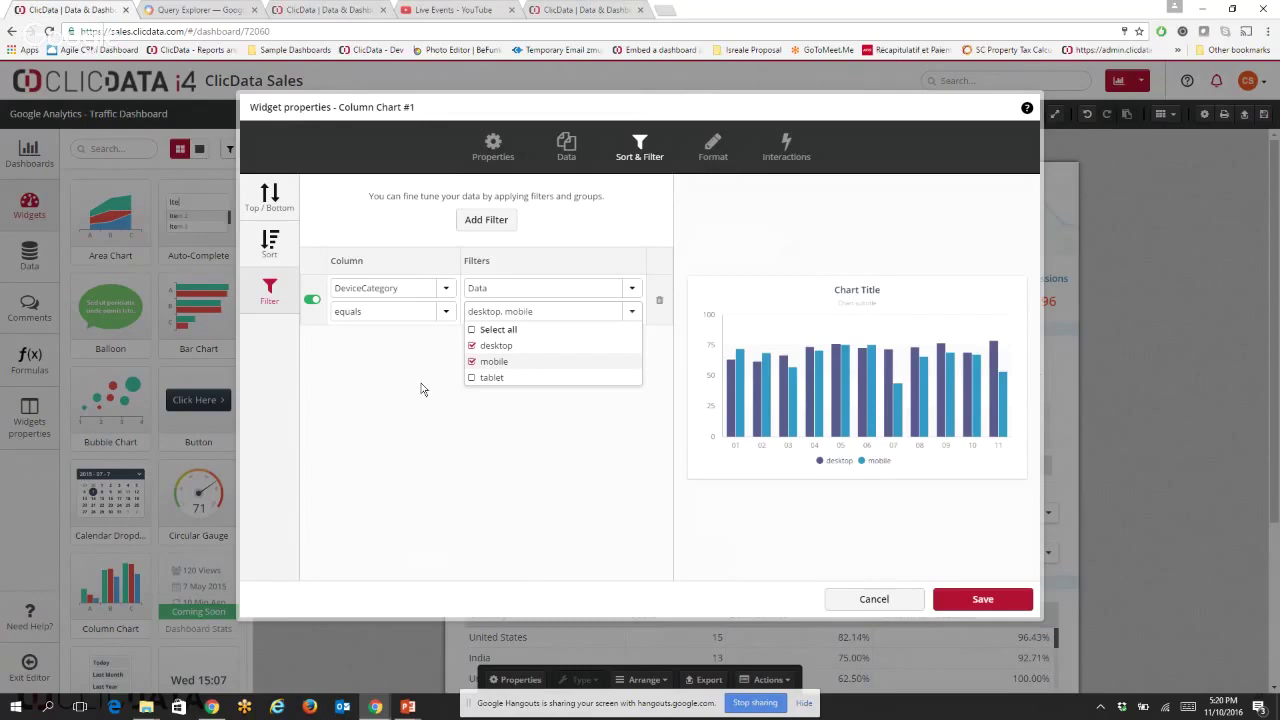
click(983, 601)
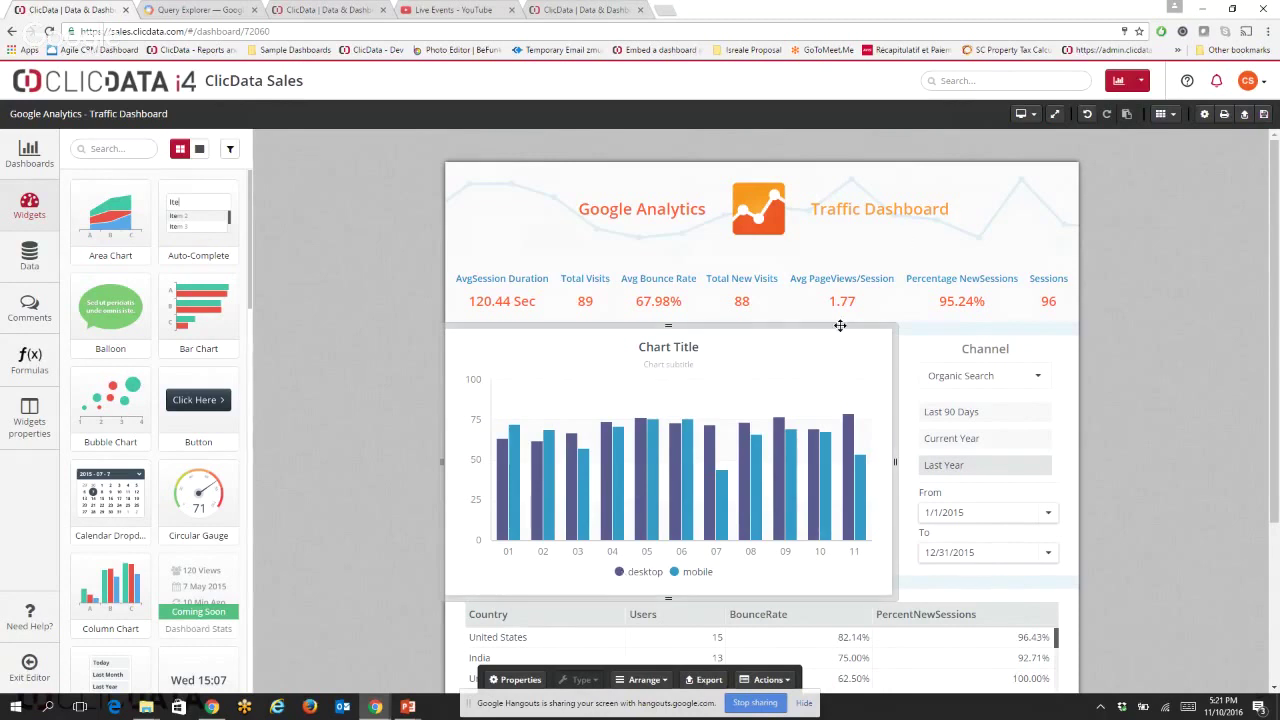
Adjust the column chart's position and size slightly, and exit the dashboard editor without saving the changes.
drag(843, 328, 842, 332)
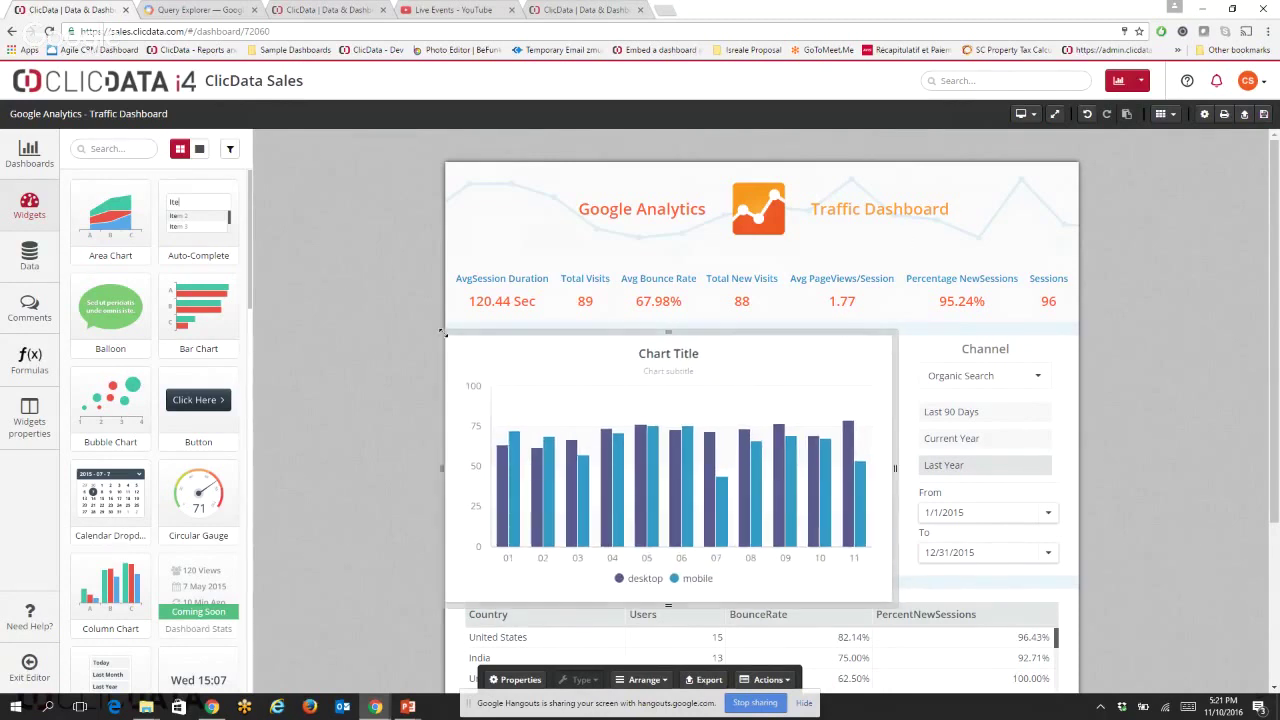
drag(444, 333, 460, 329)
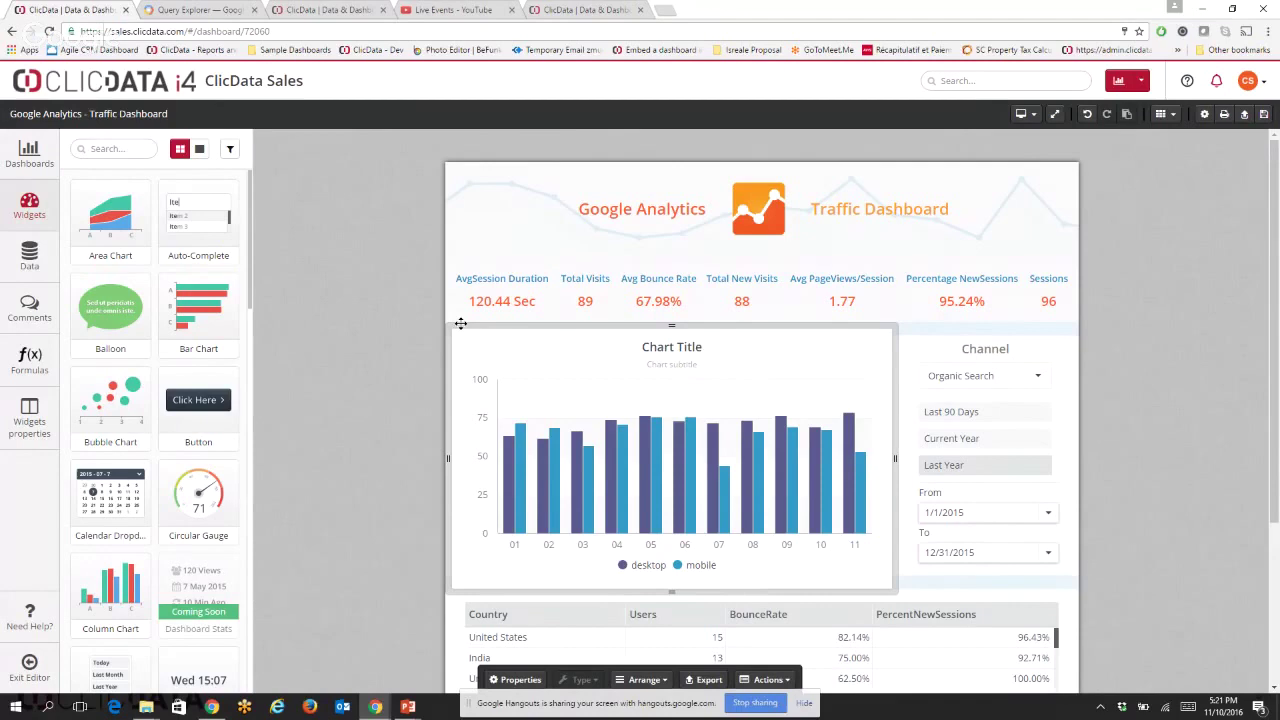
click(29, 668)
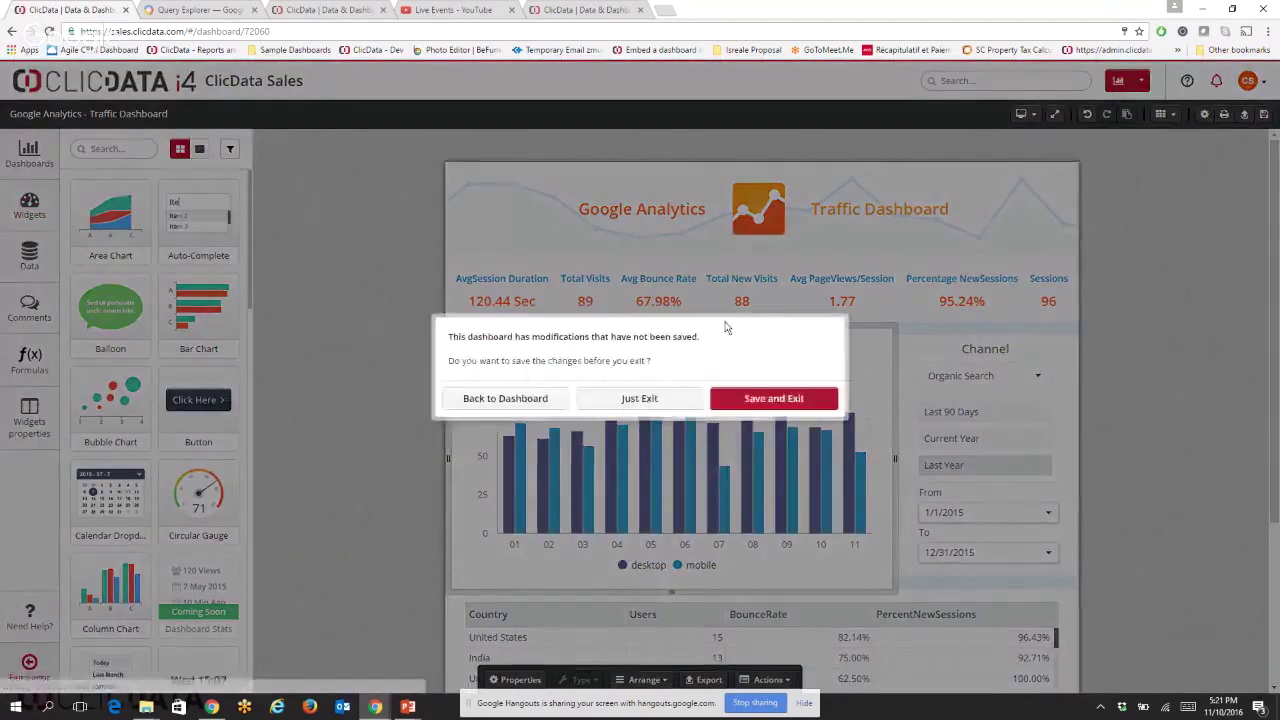
click(666, 397)
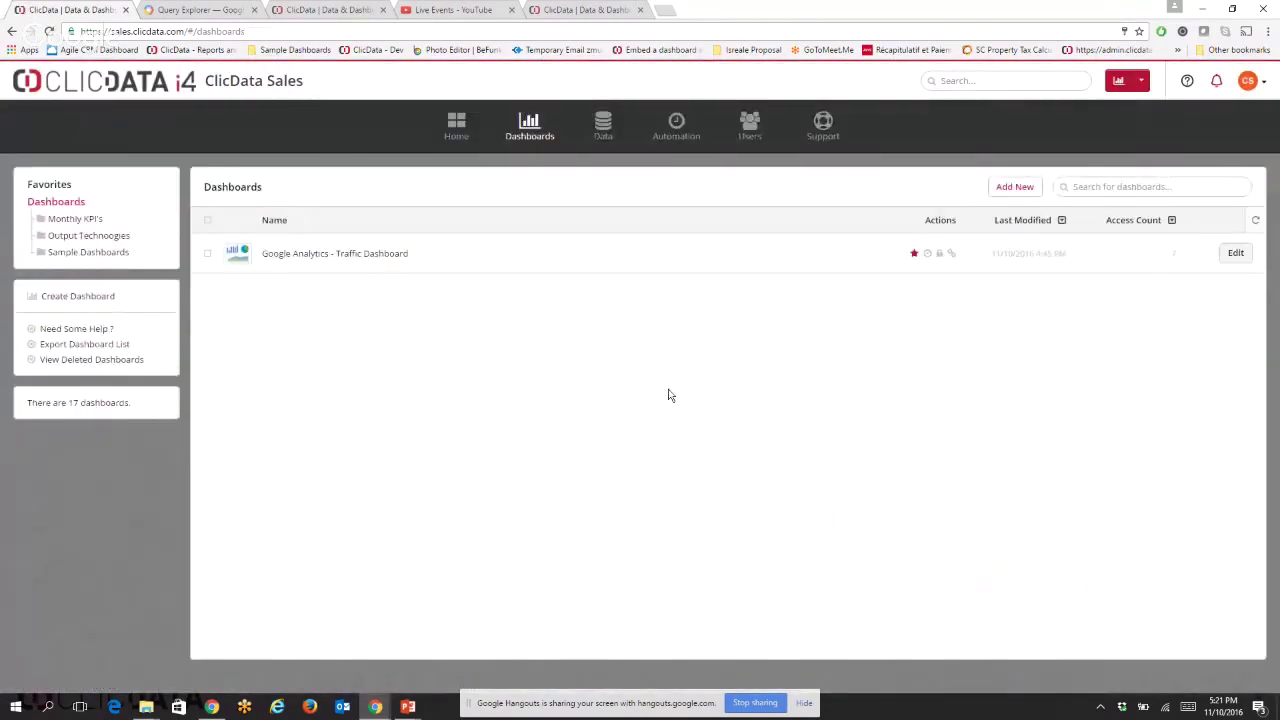
Import the local file continents.xlsx from the Webinar November folder as a new data table named continents.
click(603, 128)
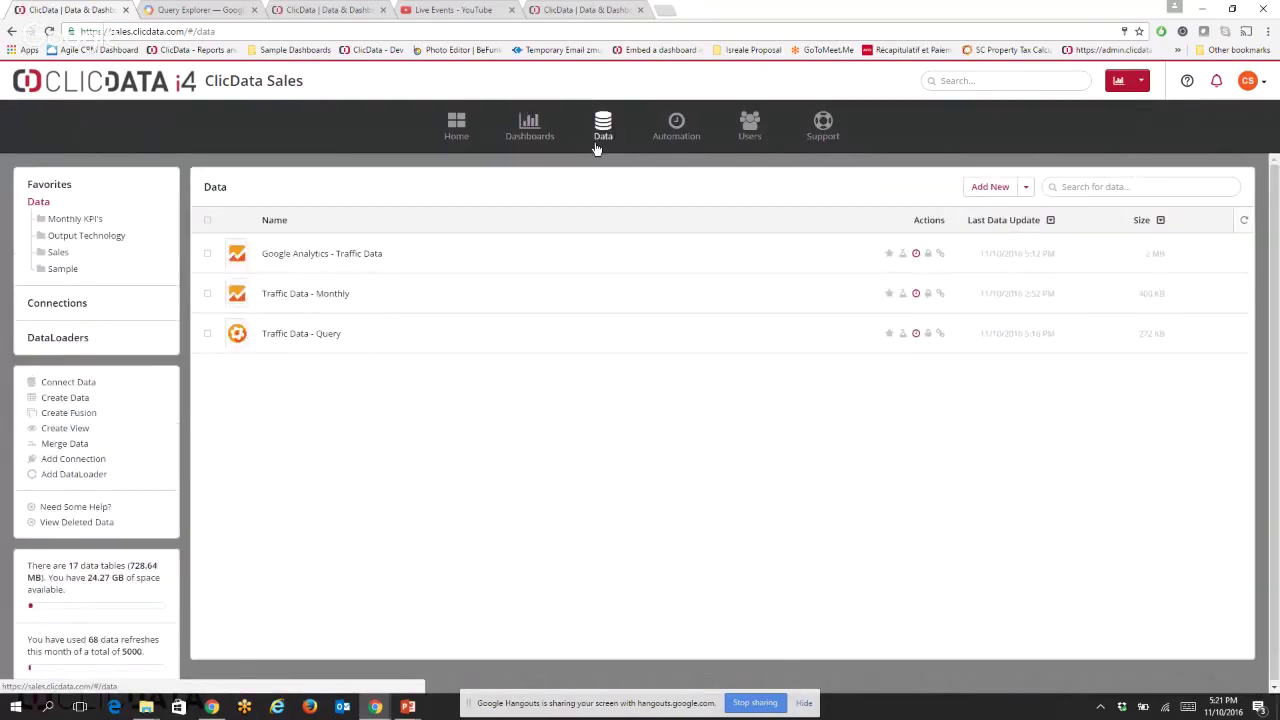
click(990, 187)
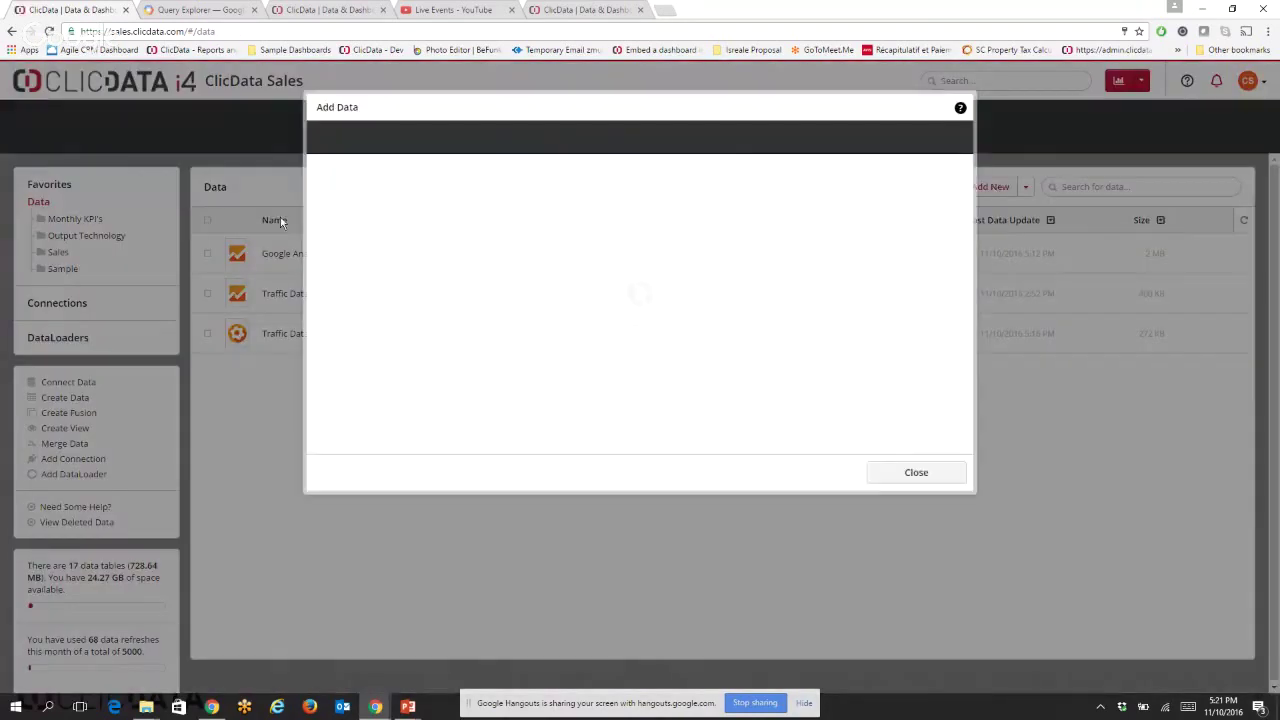
click(737, 183)
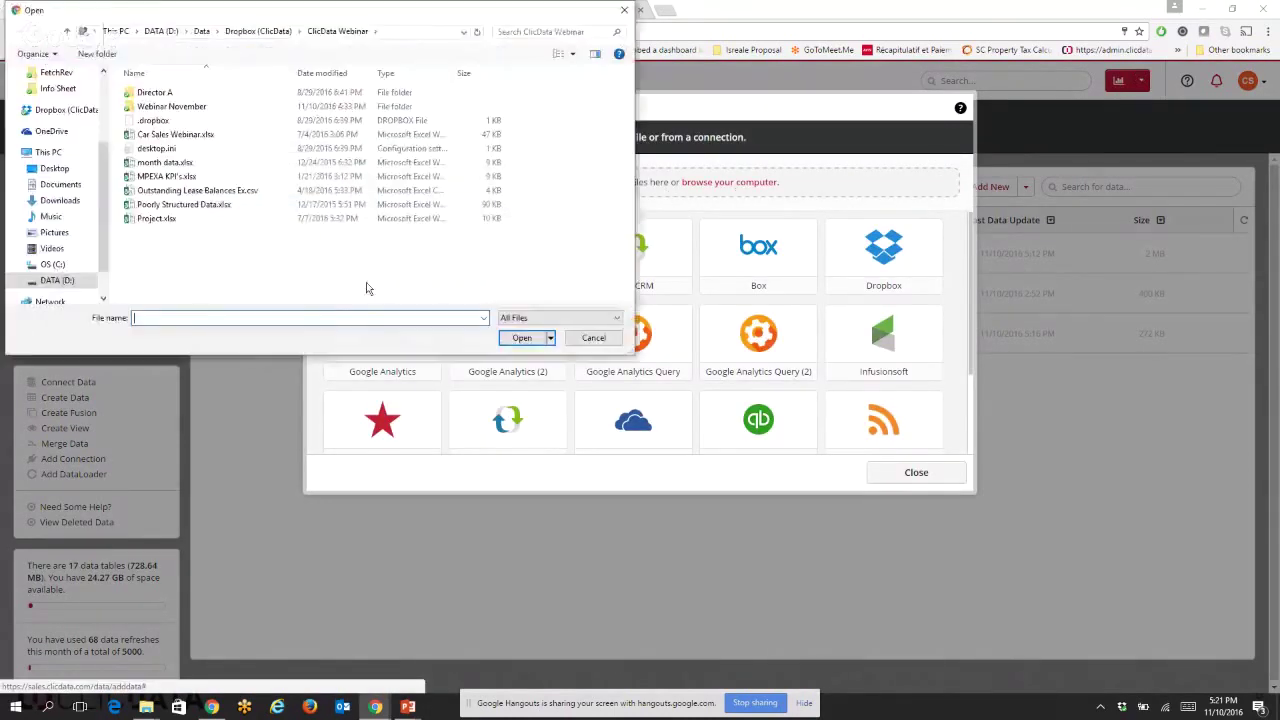
scroll(68, 155, up, 3)
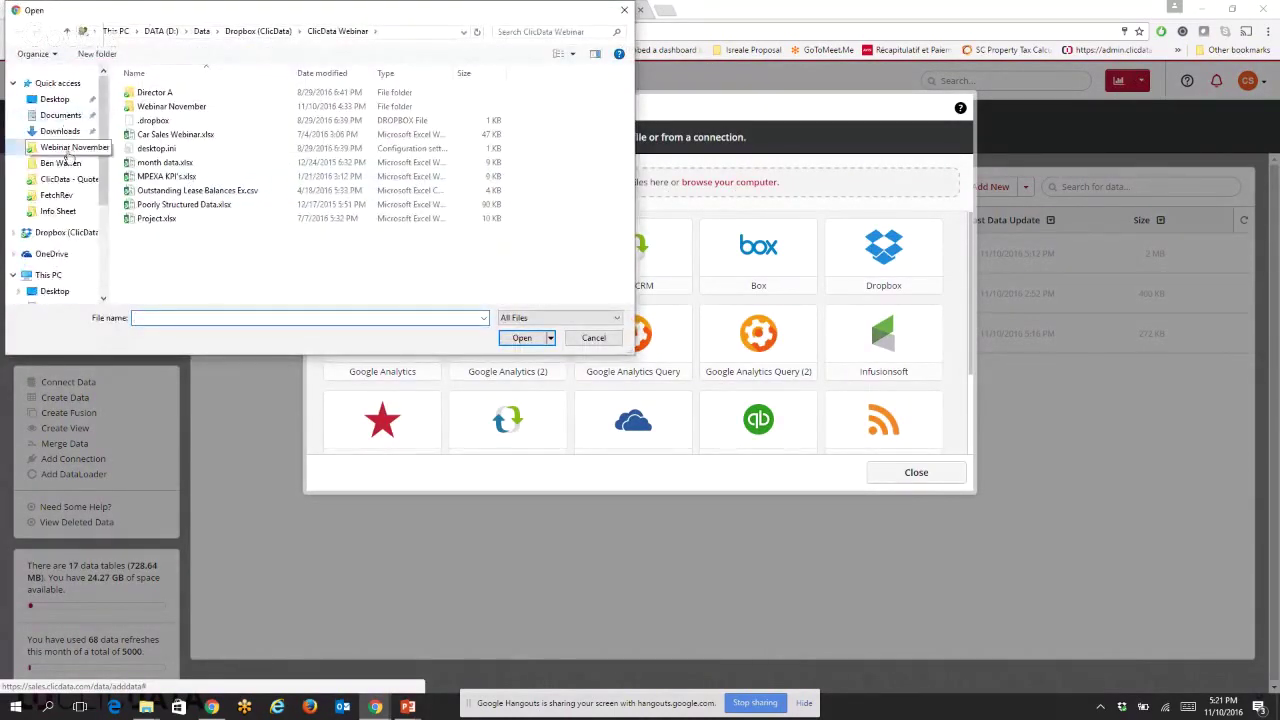
click(70, 150)
double_click(209, 96)
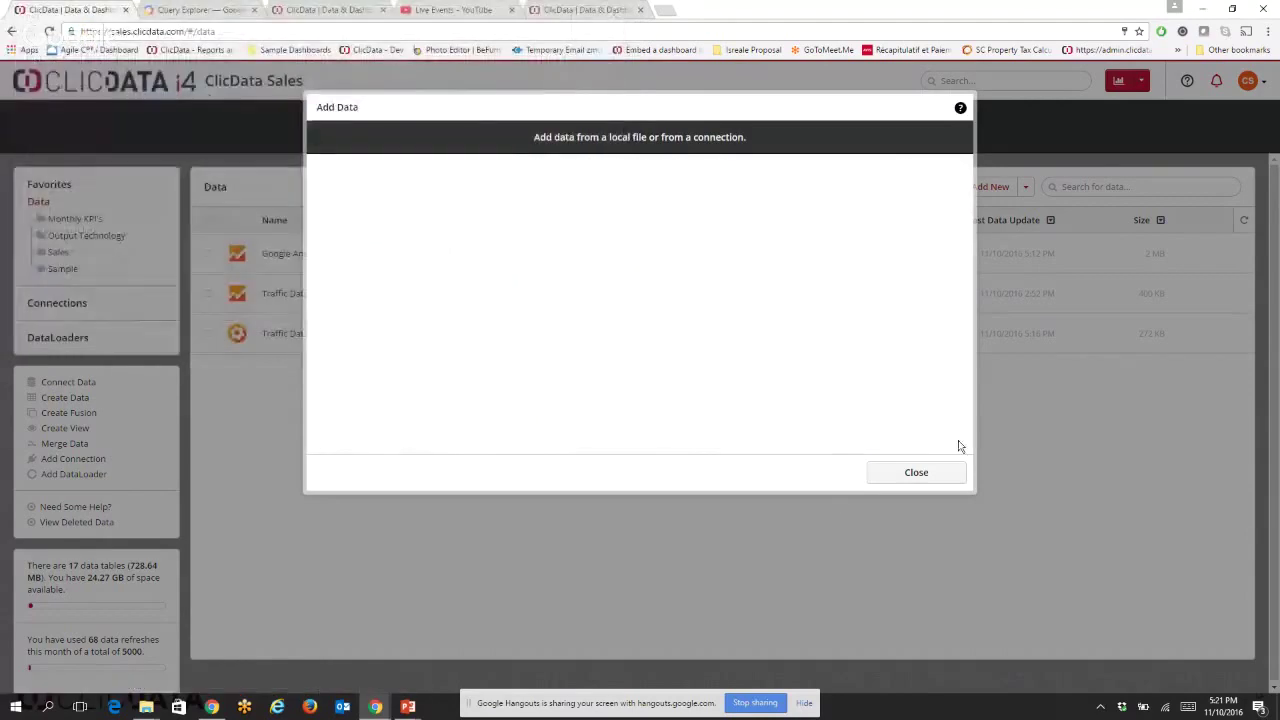
click(926, 475)
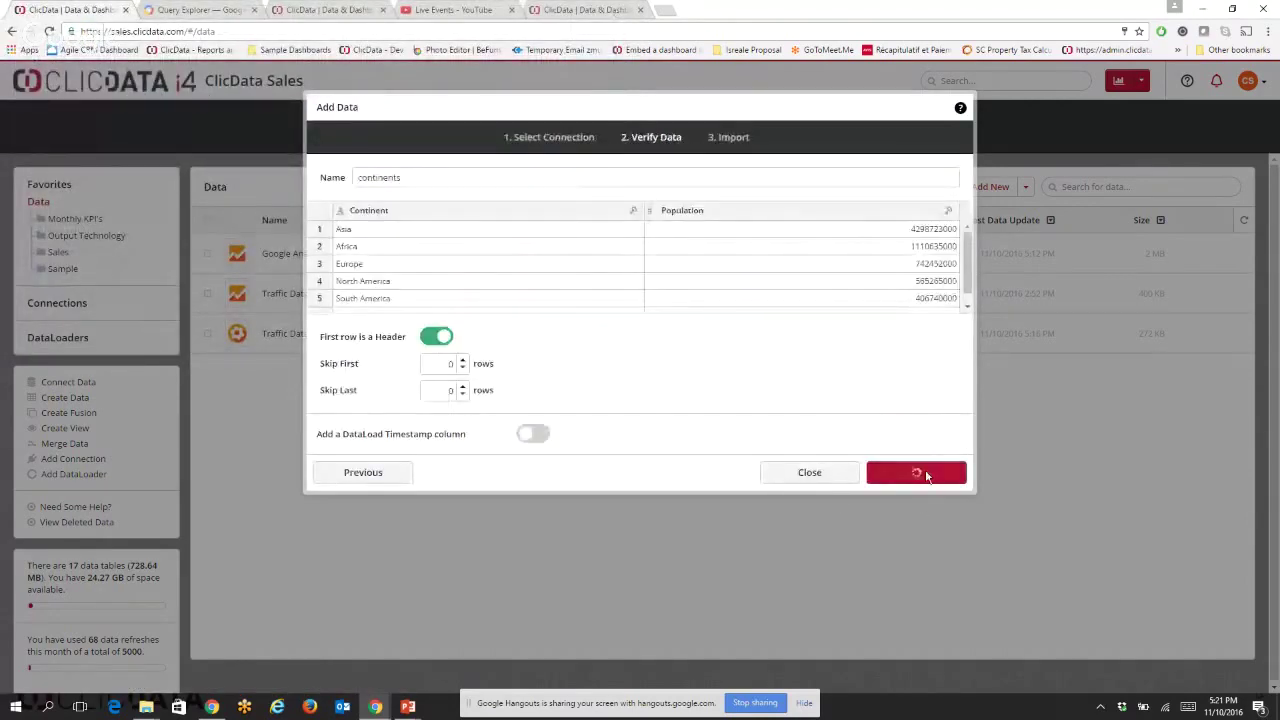
click(689, 472)
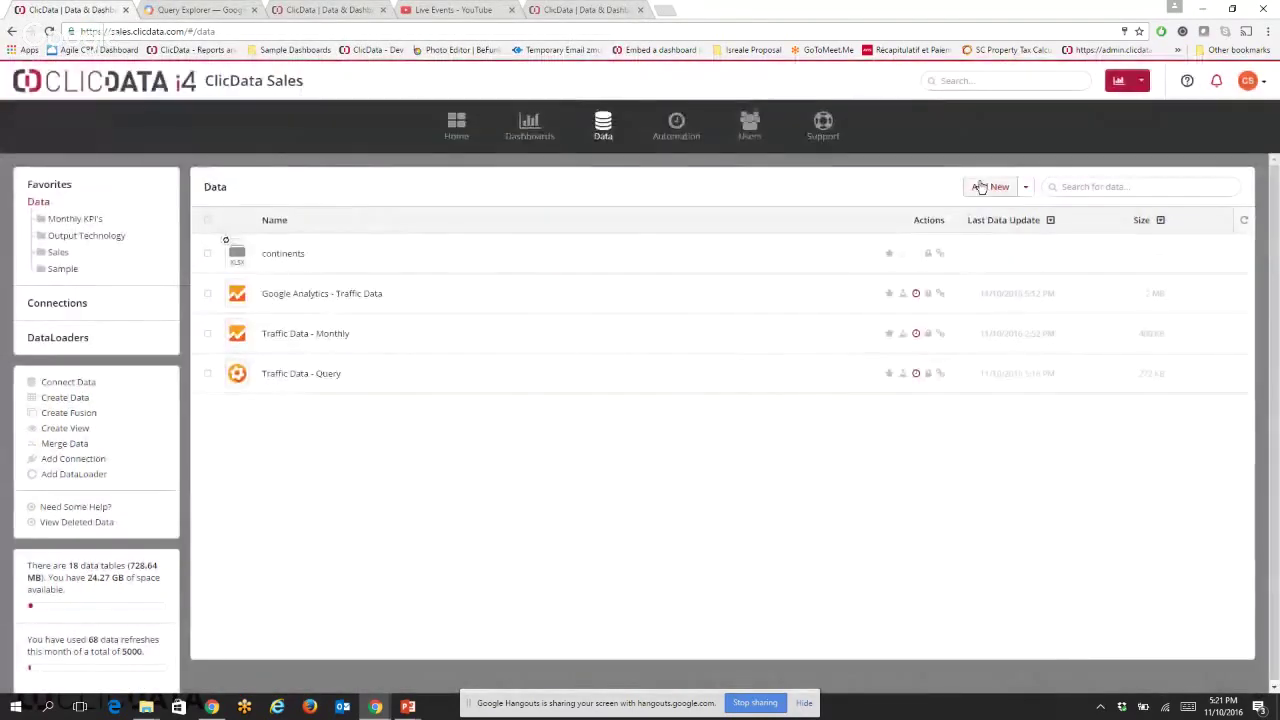
Import the local addresses Excel file as a new data table named addresses, keeping the first row as header.
click(981, 187)
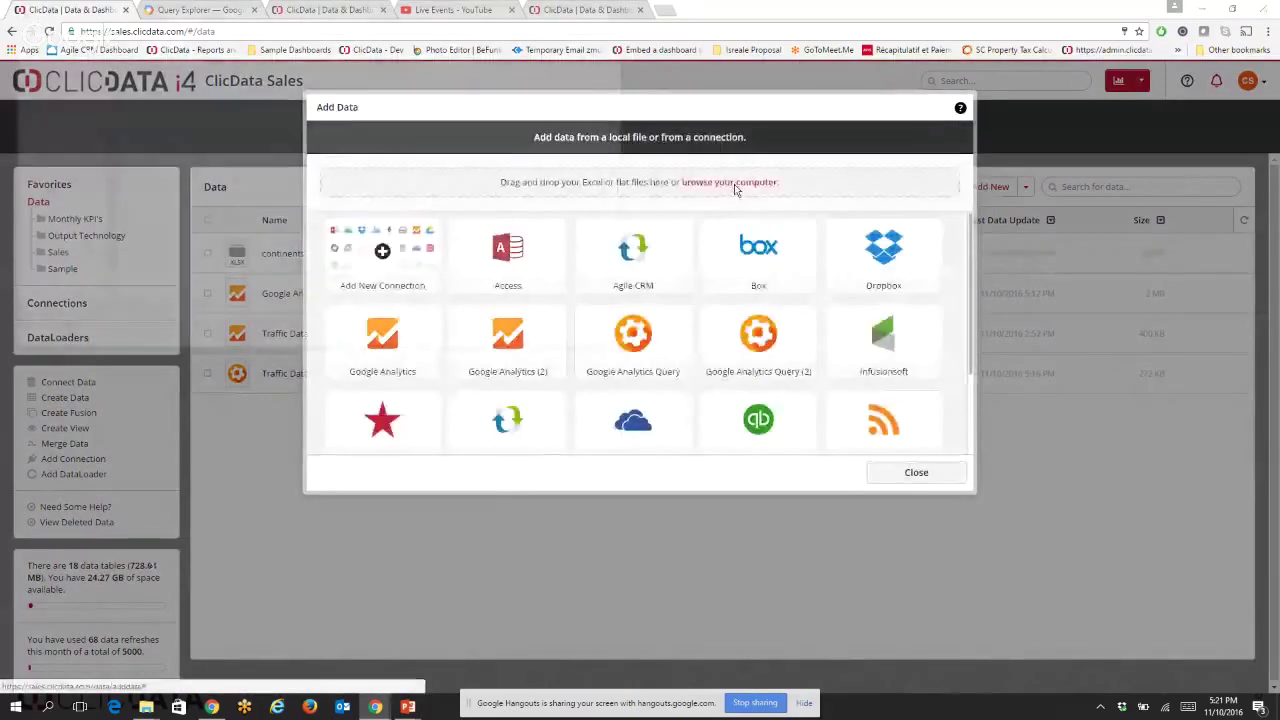
click(734, 184)
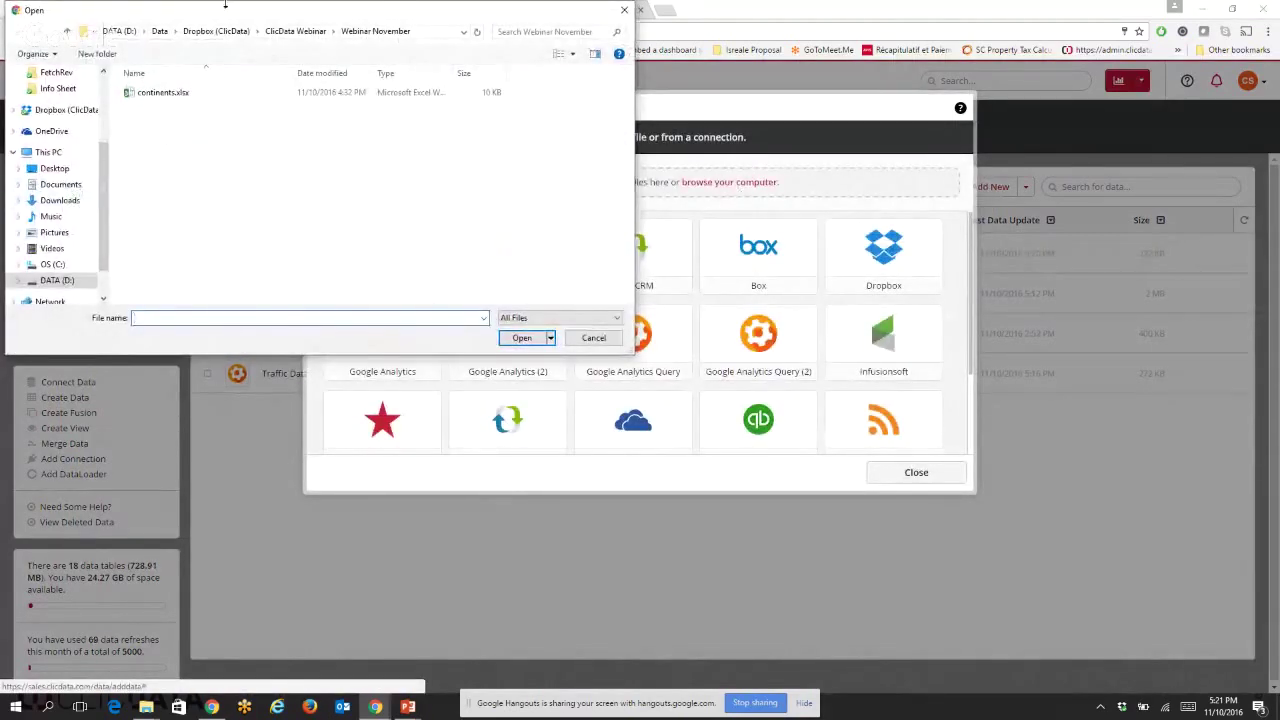
drag(226, 10, 0, 200)
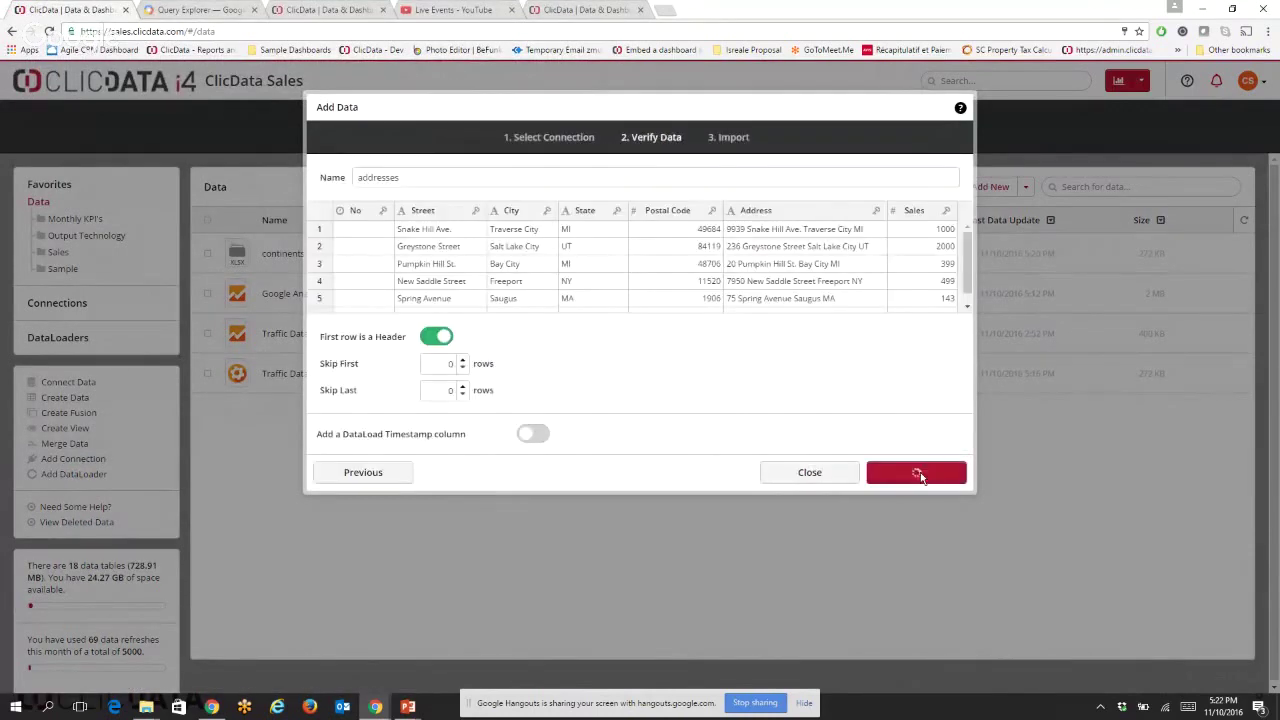
click(916, 473)
click(694, 474)
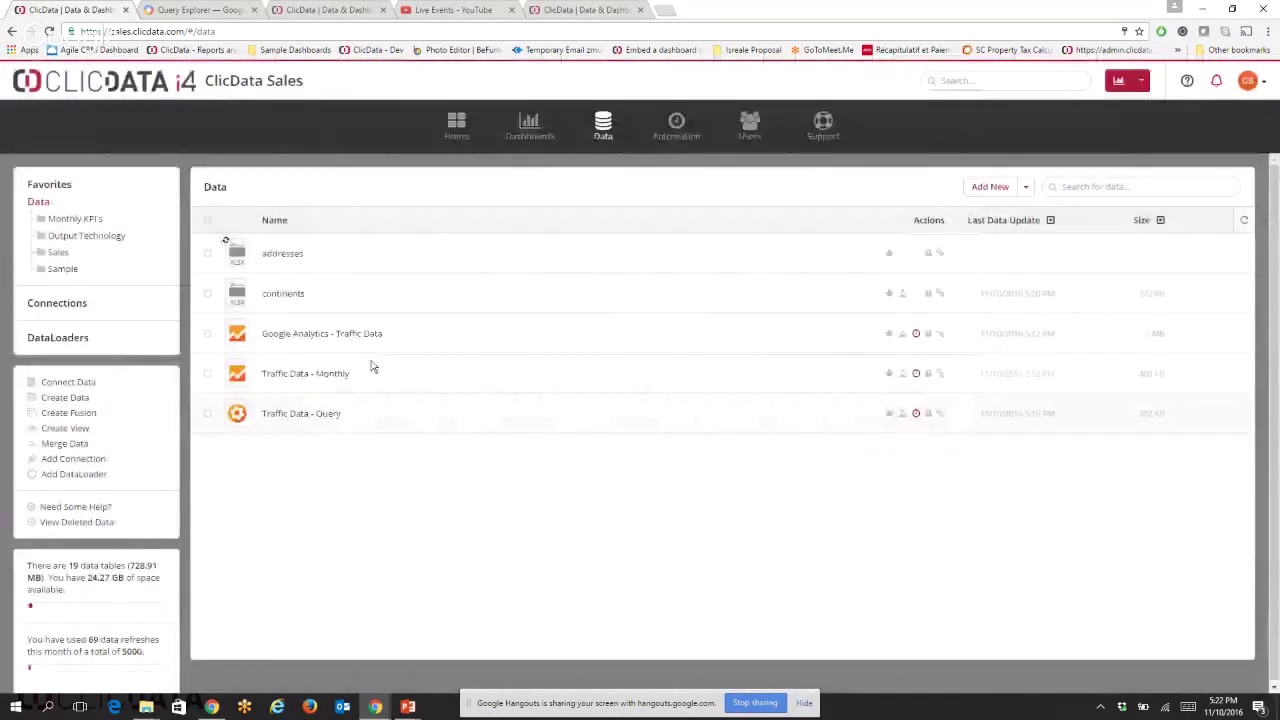
Preview the rows of the continents data table and close the preview.
click(284, 294)
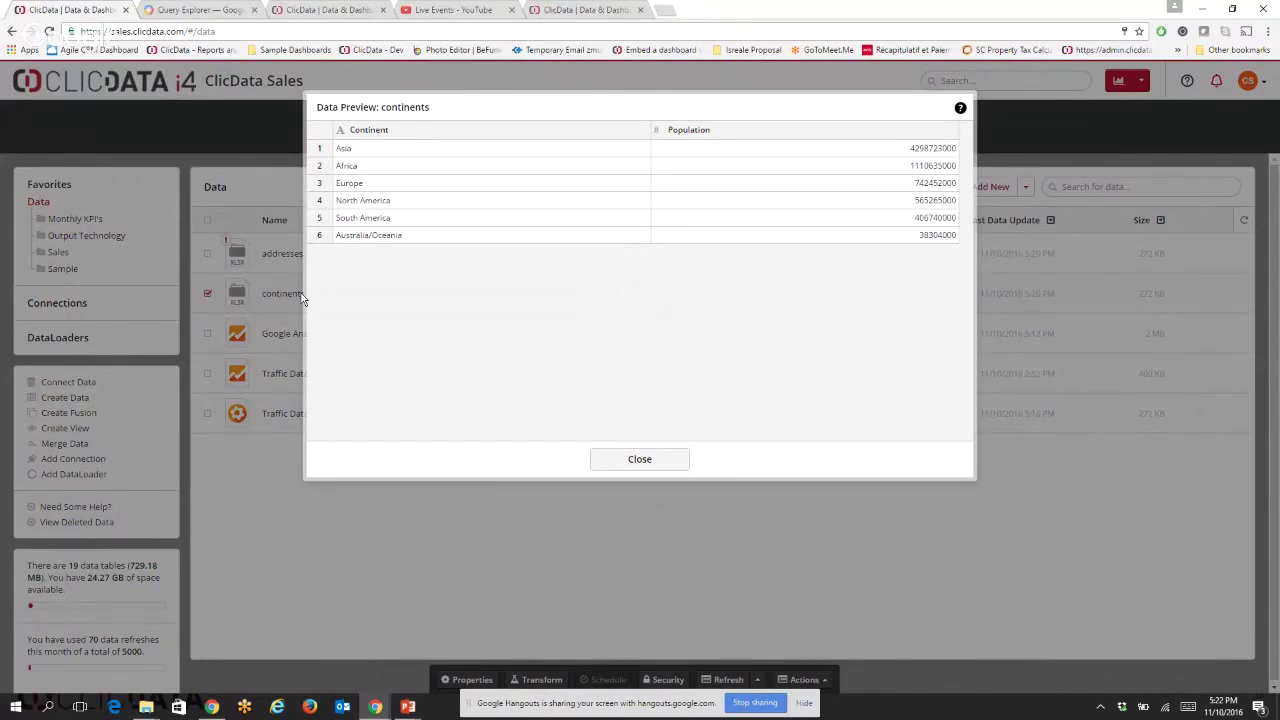
click(598, 459)
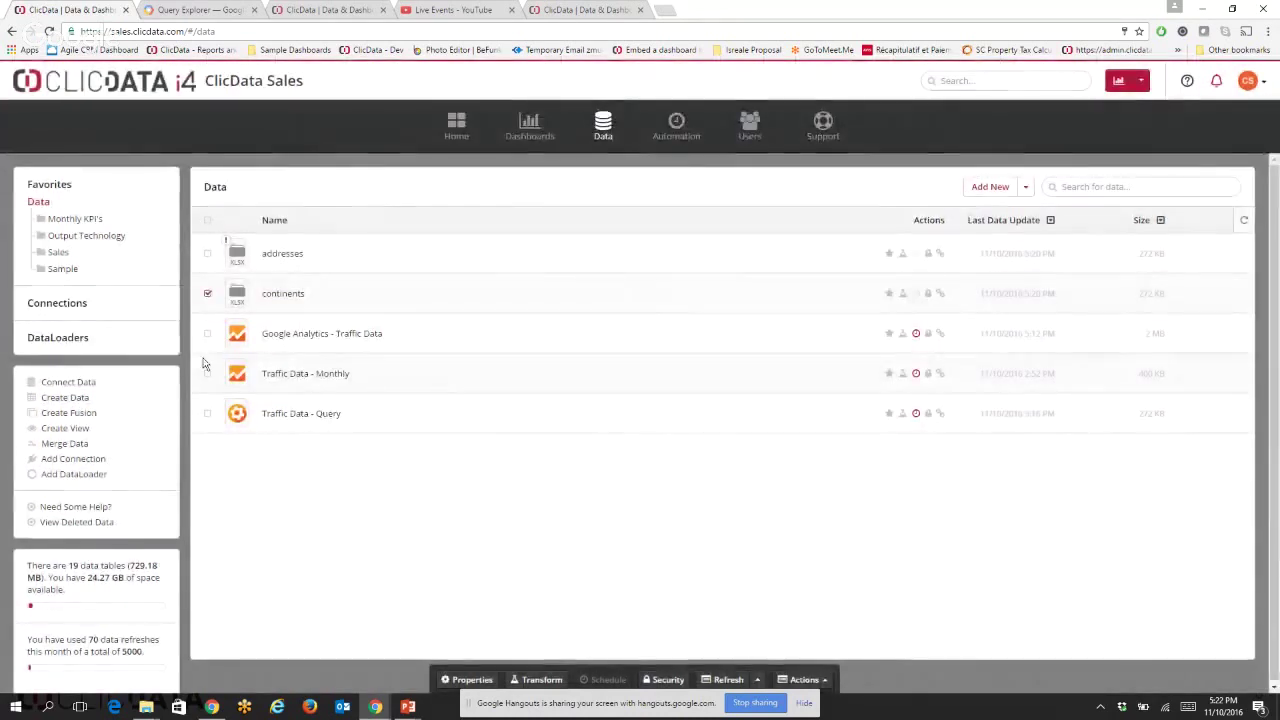
Preview the rows of the addresses data table and close the preview.
click(298, 254)
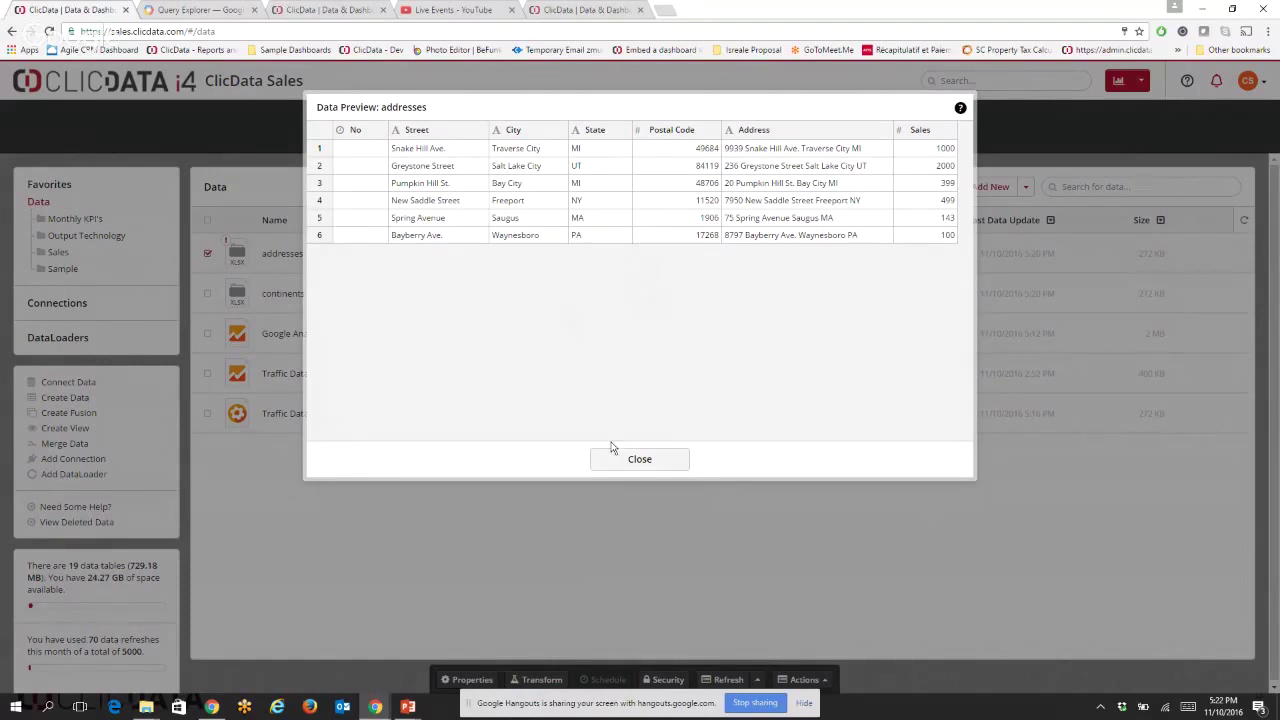
click(677, 458)
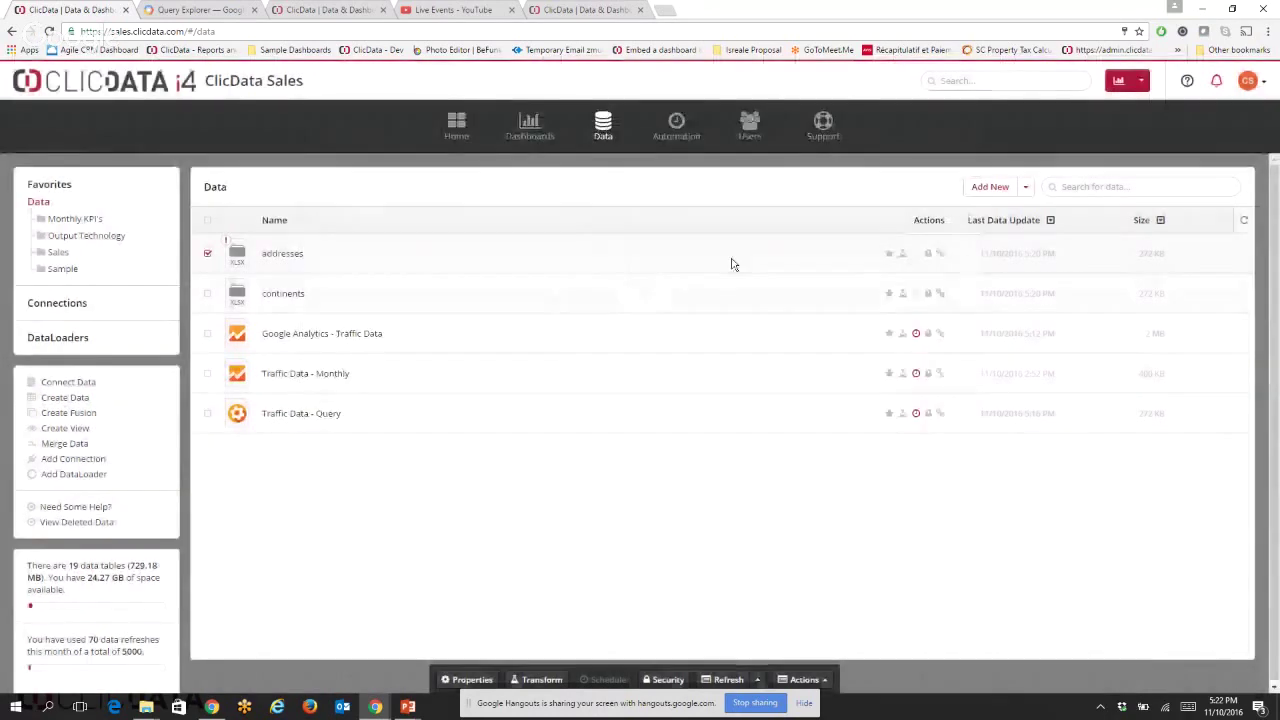
Create a new dashboard named Map Example with the default size, theme and color scheme.
click(543, 136)
click(1005, 188)
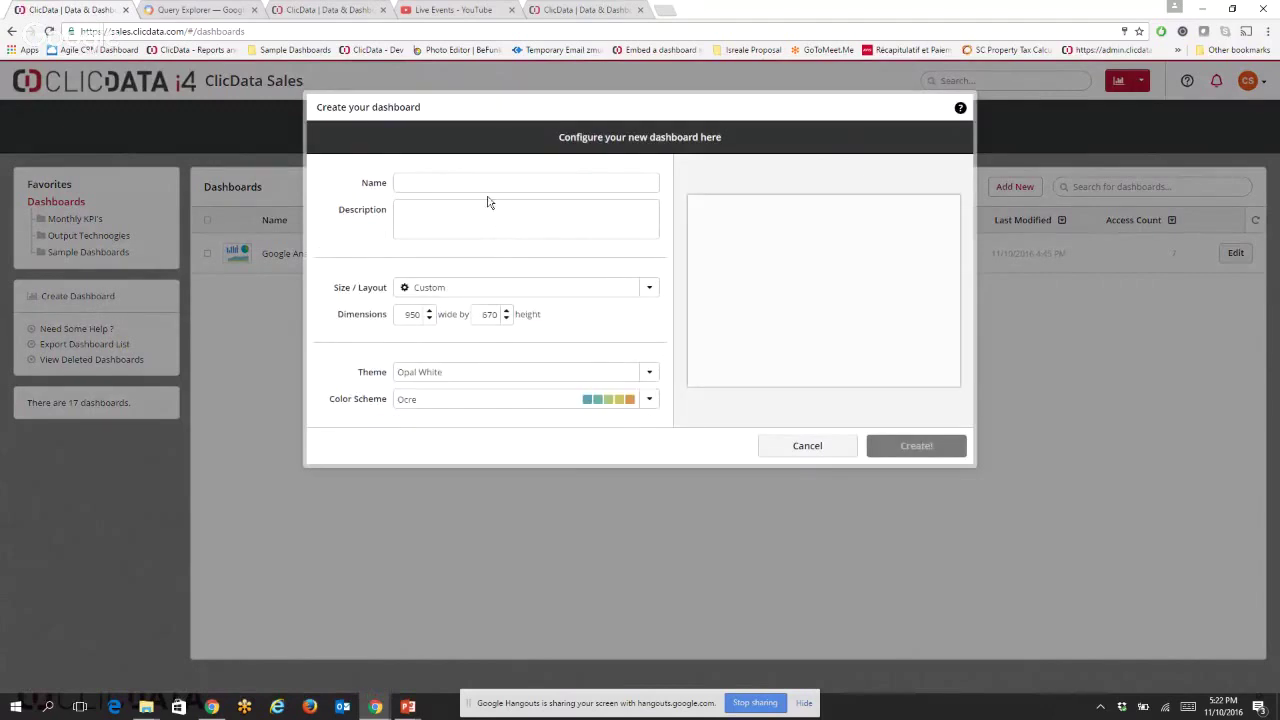
text(Map Example)
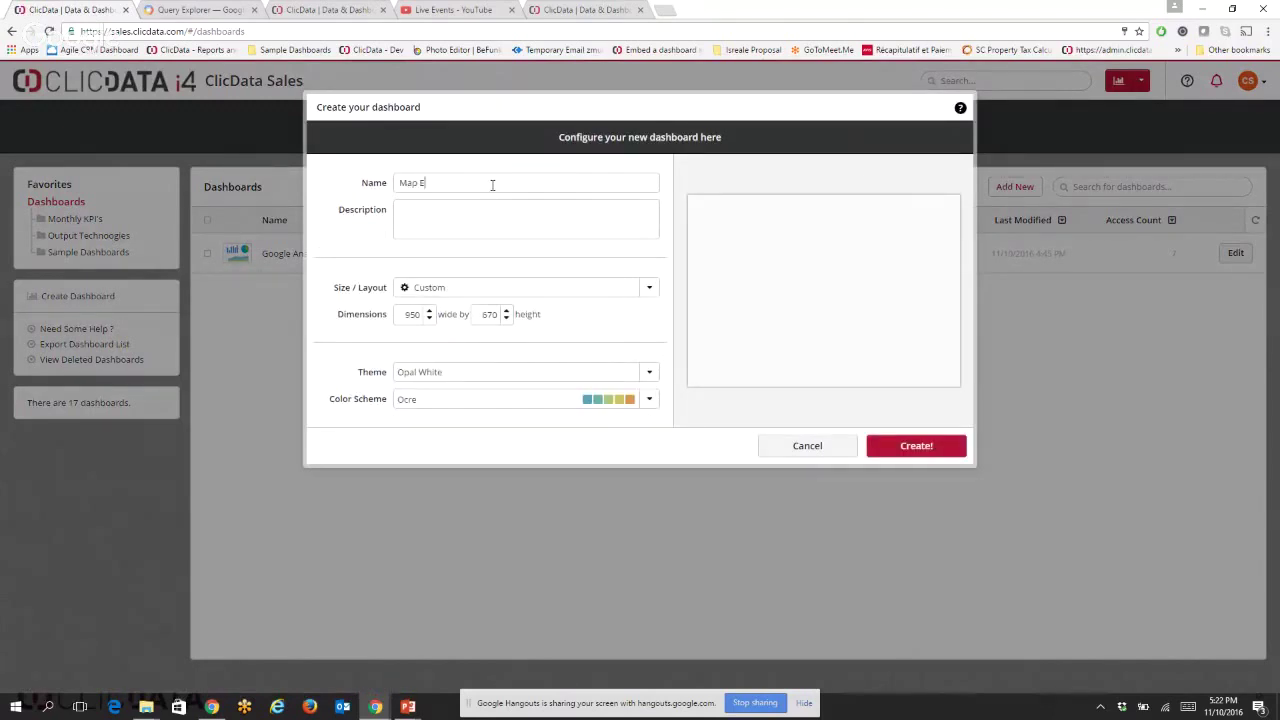
click(916, 448)
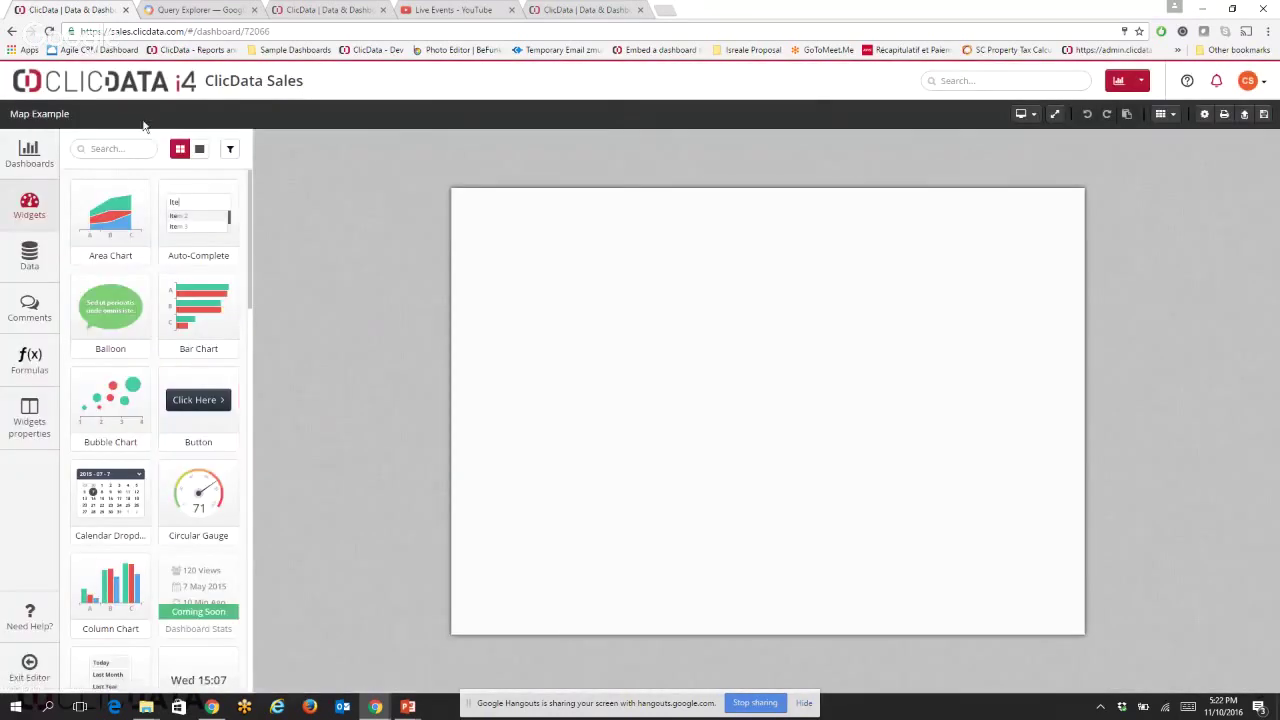
Find the Title widget and place it in the upper-left corner of the dashboard canvas.
click(125, 148)
text(tot)
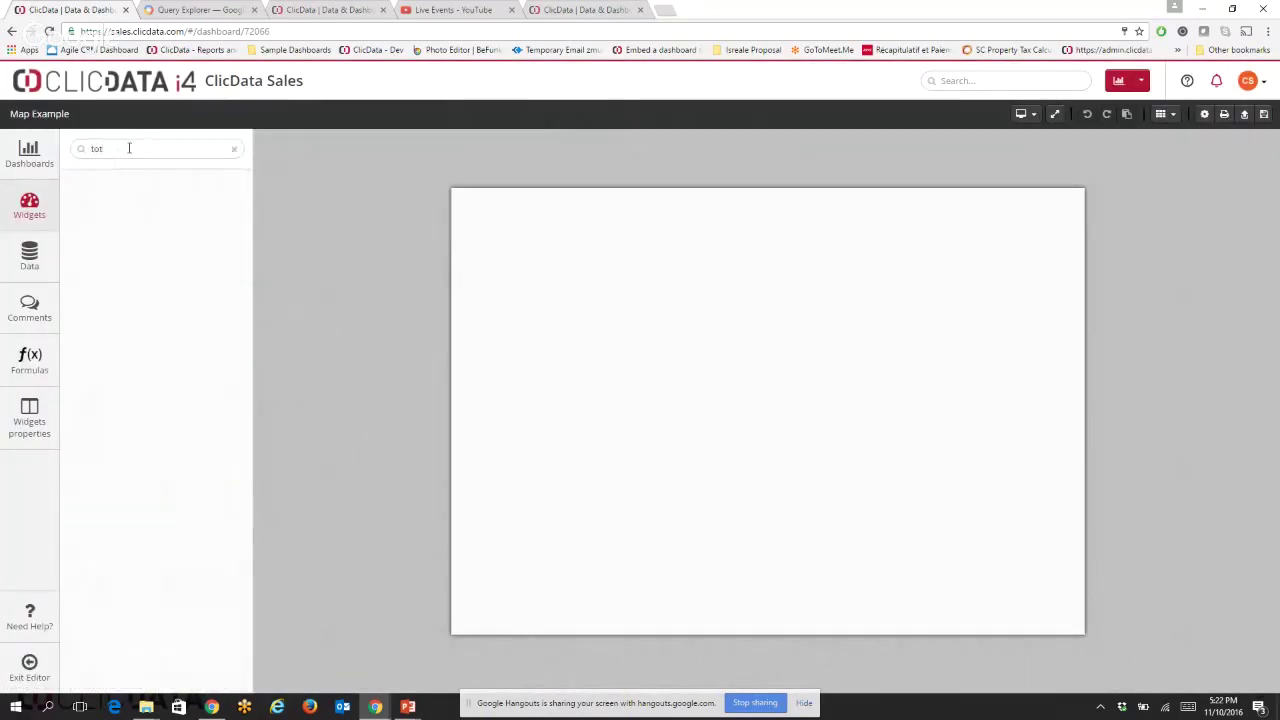
key(BackSpace)
key(BackSpace)
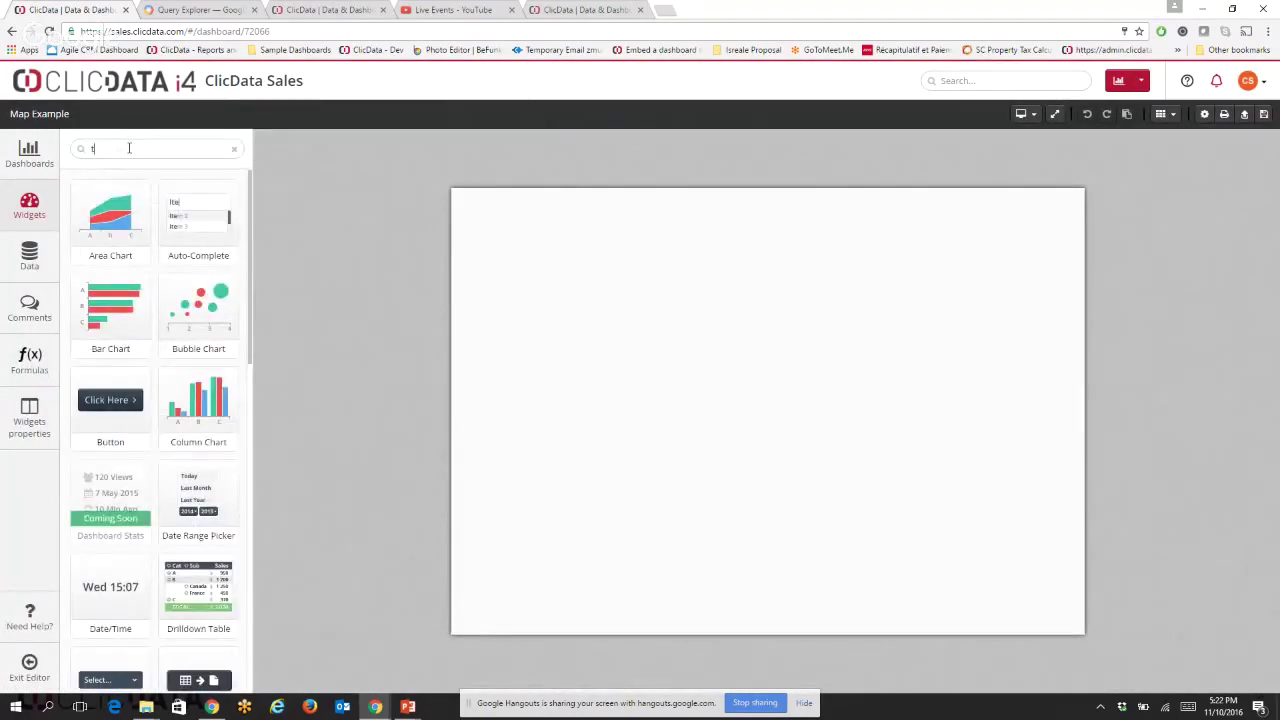
text(it)
drag(110, 213, 595, 222)
Set the title text to "Dashboard - Population Distribution" and widen the title widget across most of the canvas.
click(588, 221)
text(DAshboard)
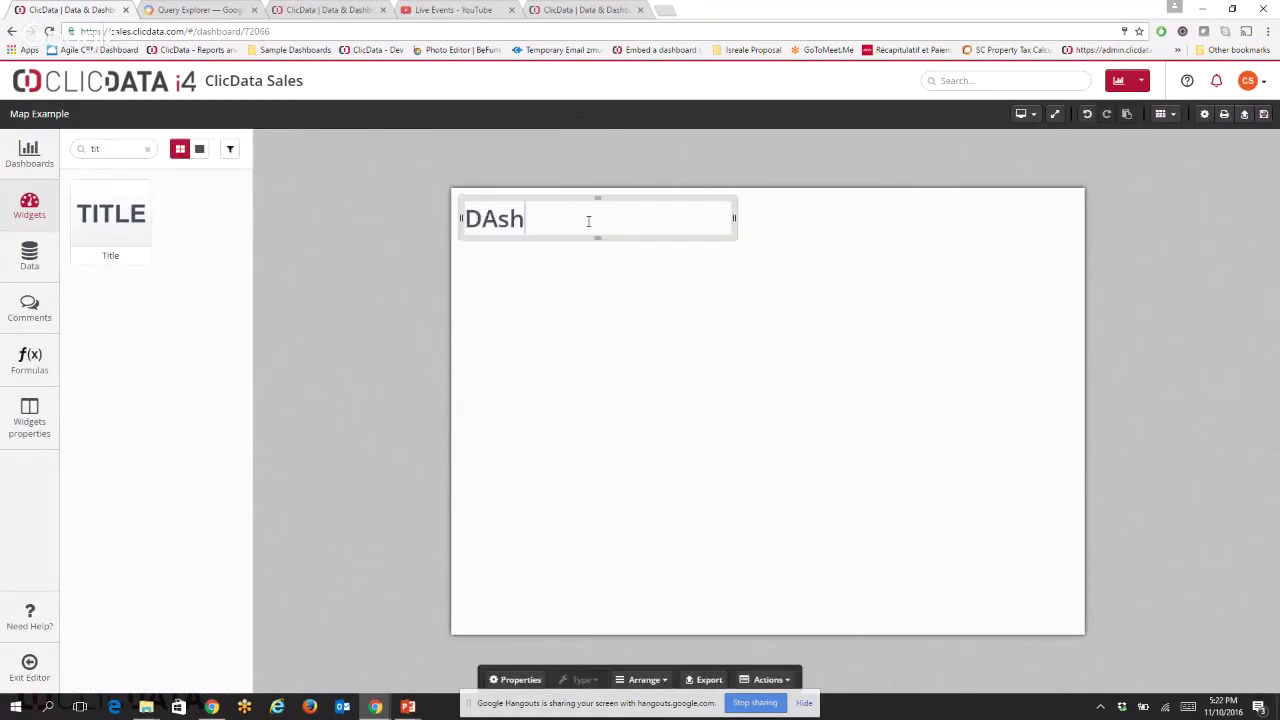
key(BackSpace)
key(BackSpace)
key(BackSpace)
key(BackSpace)
key(BackSpace)
key(BackSpace)
key(BackSpace)
key(BackSpace)
text(ashboa)
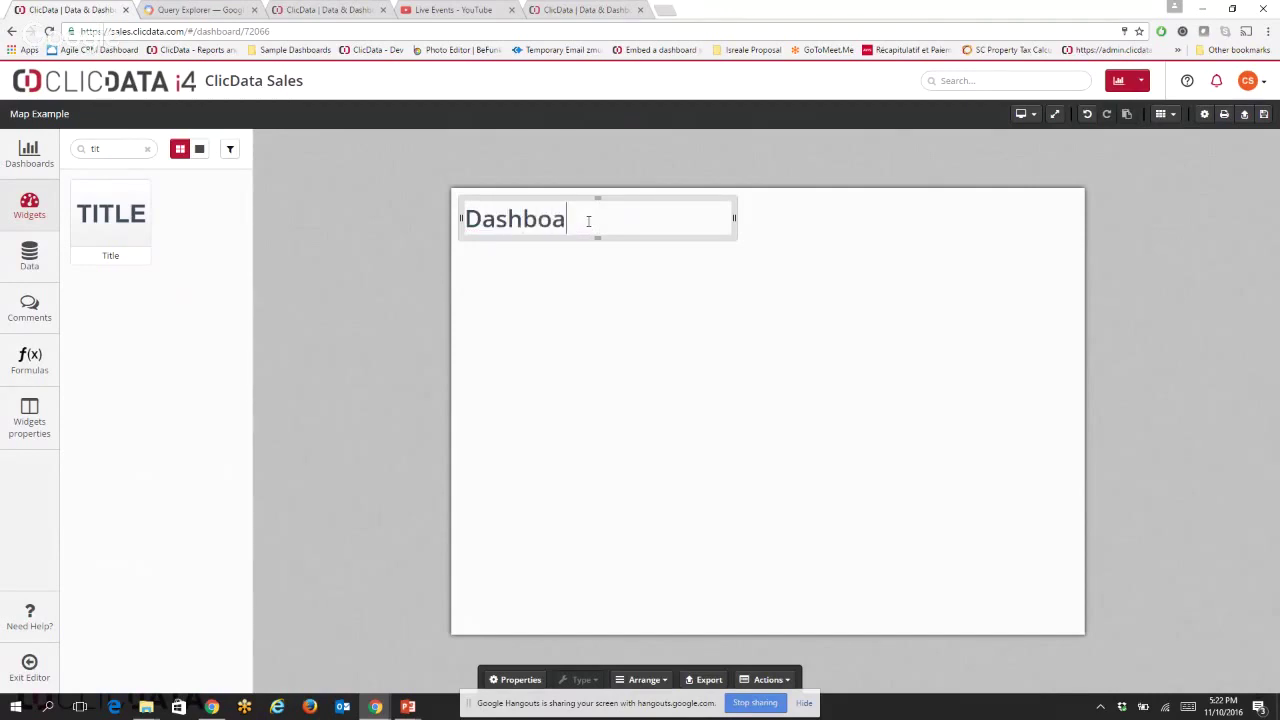
text(rd - Population )
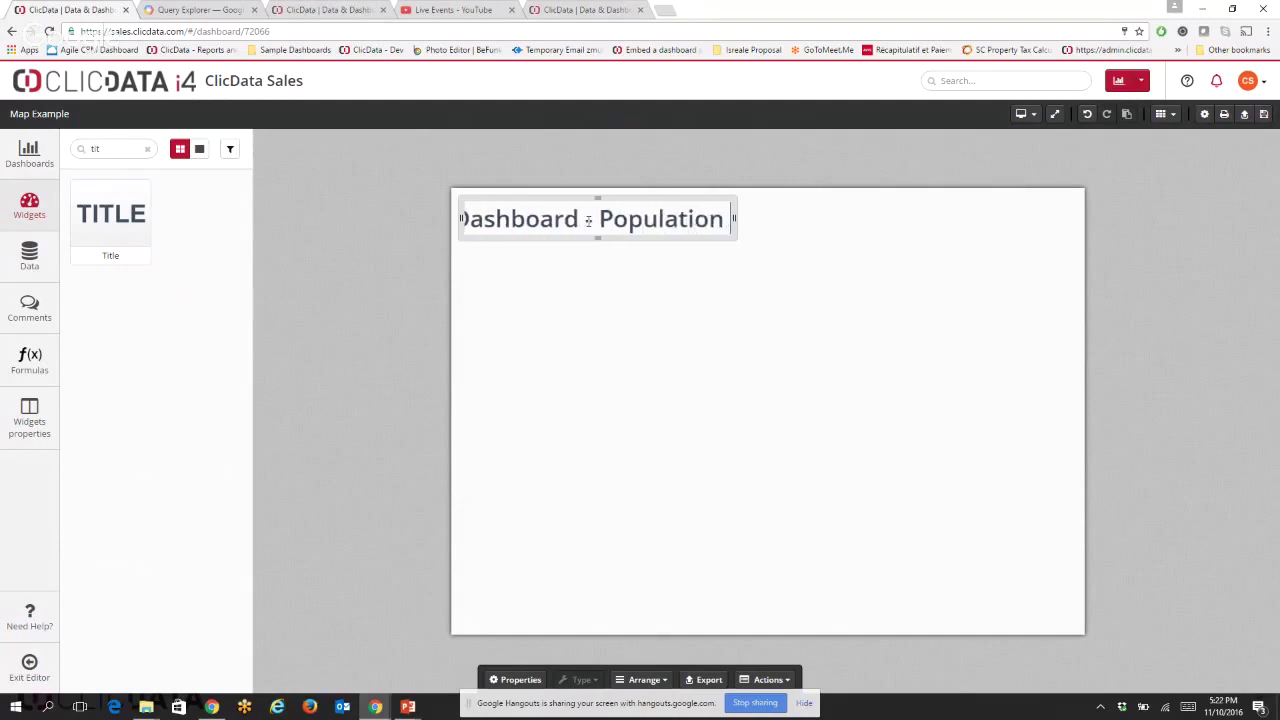
text(Distribution)
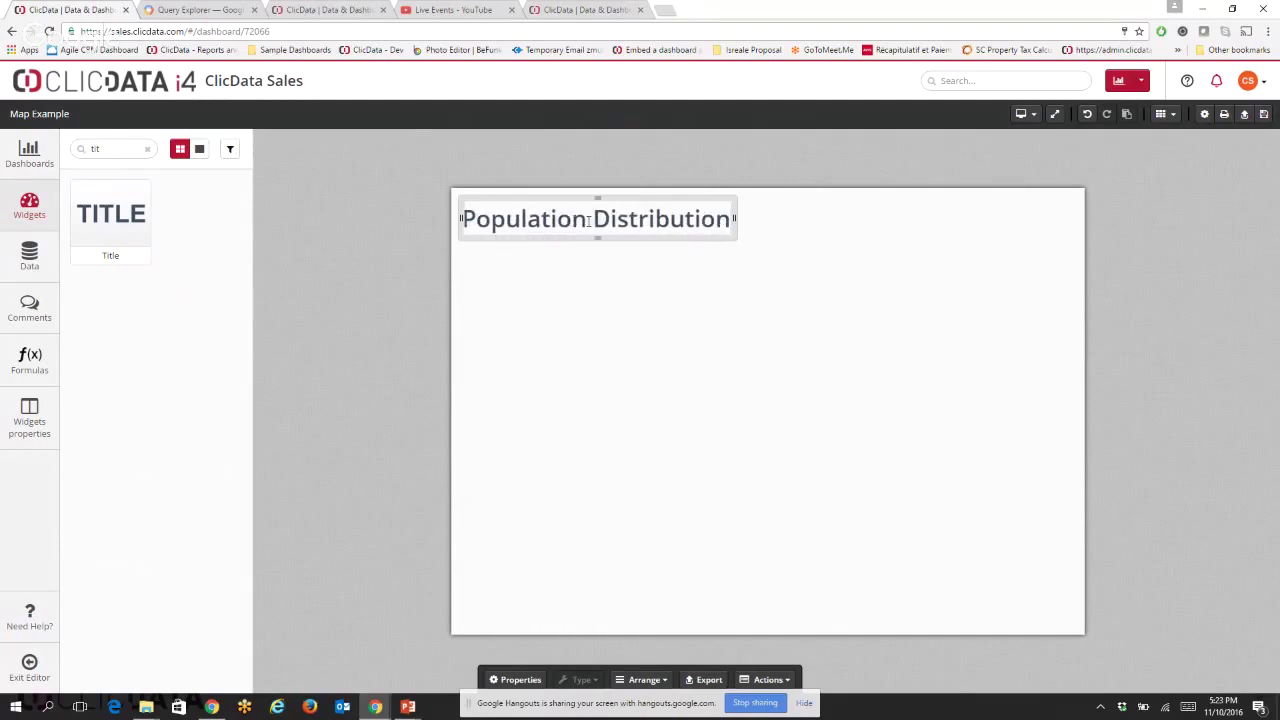
click(686, 330)
click(680, 220)
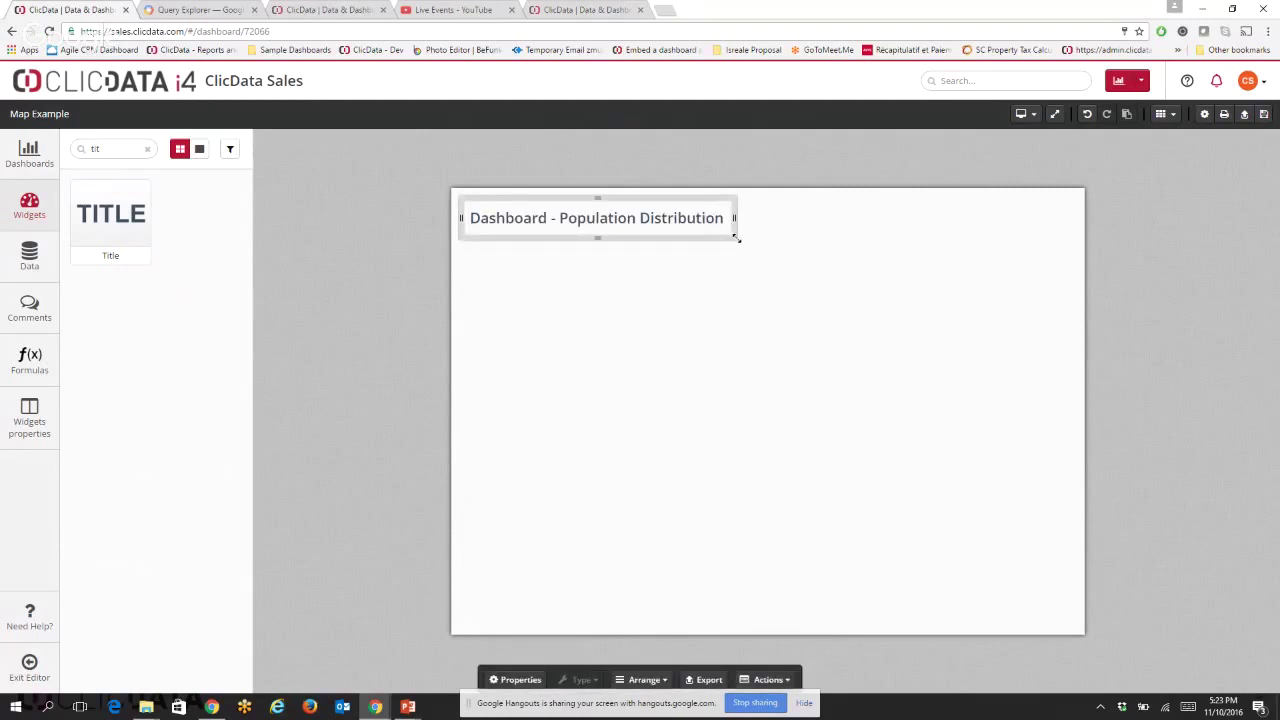
drag(737, 238, 943, 238)
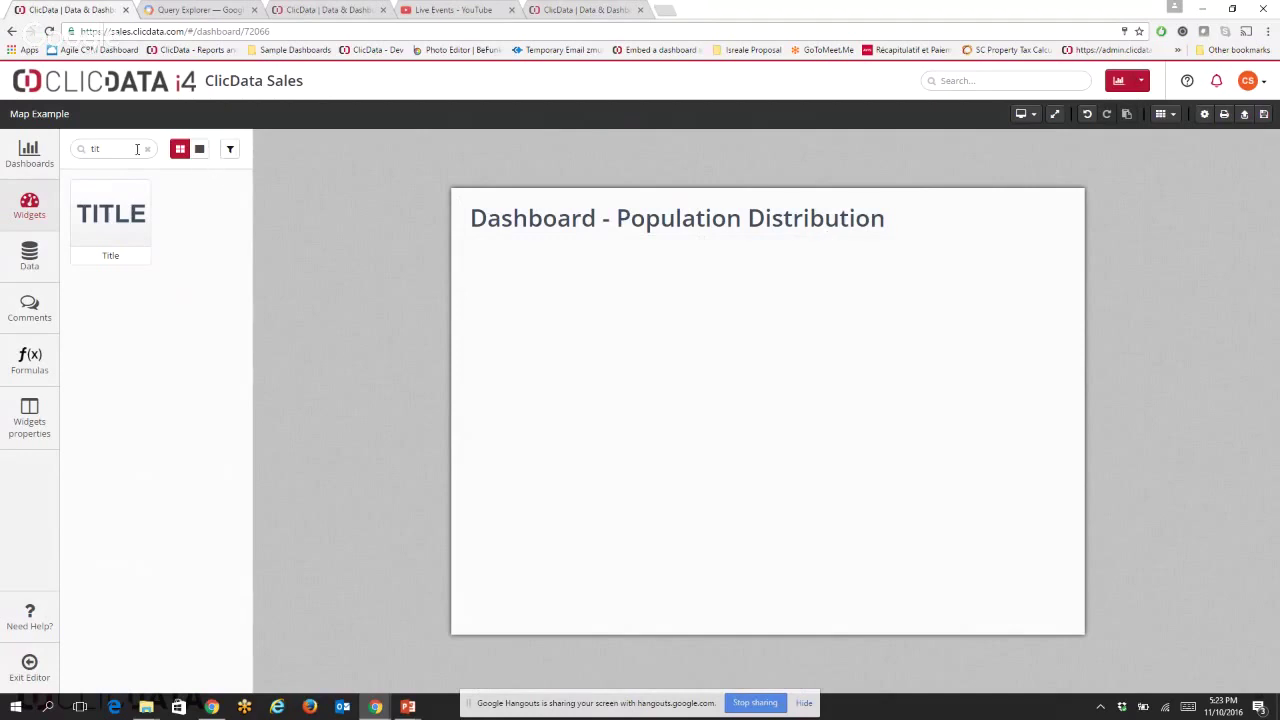
drag(135, 149, 78, 158)
key(BackSpace)
text(lo)
key(BackSpace)
key(BackSpace)
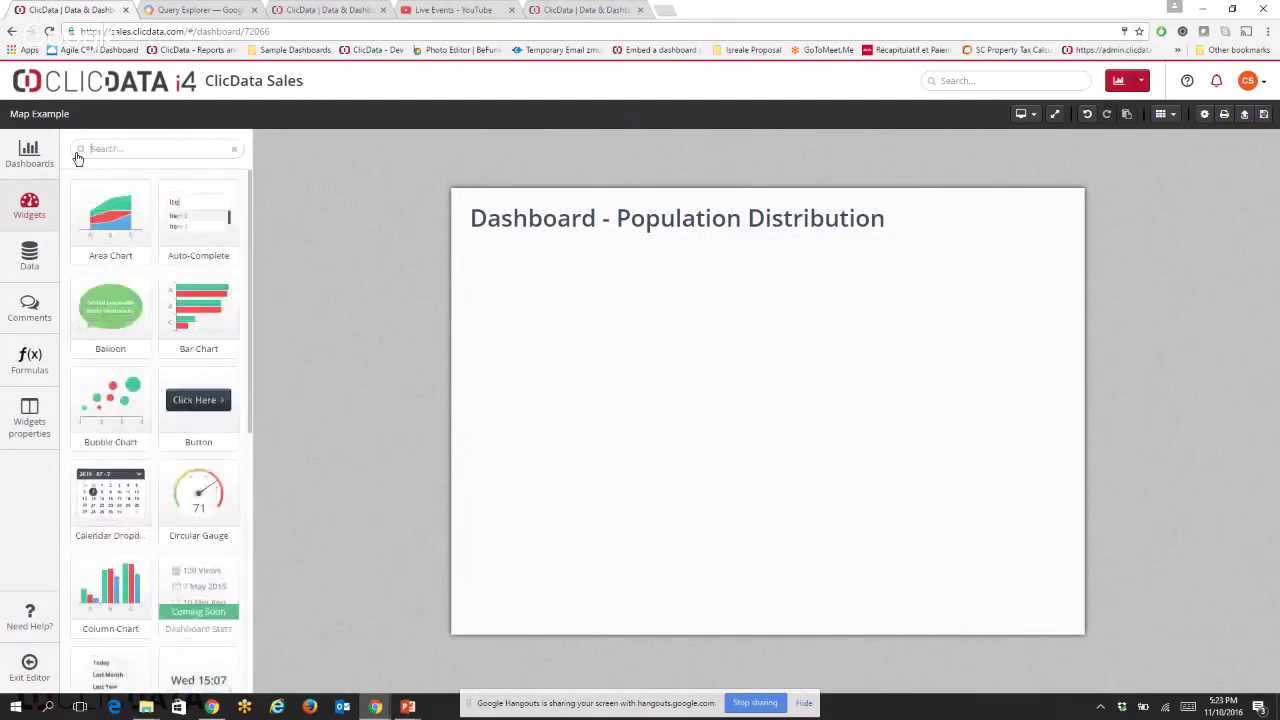
text(im)
drag(198, 213, 1016, 237)
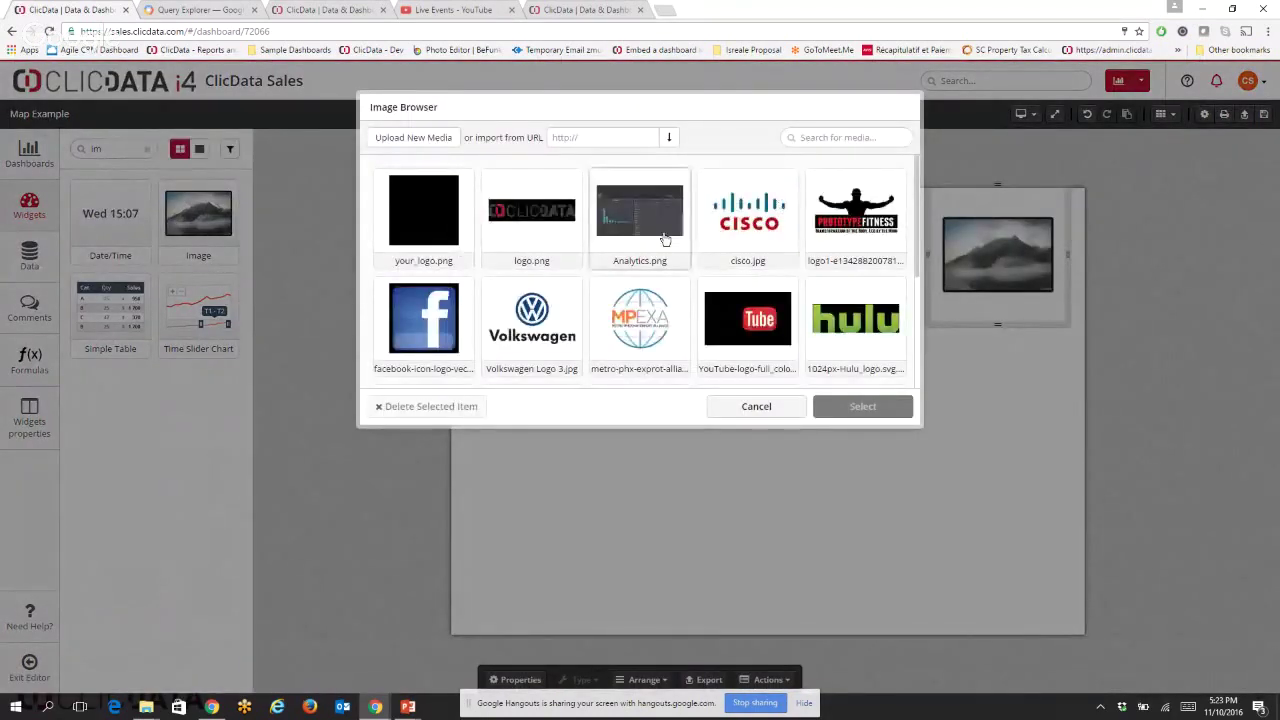
scroll(605, 260, down, 3)
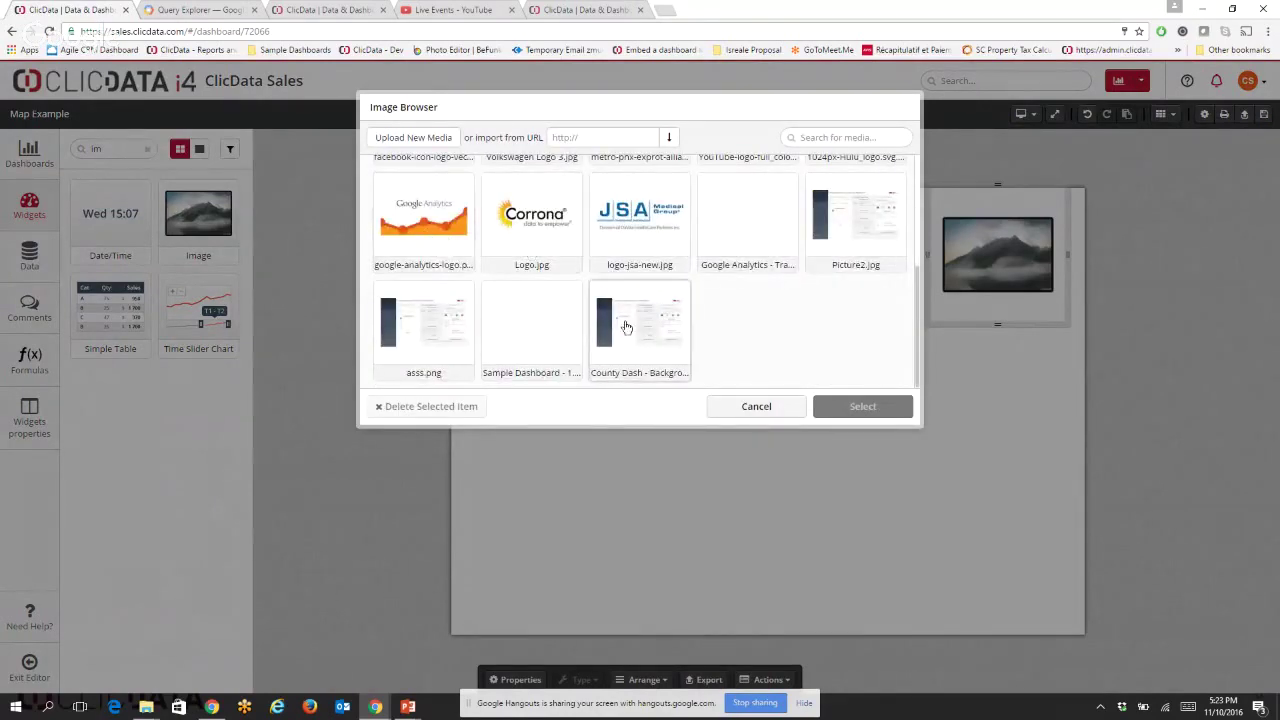
scroll(660, 330, up, 4)
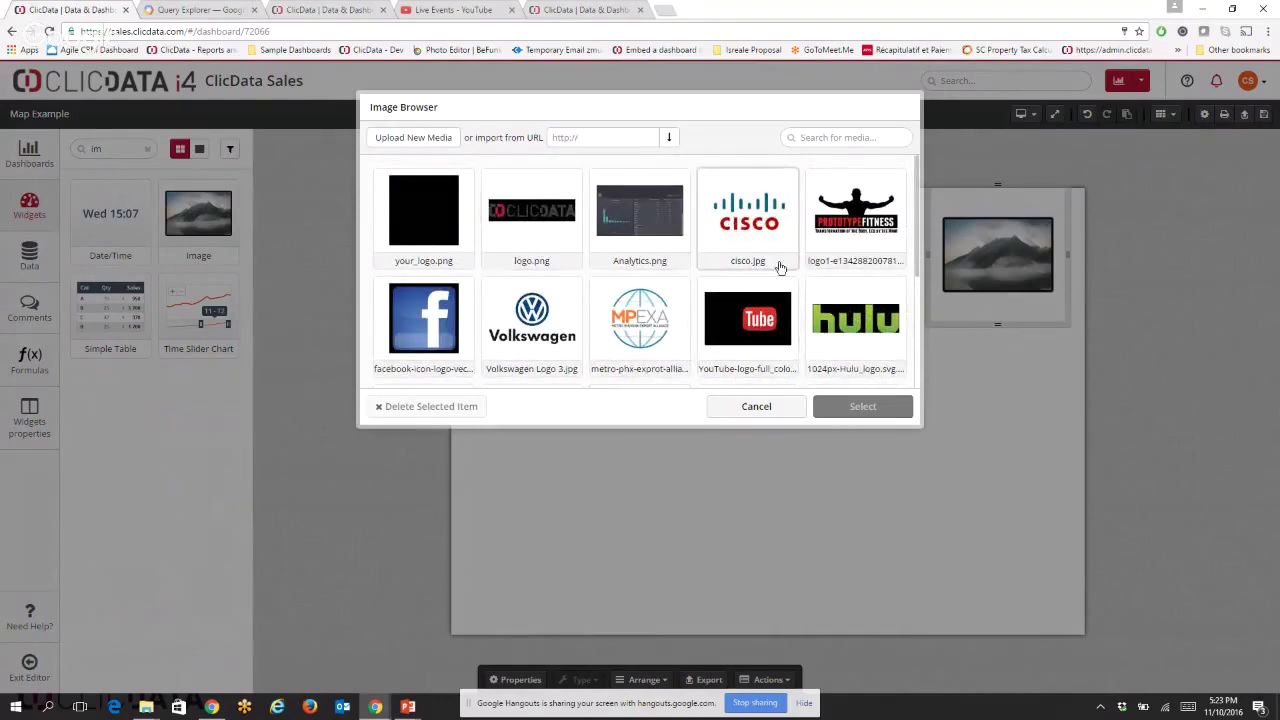
click(772, 412)
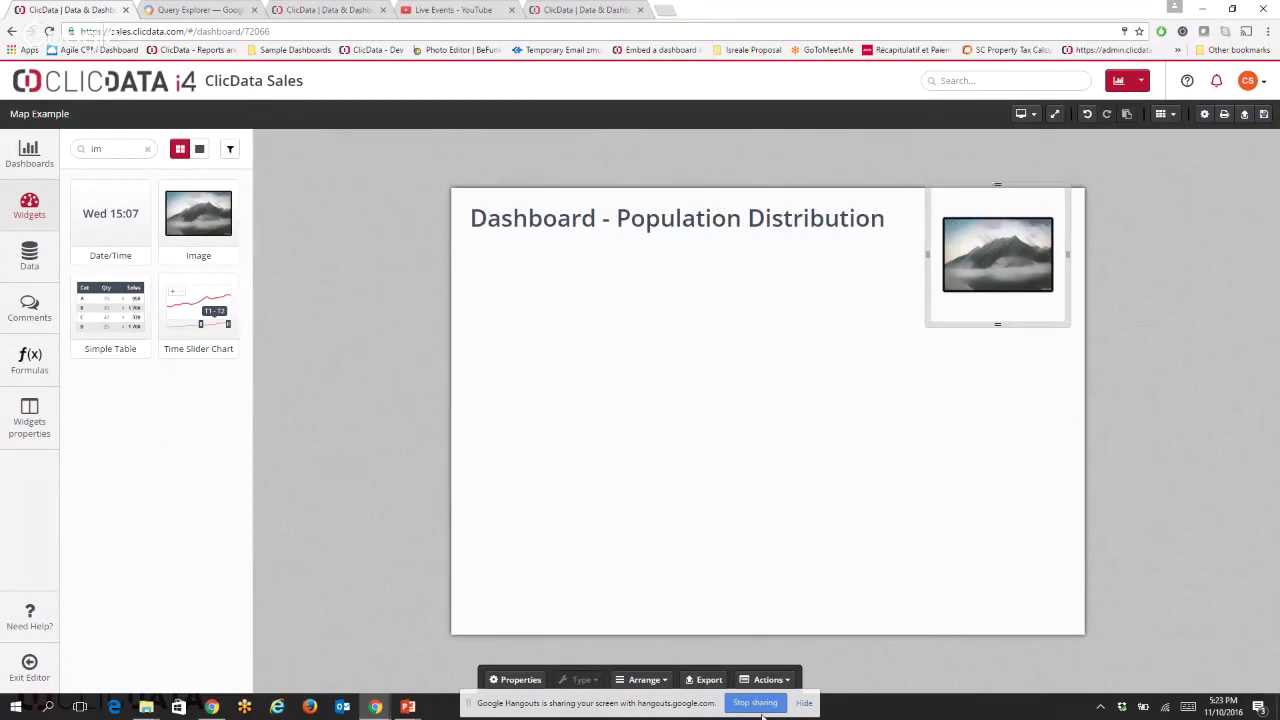
click(768, 679)
click(735, 645)
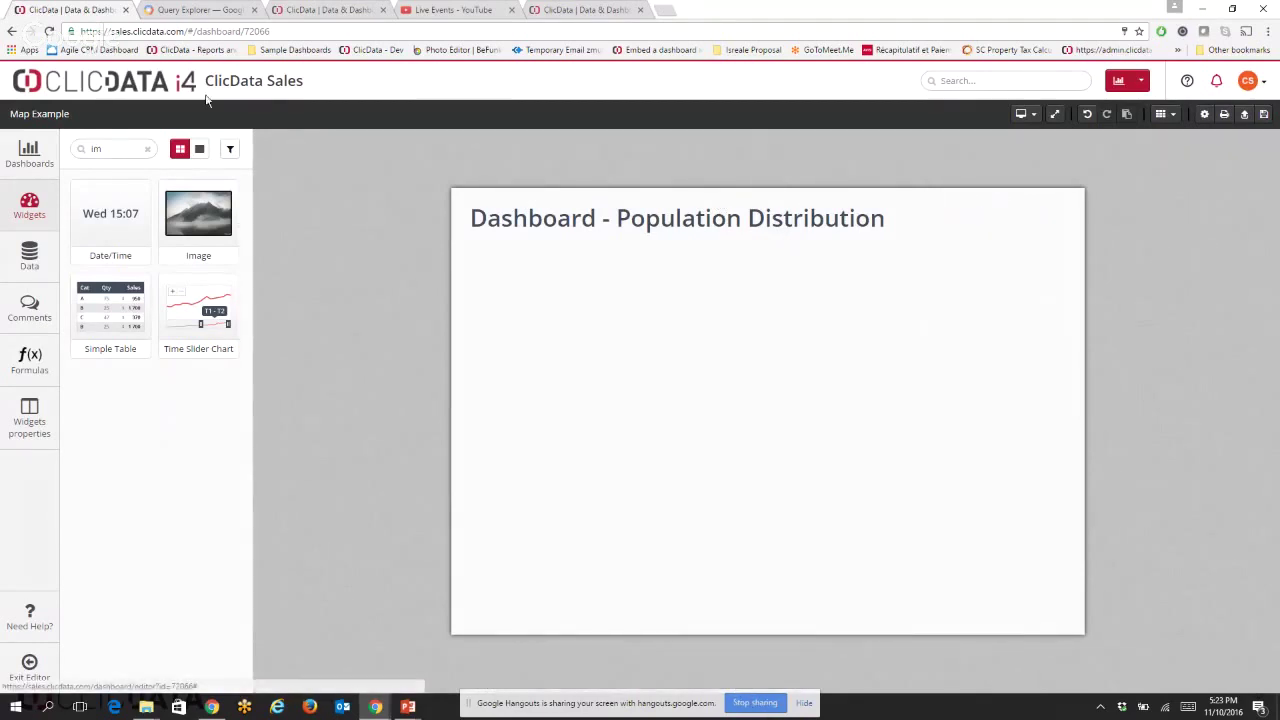
Find the Region Map widget and place it on the dashboard canvas below the title.
click(79, 152)
key(BackSpace)
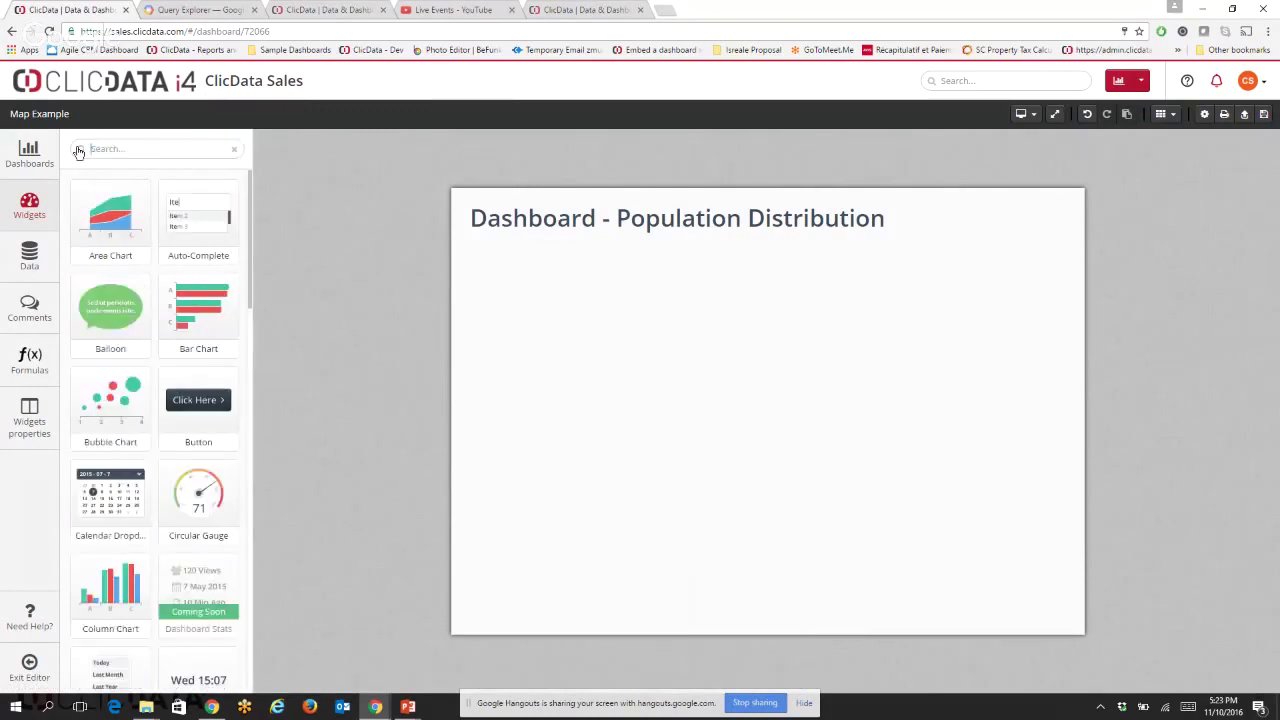
text(regio)
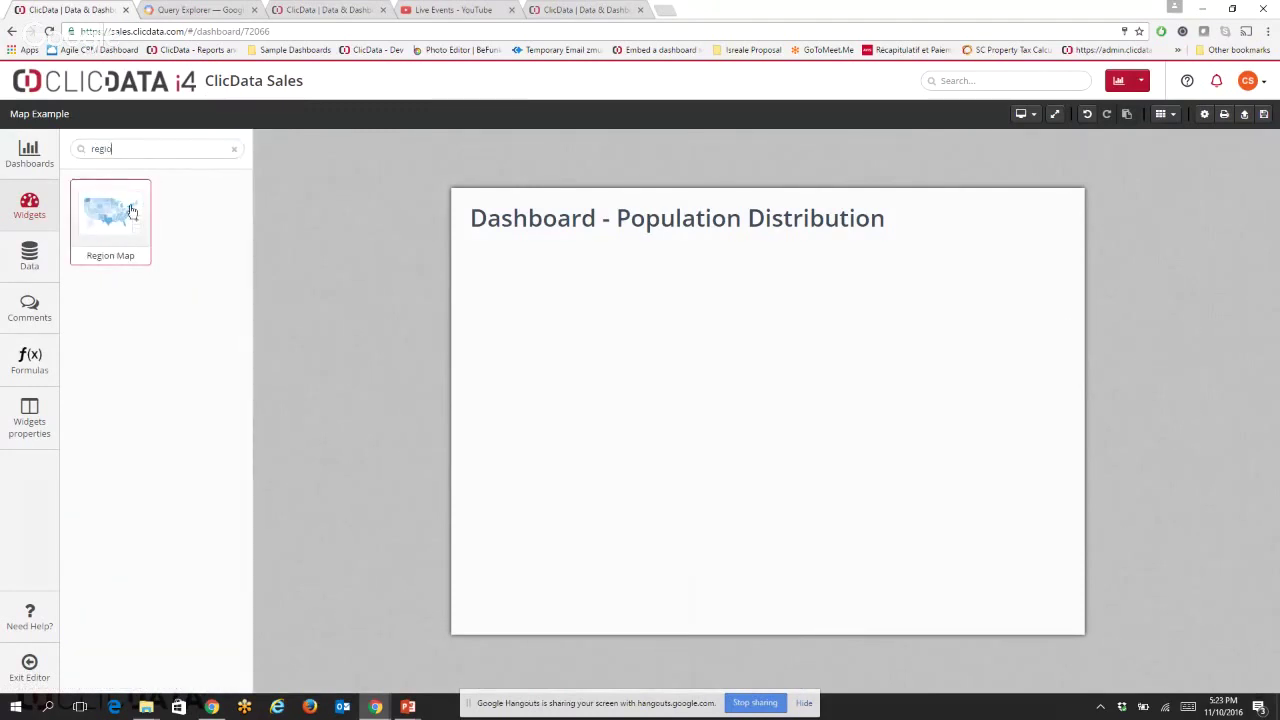
drag(128, 210, 673, 408)
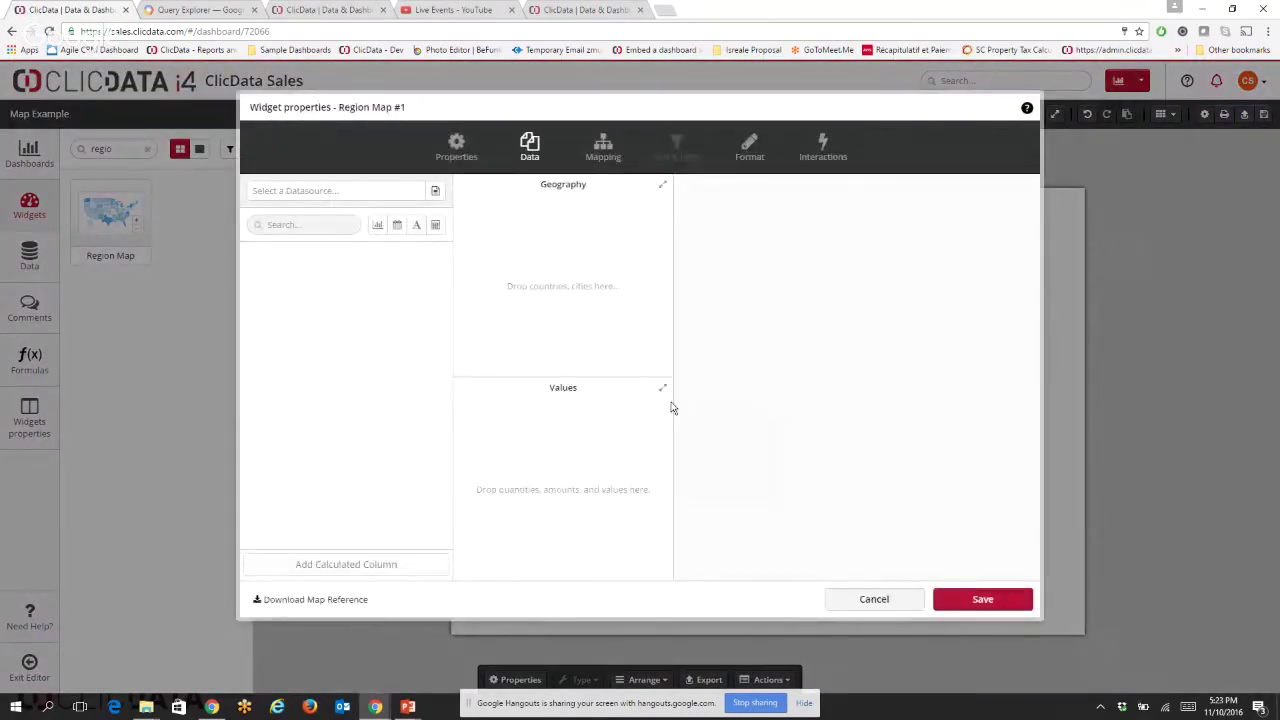
Select the continents data table as the data source of the region map.
click(437, 191)
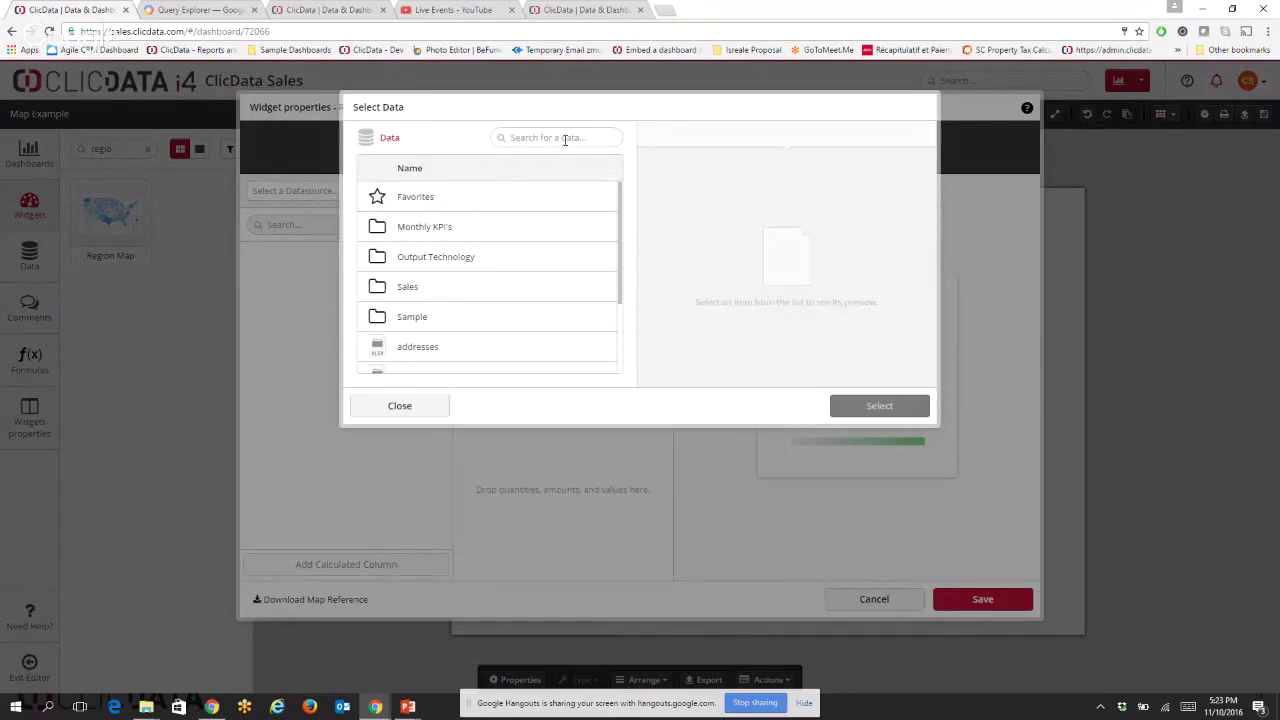
scroll(557, 277, down, 4)
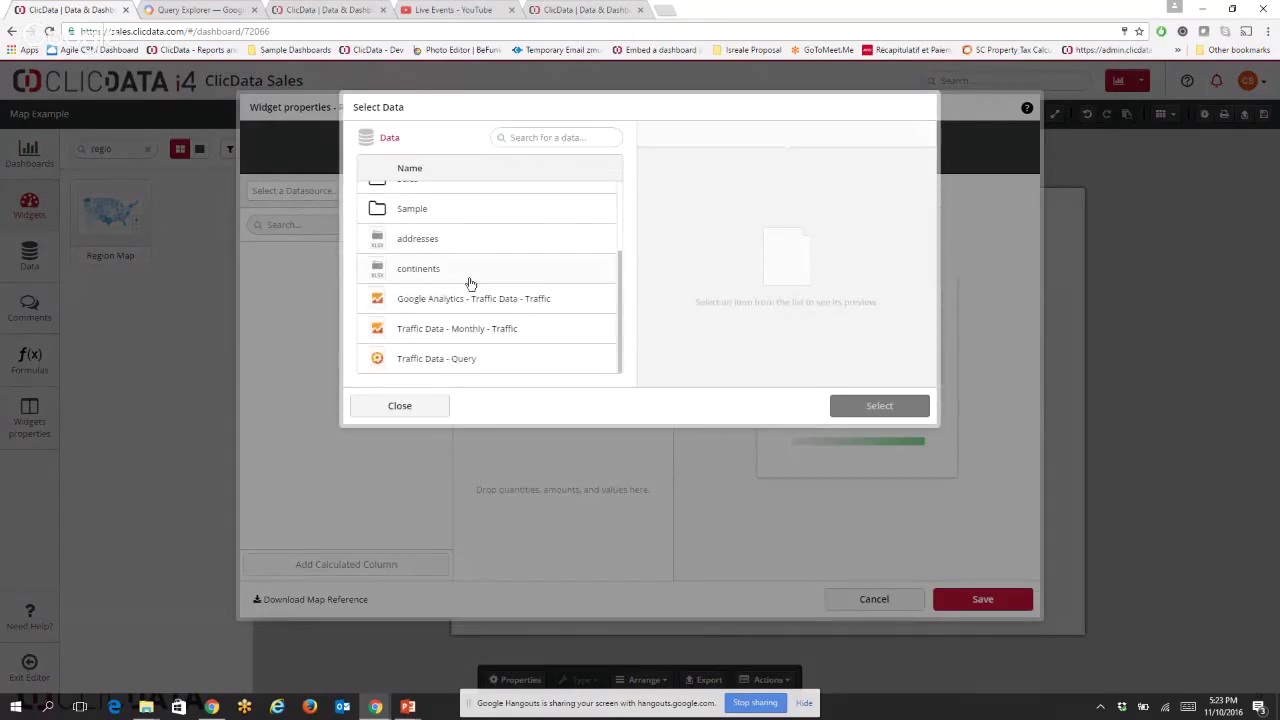
click(472, 280)
click(882, 408)
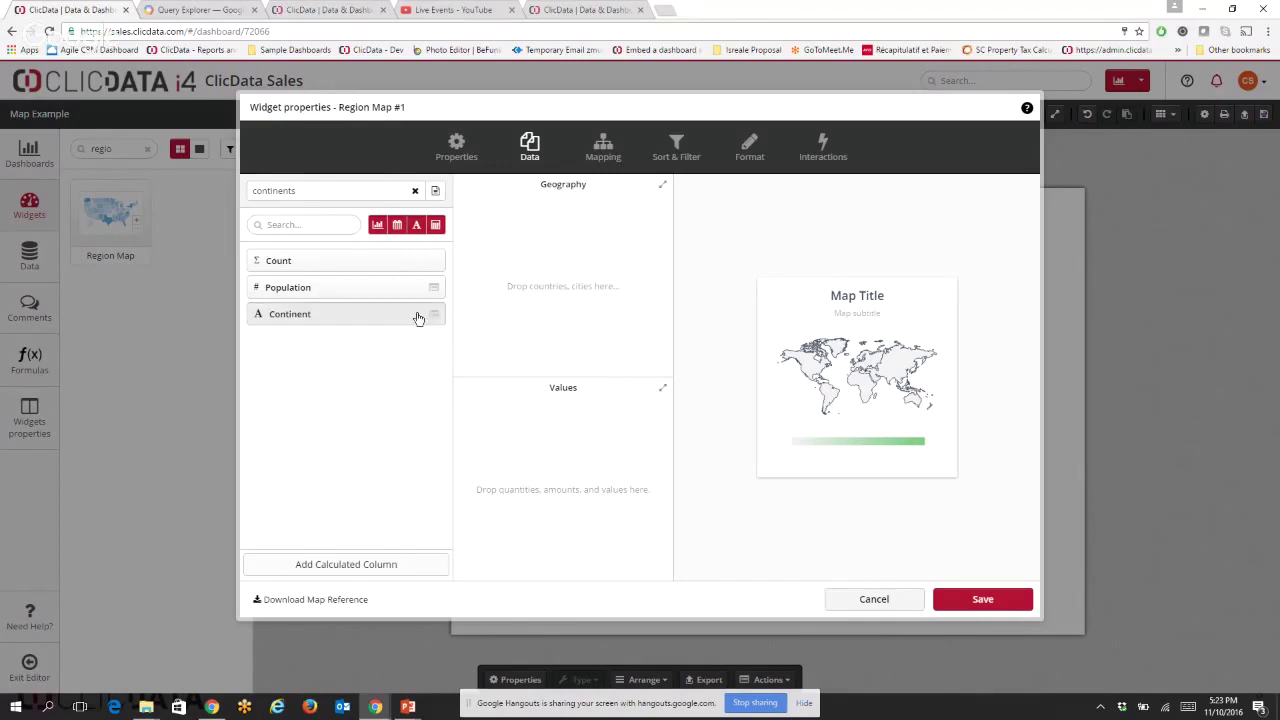
Preview the Continent values, assign Continent as the map's geography and Population as its values, and save the widget.
click(433, 314)
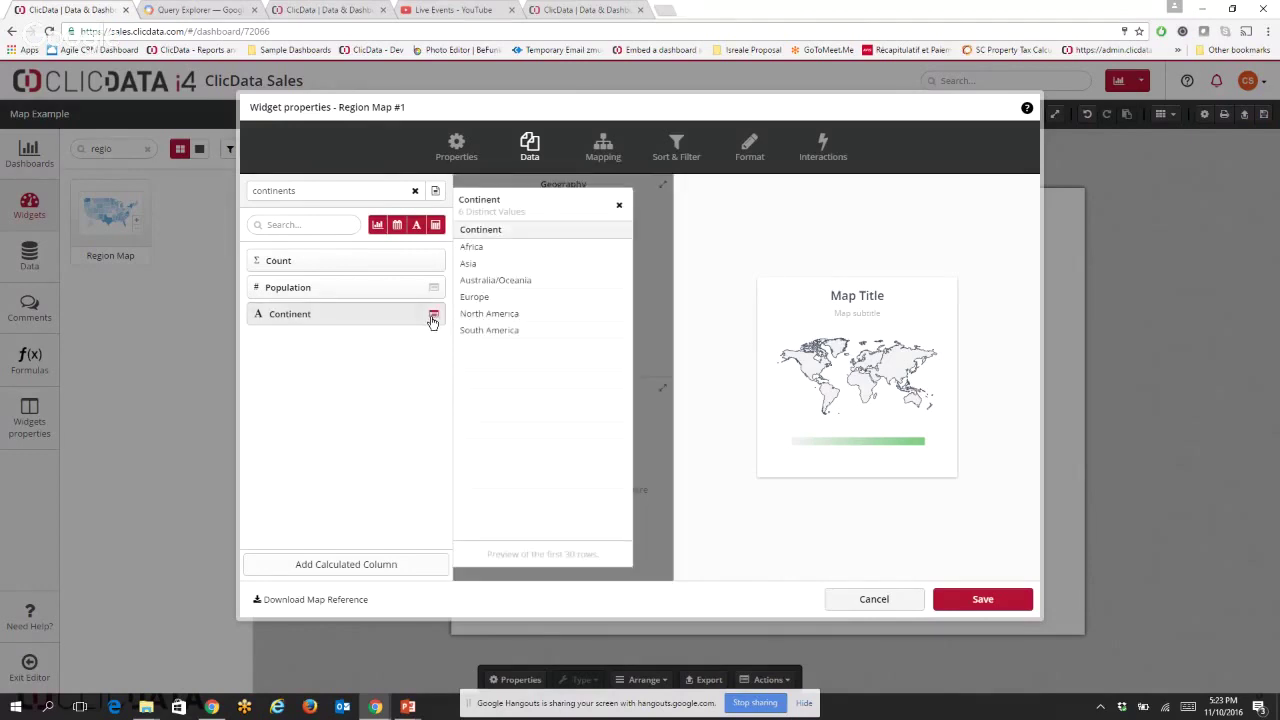
click(618, 205)
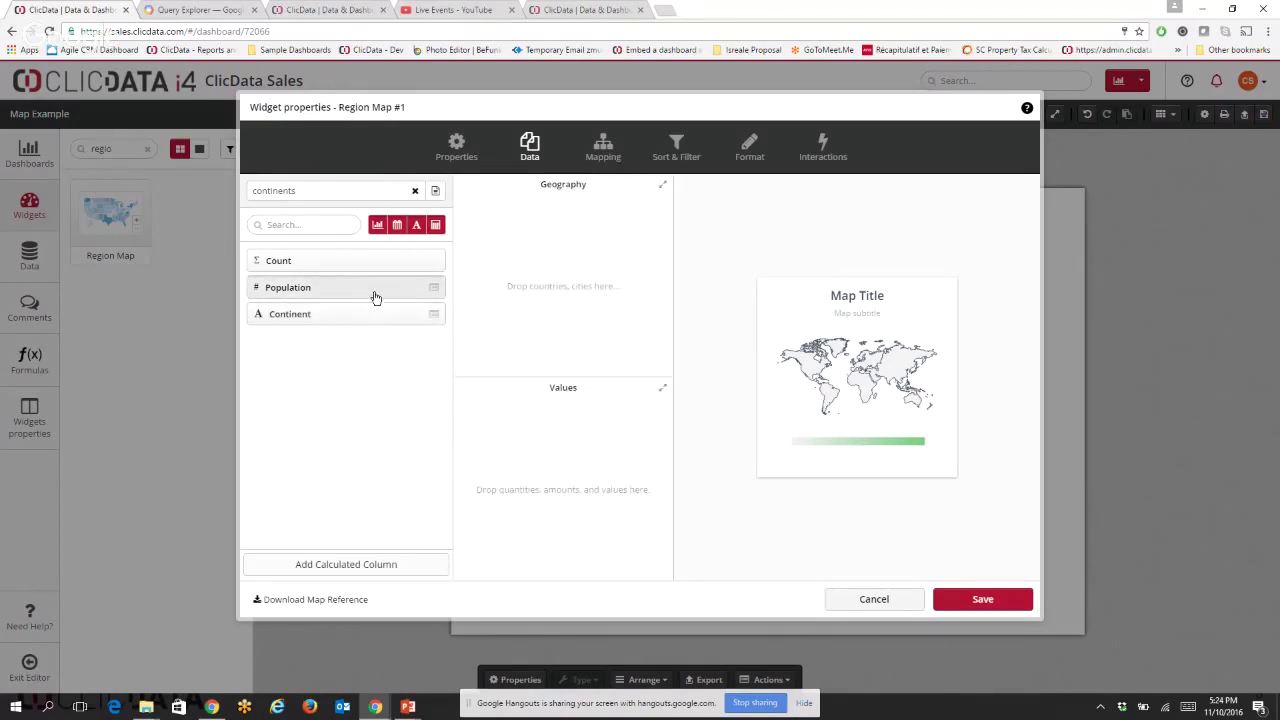
drag(343, 320, 503, 260)
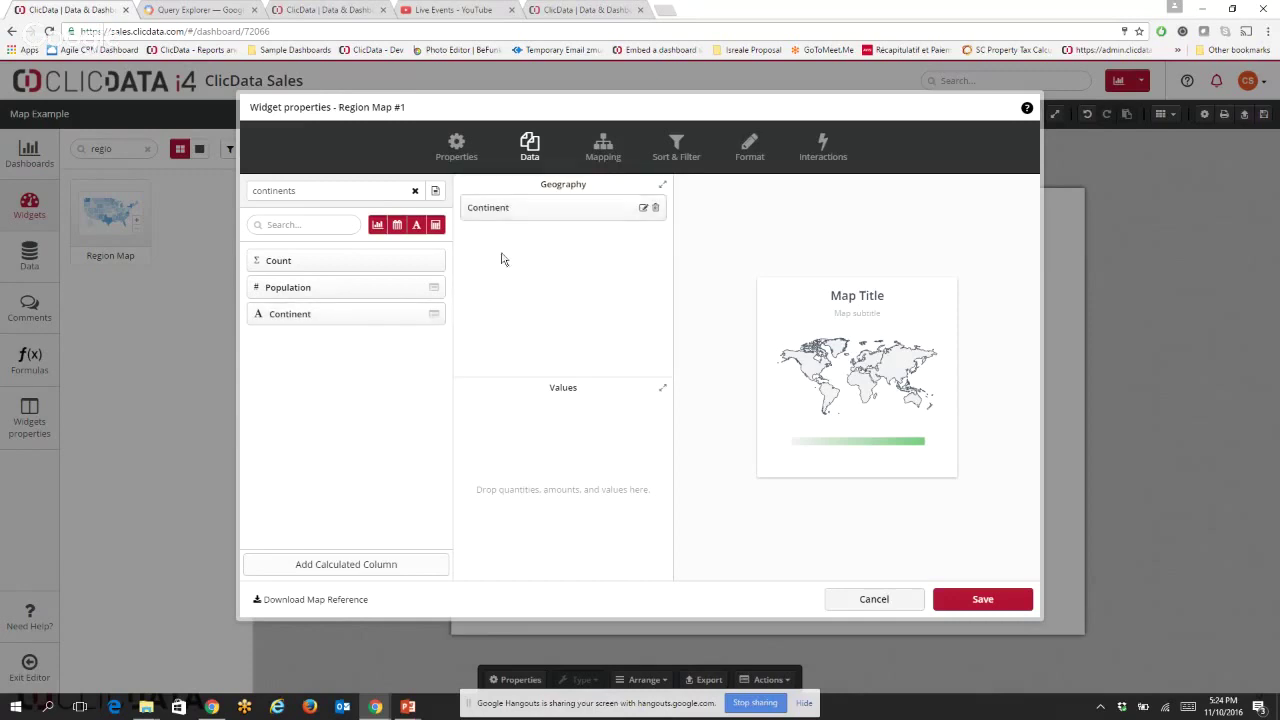
drag(351, 294, 492, 423)
mouse_move(903, 371)
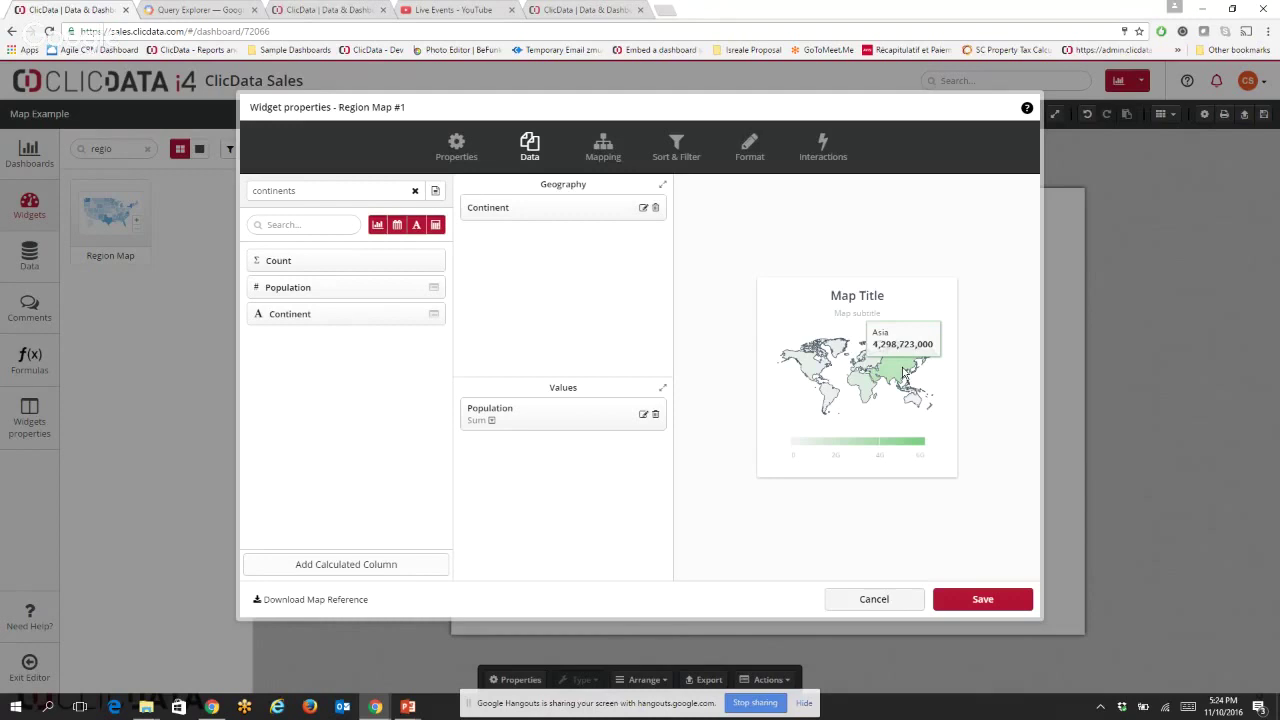
mouse_move(812, 371)
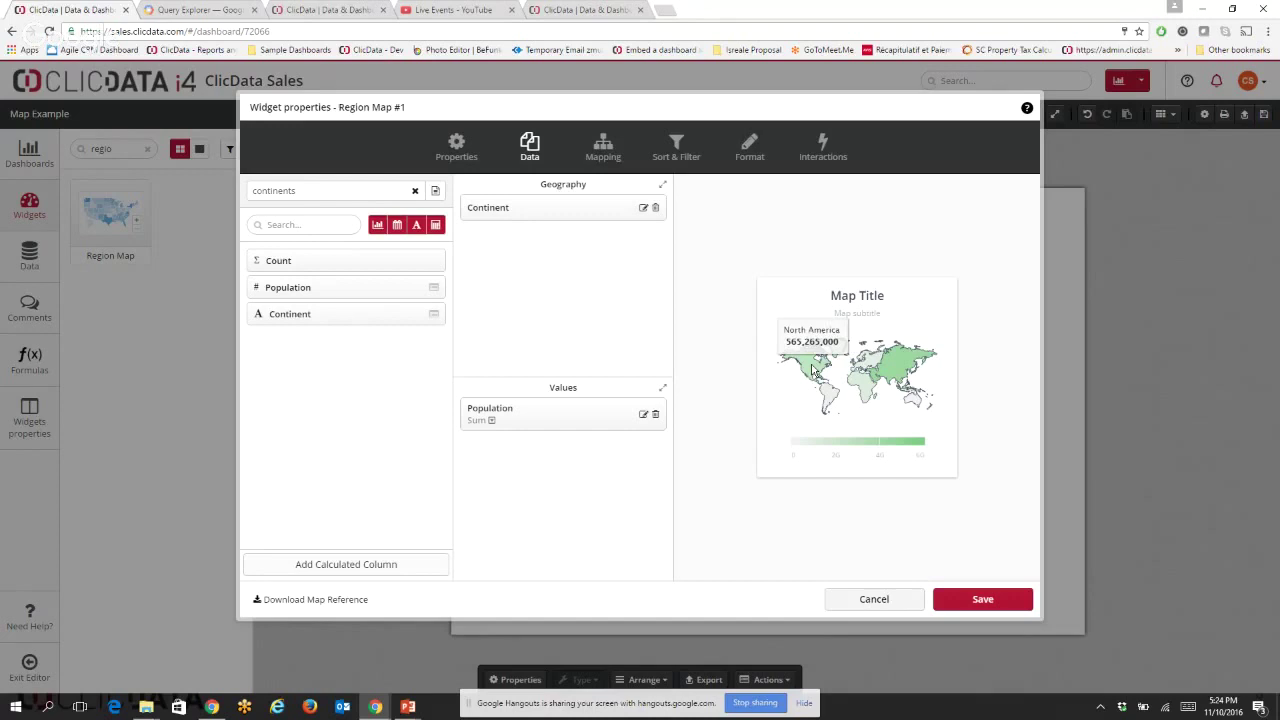
click(998, 605)
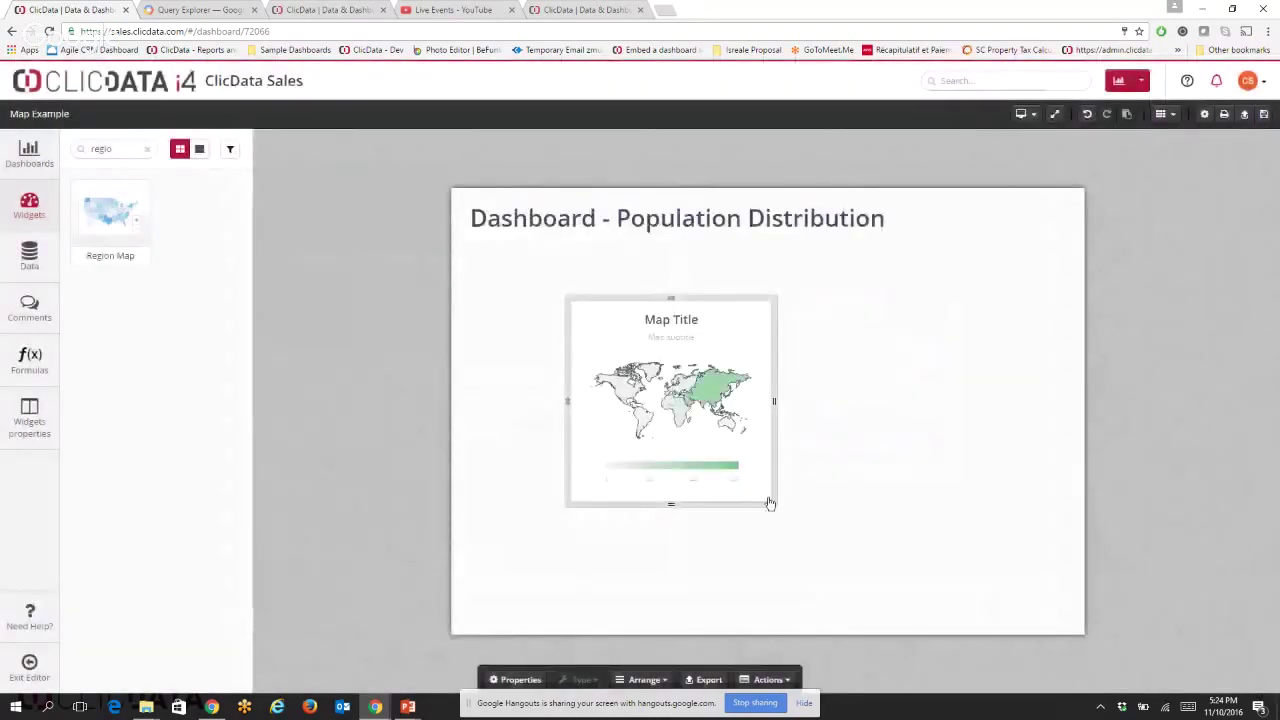
Enlarge the region map to fill the canvas area below the title, leaving a small margin at the lower edge.
drag(769, 501, 1060, 624)
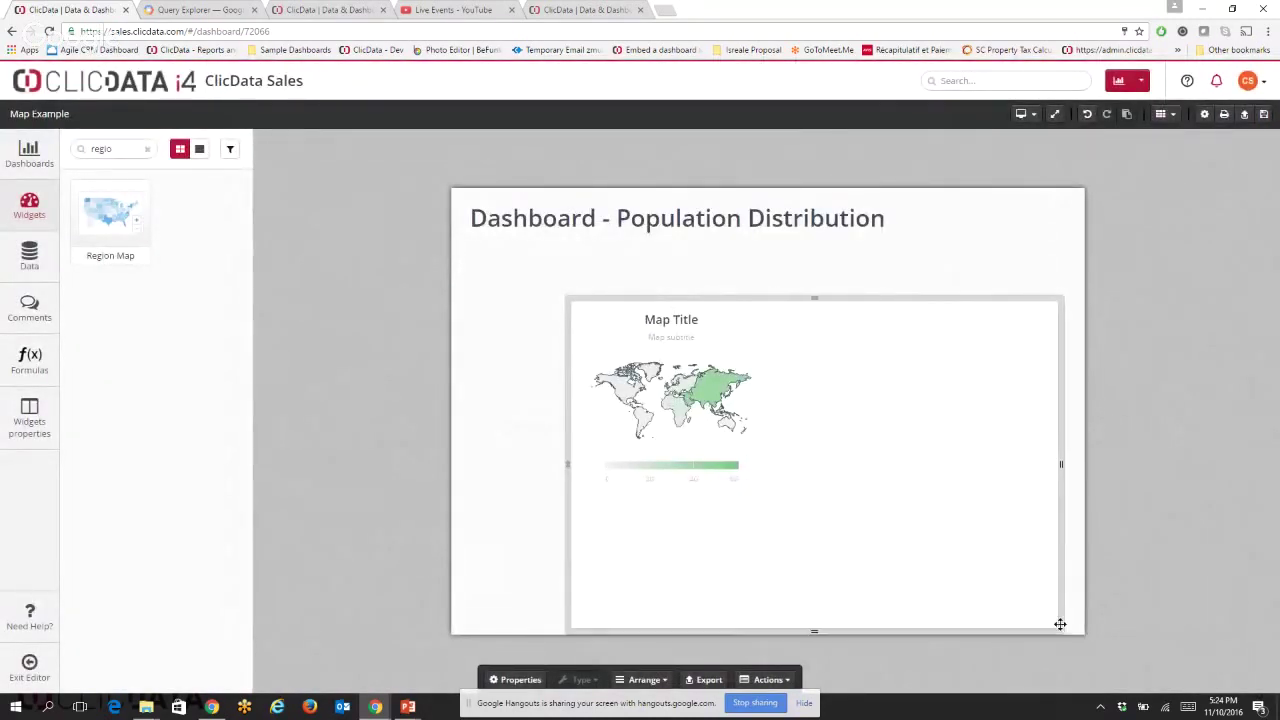
drag(566, 297, 486, 243)
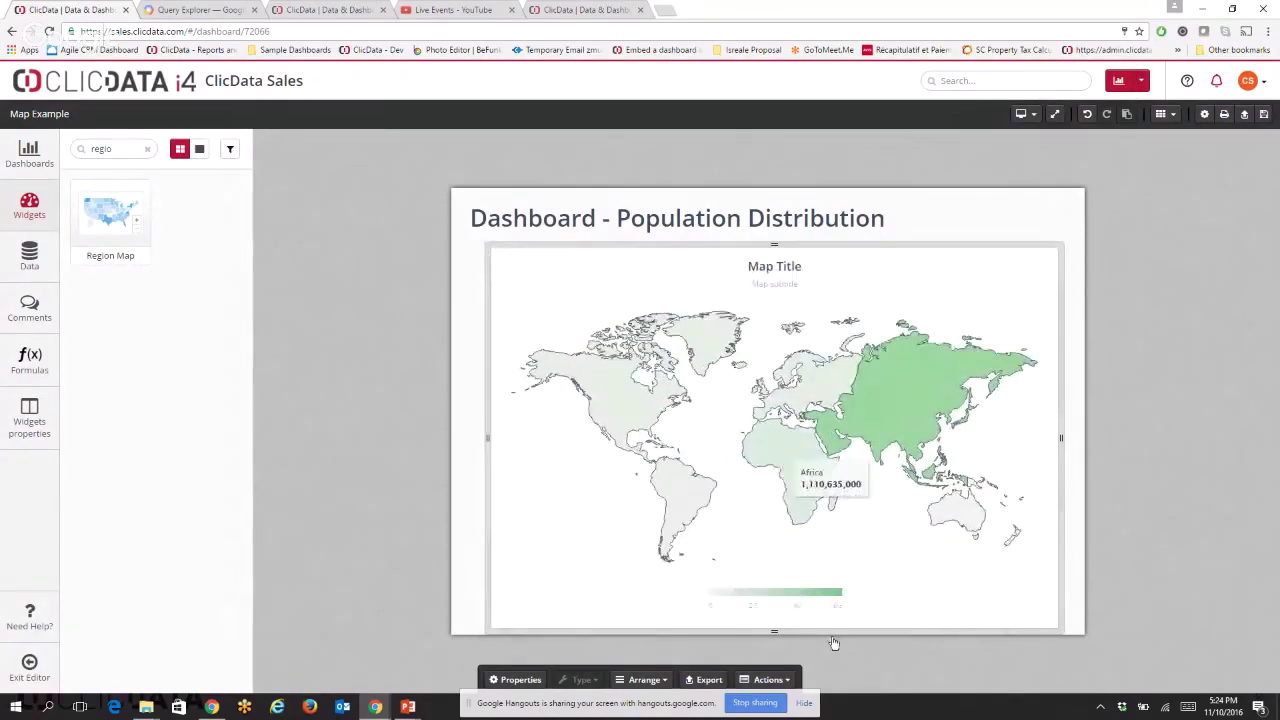
drag(775, 632, 778, 618)
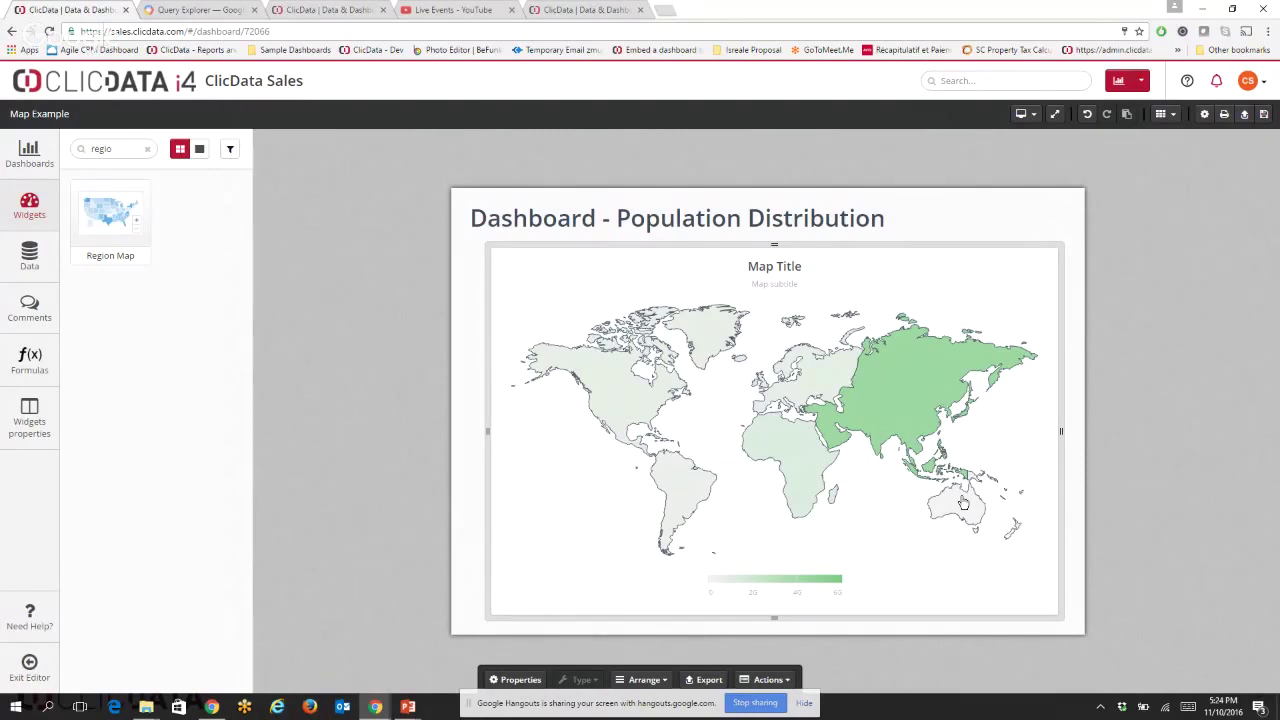
Download the region map's reference file, open it in Excel and widen the name column to read the region names.
click(519, 680)
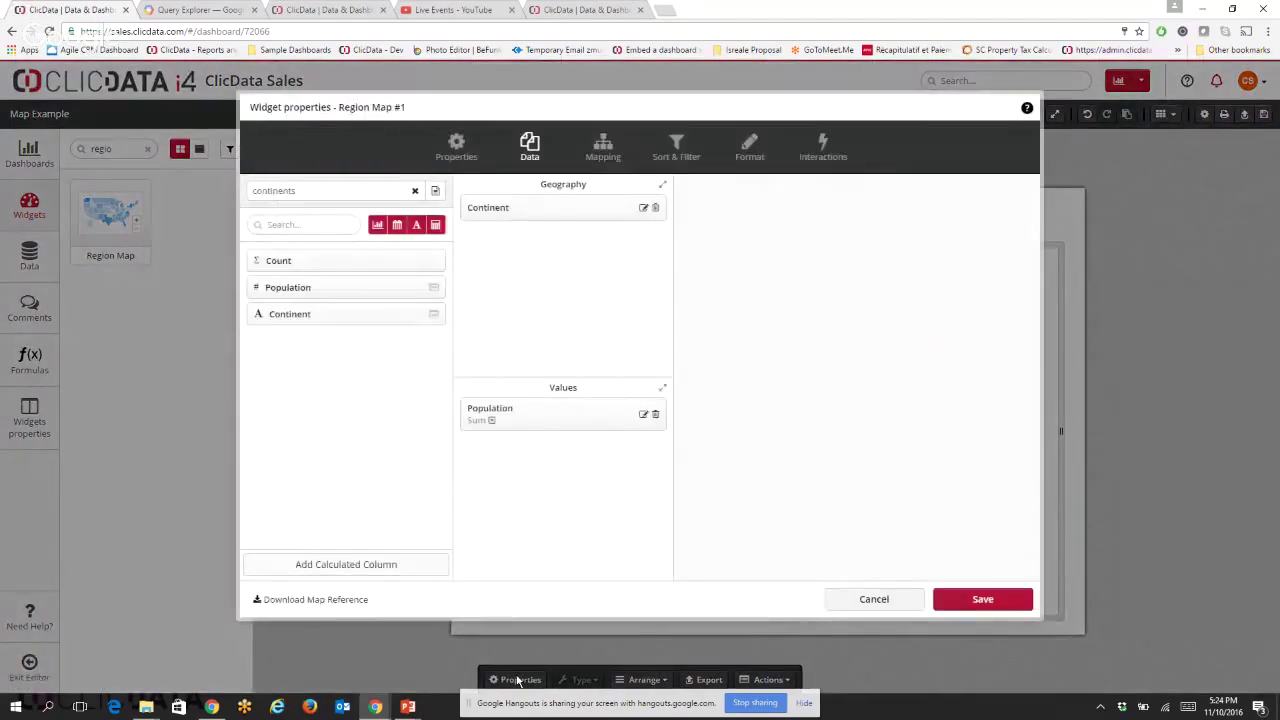
click(357, 603)
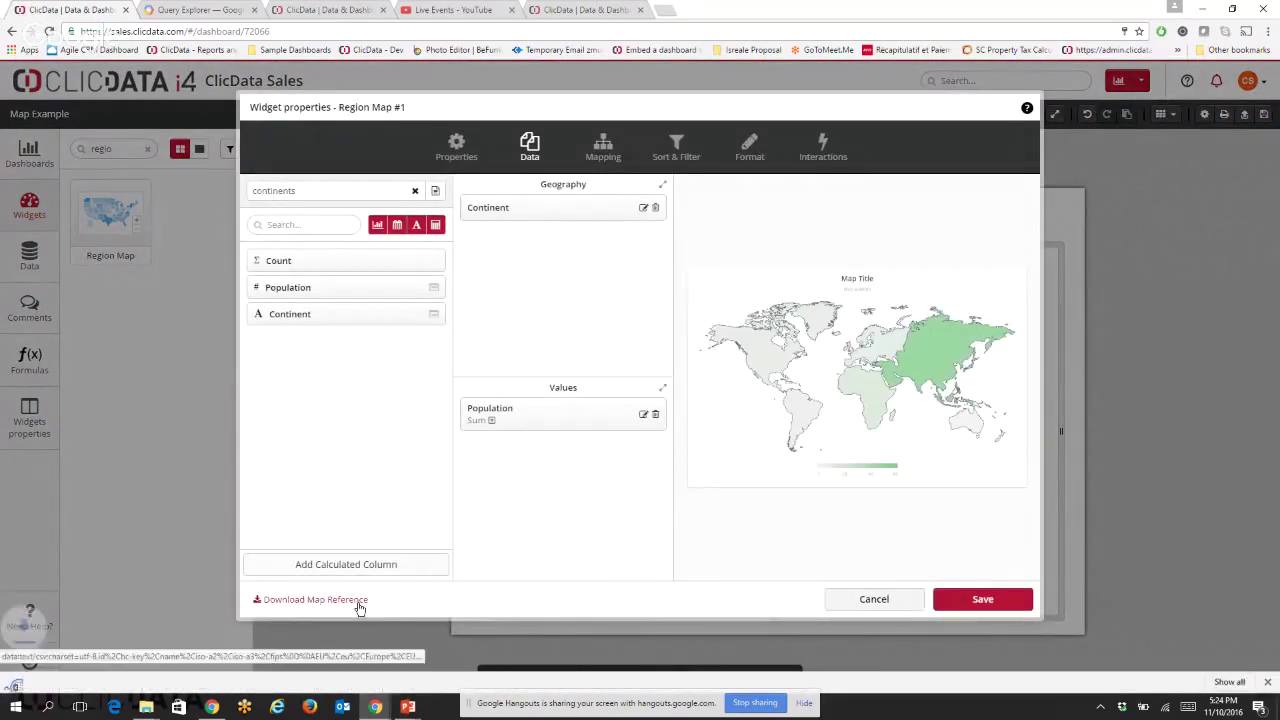
click(80, 678)
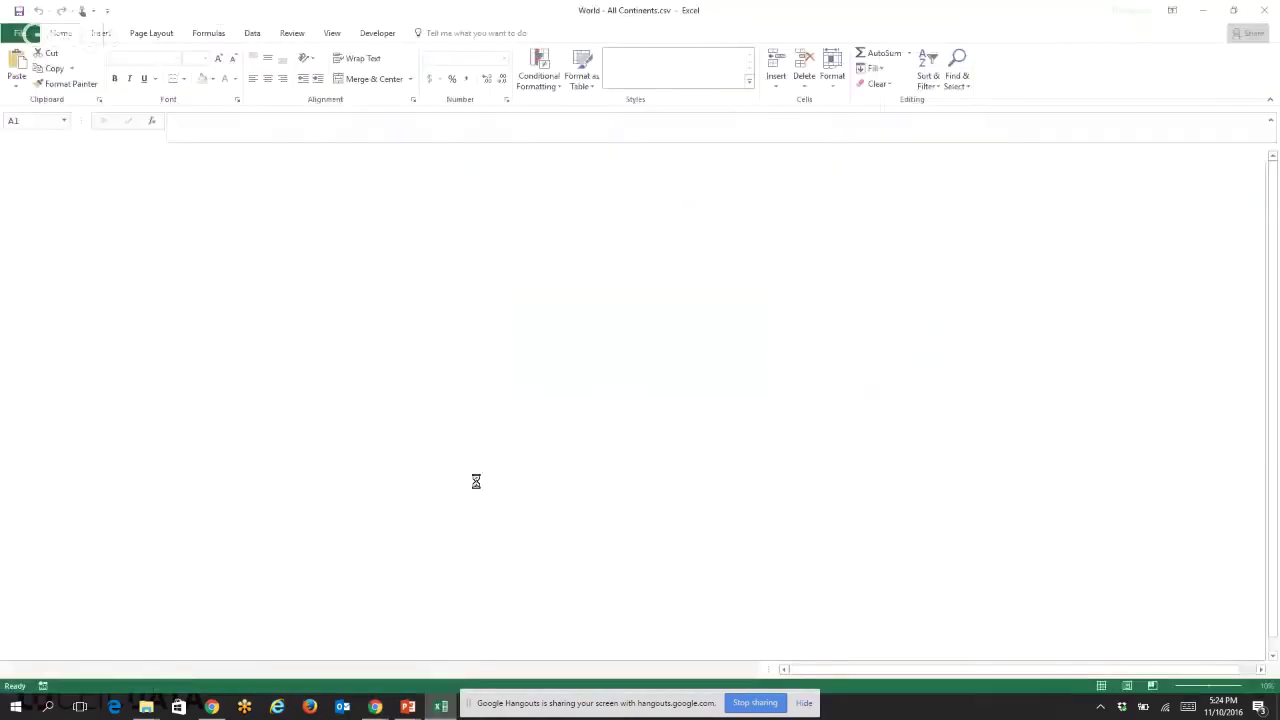
click(136, 175)
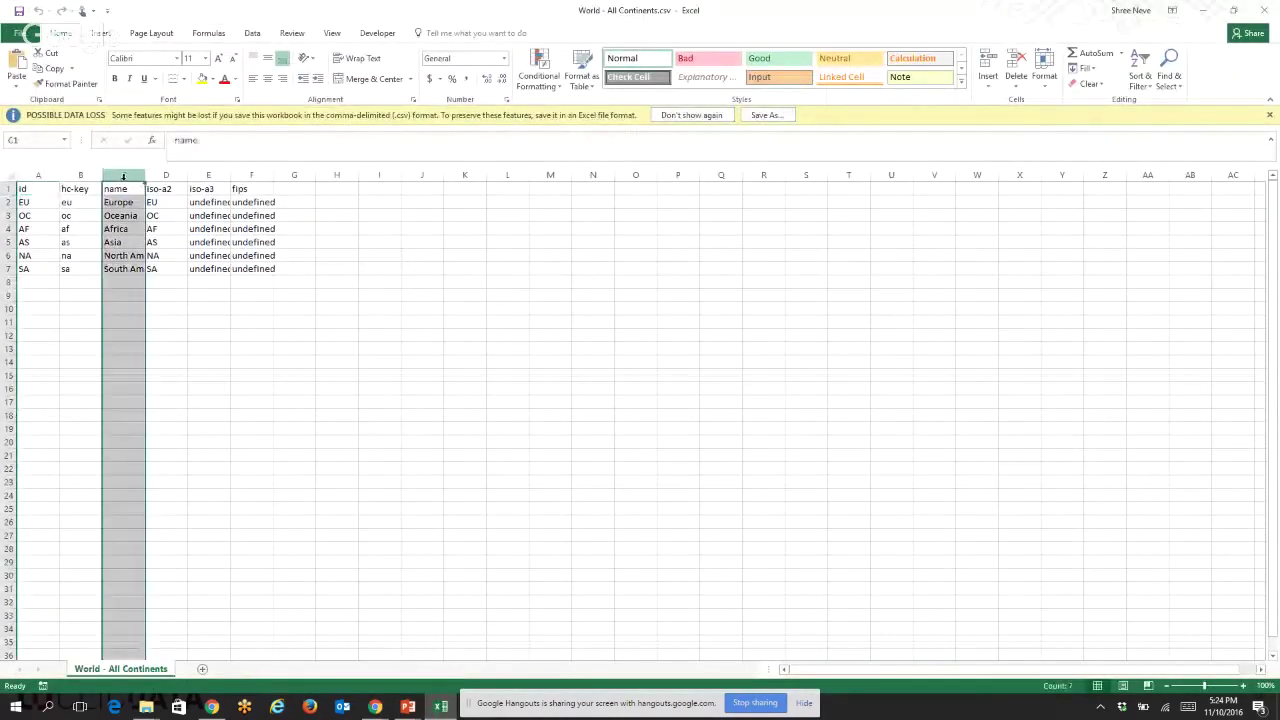
double_click(147, 175)
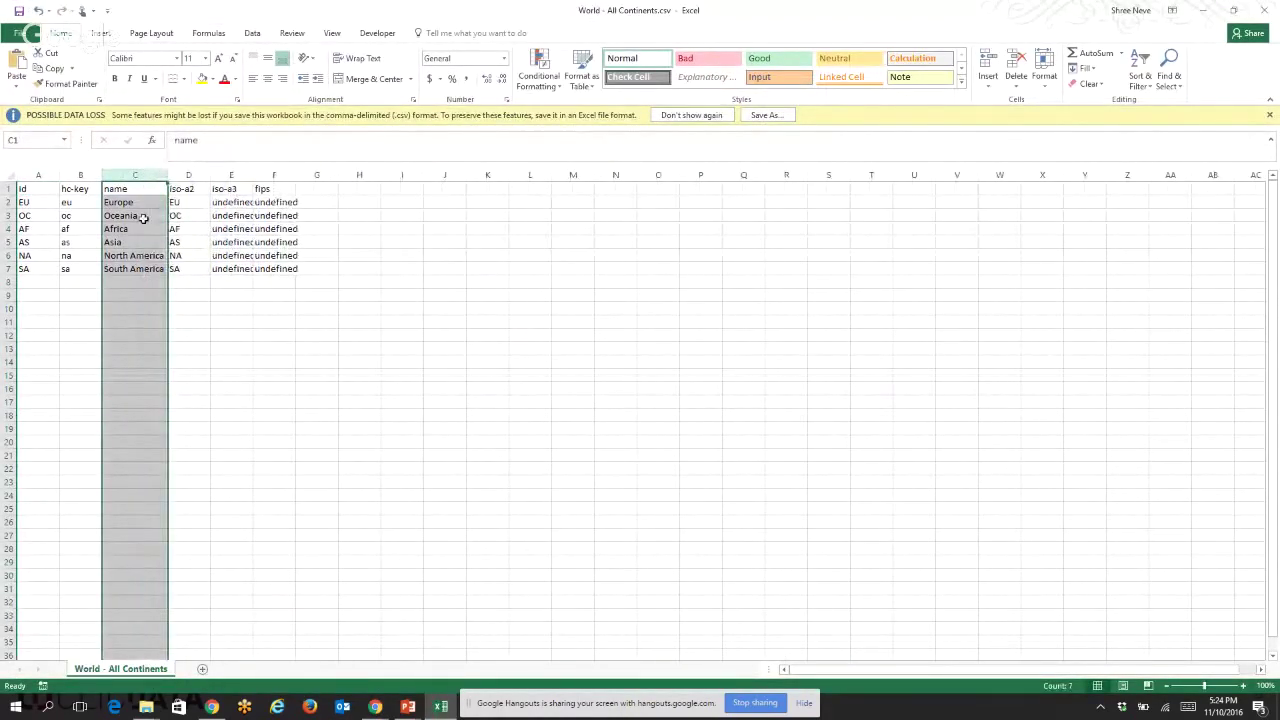
click(147, 218)
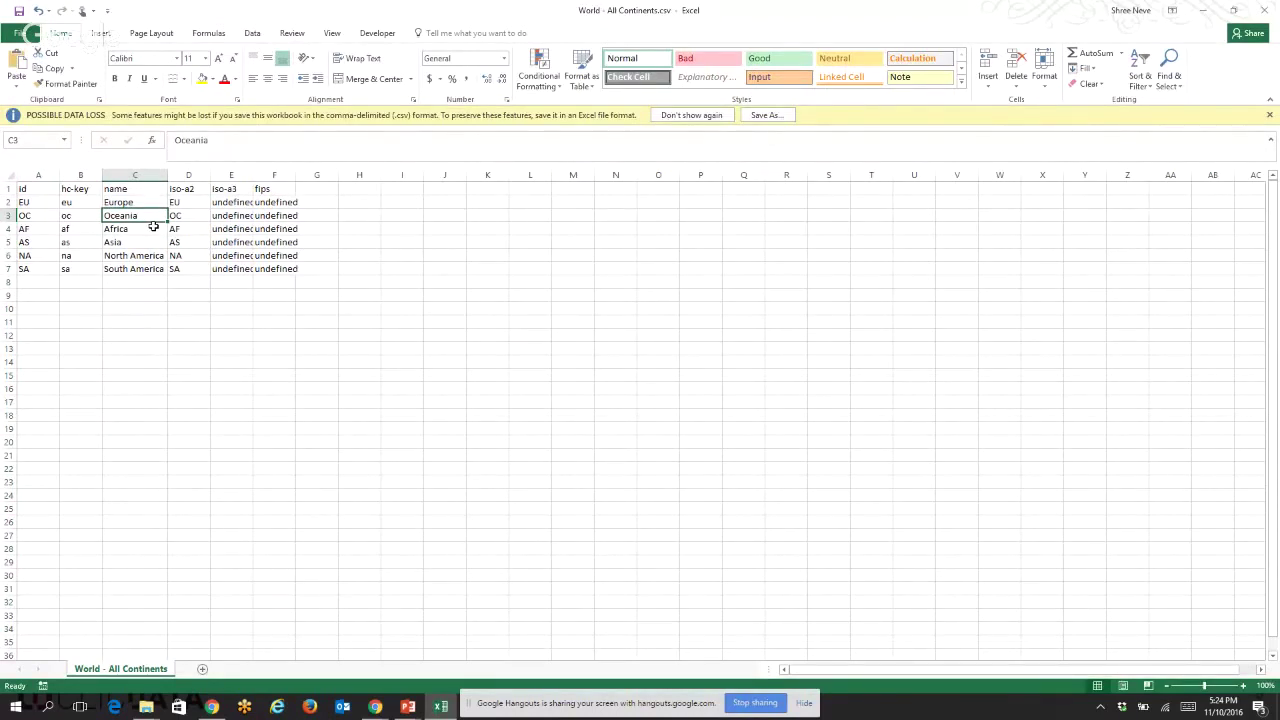
Switch back to ClicData and preview the distinct values of the Continent column in the region map's properties.
key(alt+Tab)
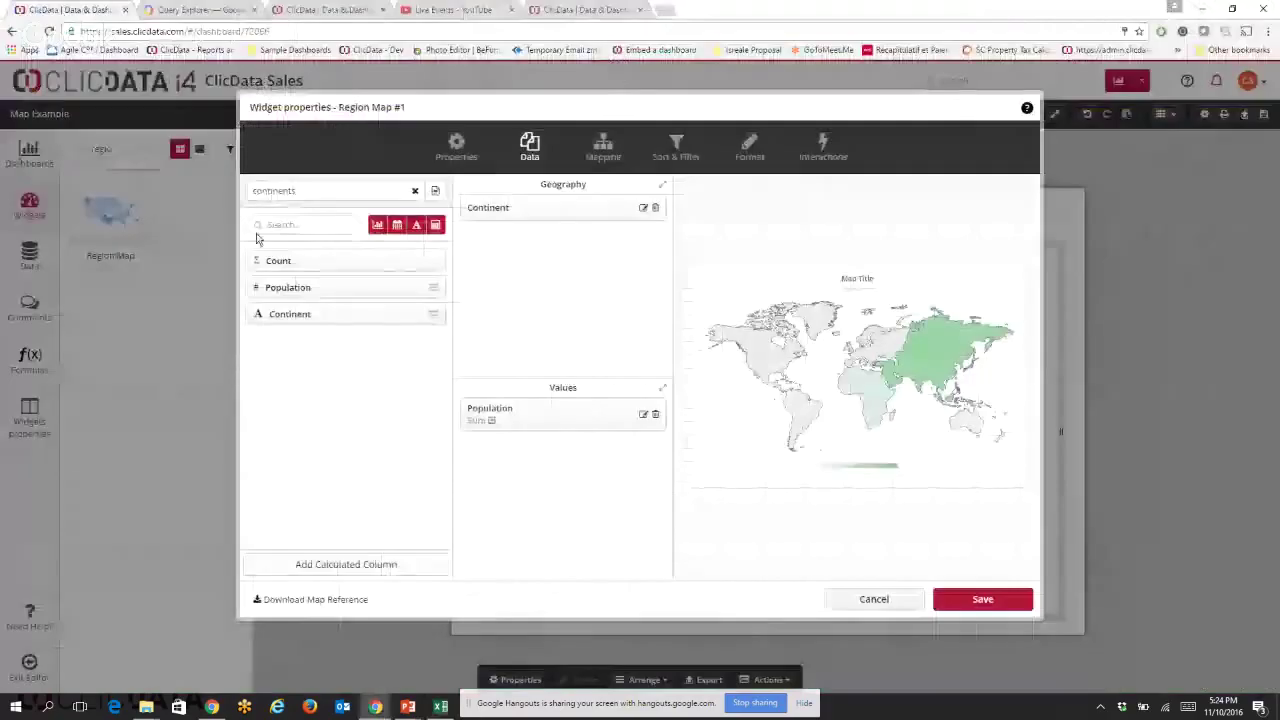
click(434, 316)
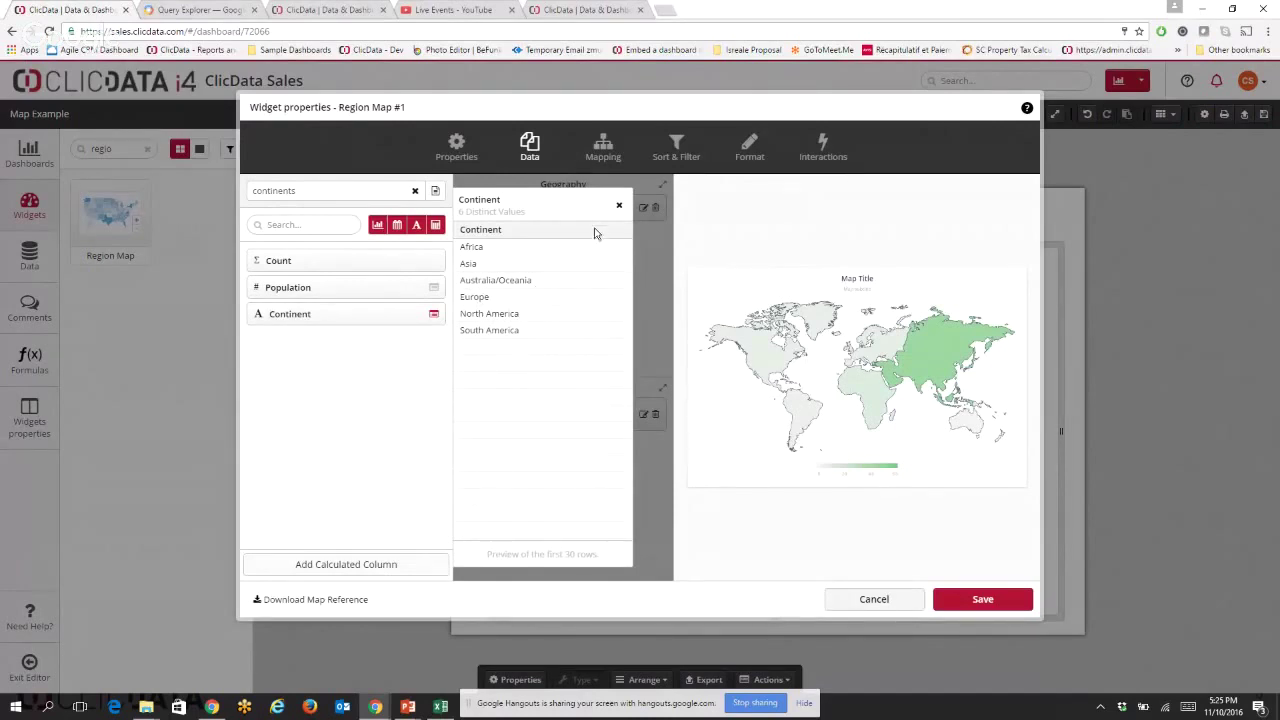
click(619, 205)
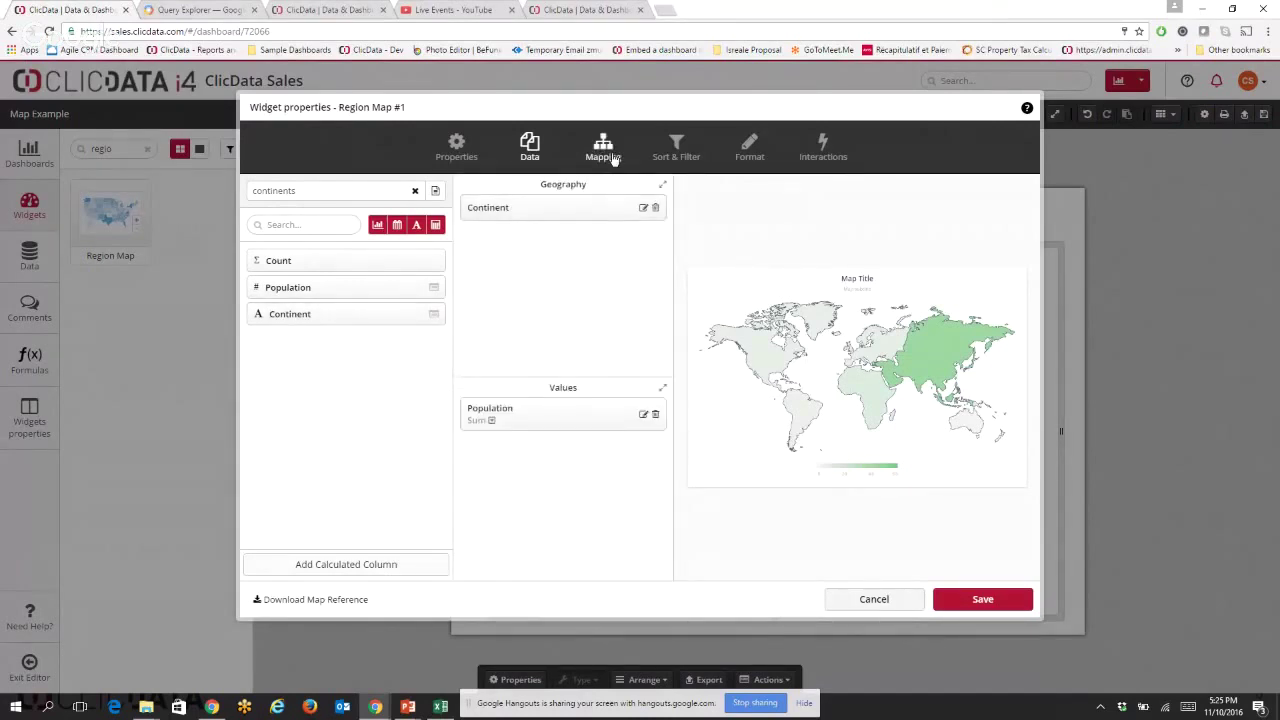
Match the unmatched Australia/Oceania entry to the Oceania (OC) area in the region map's mapping, and check it in the preview.
click(606, 150)
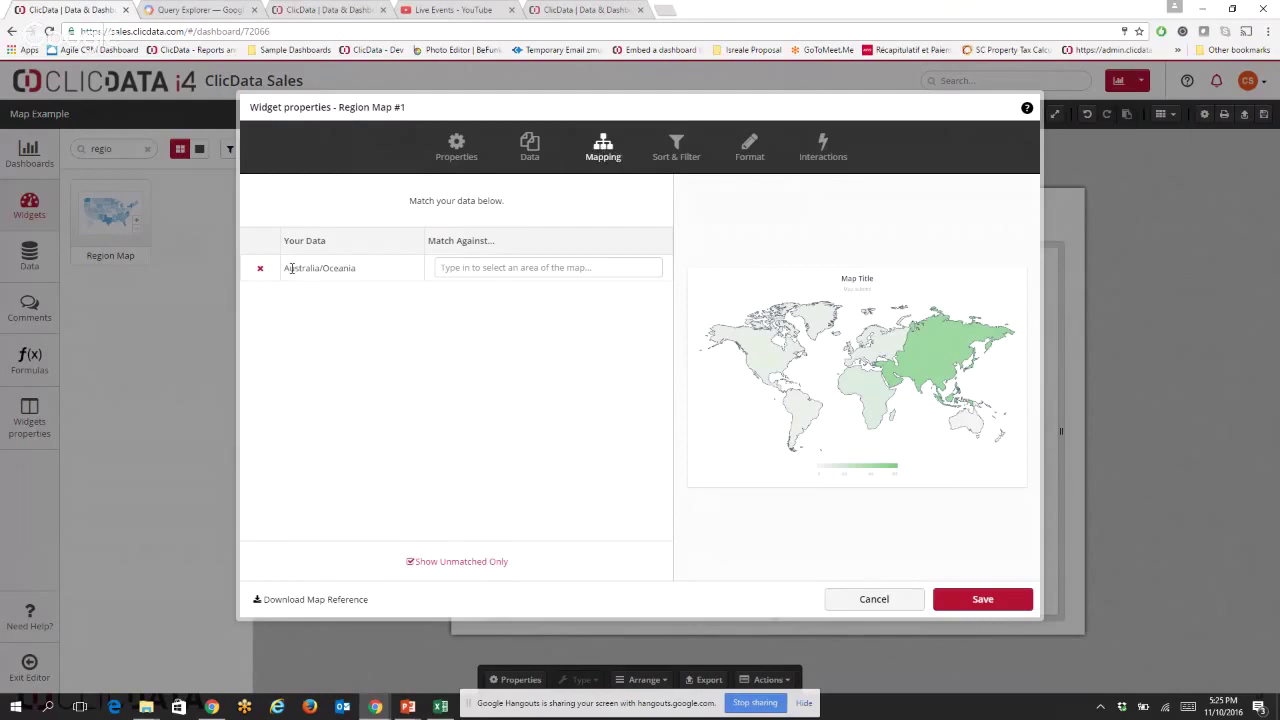
drag(285, 270, 352, 270)
click(516, 268)
text(oce)
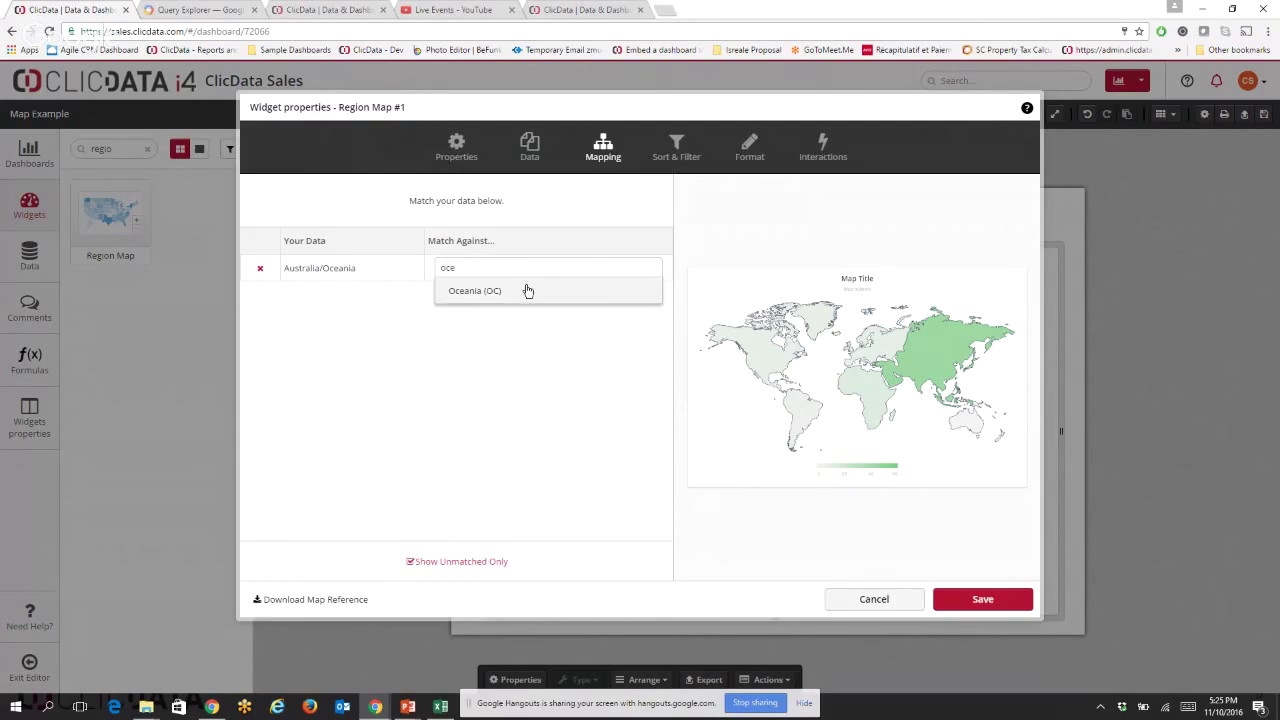
click(526, 290)
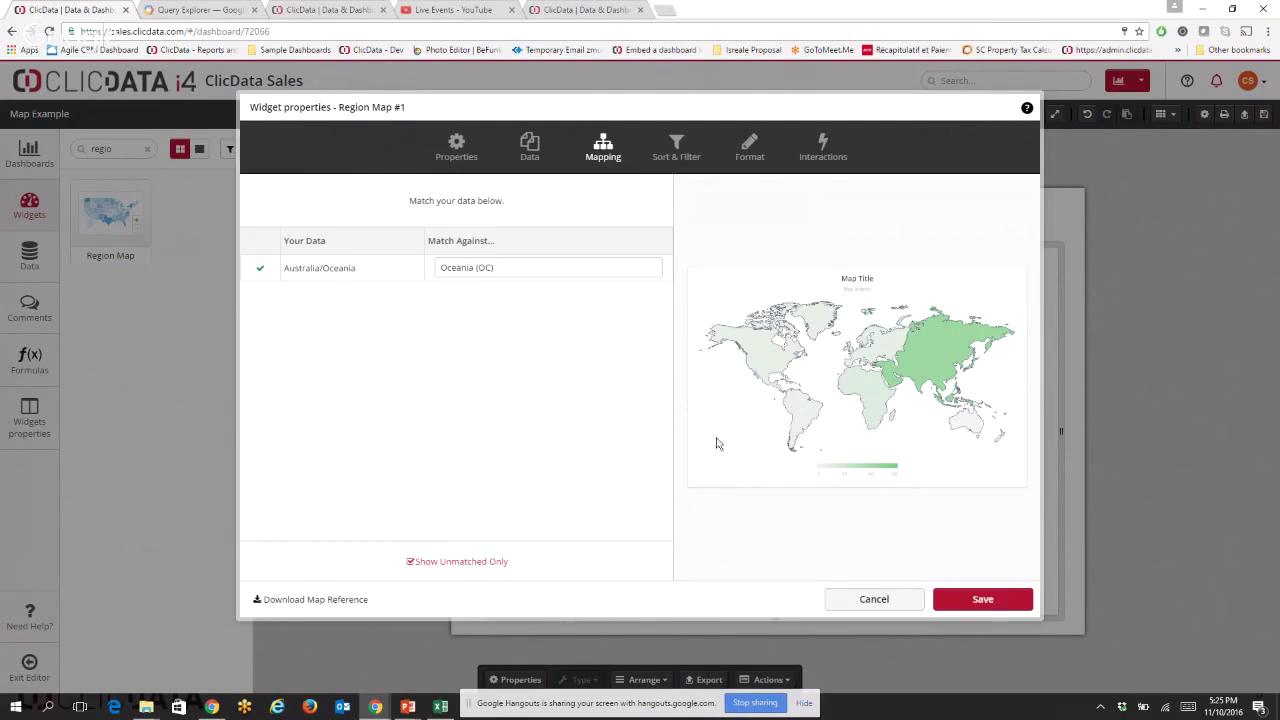
mouse_move(970, 426)
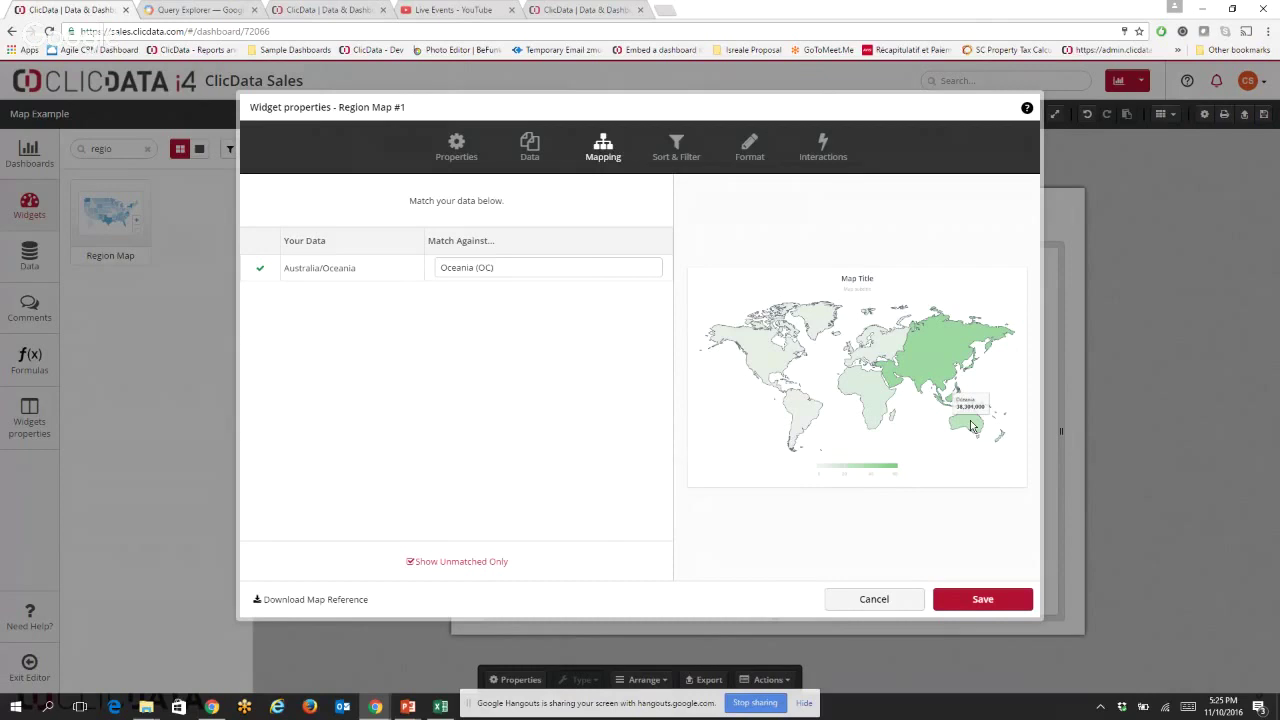
Set the map's title to "Population Distribution" and clear its subtitle.
click(745, 150)
drag(510, 210, 452, 208)
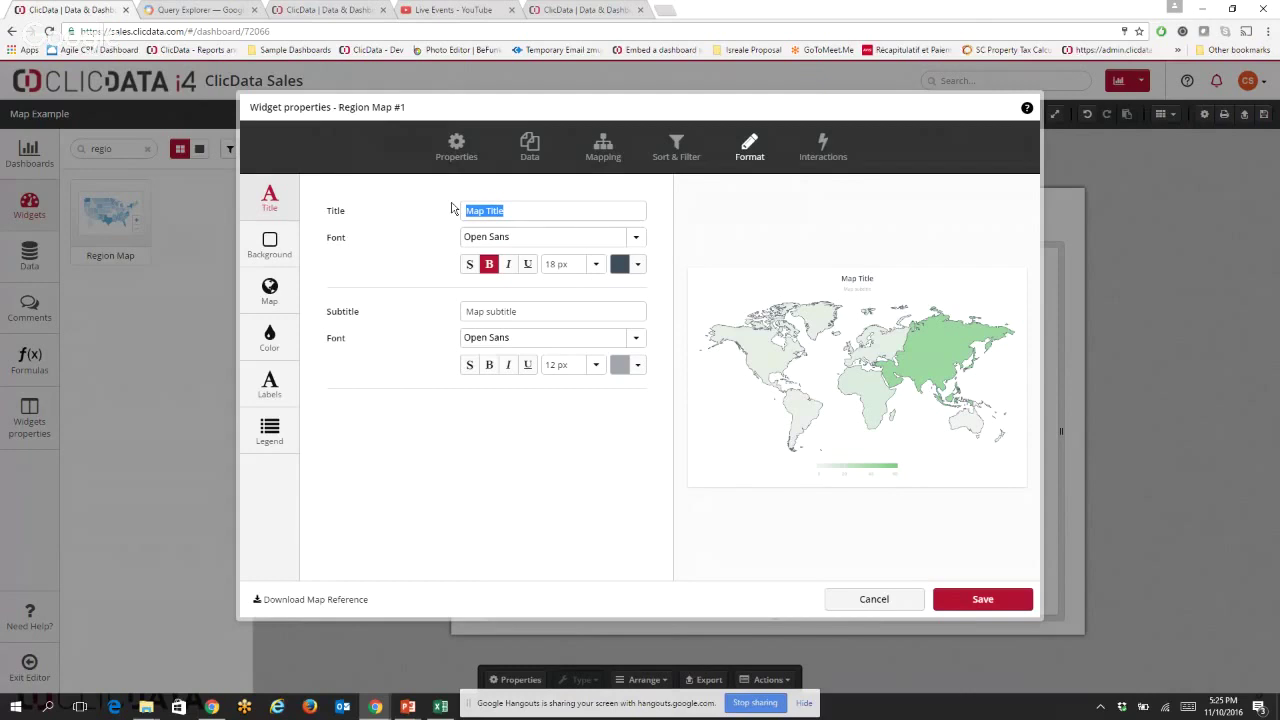
text(Population Distrib)
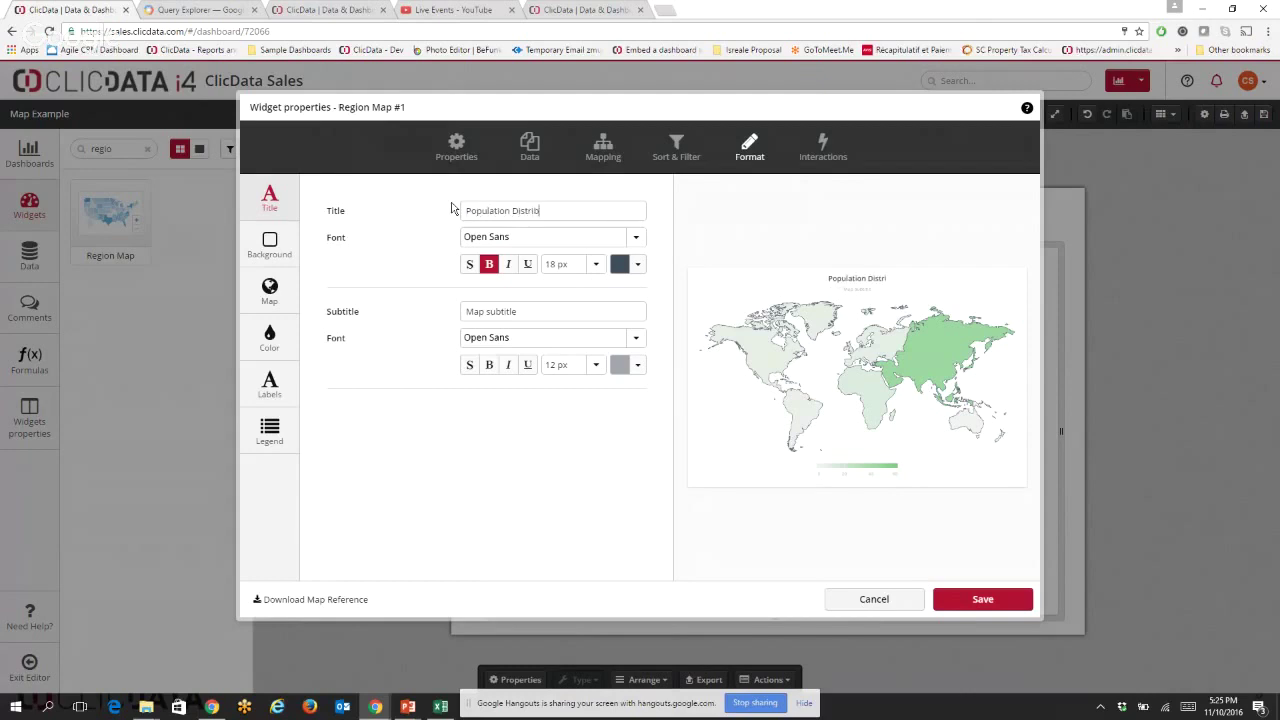
text(ution)
drag(545, 312, 442, 306)
key(BackSpace)
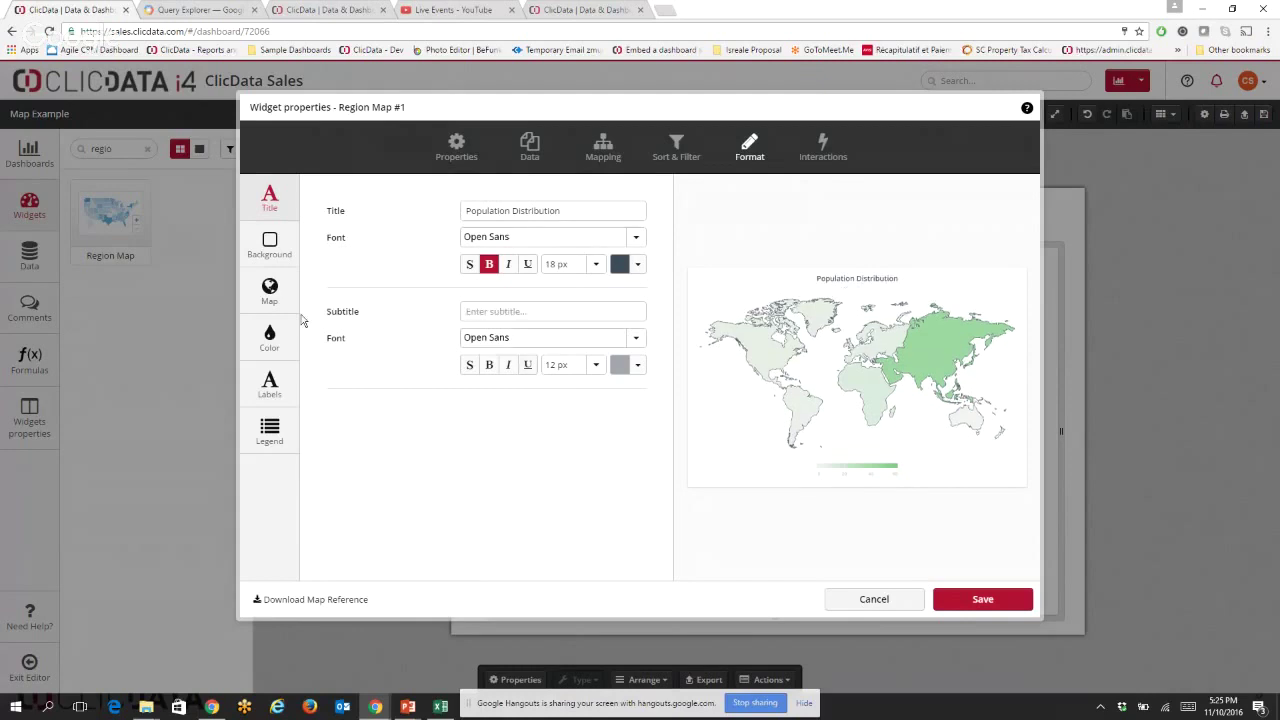
Examine the map's legend, label and color settings, including the value types offered for the continuous color scale.
click(262, 424)
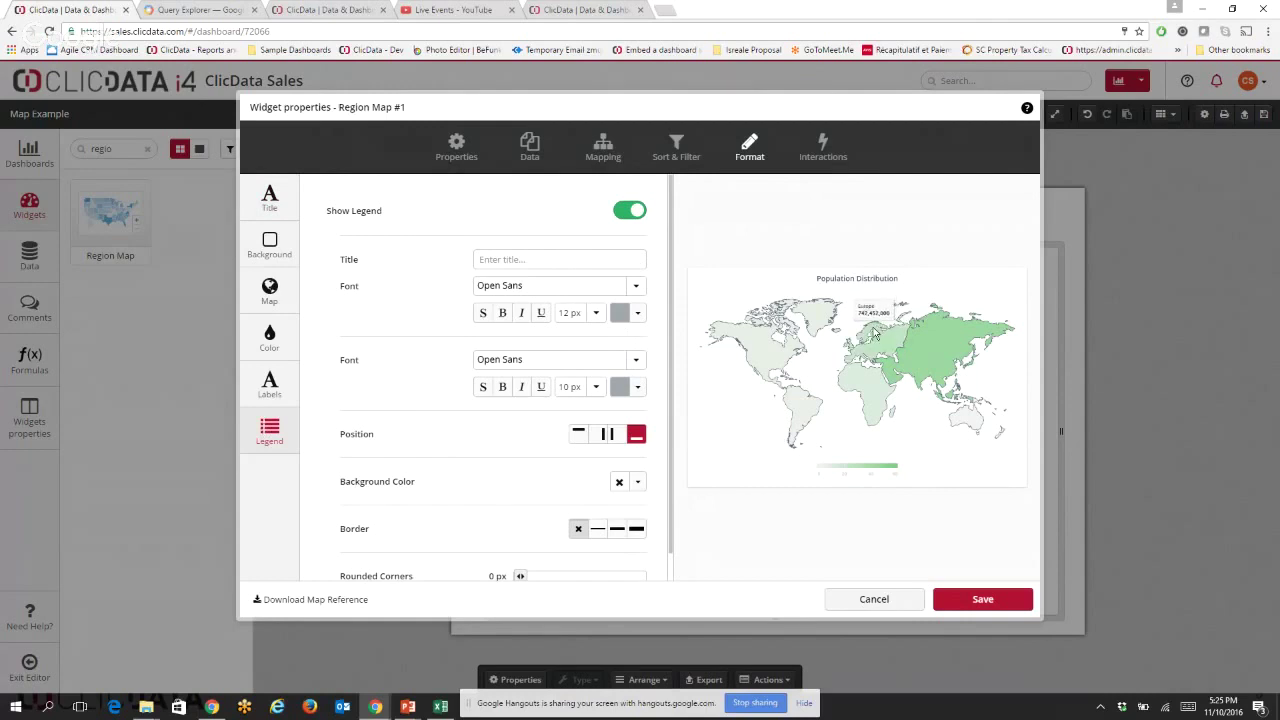
click(288, 387)
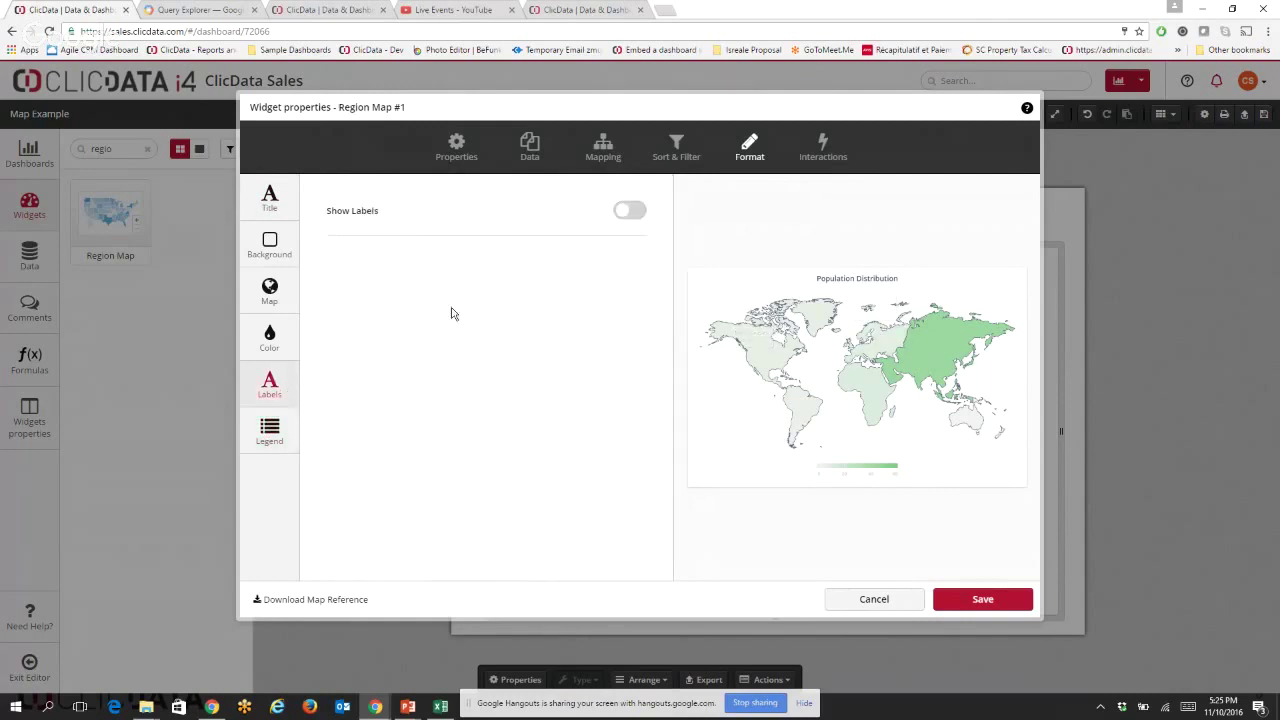
click(276, 345)
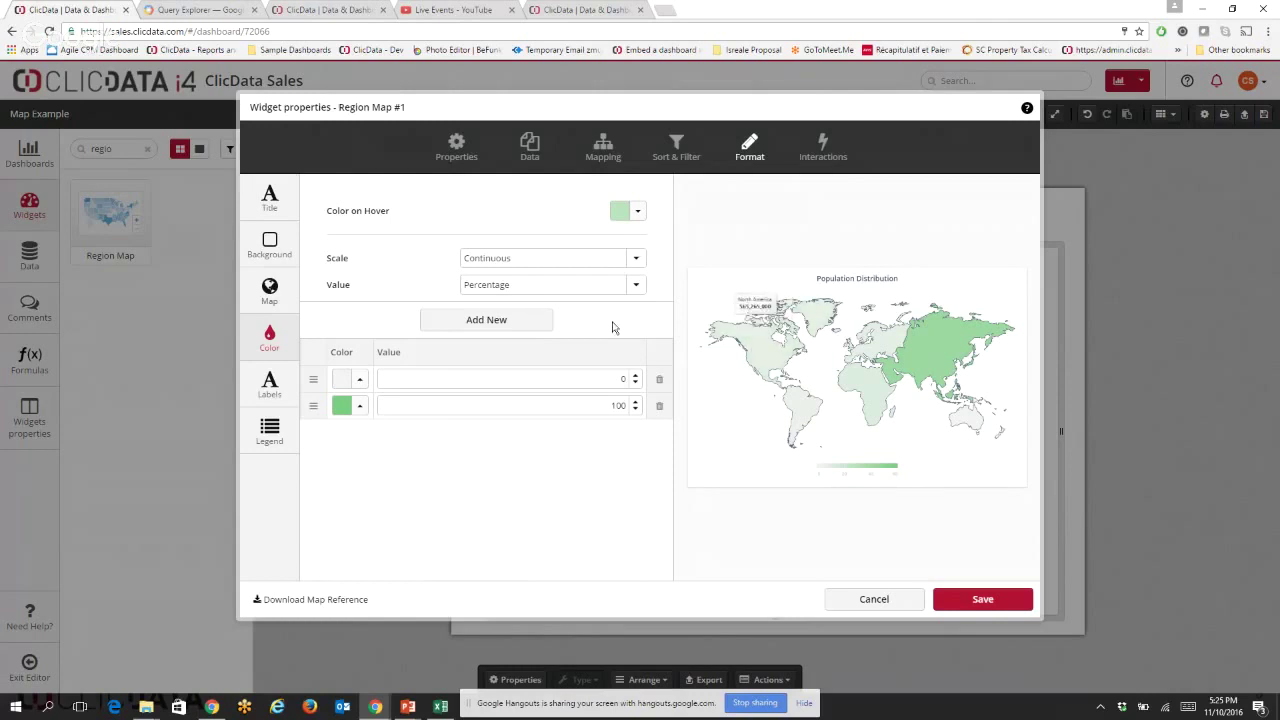
click(567, 288)
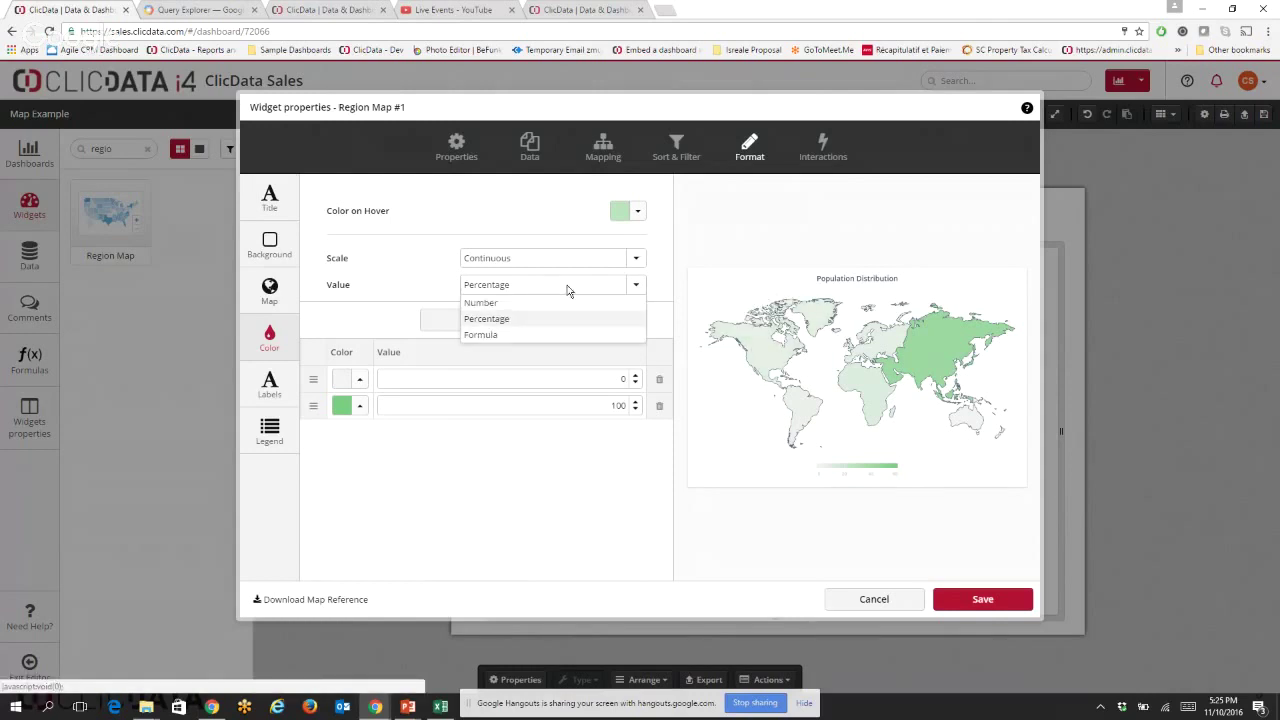
click(932, 352)
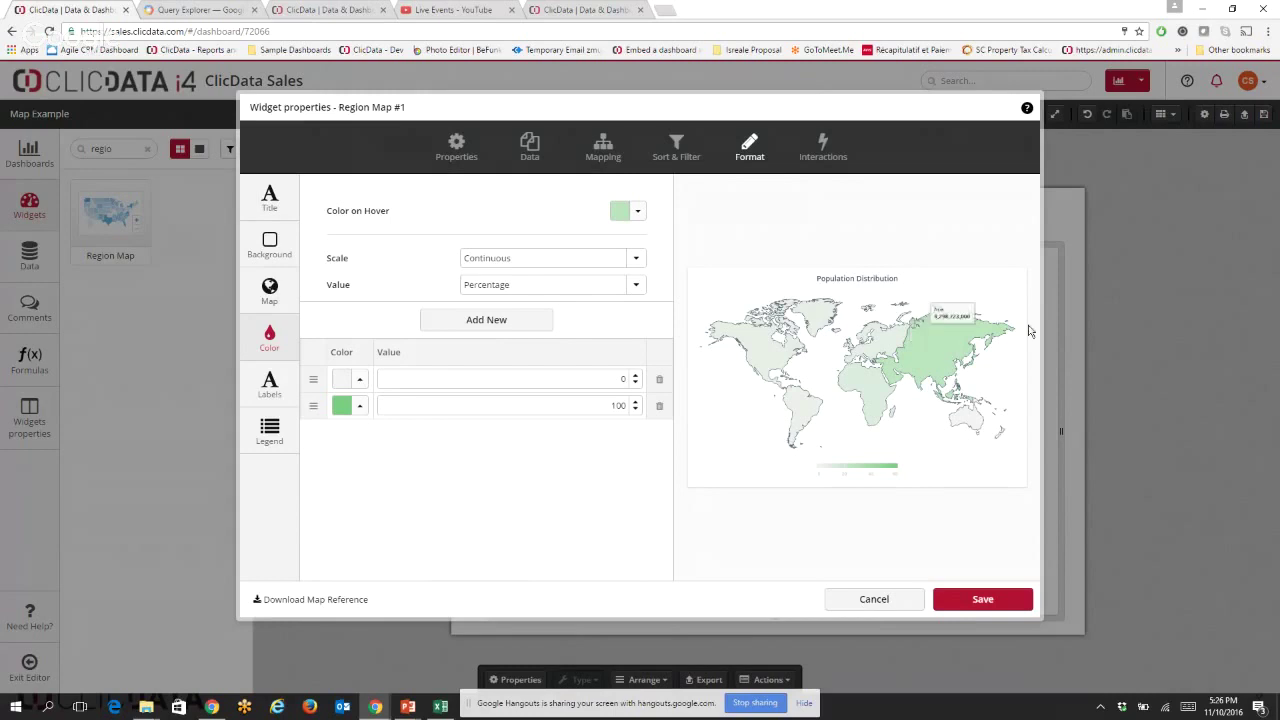
click(600, 289)
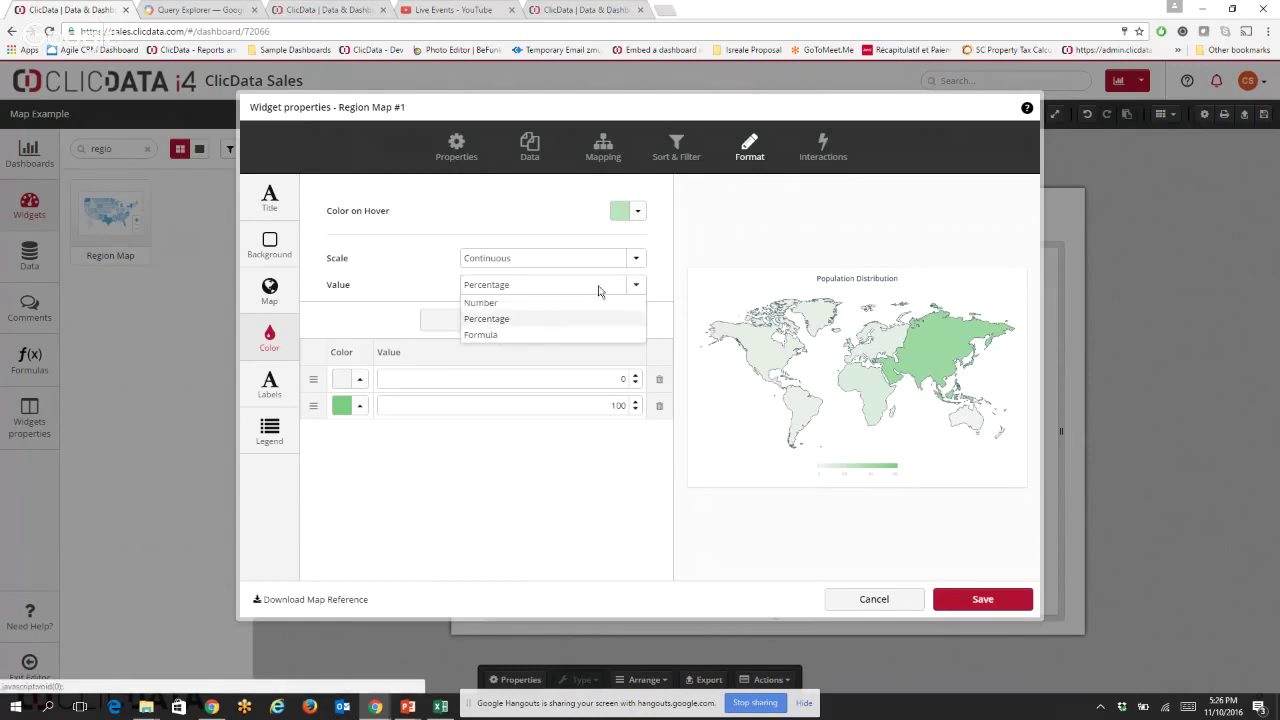
click(557, 316)
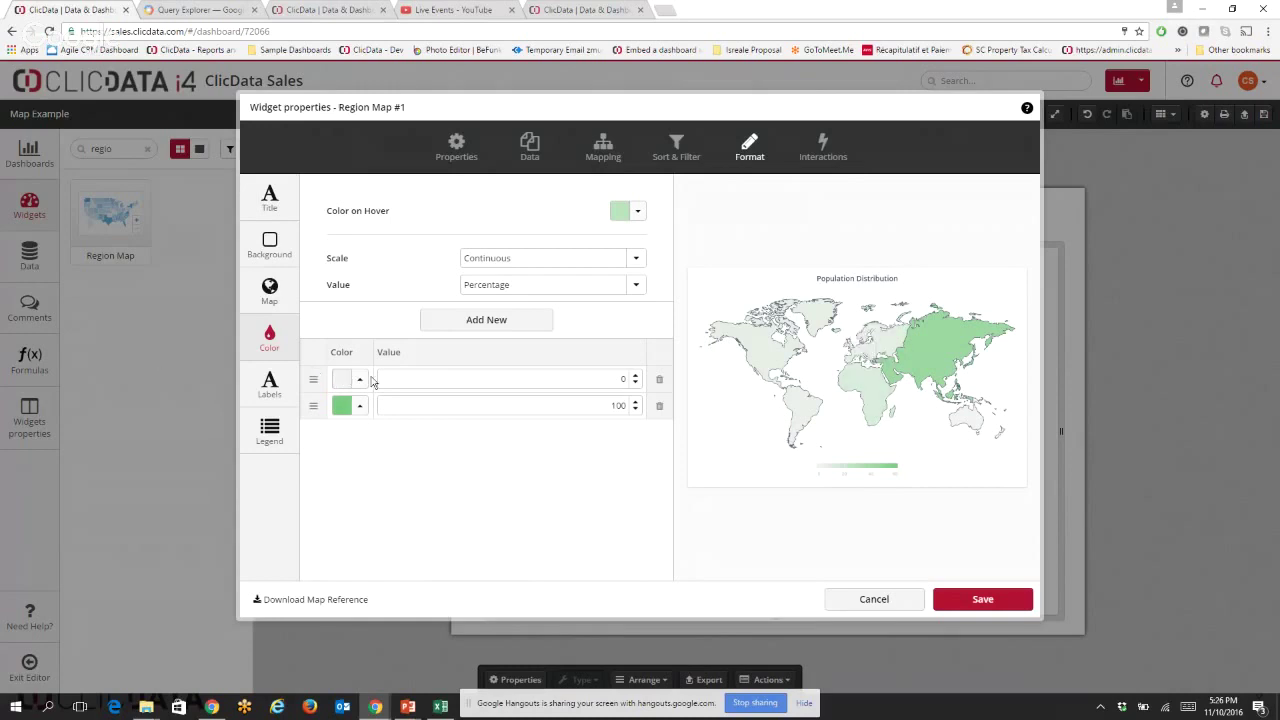
Add a third stop to the color scale, setting the green stop to 80 and the new black stop to 100.
click(452, 325)
drag(550, 407, 640, 397)
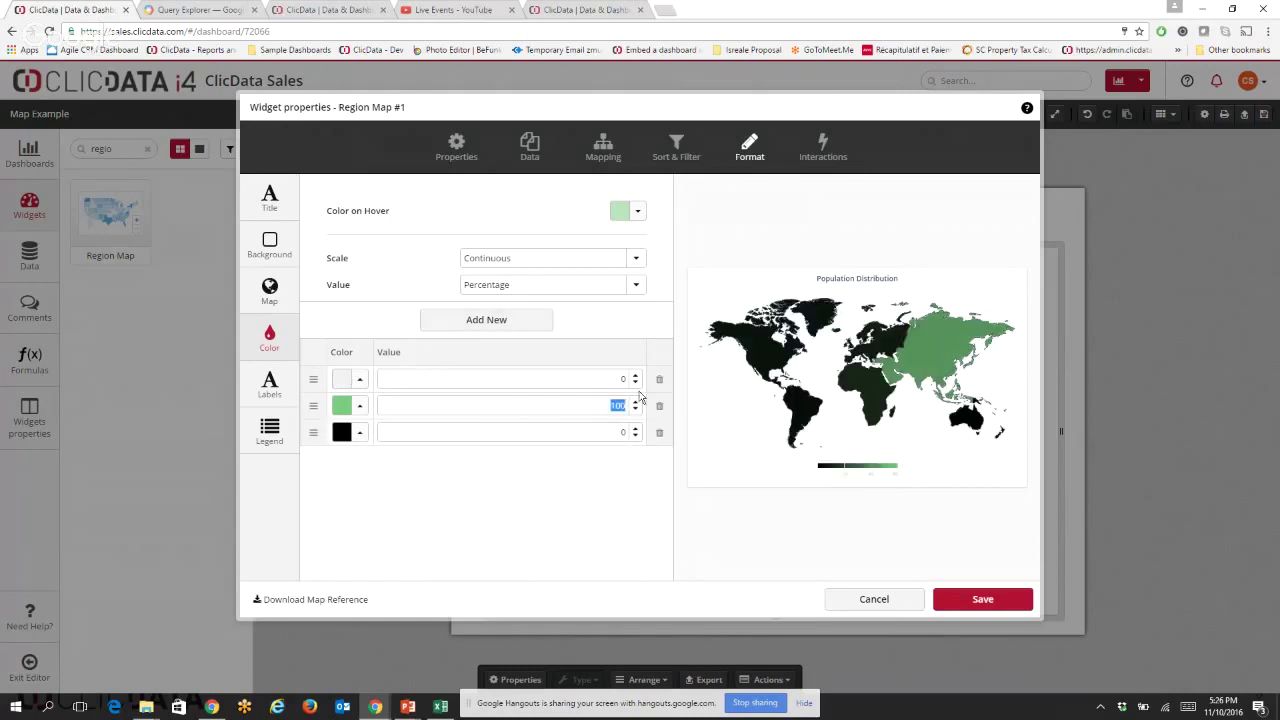
text(80)
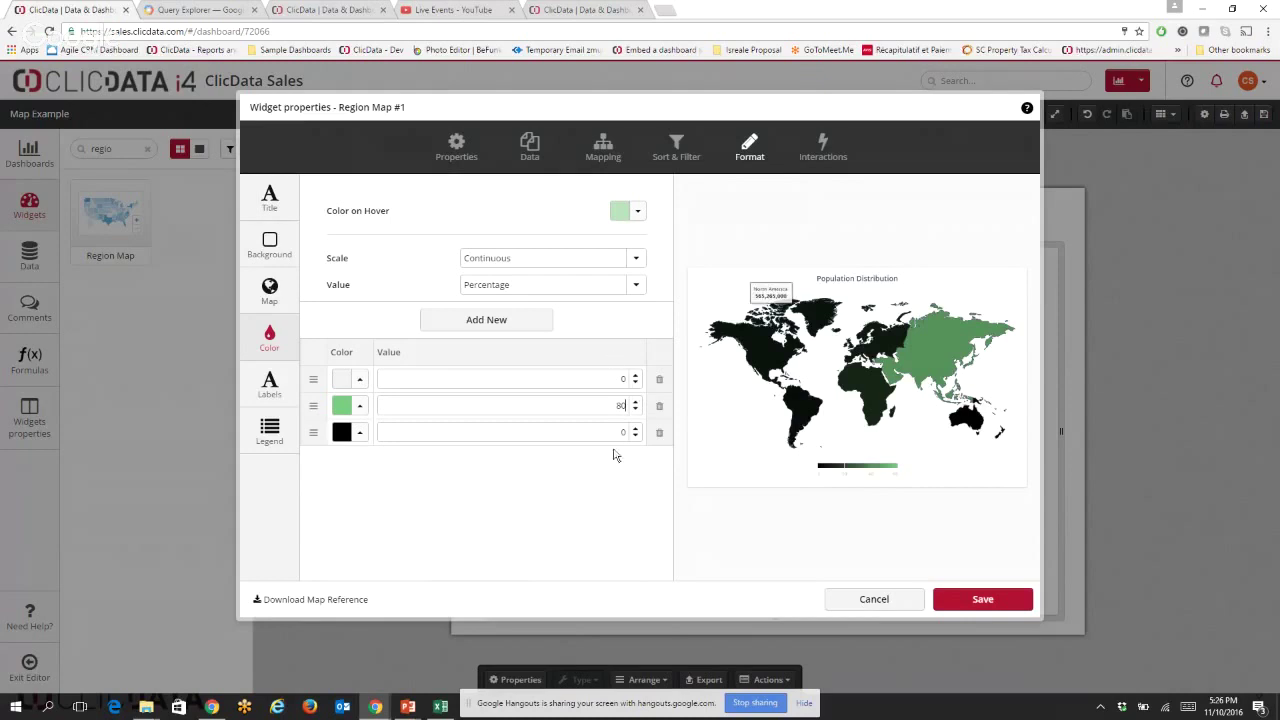
click(617, 430)
click(635, 429)
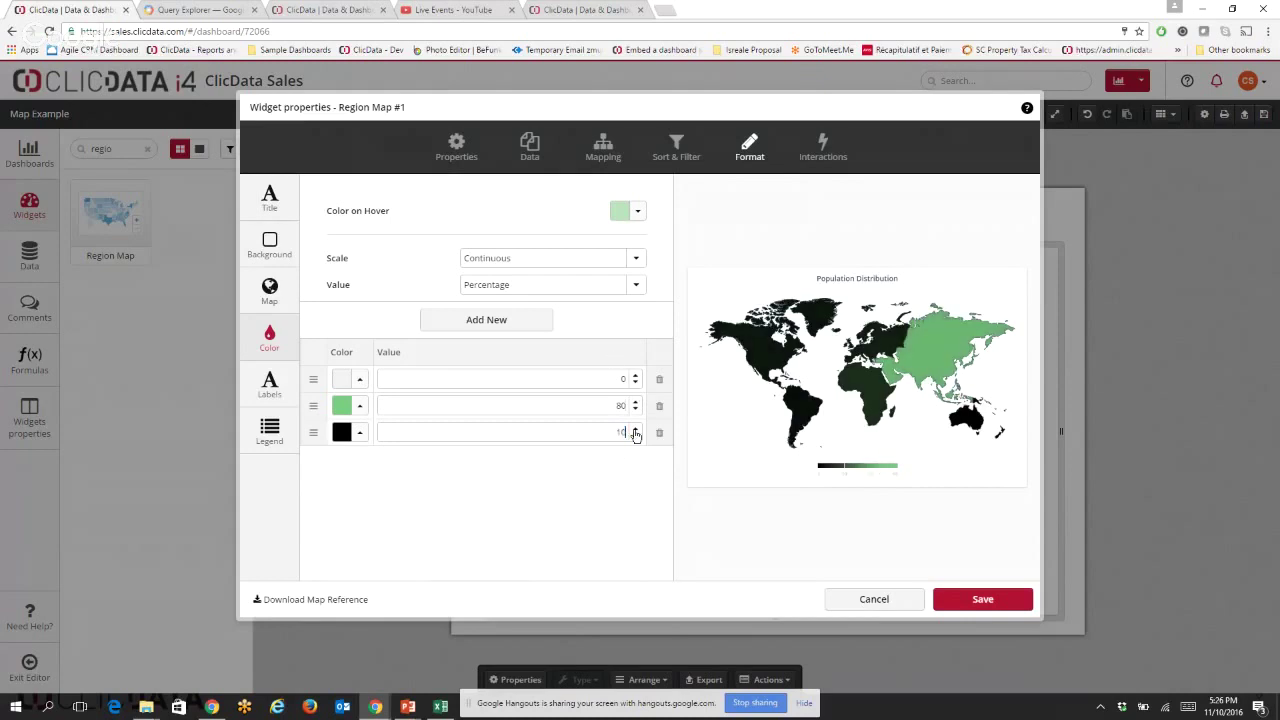
click(341, 460)
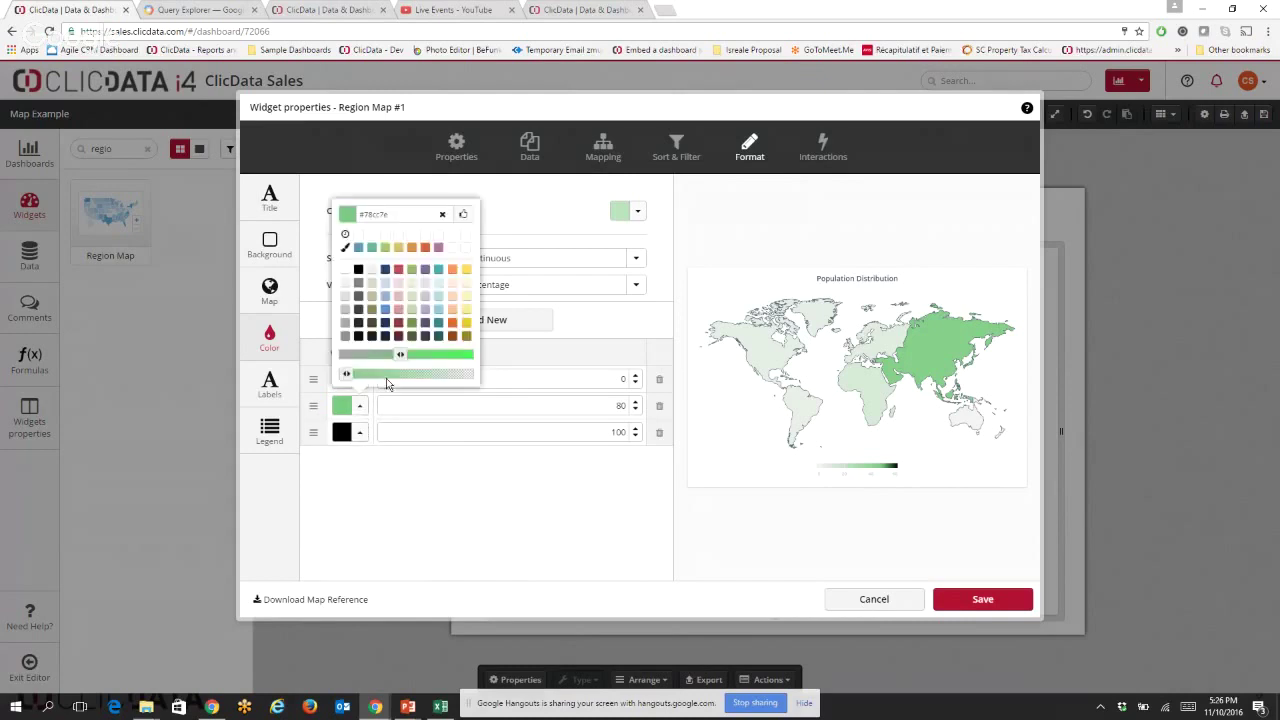
Color the 80 stop dark red and the 100 stop near-black, check the map preview and save the widget.
click(360, 406)
click(399, 323)
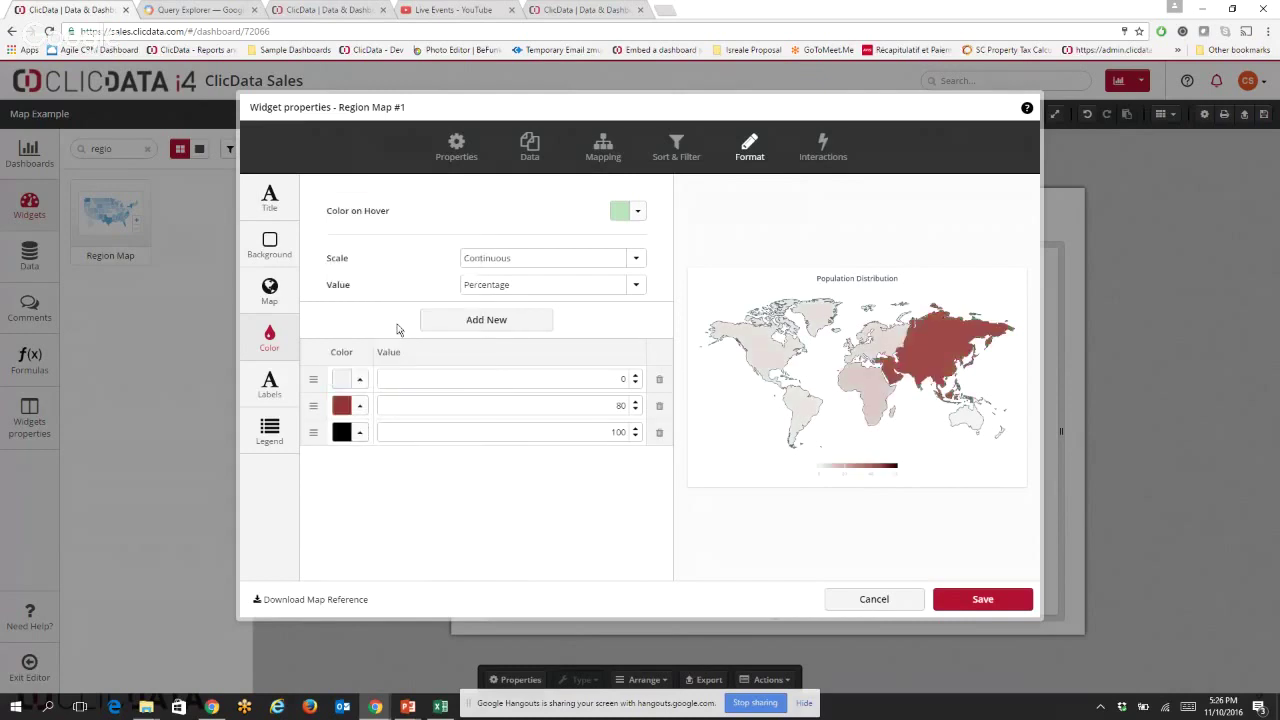
click(360, 434)
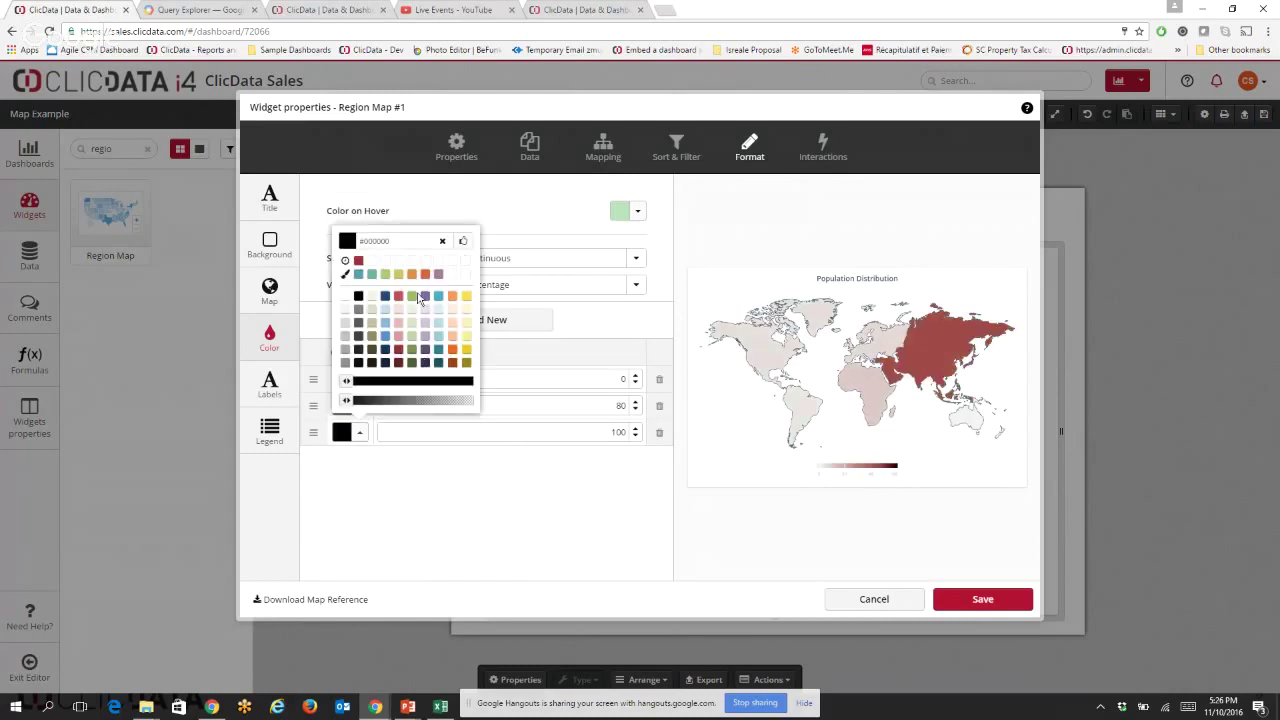
click(360, 366)
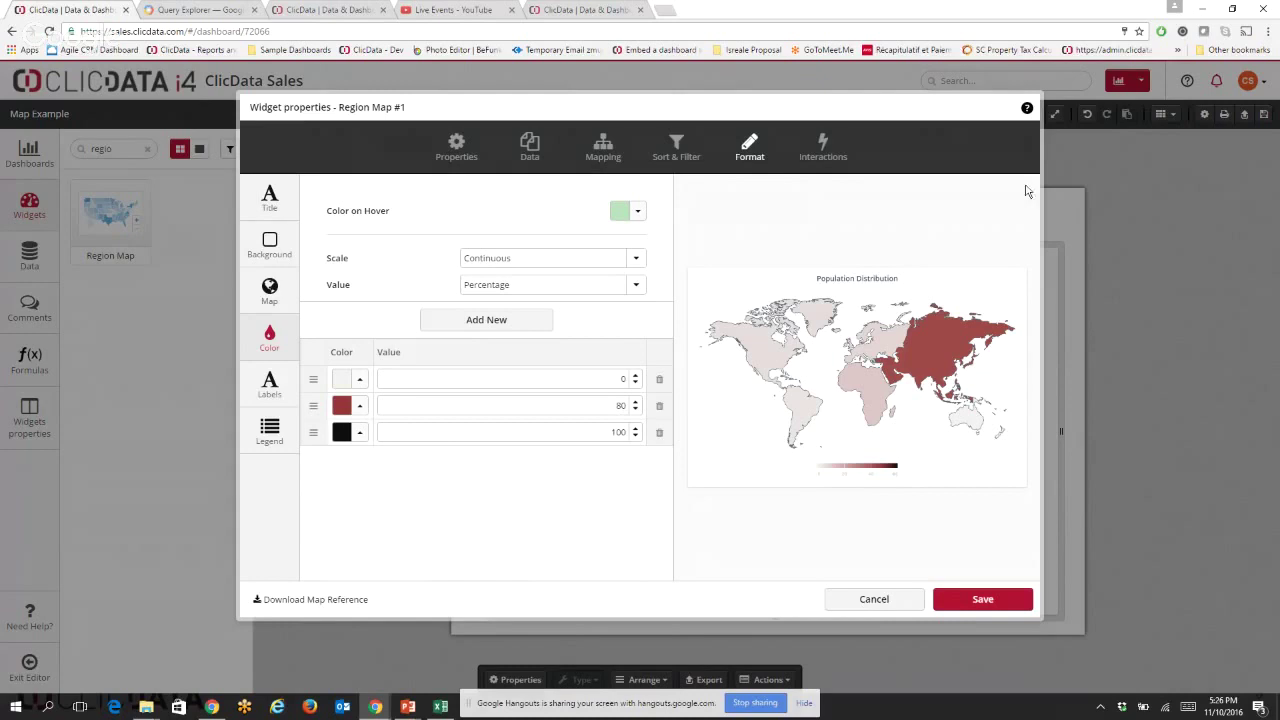
mouse_move(931, 357)
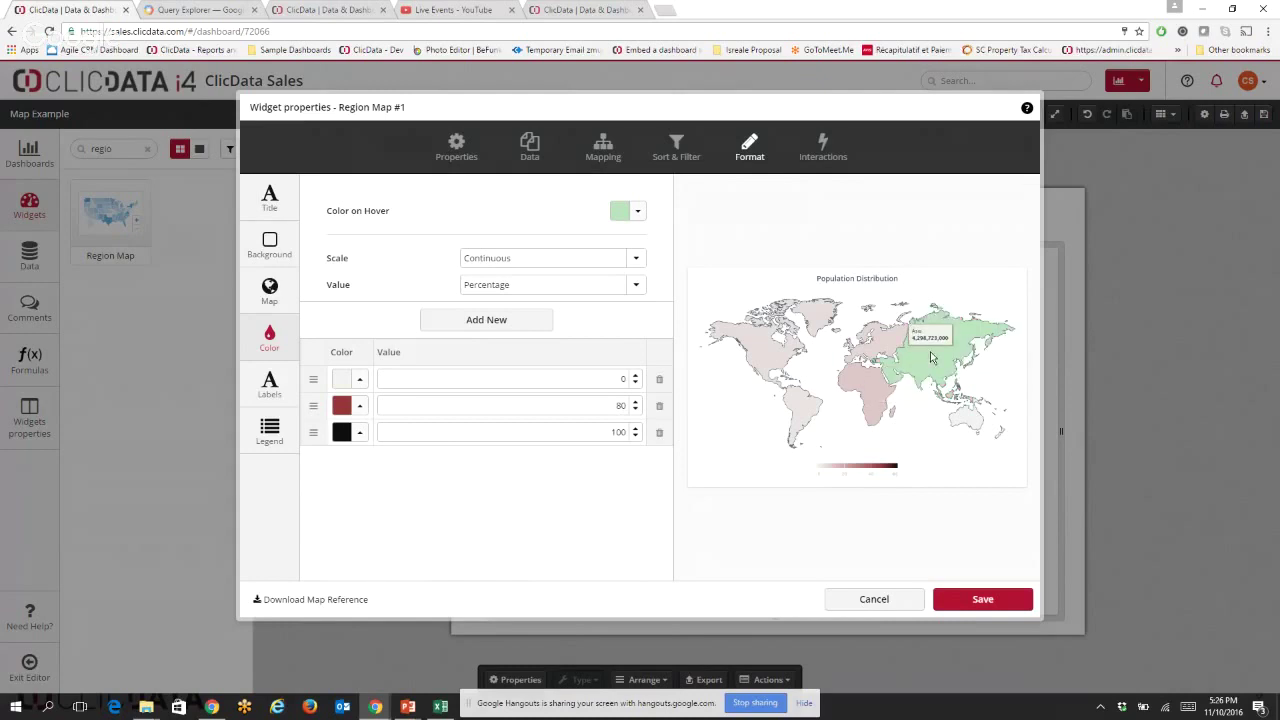
click(980, 600)
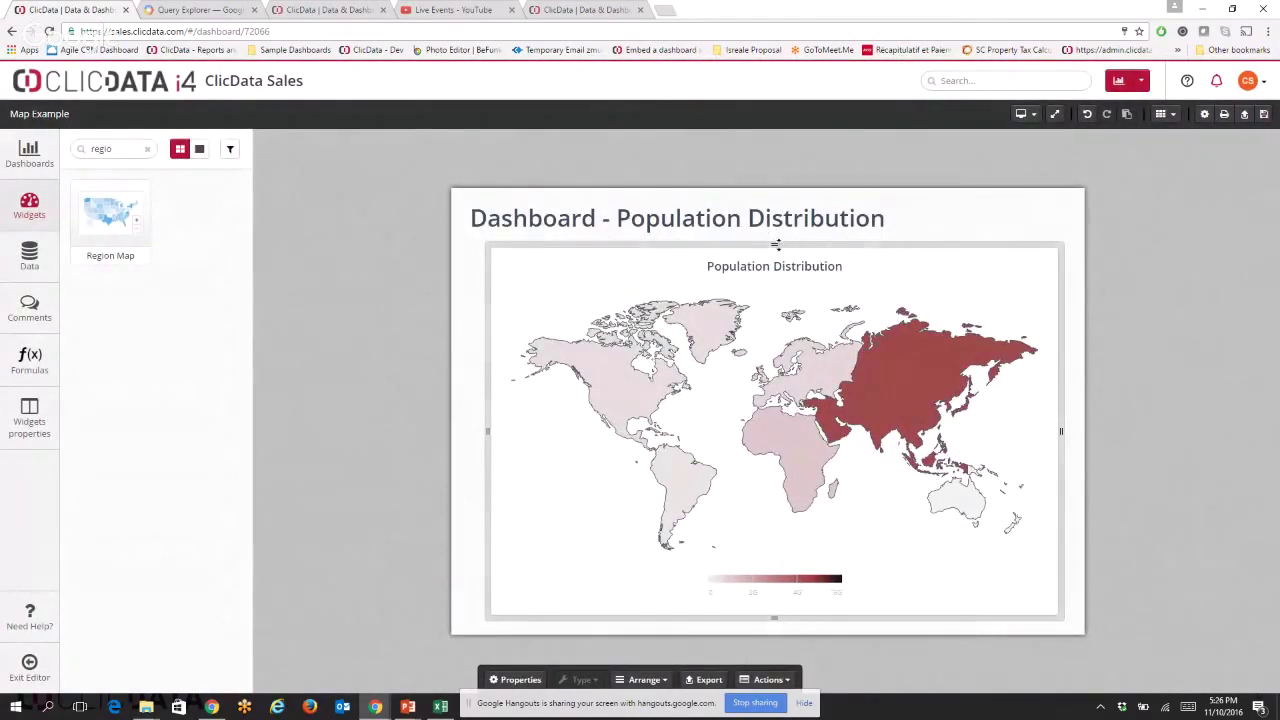
Resize the region map on the canvas, lowering its upper edge slightly and extending its sides and lower edge toward the canvas borders.
drag(777, 244, 777, 251)
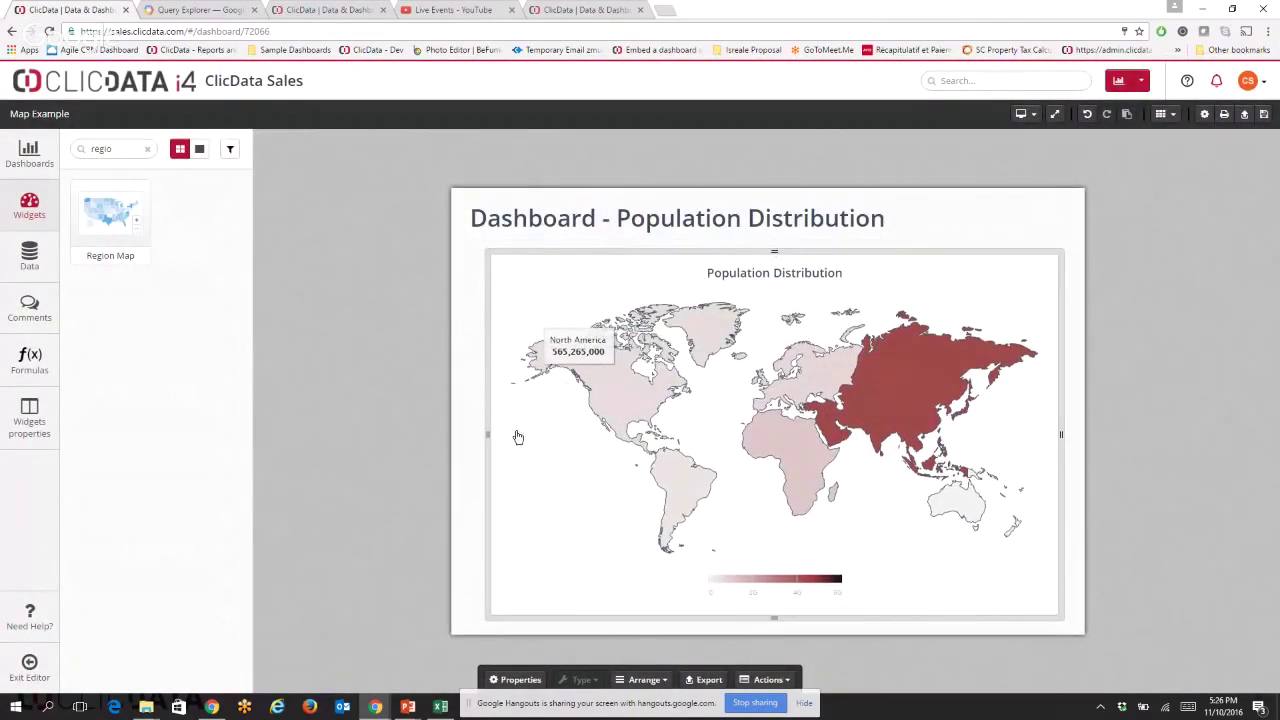
drag(489, 434, 466, 434)
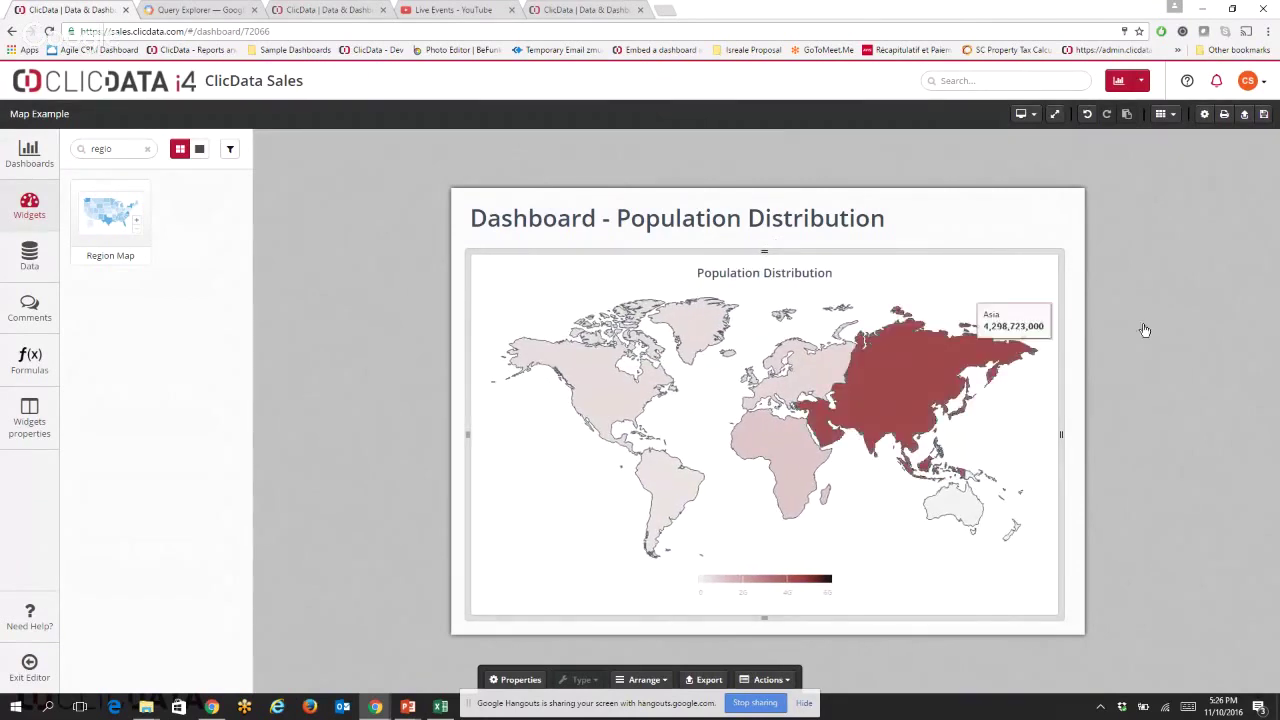
drag(1061, 434, 1074, 440)
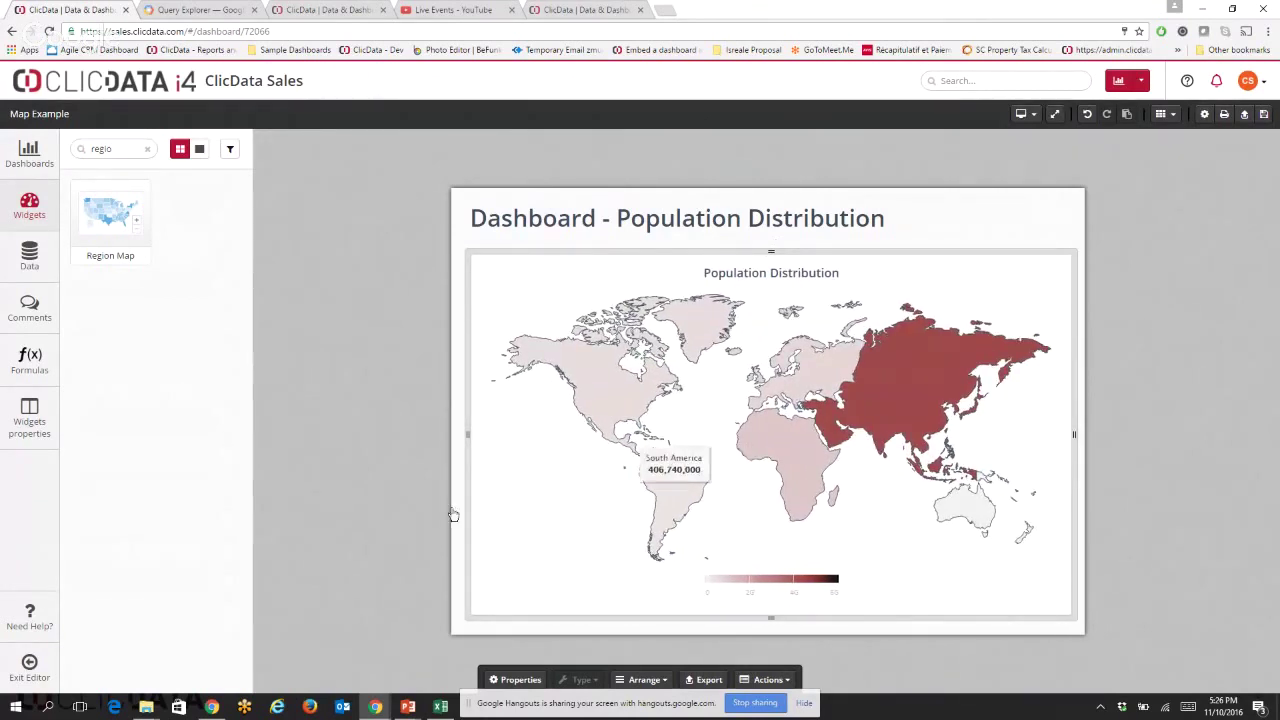
drag(466, 434, 455, 434)
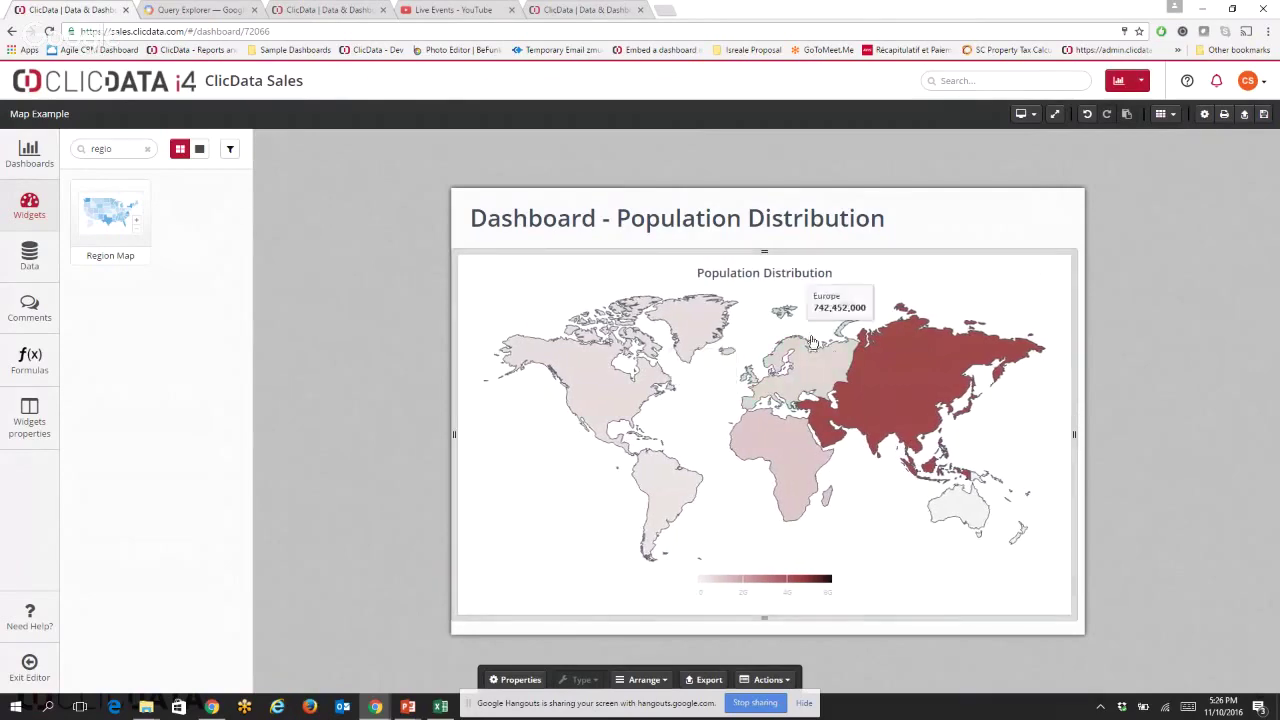
drag(764, 617, 760, 624)
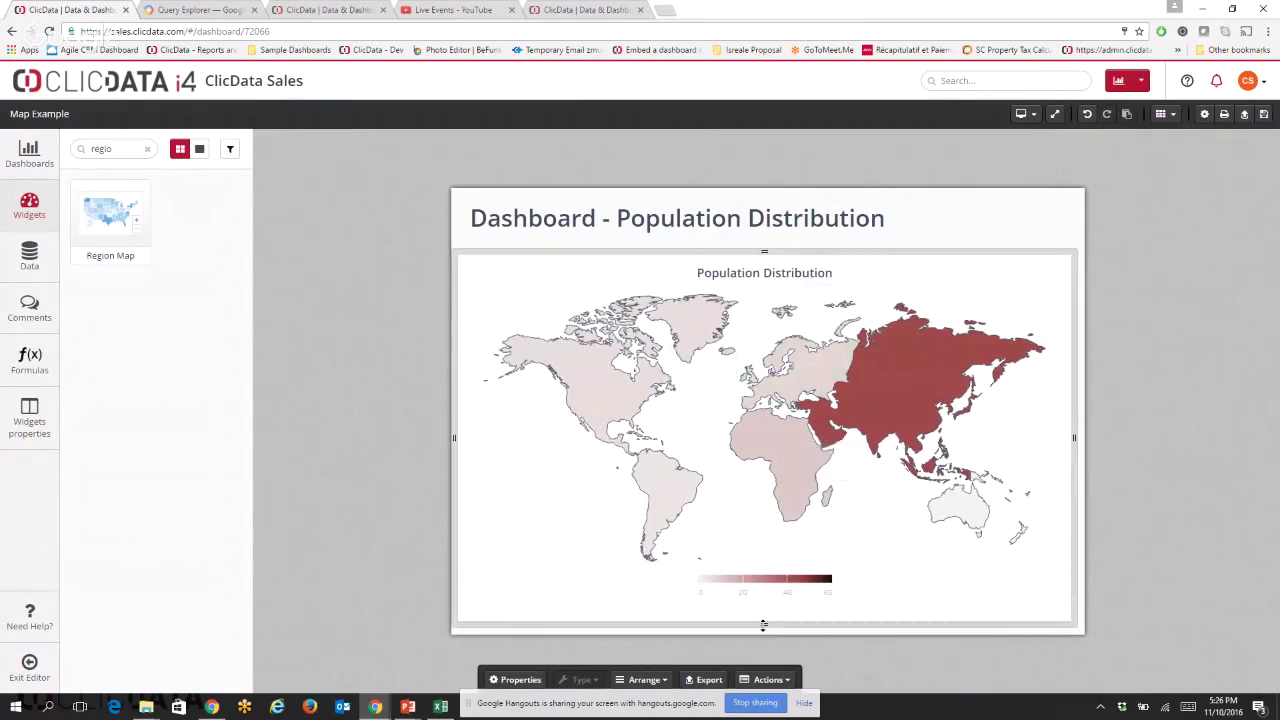
Open the widget properties of the resized region map.
click(524, 680)
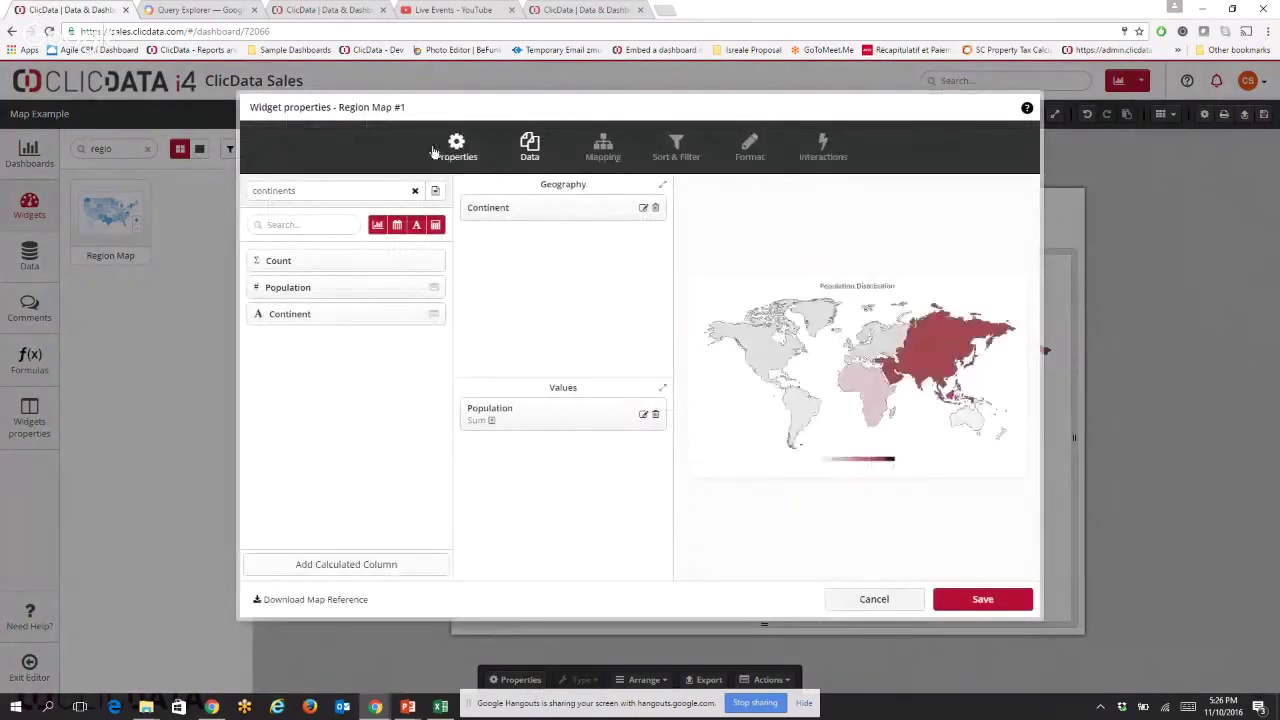
Browse the map categories available for the region map, including Countries and World, and close its properties with the map selection unchanged.
click(435, 150)
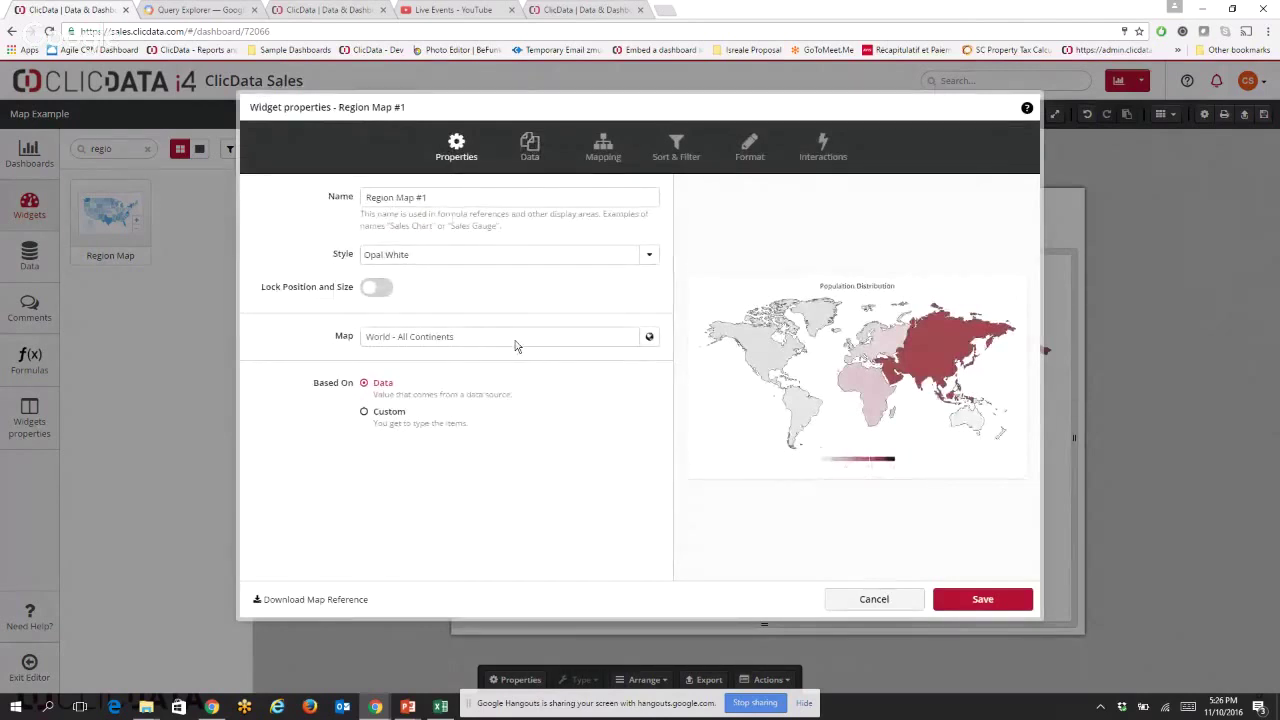
click(650, 339)
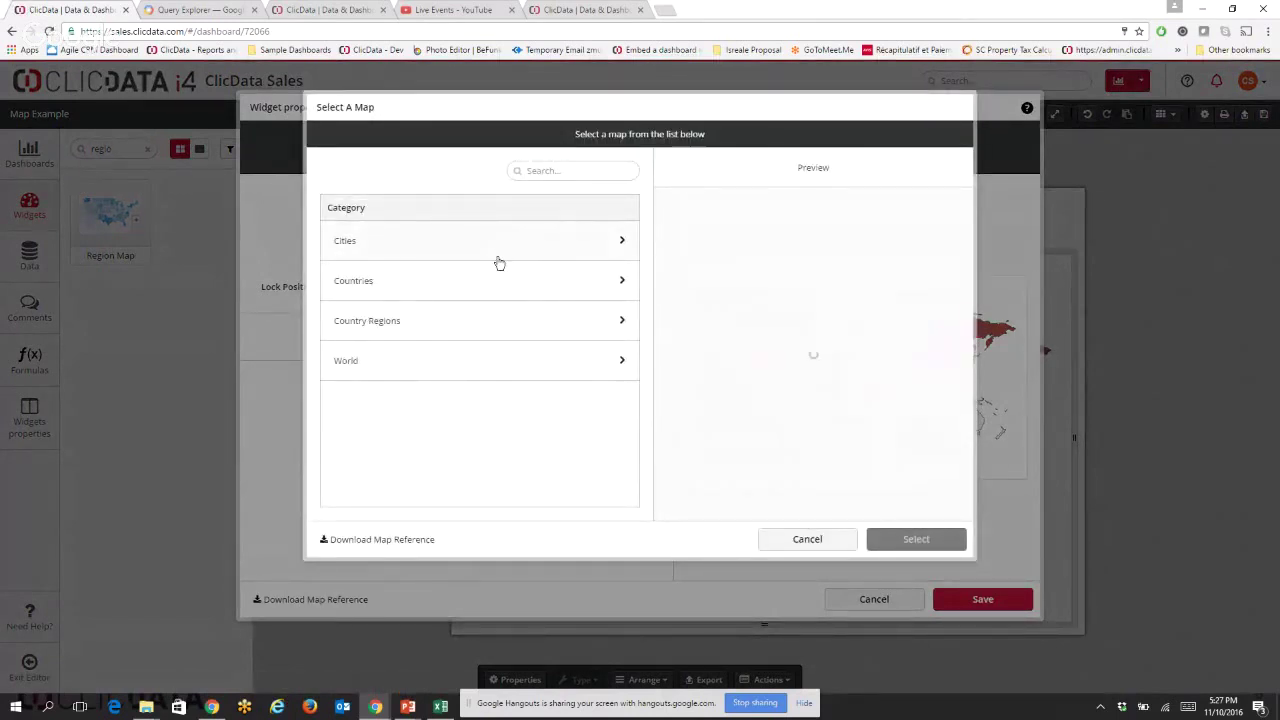
click(472, 292)
click(338, 209)
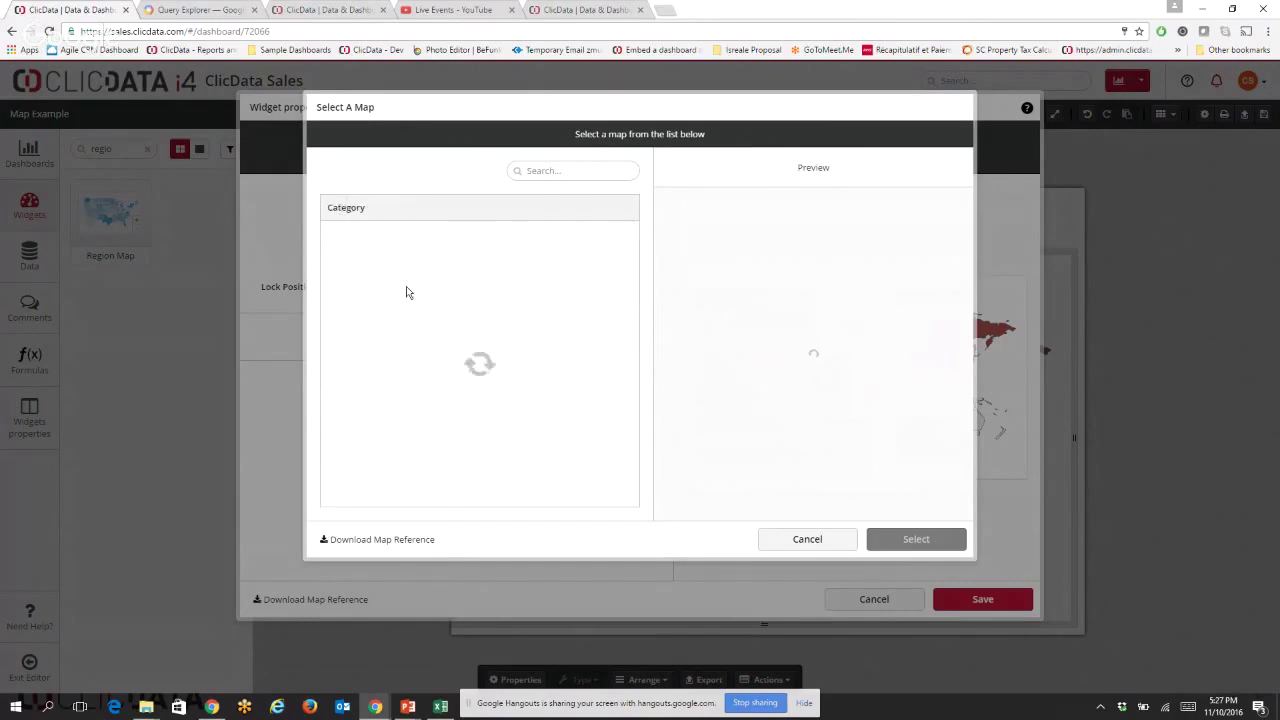
click(414, 360)
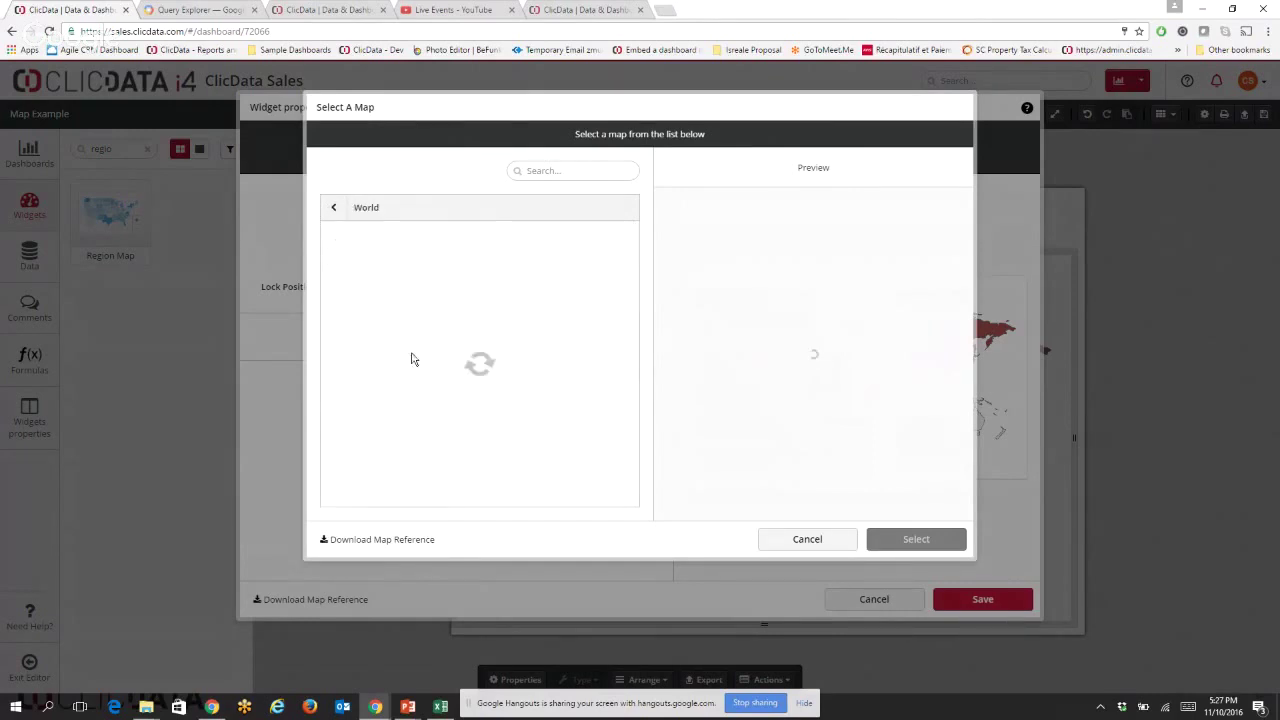
click(335, 207)
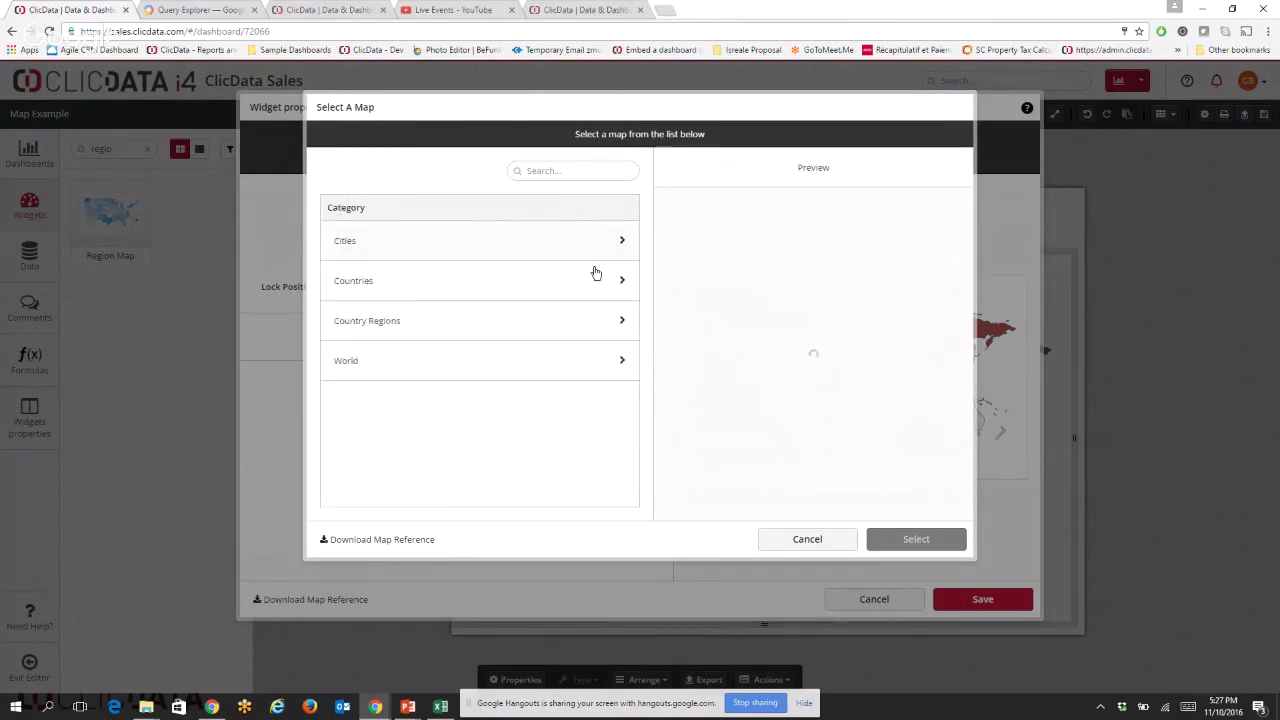
click(845, 540)
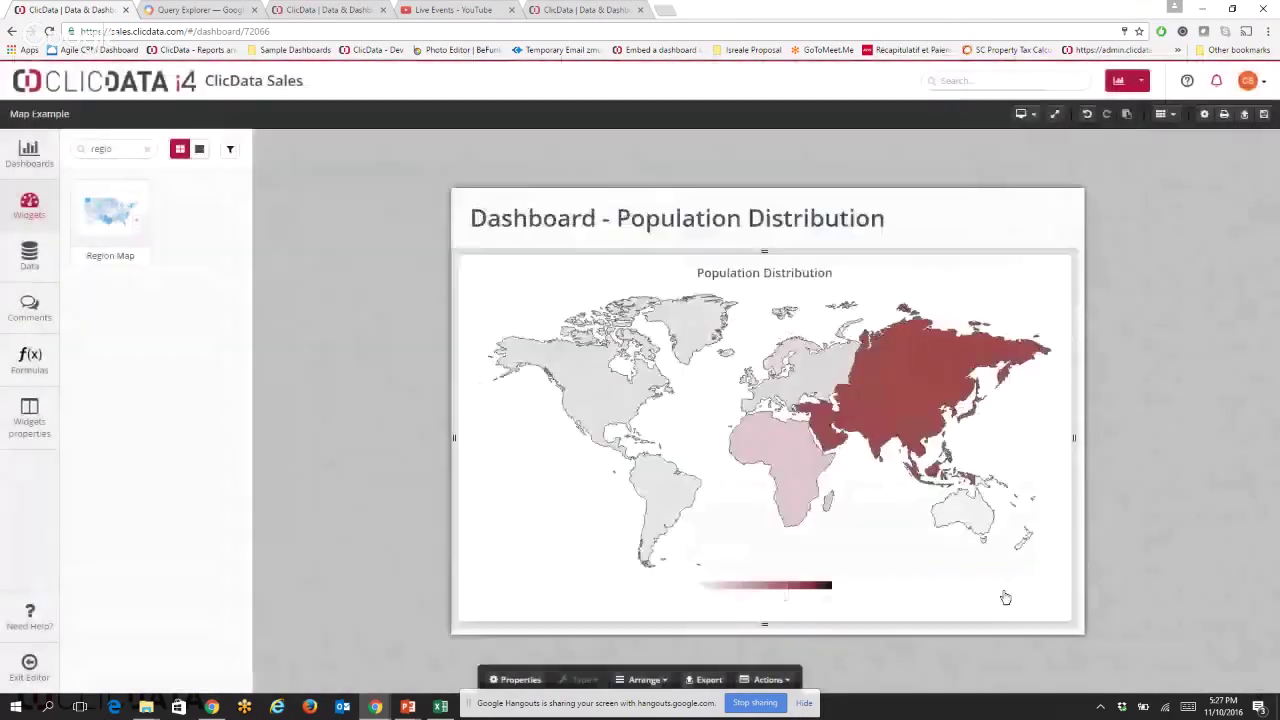
click(1005, 597)
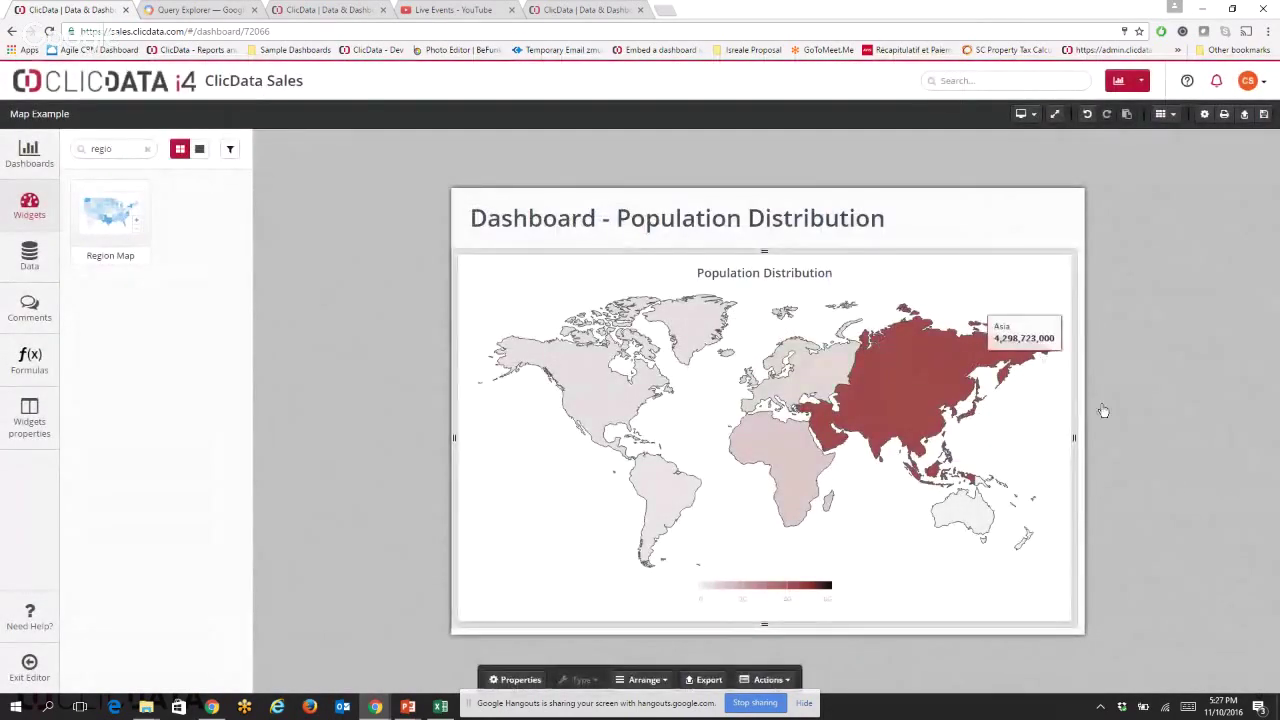
Widen the region map slightly to reach the right edge of the dashboard canvas.
drag(1074, 440, 1079, 440)
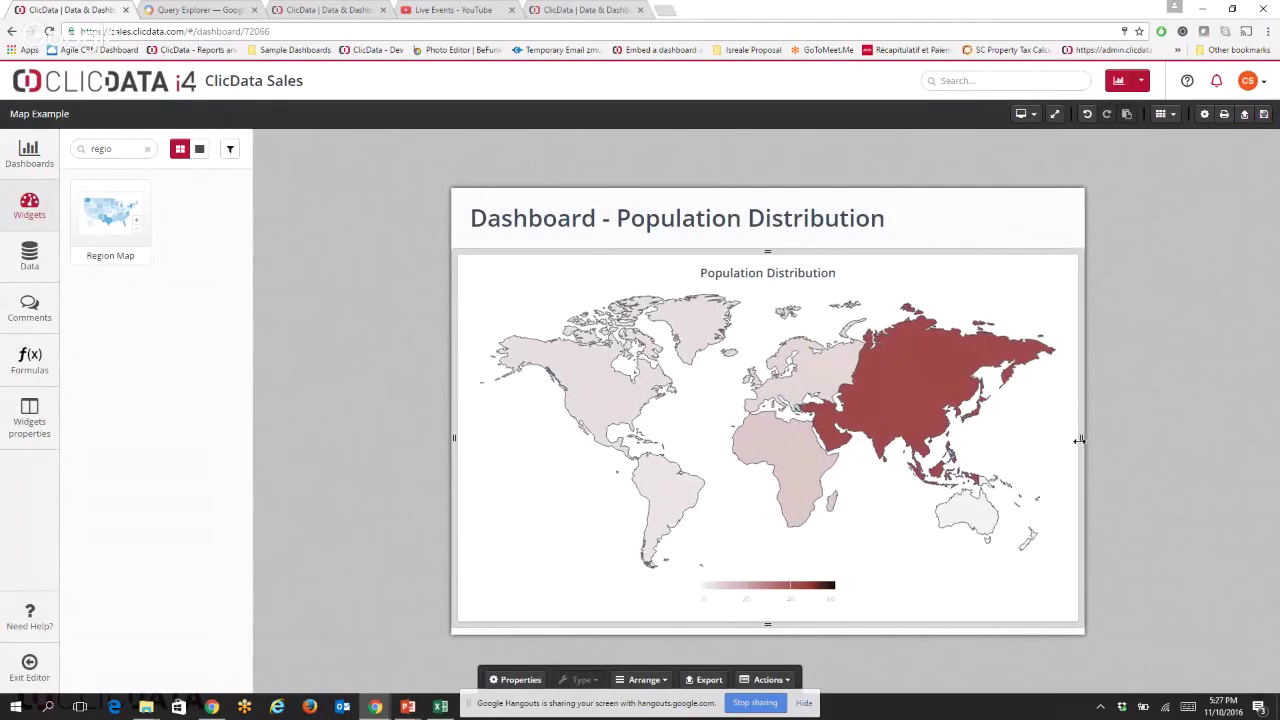
mouse_move(830, 388)
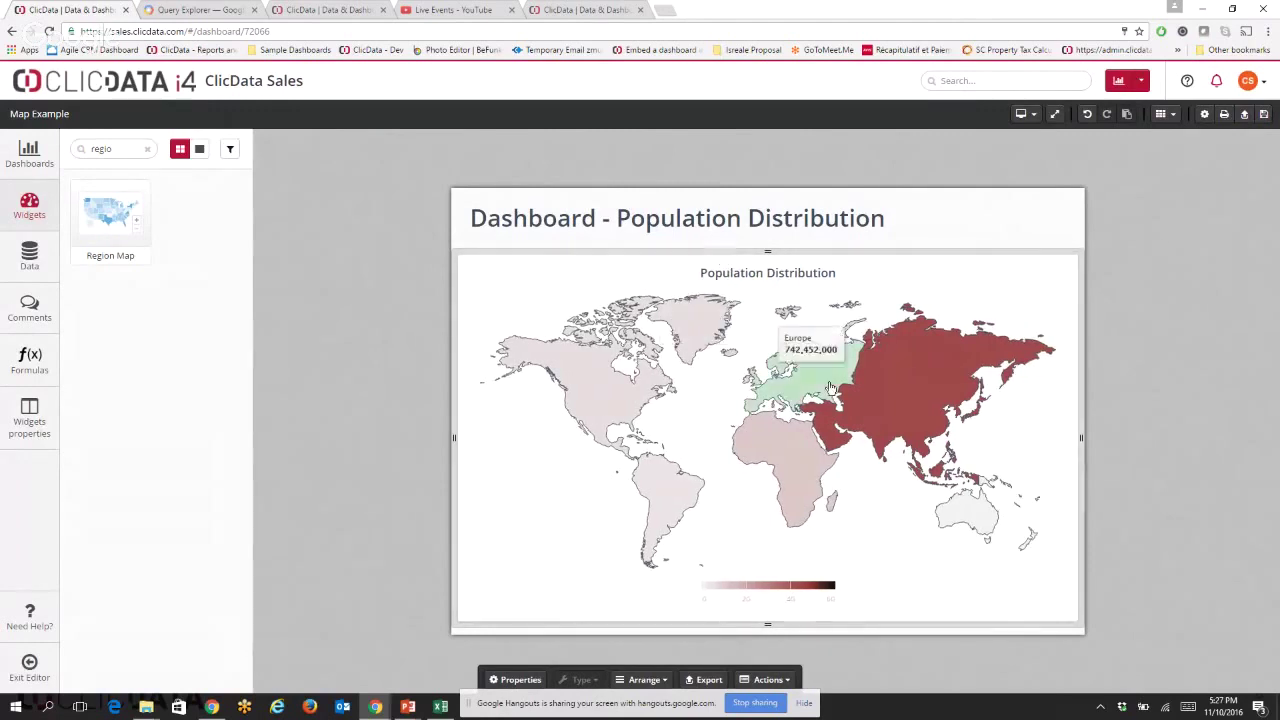
mouse_move(878, 377)
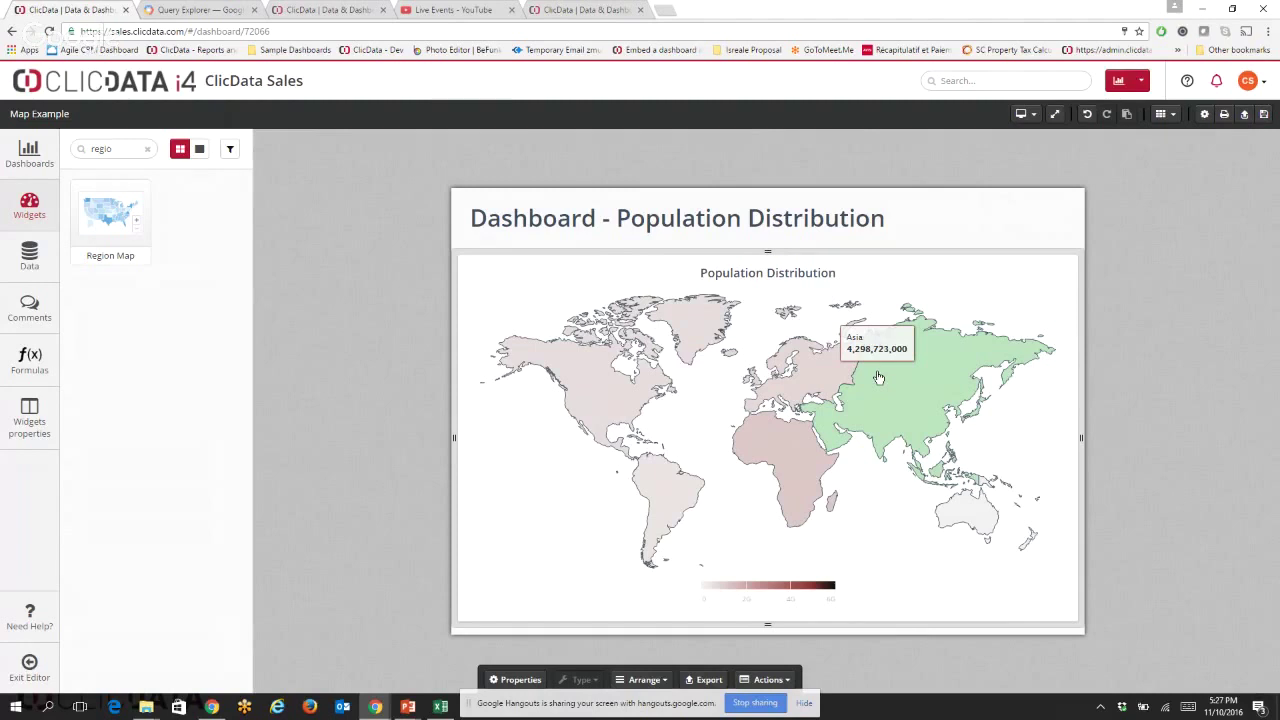
Delete the region map and place a Location Map widget on the dashboard in its place.
key(Delete)
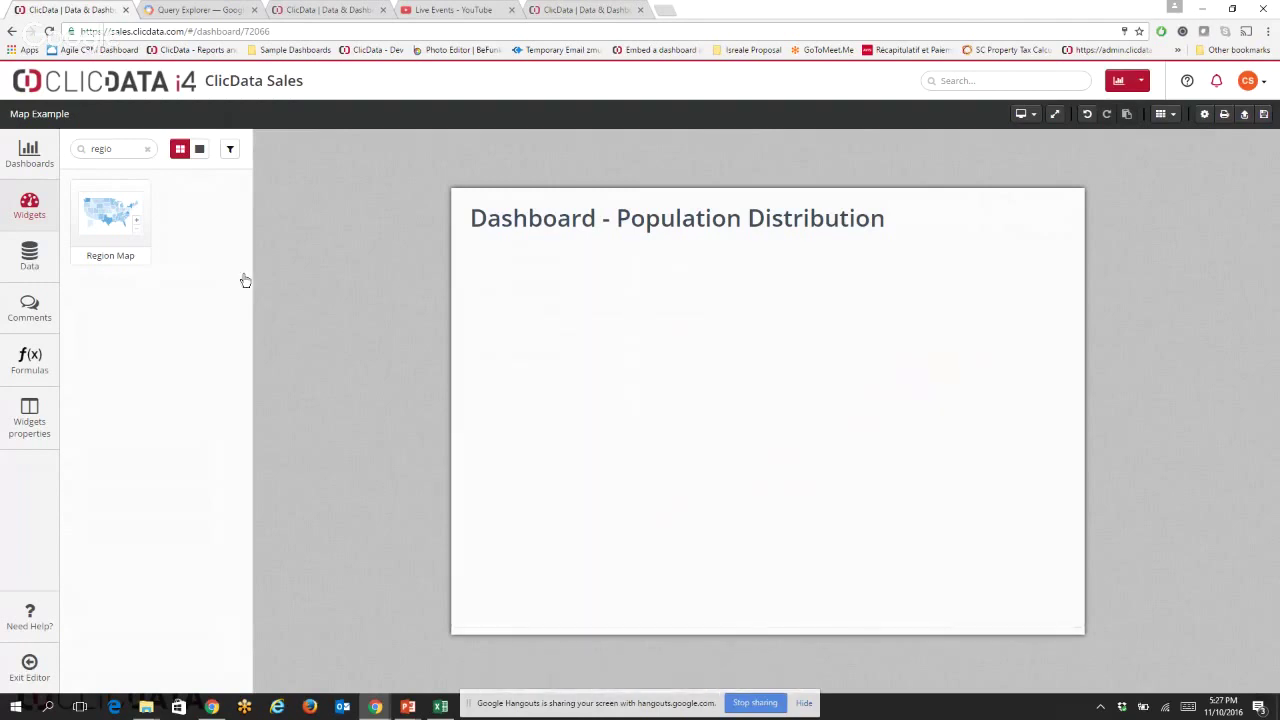
click(129, 149)
double_click(88, 150)
text(loca)
drag(110, 214, 682, 400)
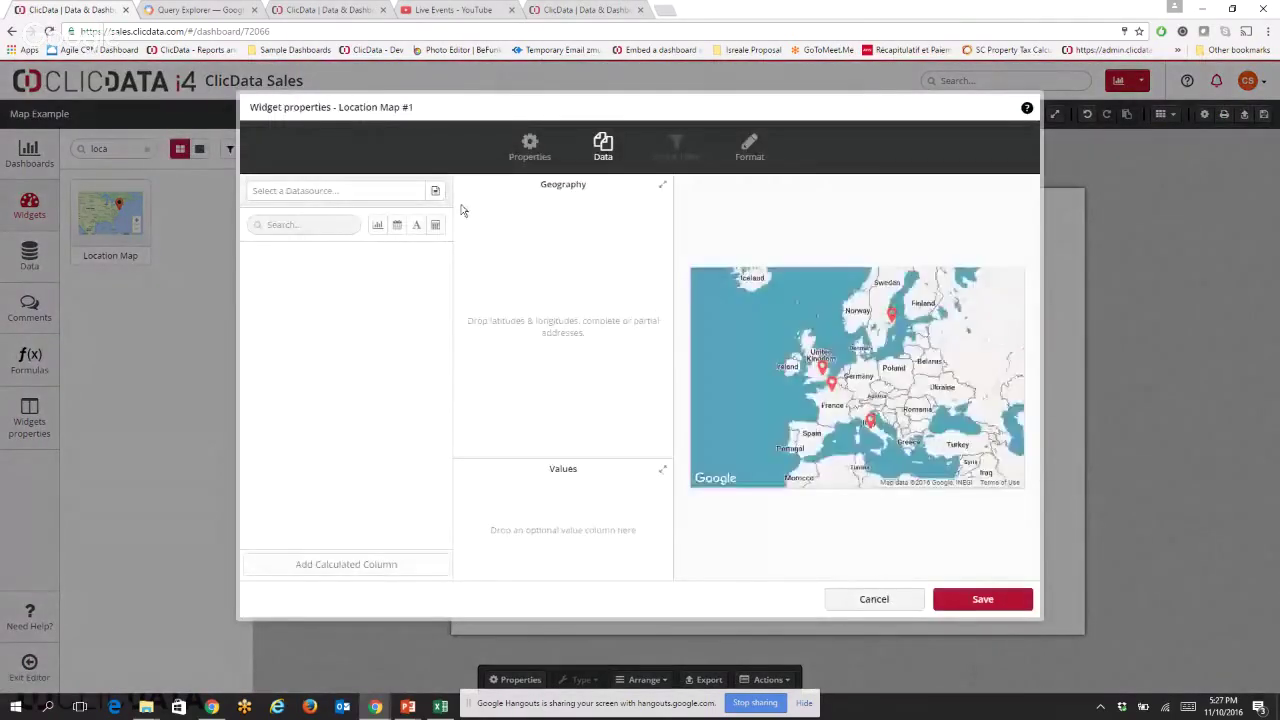
Select addresses as the location map's data source and assign the Sales column to its values.
click(438, 190)
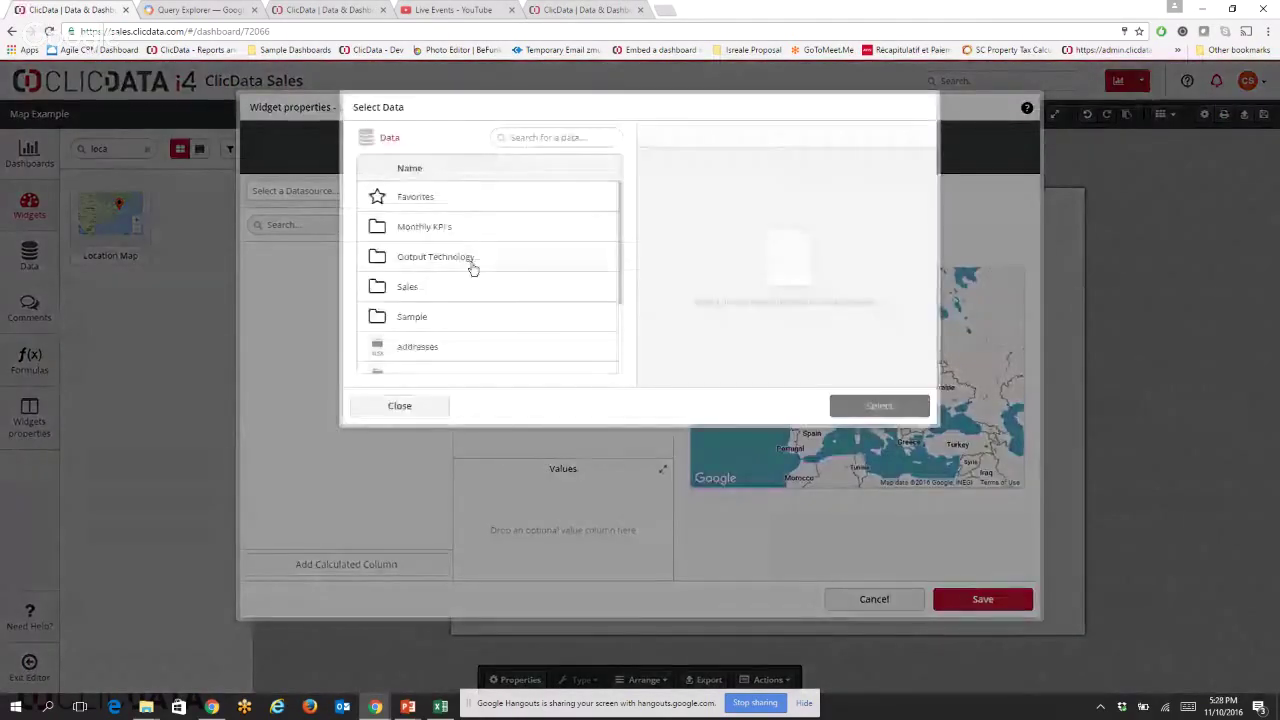
scroll(485, 280, down, 2)
click(494, 241)
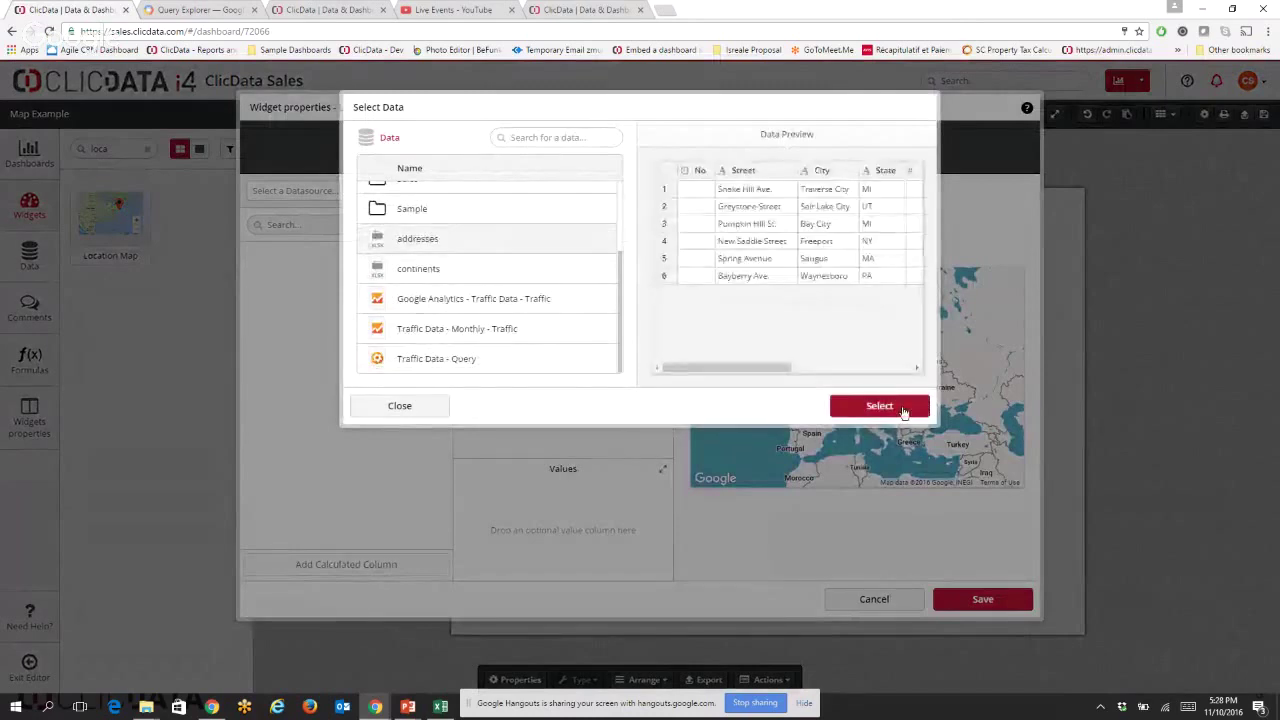
click(902, 409)
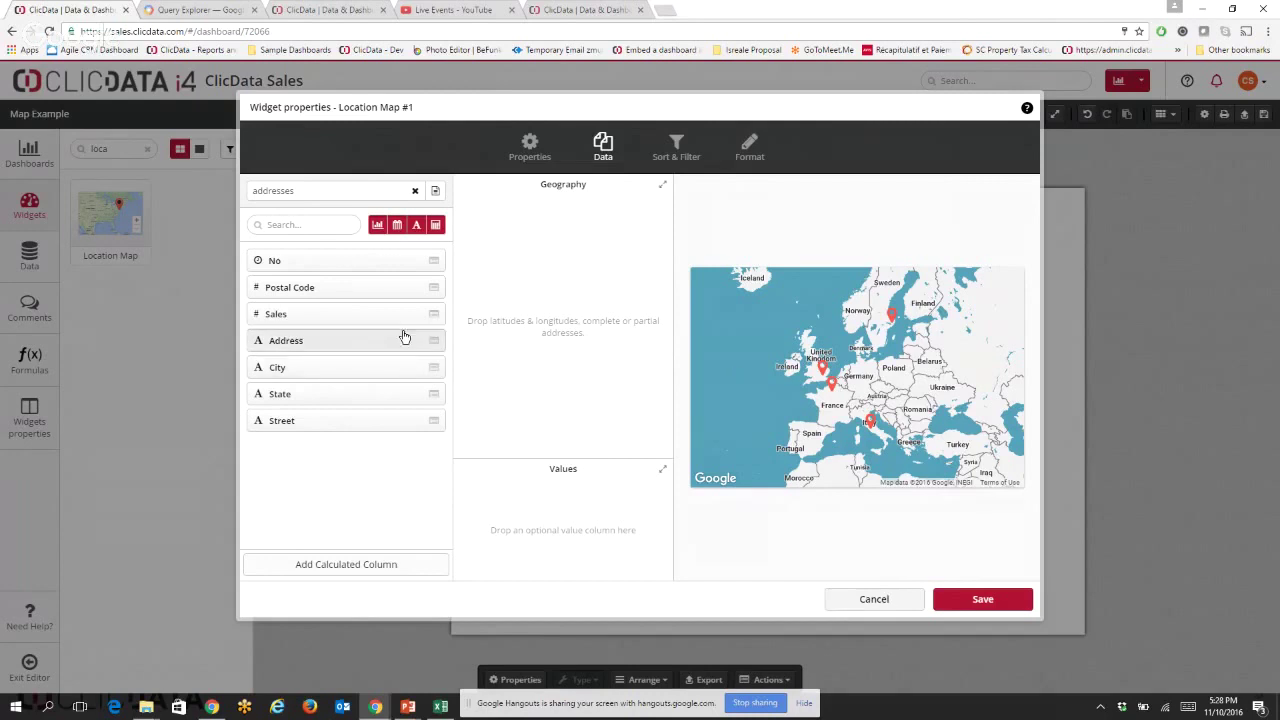
drag(375, 313, 525, 555)
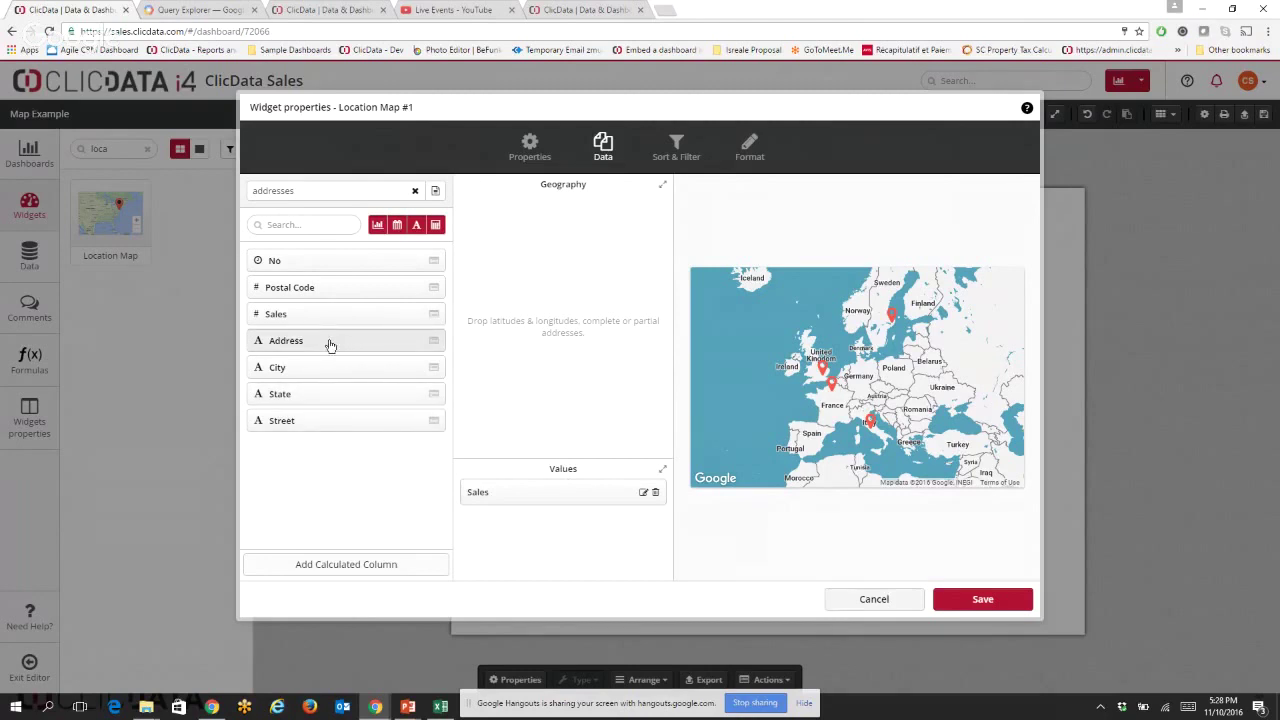
Try the Address column as the location map's geography, inspect the markers in the preview, and remove the column.
drag(330, 345, 510, 225)
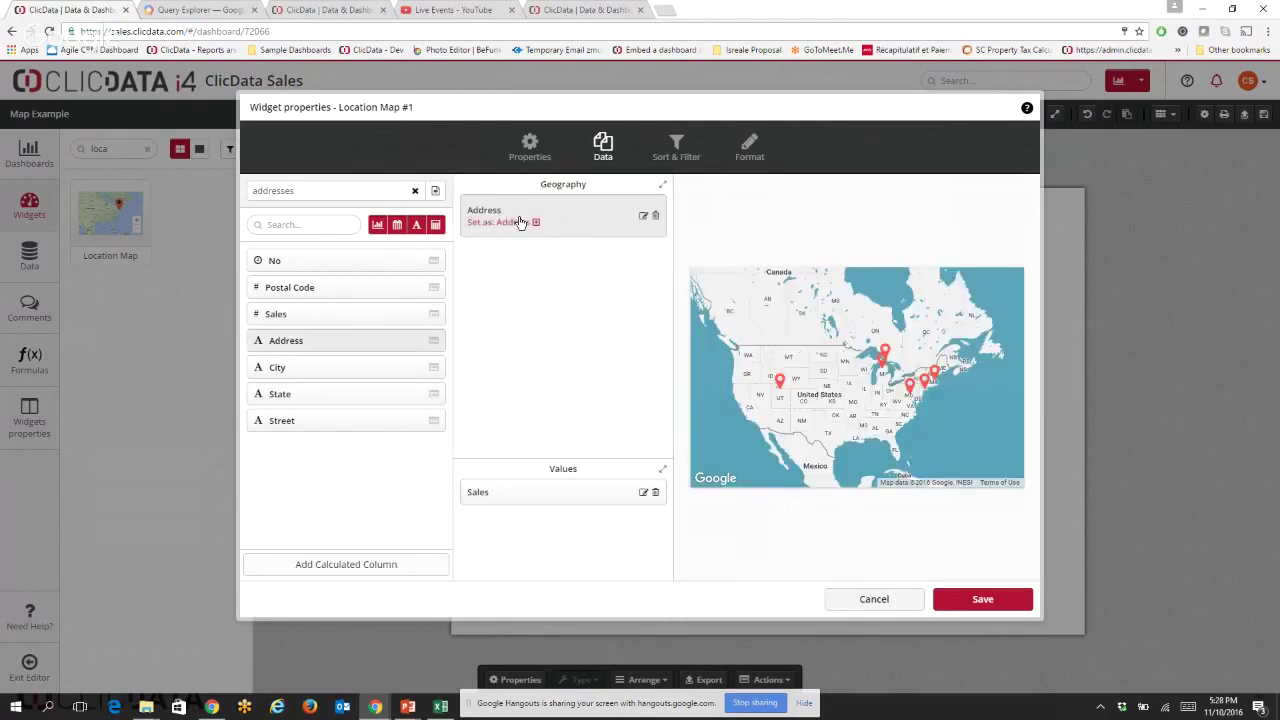
scroll(902, 330, up, 2)
scroll(902, 330, up, 2)
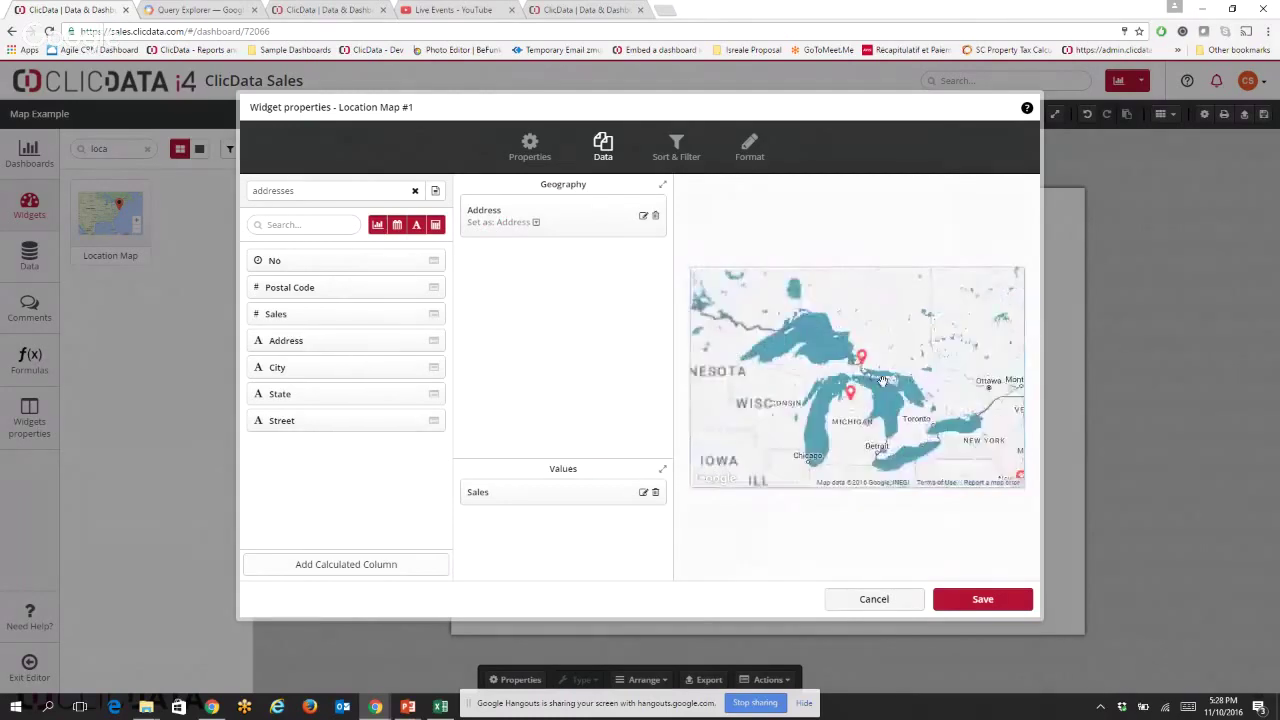
scroll(870, 395, up, 1)
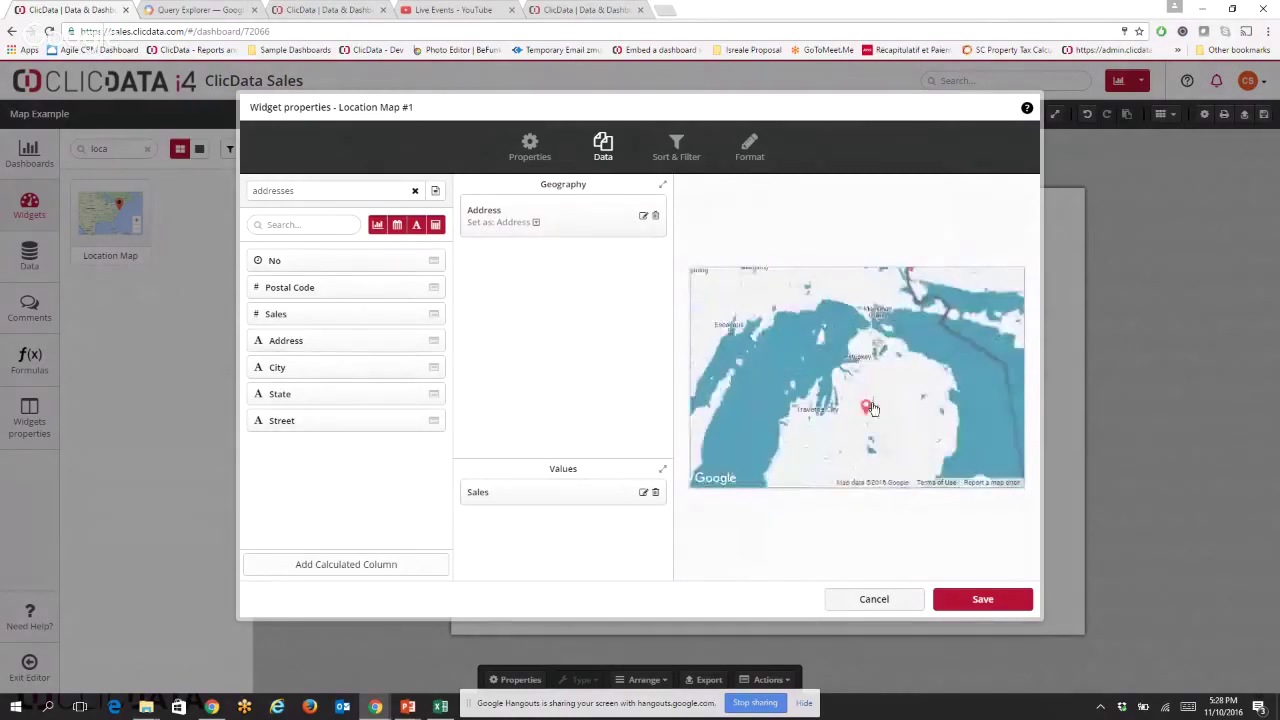
scroll(880, 400, down, 3)
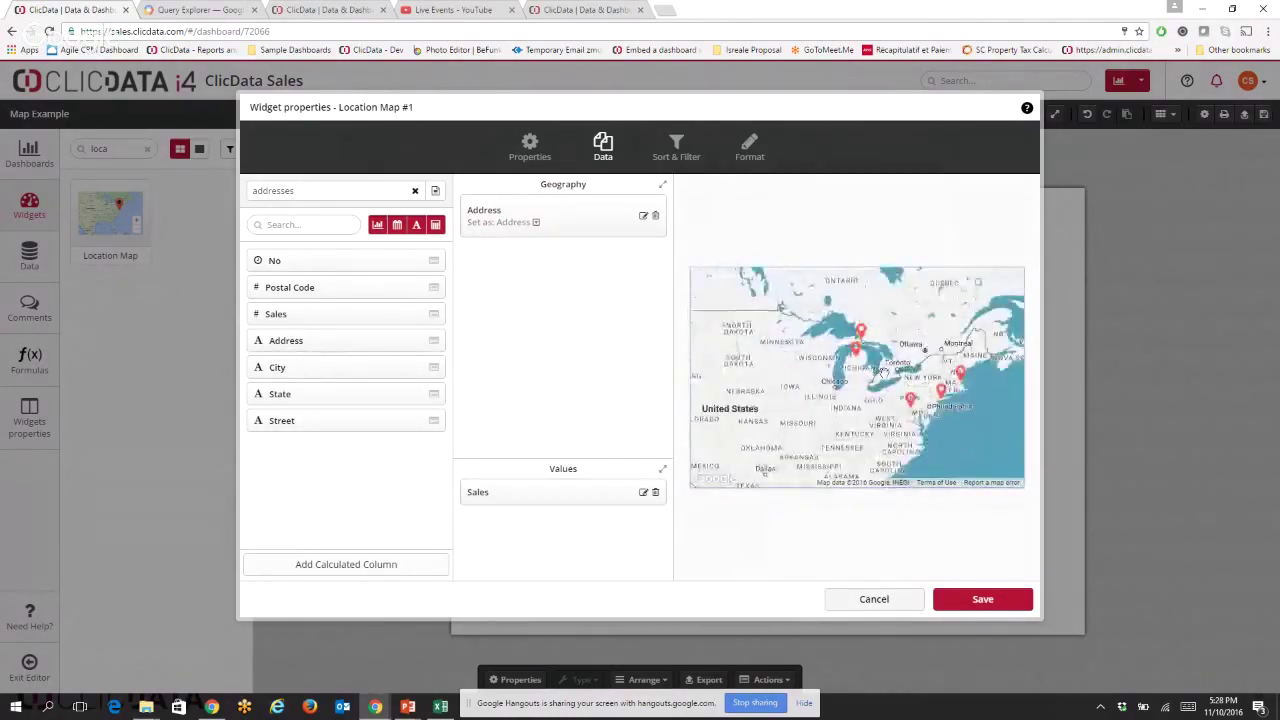
click(656, 216)
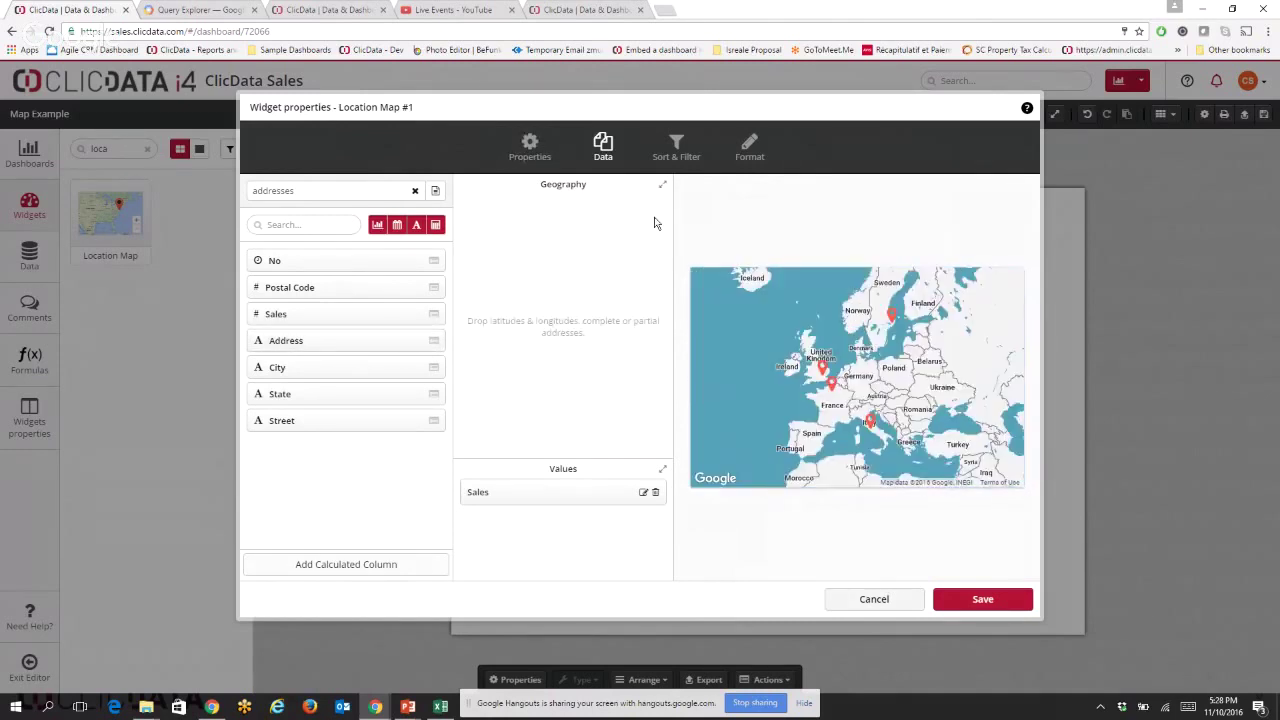
Assign the City column as the location map's geography, keep it set as City, and inspect the eastern US markers.
drag(330, 367, 466, 262)
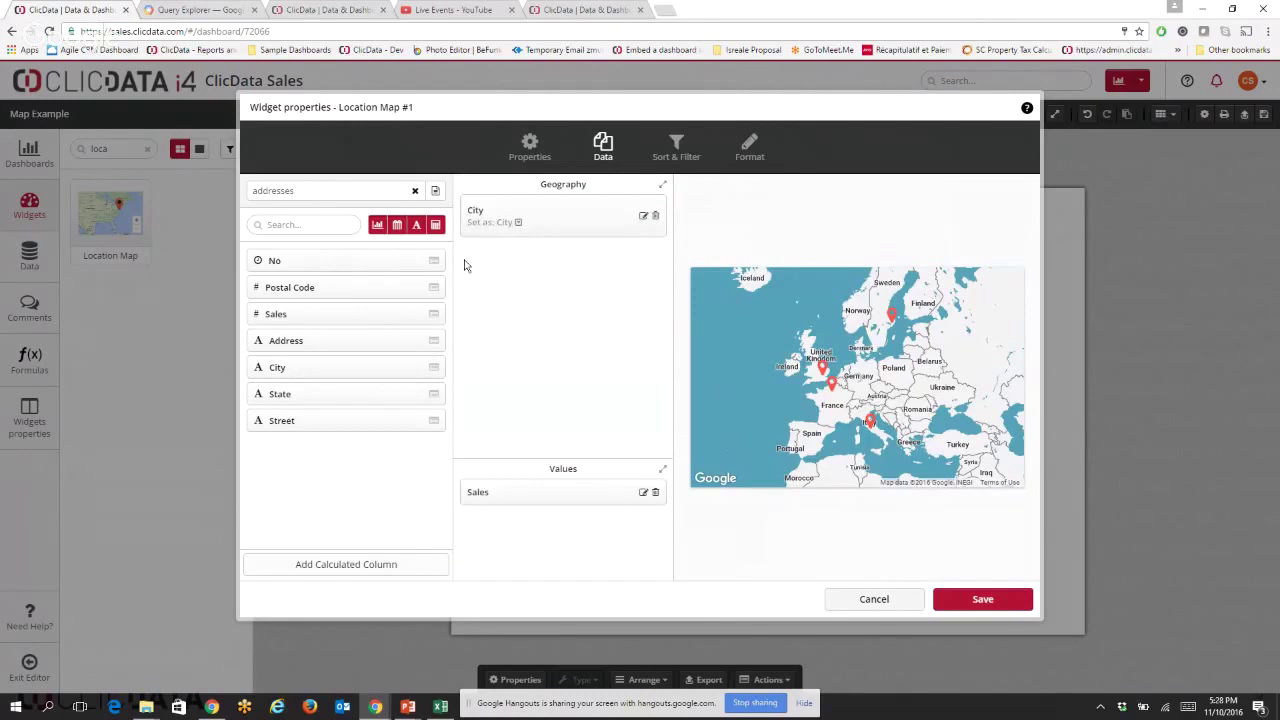
click(507, 224)
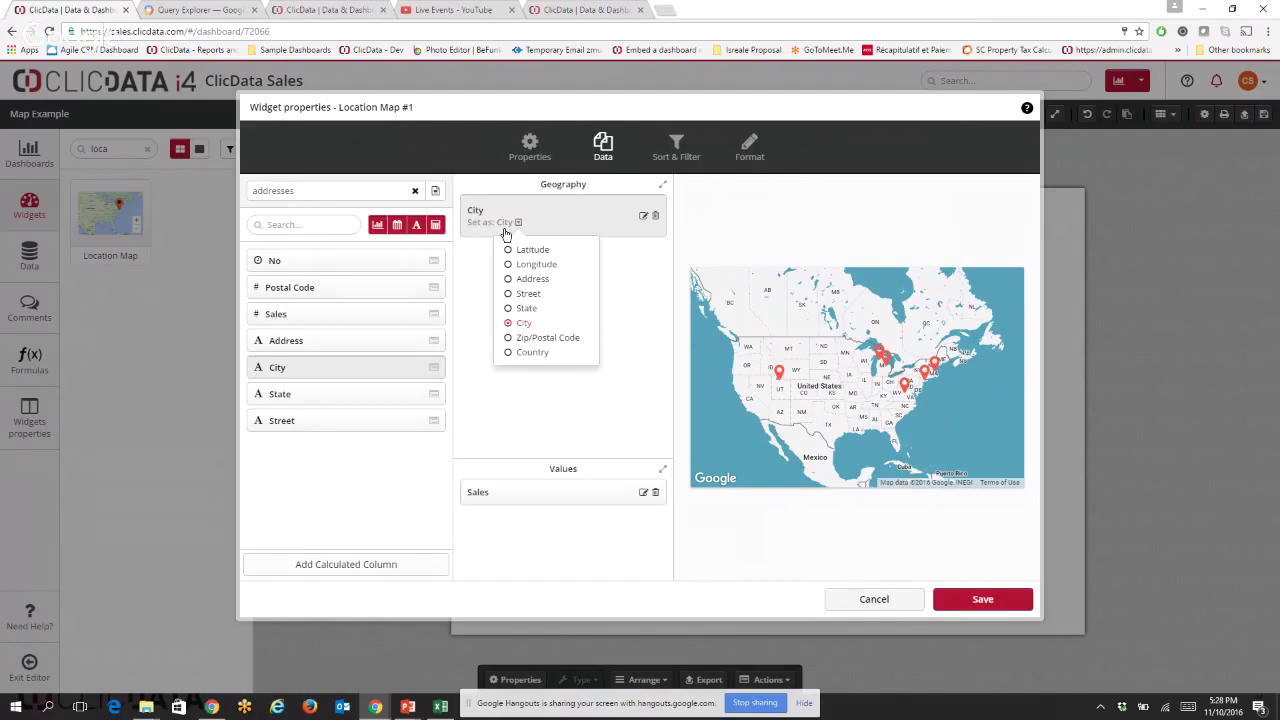
click(926, 387)
scroll(928, 377, up, 2)
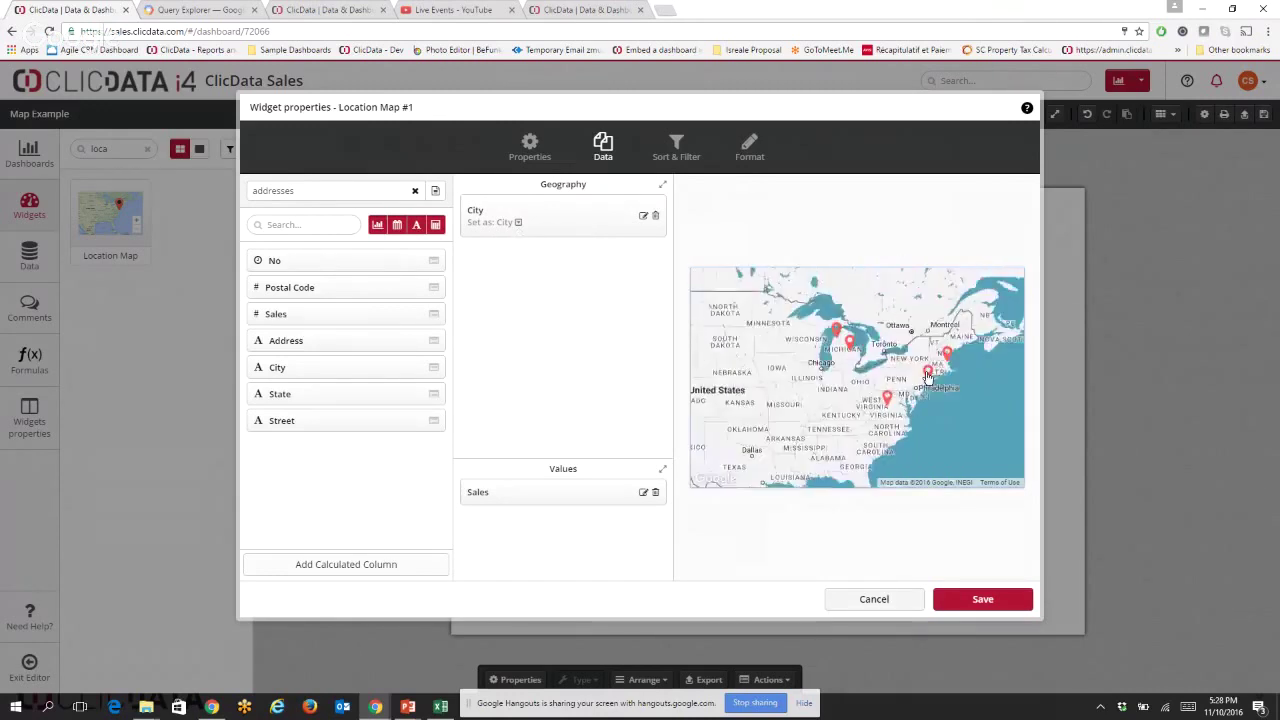
scroll(928, 377, up, 1)
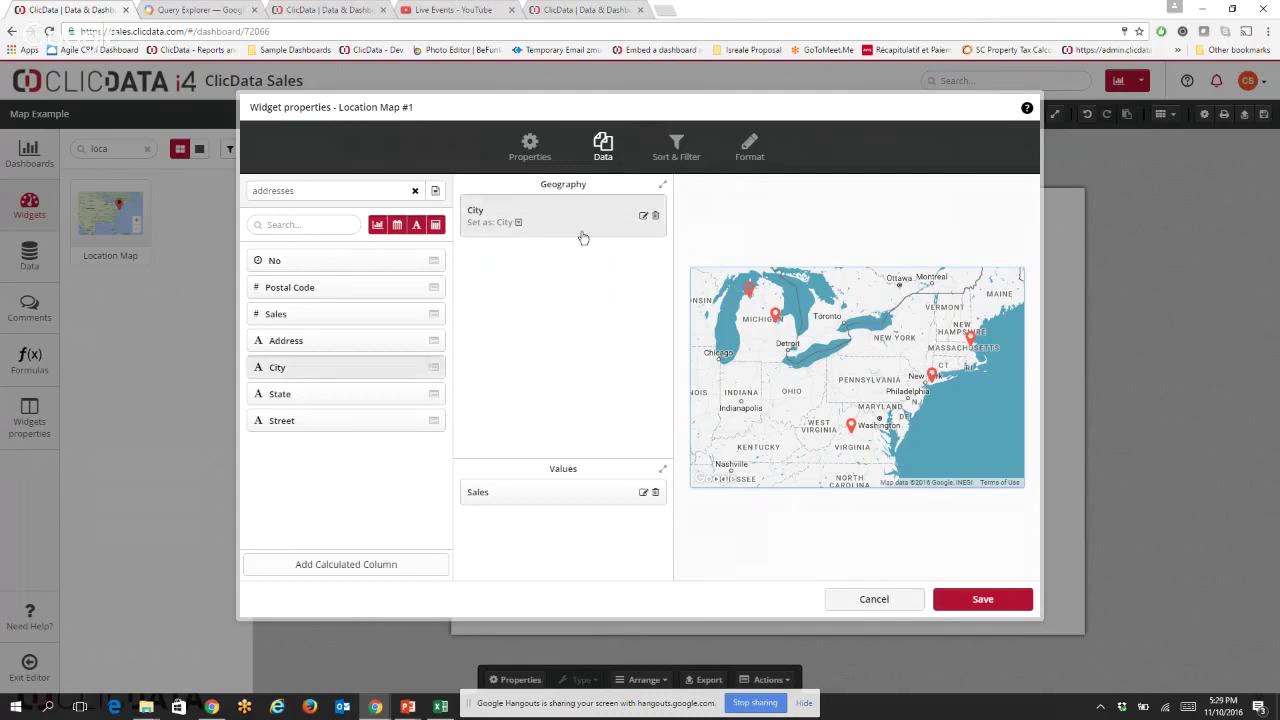
Open the location map's JSON style settings in its format options and follow the link to the Snazzy Maps site.
click(674, 145)
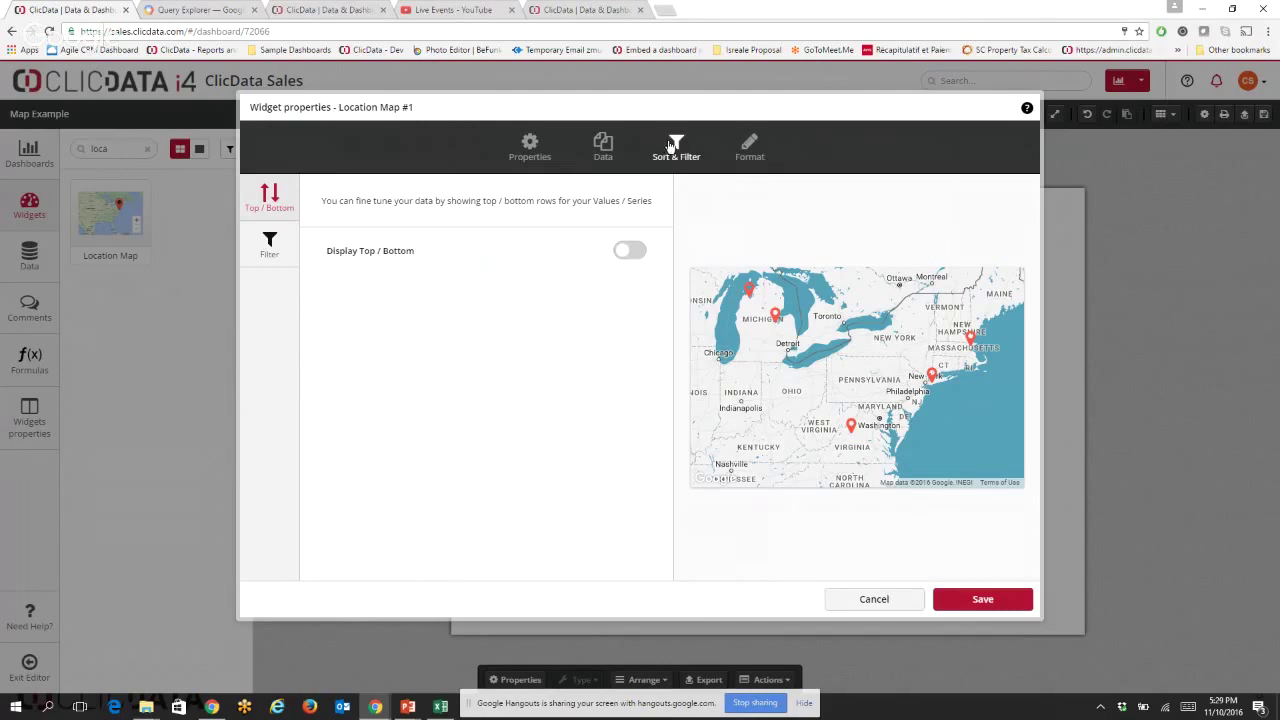
click(755, 156)
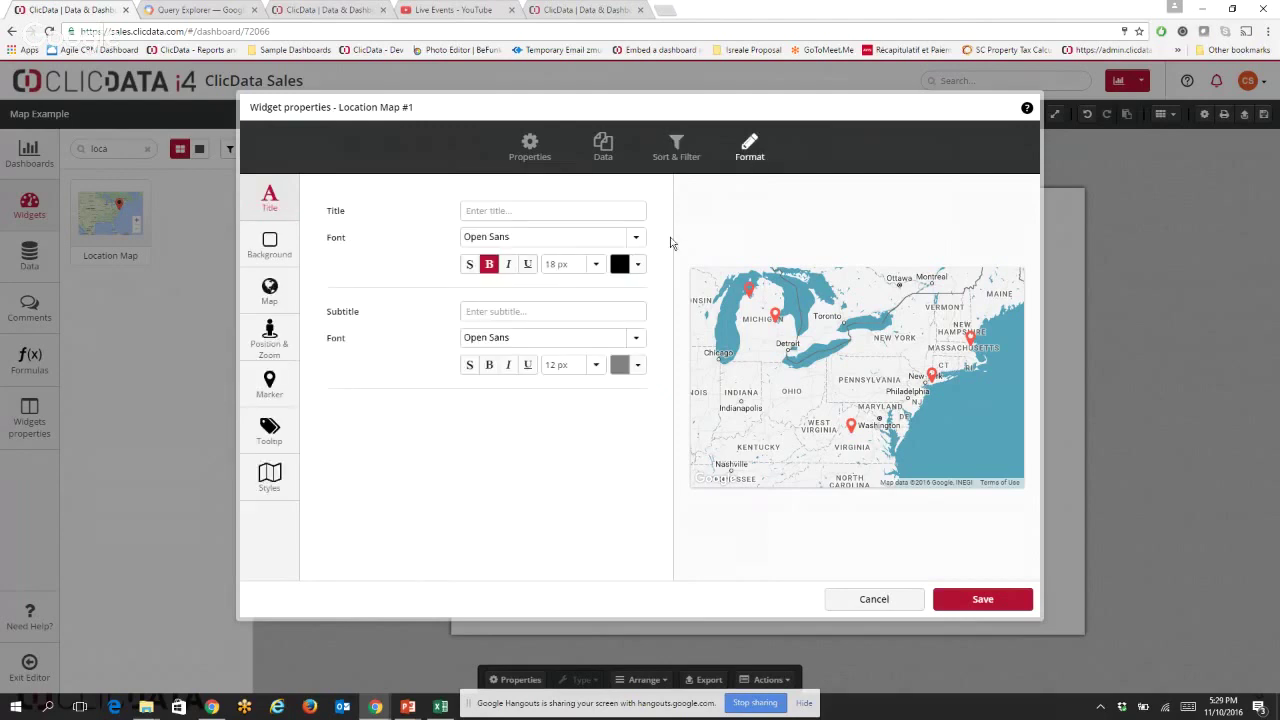
scroll(885, 312, down, 1)
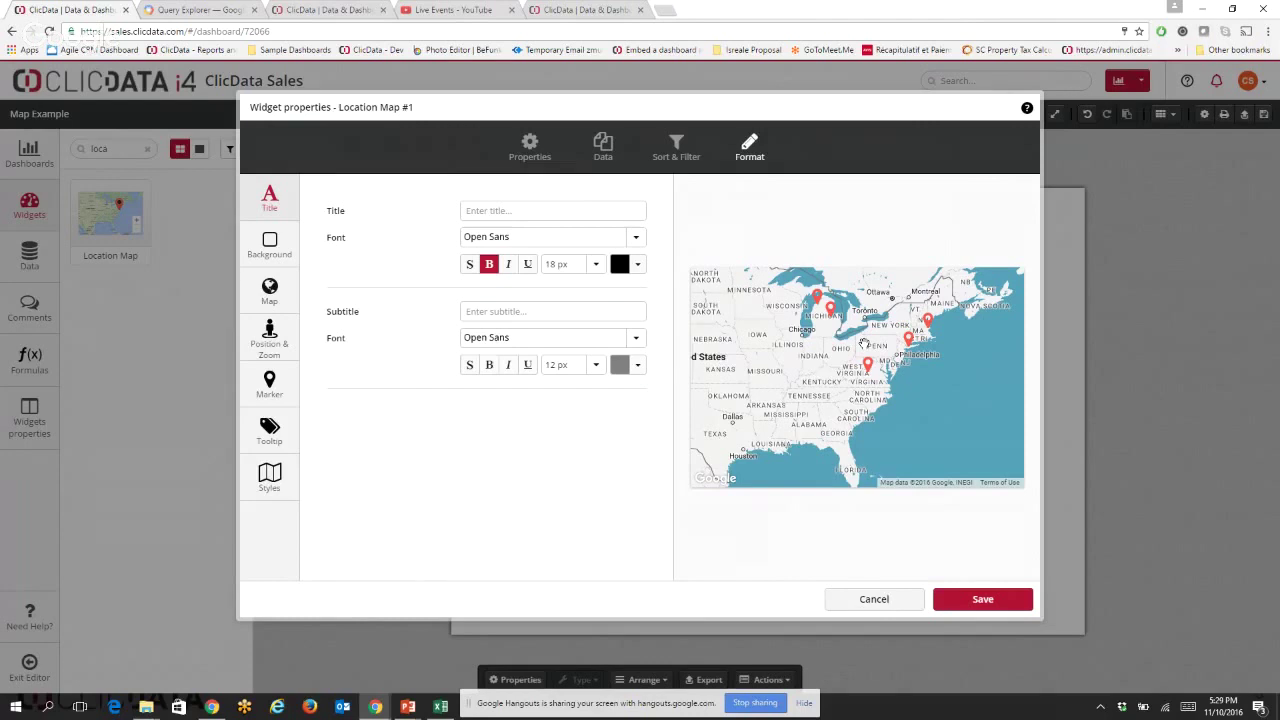
scroll(863, 343, down, 2)
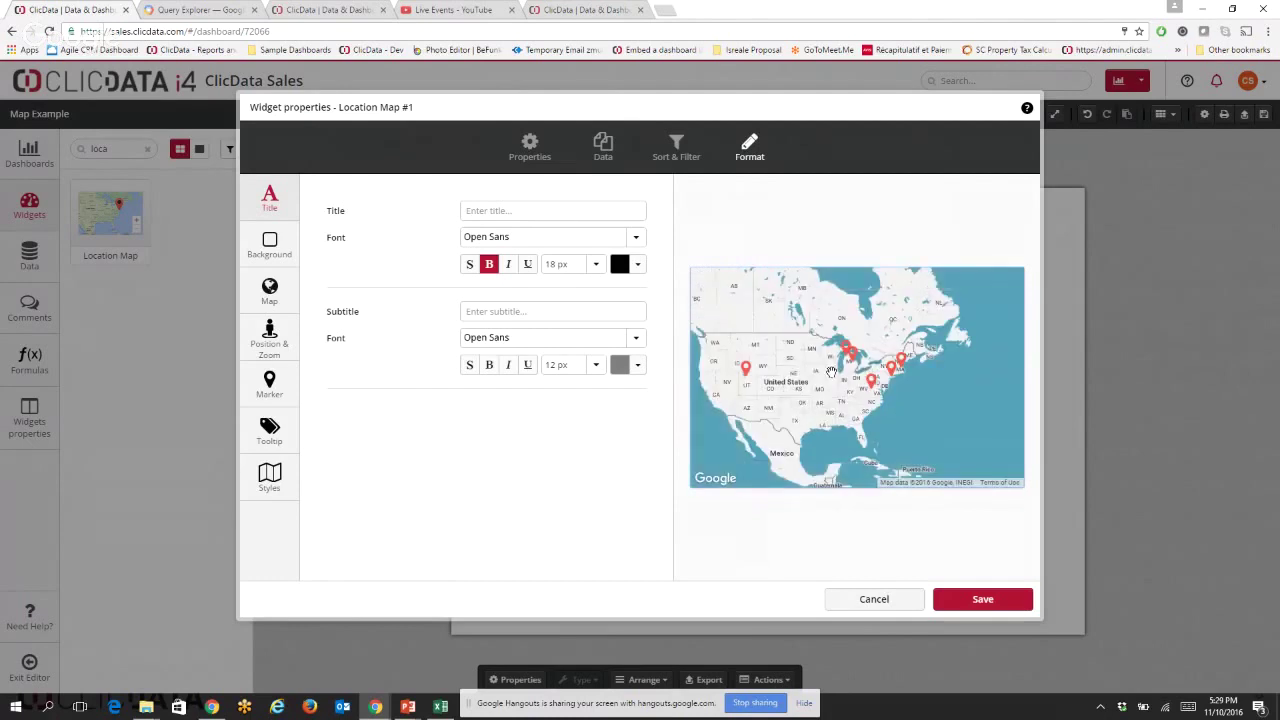
scroll(830, 368, up, 1)
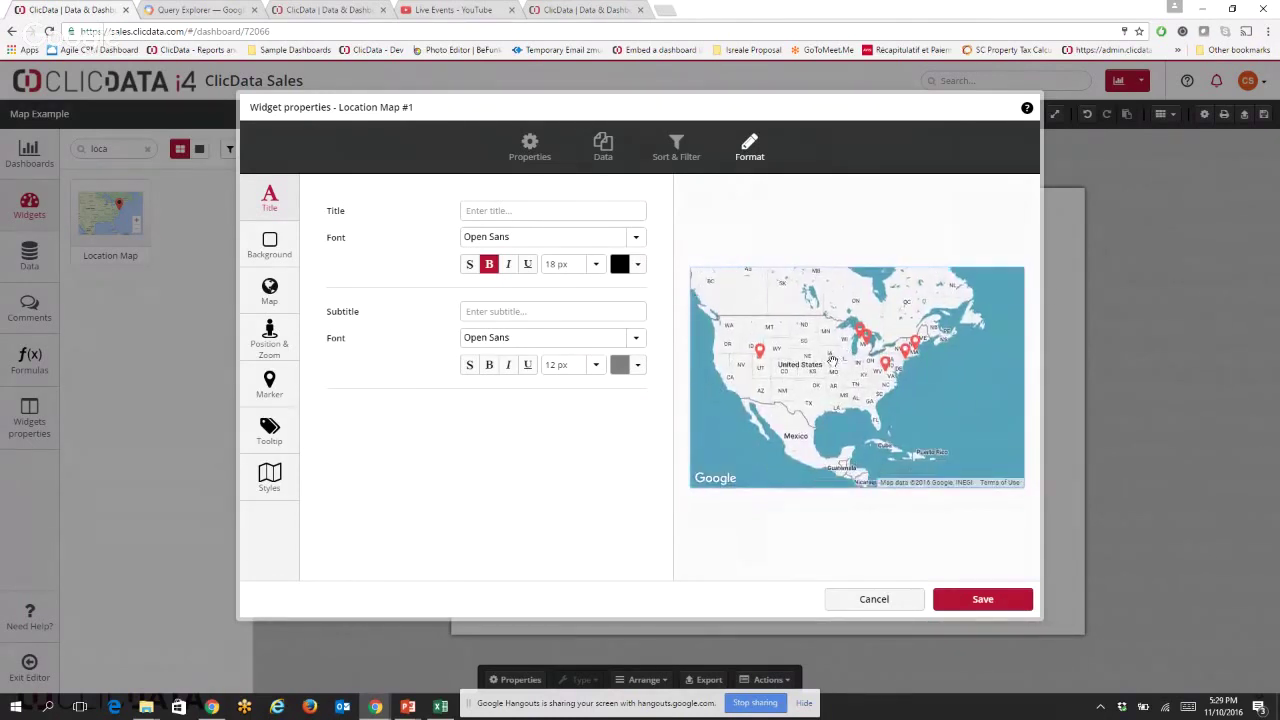
click(289, 483)
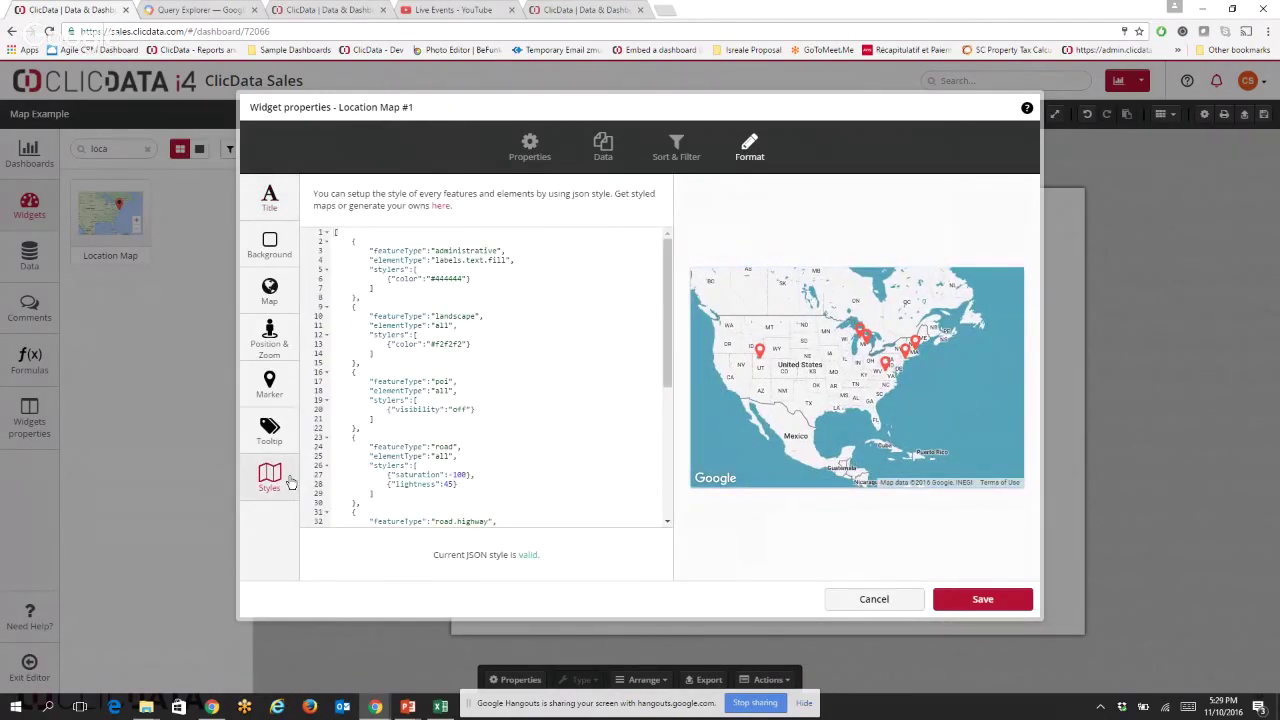
click(441, 206)
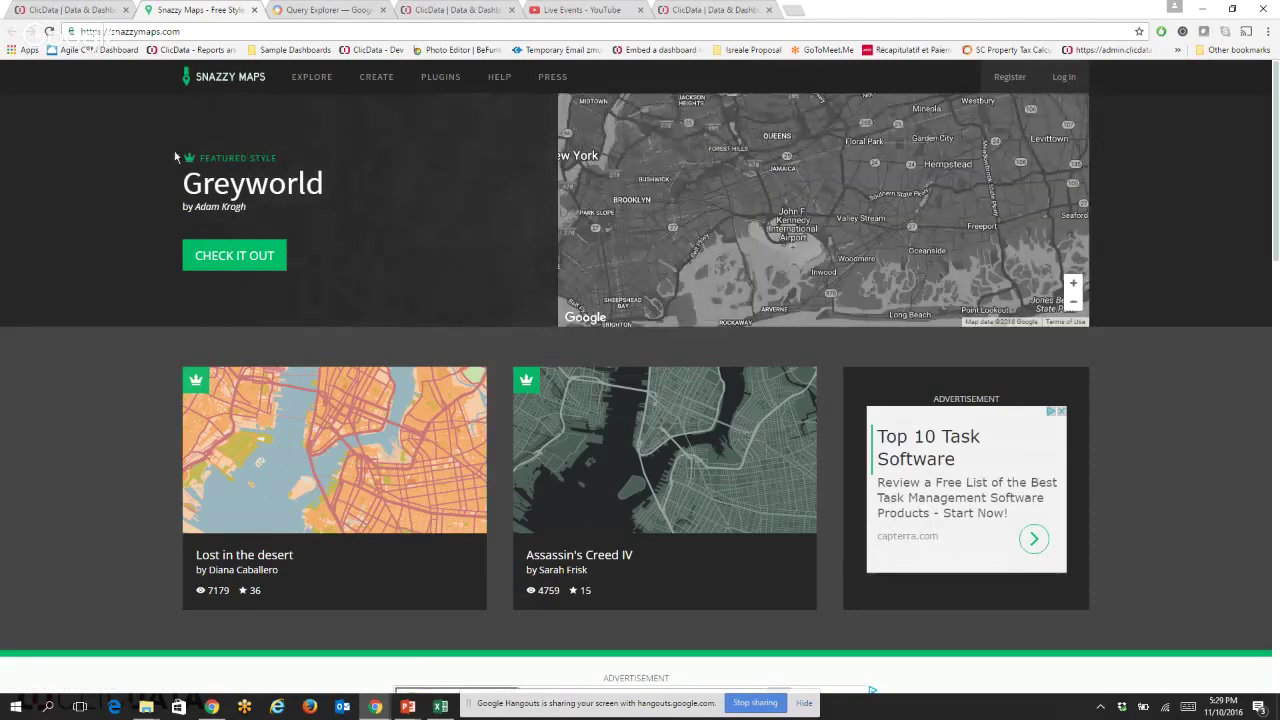
Browse the Snazzy Maps styles and open the "map home" style from the most recent ones.
scroll(270, 123, down, 1)
scroll(270, 123, down, 2)
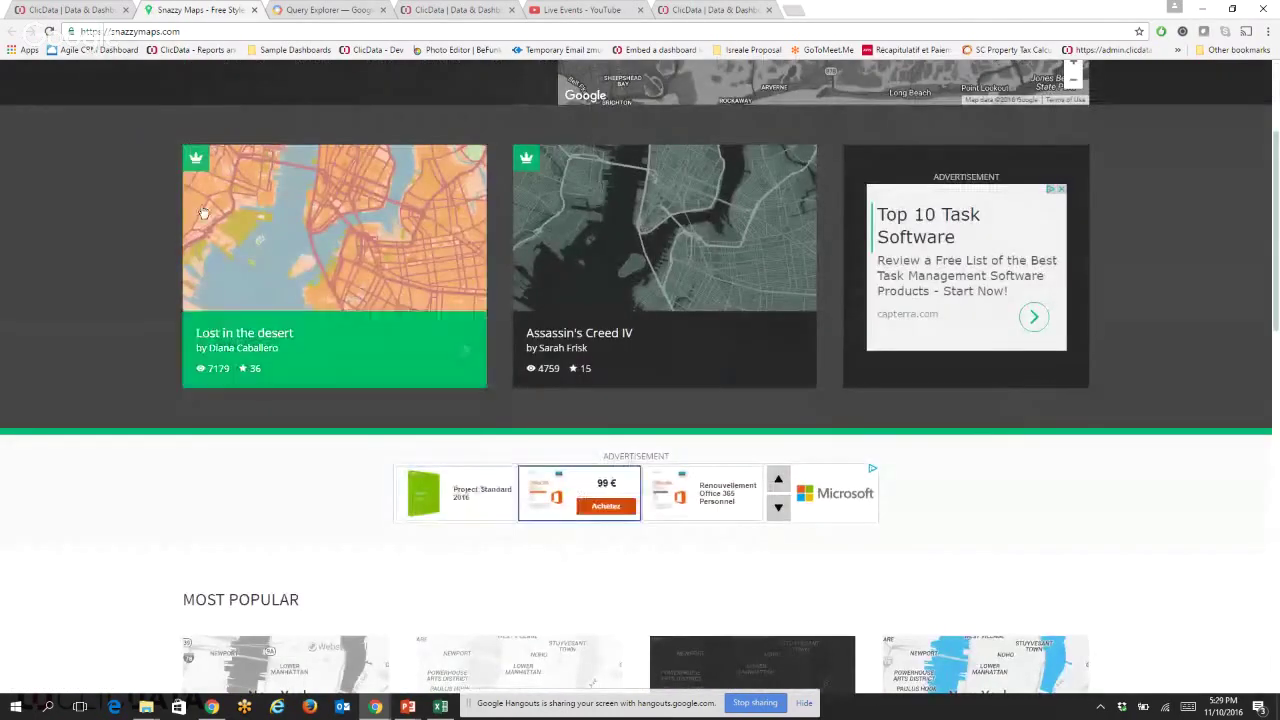
scroll(631, 369, down, 2)
scroll(966, 478, down, 4)
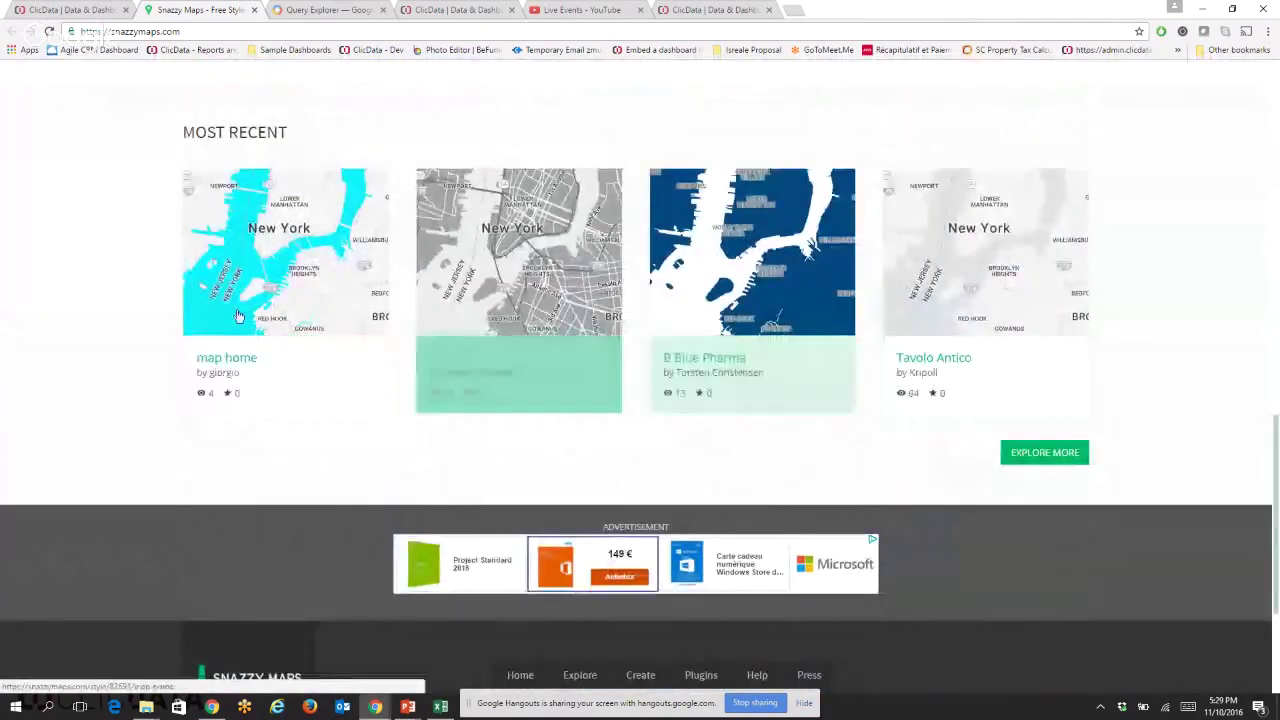
click(290, 361)
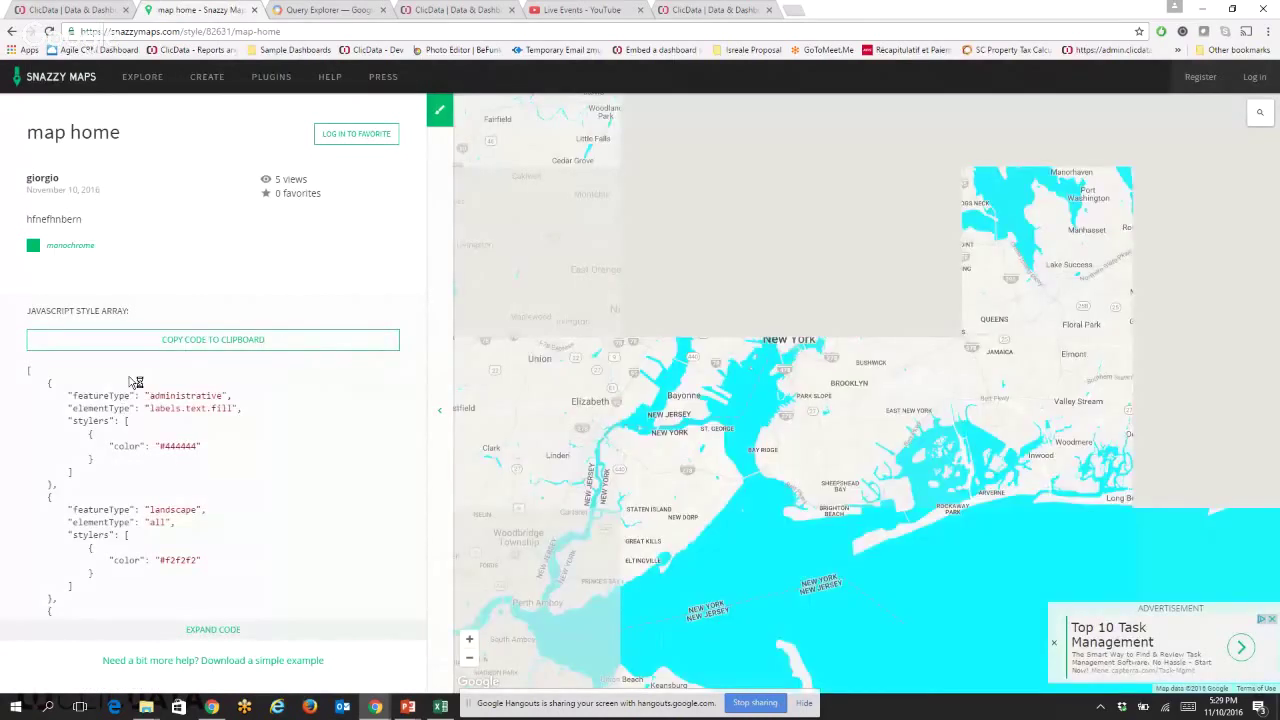
Copy the "map home" style code and replace the location map's JSON style with it in ClicData, checking the restyled preview.
click(173, 342)
key(ctrl+shift+Tab)
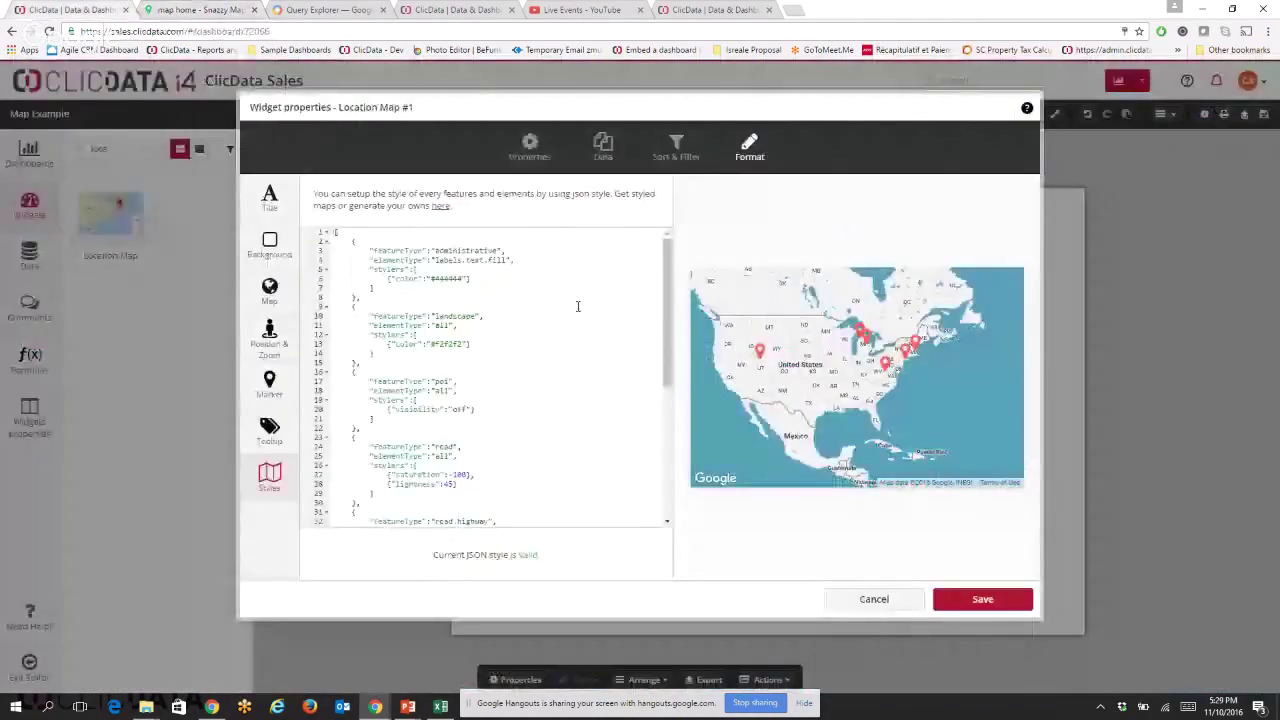
click(557, 334)
key(ctrl+a)
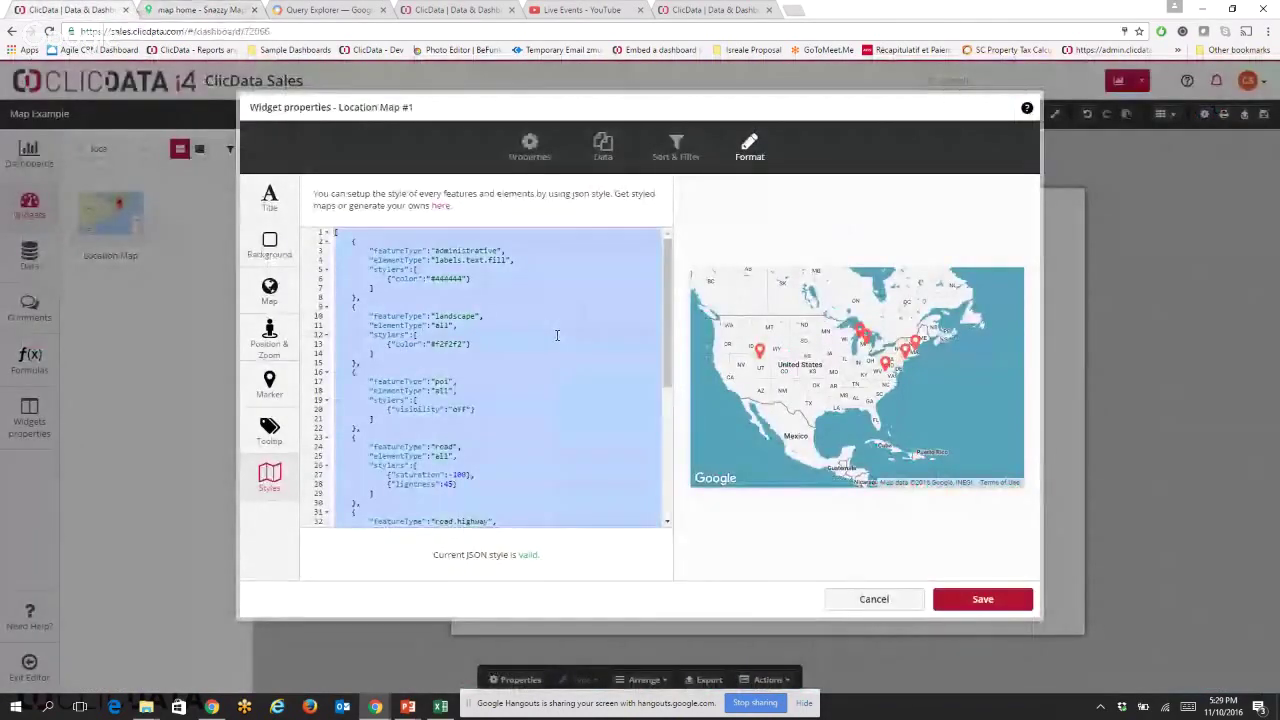
key(ctrl+v)
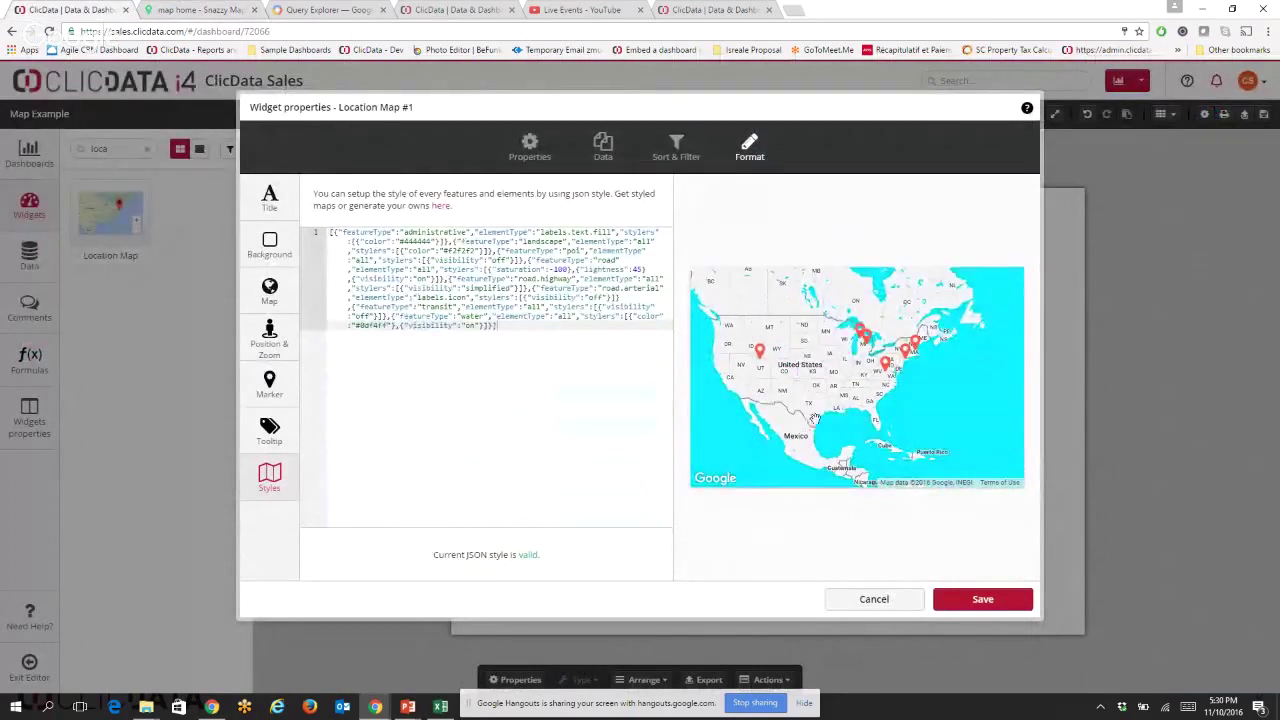
scroll(864, 428, up, 2)
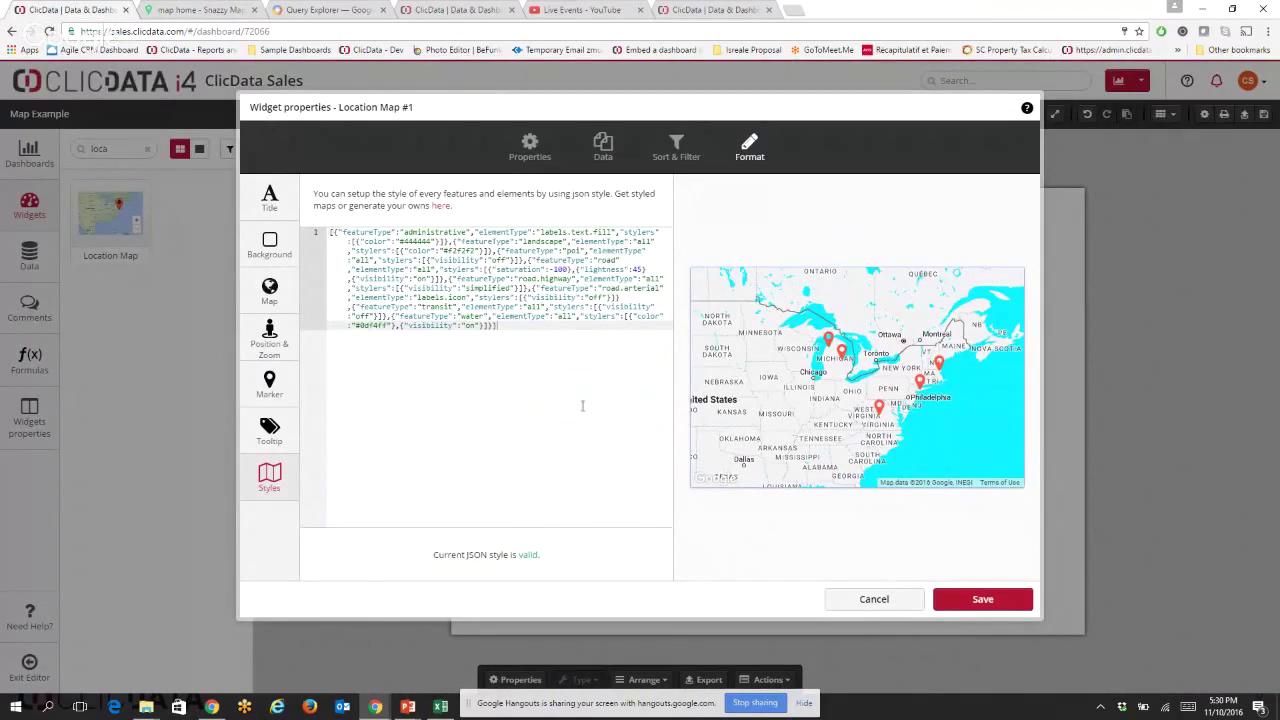
scroll(816, 387, up, 1)
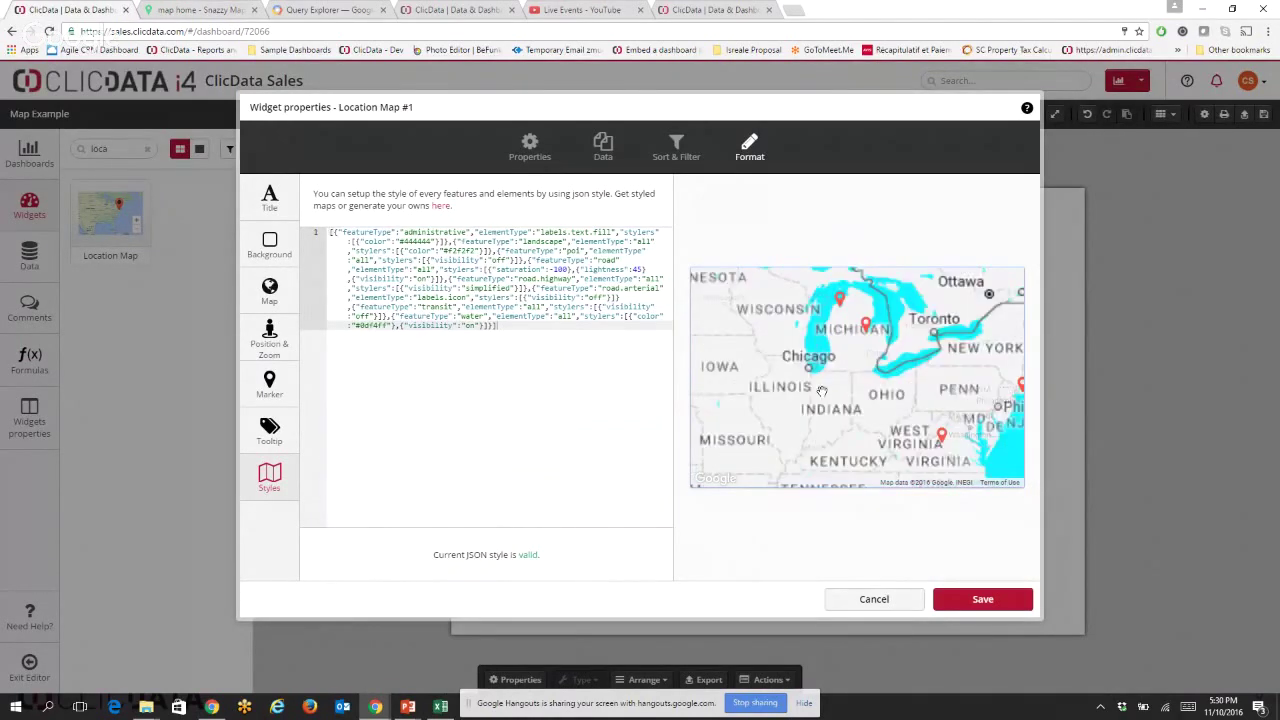
Set the location map's tooltips to display when hovering.
click(285, 428)
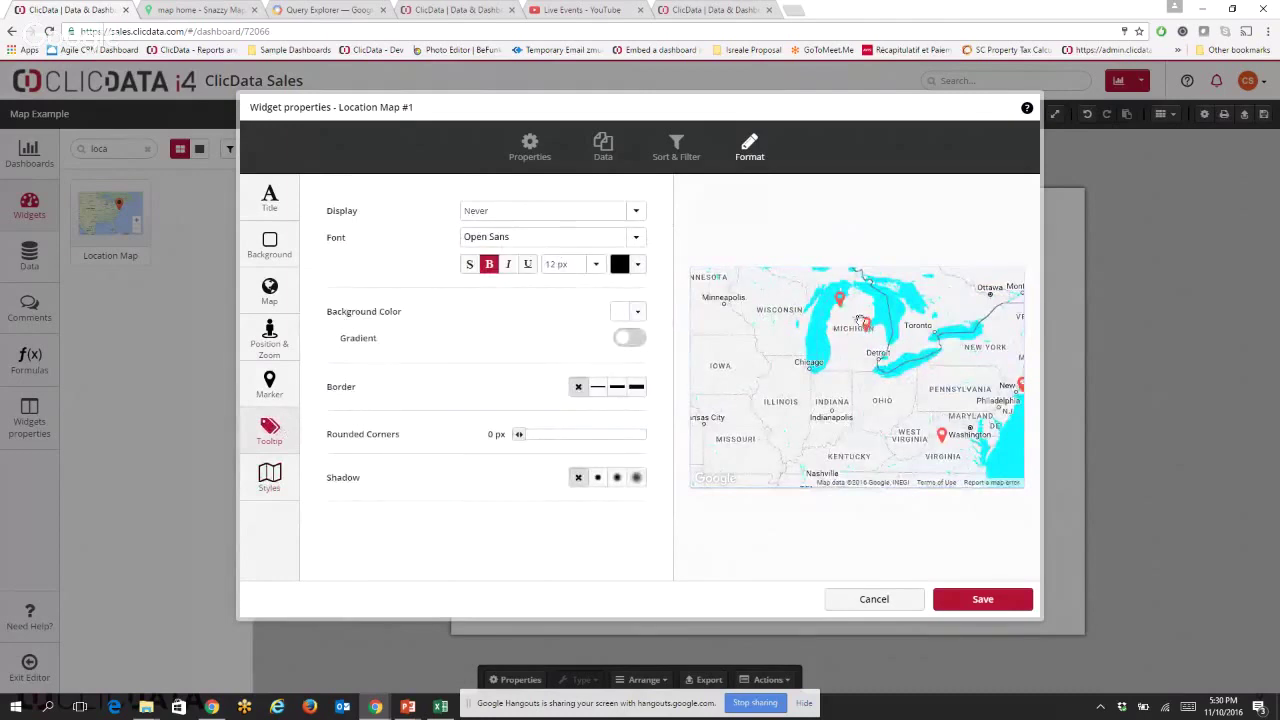
click(606, 214)
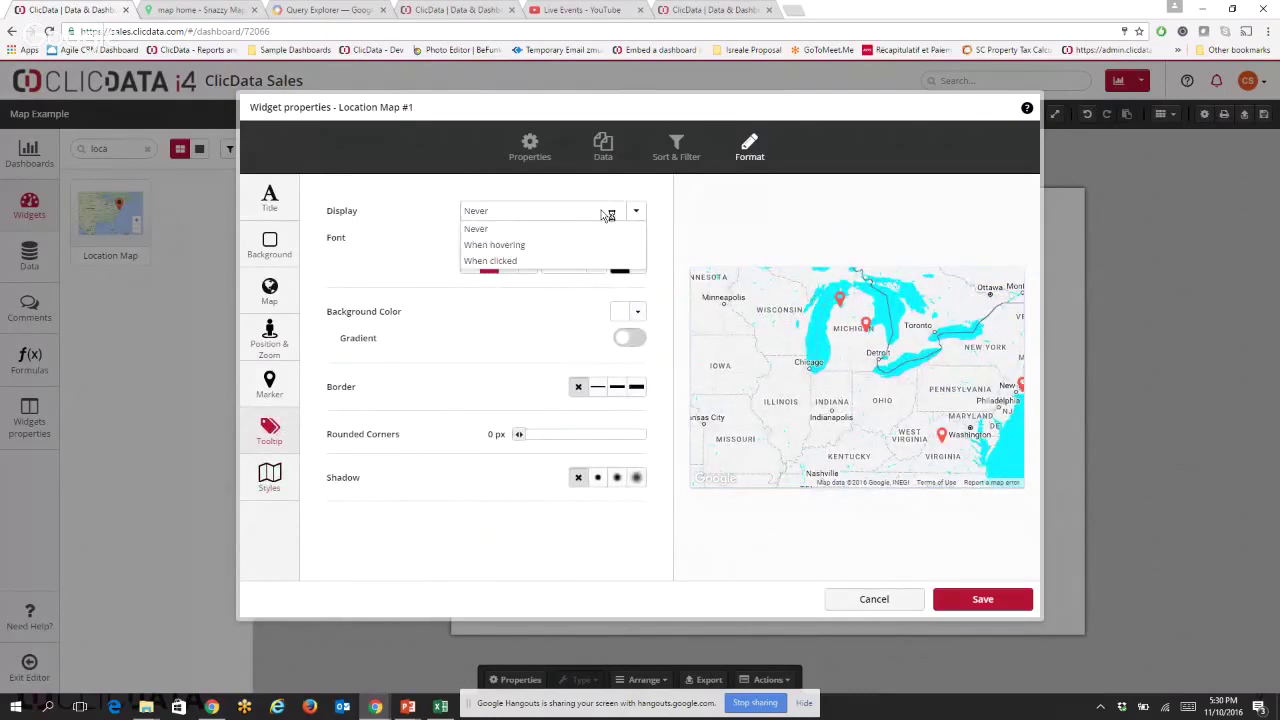
click(592, 245)
mouse_move(889, 358)
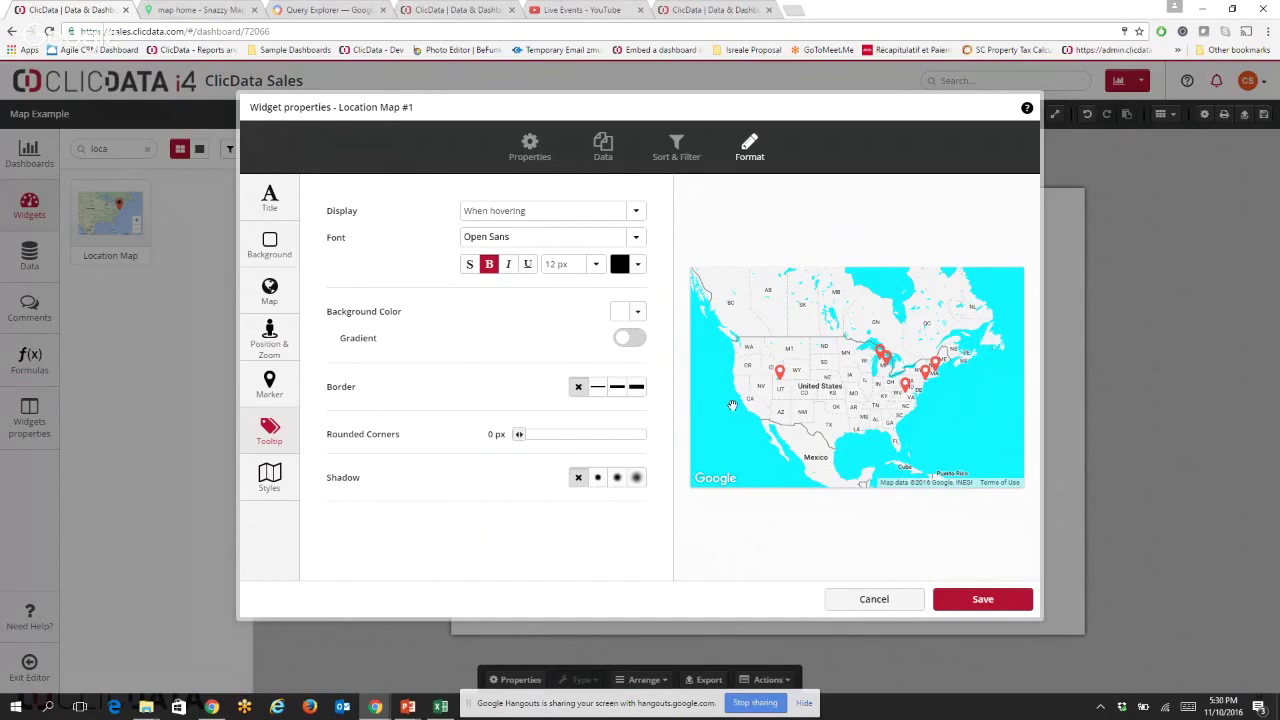
Look at the marker icon choices in the marker settings and inspect the tooltips of the eastern US markers in the preview.
click(269, 380)
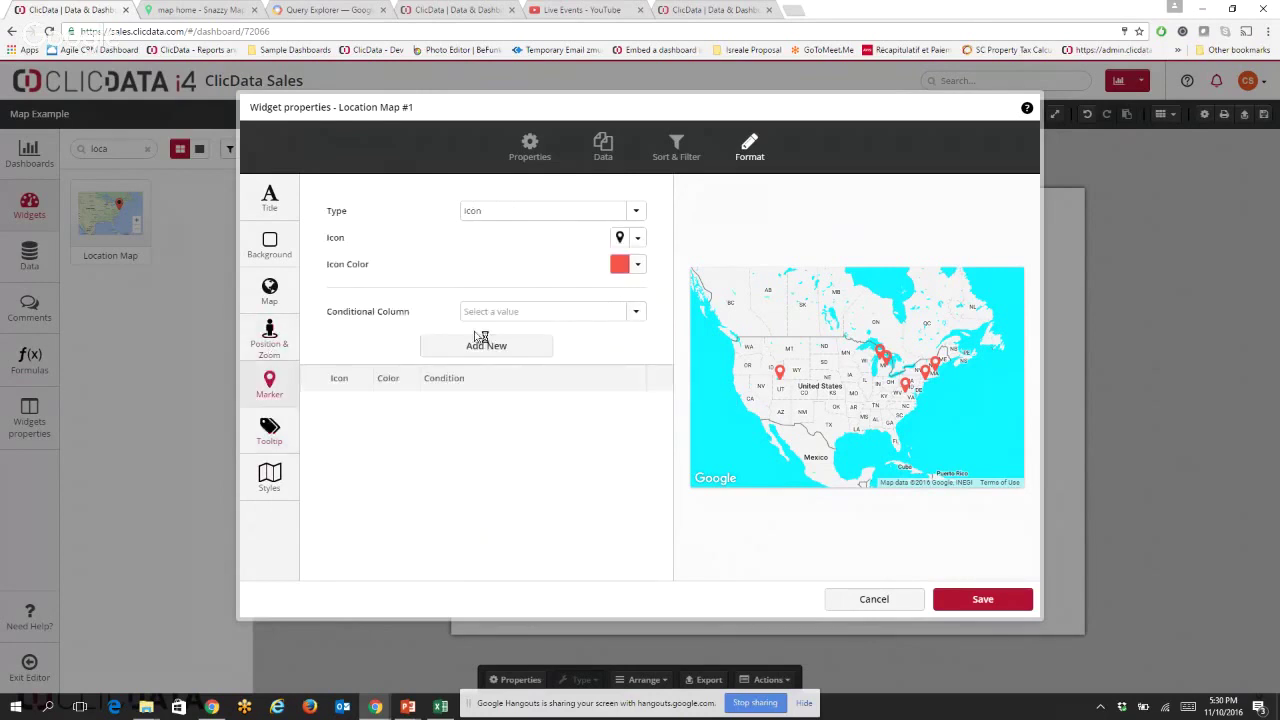
scroll(872, 380, up, 1)
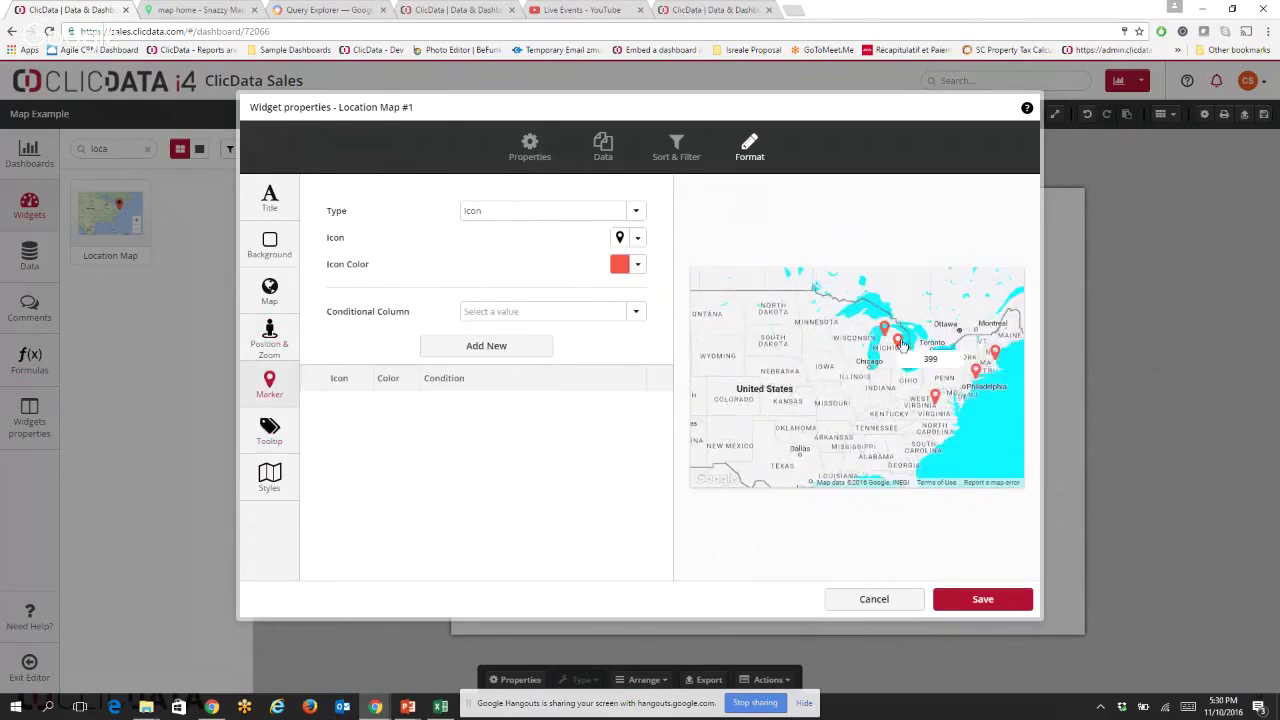
mouse_move(886, 333)
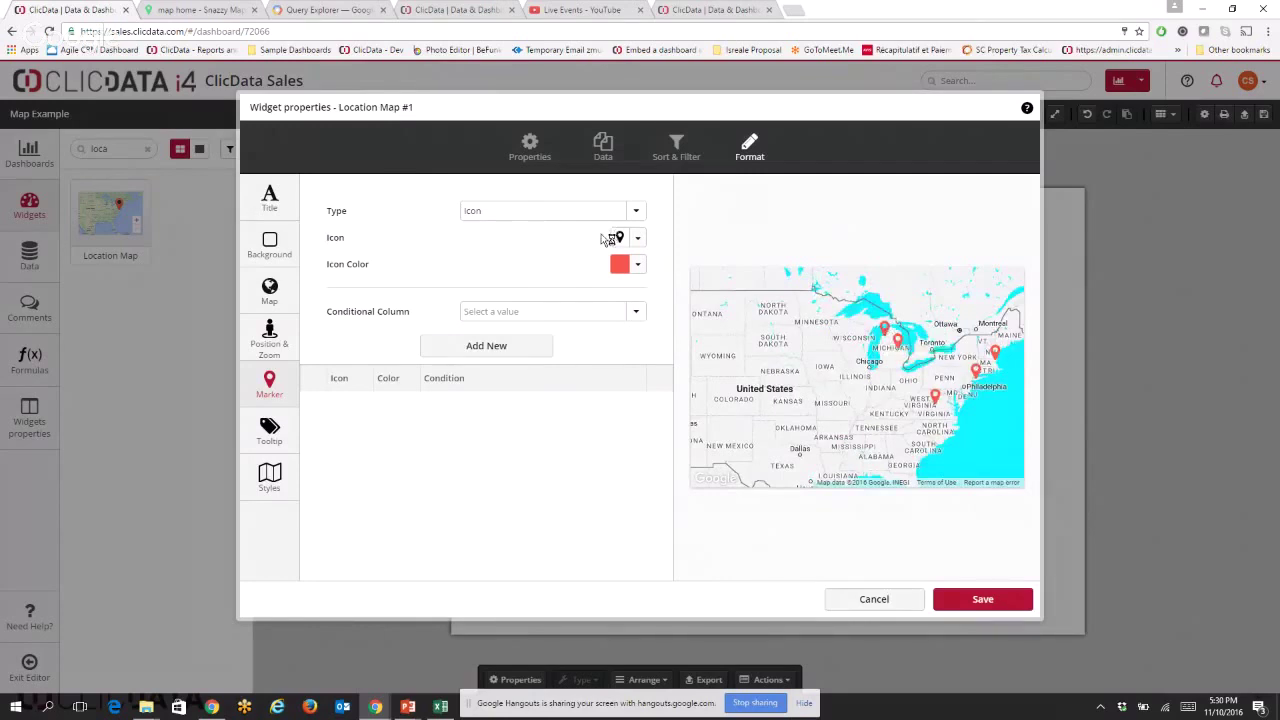
click(637, 264)
click(637, 238)
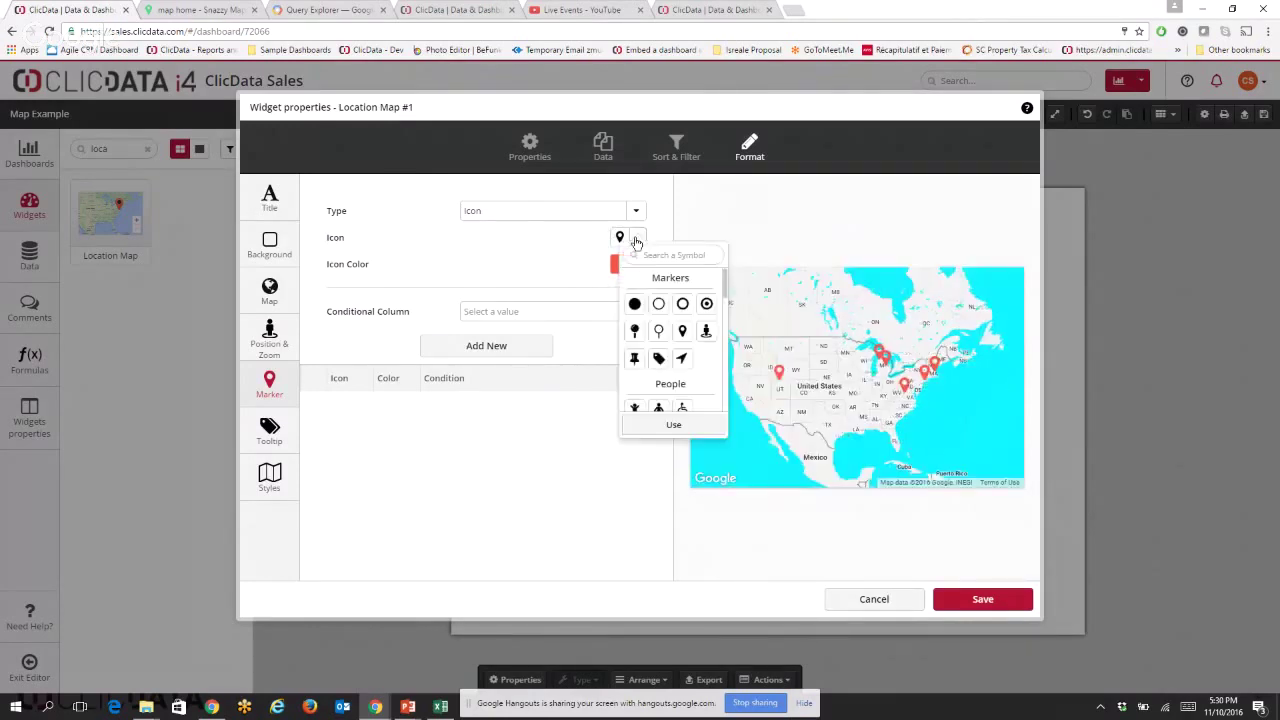
click(546, 250)
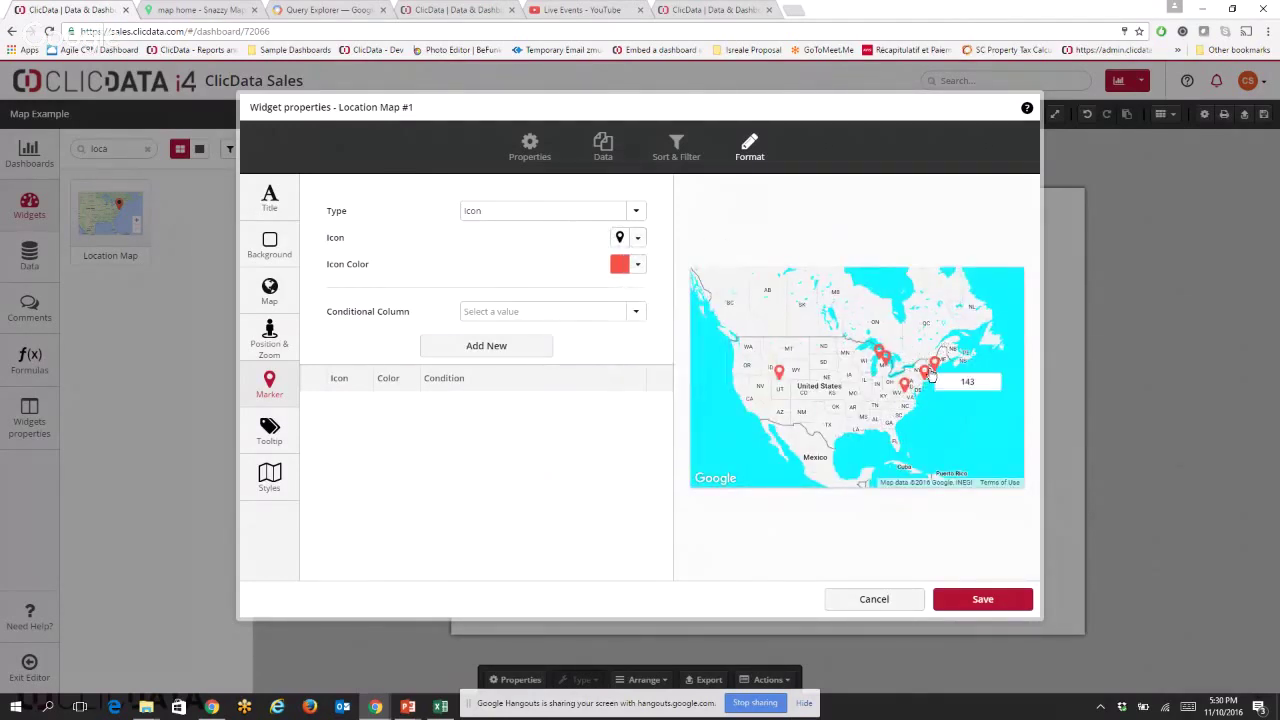
scroll(918, 370, up, 2)
mouse_move(890, 412)
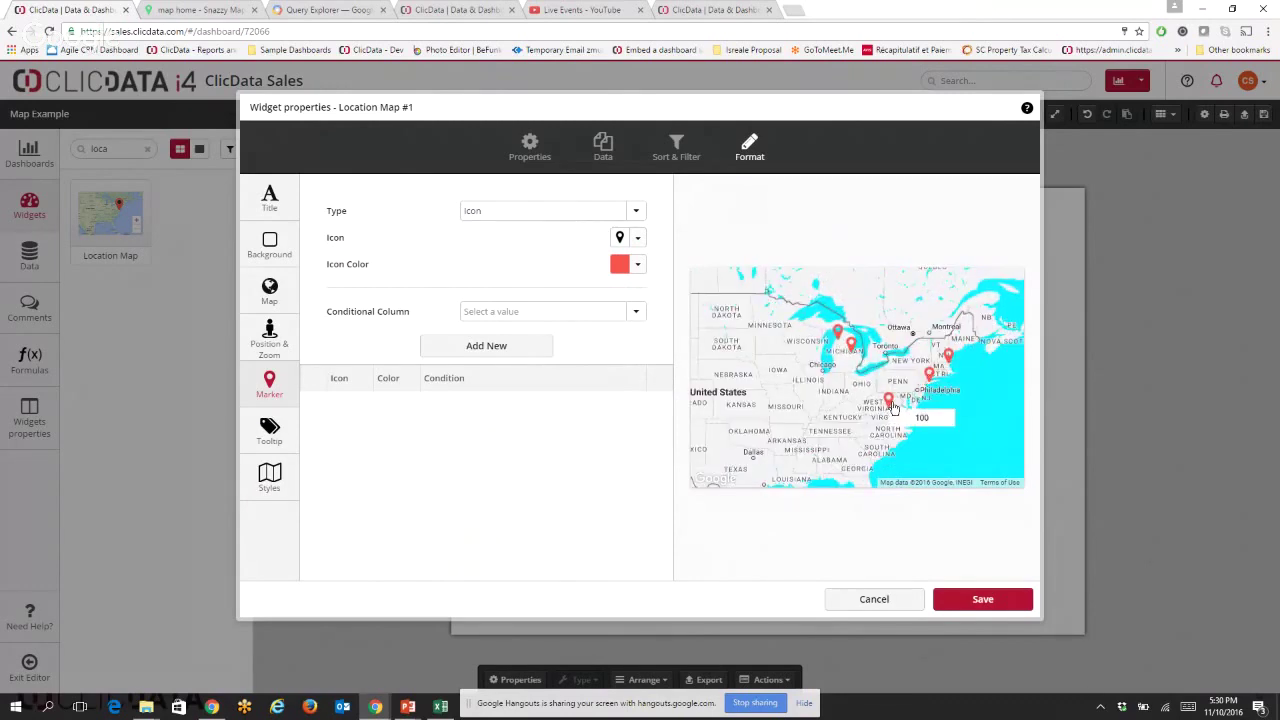
scroll(905, 402, up, 2)
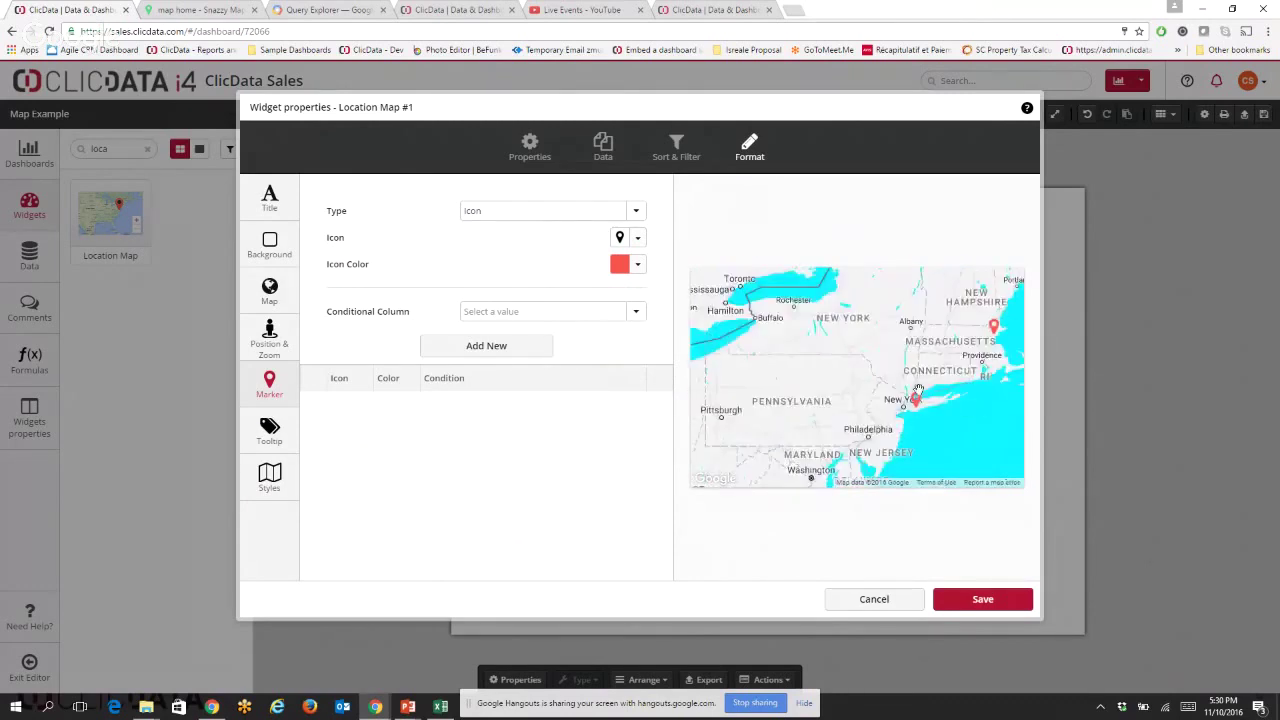
scroll(928, 338, down, 2)
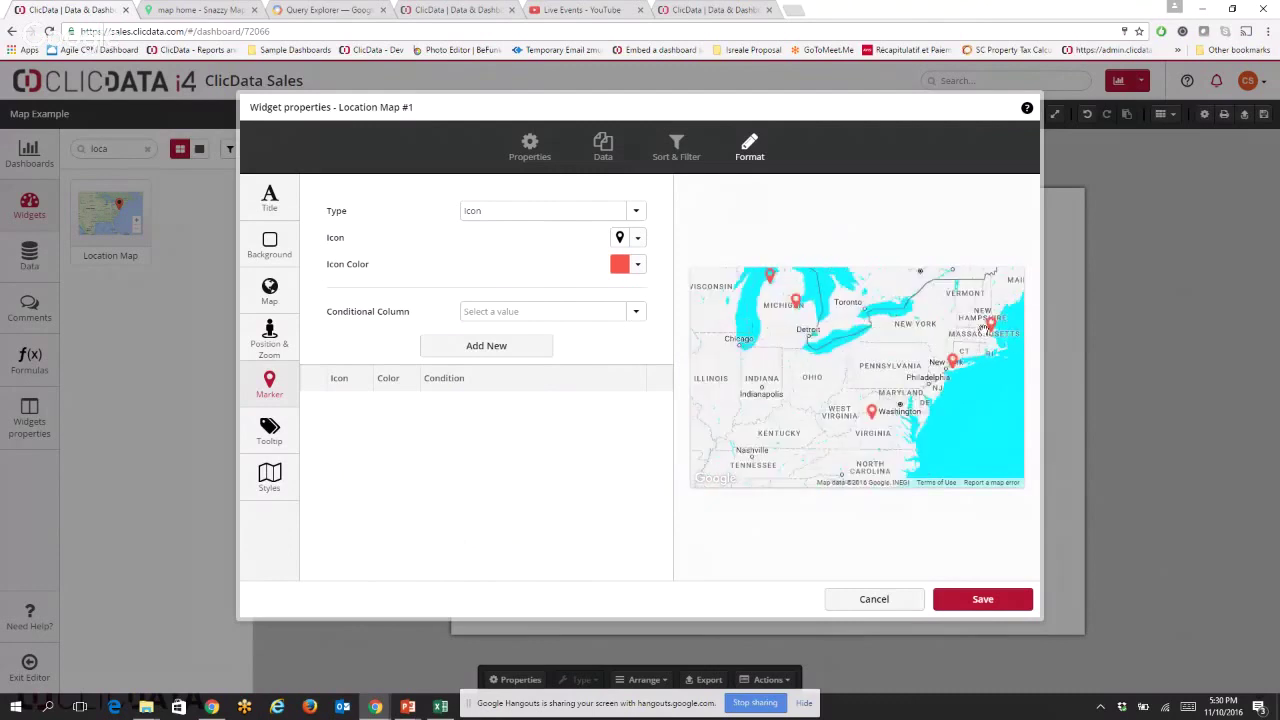
scroll(928, 338, down, 1)
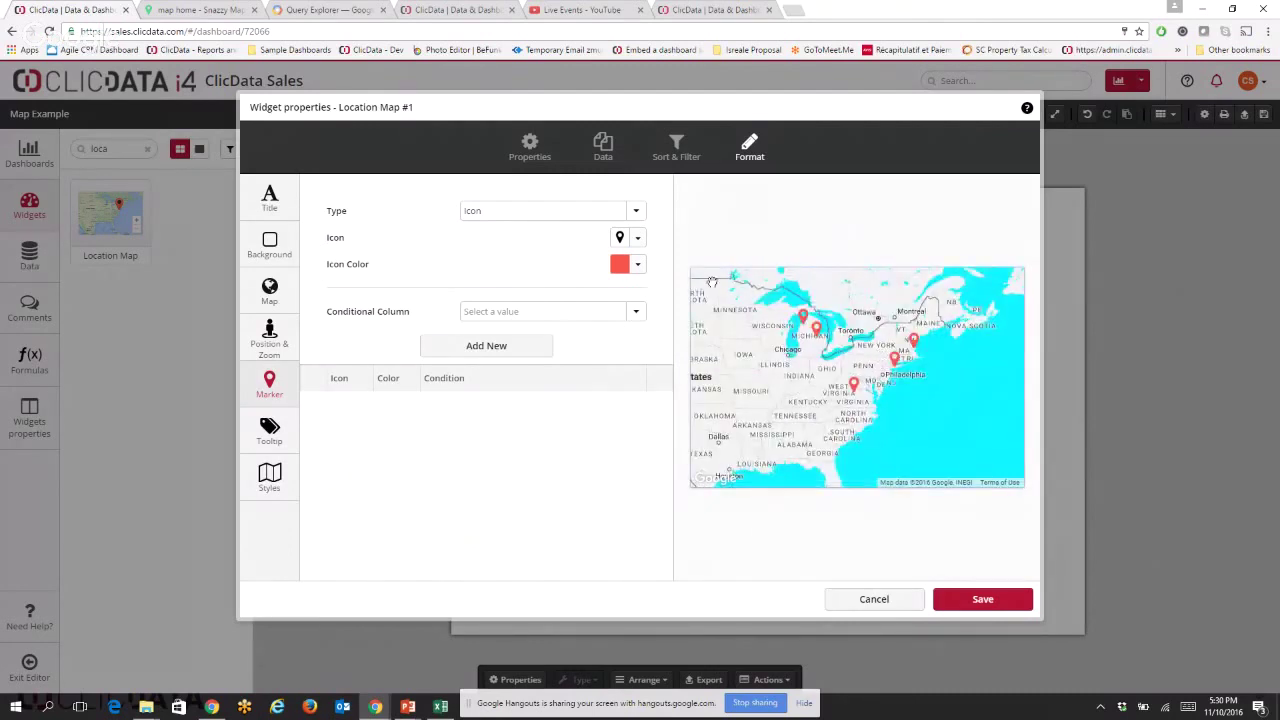
Use Sales as the markers' conditional column and add a condition for values less than 500.
click(617, 316)
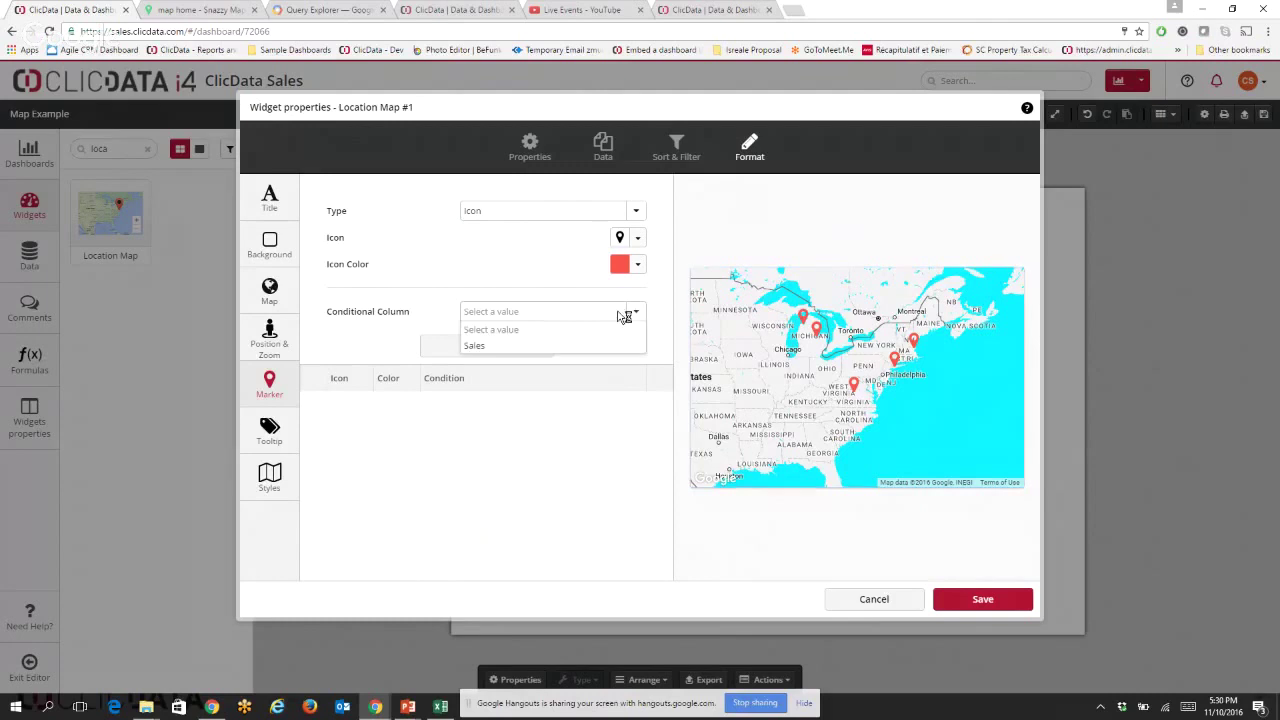
click(534, 347)
click(534, 346)
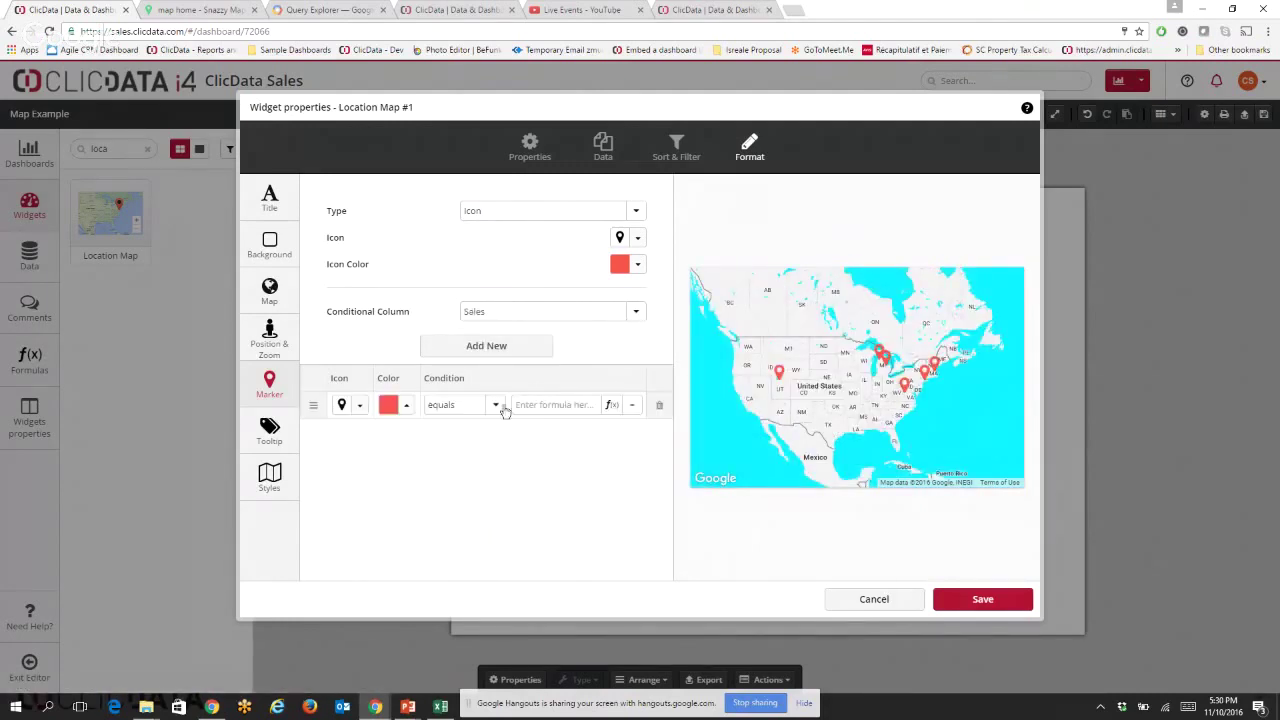
click(494, 406)
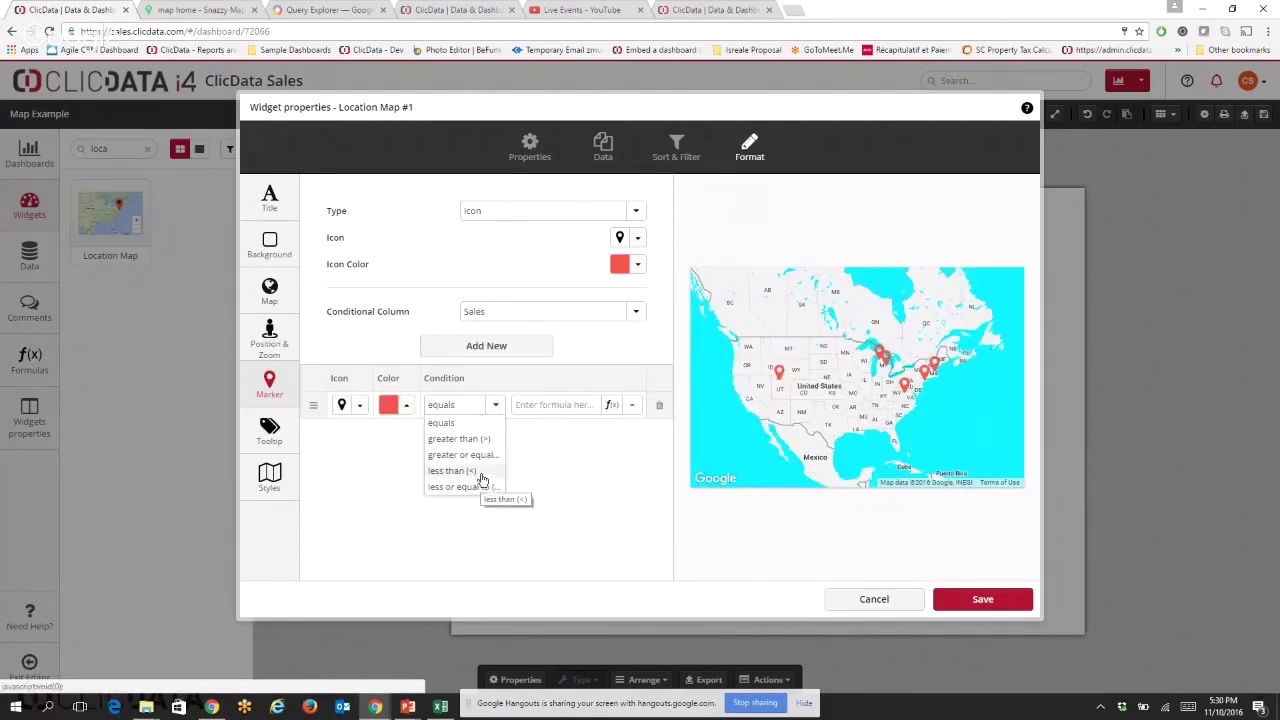
click(483, 471)
click(548, 403)
text(500)
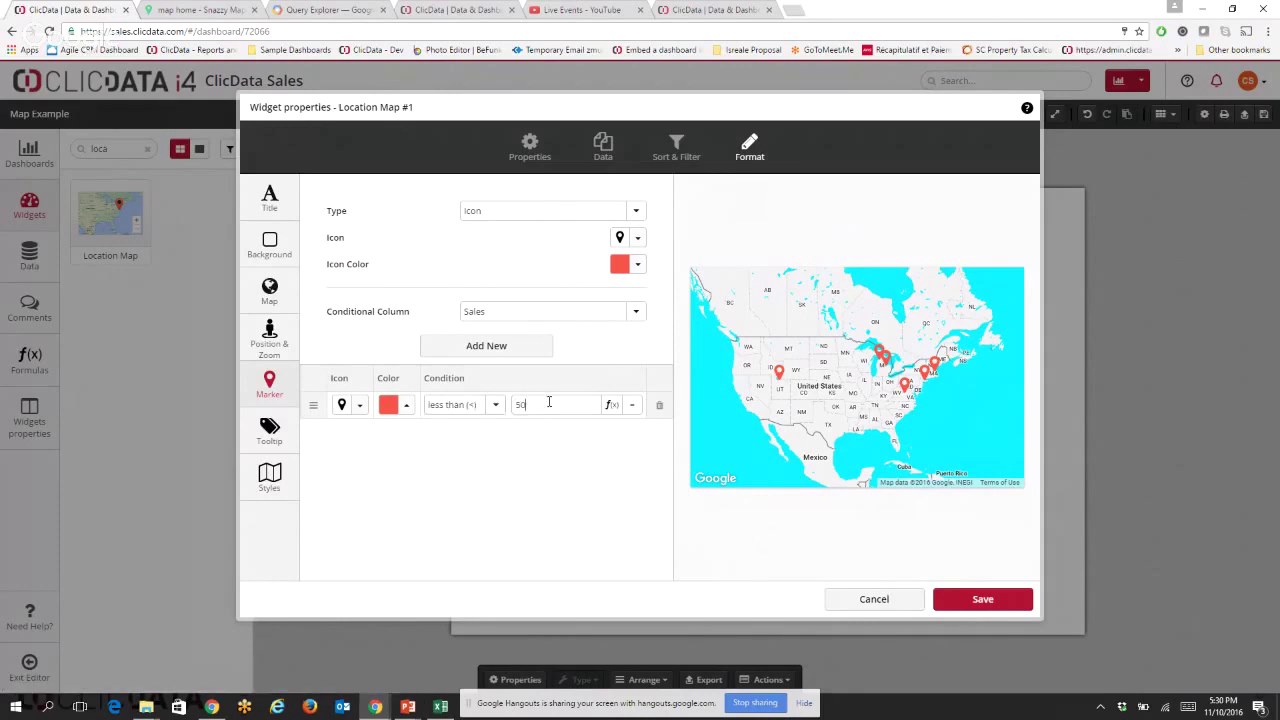
Give the less-than-500 condition an outlined thumbs-up icon in dark grey.
click(359, 405)
scroll(385, 485, down, 5)
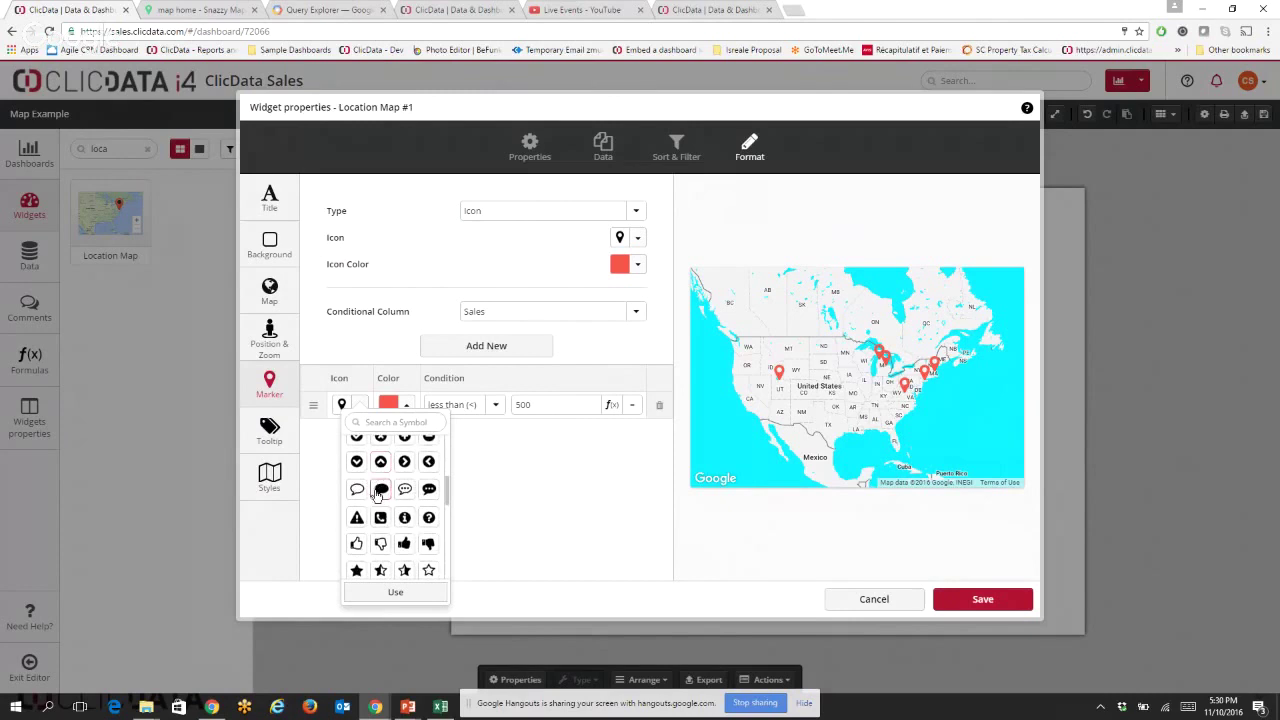
double_click(358, 545)
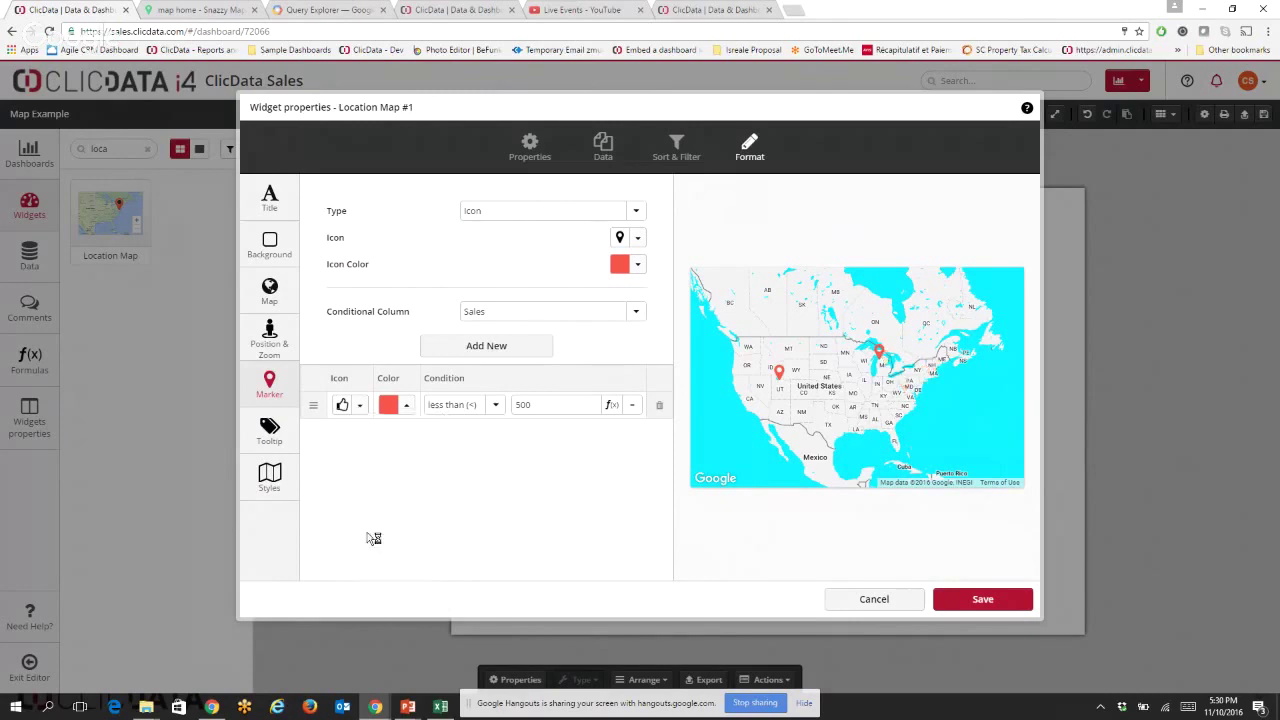
click(406, 405)
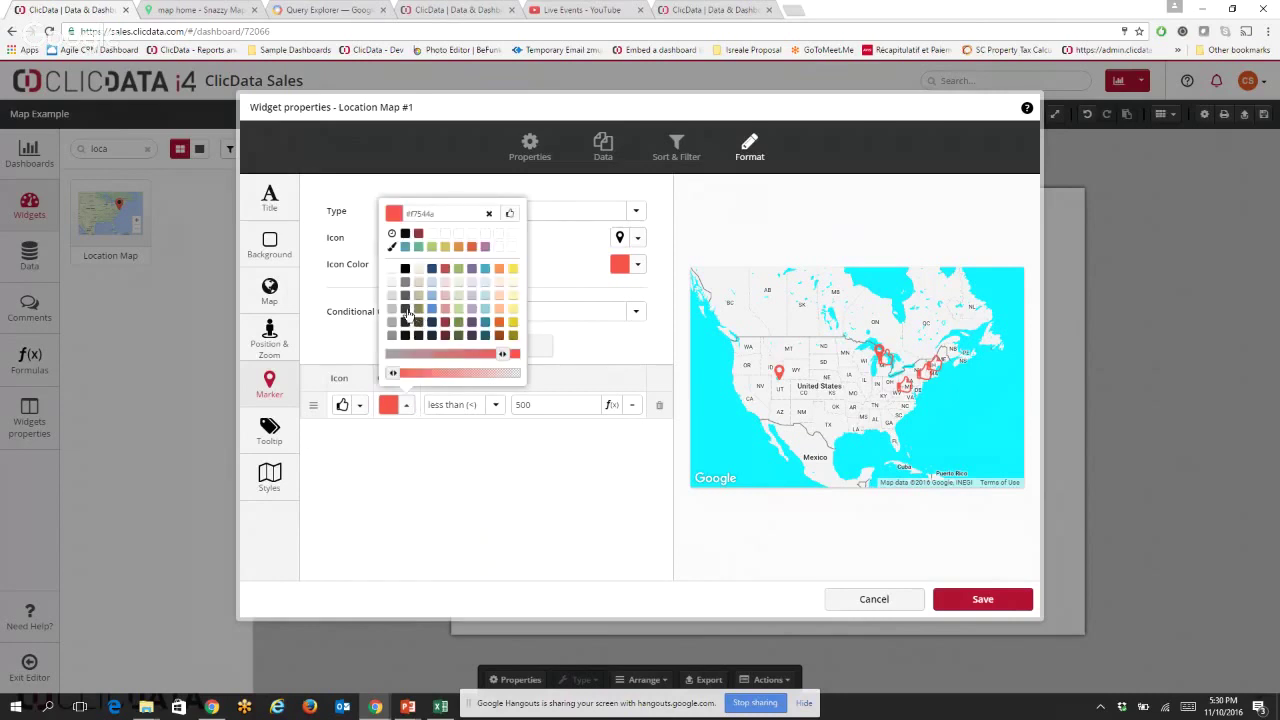
click(405, 310)
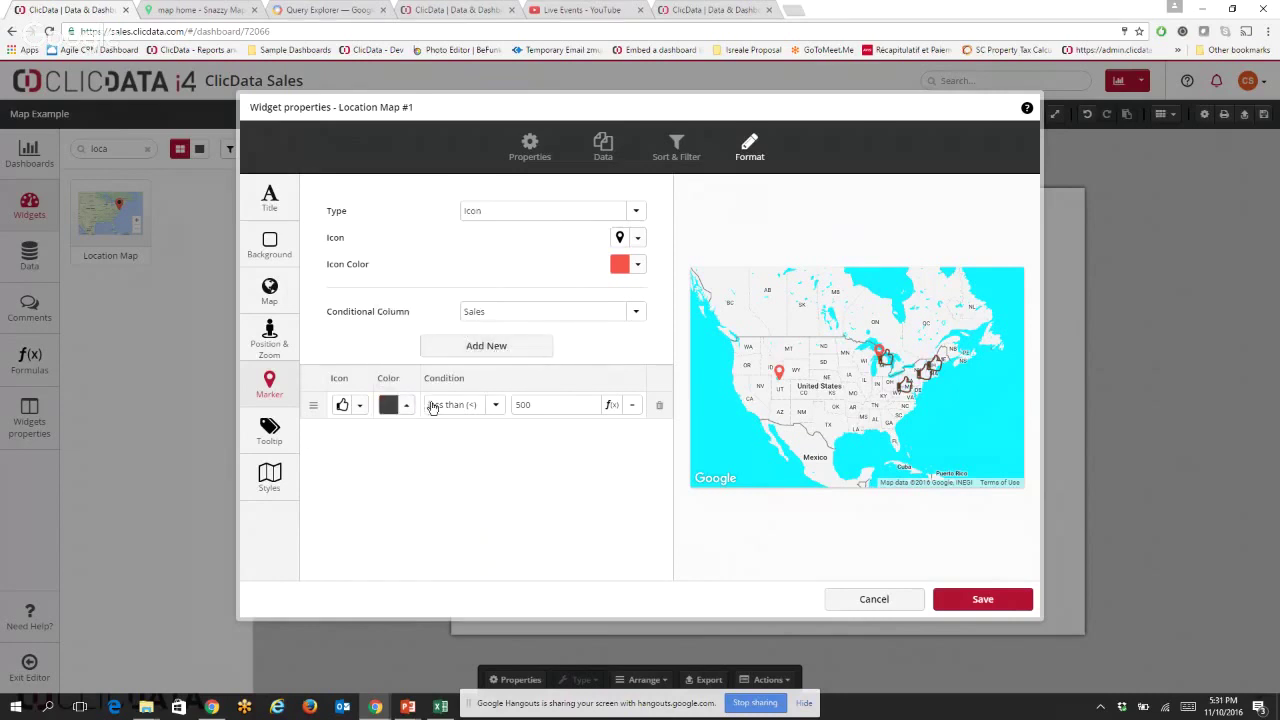
Add a second marker condition for Sales values greater than 500.
click(492, 350)
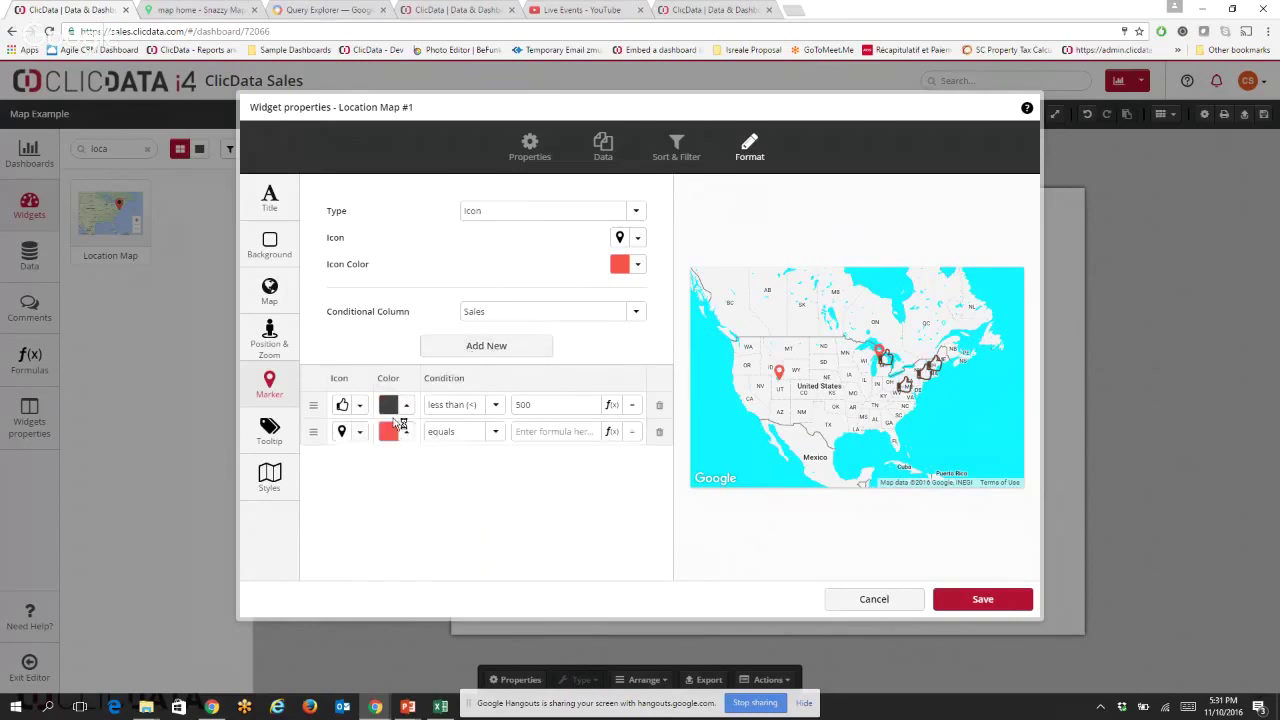
click(492, 436)
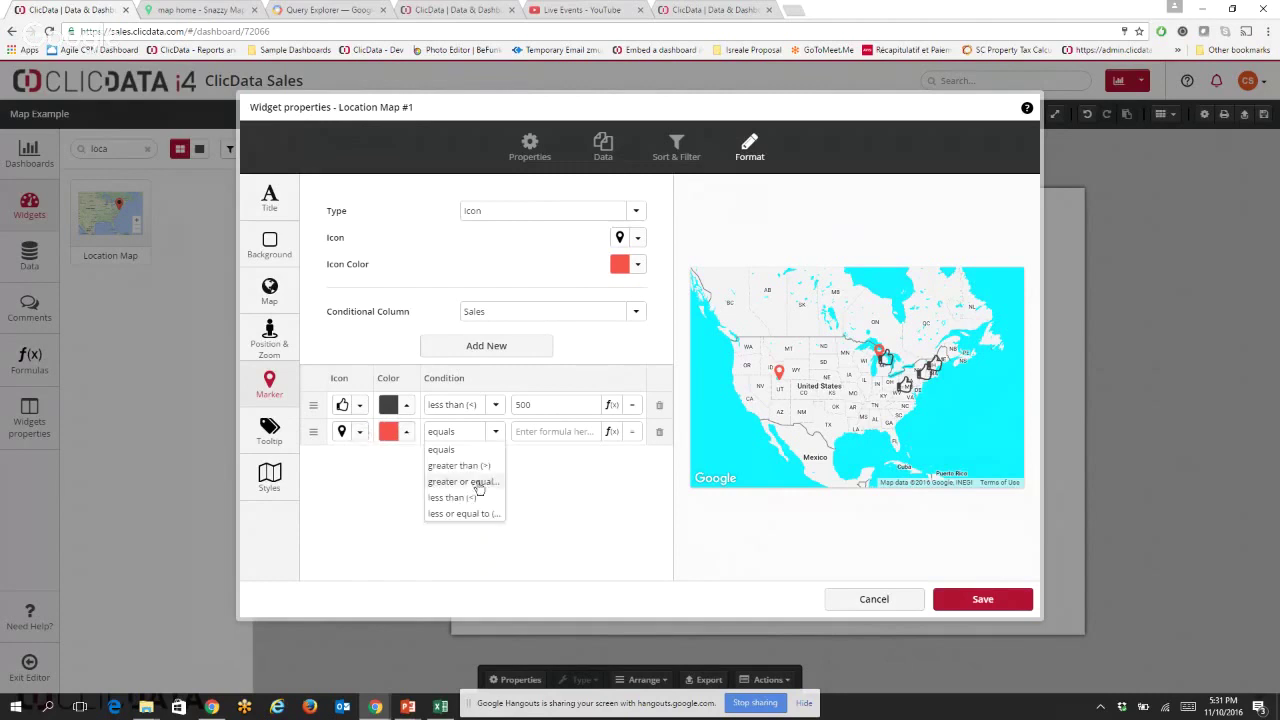
click(469, 445)
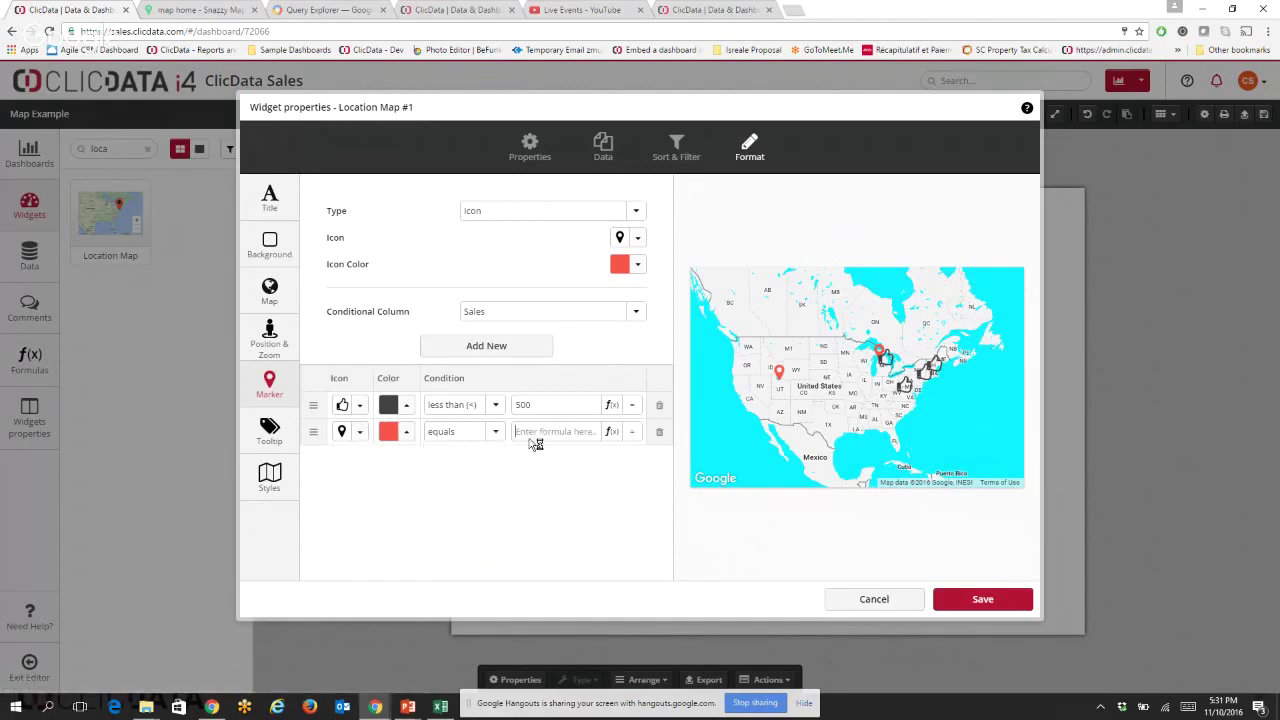
click(469, 442)
click(458, 462)
click(548, 432)
text(500)
Change the less-than-500 condition's icon to a solid circle, check the markers in the preview, and save the widget properties.
click(360, 405)
double_click(357, 471)
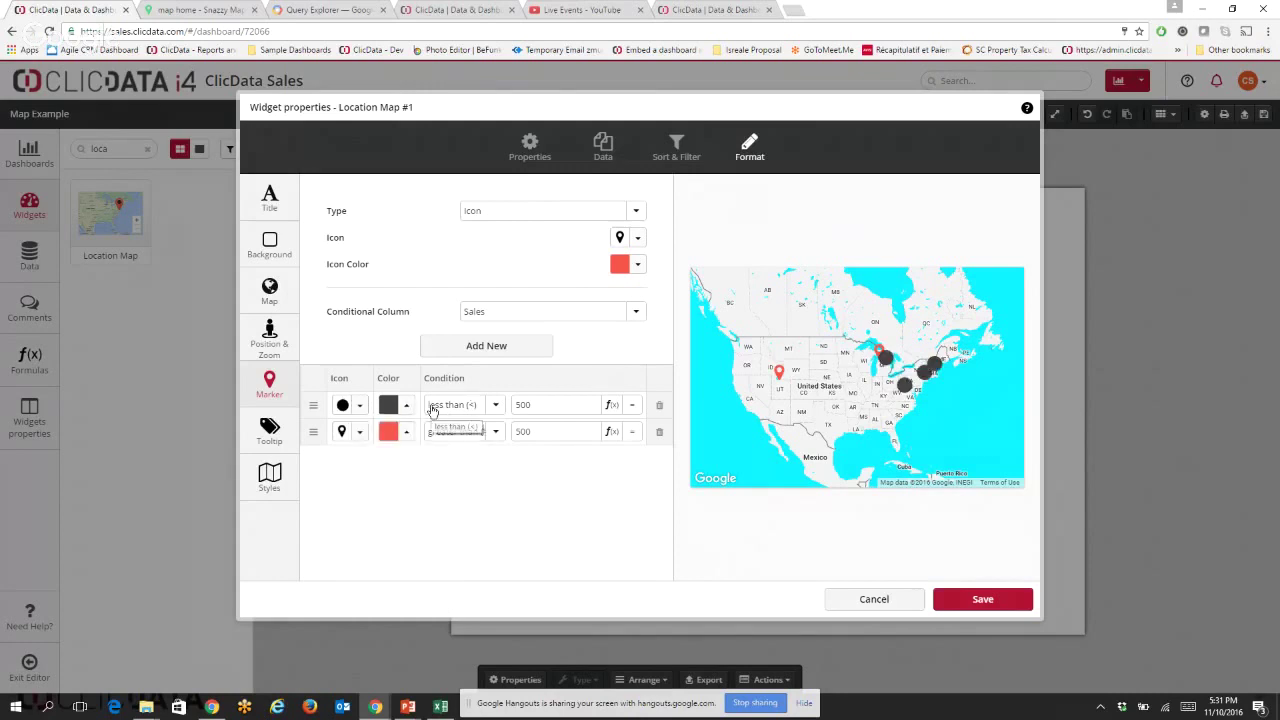
scroll(980, 332, up, 3)
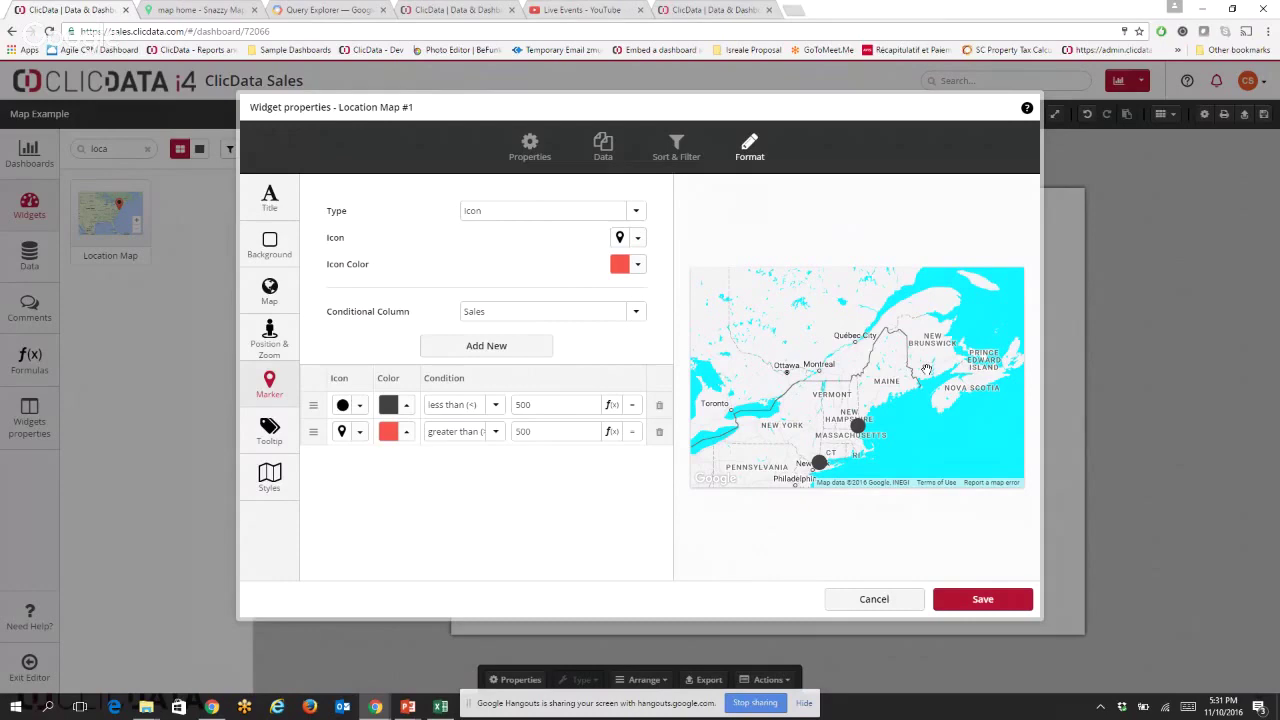
click(983, 598)
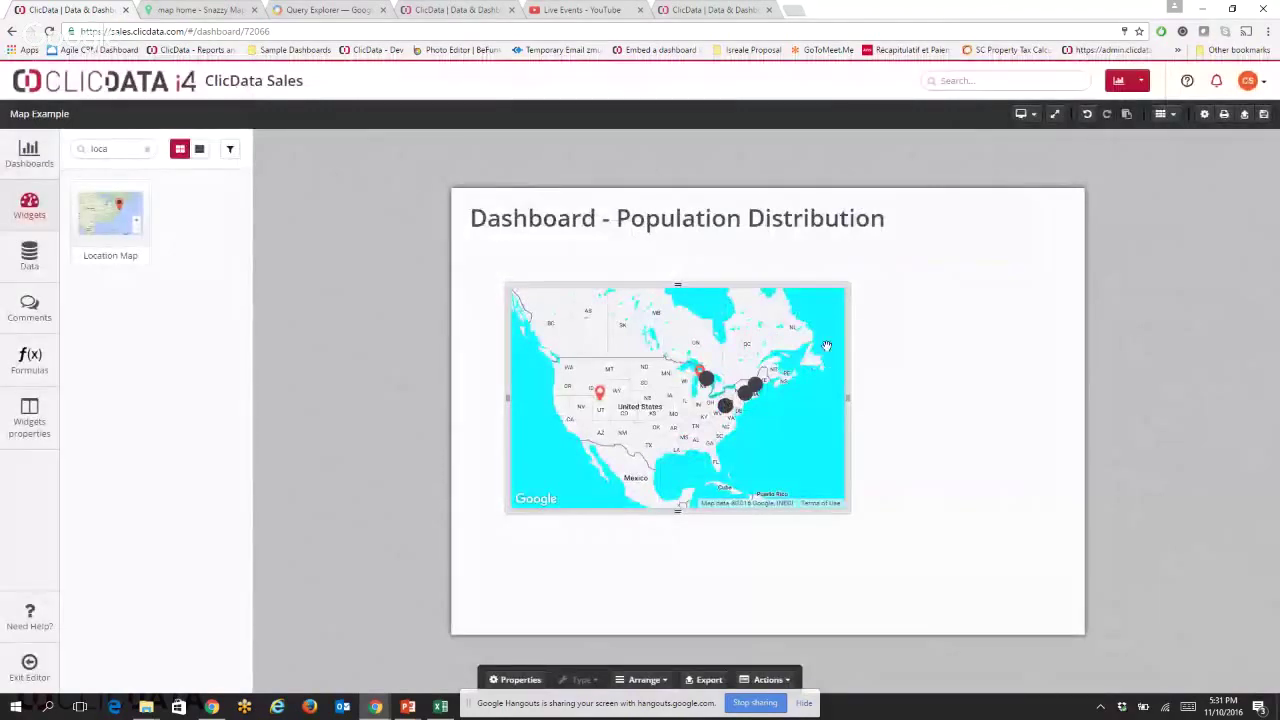
Move and enlarge the location map so it fills the dashboard area below the "Dashboard - Population Distribution" title.
drag(826, 346, 792, 332)
drag(813, 494, 1074, 622)
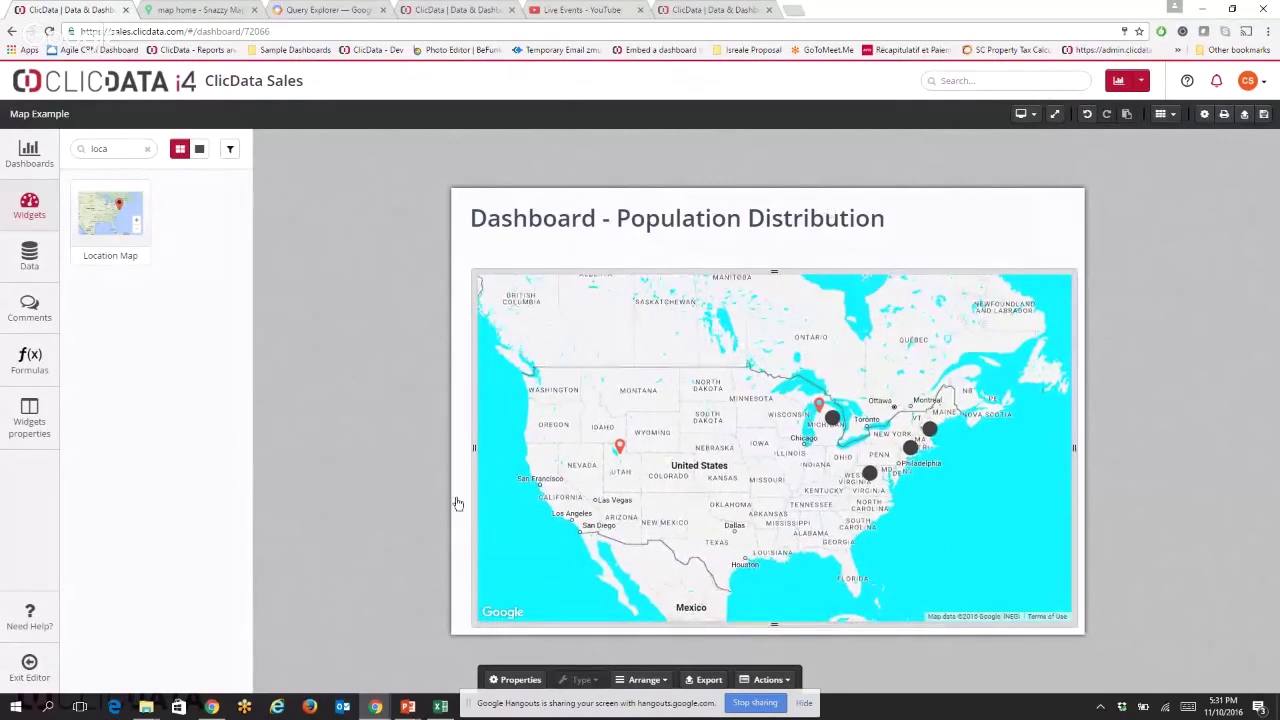
drag(474, 448, 462, 448)
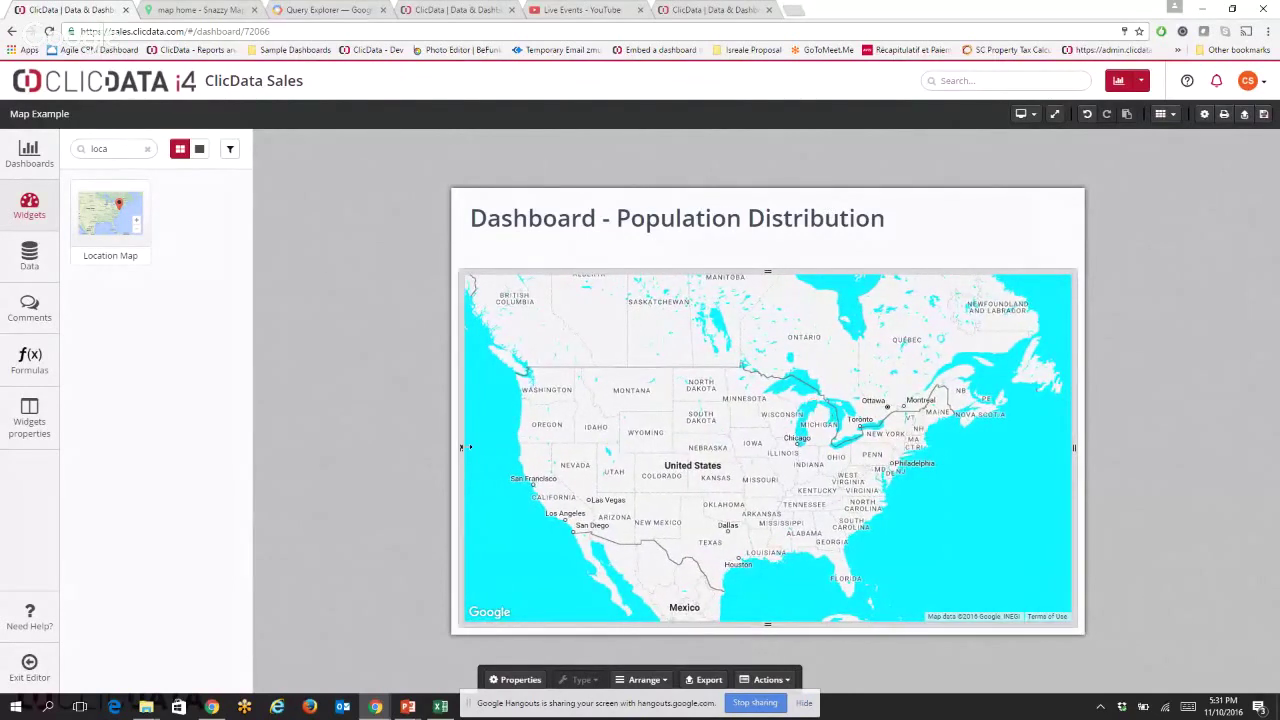
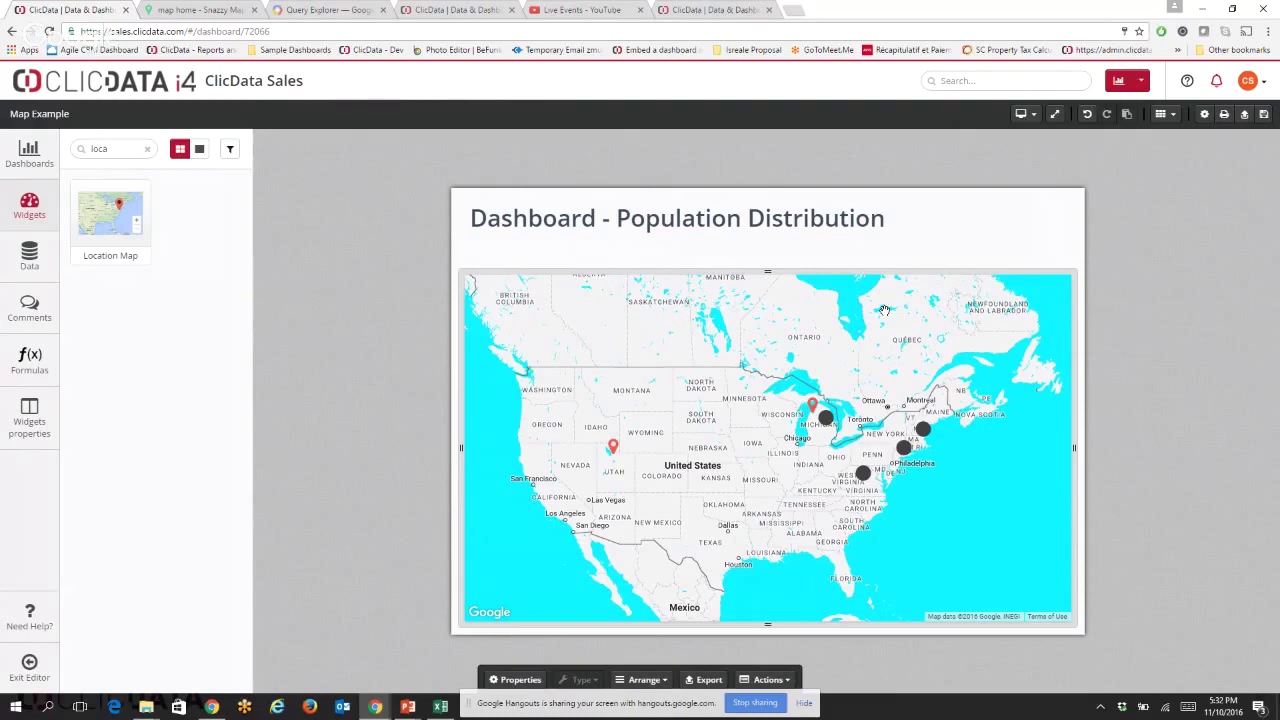
Exit the dashboard editor and open the account's data list.
click(29, 667)
click(603, 128)
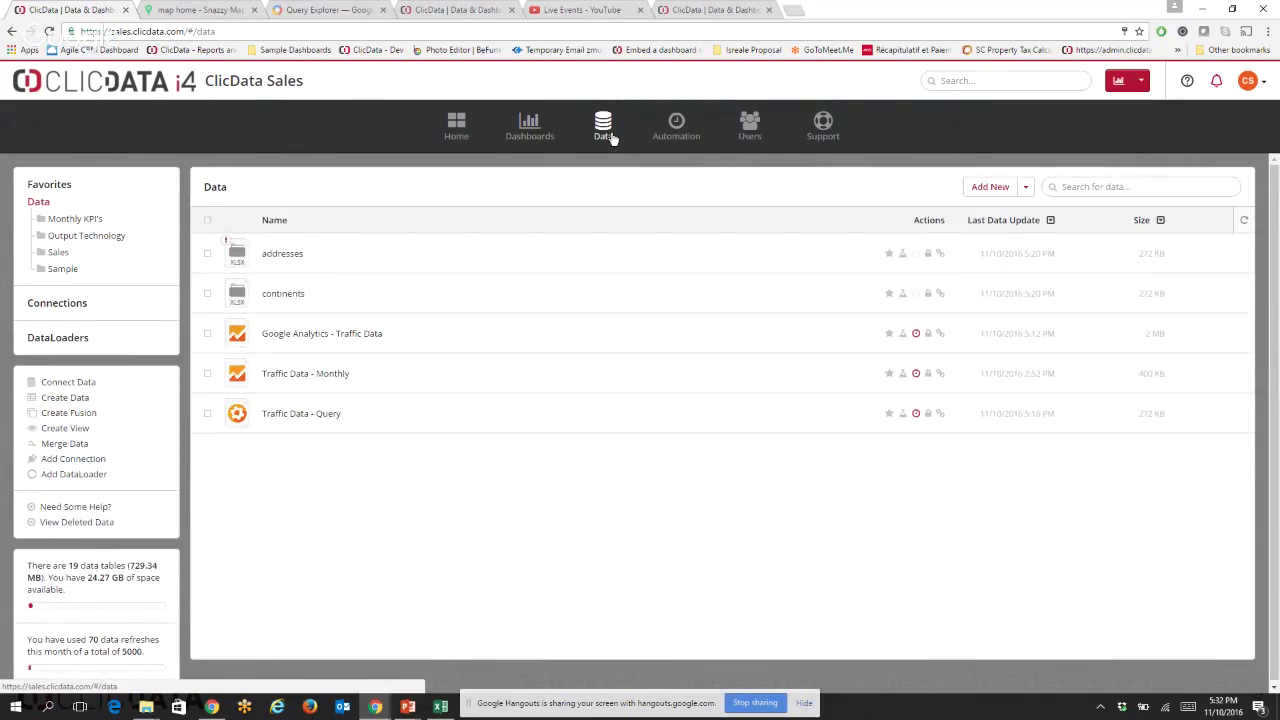
Create a new manually edited data table named "Sales Data".
click(1025, 187)
click(958, 246)
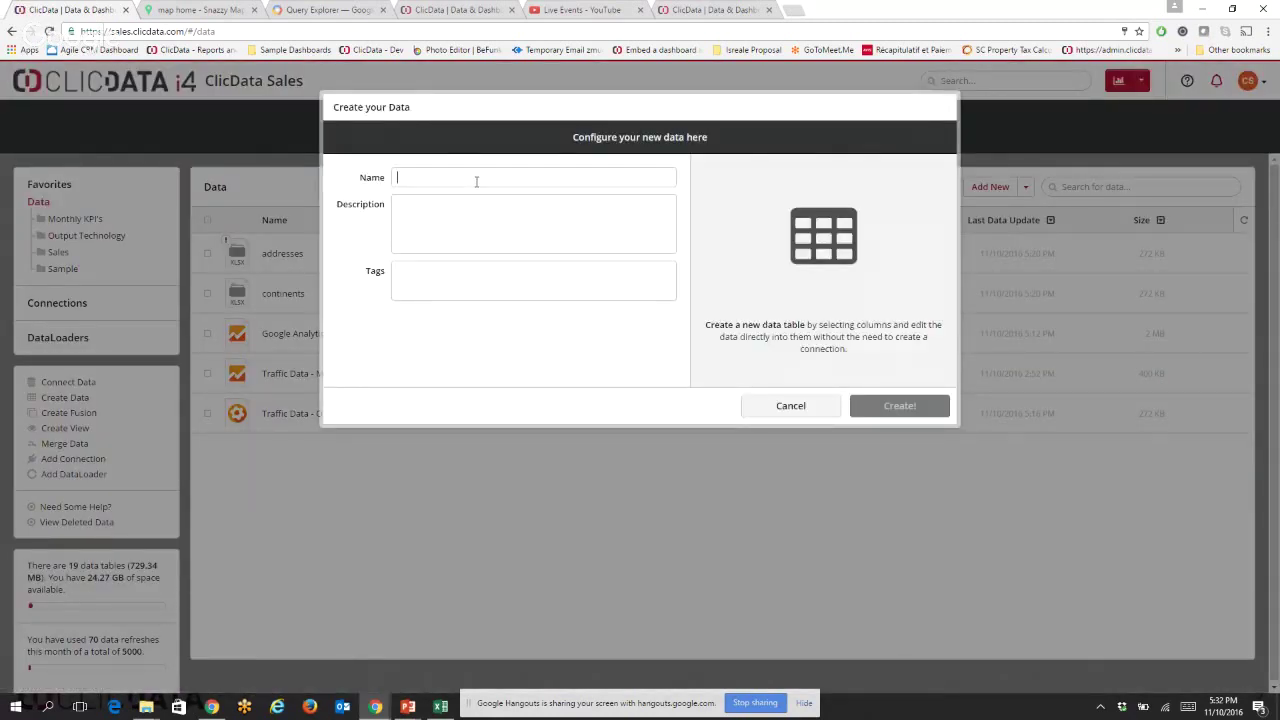
text(Sales Data)
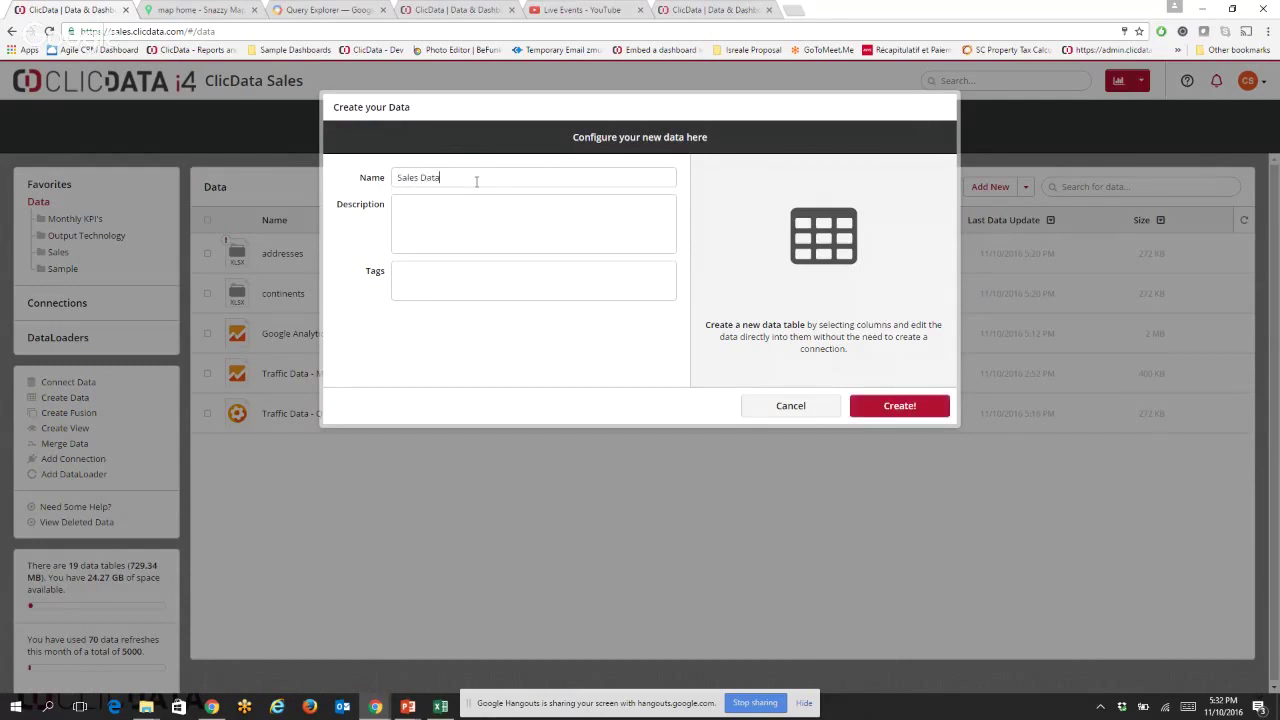
click(901, 405)
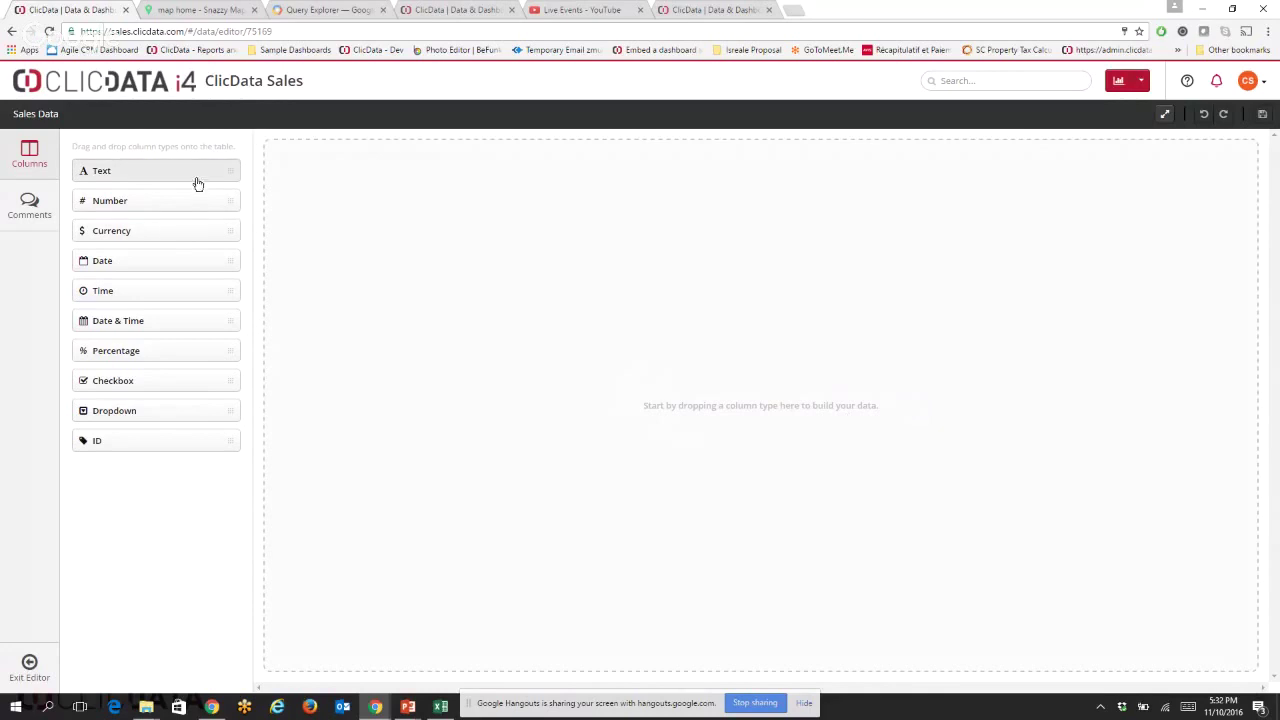
Add a text column named "Model Type" to the empty Sales Data table.
drag(197, 178, 362, 172)
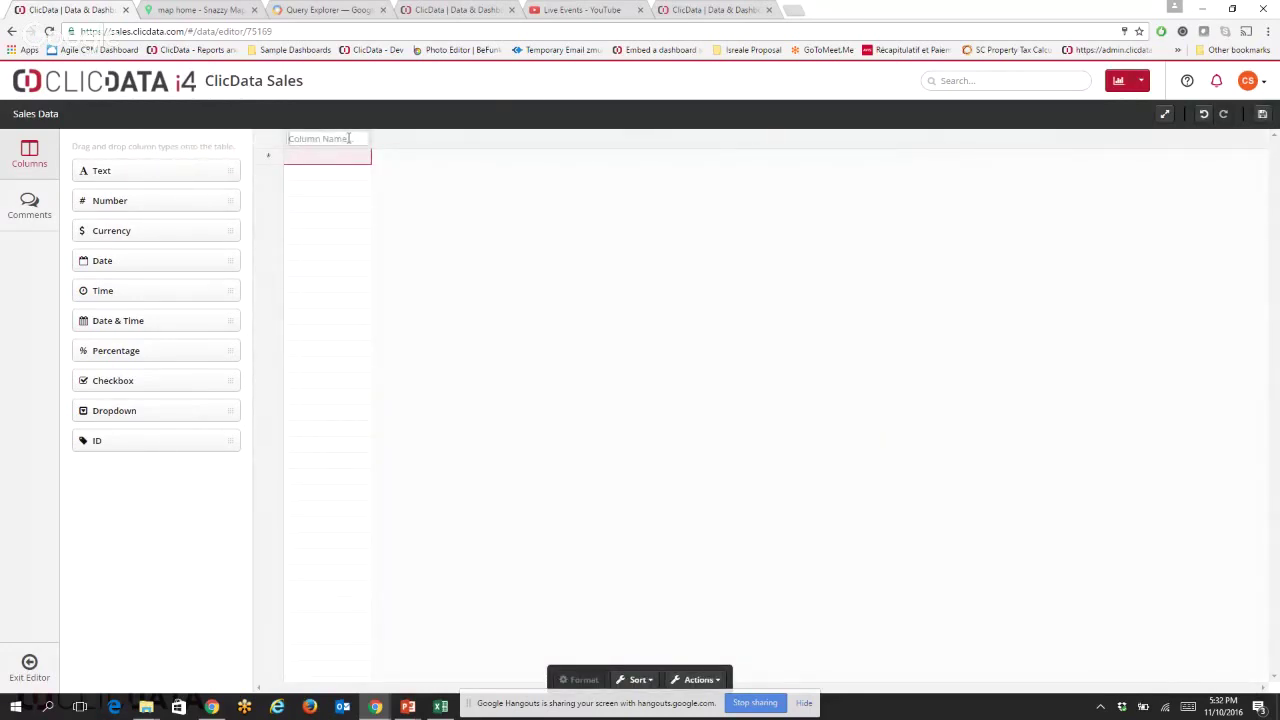
text(Model Type)
click(346, 158)
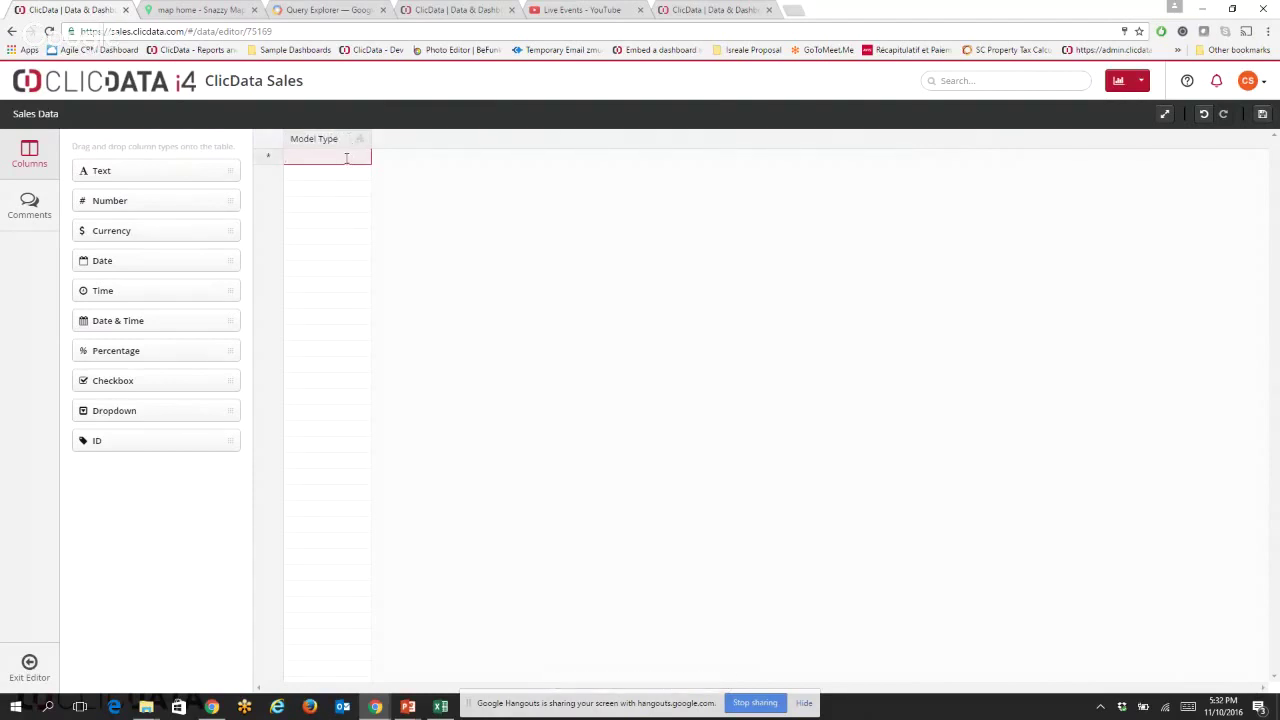
Fill the Model Type column's rows 1 to 3 with Ford, Ford and the incomplete spelling For.
text(Ford)
key(Return)
key(Return)
key(Return)
key(Up)
key(Up)
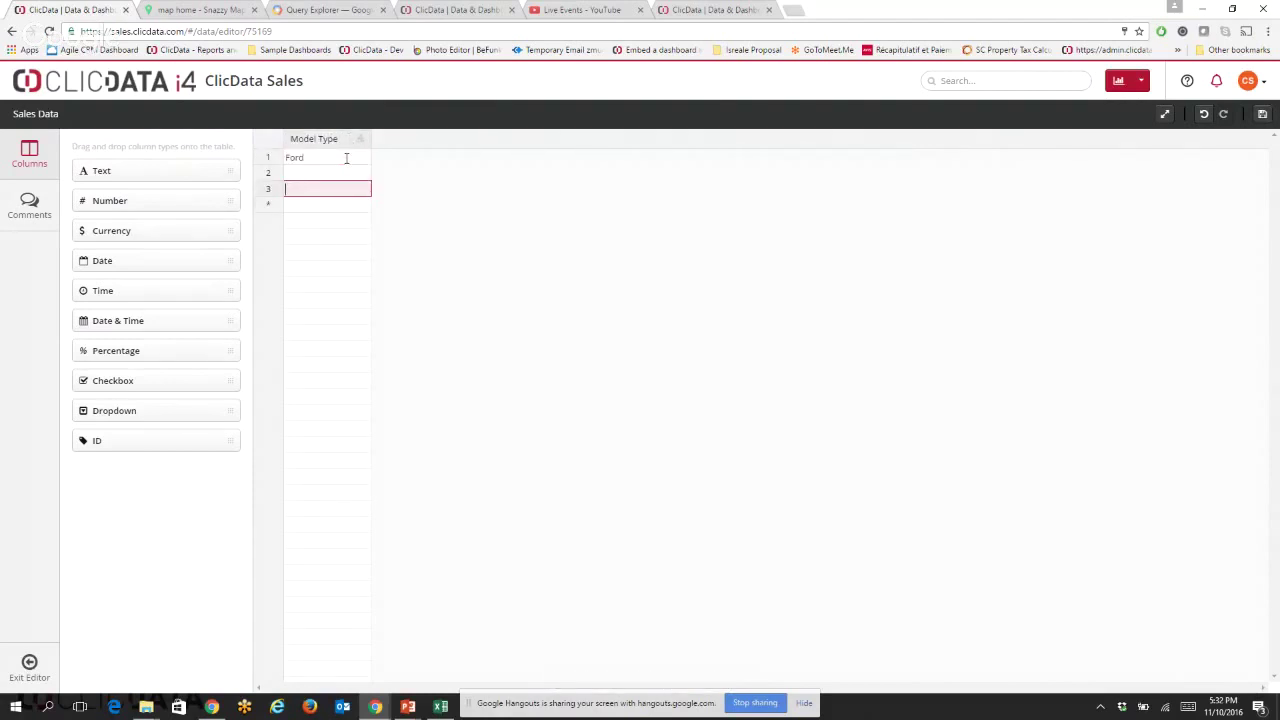
text(Ford)
key(Return)
text(For)
key(Return)
key(Return)
key(Return)
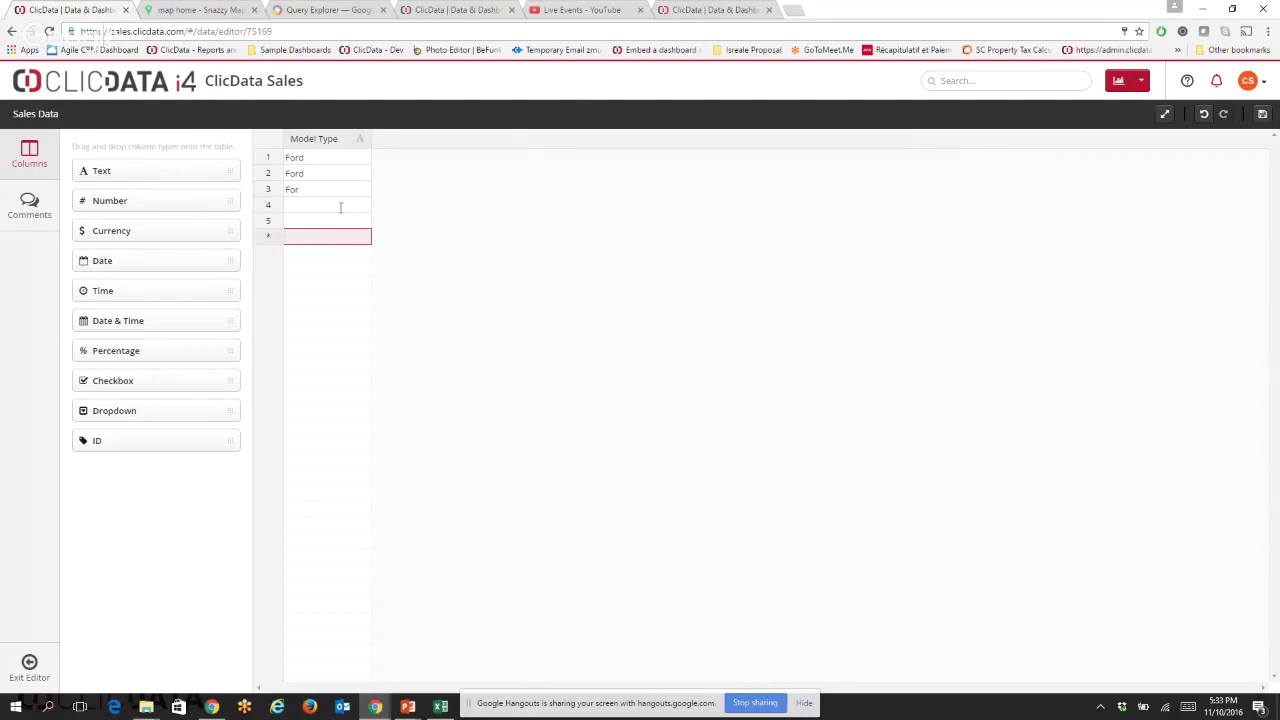
Enter Hyundai in rows 4 and 5 of the Model Type column.
click(340, 206)
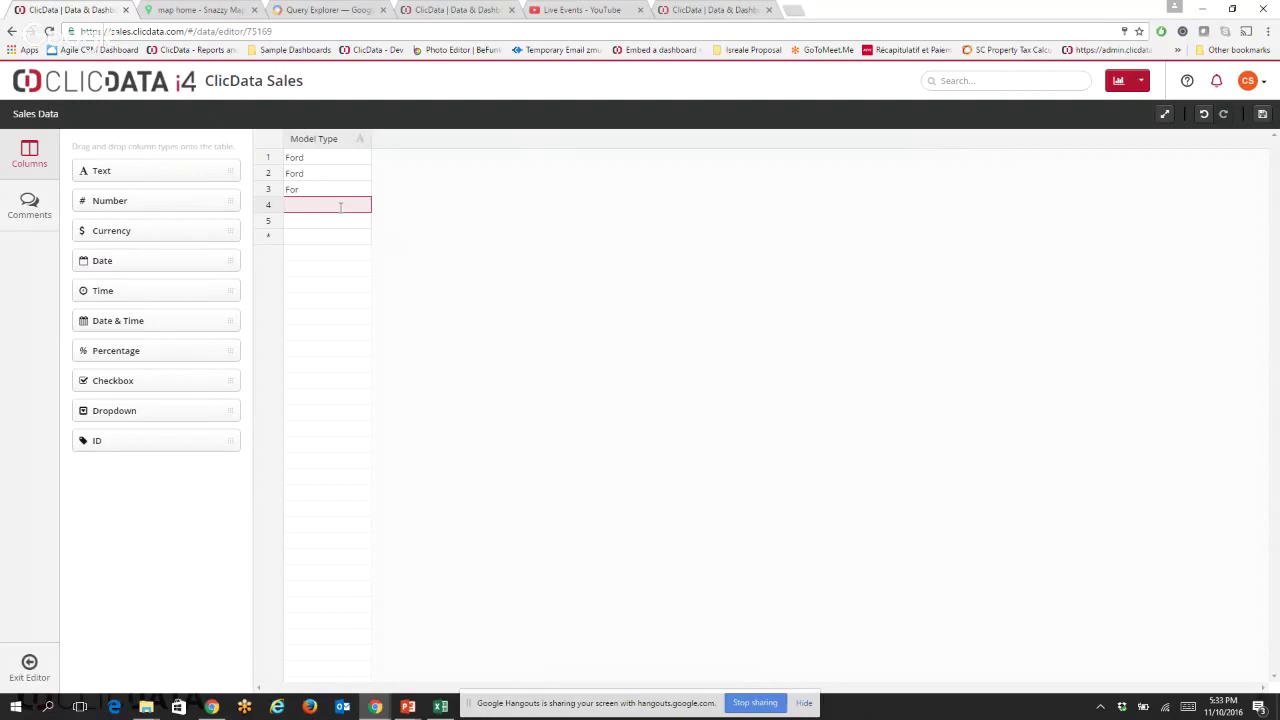
text(undai)
key(Return)
text(Hyunda)
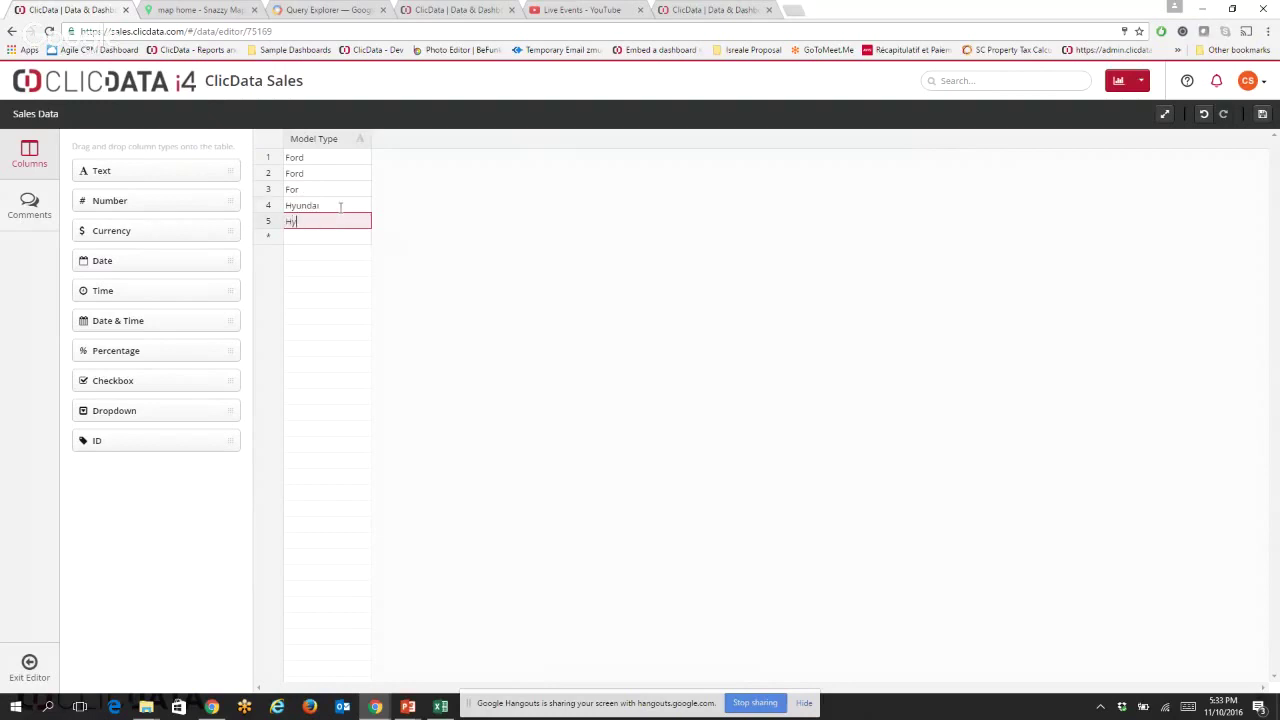
text(i)
key(Return)
key(Return)
key(Up)
key(Up)
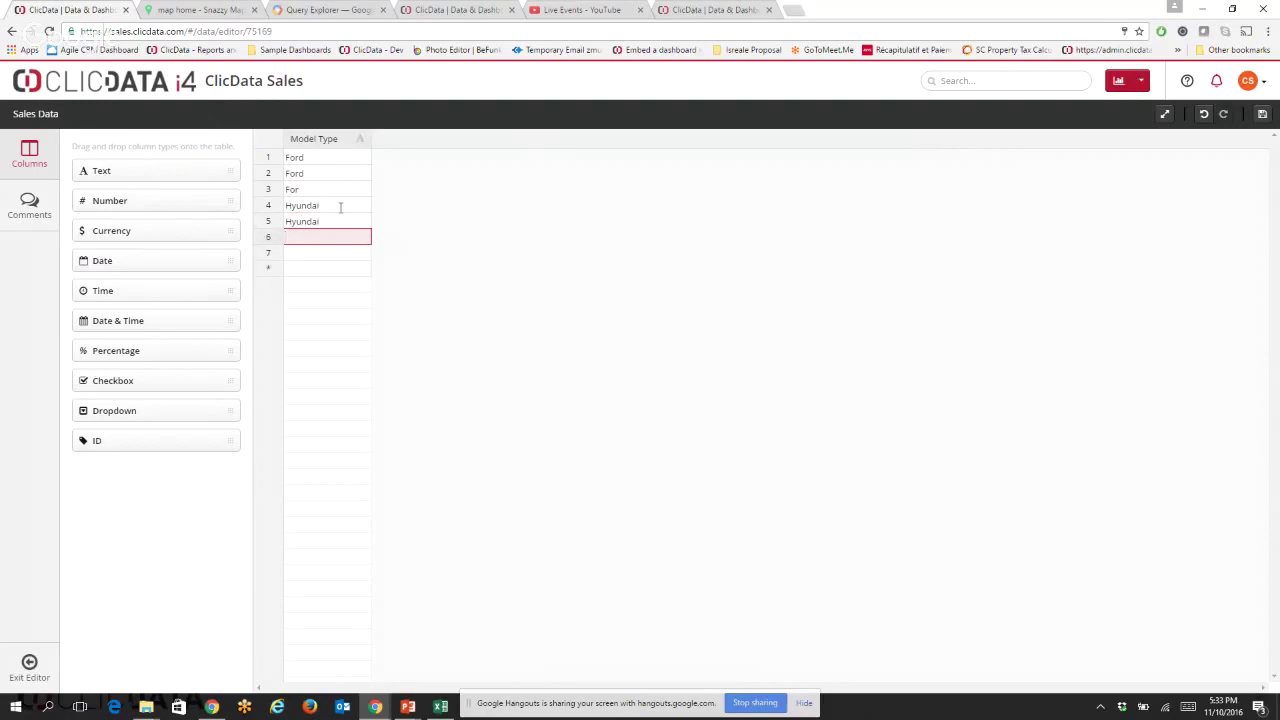
Enter the incomplete spellings Hyu and Hyun in rows 6 and 7 of the Model Type column.
text(Hyu)
key(Return)
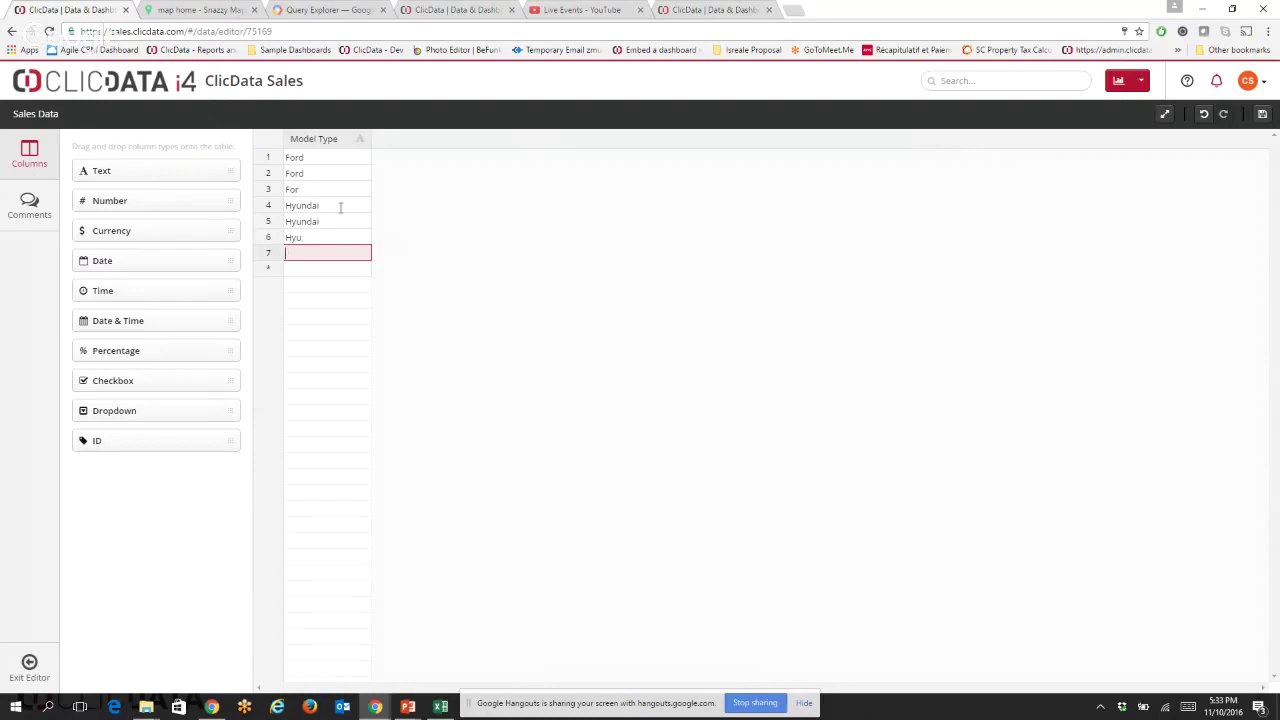
text(Hyun)
key(Return)
key(Return)
key(Return)
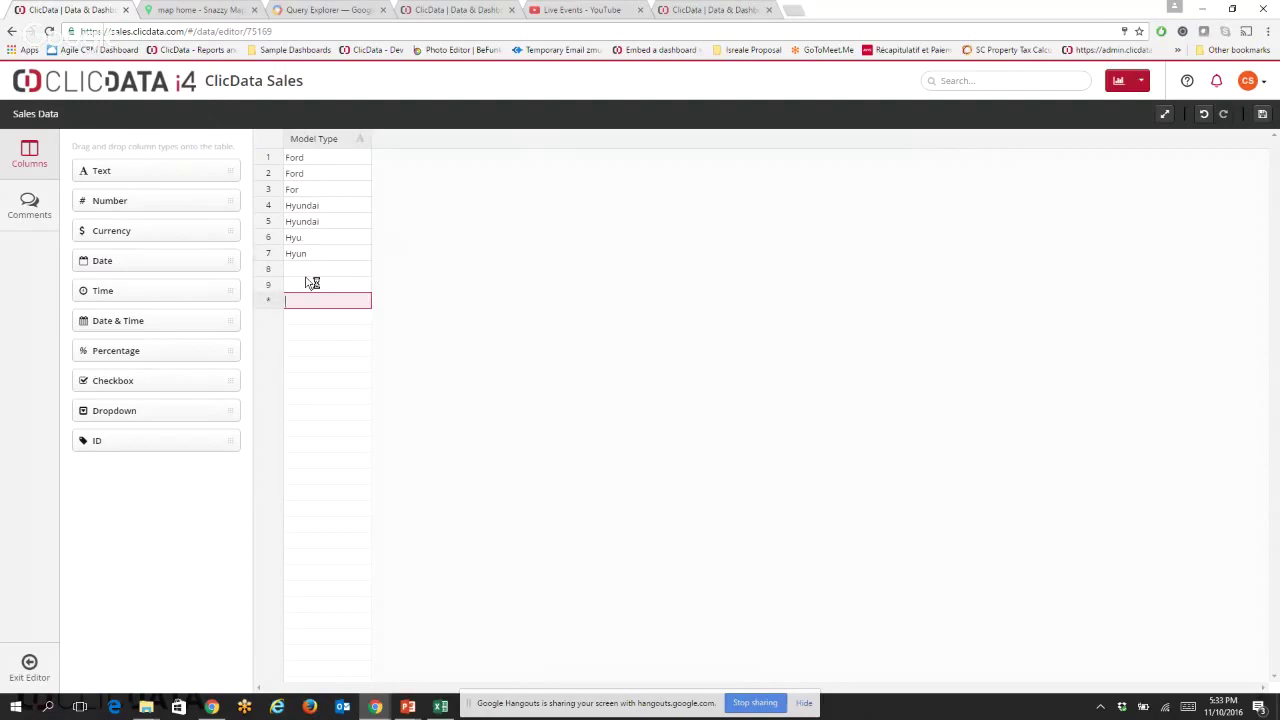
click(326, 190)
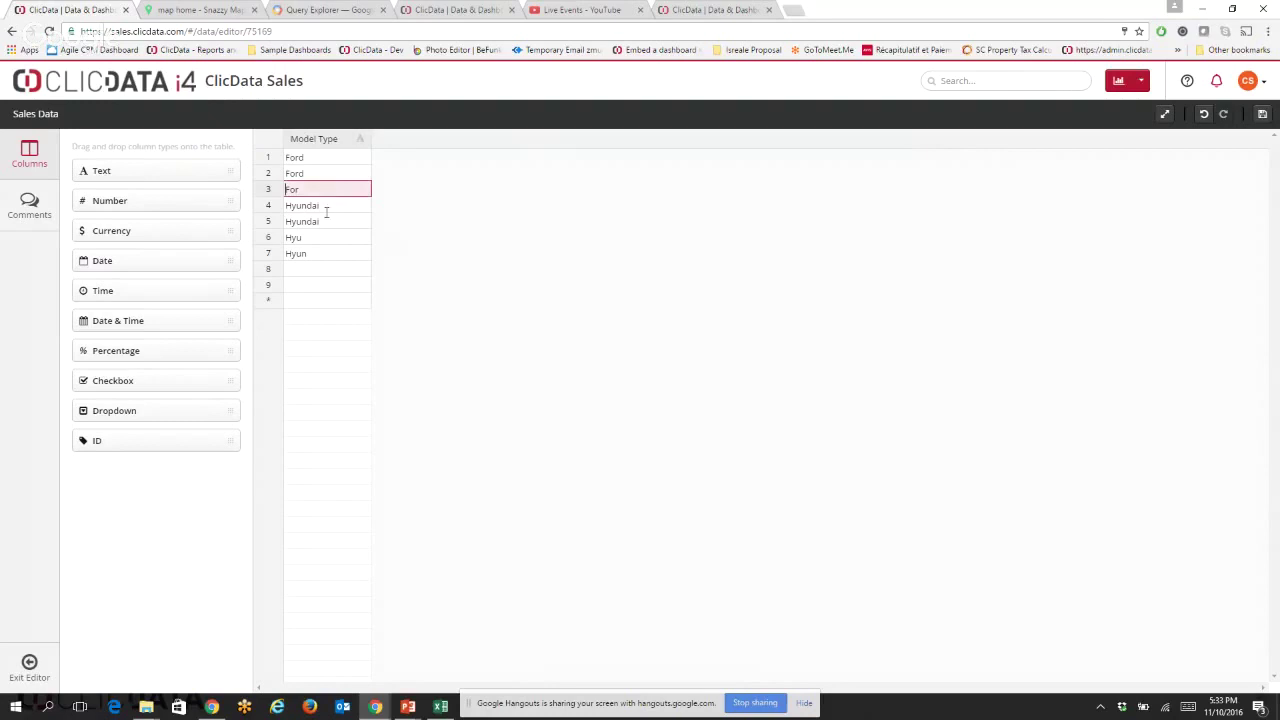
click(326, 237)
click(327, 254)
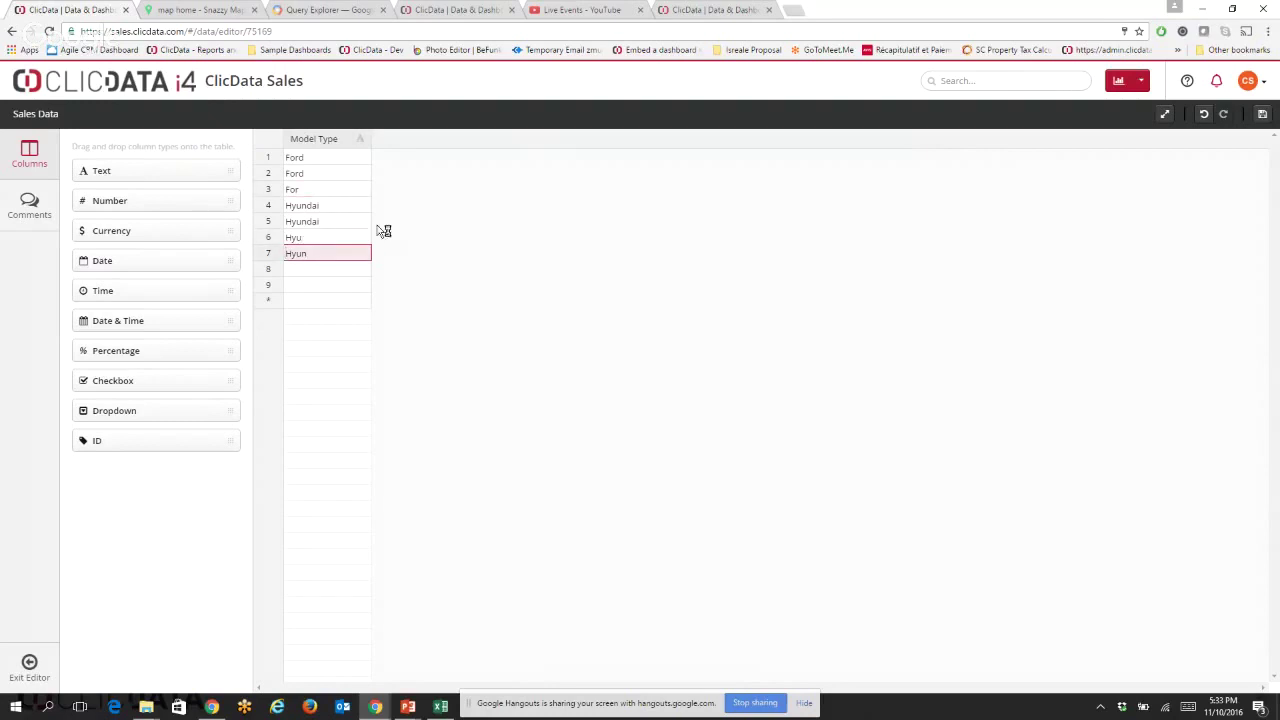
click(432, 212)
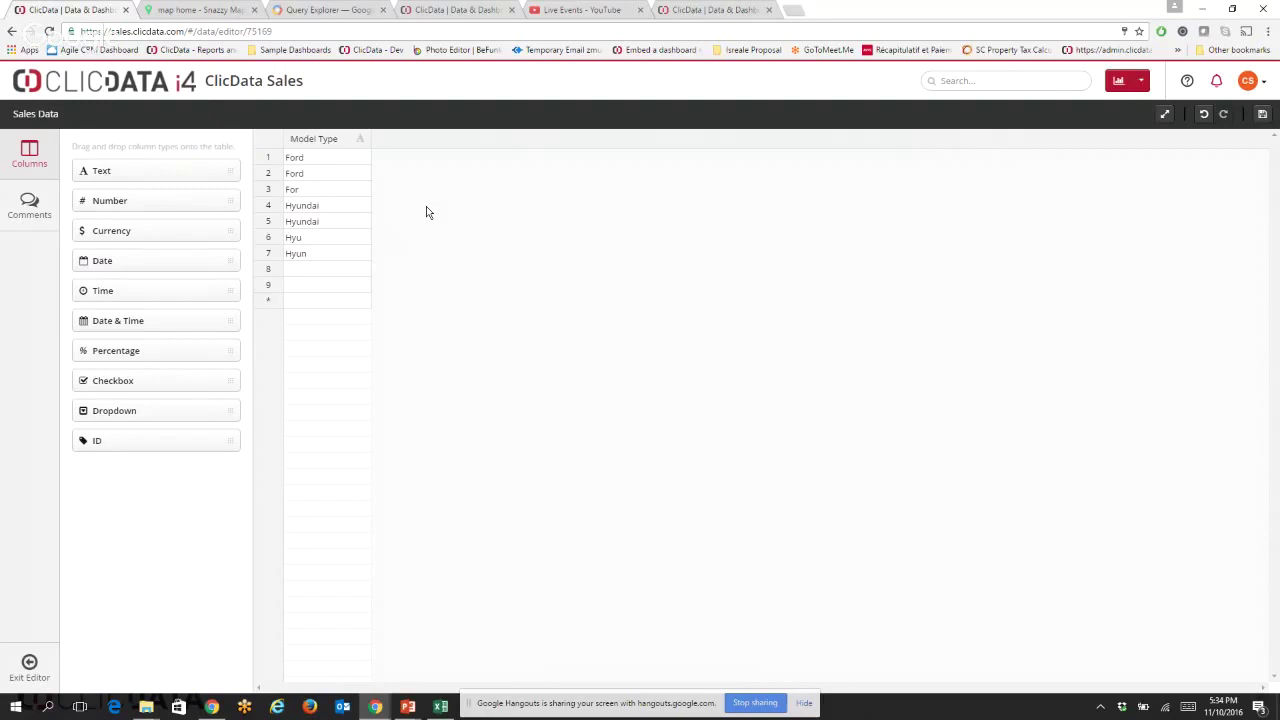
Add a number column named "Sales" beside the Model Type column.
drag(186, 206, 580, 163)
text(Sale)
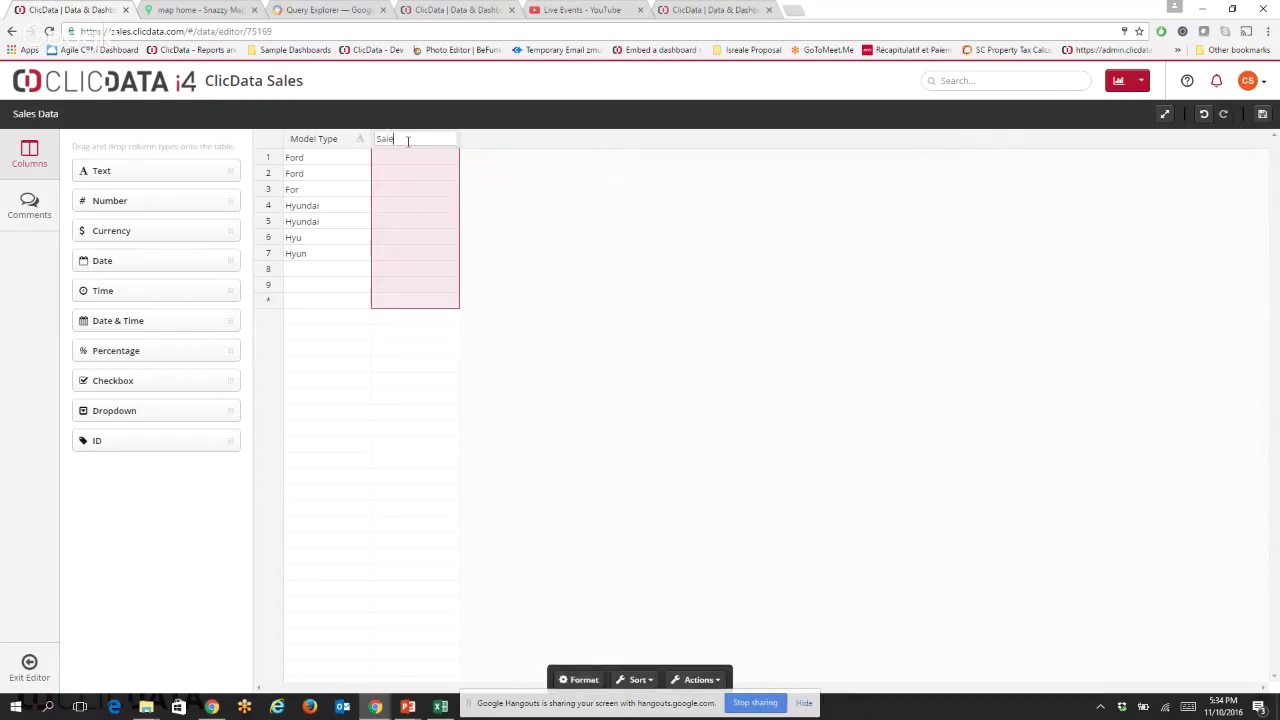
text(s)
key(Return)
Fill the Sales column's rows 1 to 7 with 123, 124, 323, 255, 122, 333 and 444.
click(412, 156)
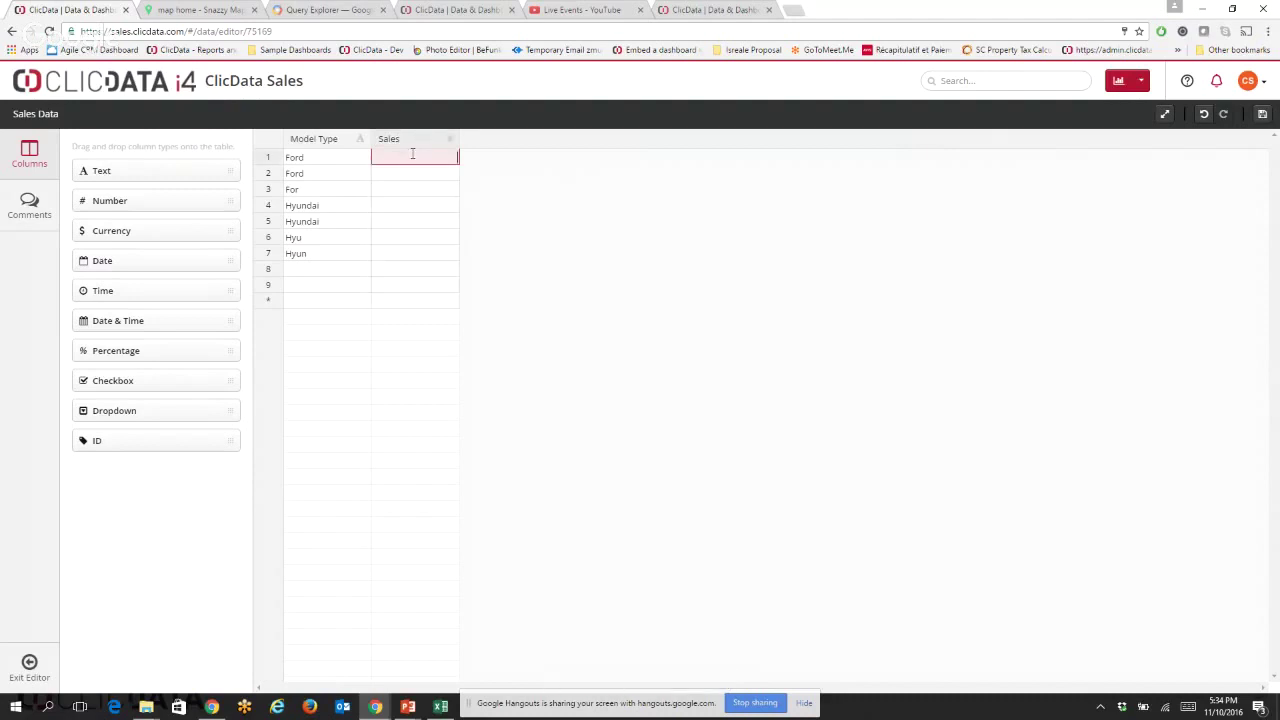
text(123)
key(Return)
text(124)
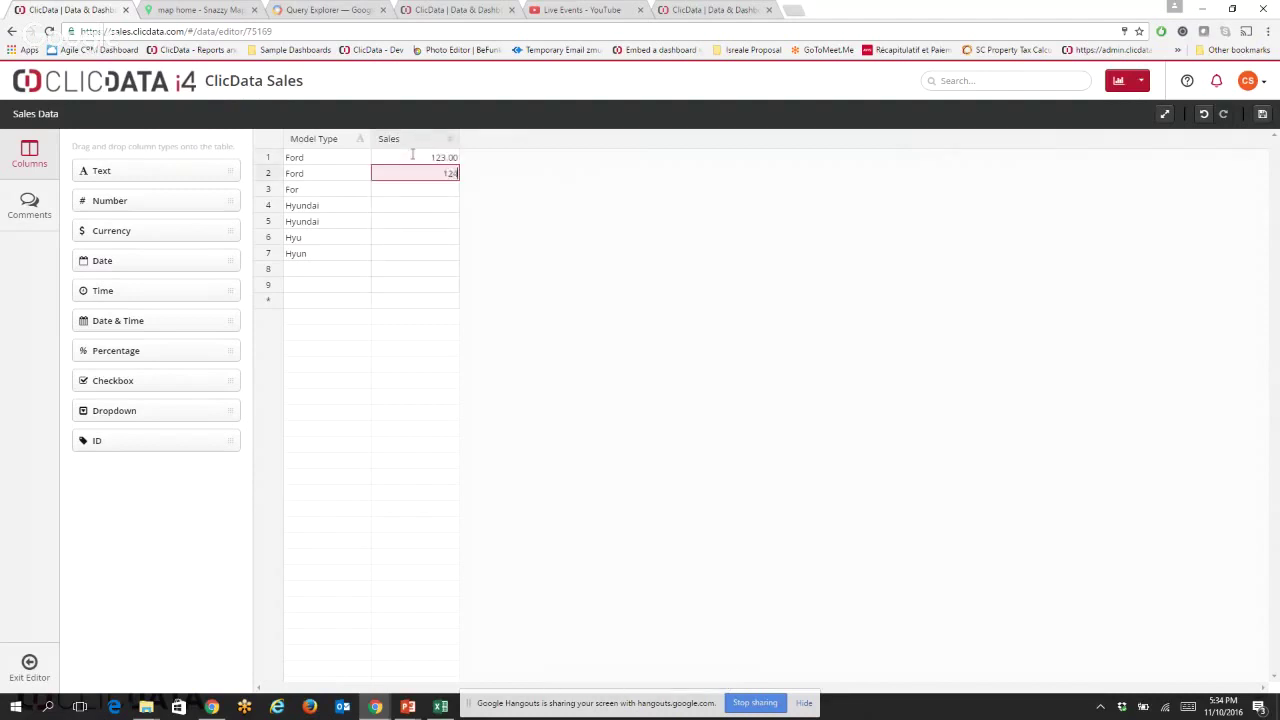
key(Return)
text(323)
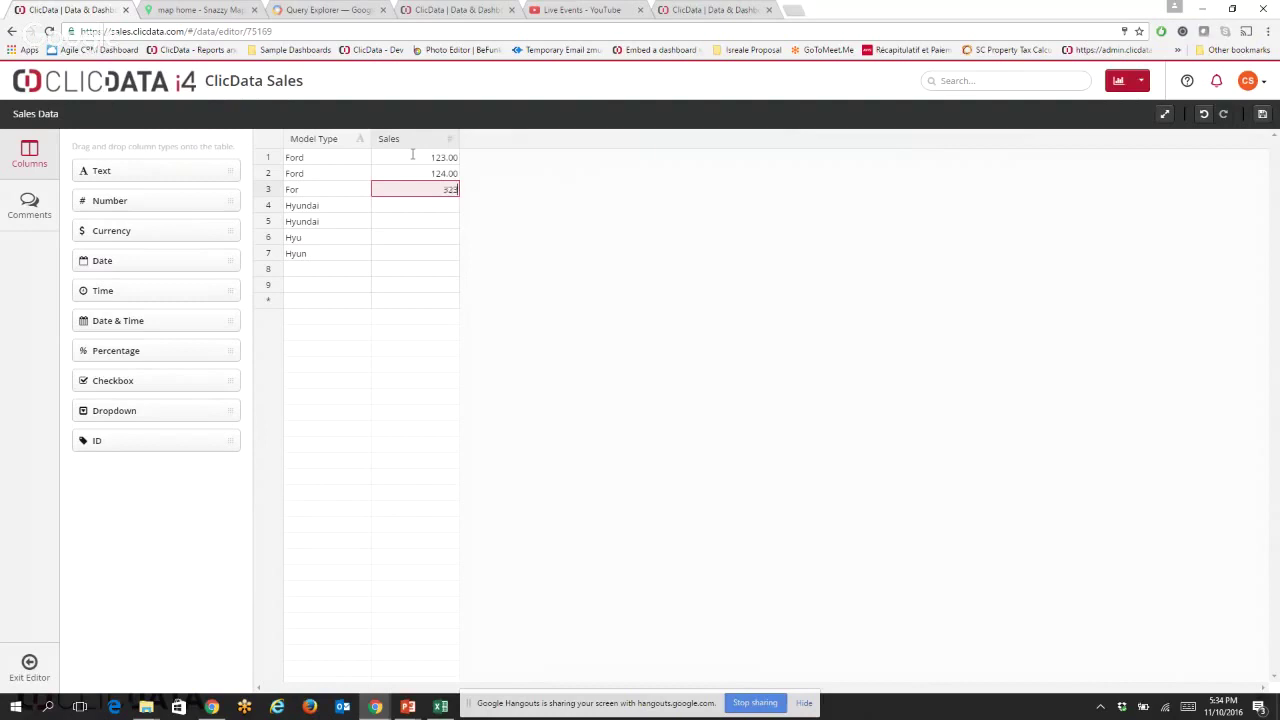
key(Return)
text(255)
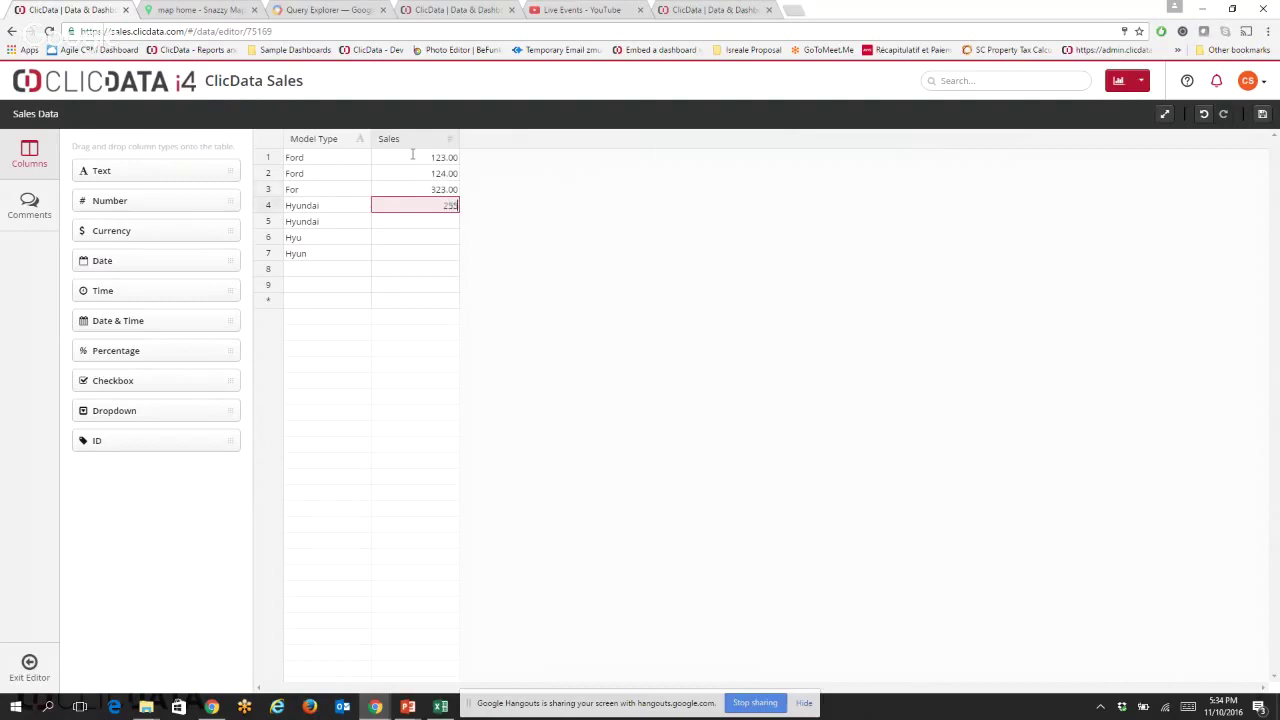
key(Return)
text(122)
key(Return)
text(333)
key(Return)
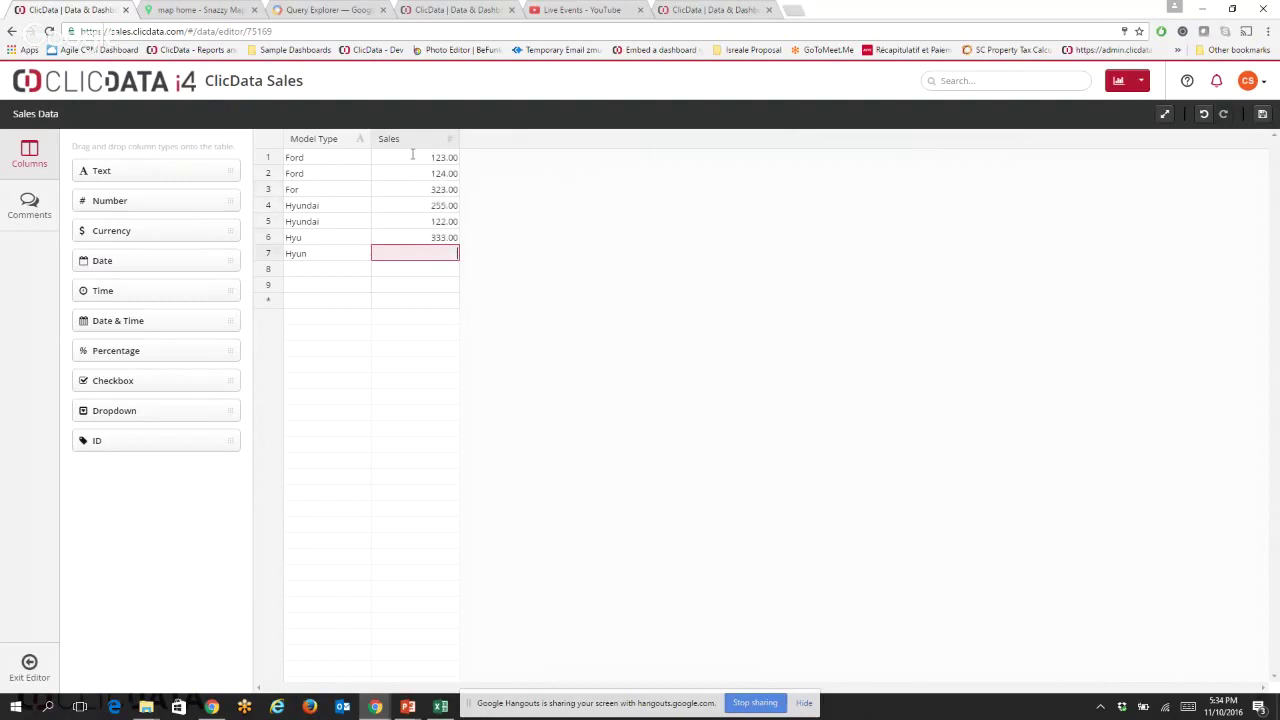
text(444)
key(Return)
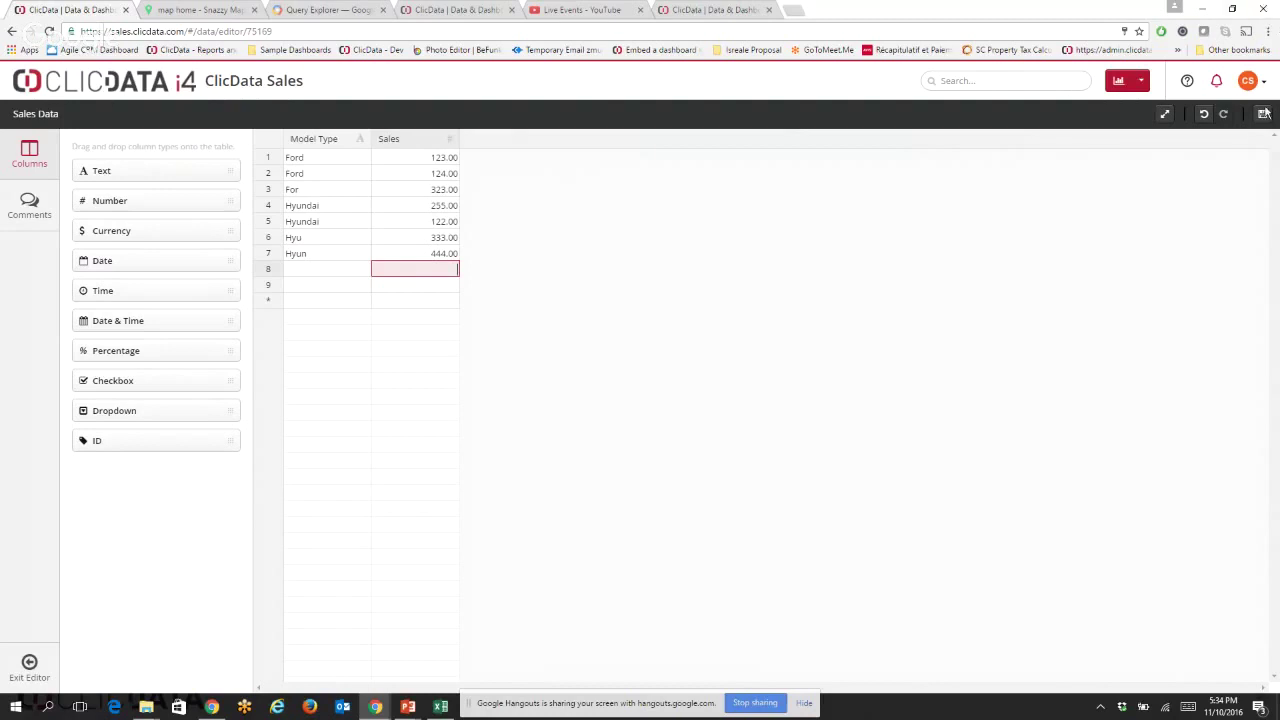
Exit the table editor with the changes saved and return to the data list.
click(18, 660)
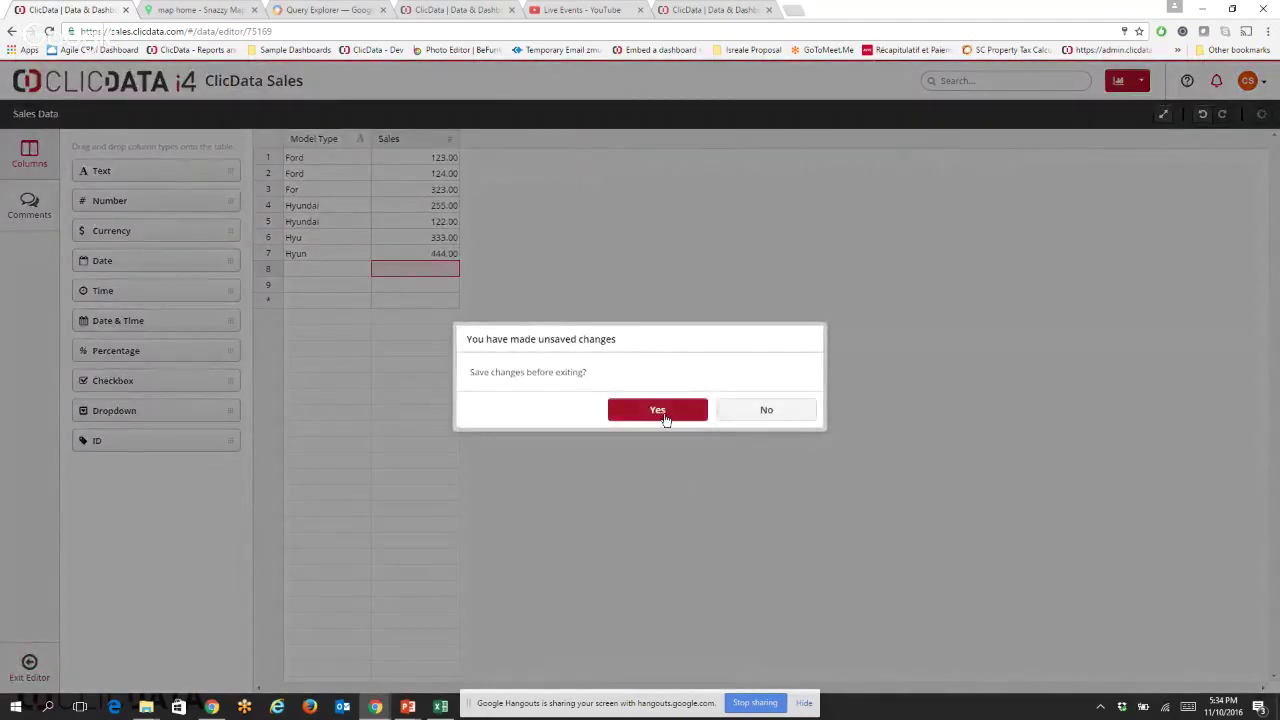
click(657, 411)
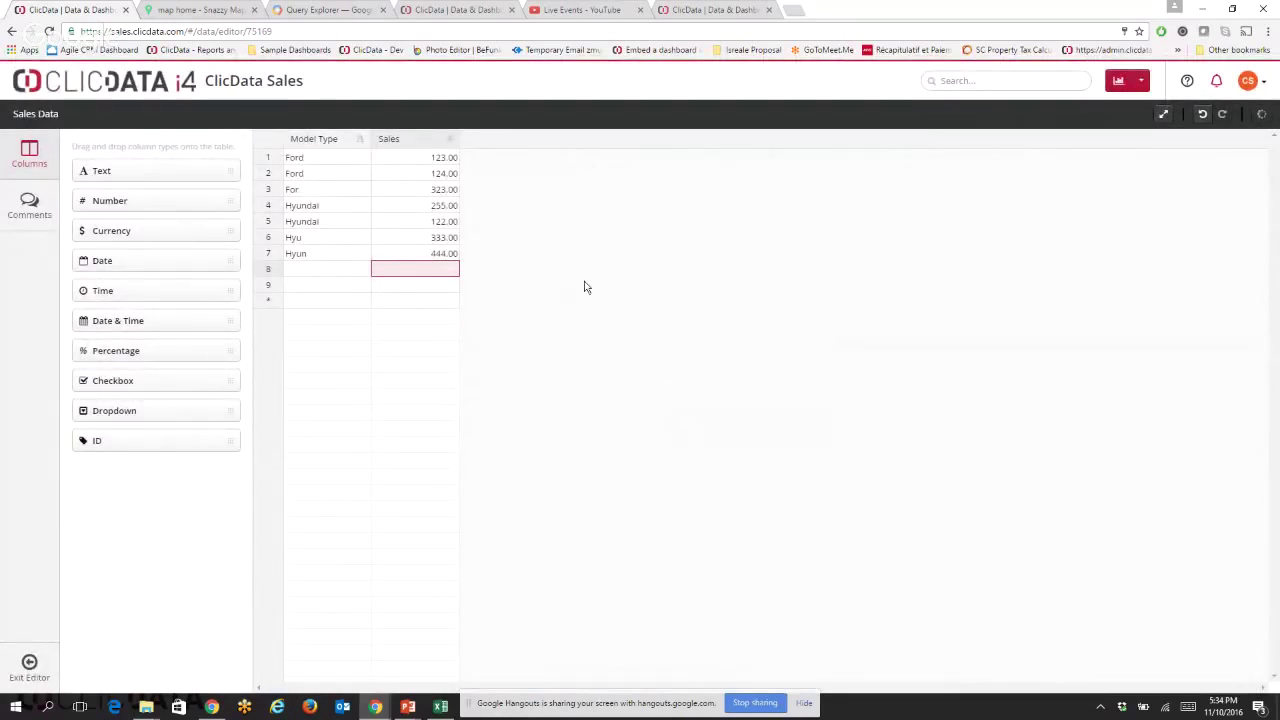
click(166, 97)
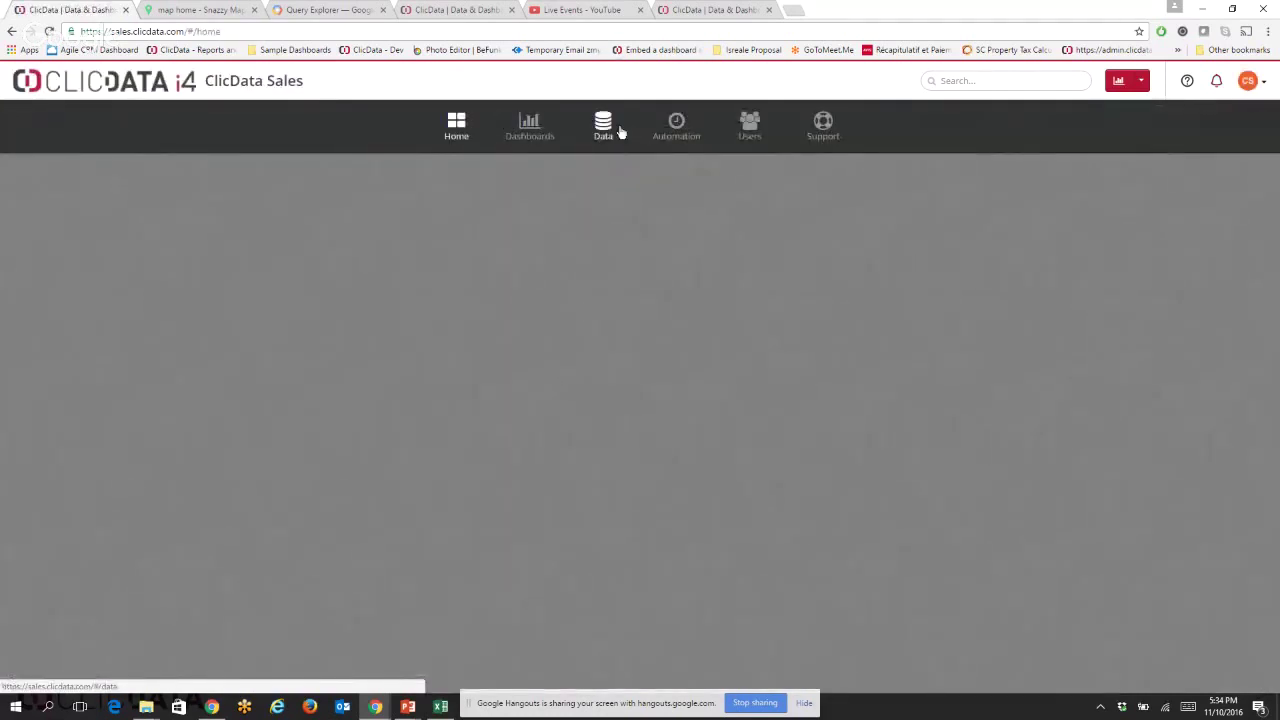
click(606, 125)
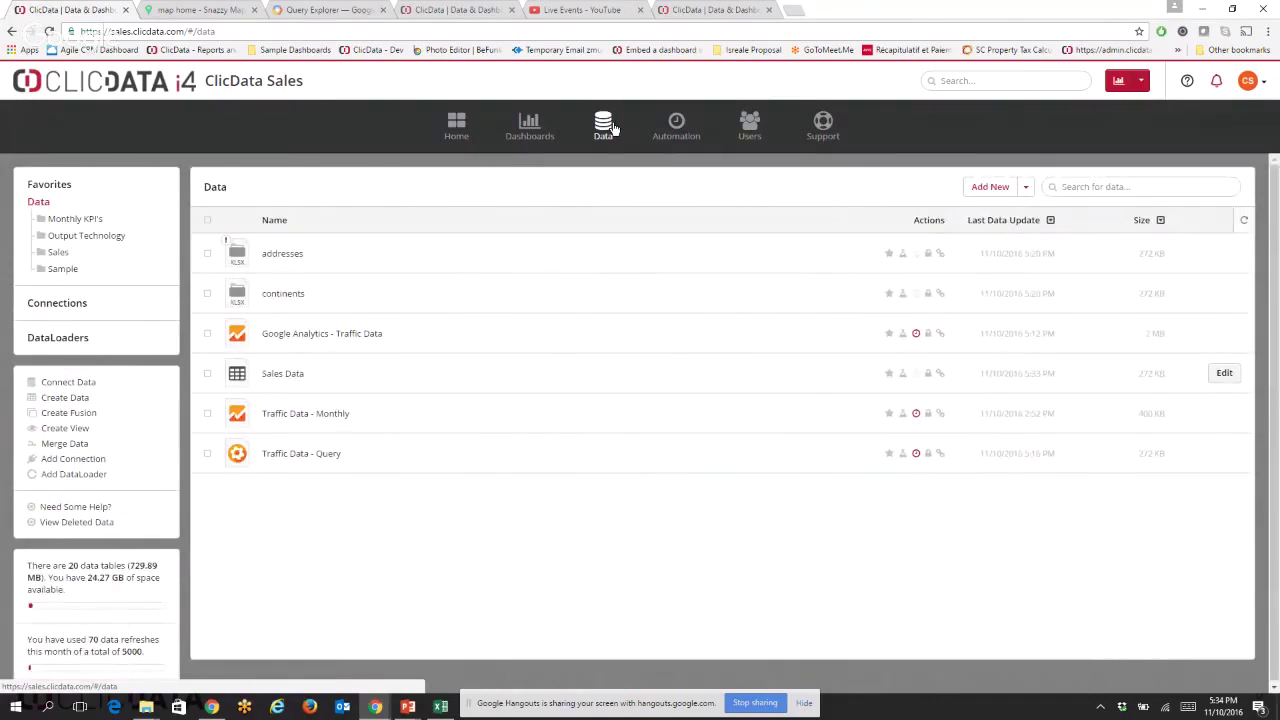
Open the transformation editor for the Sales Data table.
click(455, 332)
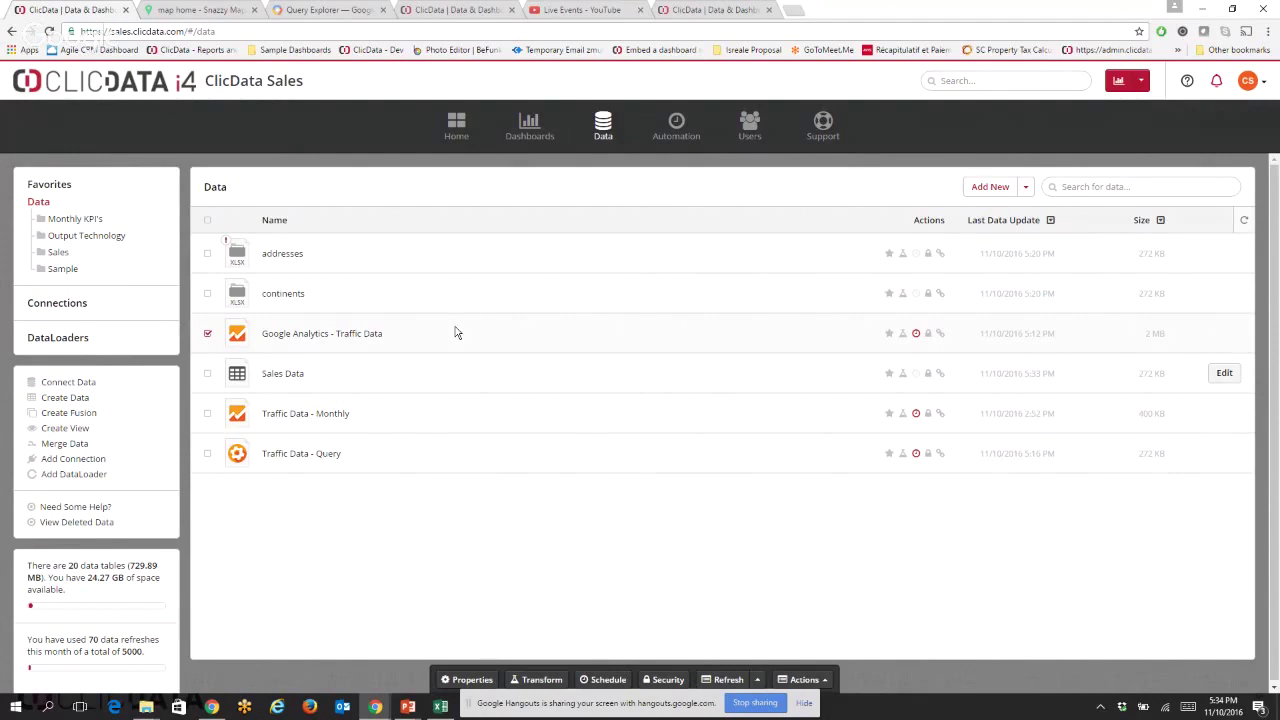
click(450, 373)
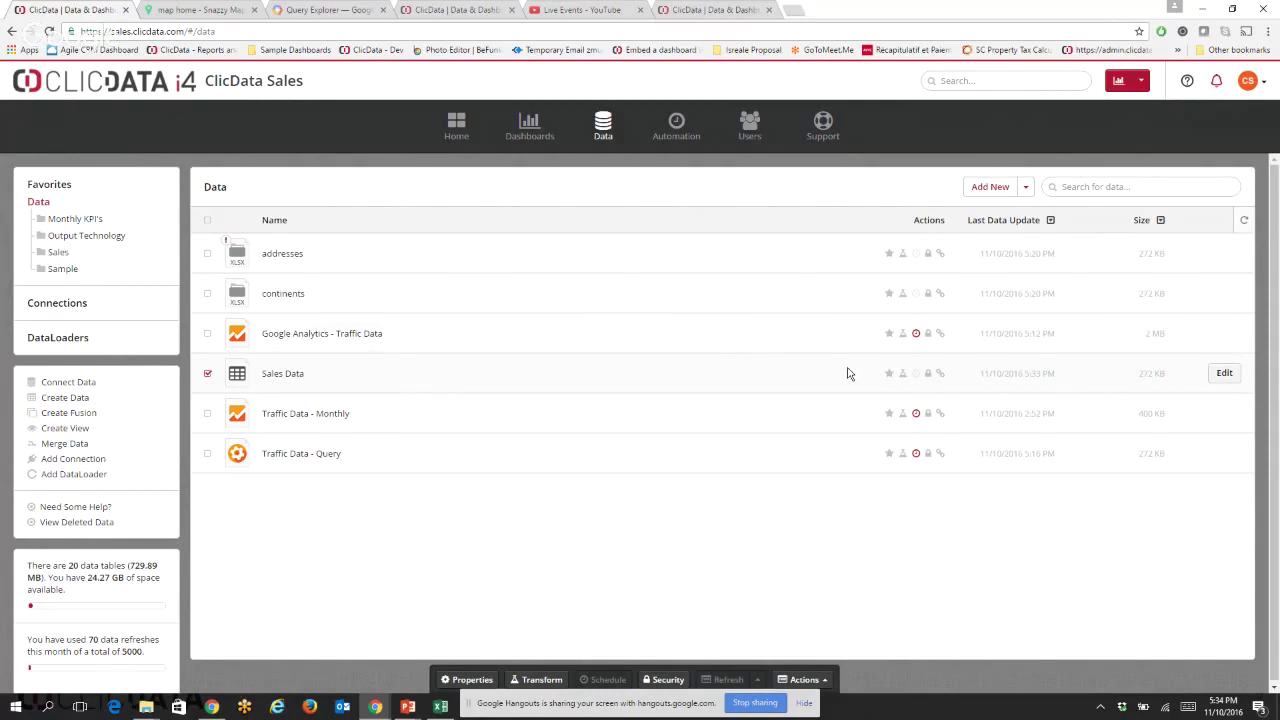
click(903, 375)
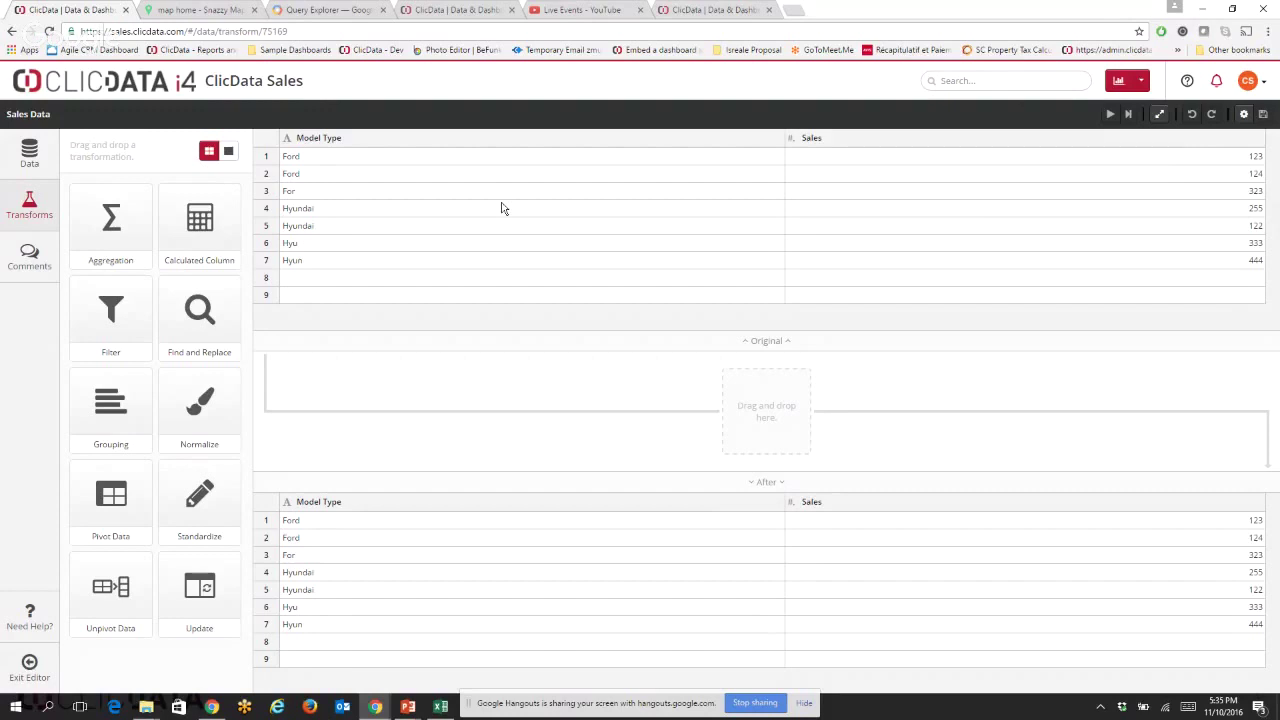
Add a Standardize transformation to the Sales Data flow and apply it to the Model Type column.
drag(234, 503, 781, 420)
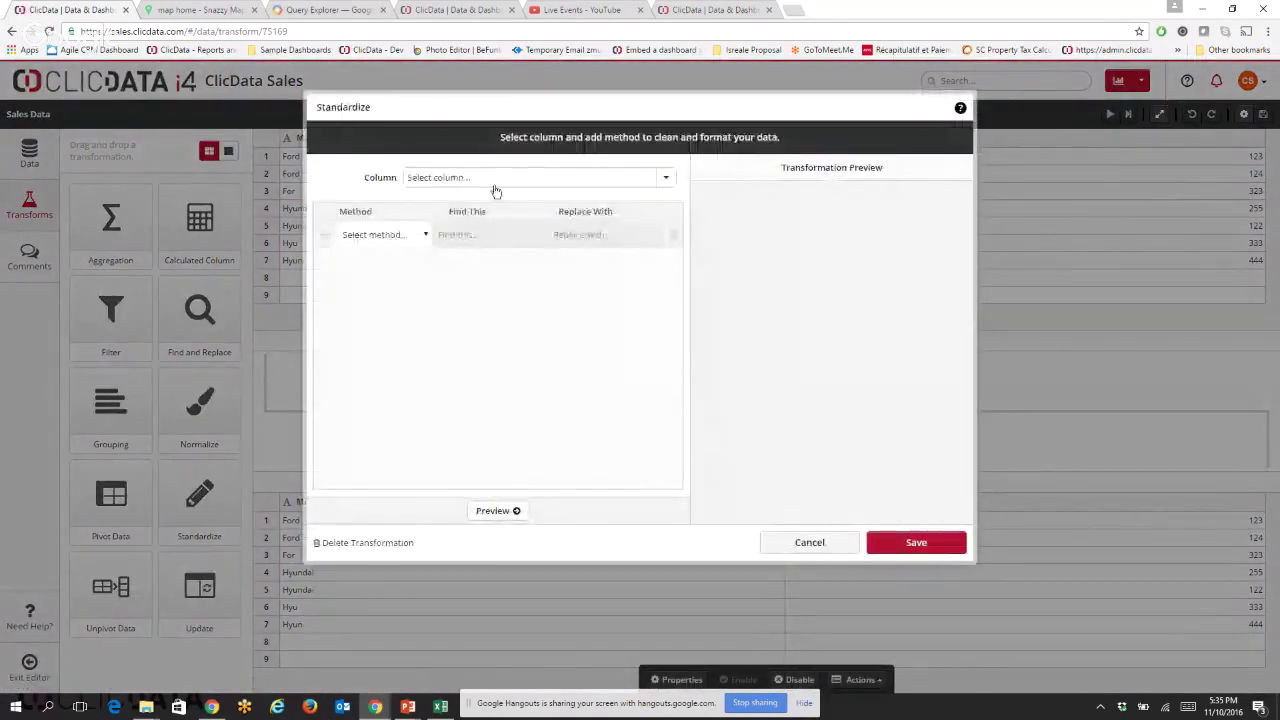
click(495, 186)
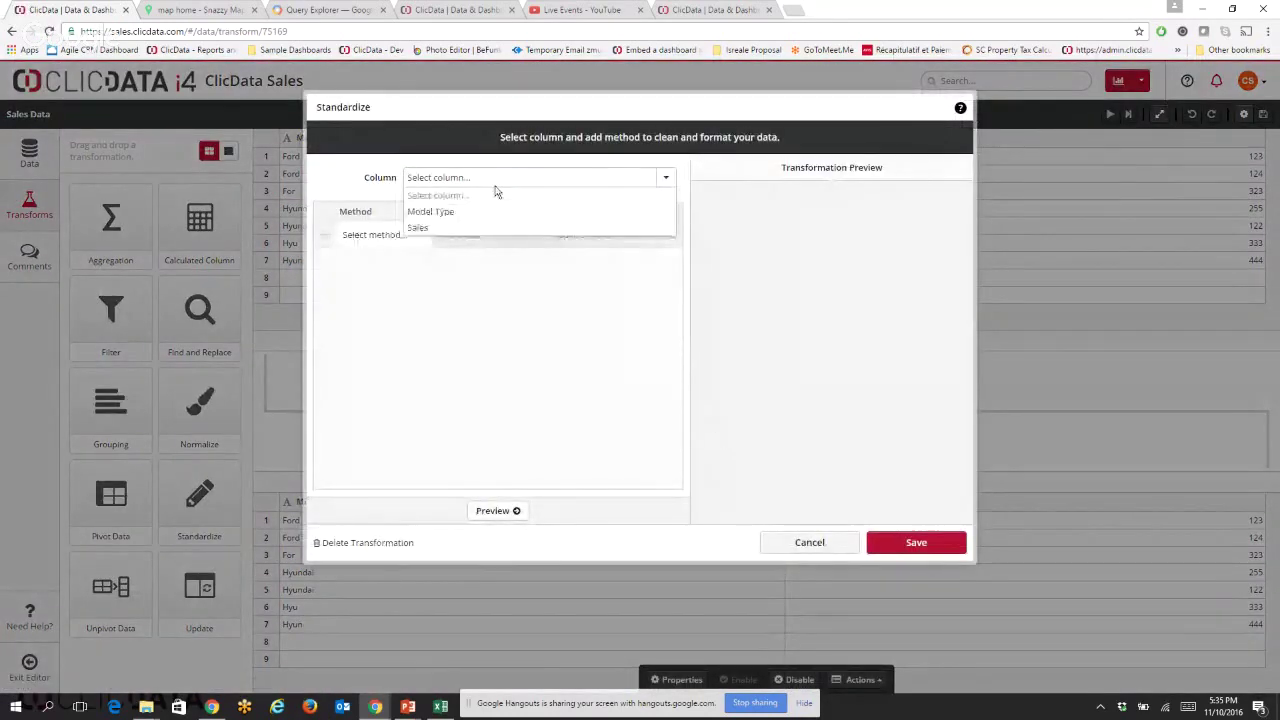
click(489, 211)
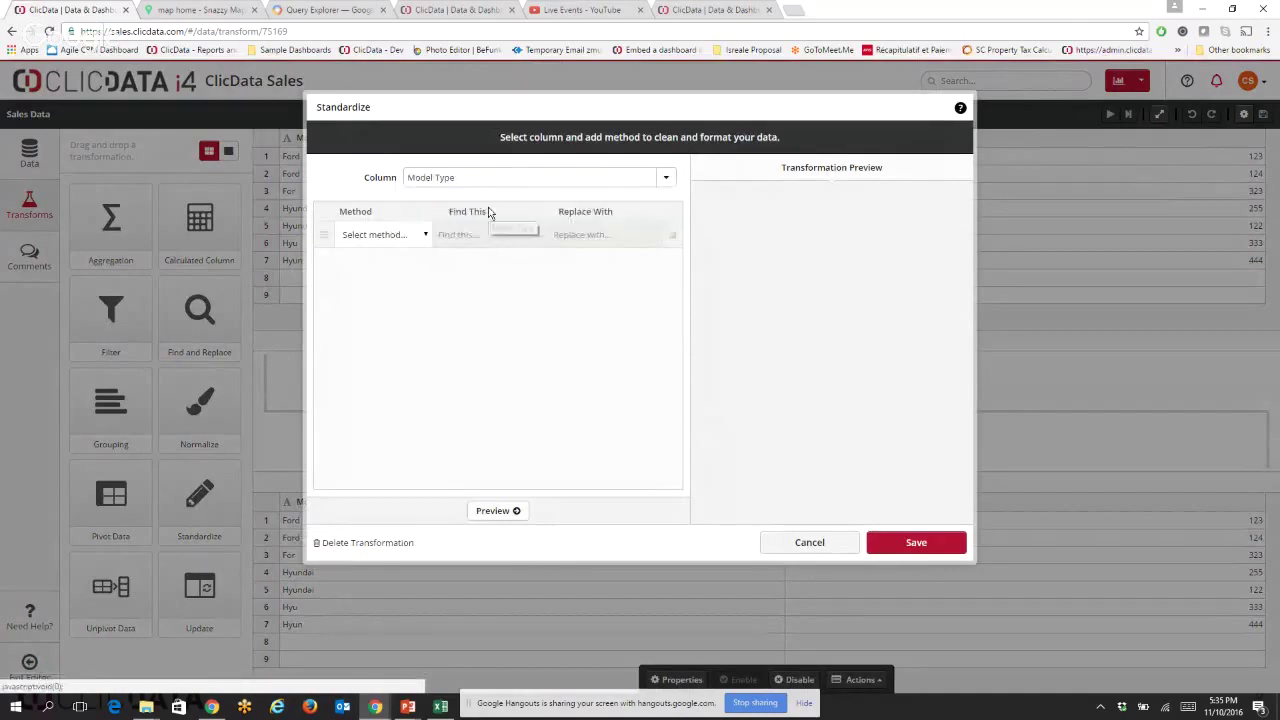
Define a Contains rule that finds "Hyu" and replaces it with "Hyundai".
click(413, 235)
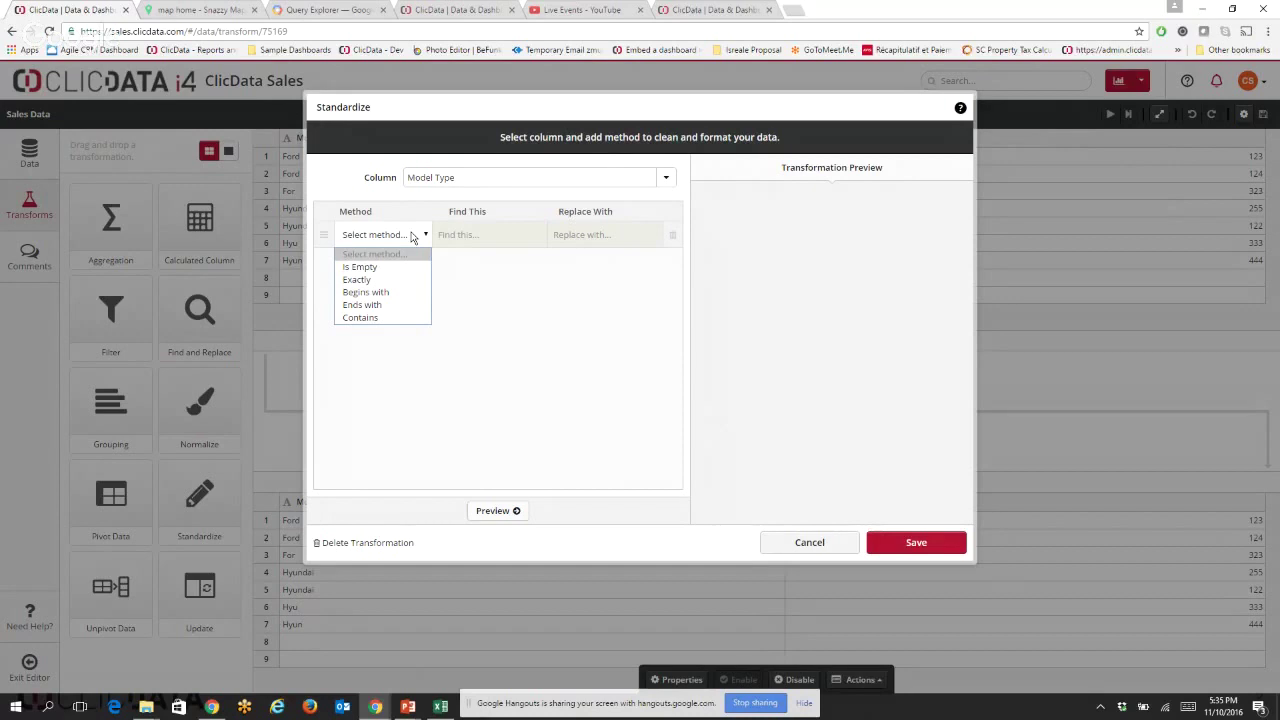
click(374, 318)
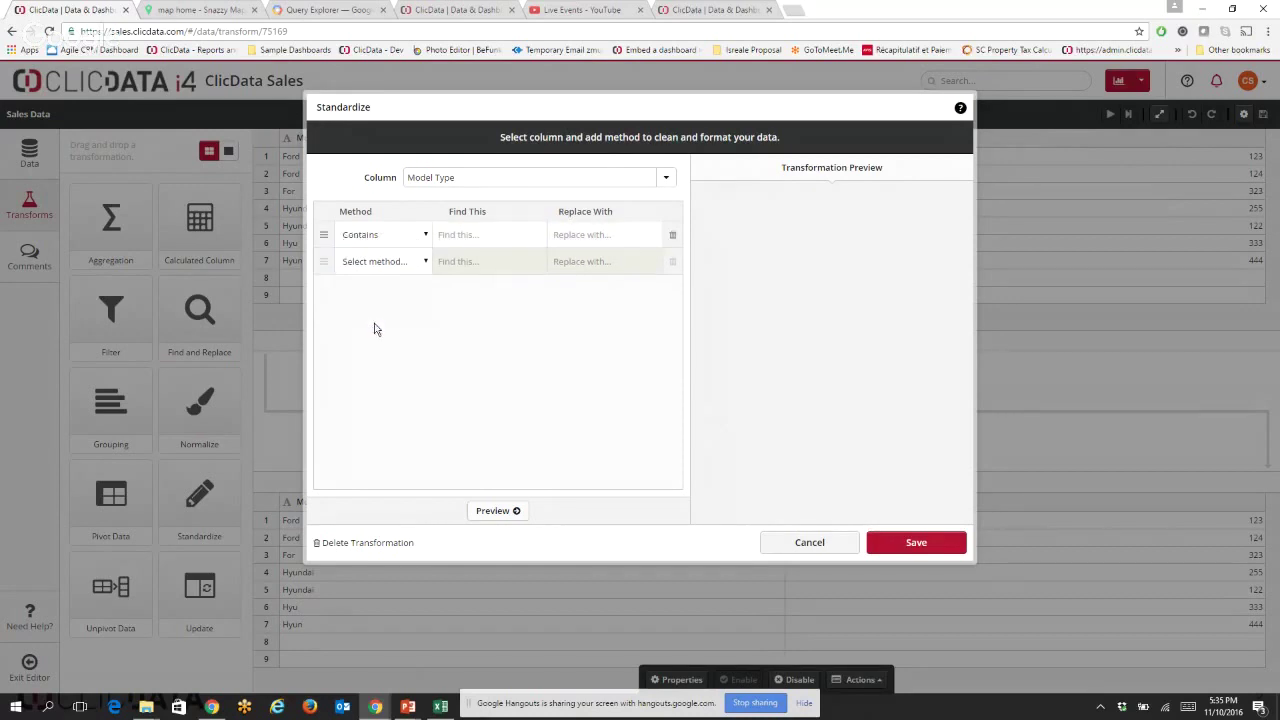
click(465, 237)
text(Hyu)
key(Tab)
text(Hyundai)
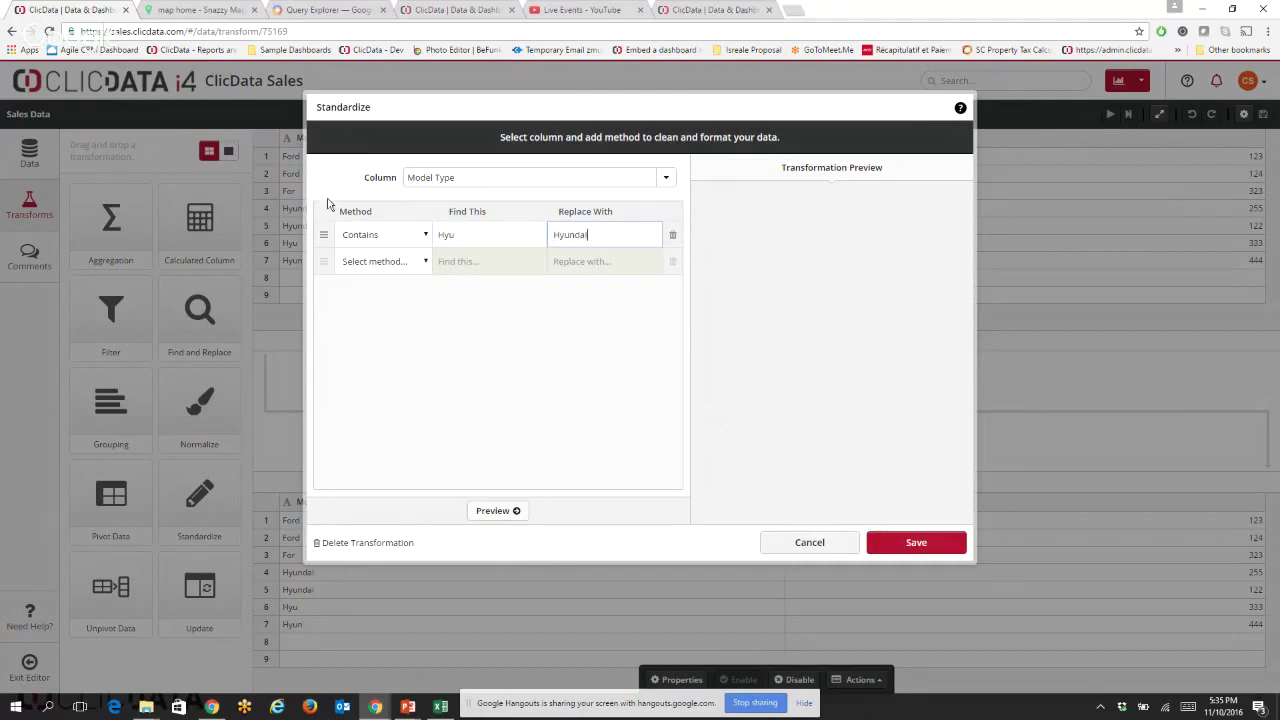
Add a second Contains rule that finds "For" and replaces it with "Ford" in the Model Type column.
click(385, 261)
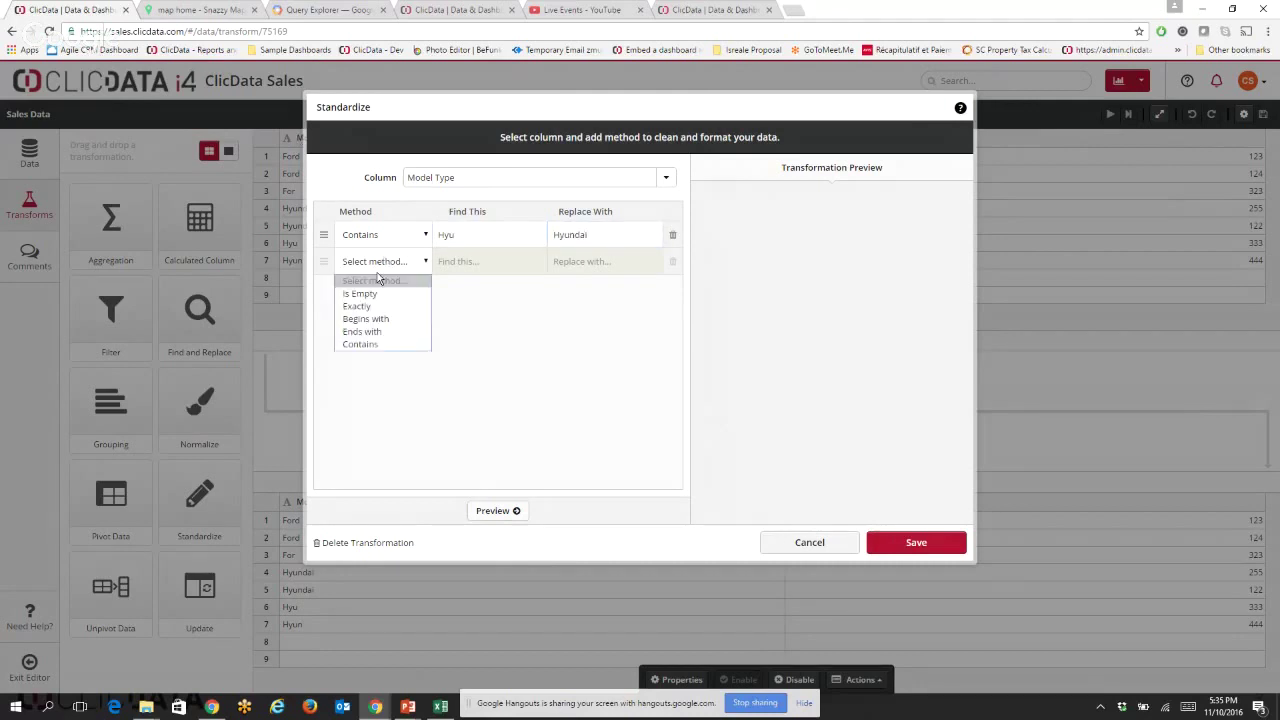
click(386, 345)
click(474, 266)
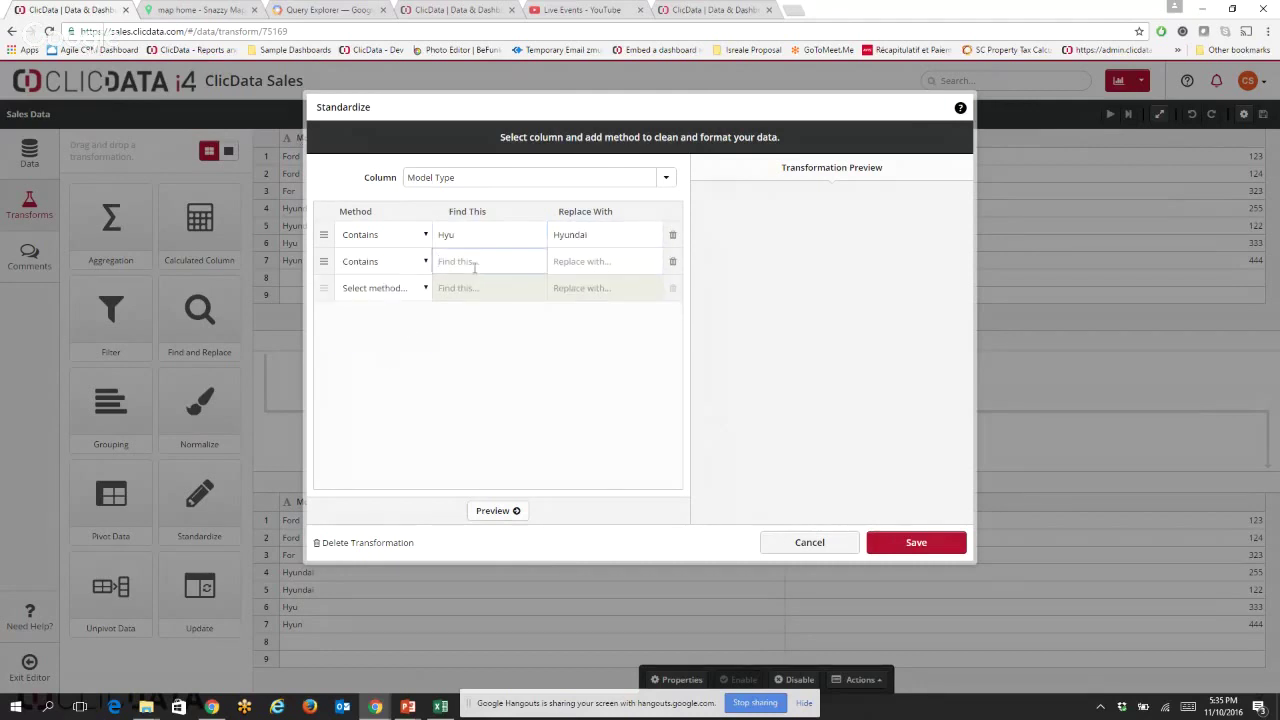
text(For)
key(Tab)
text(Ford)
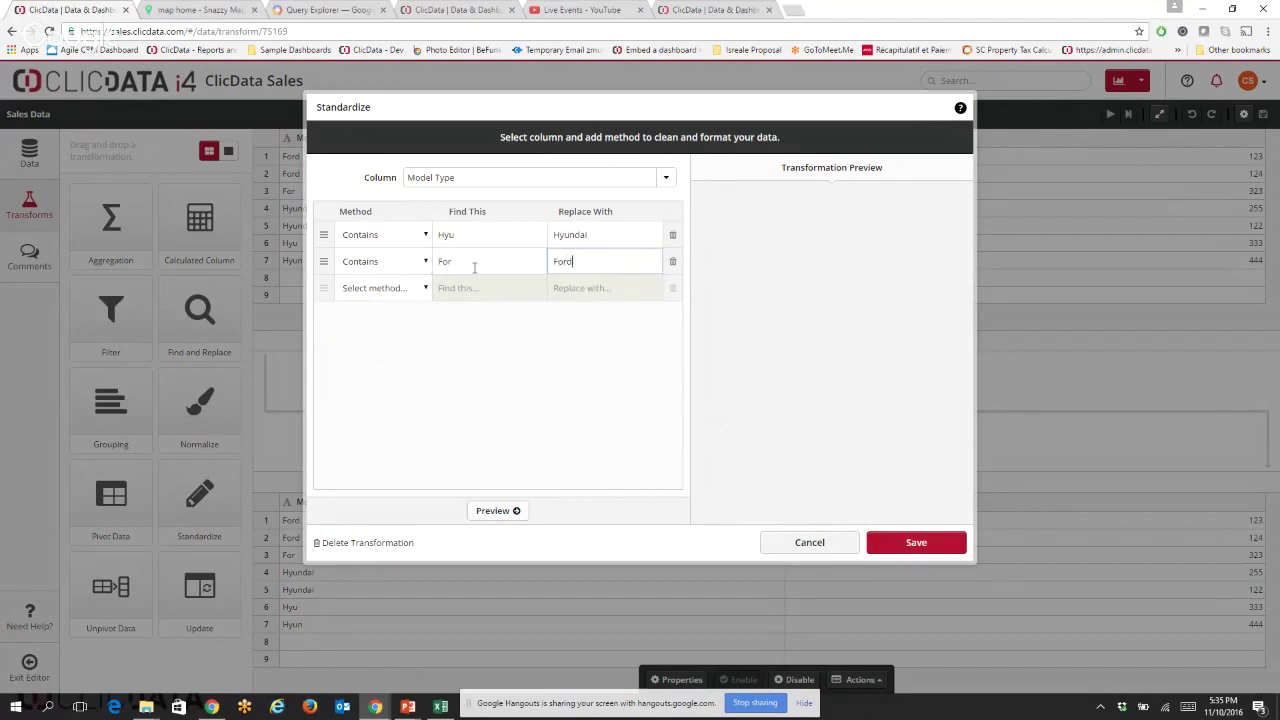
Preview the standardized model names, compare the Hyundai rows before and after, and save the Standardize transformation.
click(519, 511)
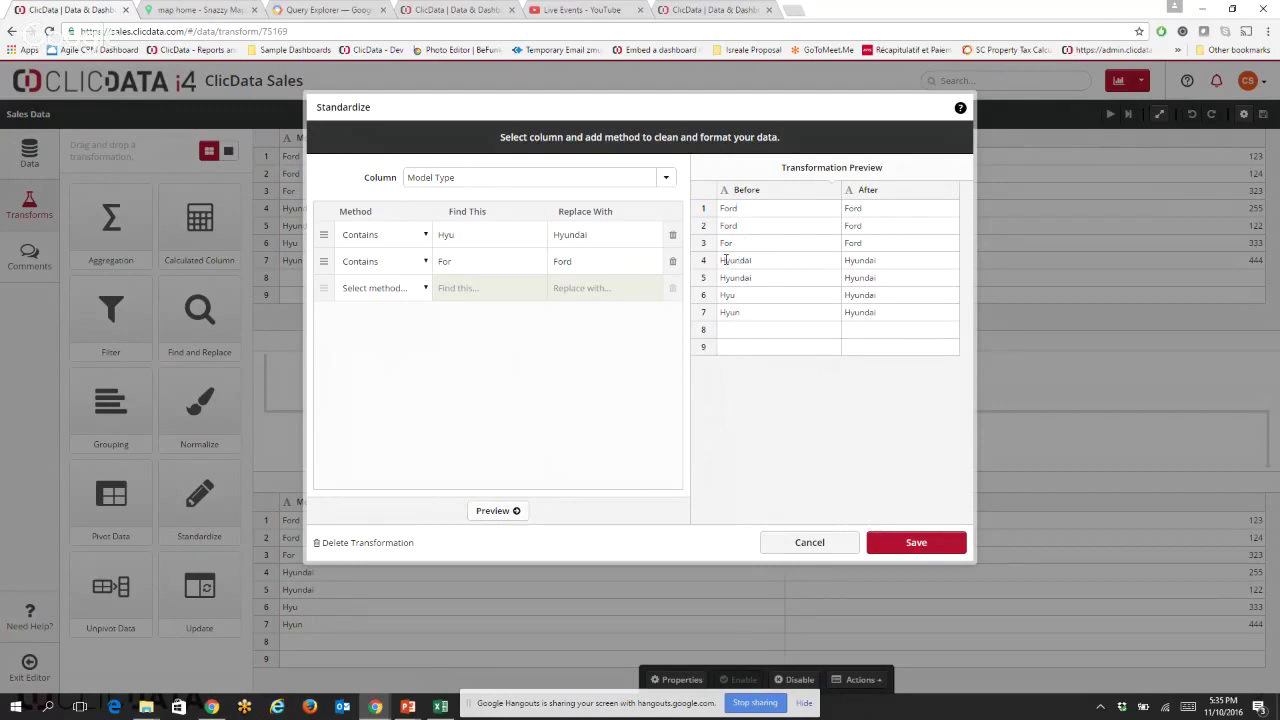
drag(722, 264, 779, 312)
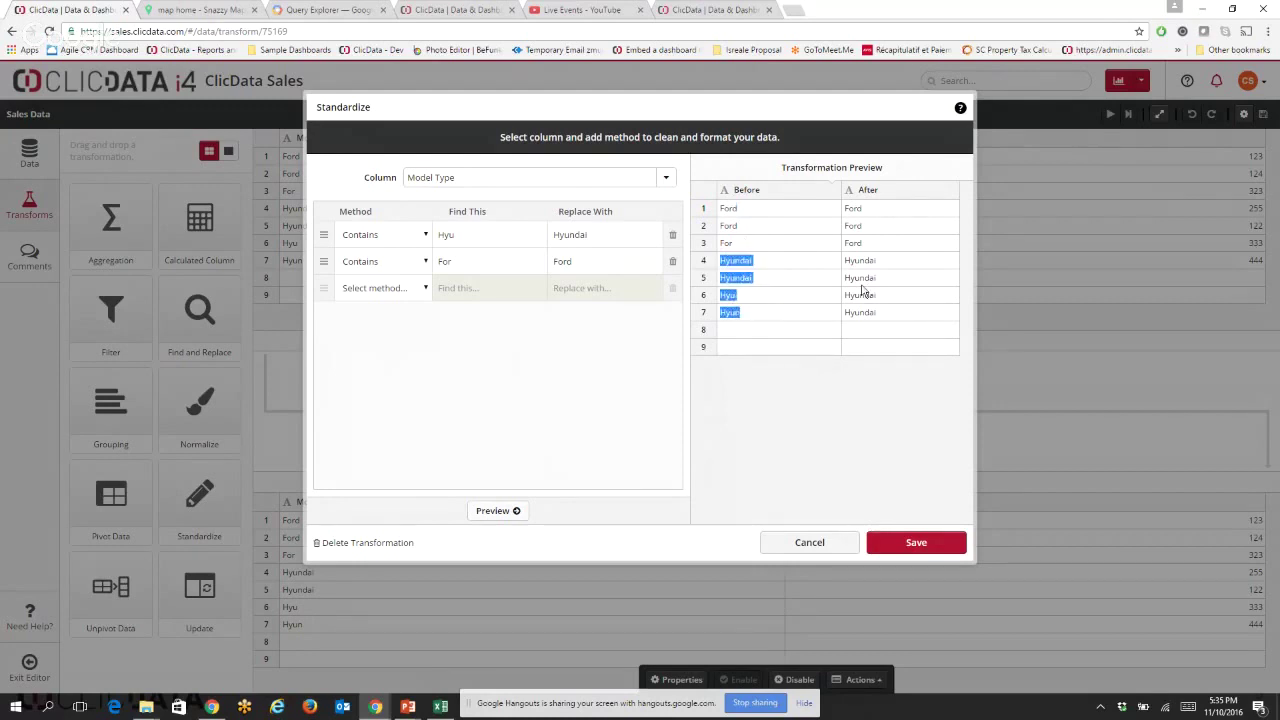
drag(849, 258, 876, 312)
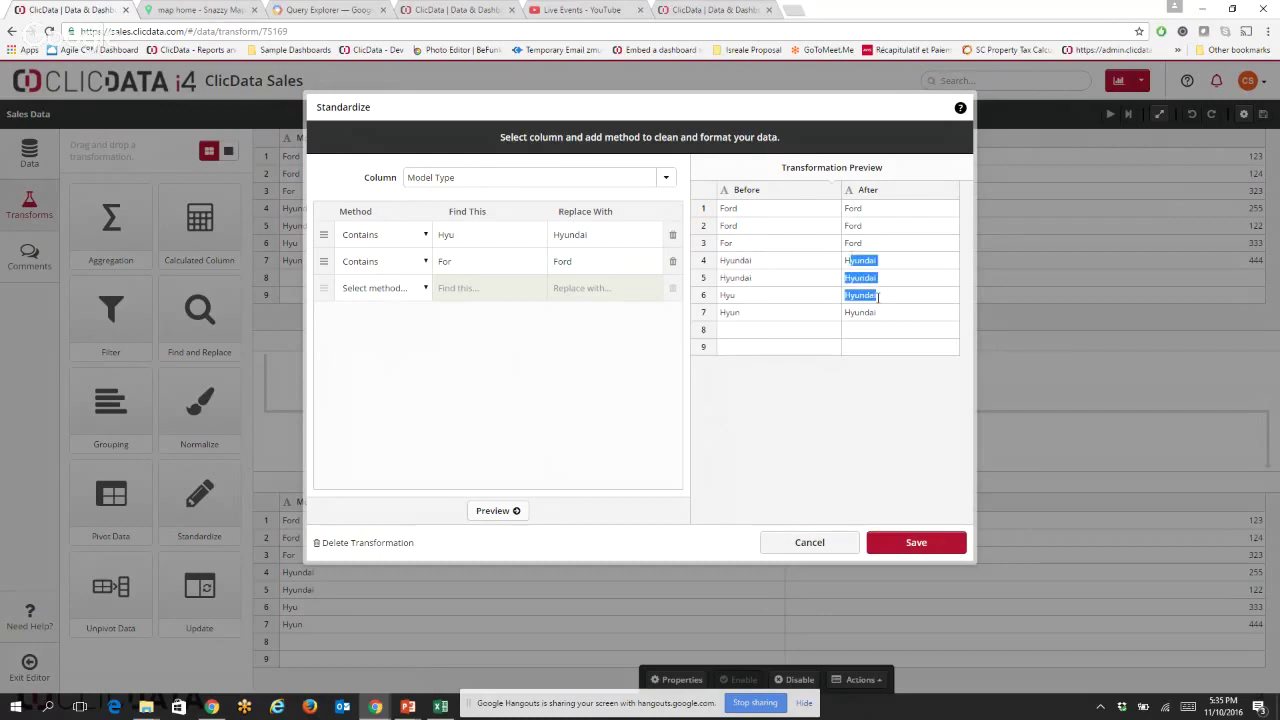
click(938, 545)
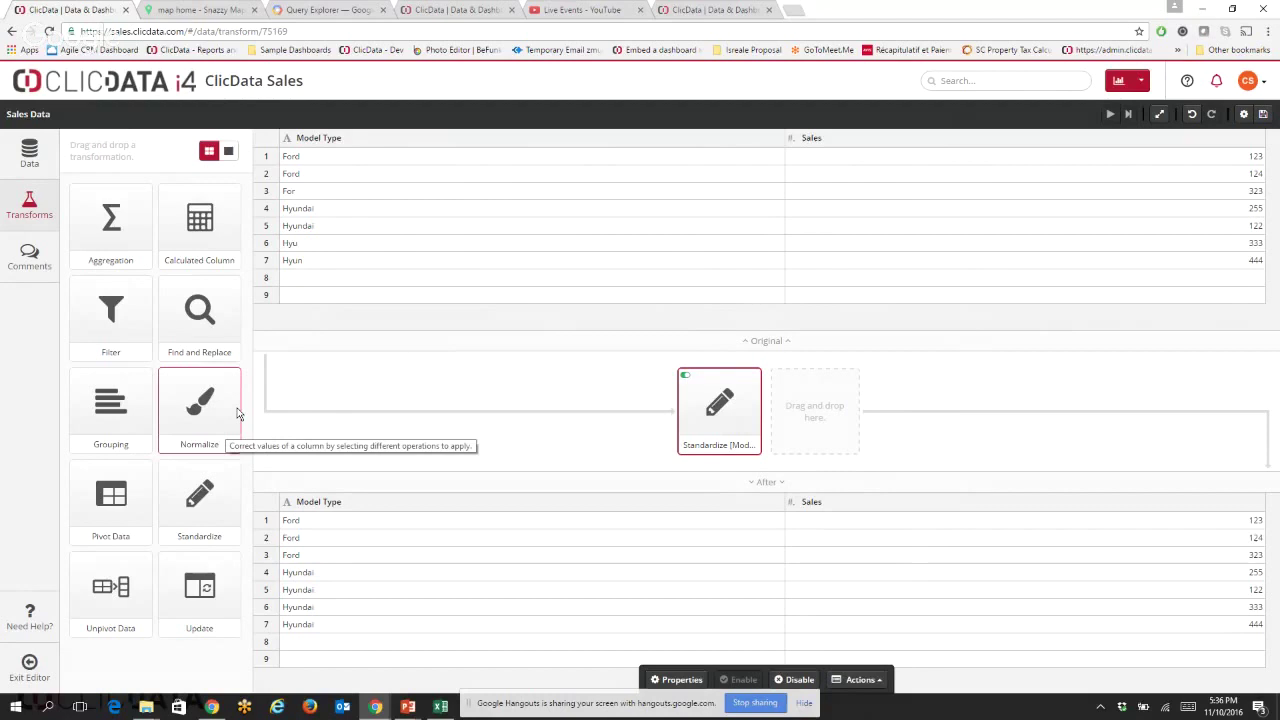
Add a Normalize transformation after Standardize in the Sales Data flow and choose the Model Type column.
drag(237, 413, 871, 429)
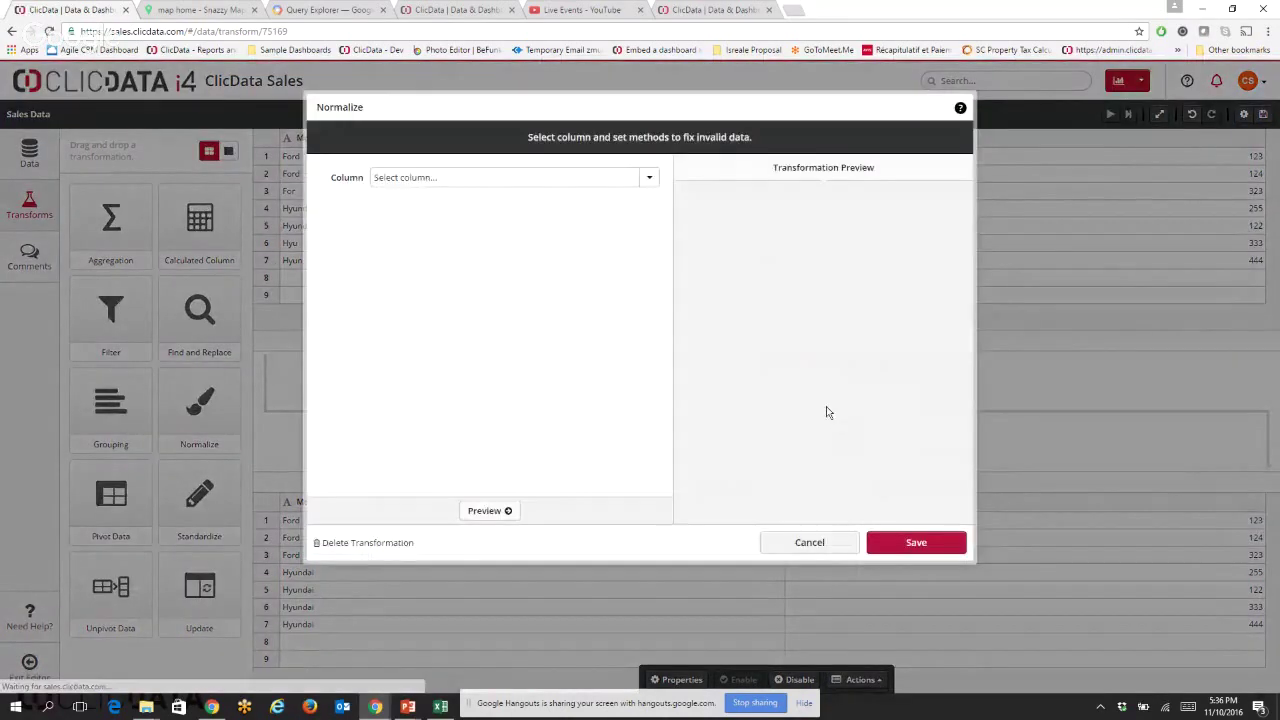
click(548, 181)
click(524, 211)
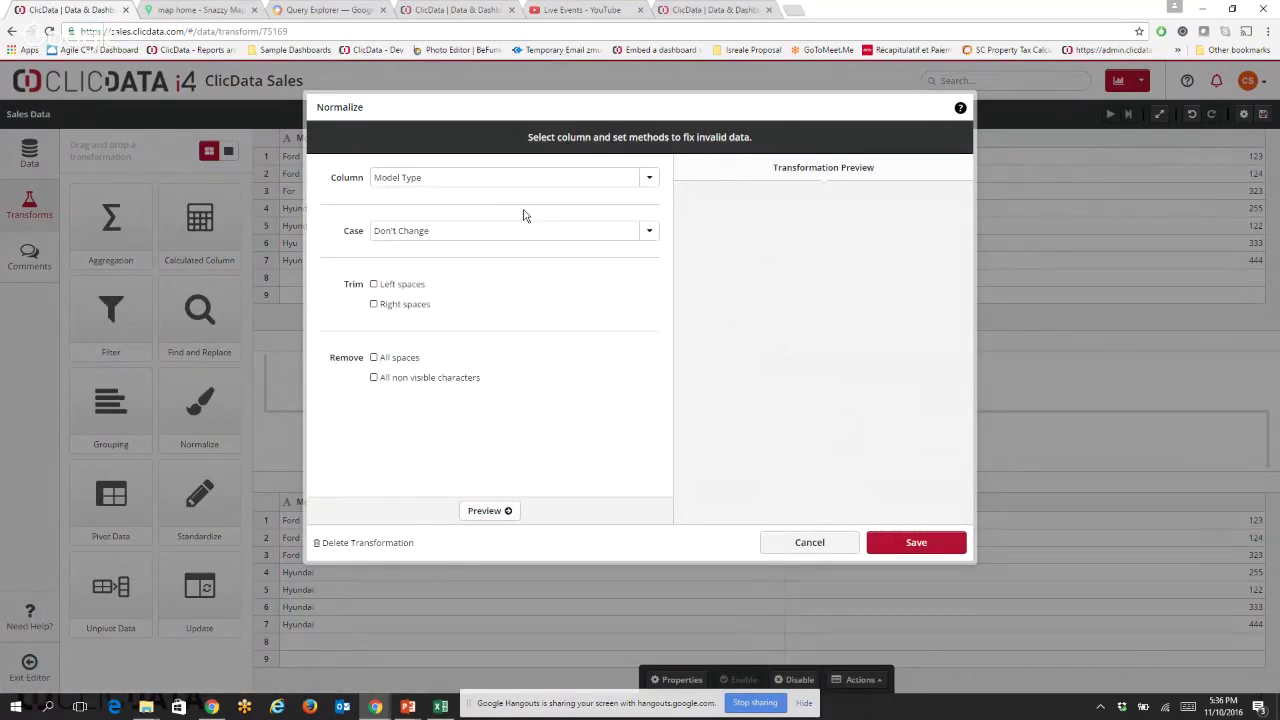
Try trimming left and right spaces and converting Model Type to uppercase, and preview the result.
click(419, 290)
click(414, 309)
click(438, 232)
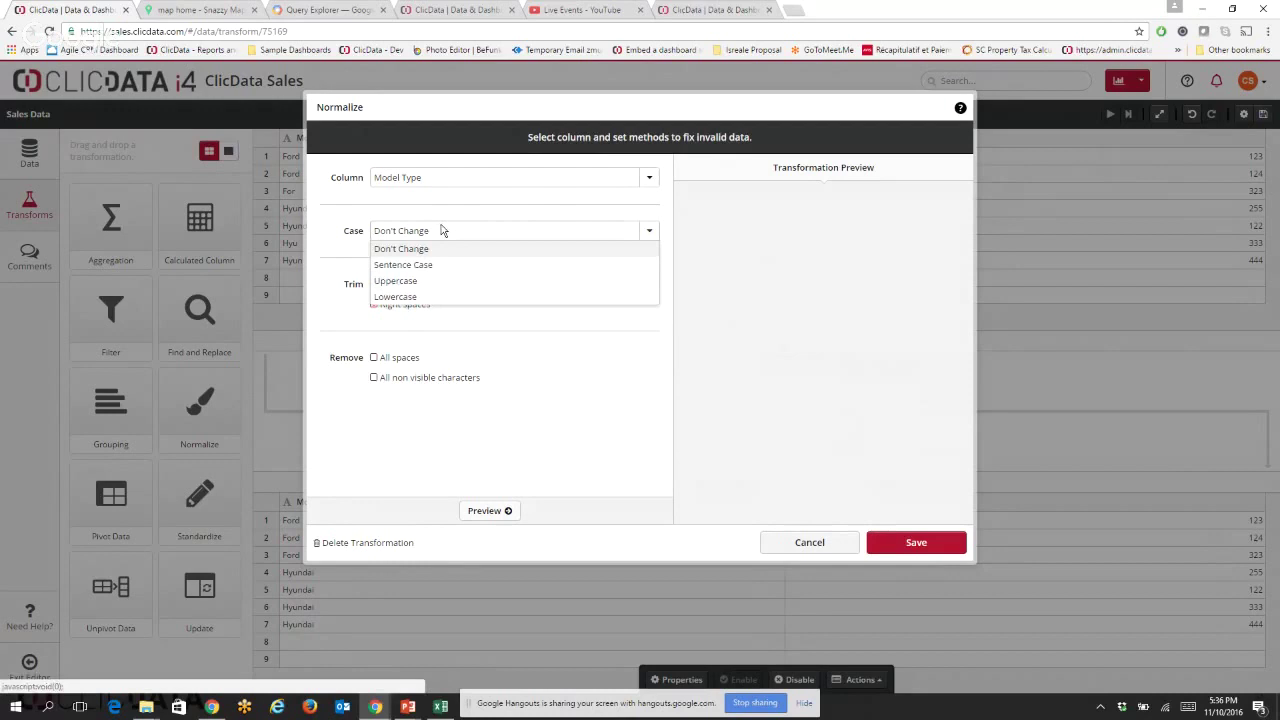
click(428, 281)
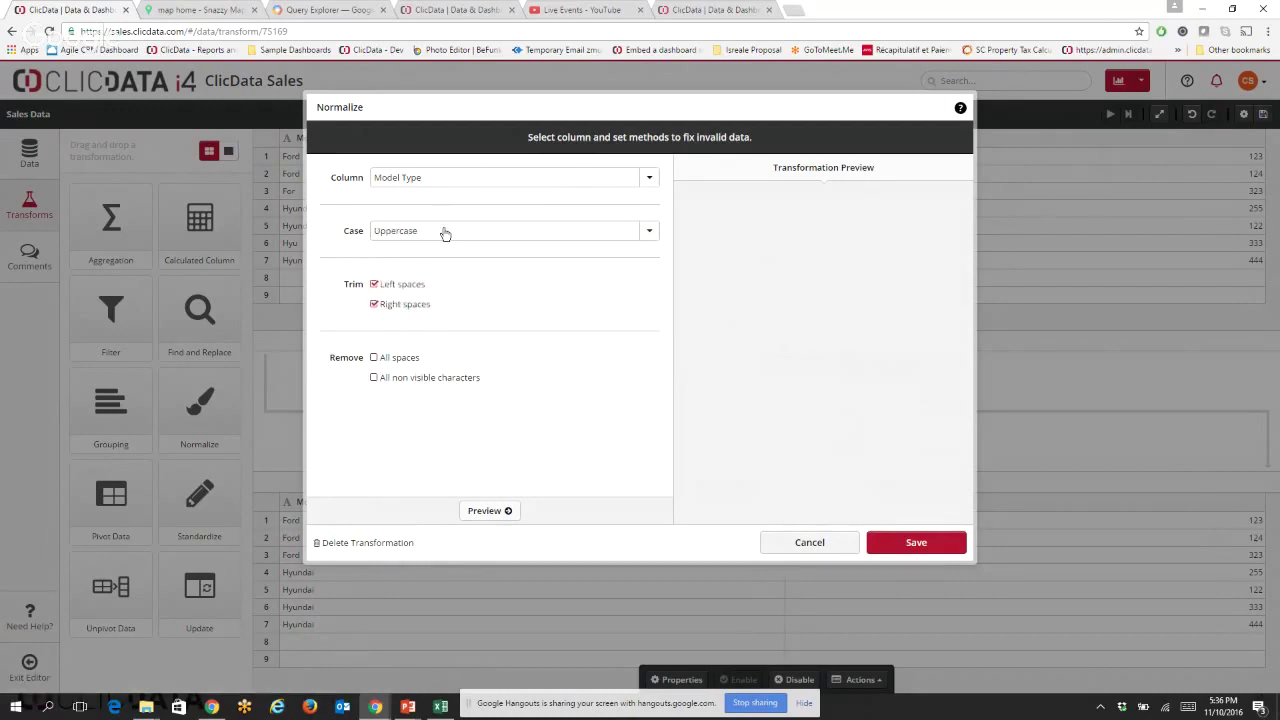
click(444, 232)
click(424, 286)
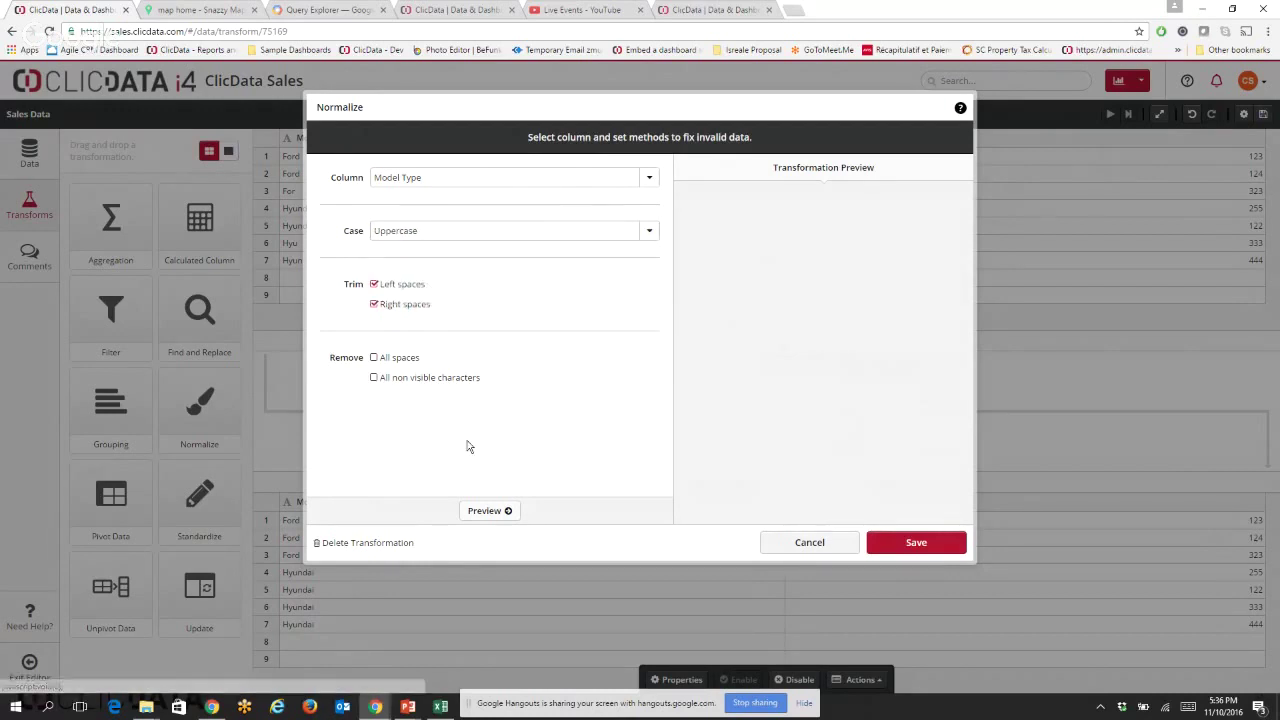
click(480, 512)
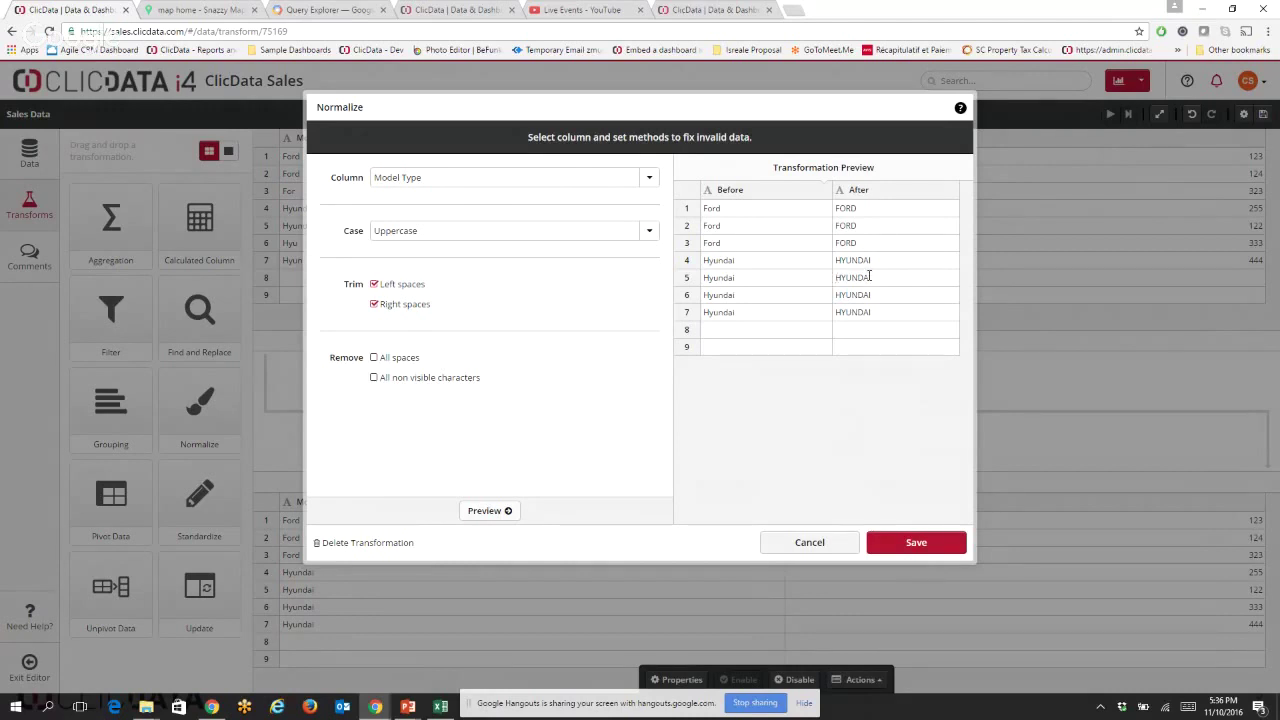
Switch the Normalize transformation to the Sales column and preview replacing invalid or empty values with 0.
click(485, 180)
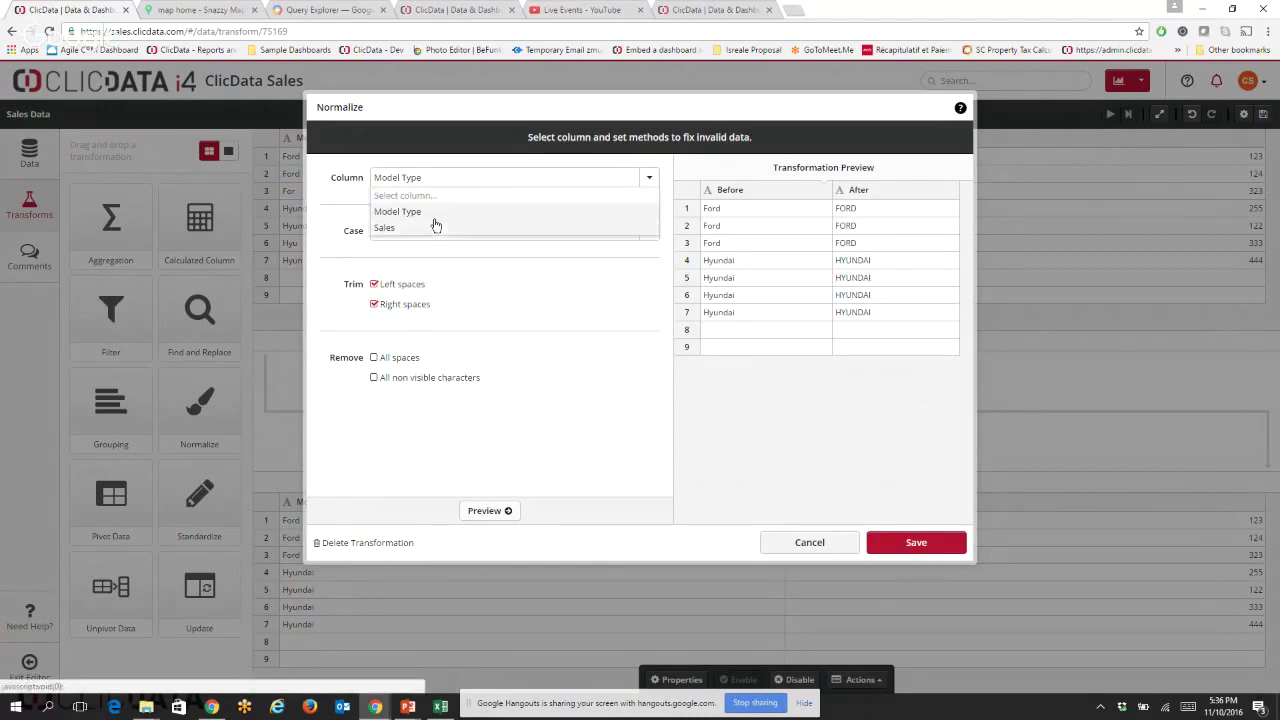
click(436, 226)
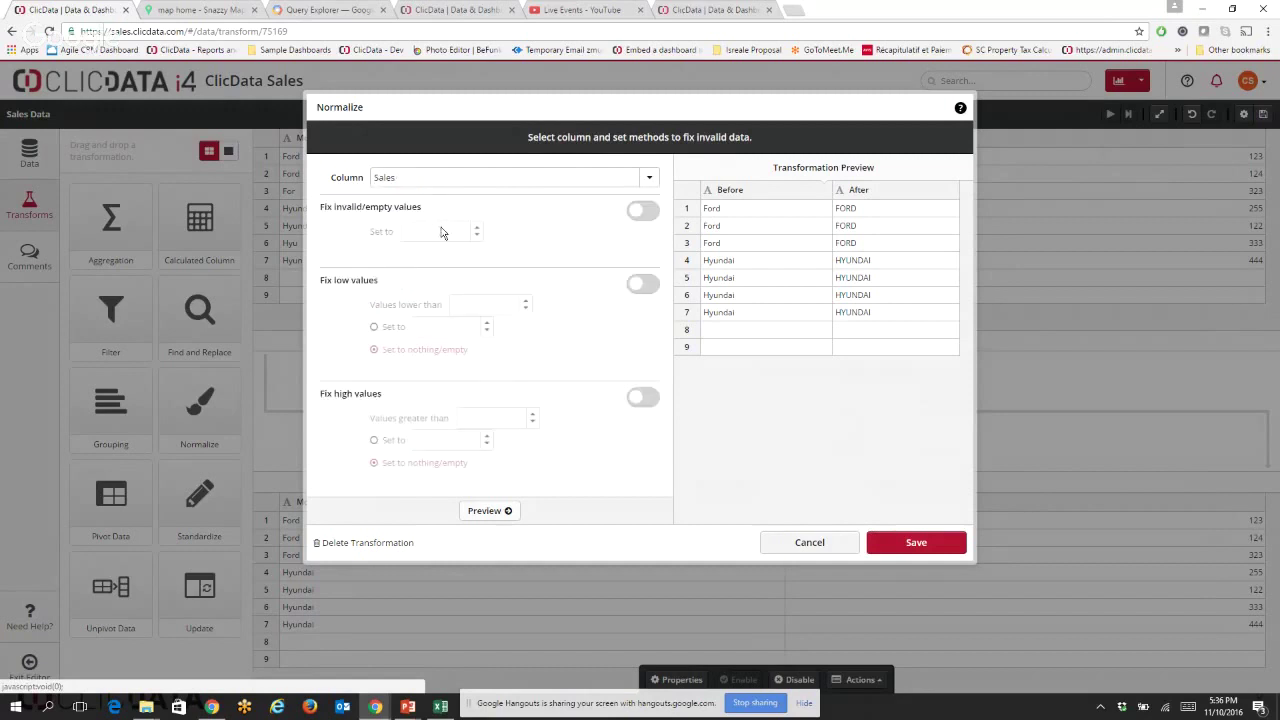
click(642, 214)
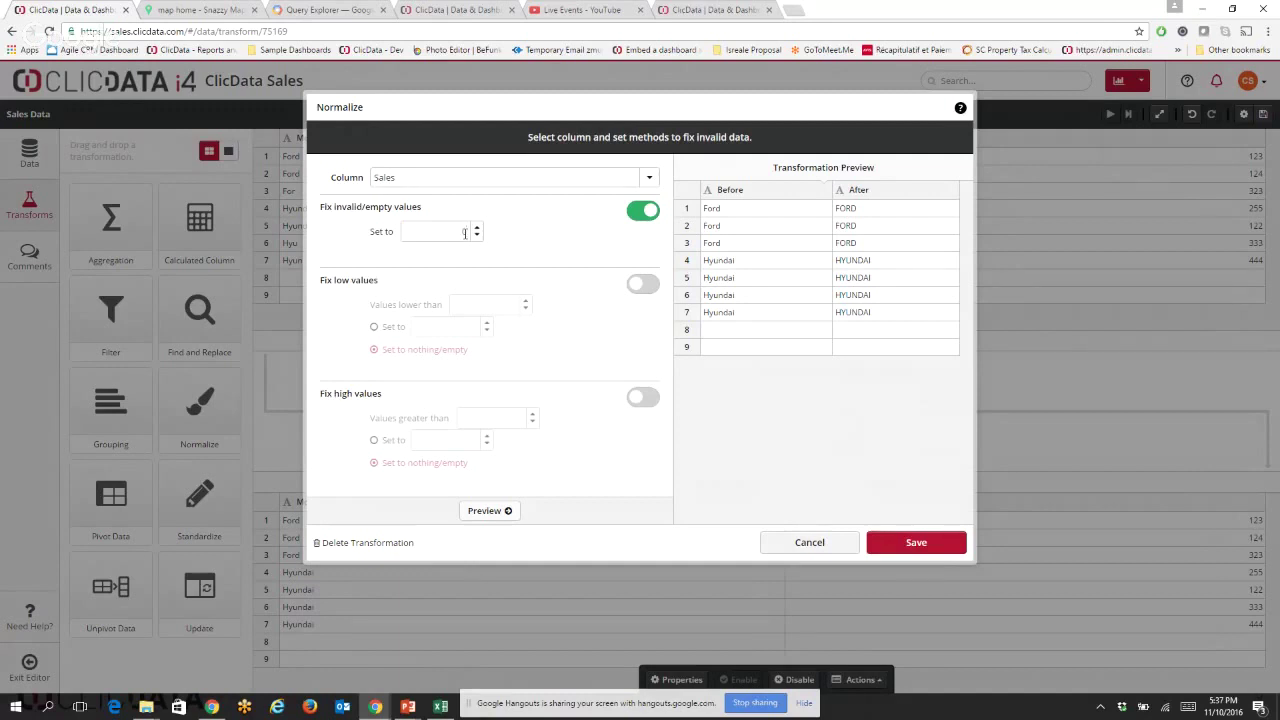
click(502, 514)
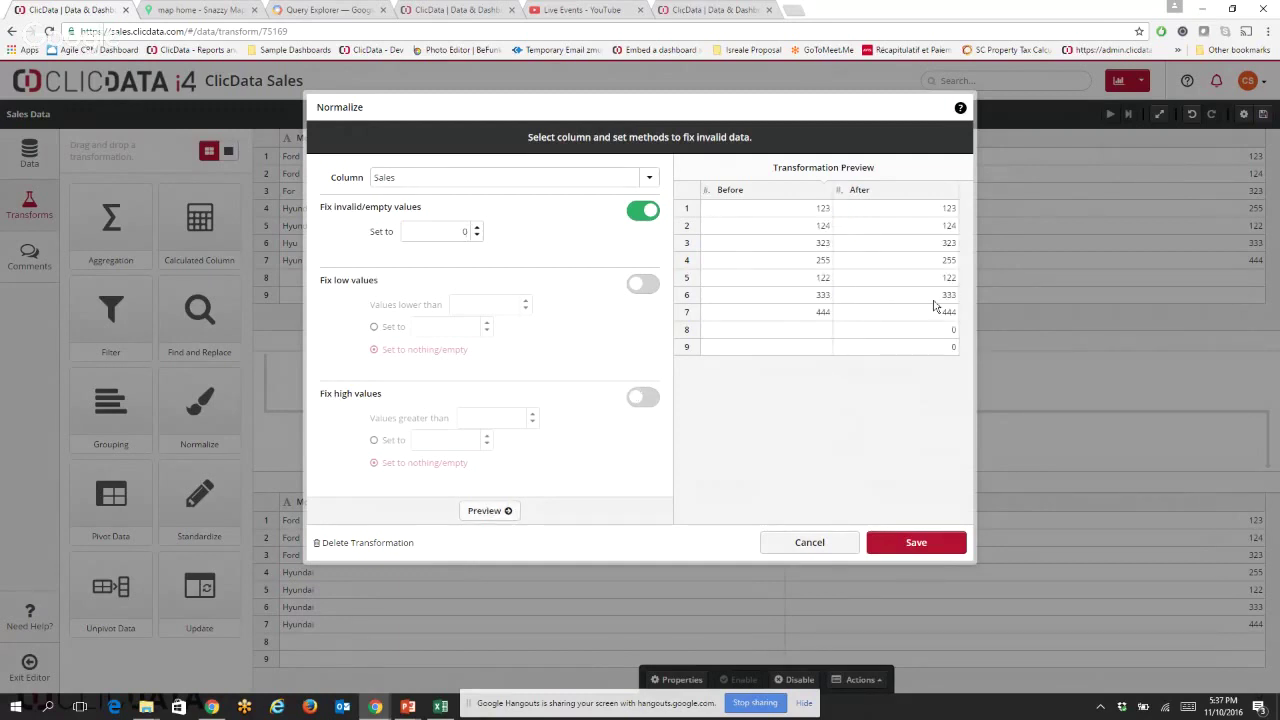
drag(777, 334, 835, 352)
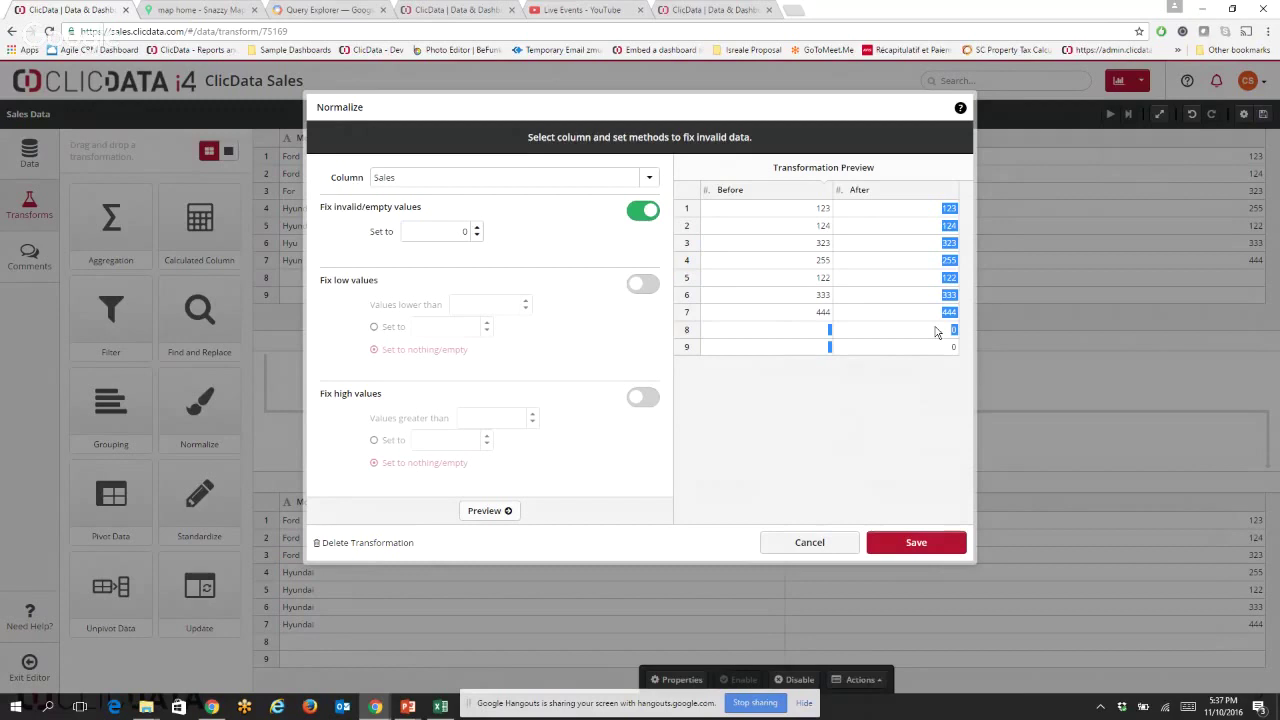
Turn off the empty-value fix, enable fixing Sales values greater than 400 by setting them to 400, and preview the result.
click(650, 212)
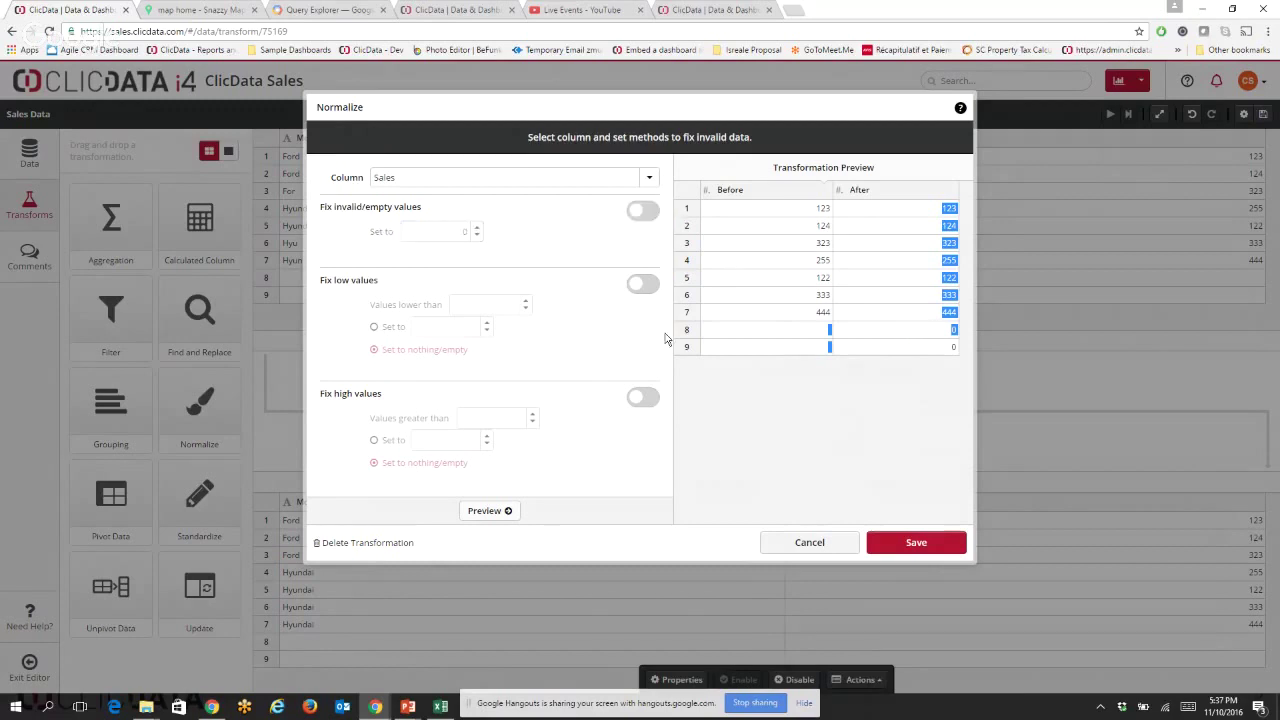
click(641, 397)
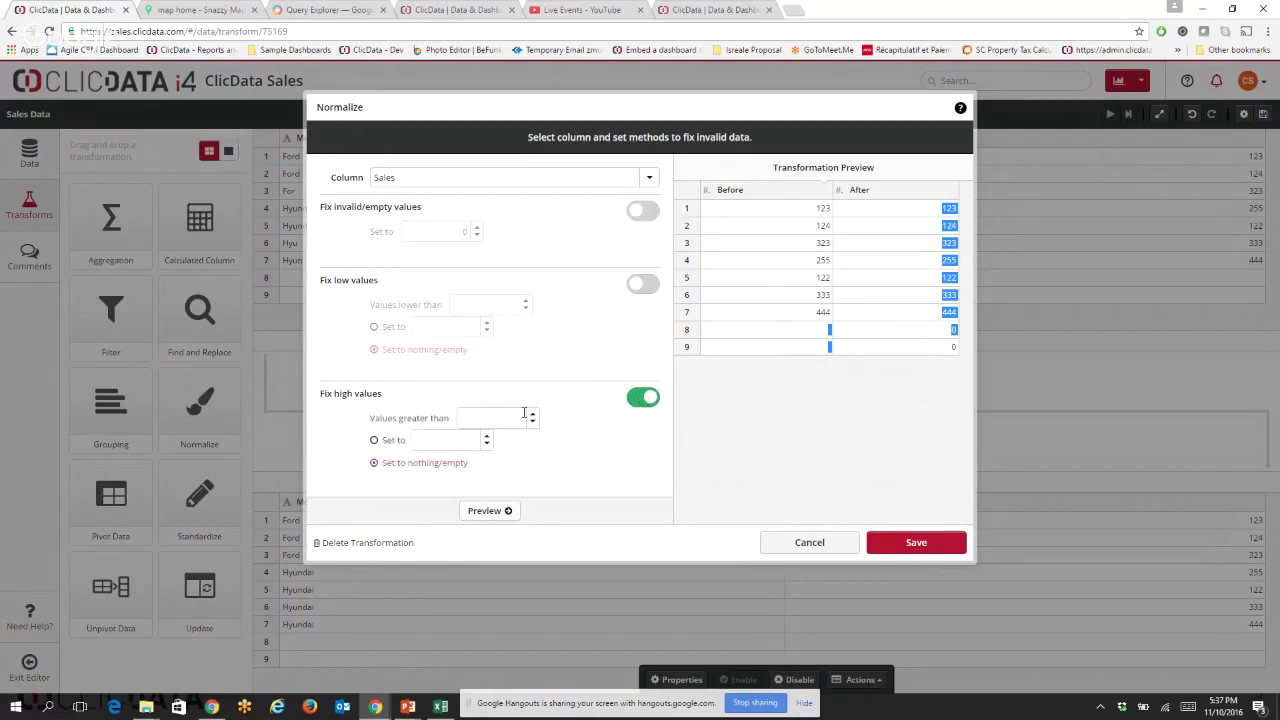
text(400)
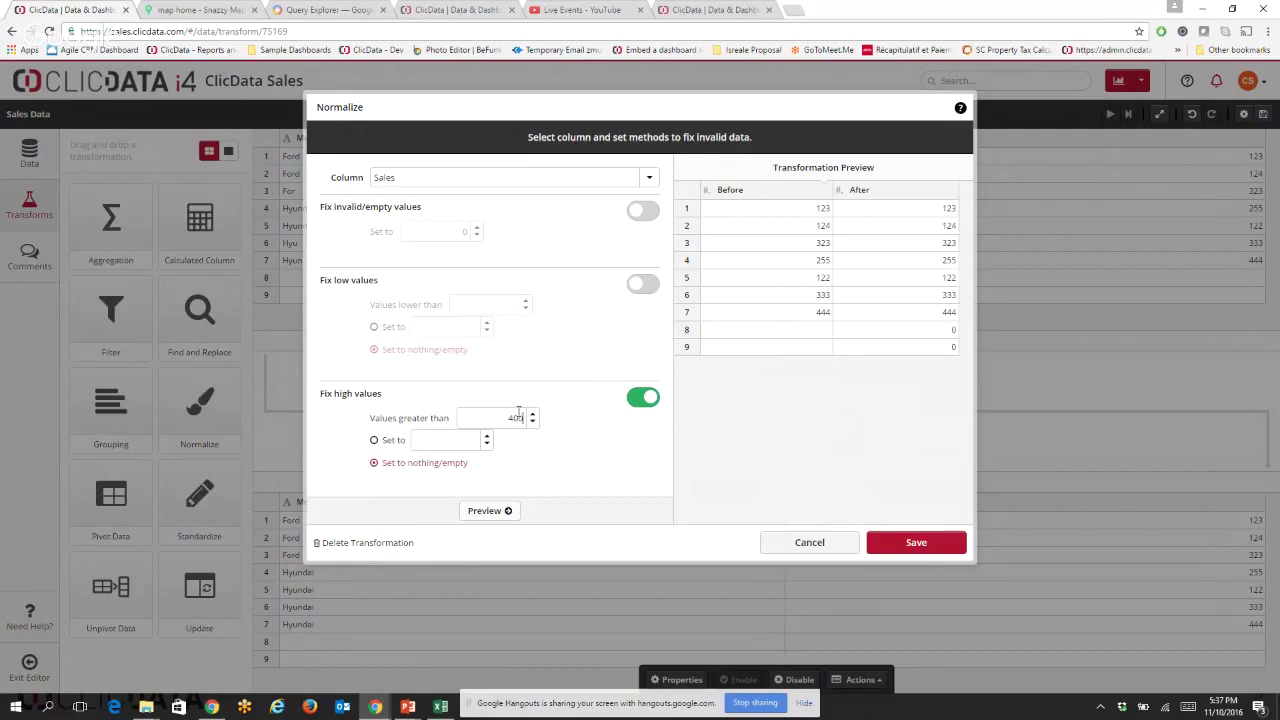
click(396, 442)
text(400)
click(480, 511)
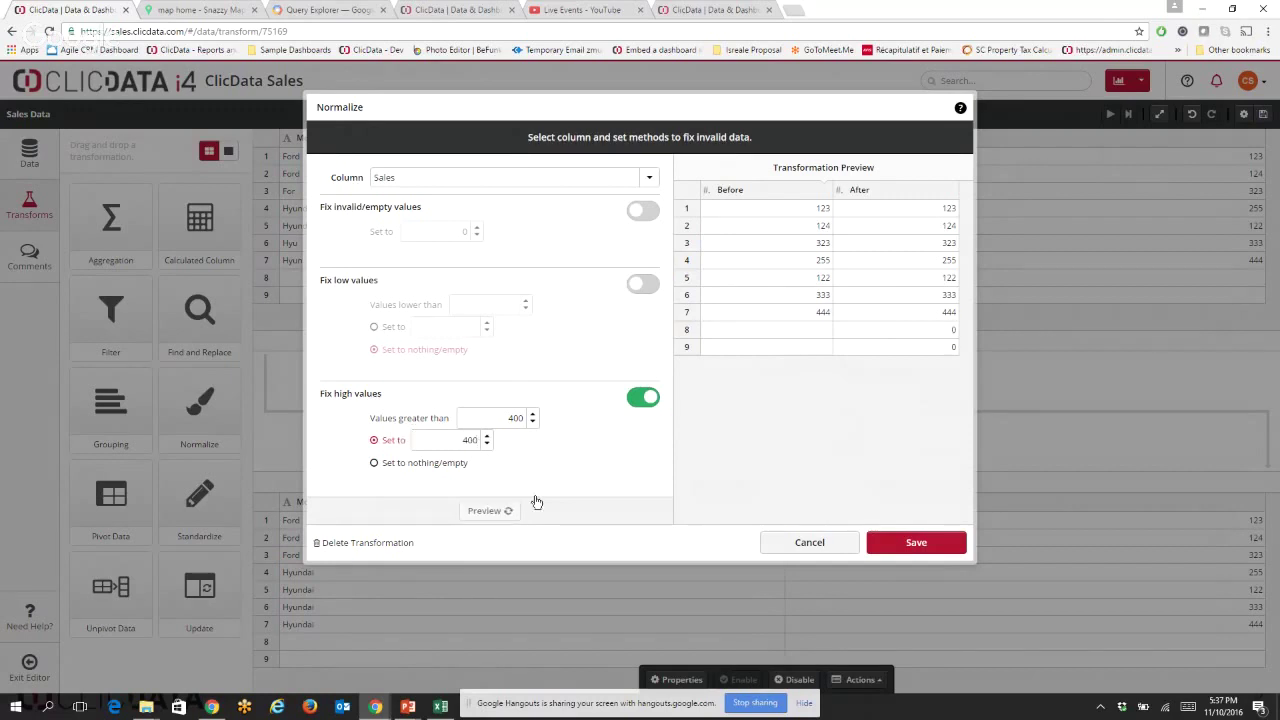
double_click(818, 318)
Change the high-value fix to set the values to nothing/empty and save the Normalize transformation.
click(398, 464)
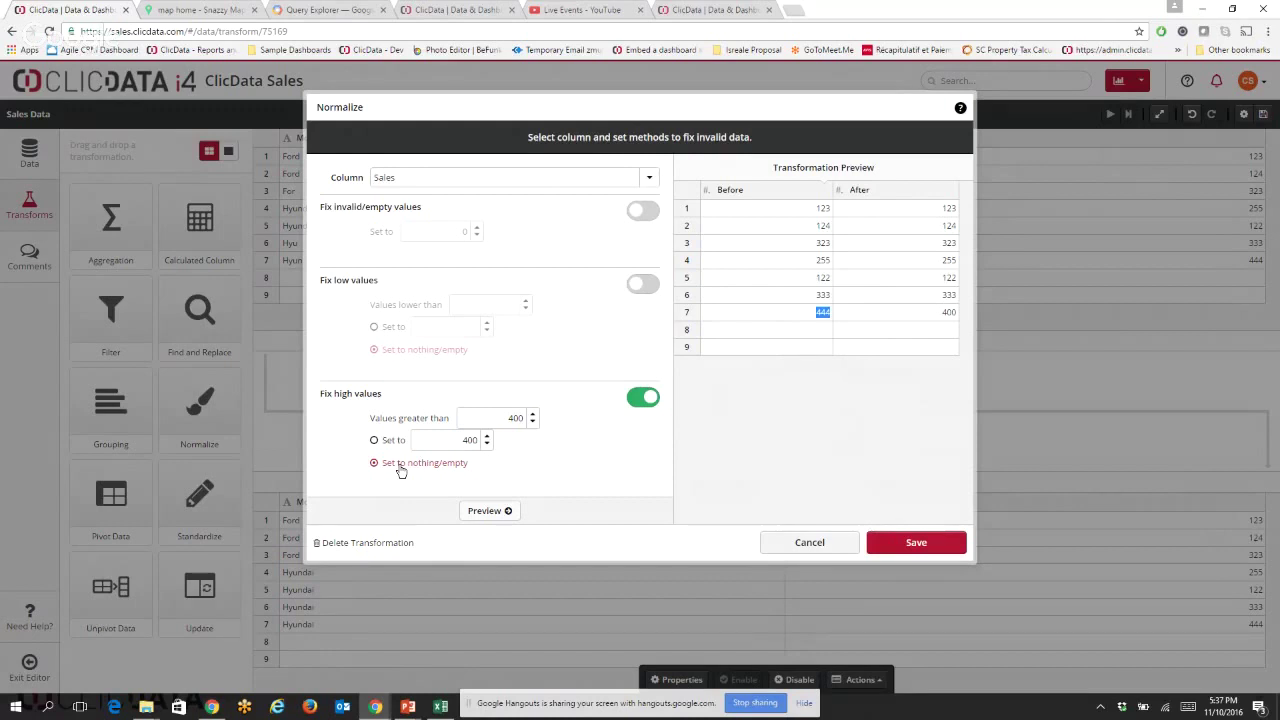
click(878, 540)
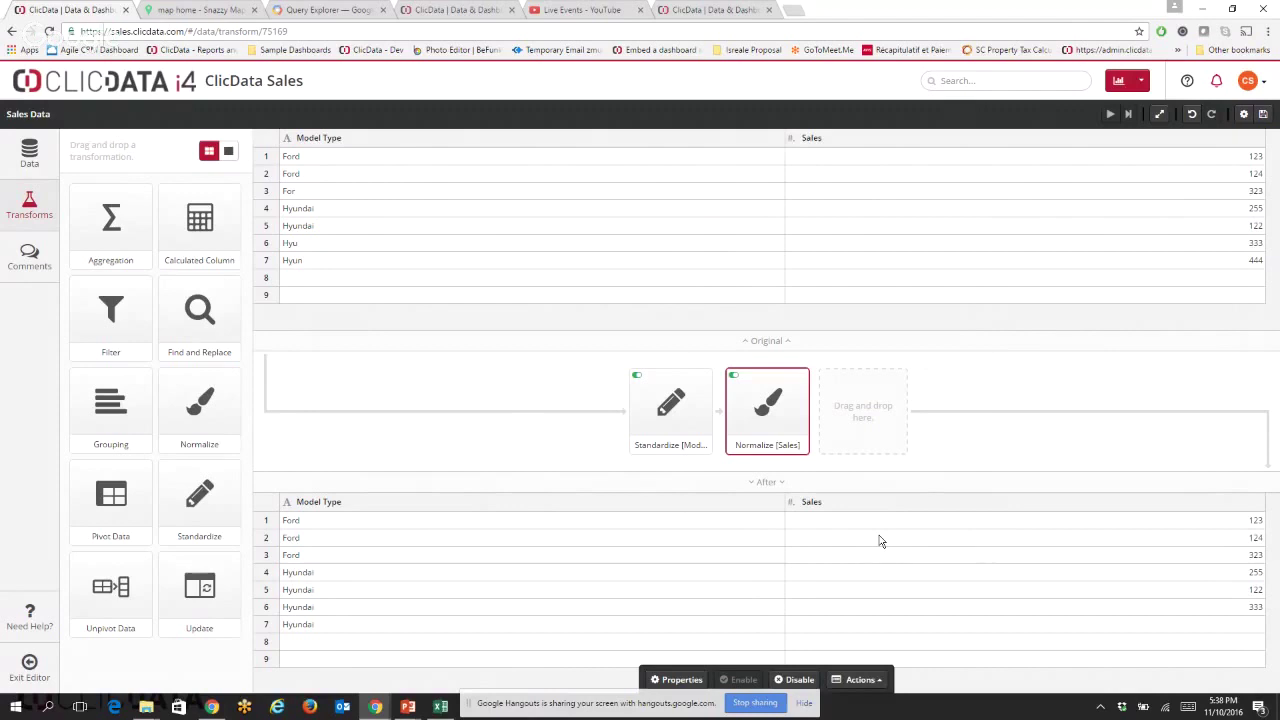
Switch to the ClicData development site, log in with the prefilled credentials, and open Sample Dashboard for editing.
click(463, 12)
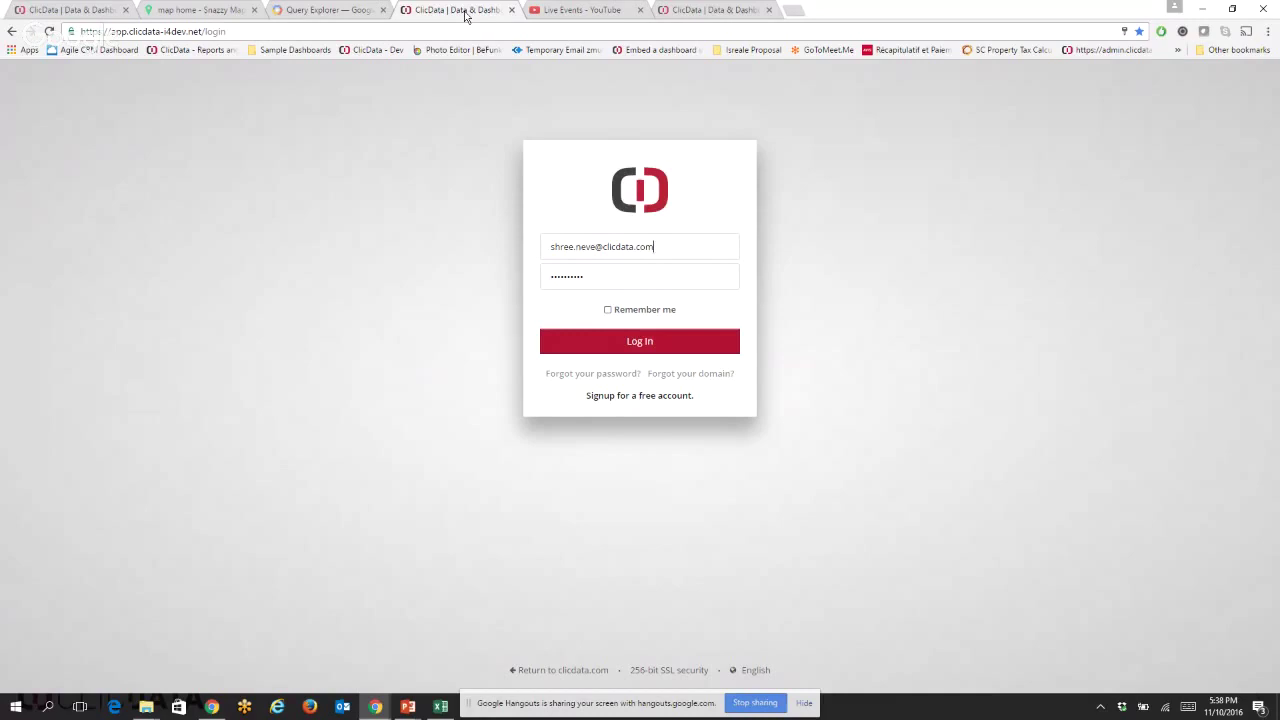
click(623, 346)
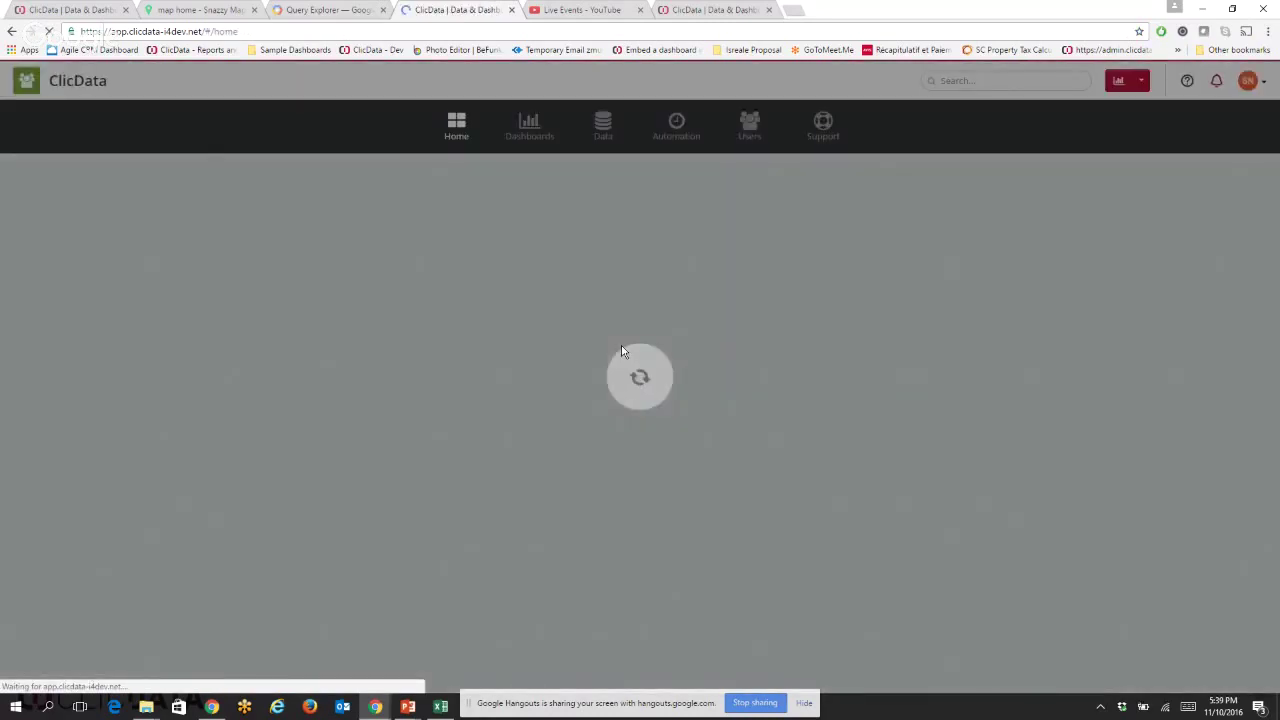
click(864, 441)
click(528, 140)
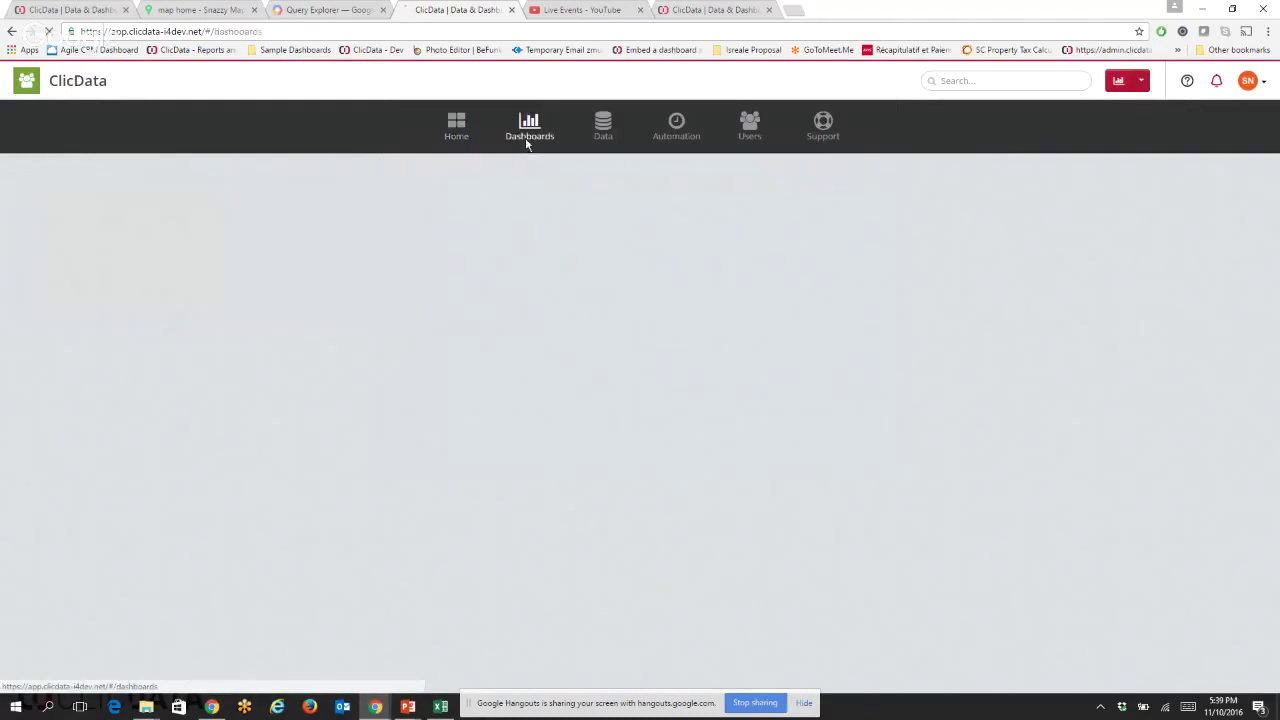
click(1232, 295)
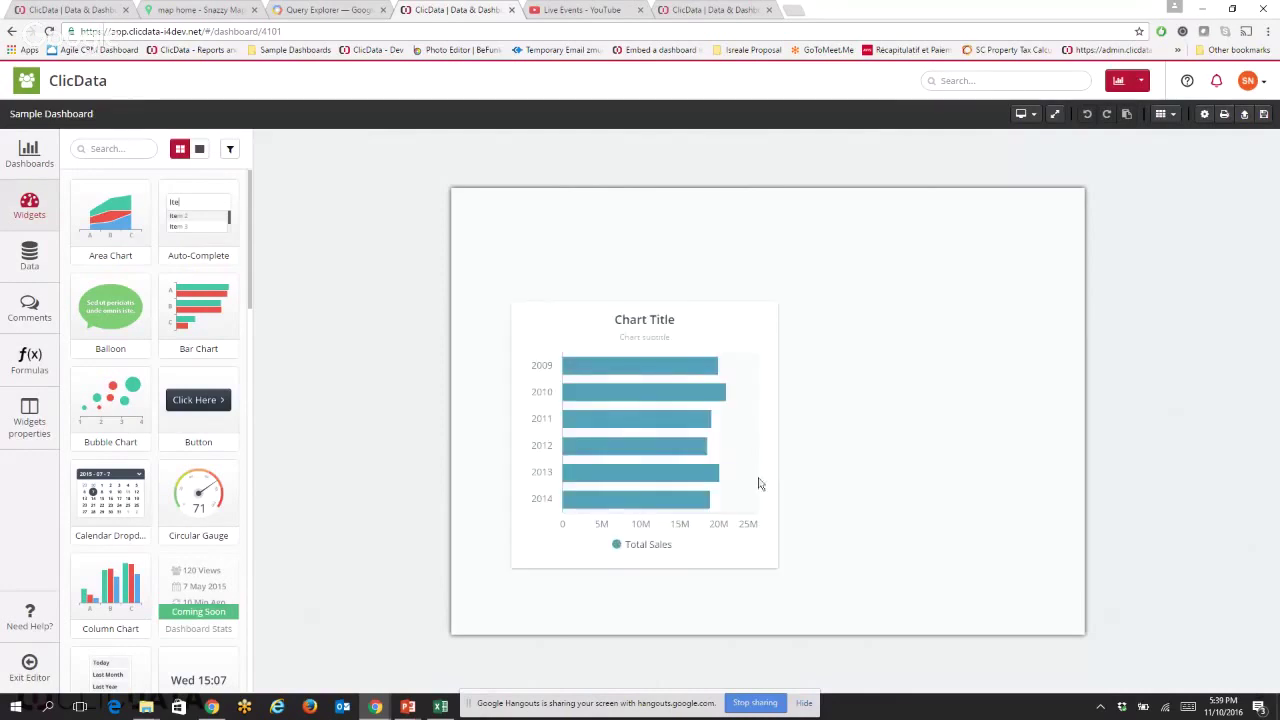
Move the bar chart slightly down and add a Number Indicator widget near the dashboard's upper-right corner.
click(763, 472)
mouse_move(739, 299)
mouse_down()
mouse_move(749, 314)
mouse_move(737, 323)
mouse_up()
click(130, 141)
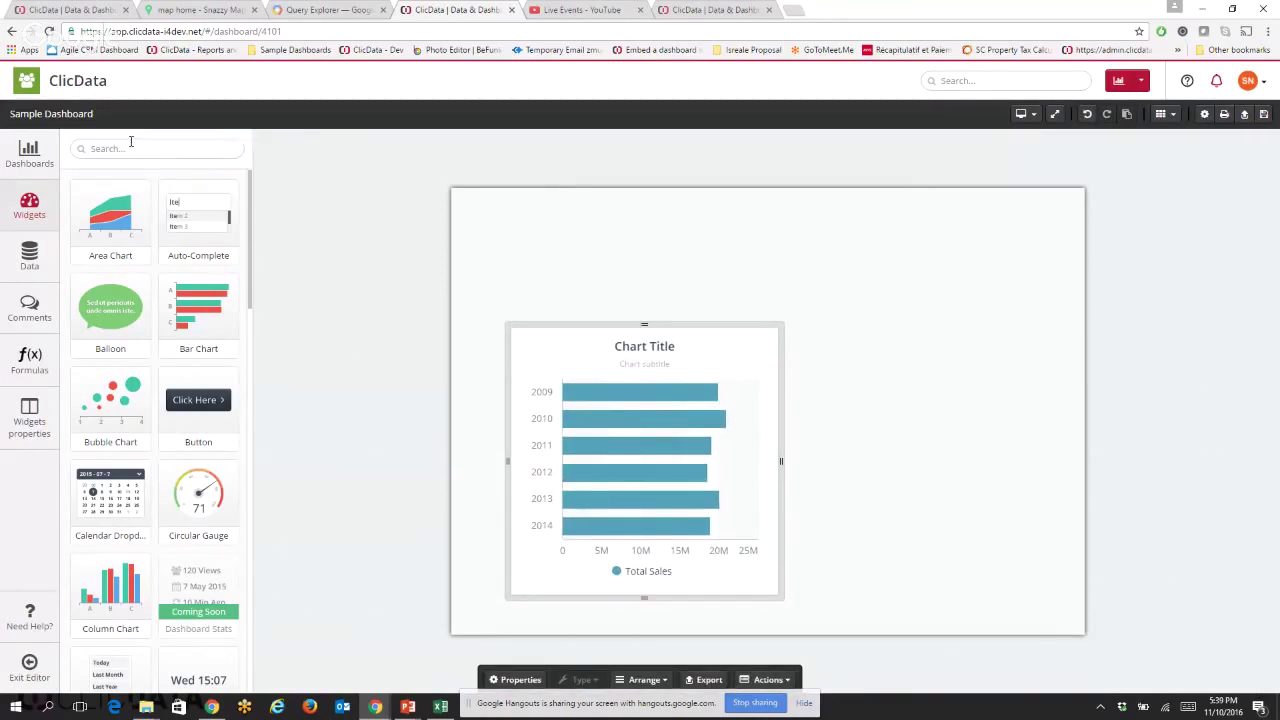
text(nu)
drag(137, 245, 1045, 218)
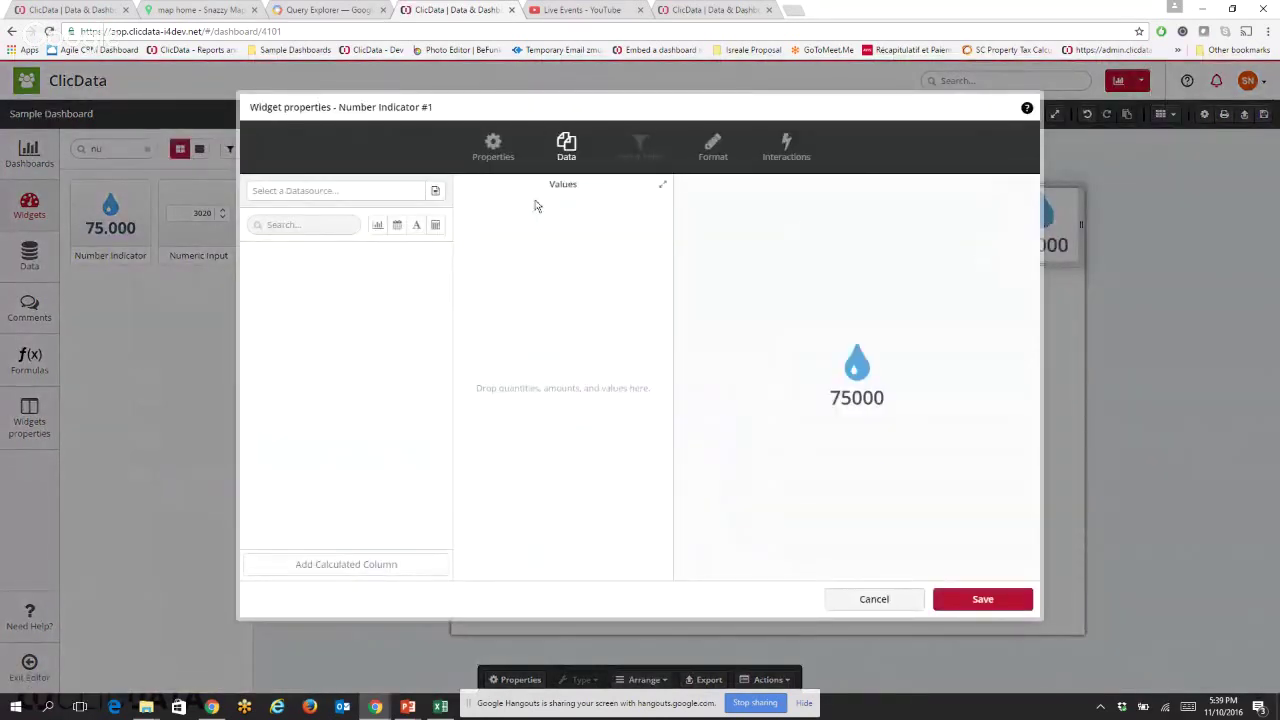
Set the number indicator's data source to Car Sales Webinar and use Total Sales as its value.
click(435, 195)
click(434, 226)
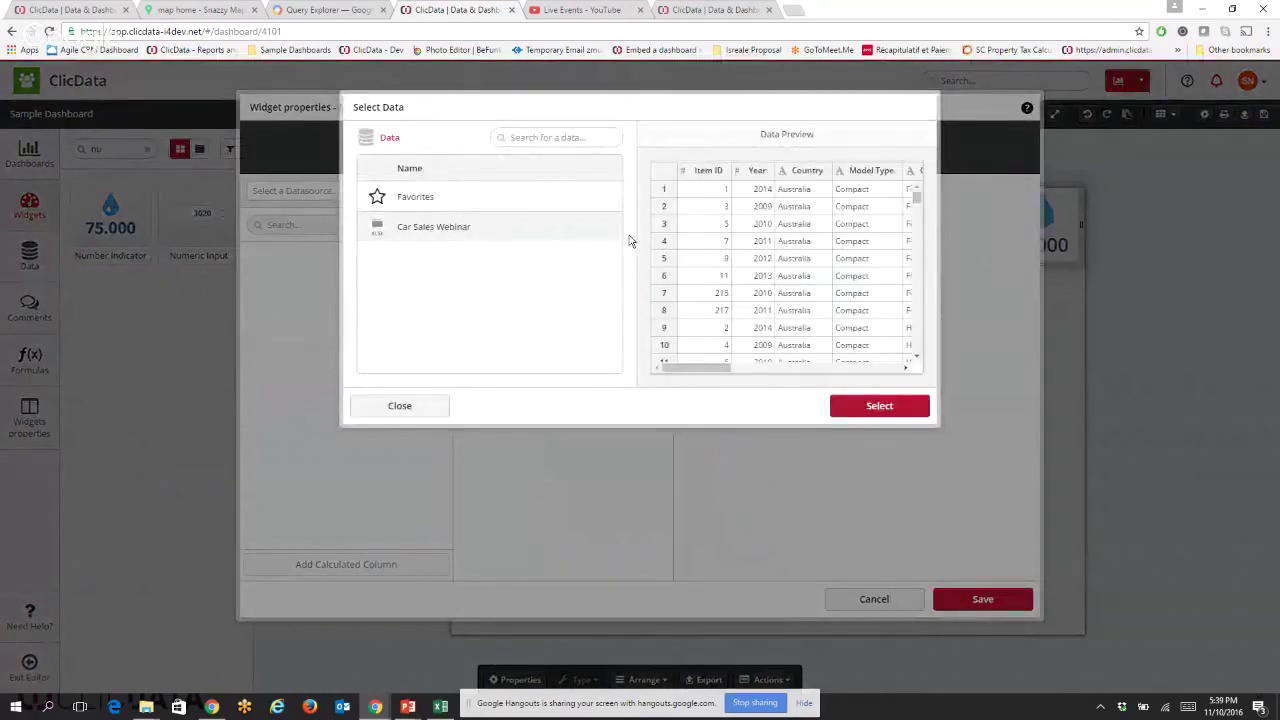
click(879, 405)
scroll(330, 420, down, 3)
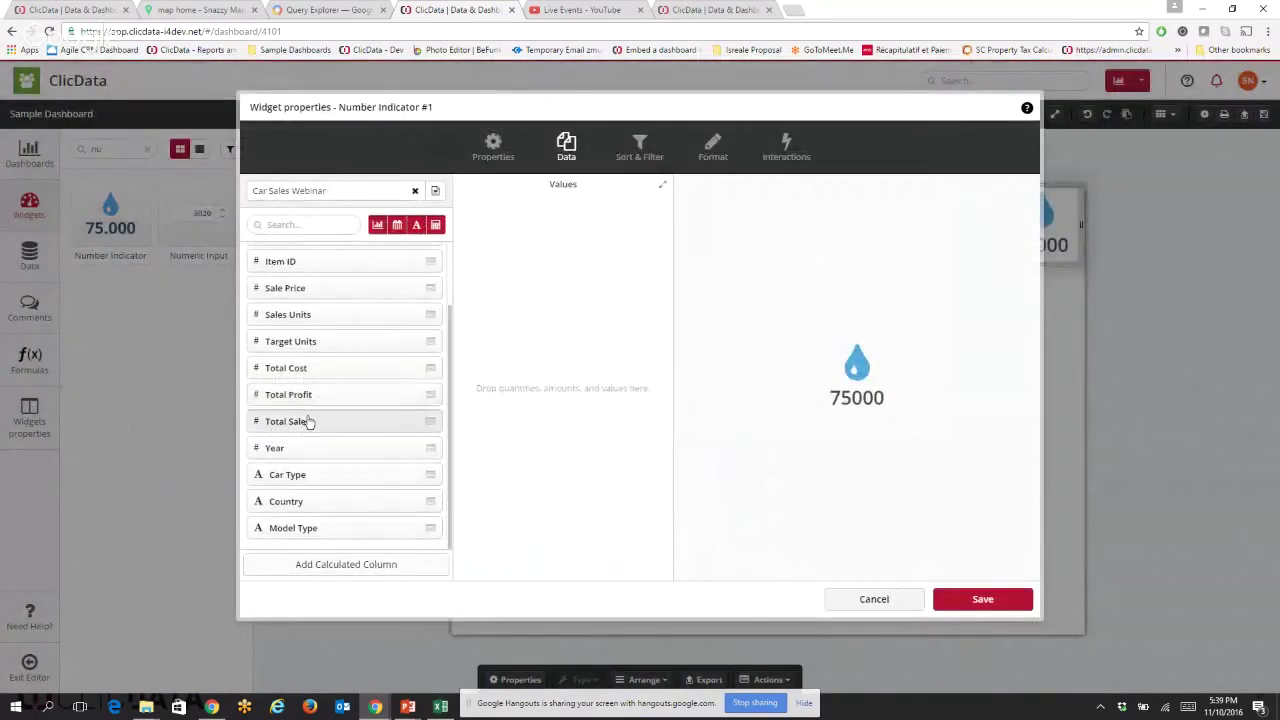
double_click(306, 421)
Give the number indicator the subtitle "Total Sales" in its text formatting.
click(720, 148)
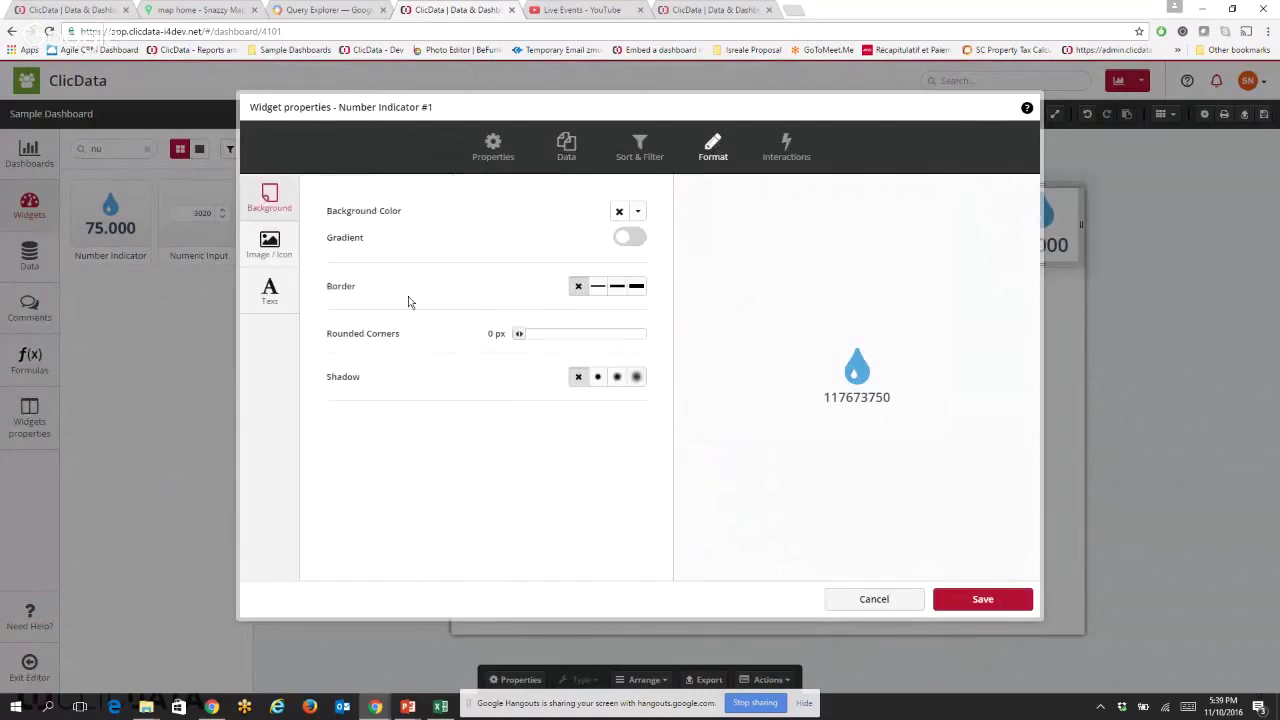
click(269, 292)
click(548, 341)
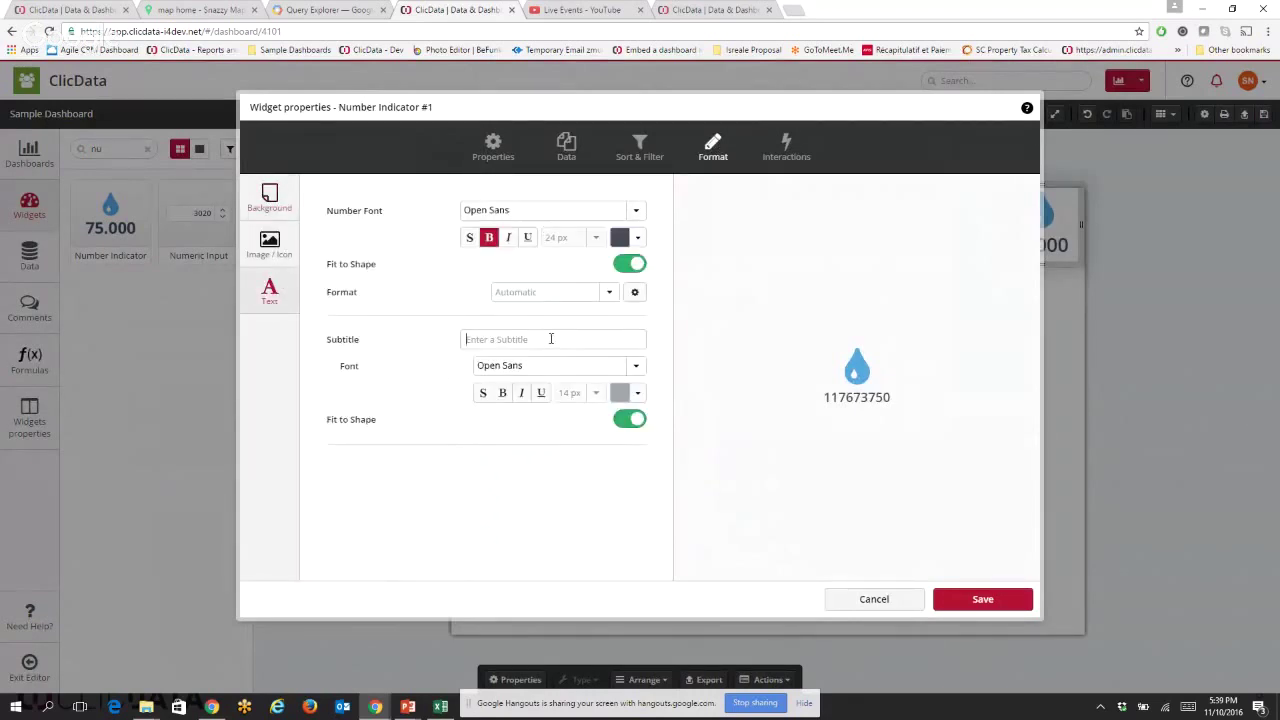
text(Total Sales)
Give the number indicator a car icon and the Currency number format, and save its properties.
click(269, 245)
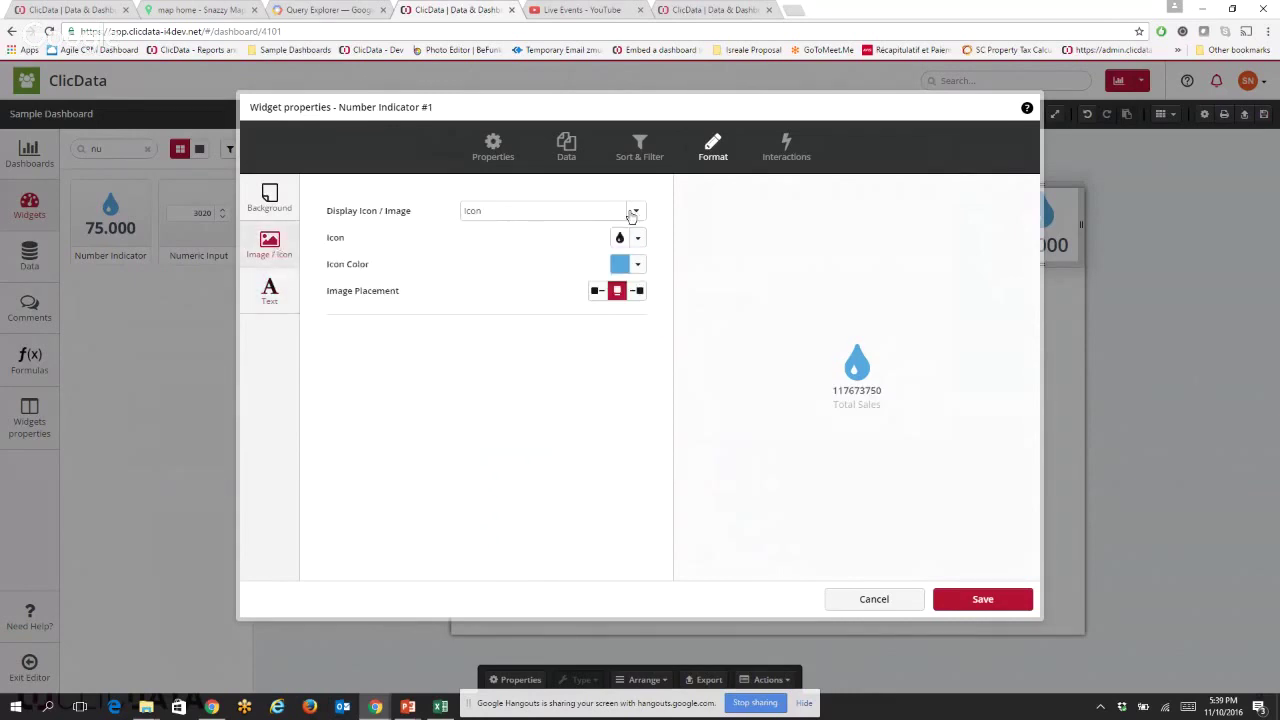
click(637, 238)
click(658, 306)
click(269, 290)
click(552, 292)
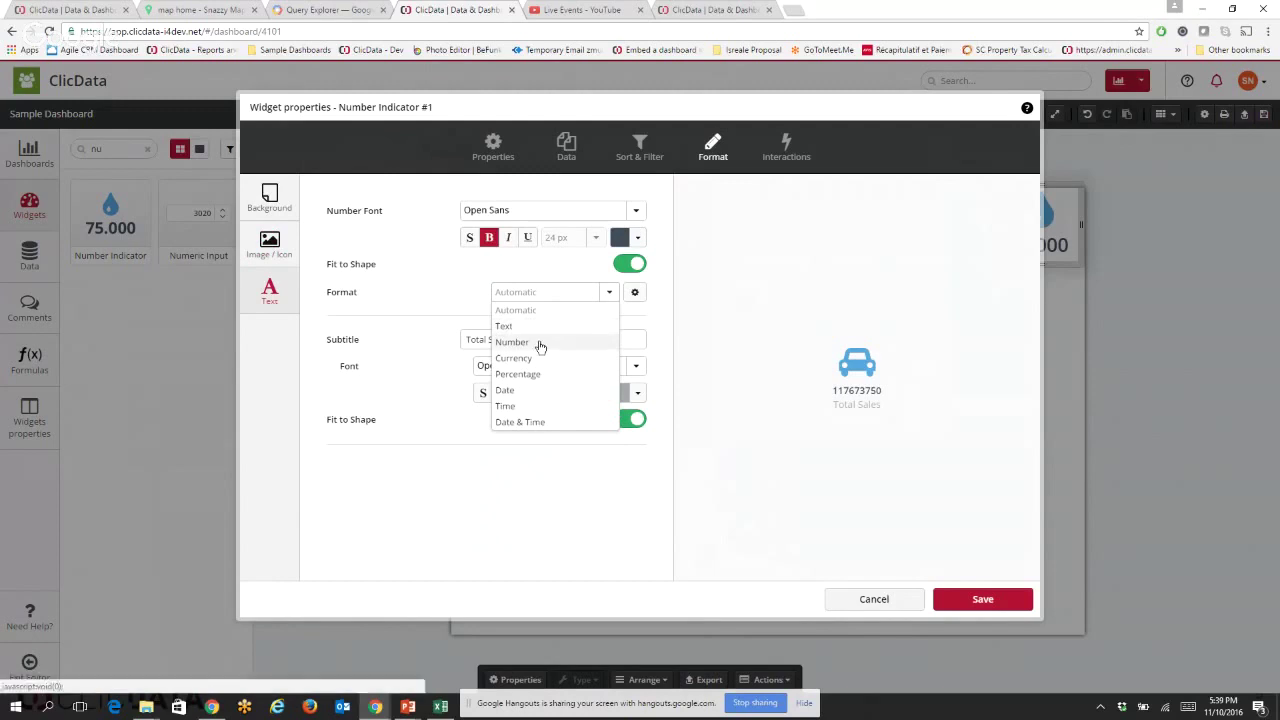
click(515, 358)
click(989, 609)
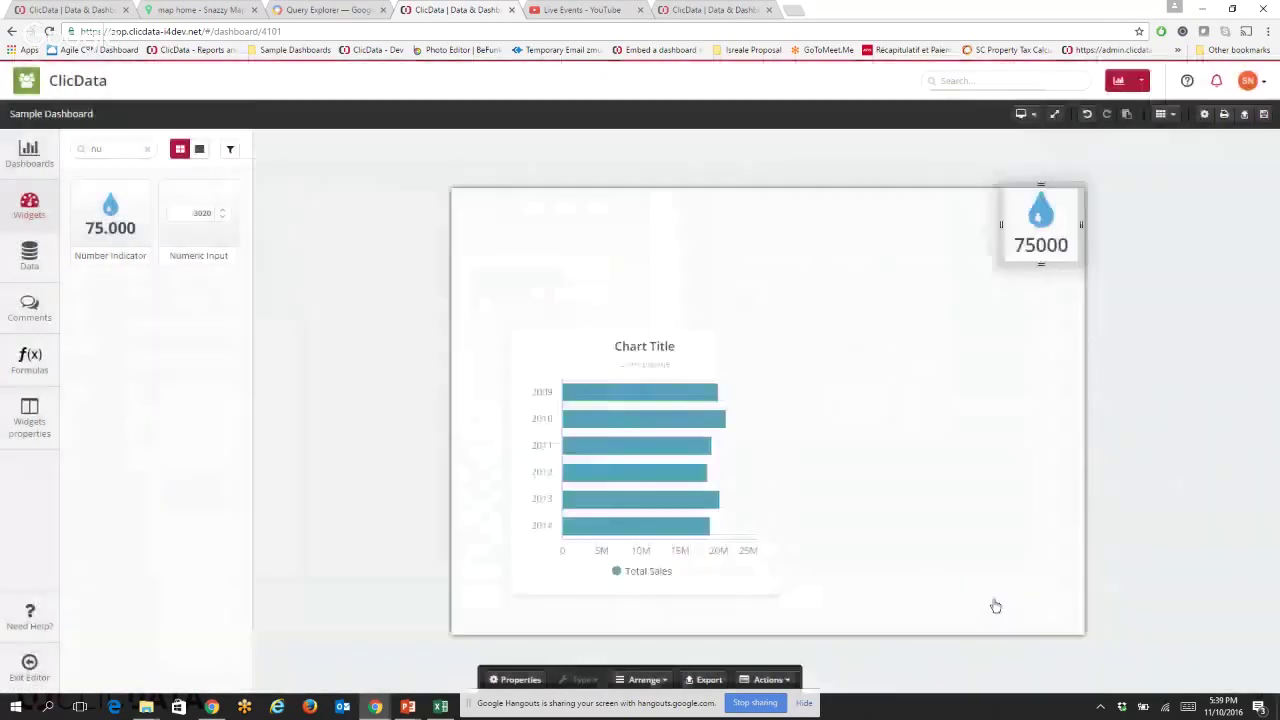
Nudge the number indicator down and enlarge it, and move the bar chart toward the dashboard's lower-left corner at a larger size.
drag(1071, 186, 1075, 196)
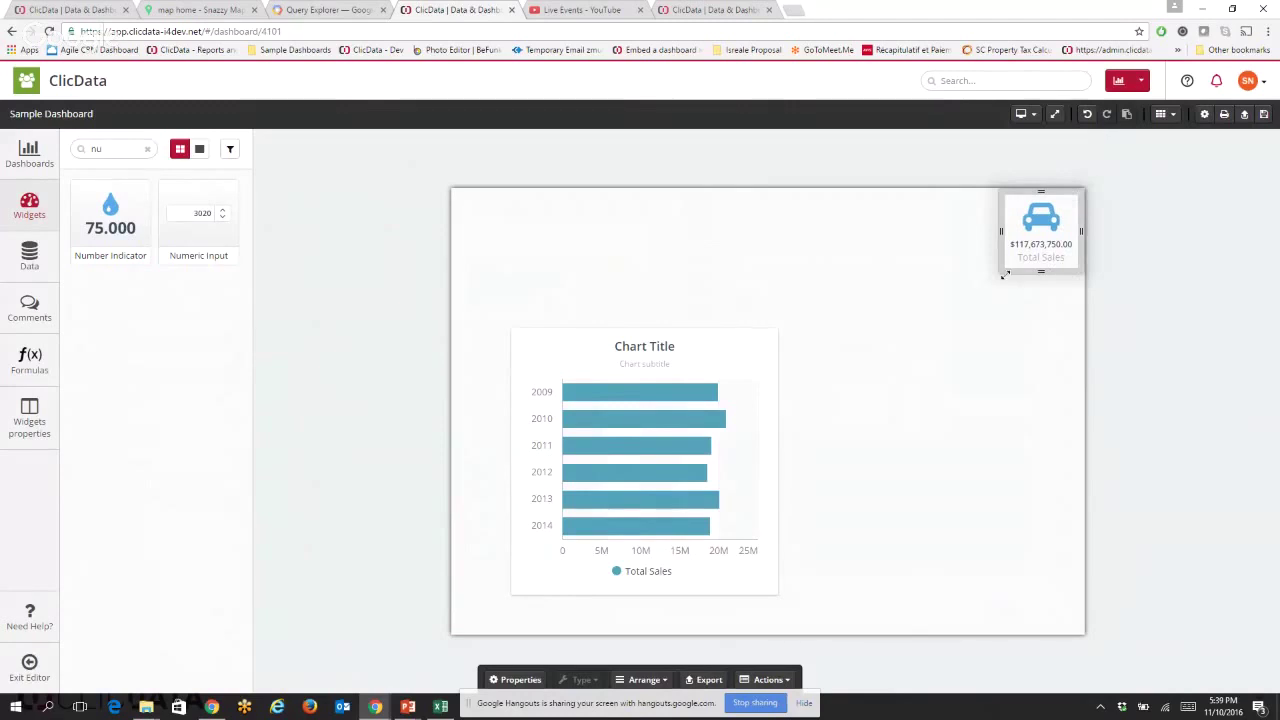
drag(1004, 274, 974, 293)
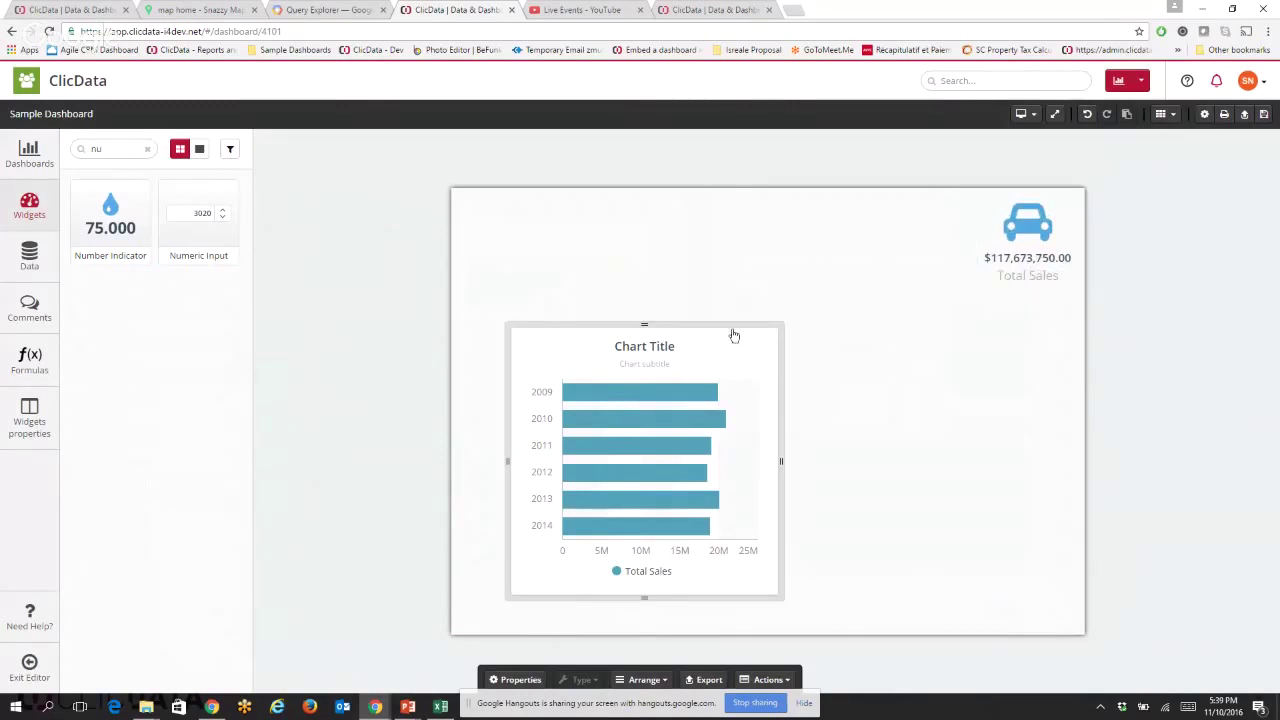
drag(730, 326, 696, 333)
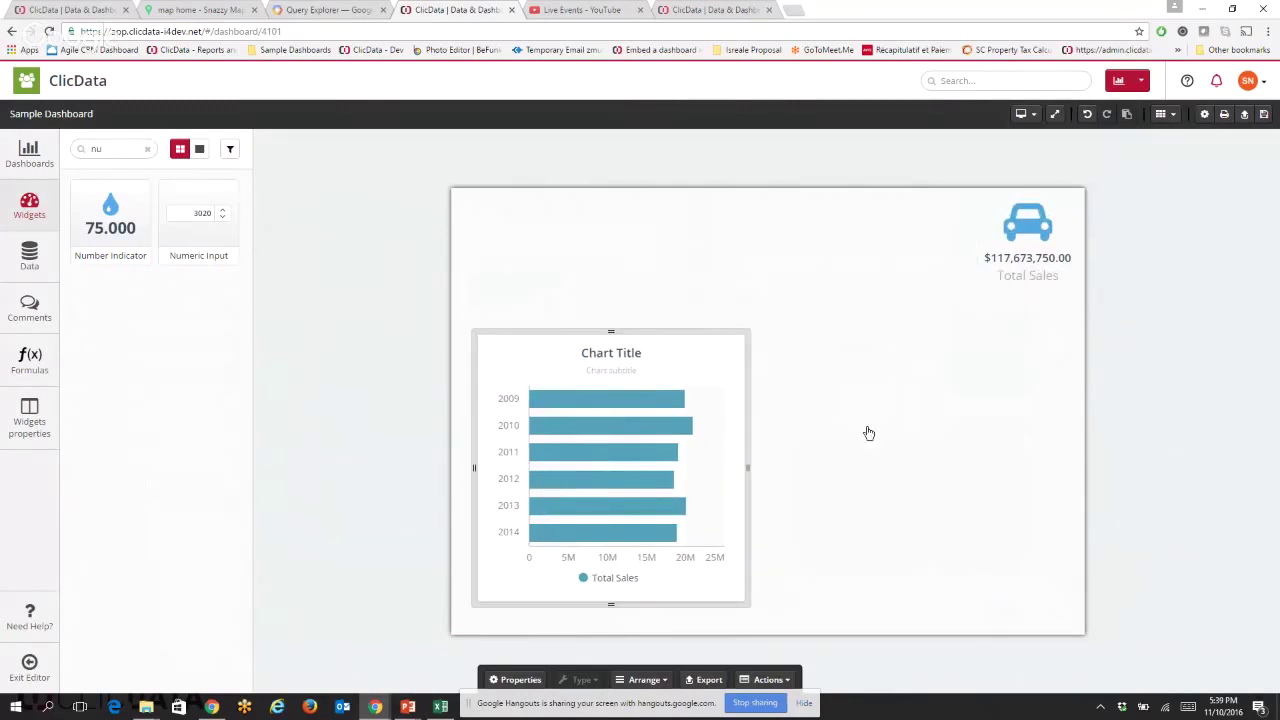
drag(748, 608, 800, 636)
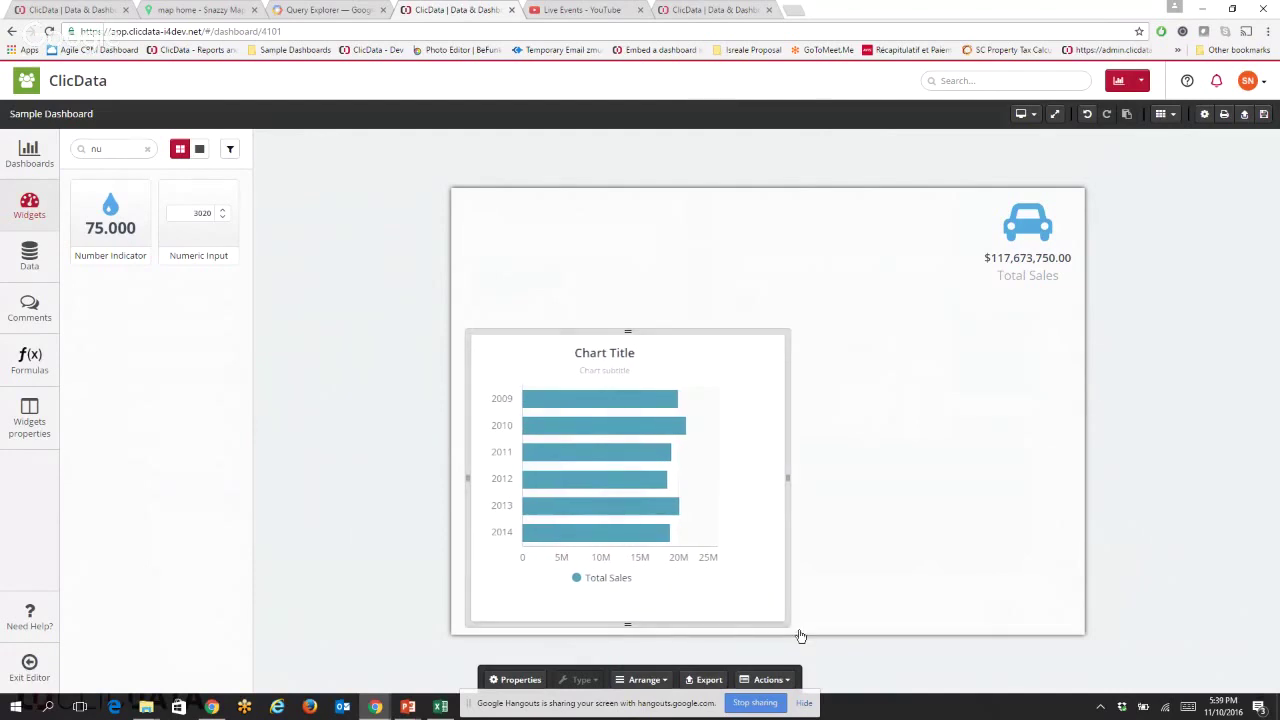
click(1060, 248)
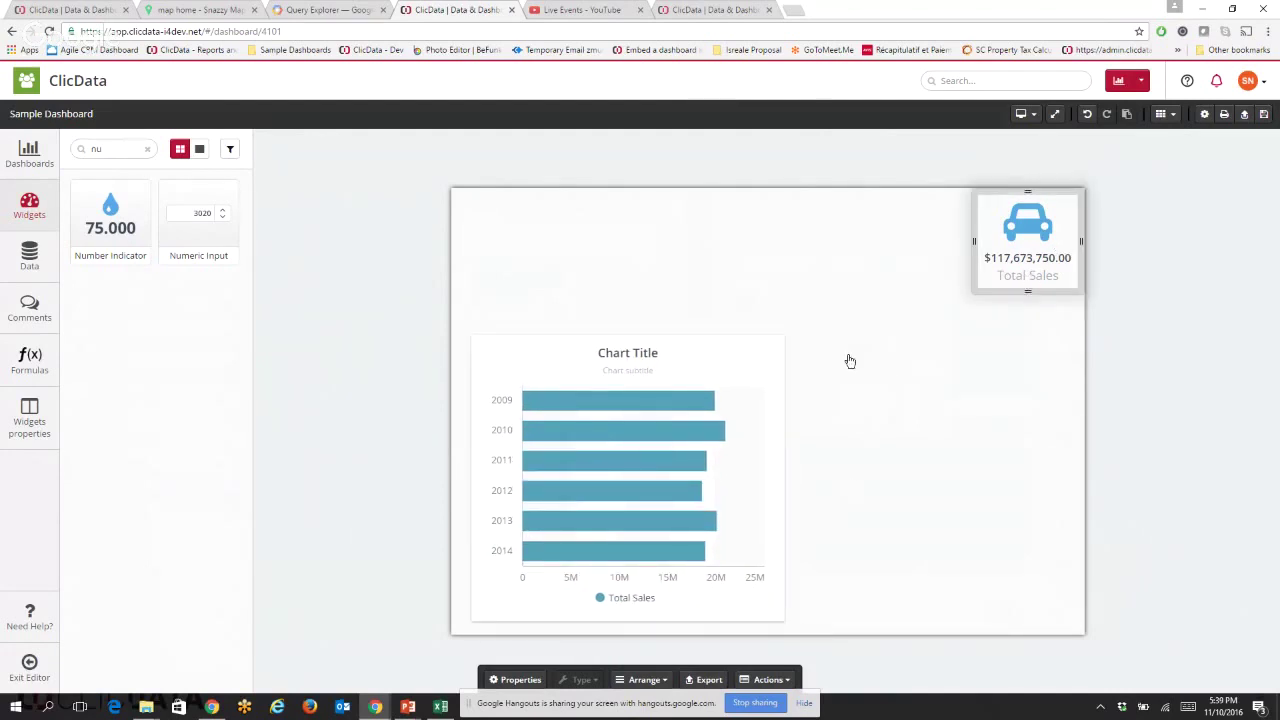
click(748, 436)
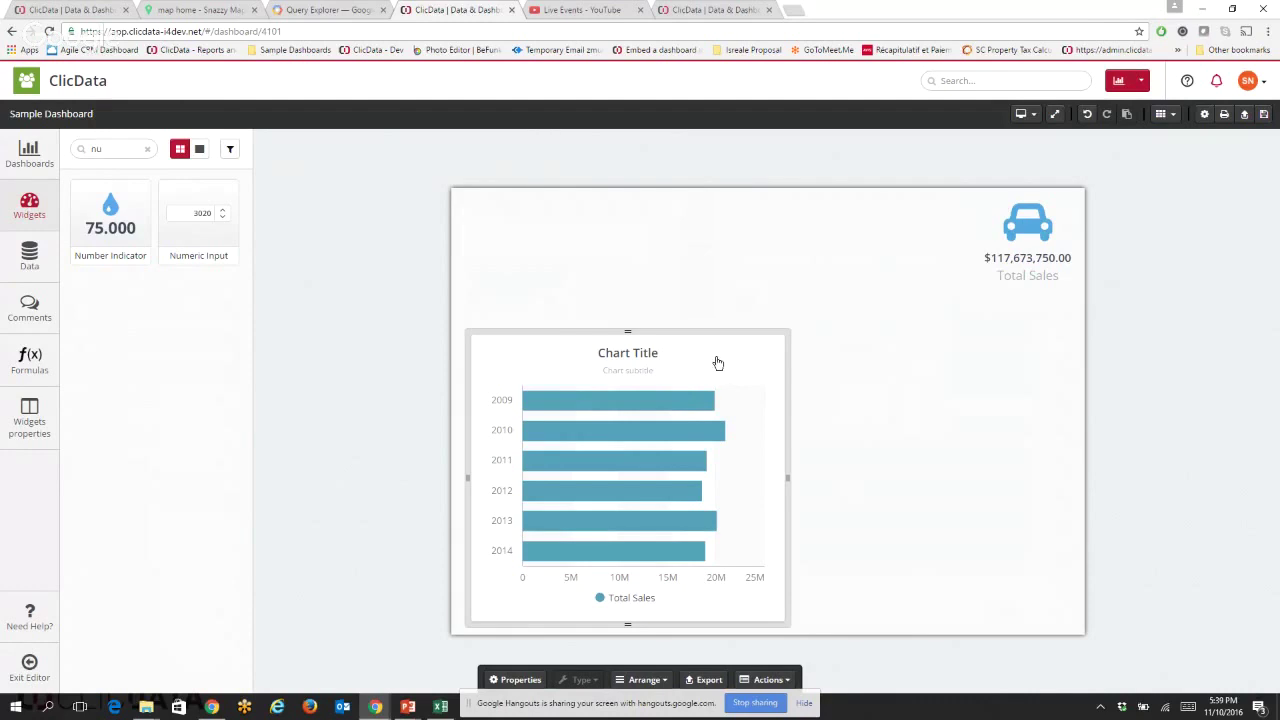
Make the Total Sales number indicator invisible in its general properties and save.
click(1066, 230)
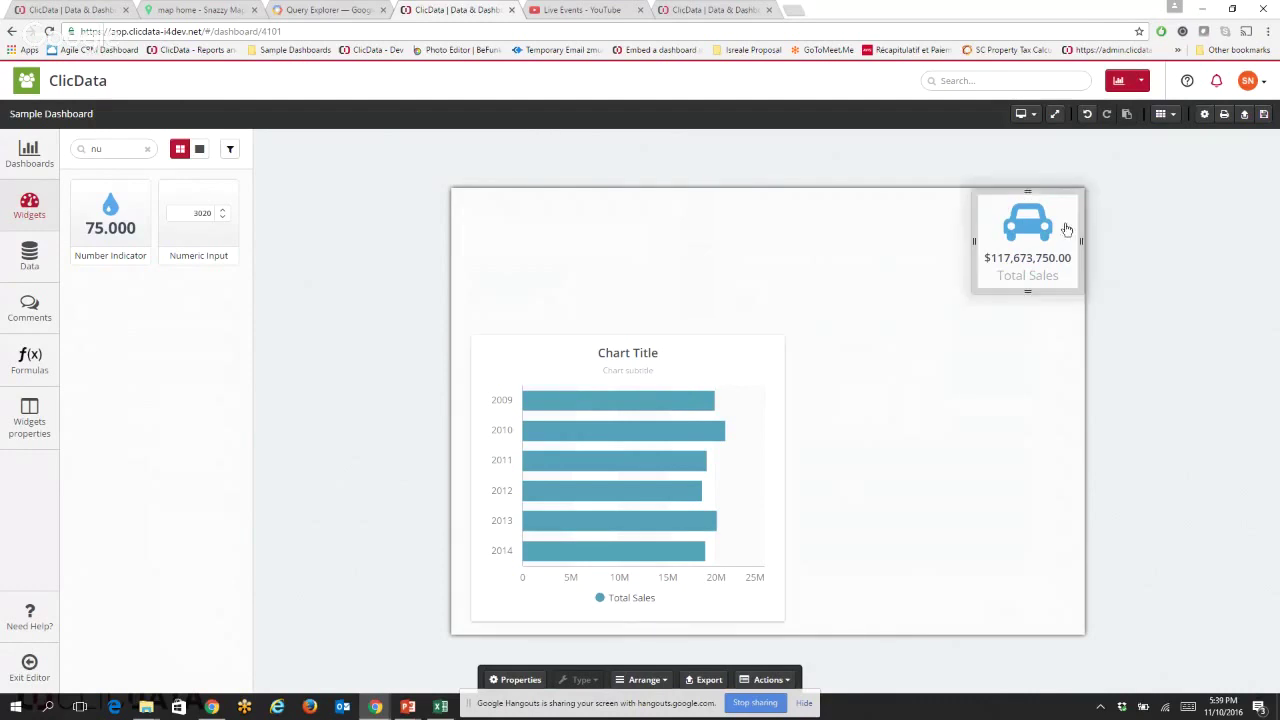
click(520, 680)
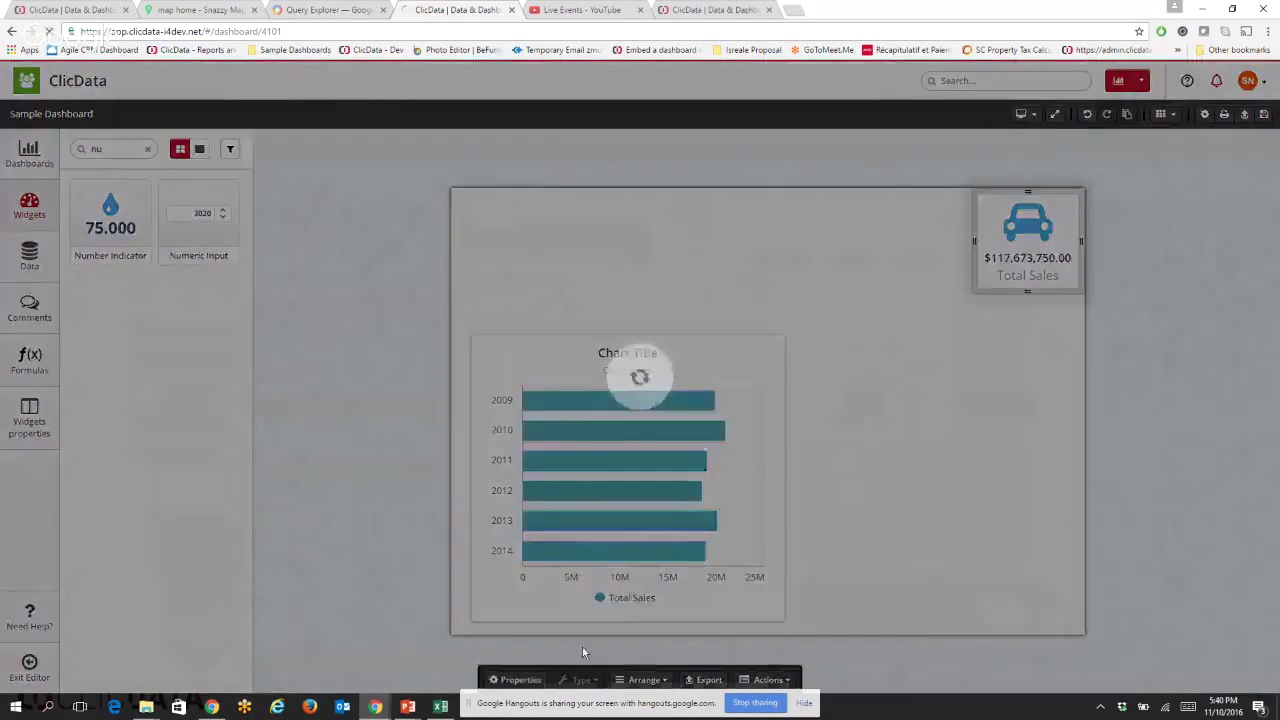
click(499, 157)
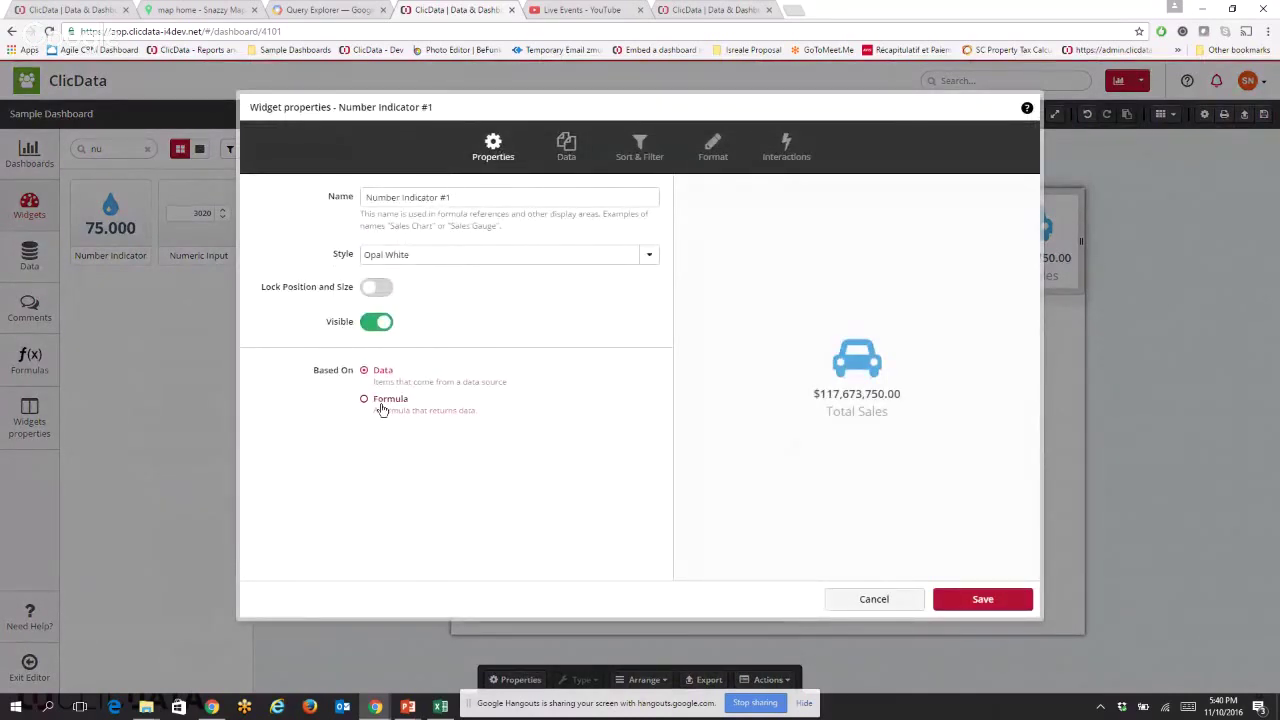
click(381, 324)
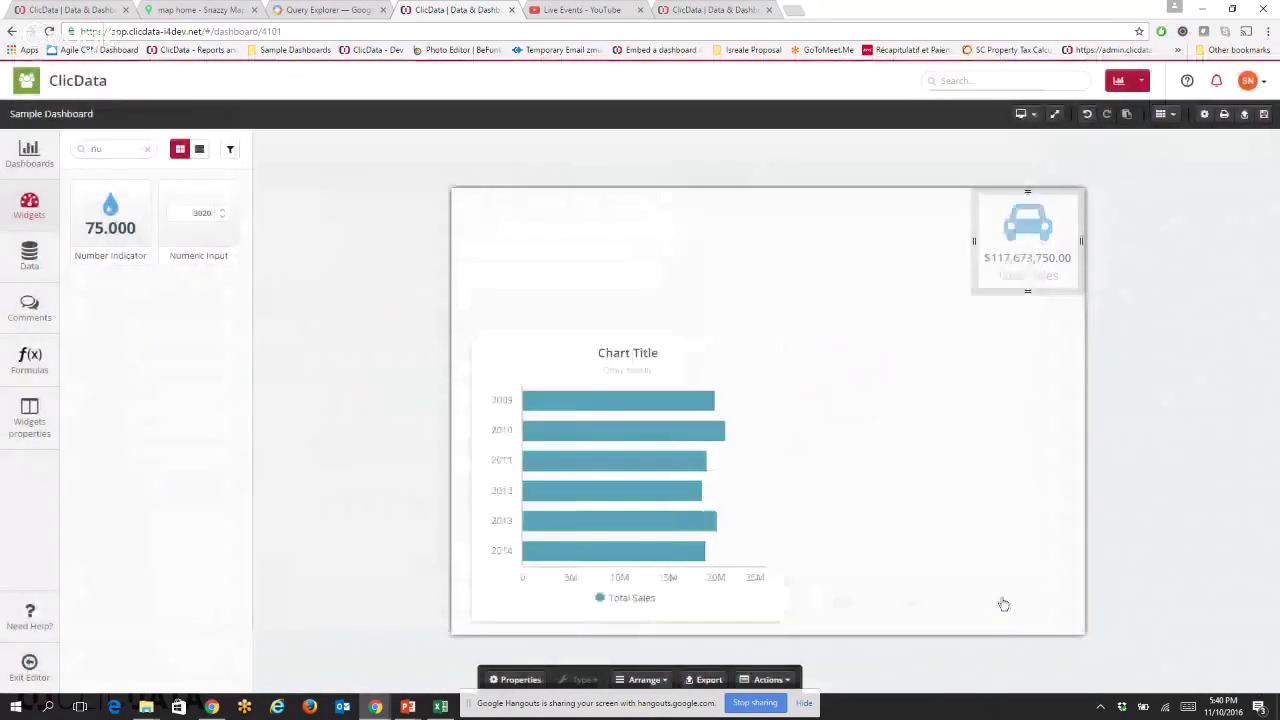
click(983, 599)
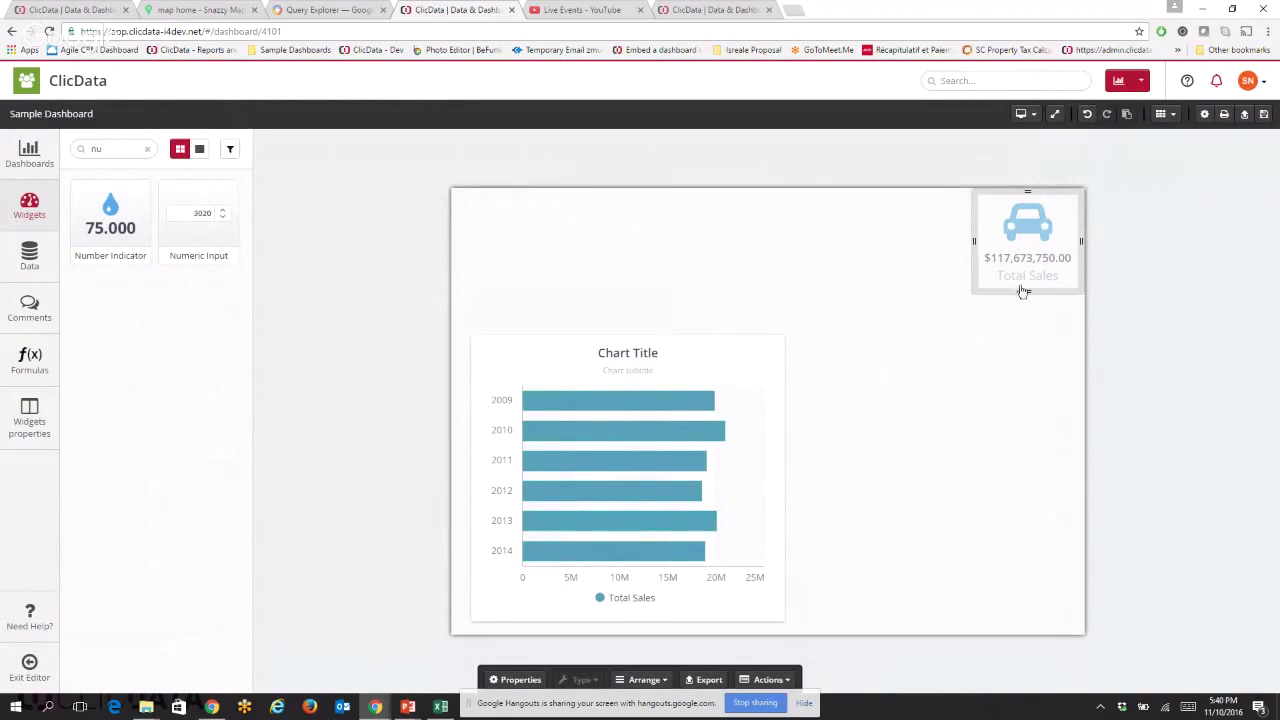
Widen the bar chart to the dashboard's right edge and extend its top edge up to the number indicator.
drag(795, 490, 1084, 446)
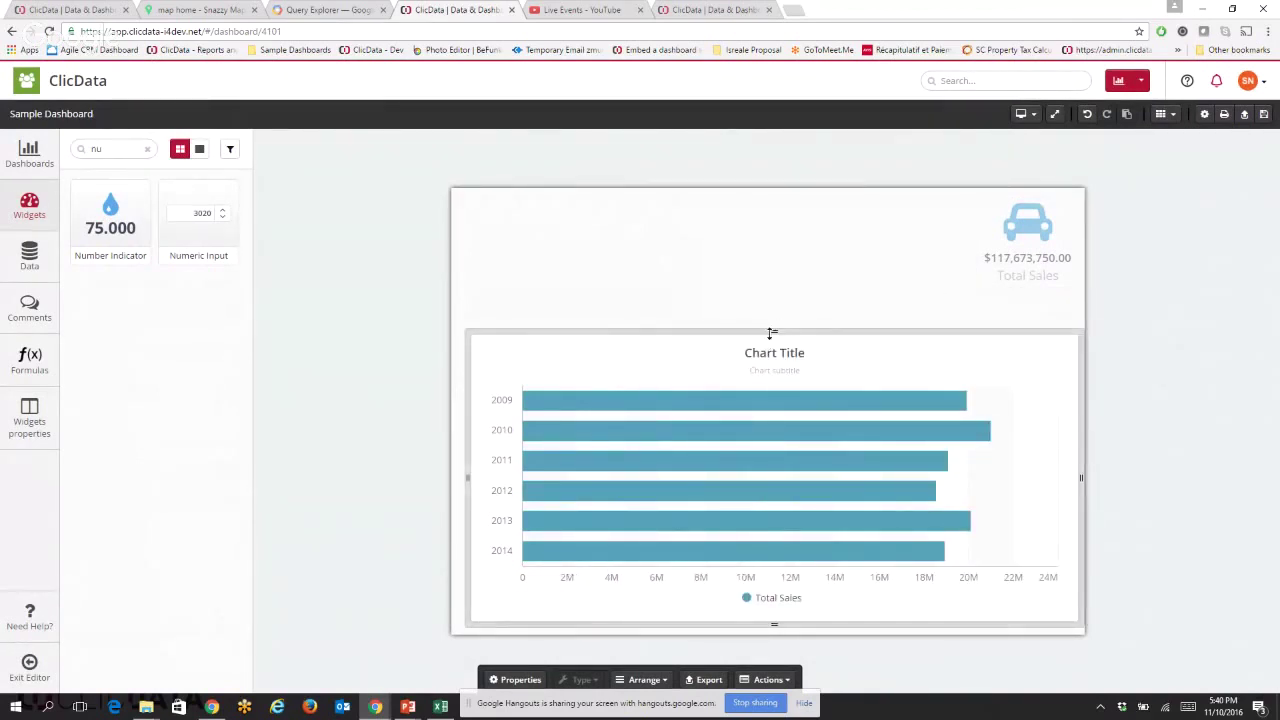
drag(769, 332, 770, 285)
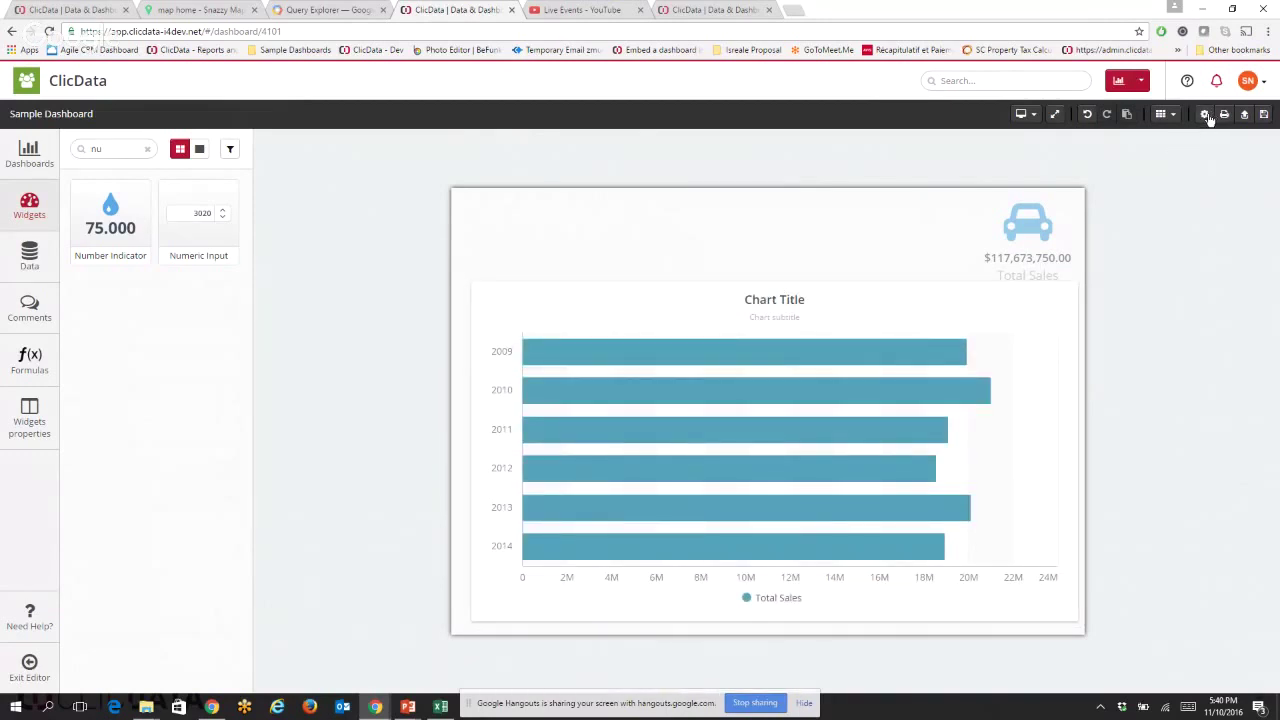
Copy the dashboard's public live link for the browser and save the dashboard settings.
click(1205, 114)
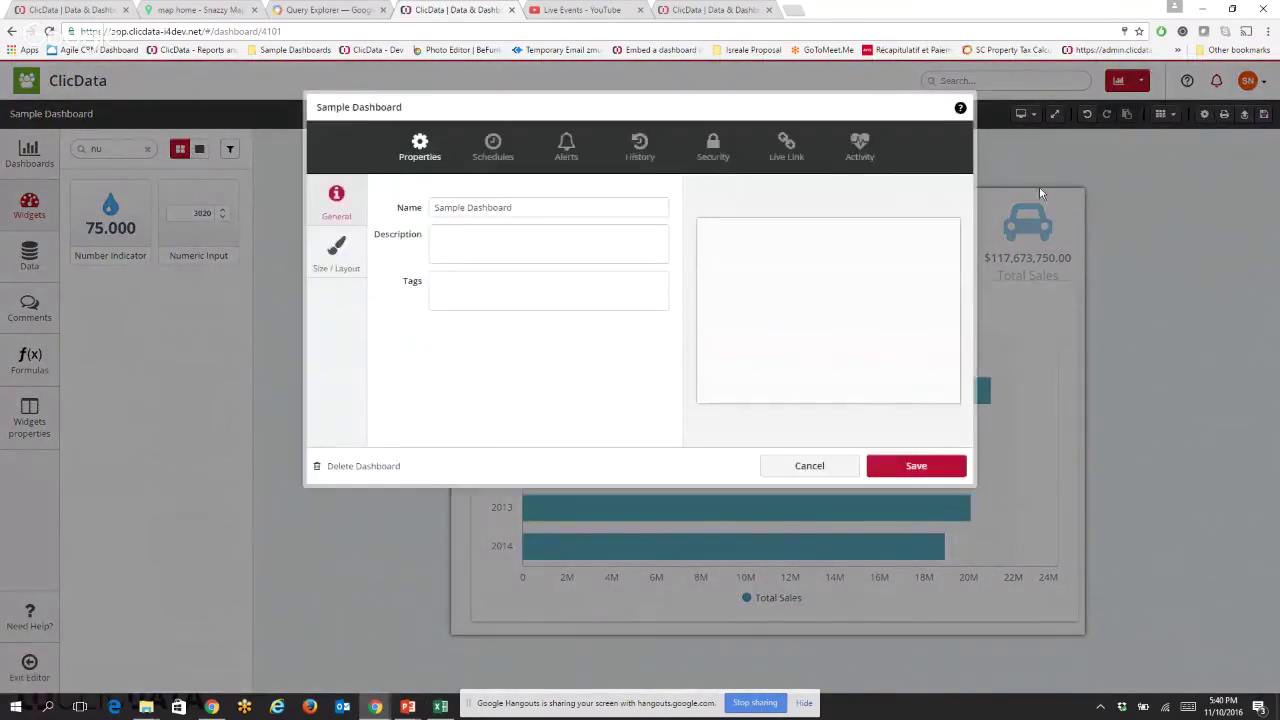
click(805, 156)
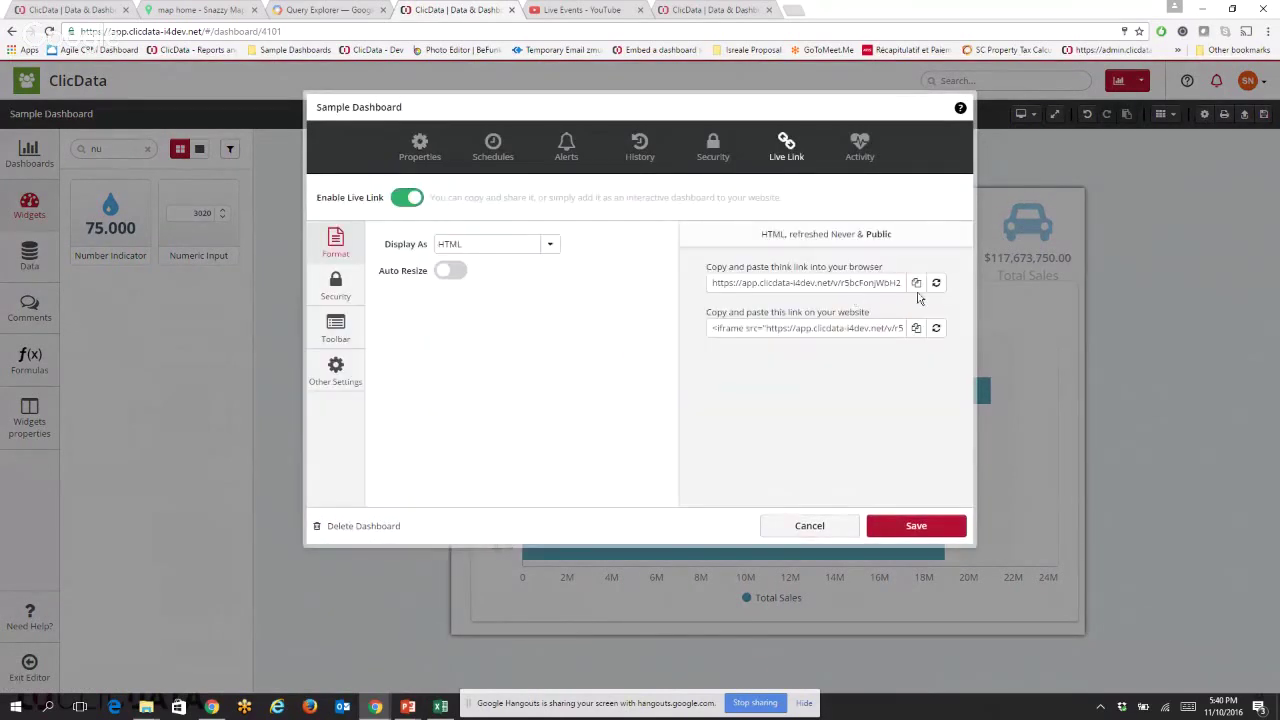
click(916, 283)
click(910, 525)
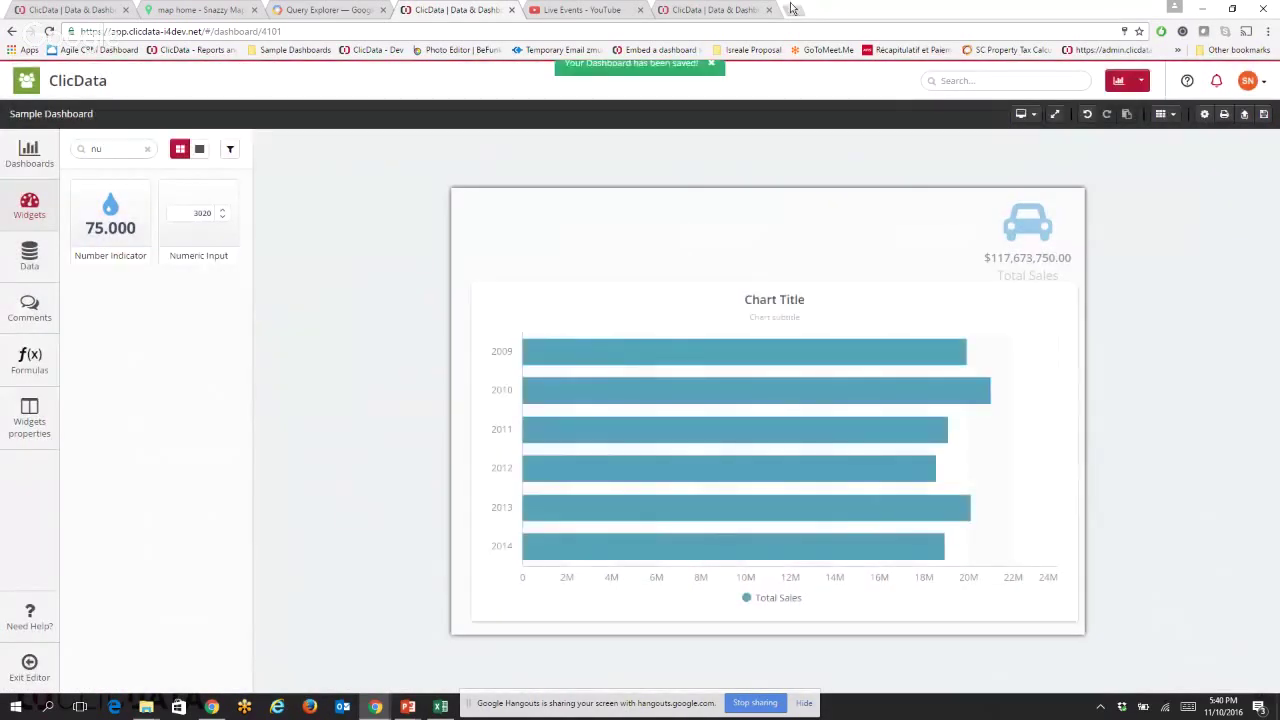
Open the copied live link in a new browser tab and view the published dashboard.
click(806, 12)
key(ctrl+v)
key(Return)
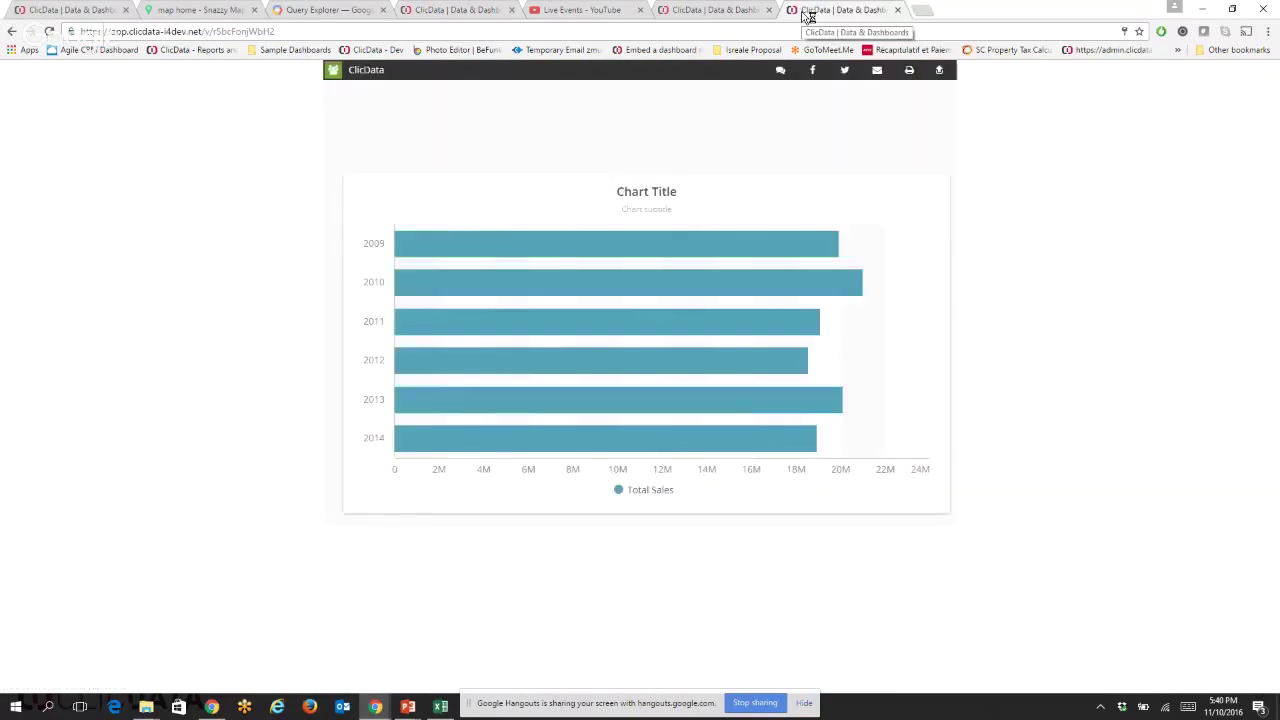
key(ctrl+plus)
key(ctrl+plus)
key(ctrl+plus)
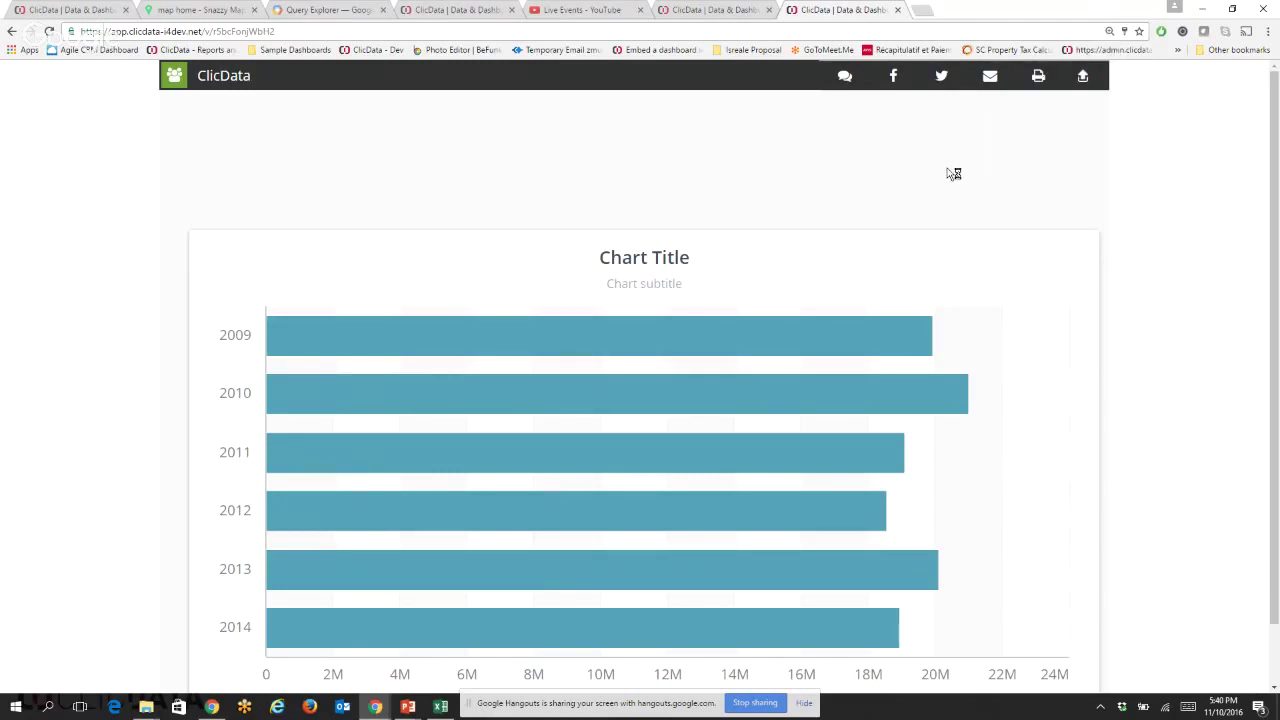
Return to the Sample Dashboard editor and lower the bar chart's top edge to clear the number indicator.
click(104, 8)
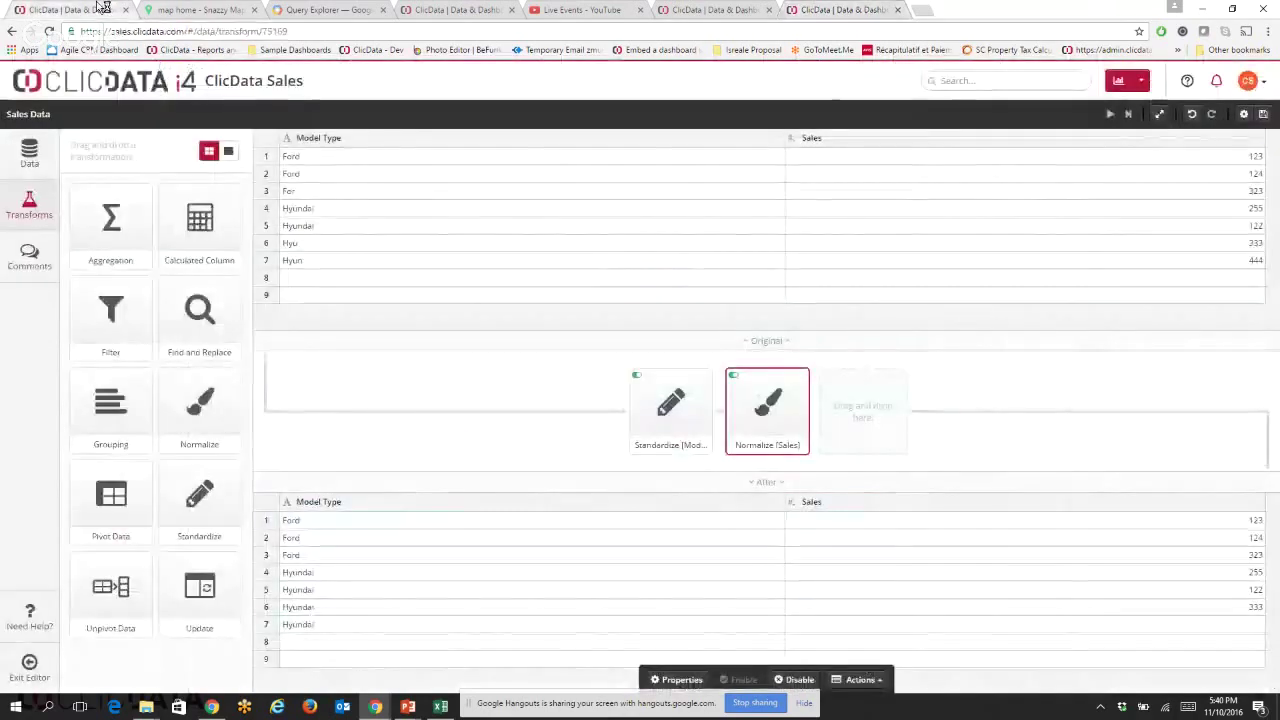
click(445, 9)
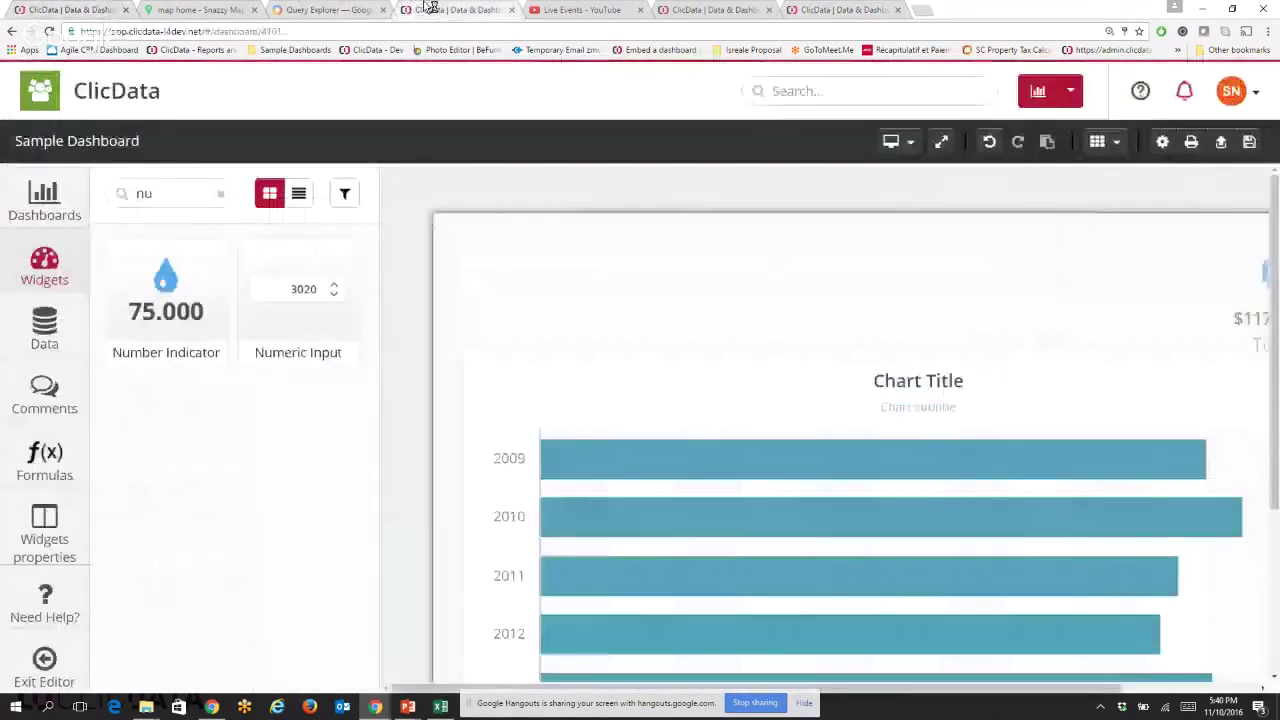
key(ctrl+minus)
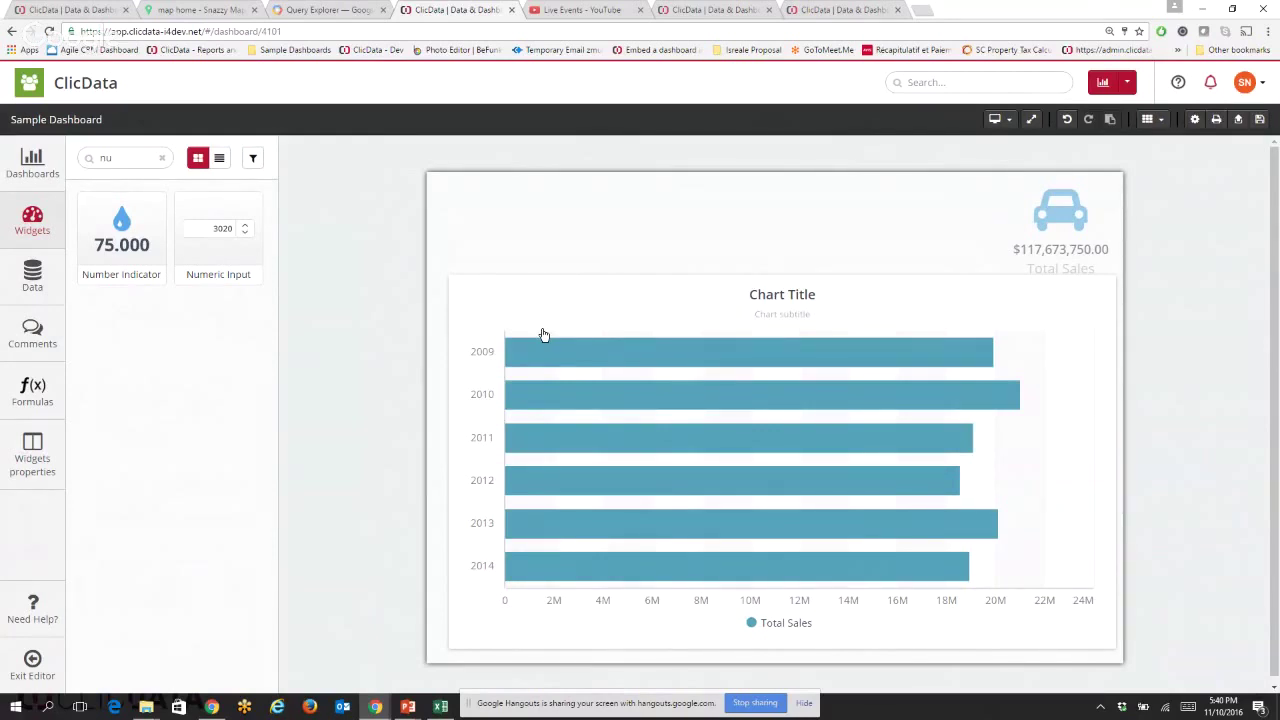
click(660, 357)
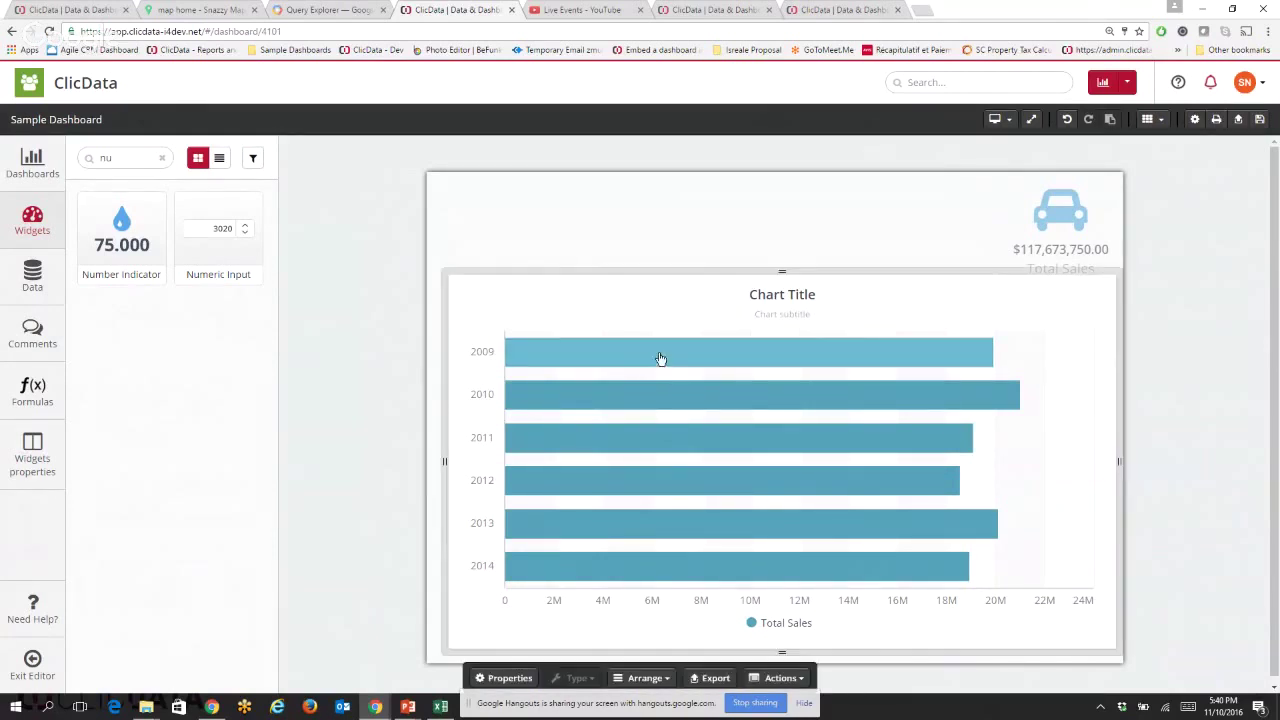
drag(782, 271, 782, 287)
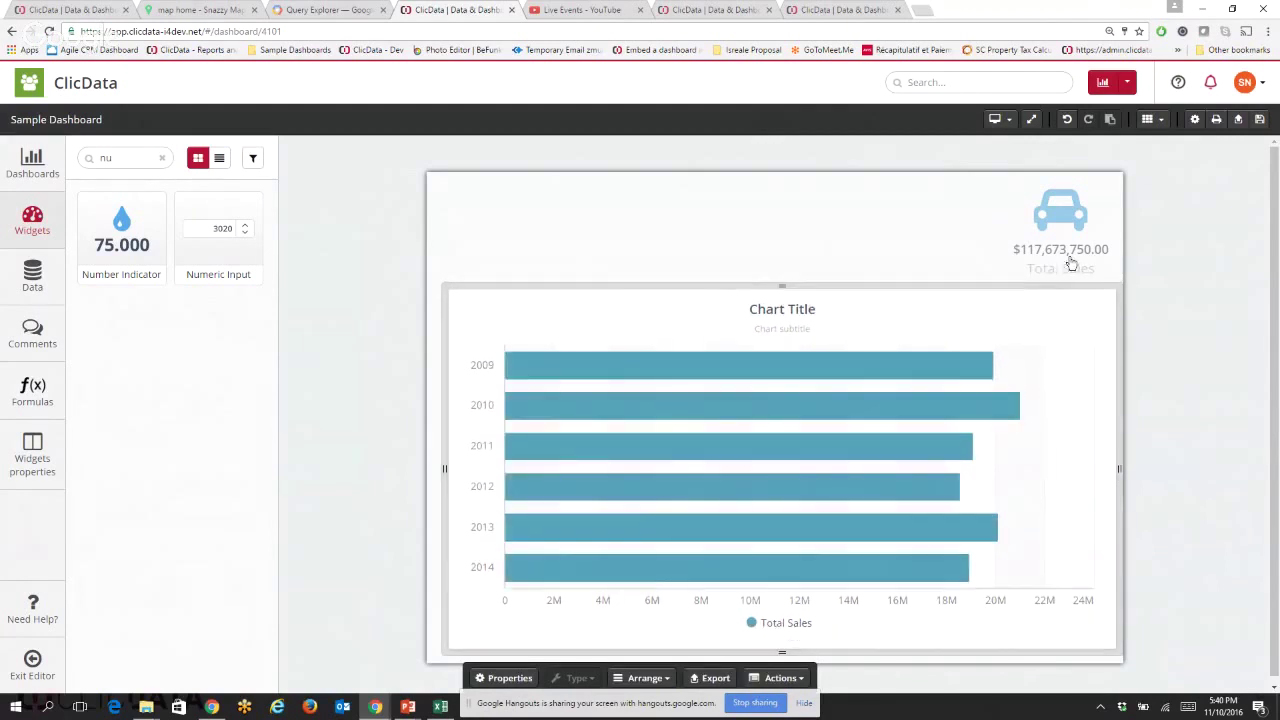
Replace the Total Sales number indicator with a Numeric Input widget near the dashboard's upper-right corner, saving its default properties.
click(1069, 261)
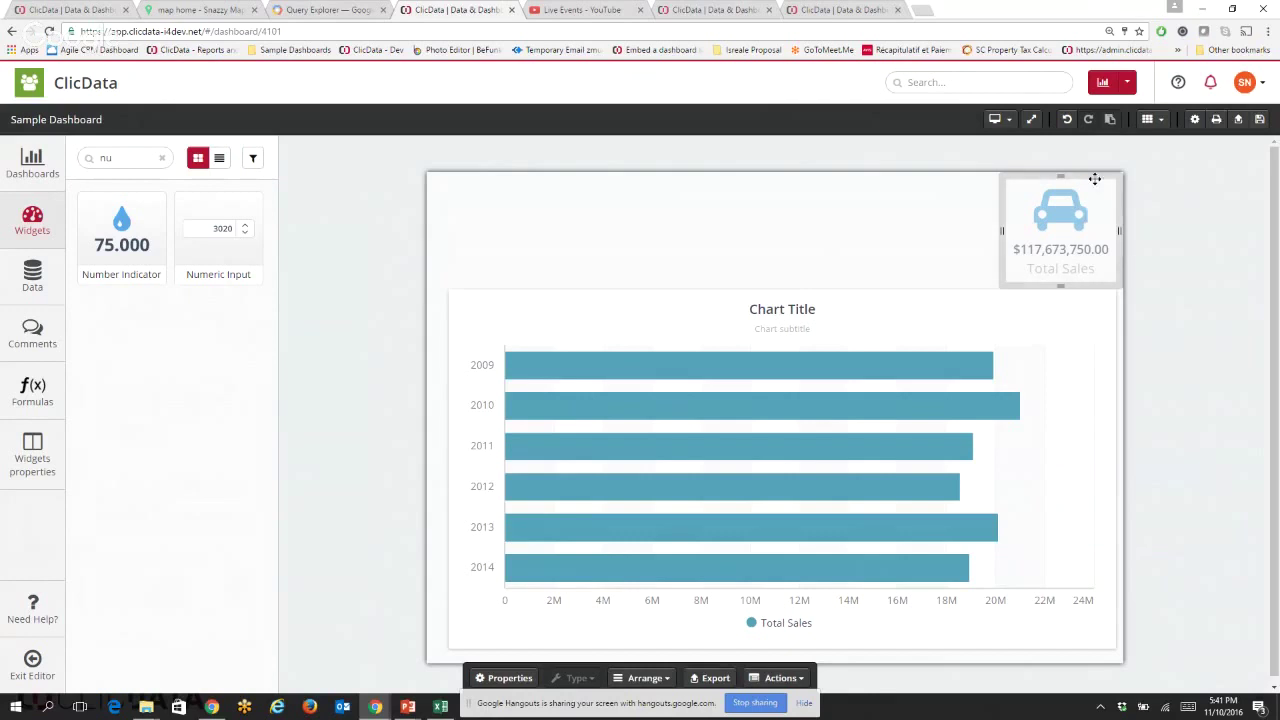
key(Delete)
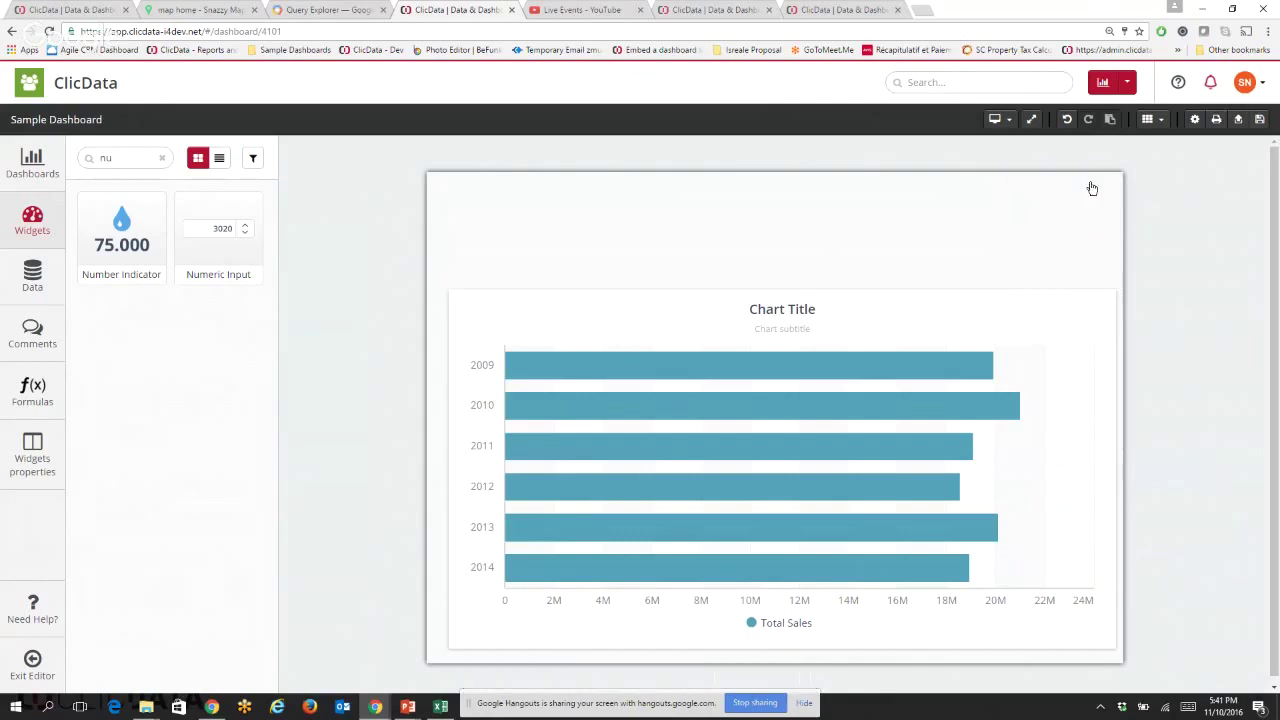
click(141, 161)
text(num)
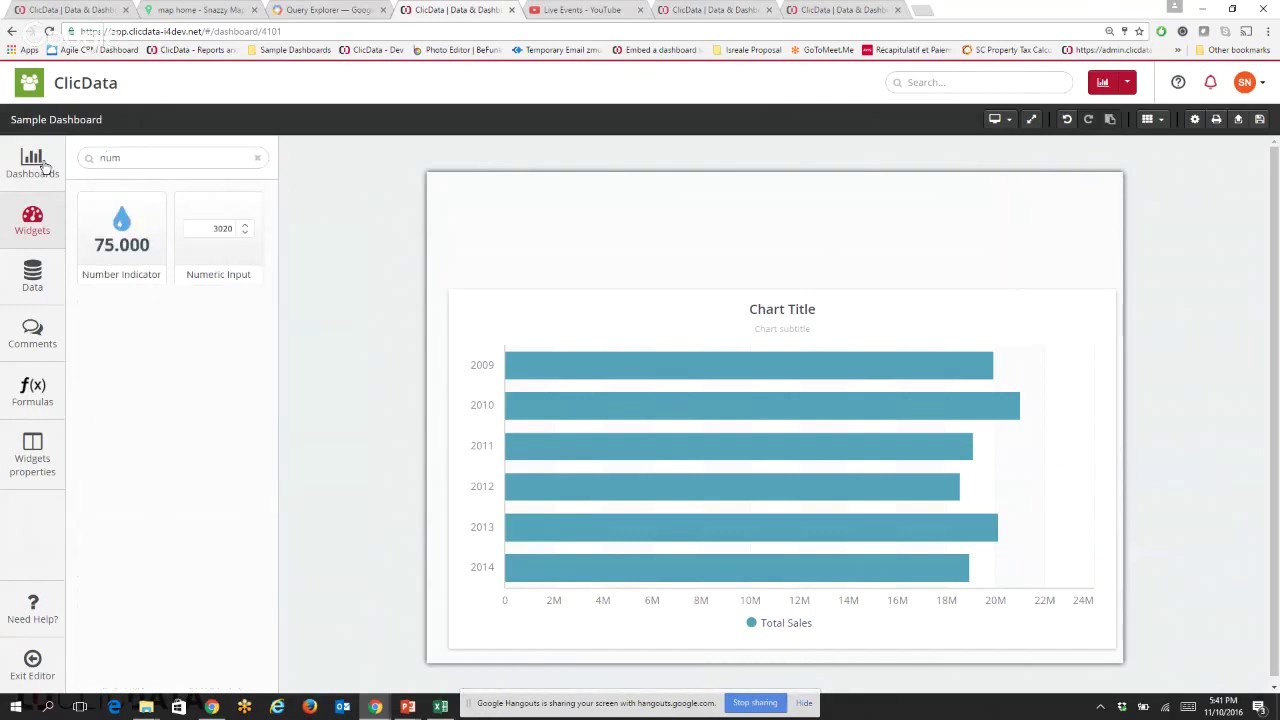
drag(218, 235, 1054, 228)
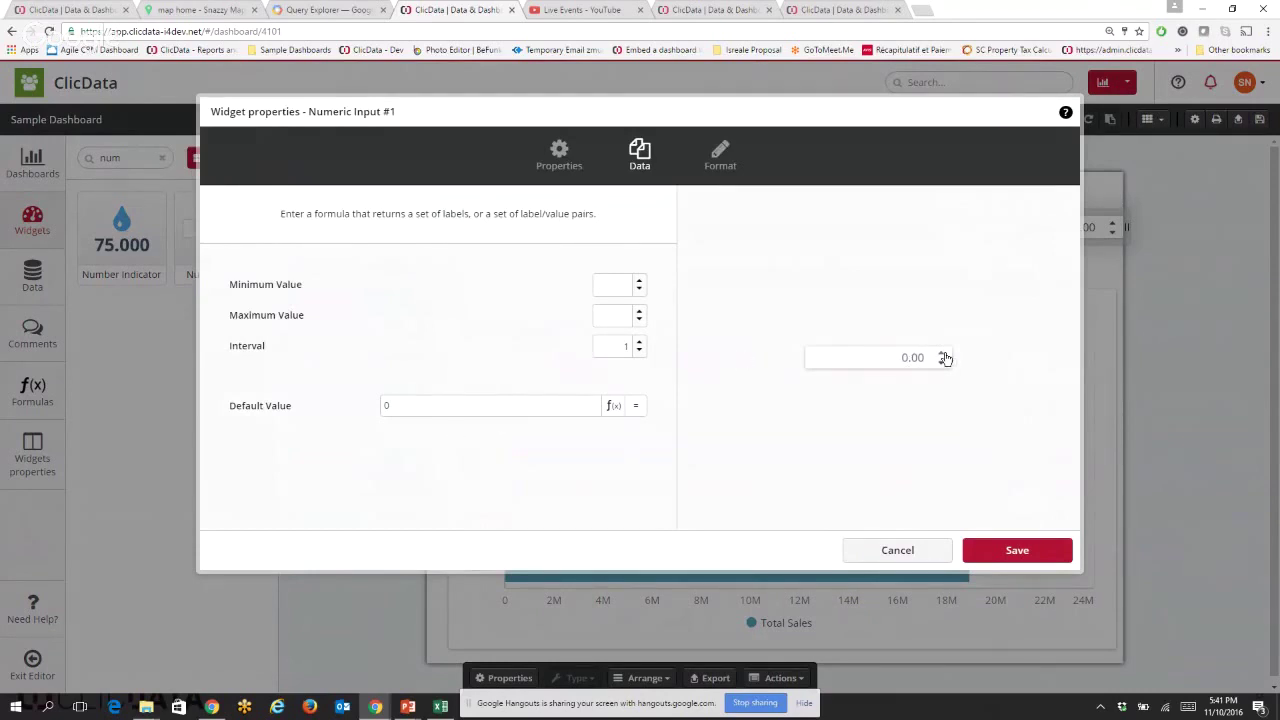
click(1055, 546)
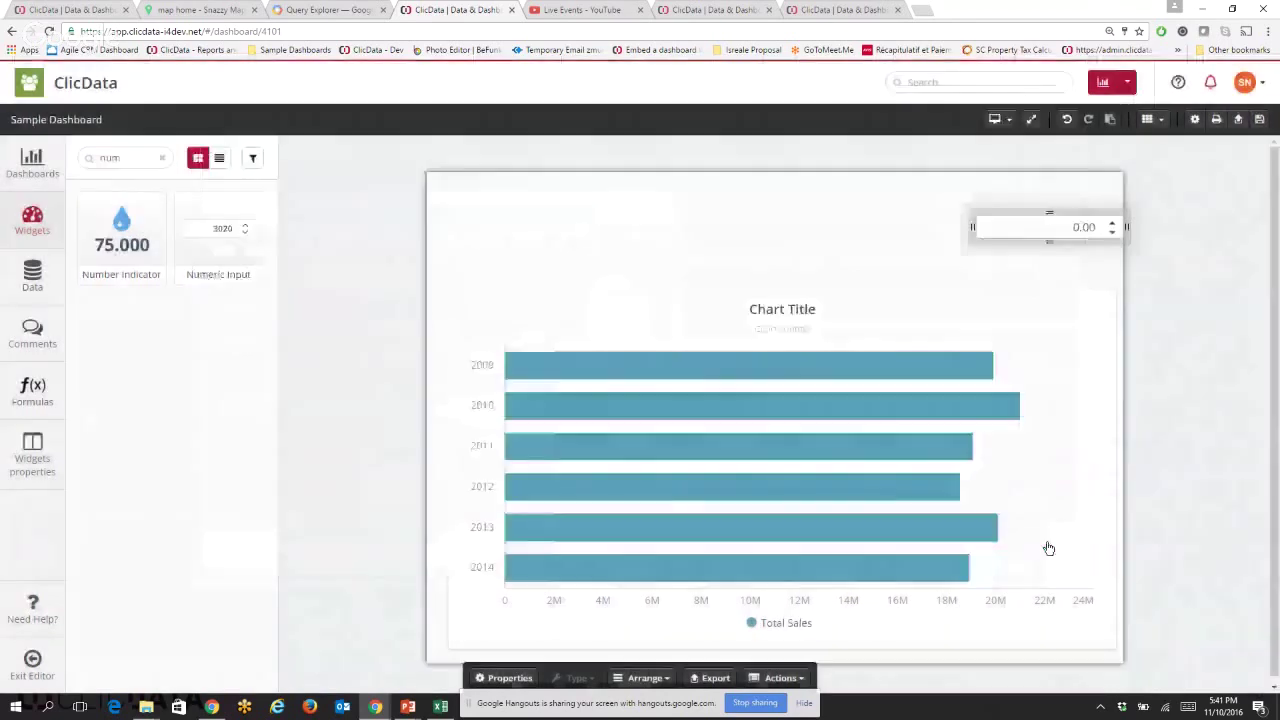
Raise the numeric input's value to 1.00 and move the widget slightly down and left.
click(1112, 223)
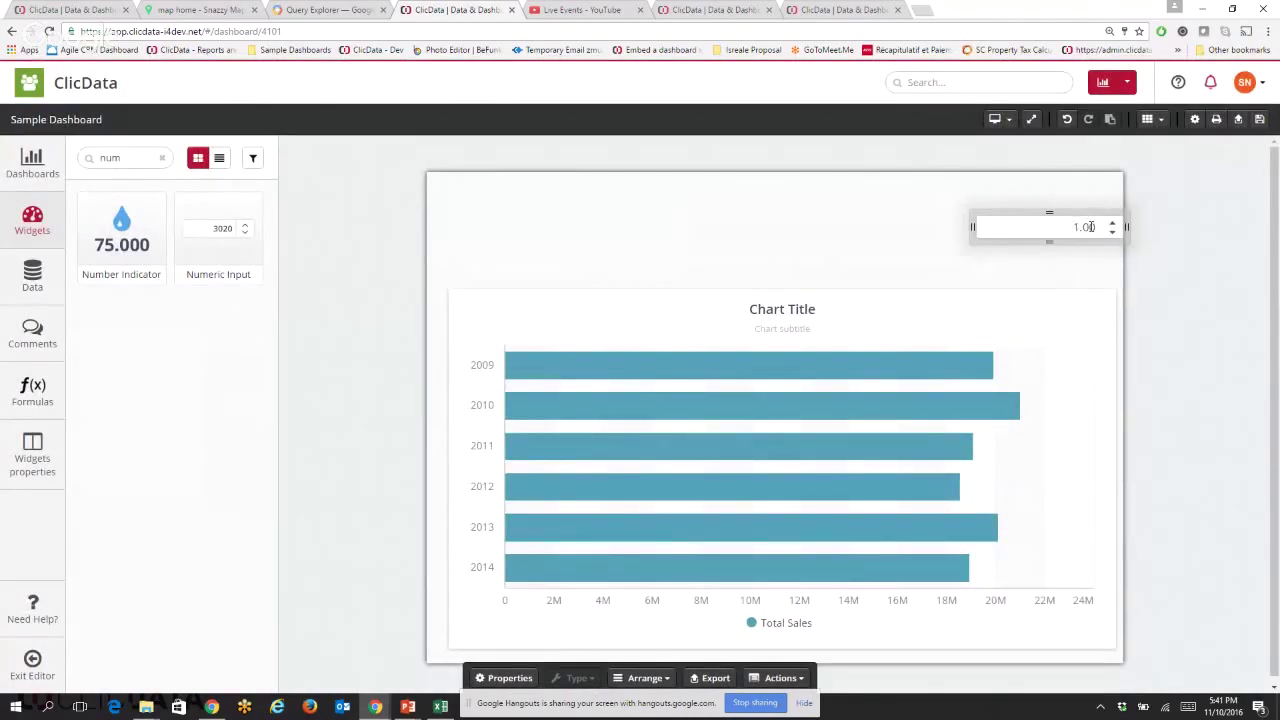
drag(1097, 216, 1090, 228)
click(920, 436)
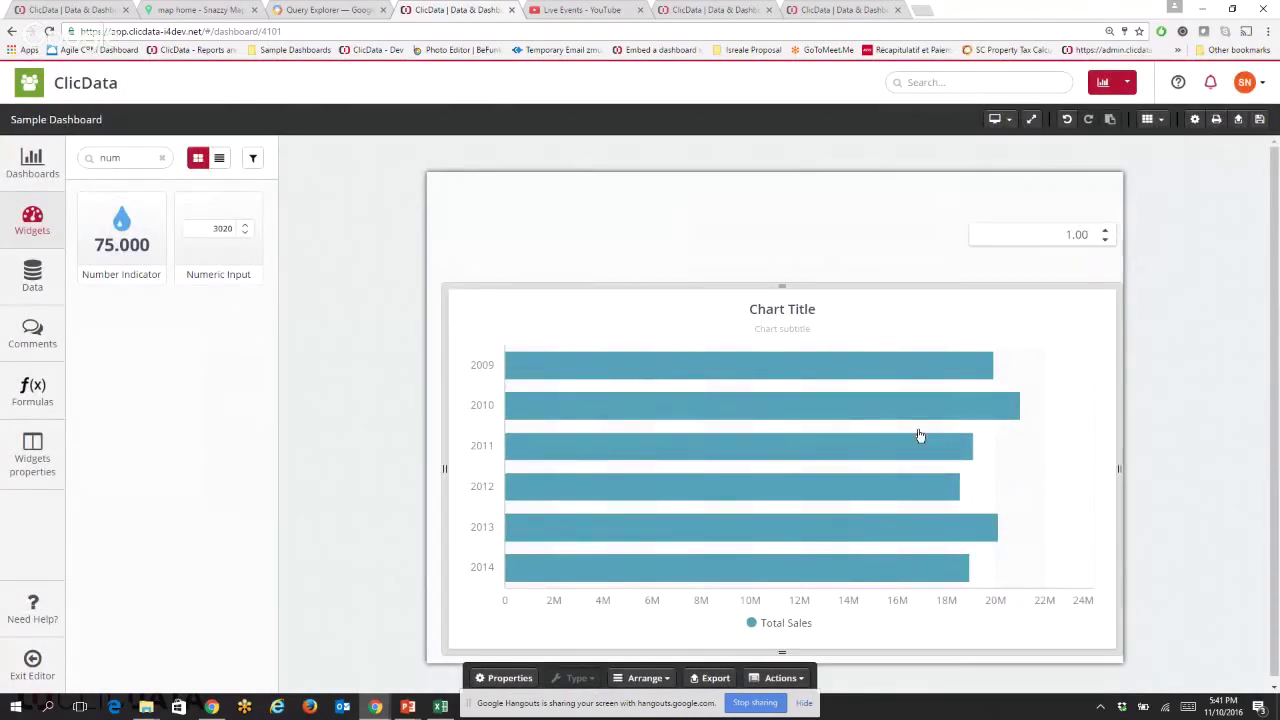
Add a Pie Chart widget to the dashboard and select Car Sales Webinar as its data source.
drag(150, 165, 76, 176)
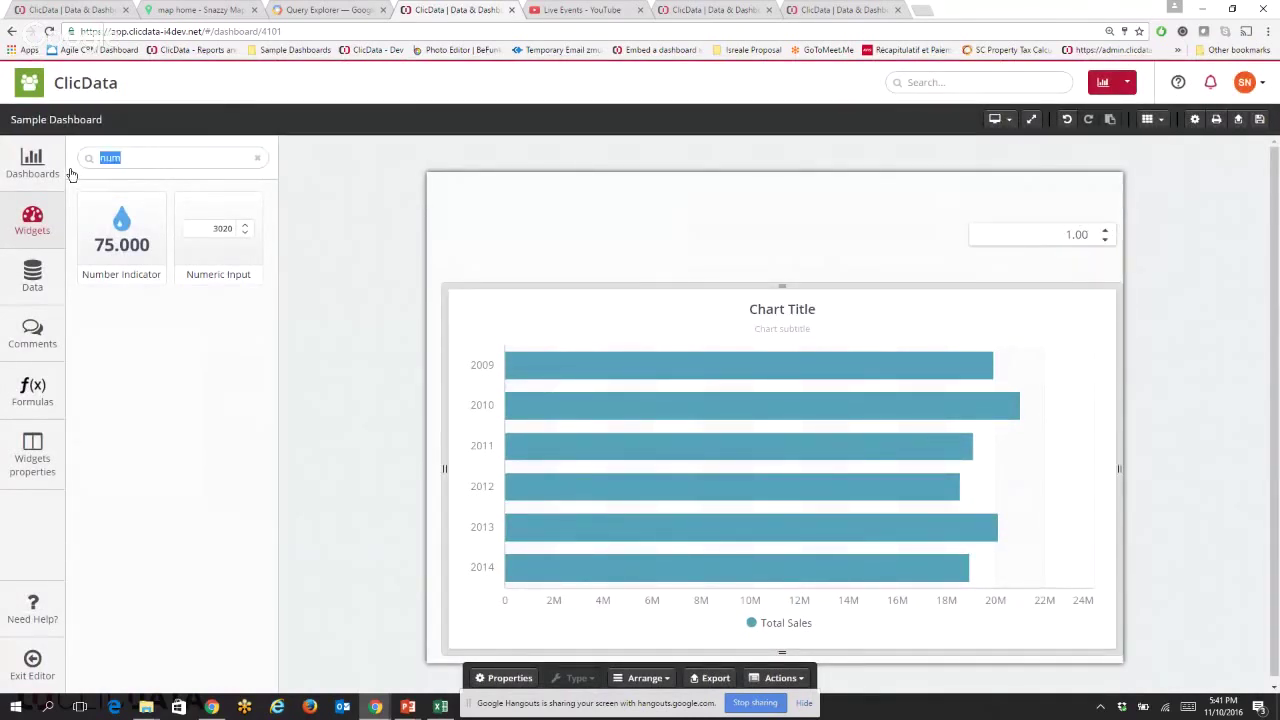
text(pie)
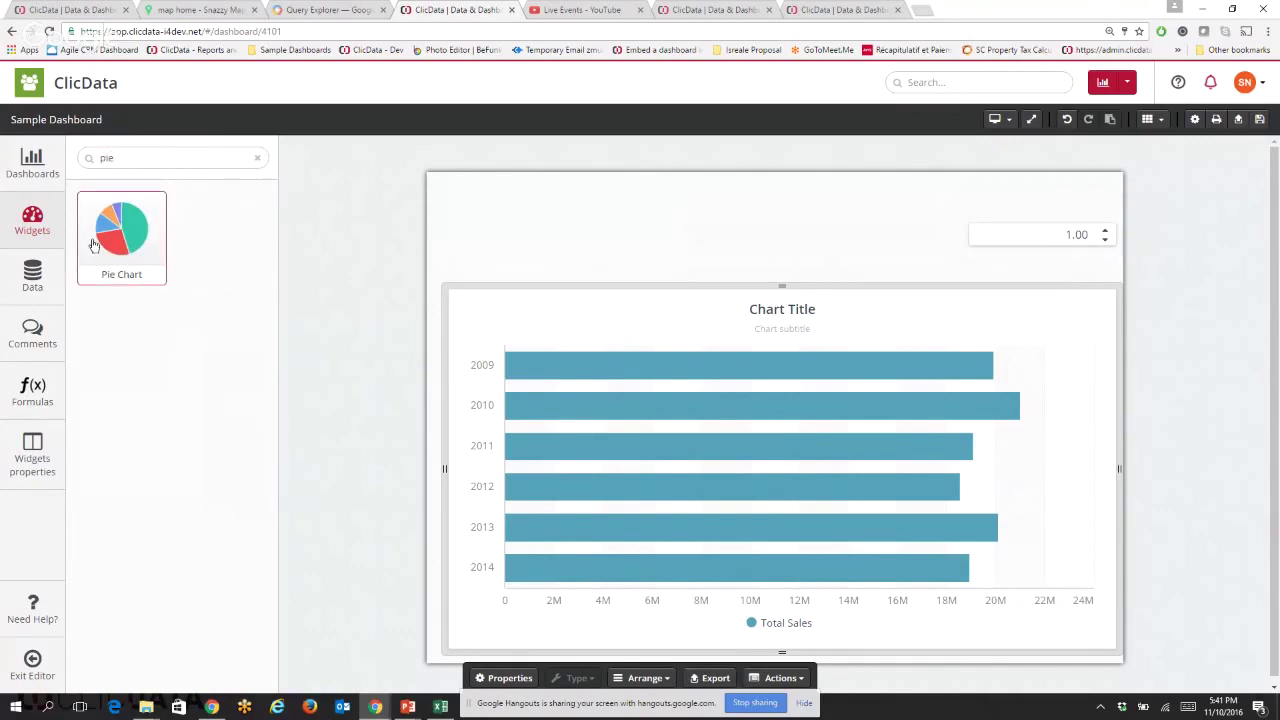
drag(95, 245, 842, 450)
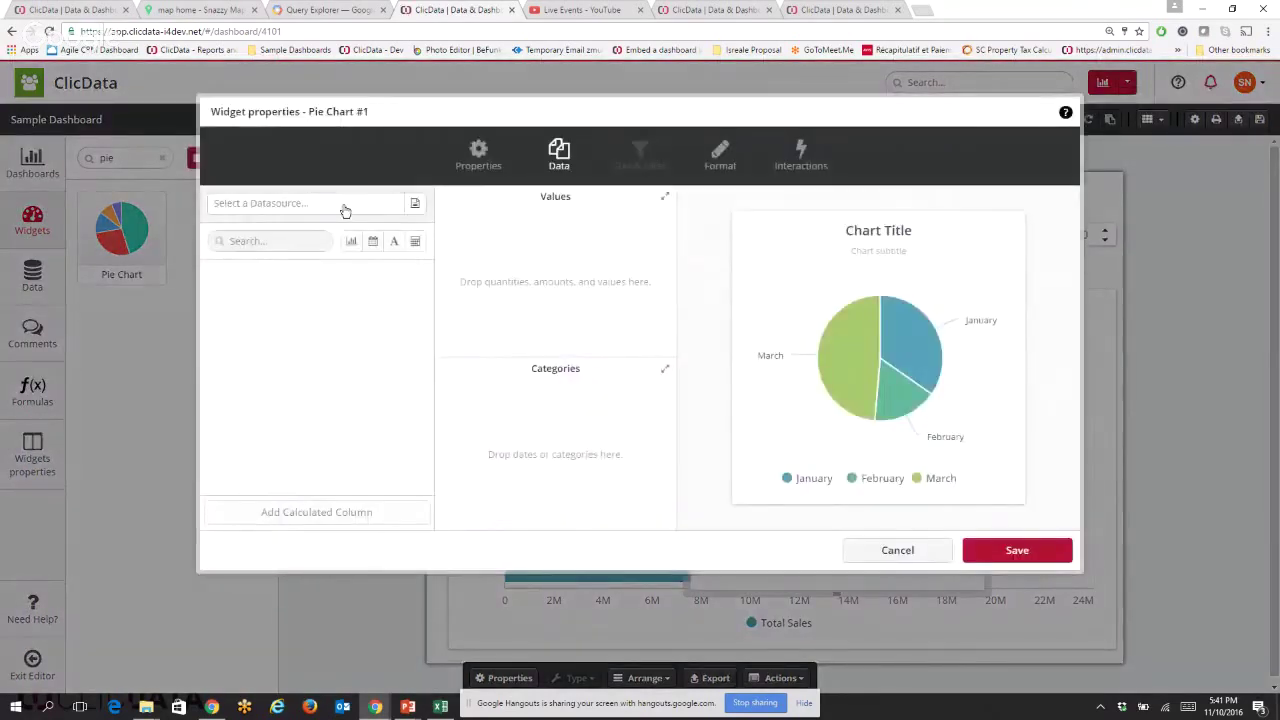
click(409, 212)
click(520, 242)
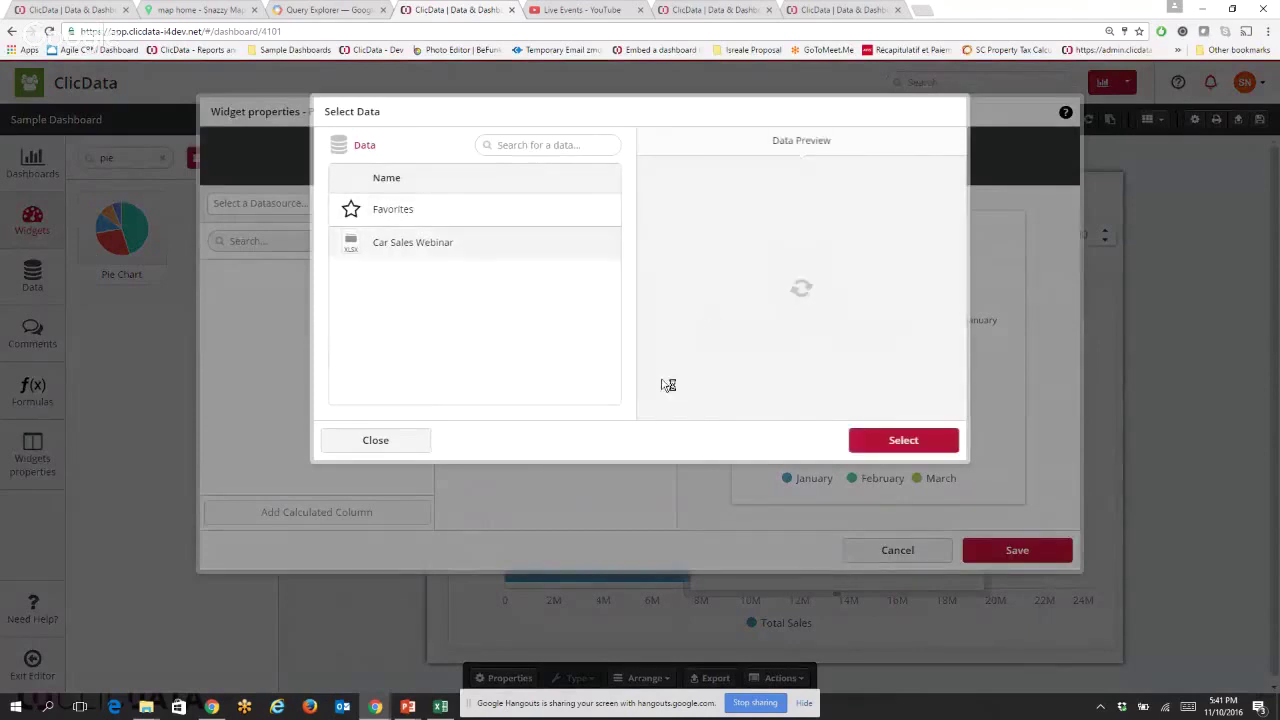
click(930, 448)
Plot Total Sales by Country in the pie chart, save it, and move and enlarge it to cover the bar chart.
scroll(300, 400, down, 5)
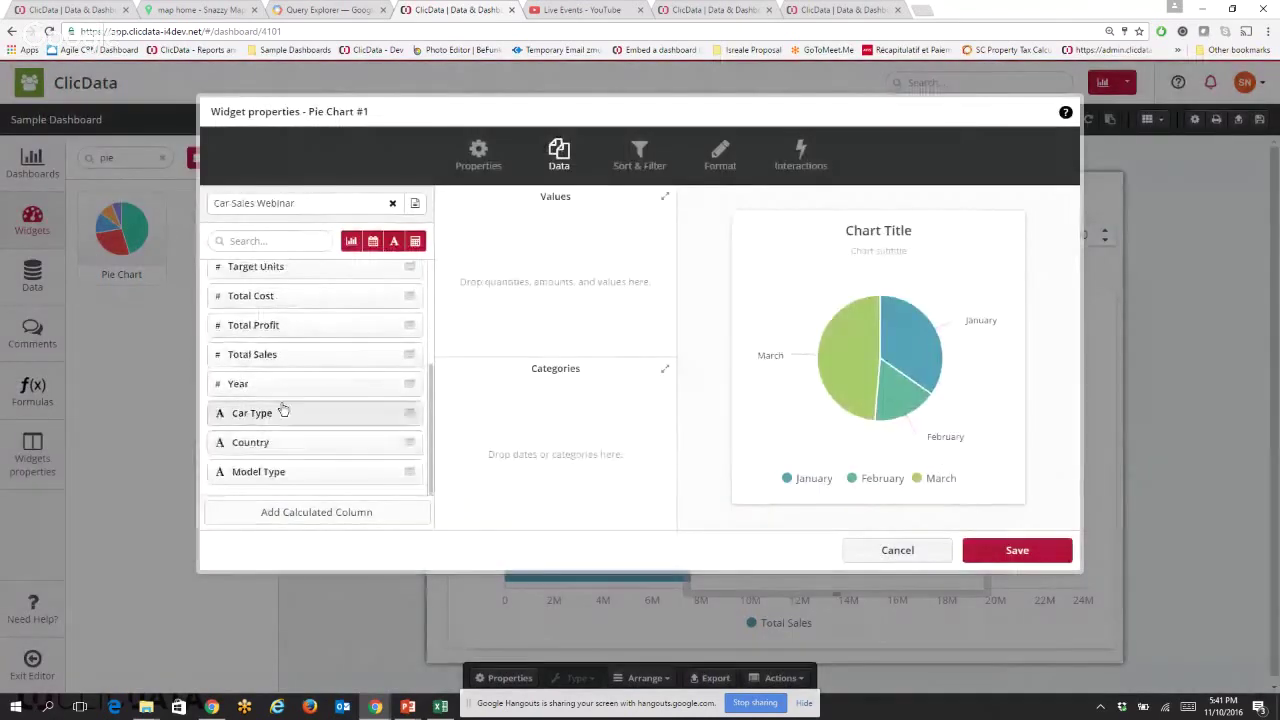
drag(275, 442, 460, 436)
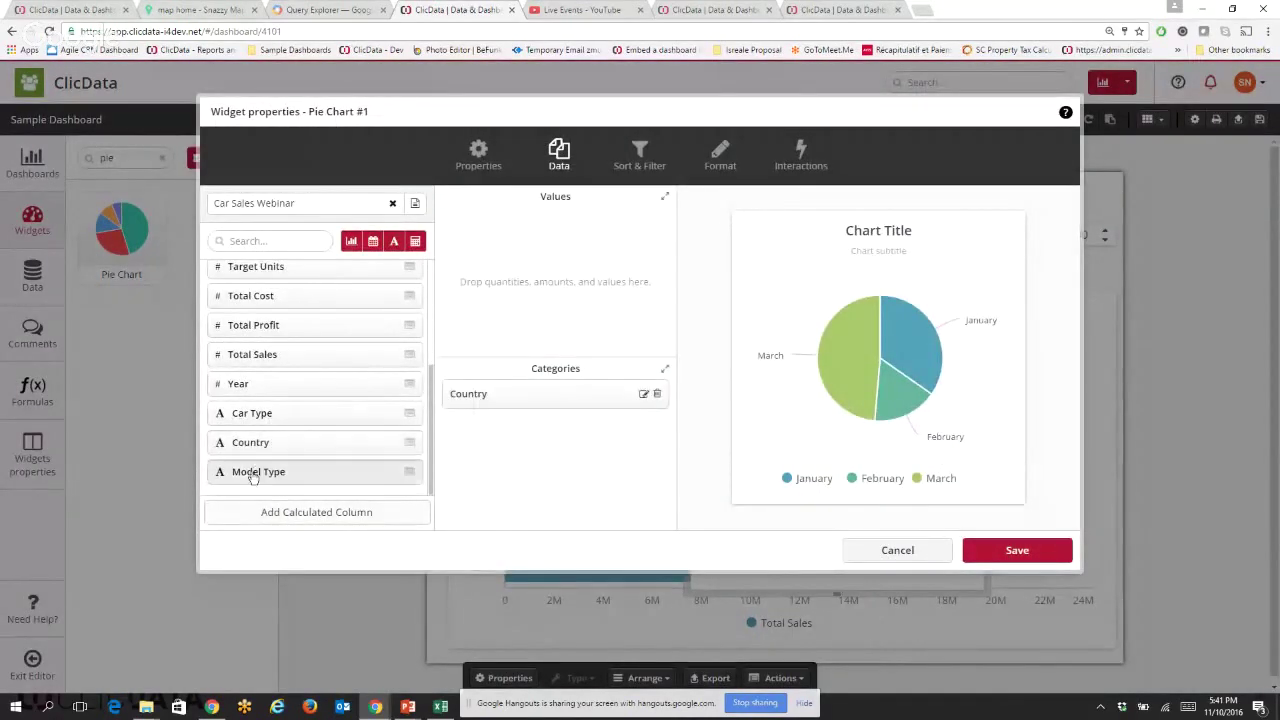
scroll(295, 400, up, 3)
scroll(291, 480, down, 3)
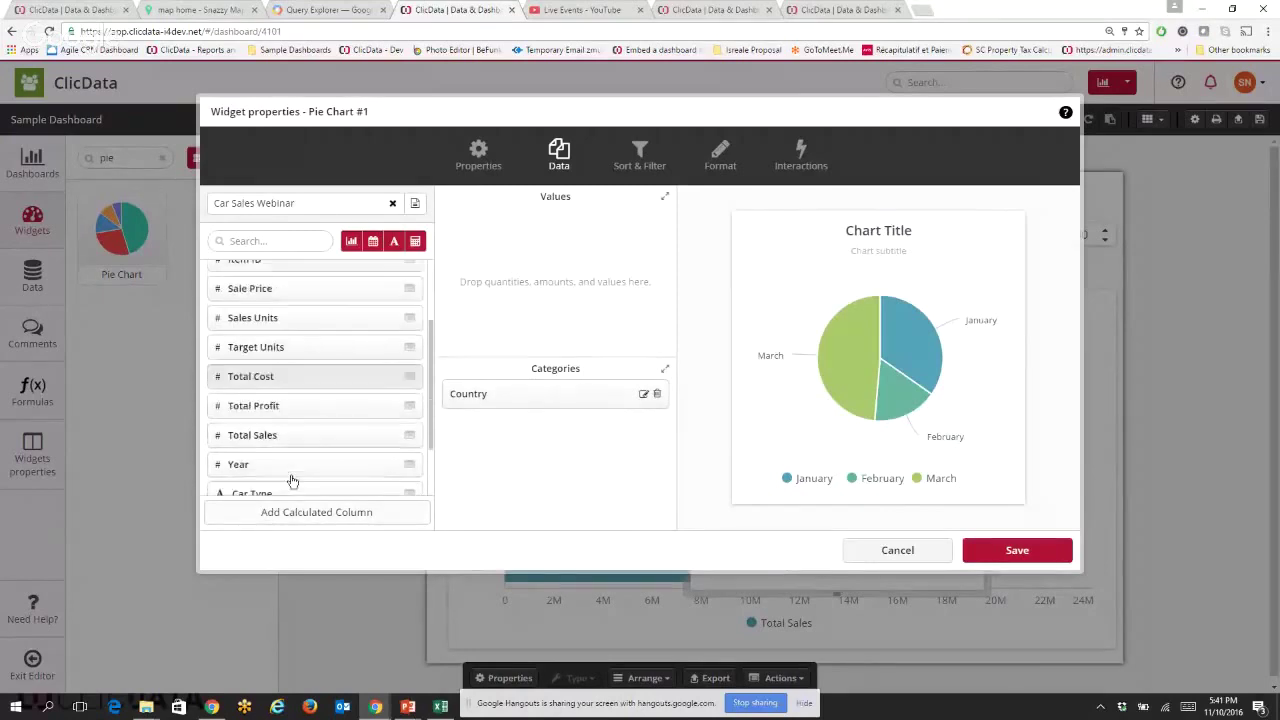
drag(275, 356, 580, 224)
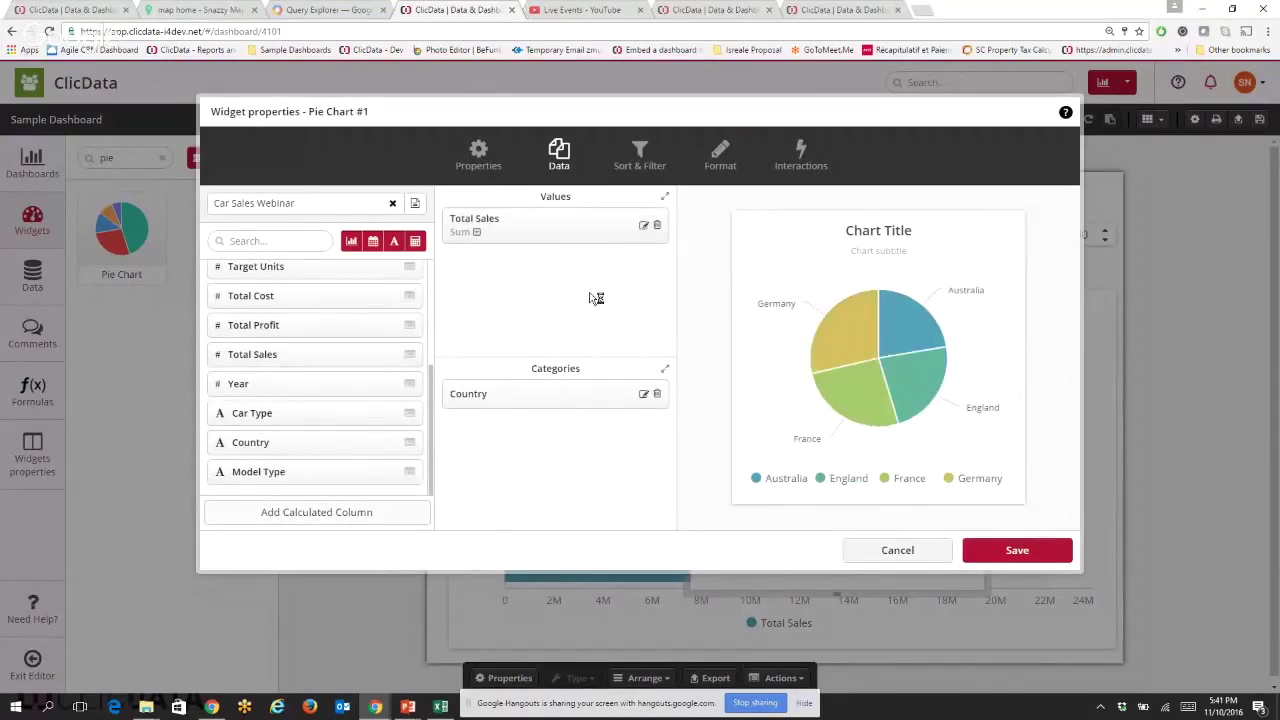
click(1060, 556)
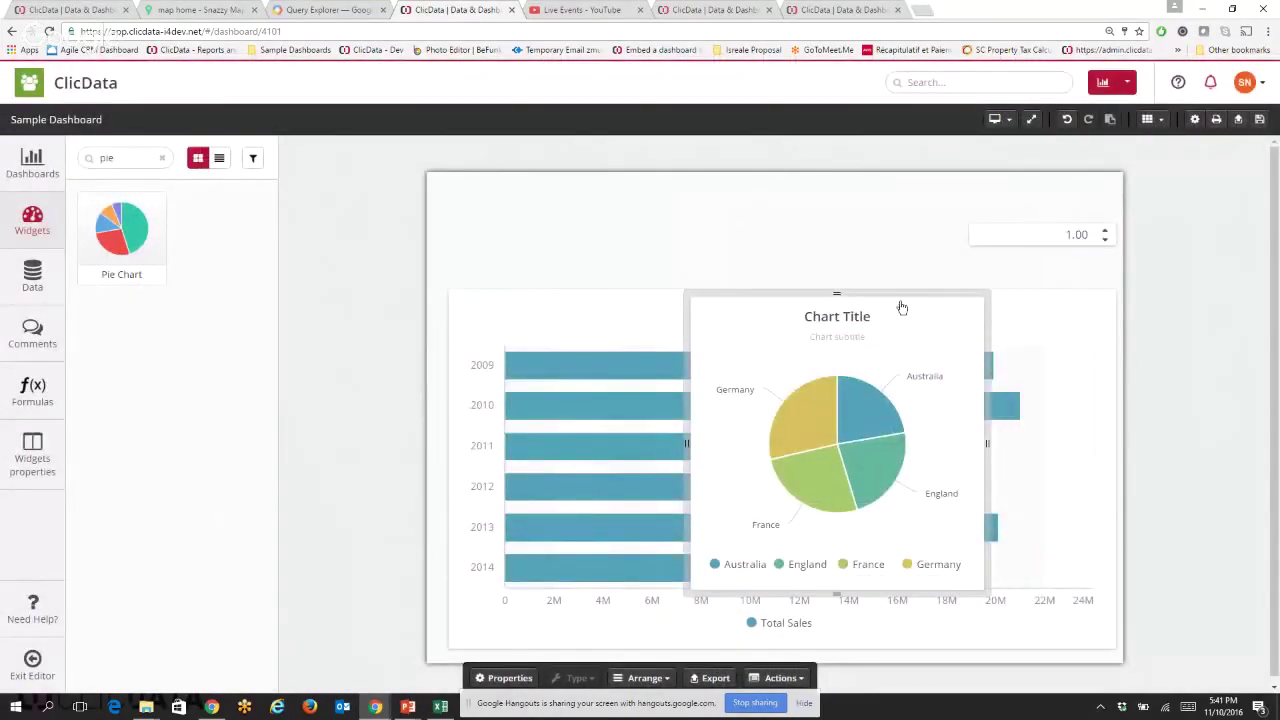
drag(901, 303, 656, 286)
drag(744, 584, 1121, 651)
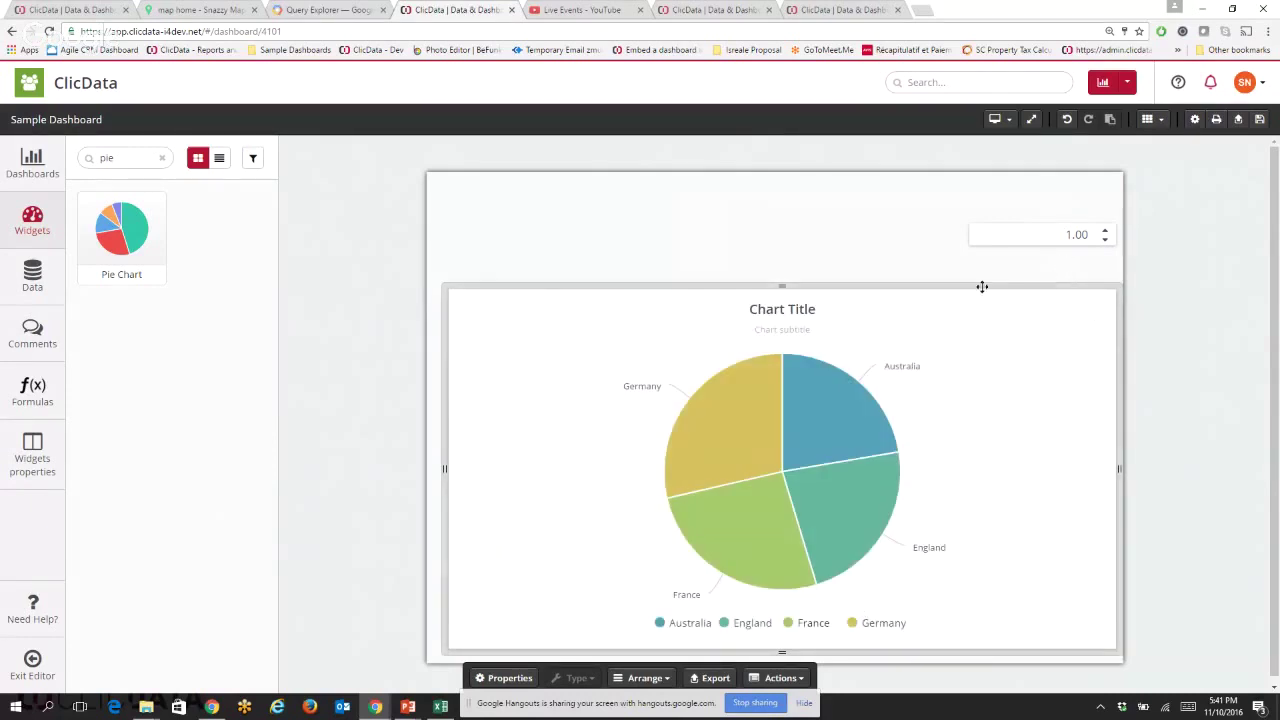
Switch the pie chart's Visible property to formula mode and open its formula editor.
click(497, 677)
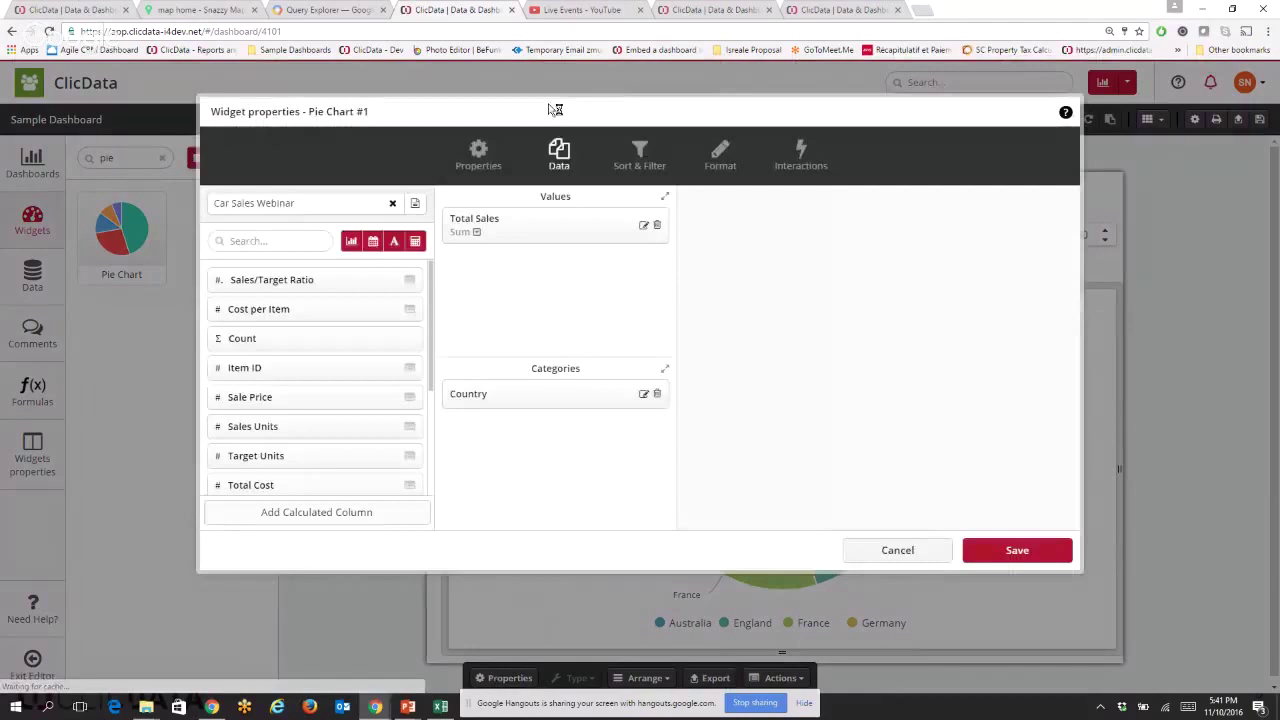
click(479, 150)
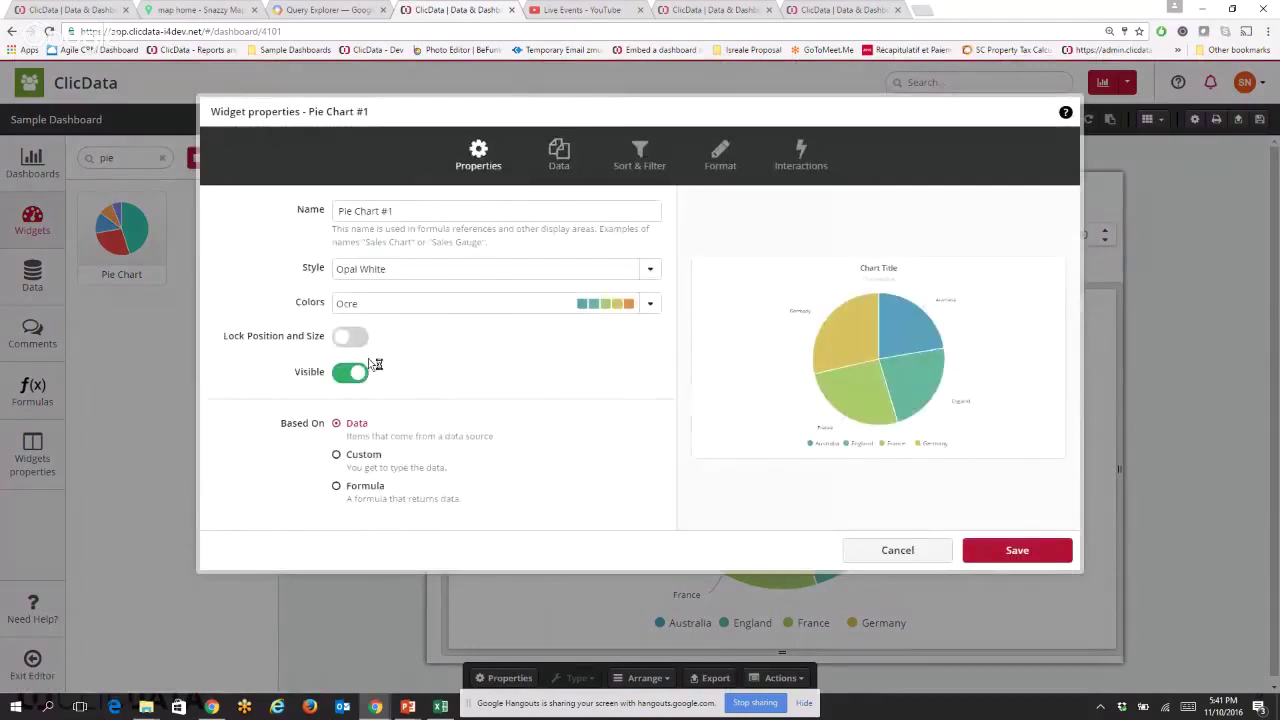
click(352, 376)
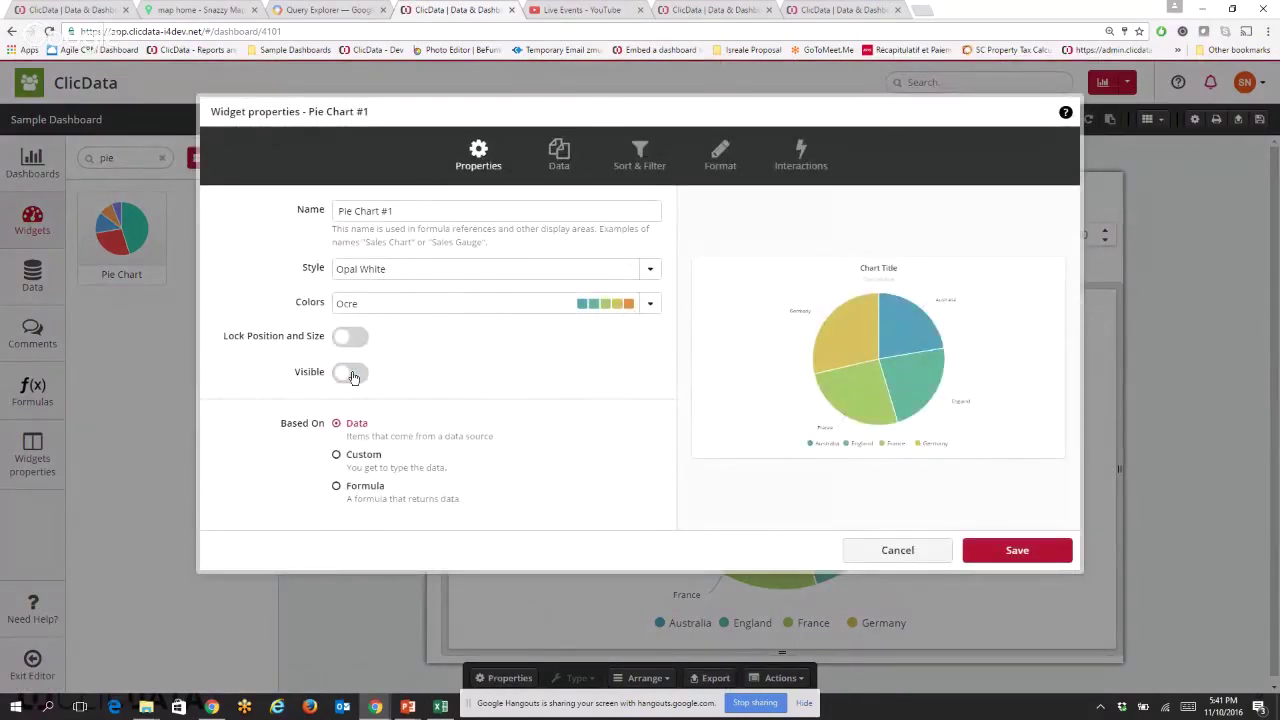
click(352, 376)
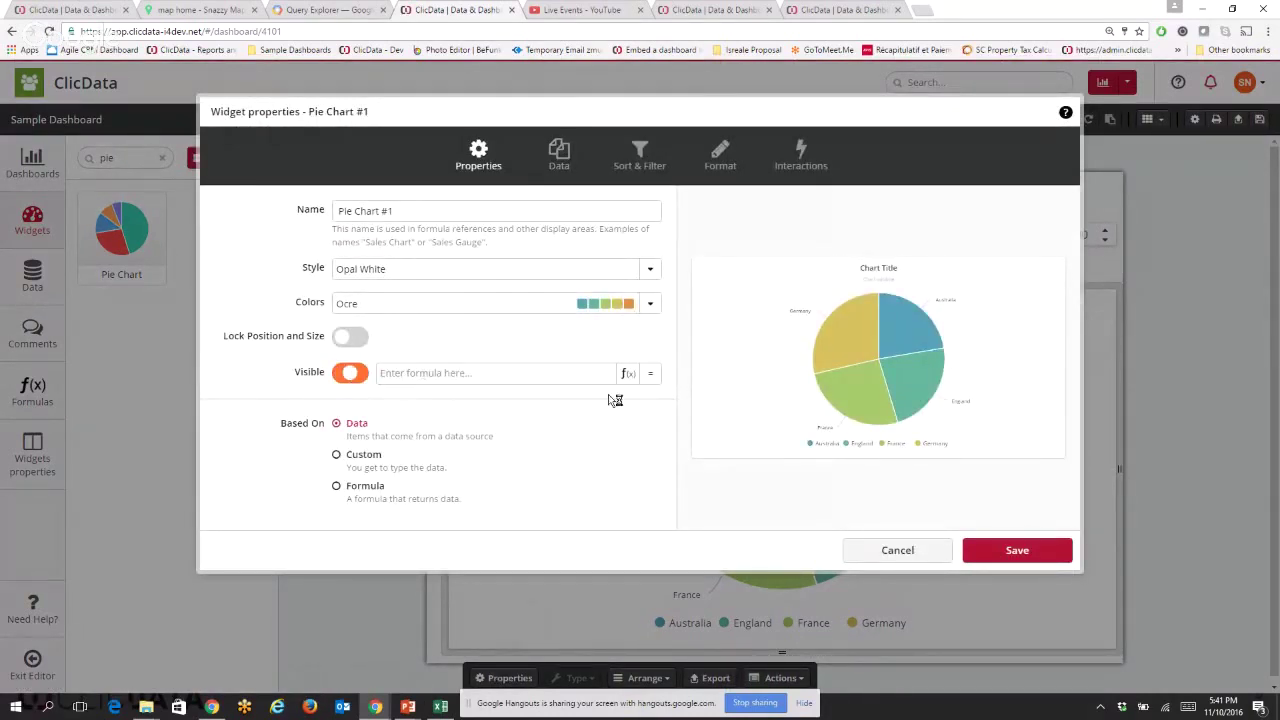
click(633, 373)
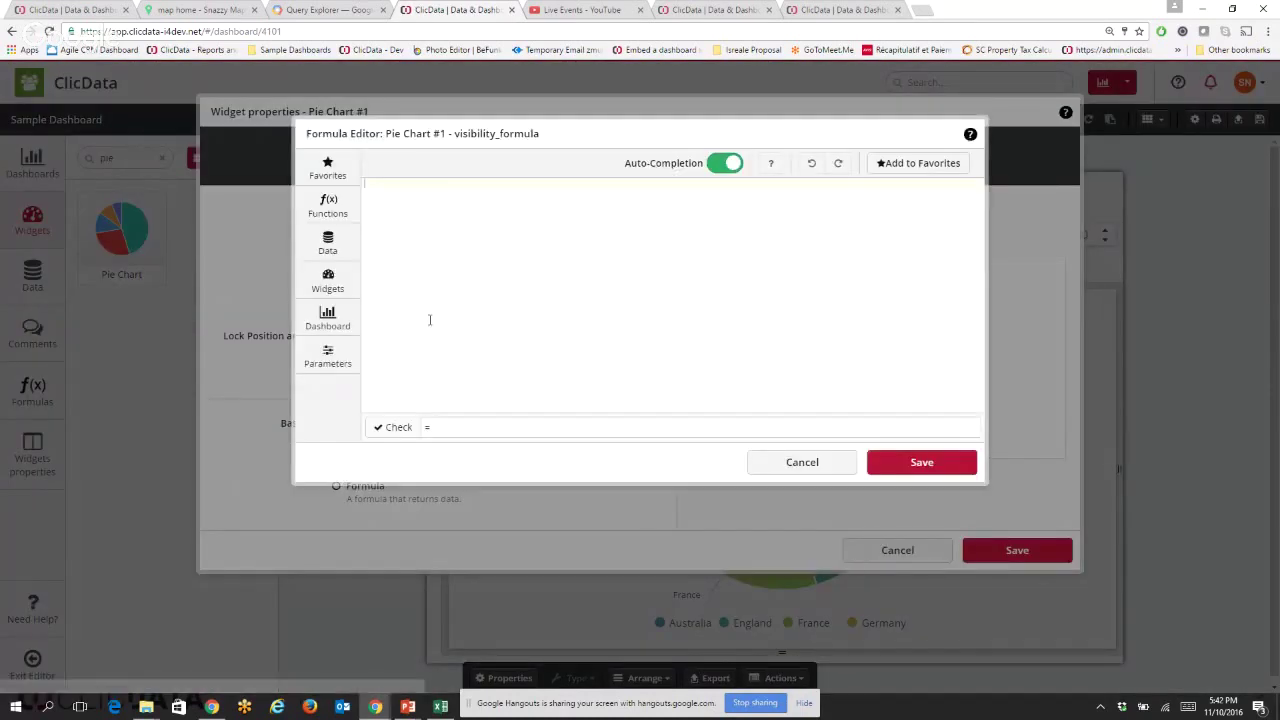
text(true)
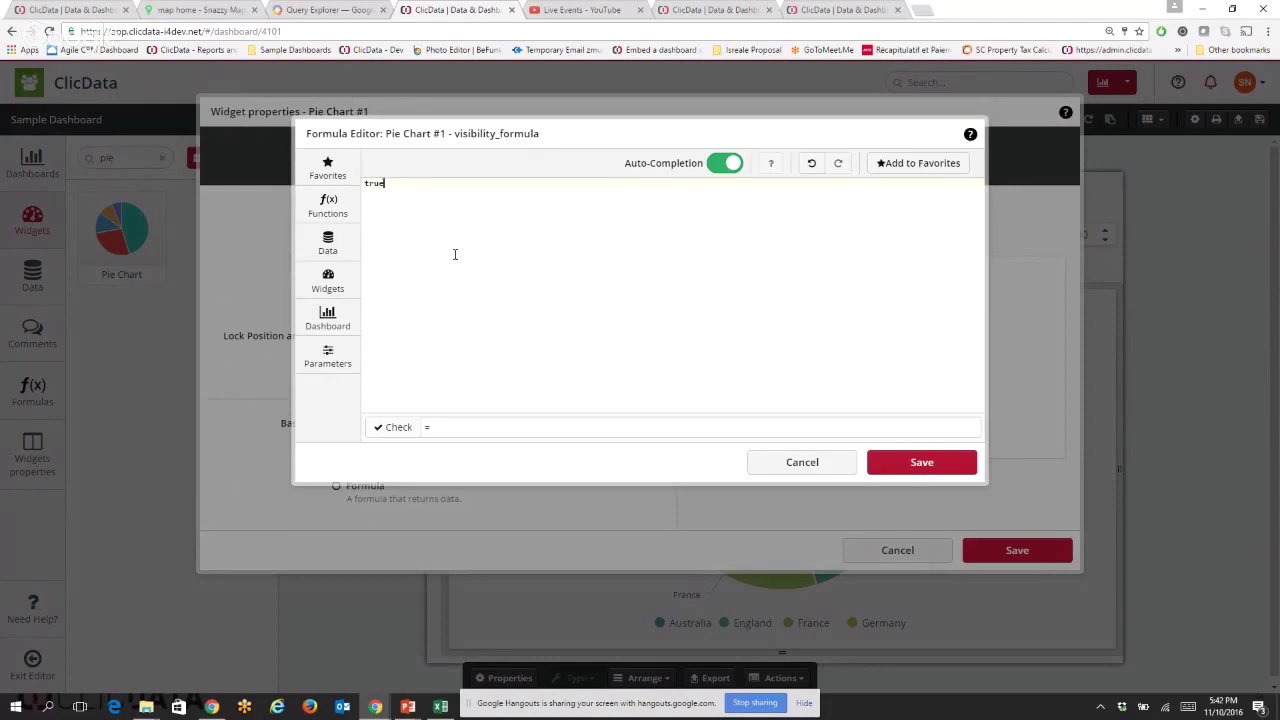
key(BackSpace)
key(BackSpace)
key(BackSpace)
key(BackSpace)
Set the pie chart's visibility formula to if(widget('Numeric Input #1', 'value')=1,true,false) and save the widget.
click(327, 281)
click(435, 215)
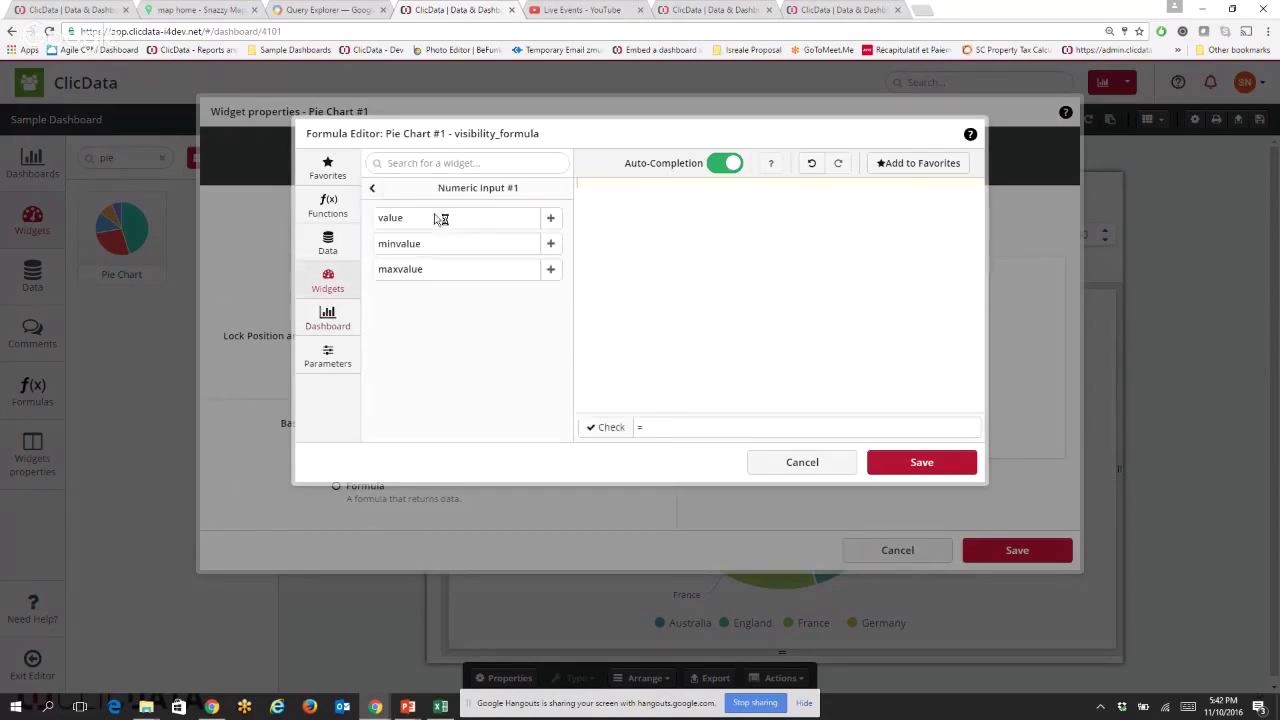
click(551, 219)
click(577, 184)
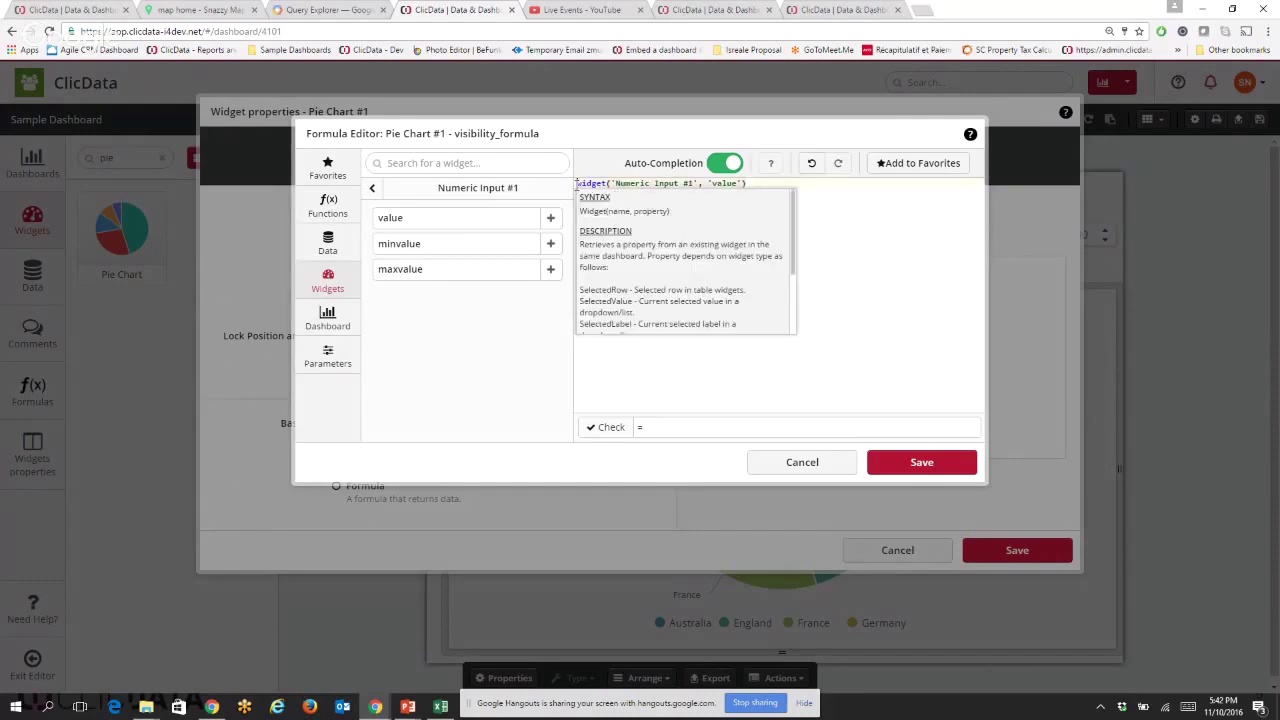
text(if()
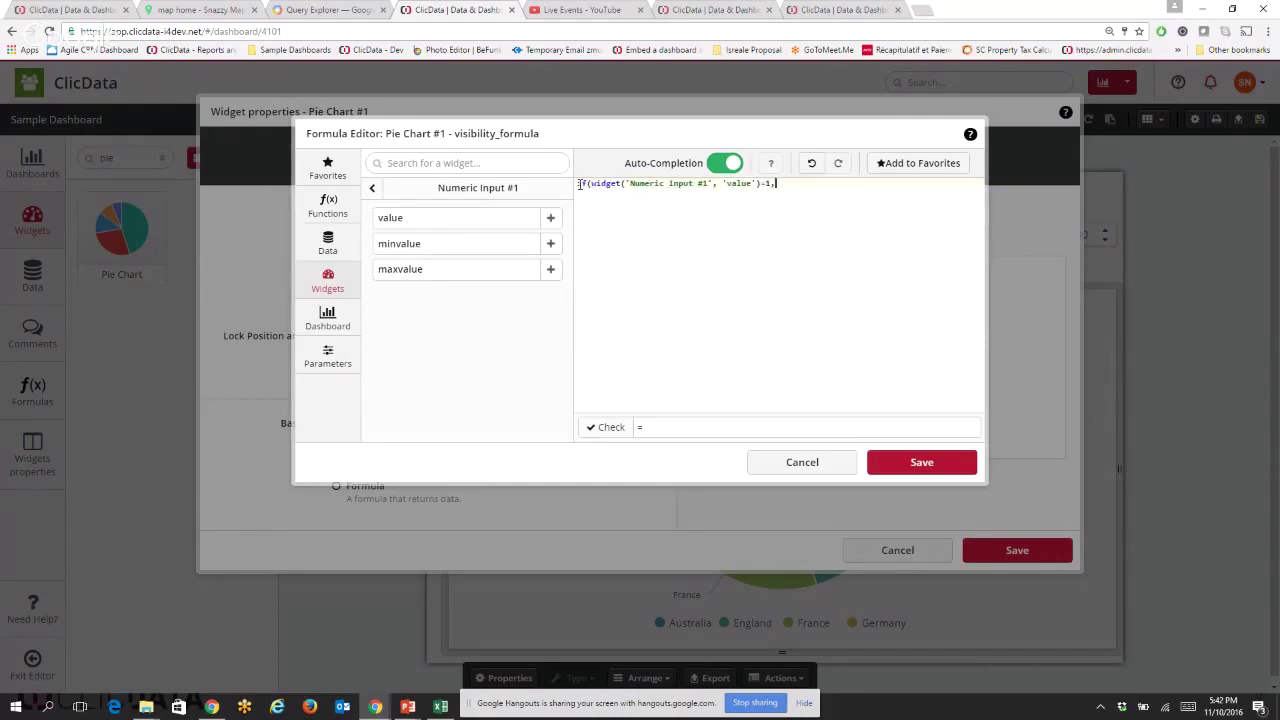
text(true,false)
click(921, 462)
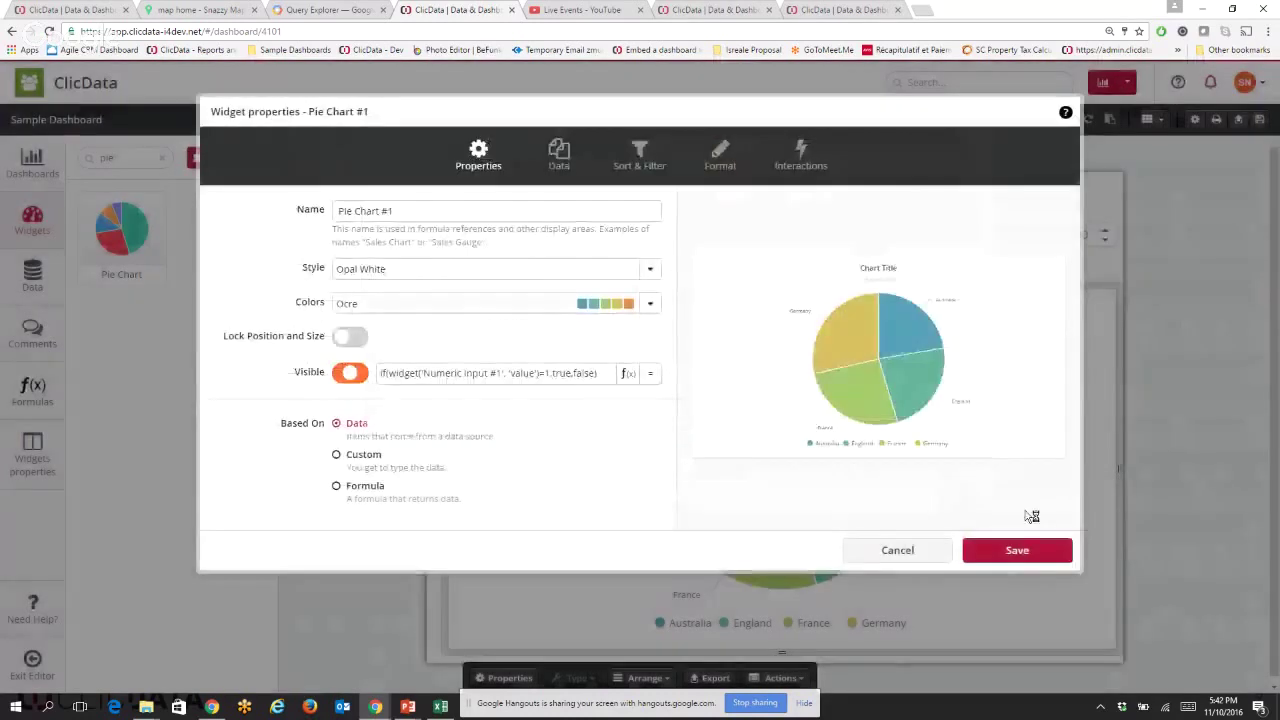
click(1017, 550)
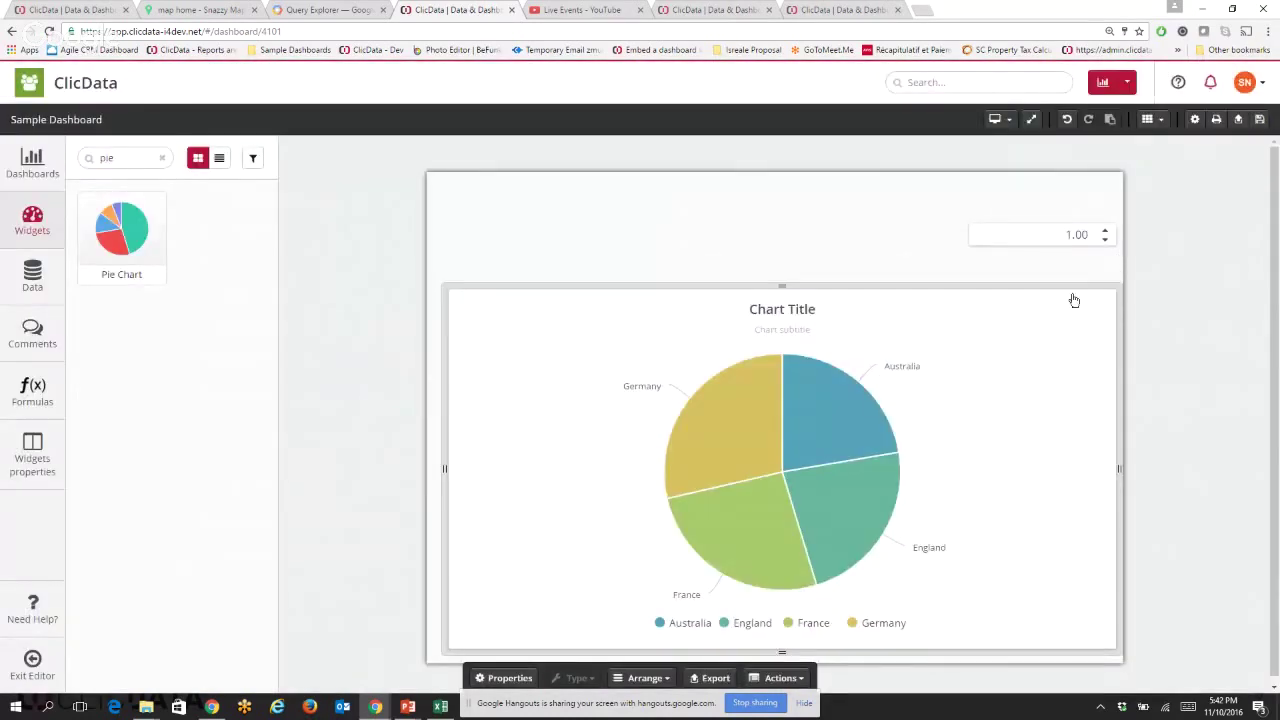
Shift the pie chart up to expose the bar chart underneath and bring the bar chart in front of it.
drag(937, 286, 940, 240)
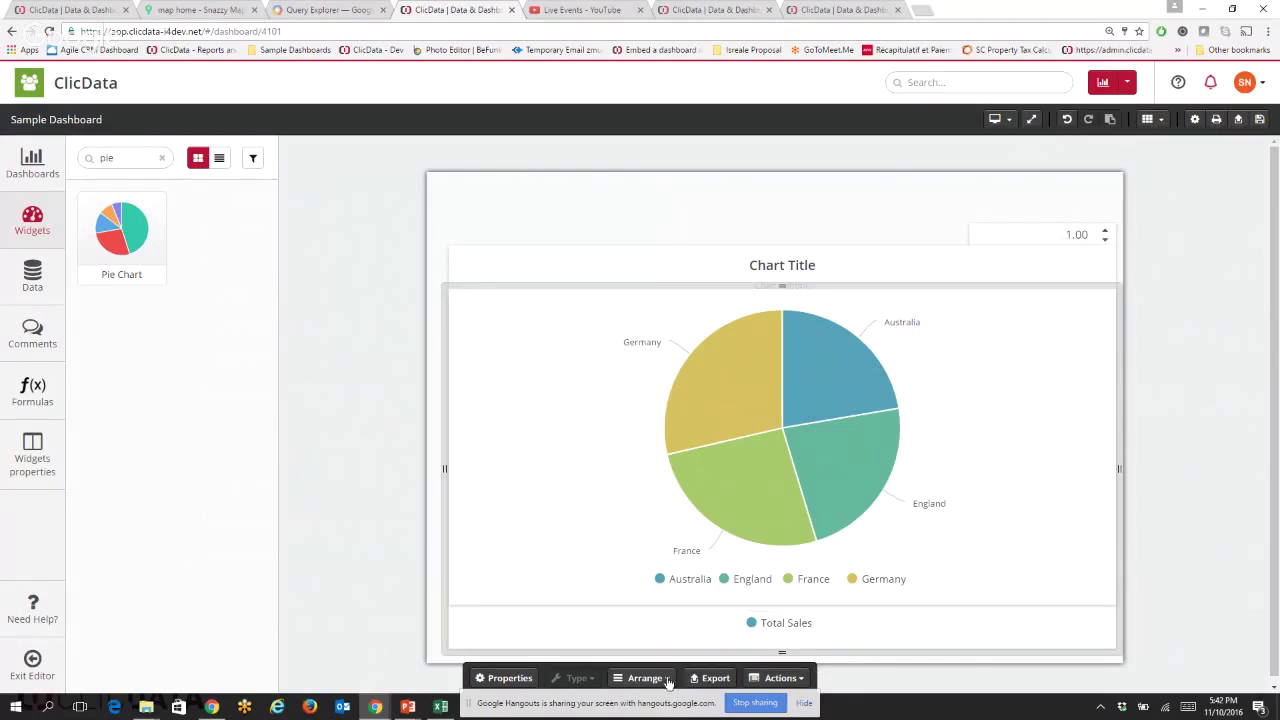
click(668, 681)
click(642, 588)
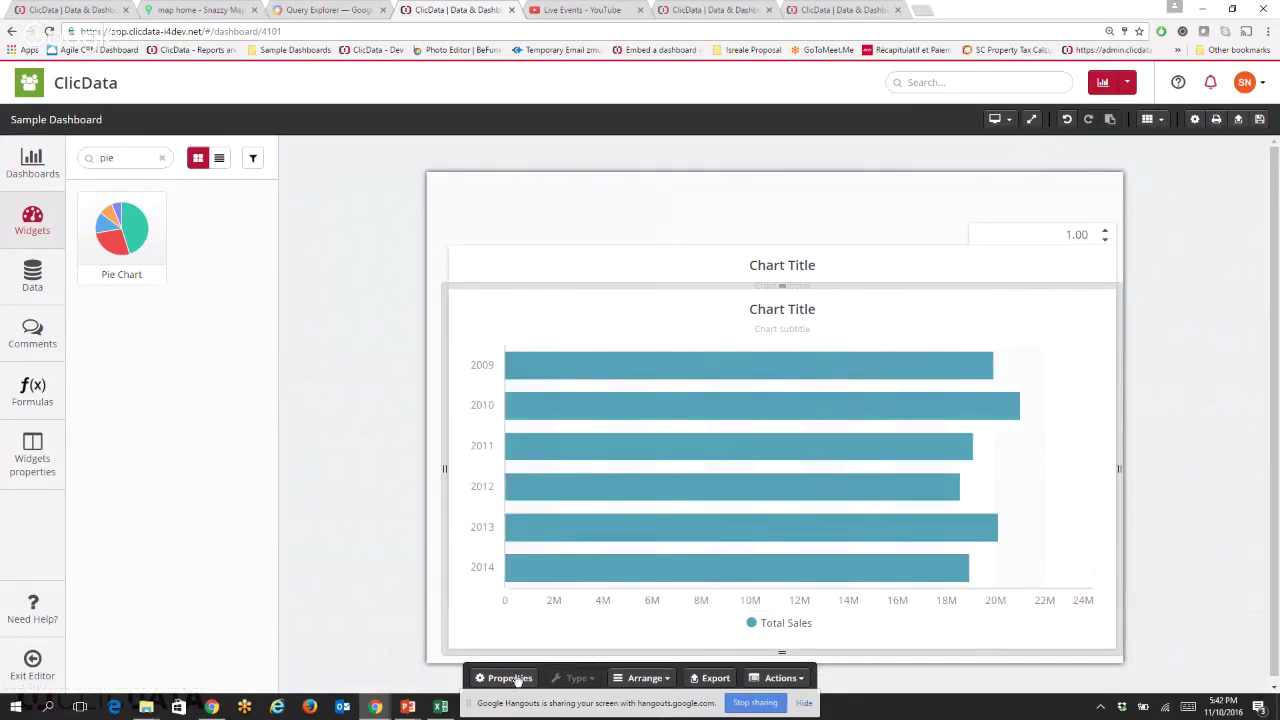
Set the bar chart's visibility formula to if(widget('Numeric Input #1', 'value')=2,true,false) and save the widget.
click(510, 679)
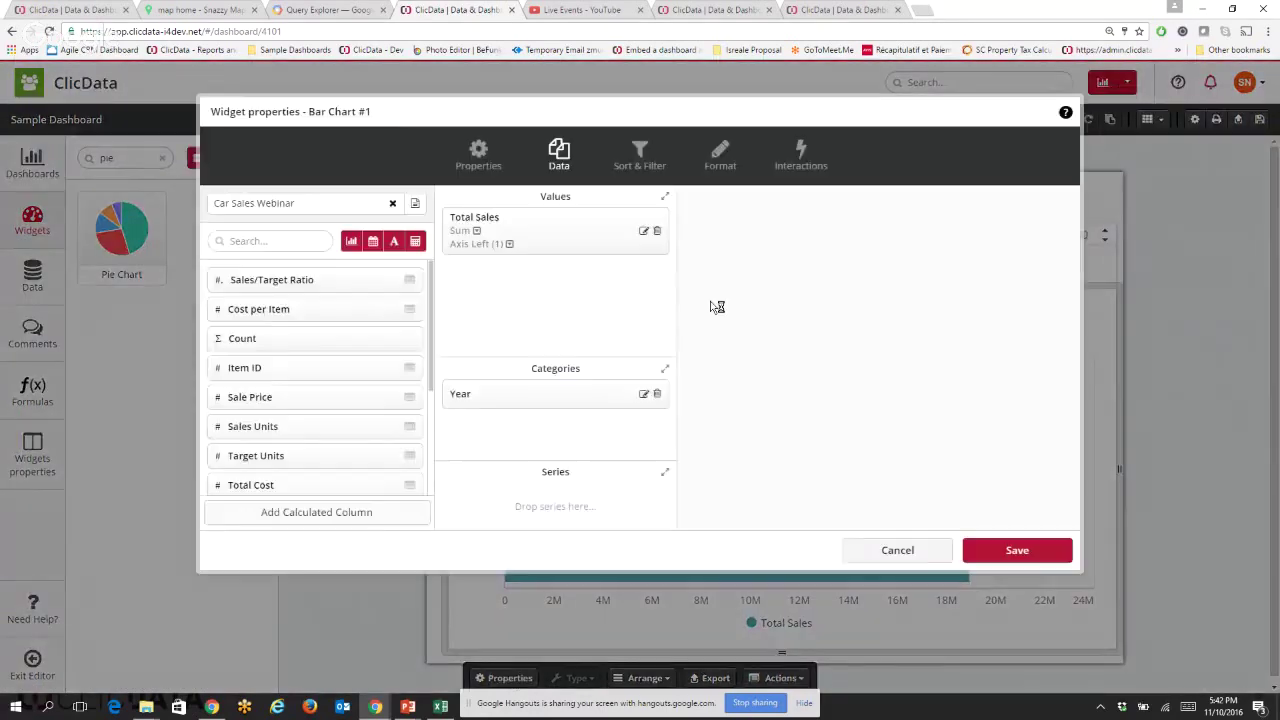
click(487, 164)
double_click(378, 368)
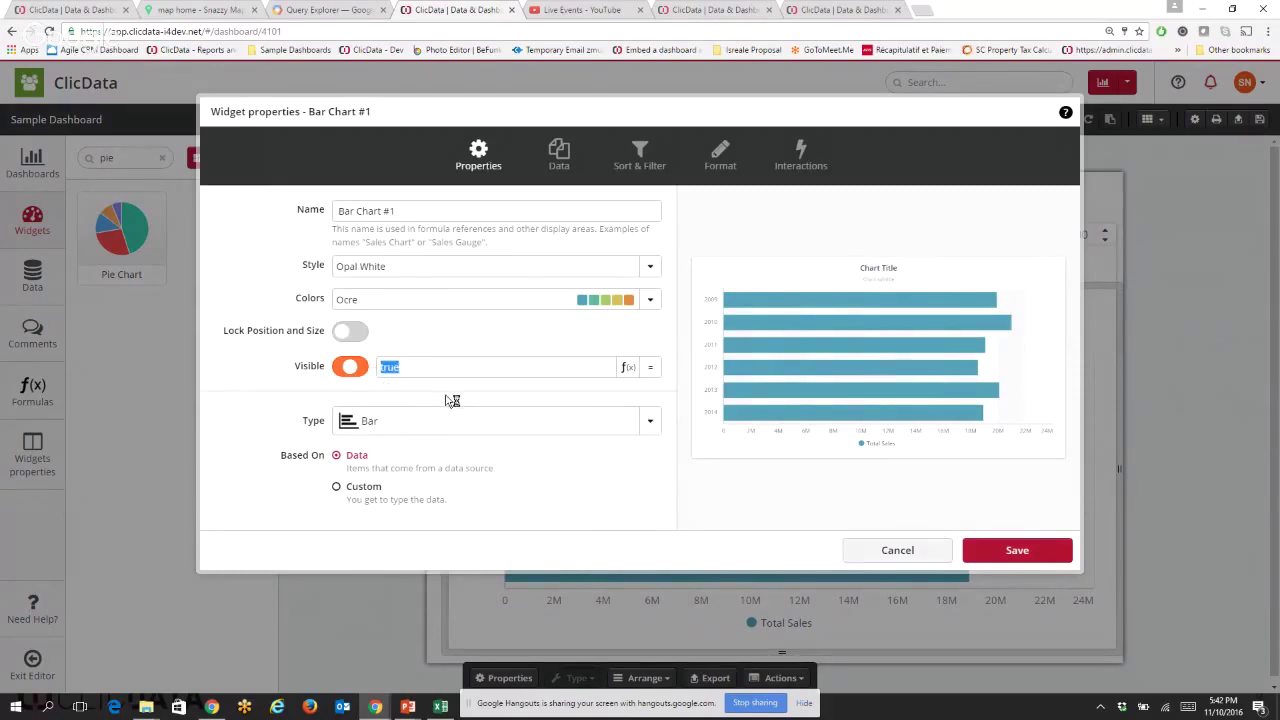
click(628, 367)
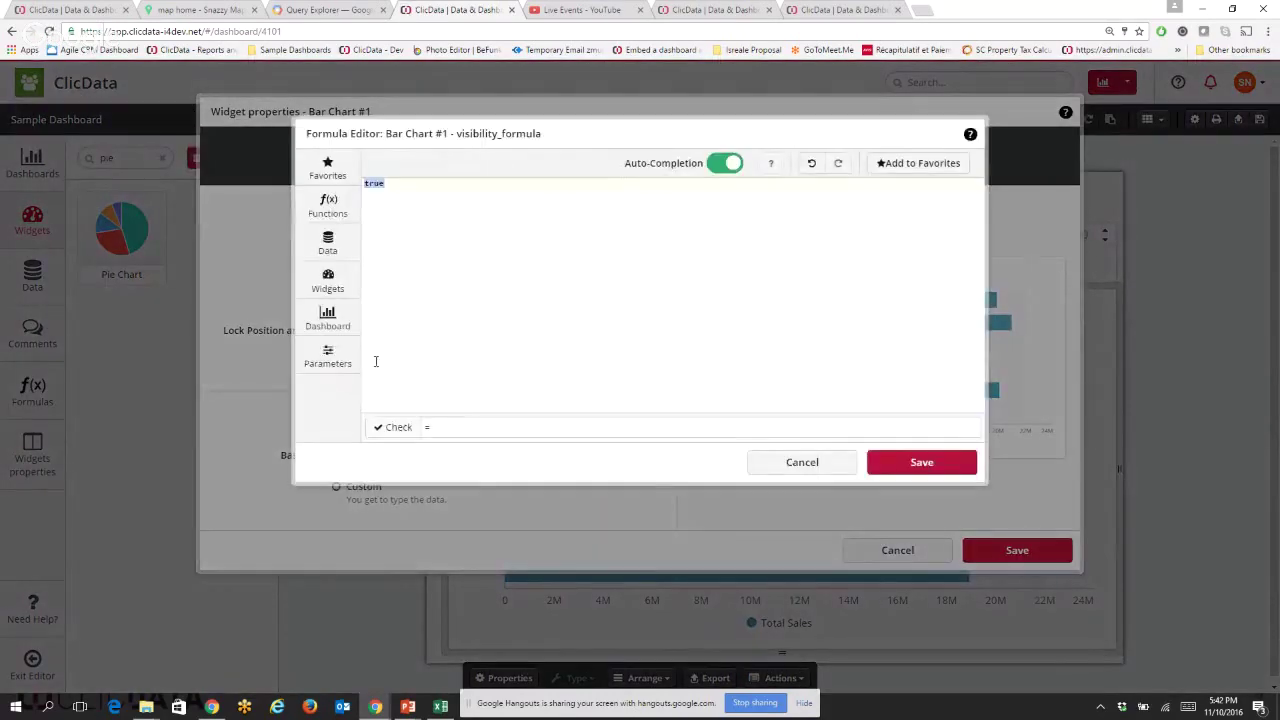
click(318, 278)
click(472, 215)
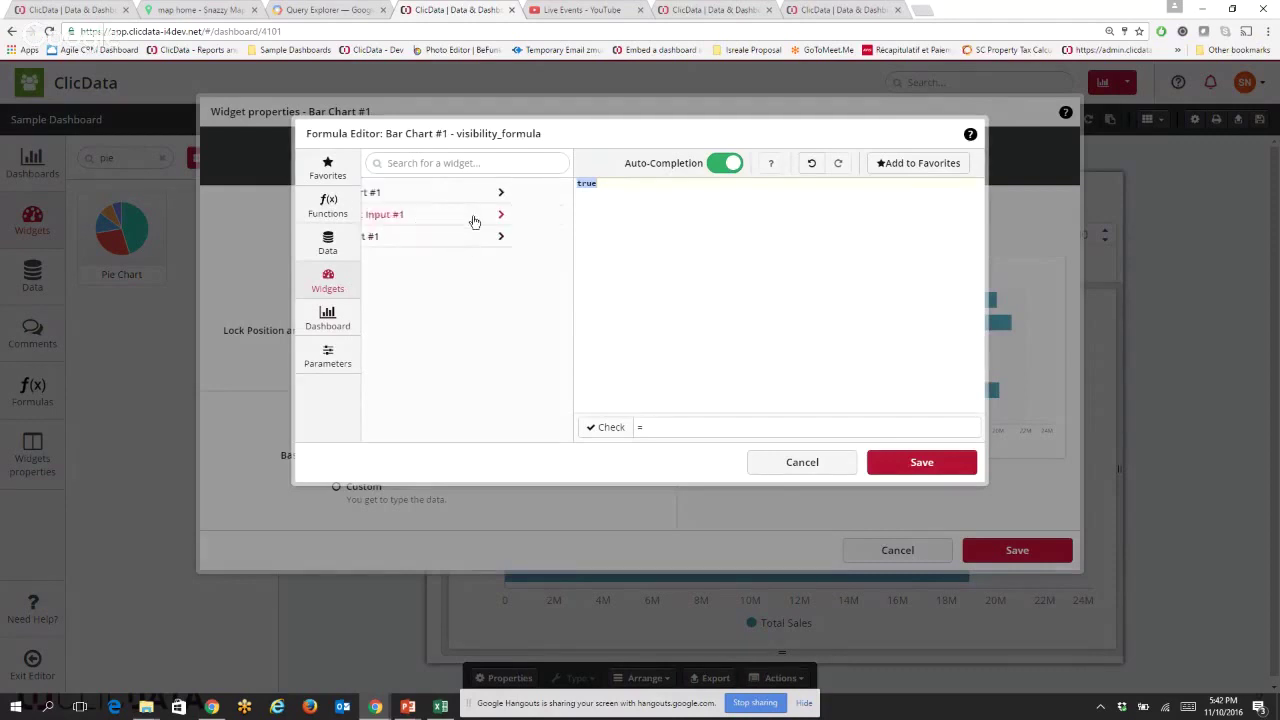
click(550, 217)
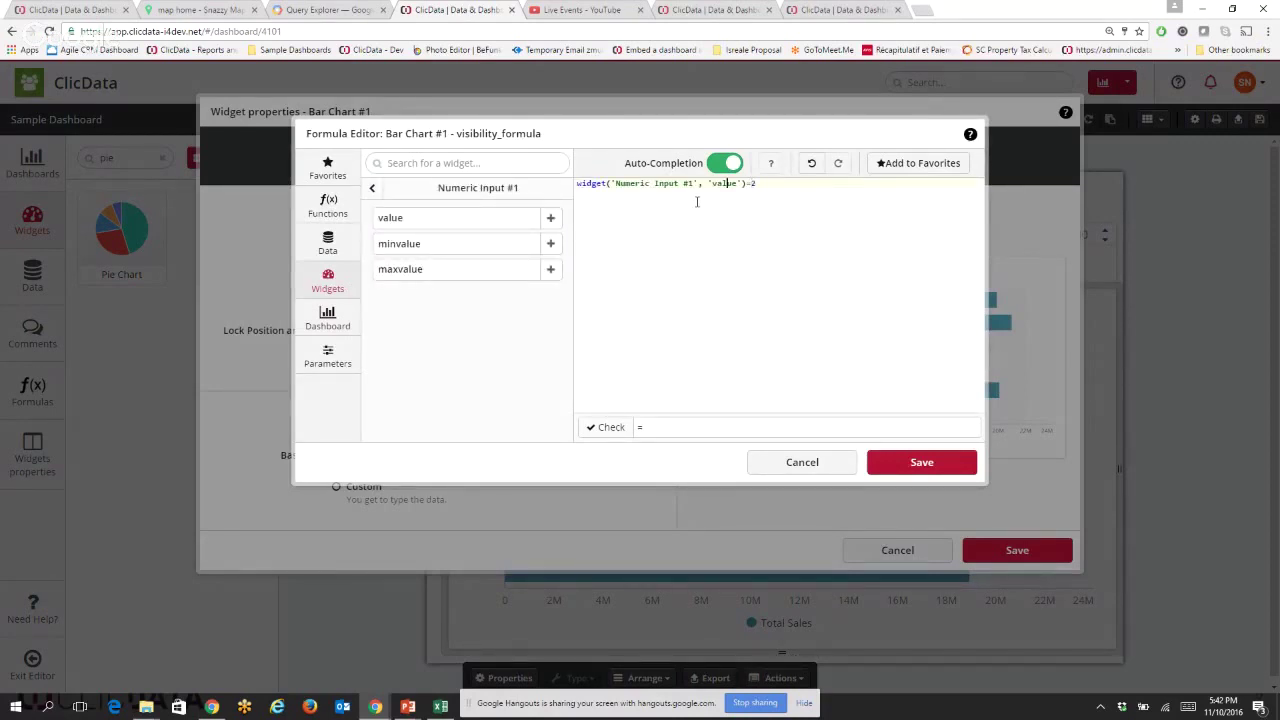
text(if()
text(true,false)
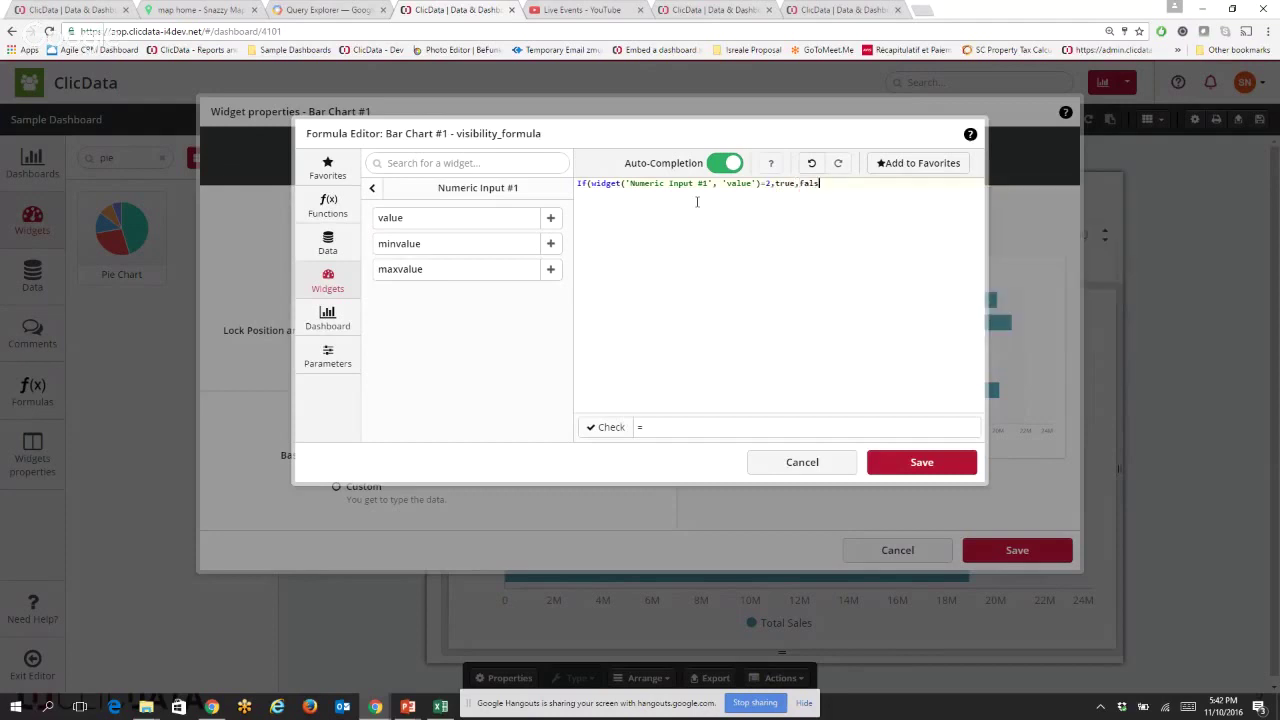
click(932, 462)
click(1017, 550)
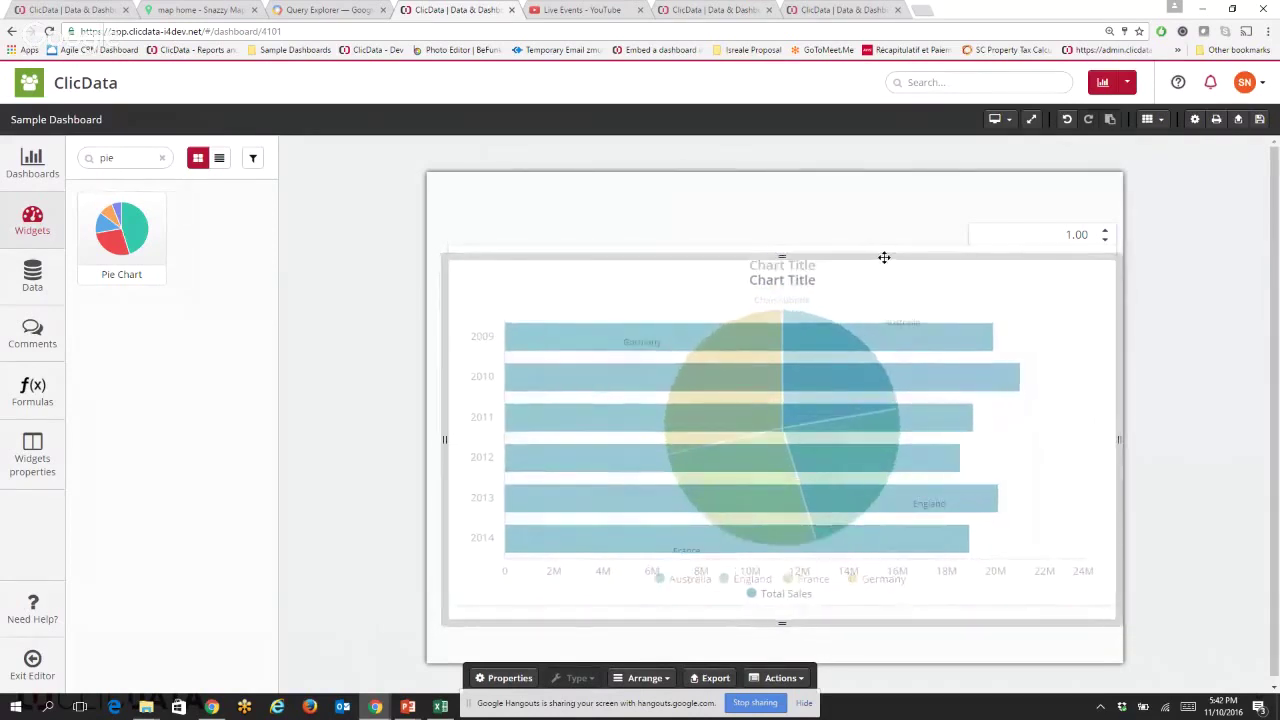
Align the overlapping bar and pie charts below the numeric input and save the dashboard.
mouse_move(881, 271)
mouse_down()
mouse_move(879, 284)
mouse_move(874, 251)
mouse_move(869, 289)
mouse_up()
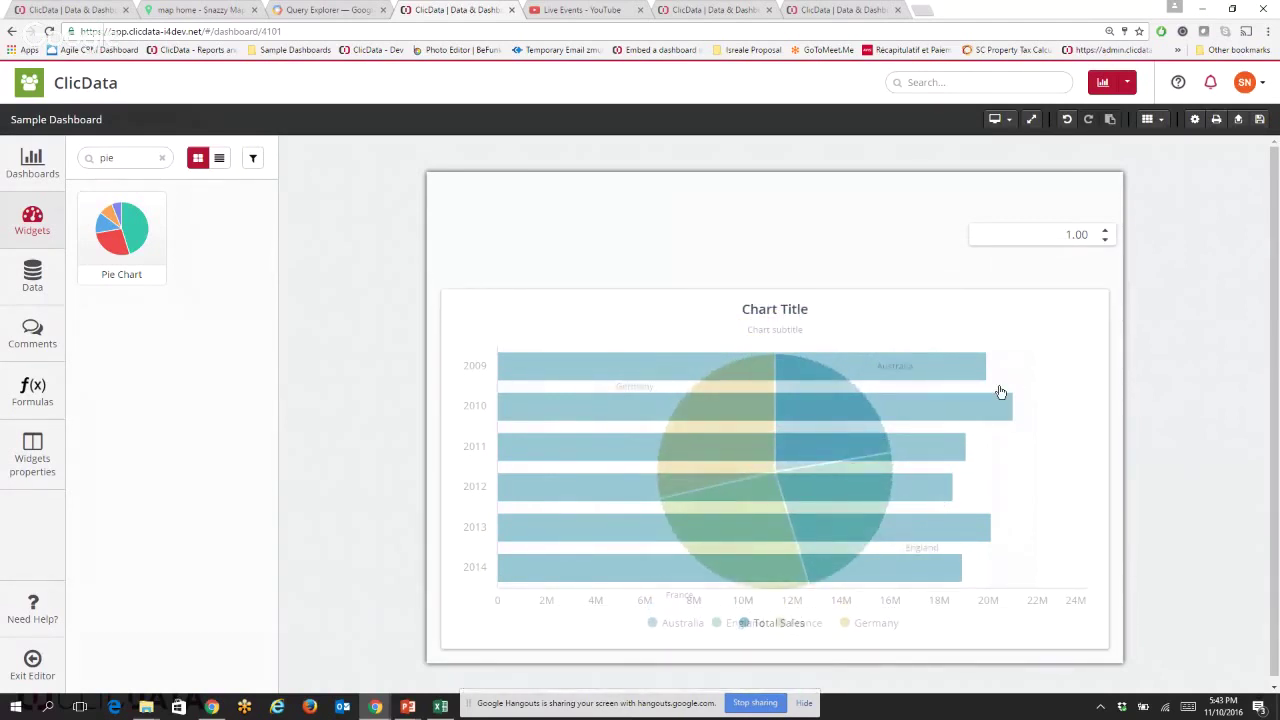
click(1260, 119)
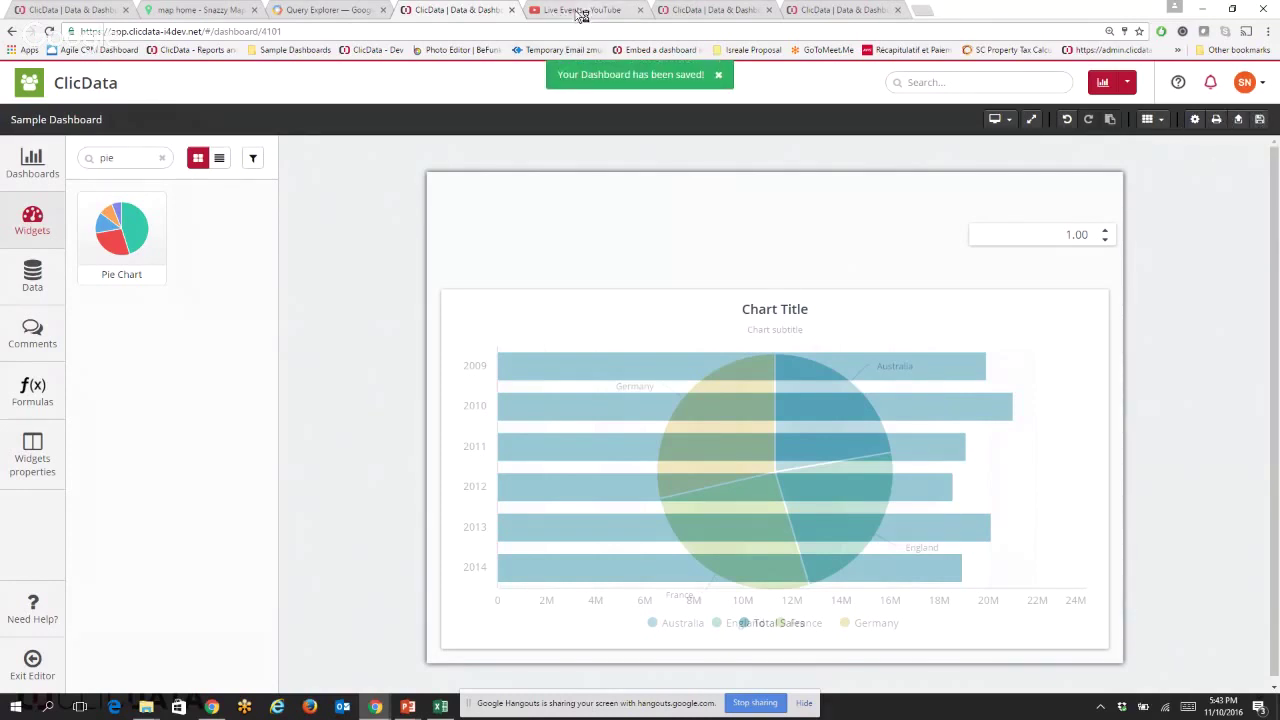
Reload the published live link and test the chart visibility with the numeric input at 1.00 and 2.00.
click(843, 9)
click(48, 31)
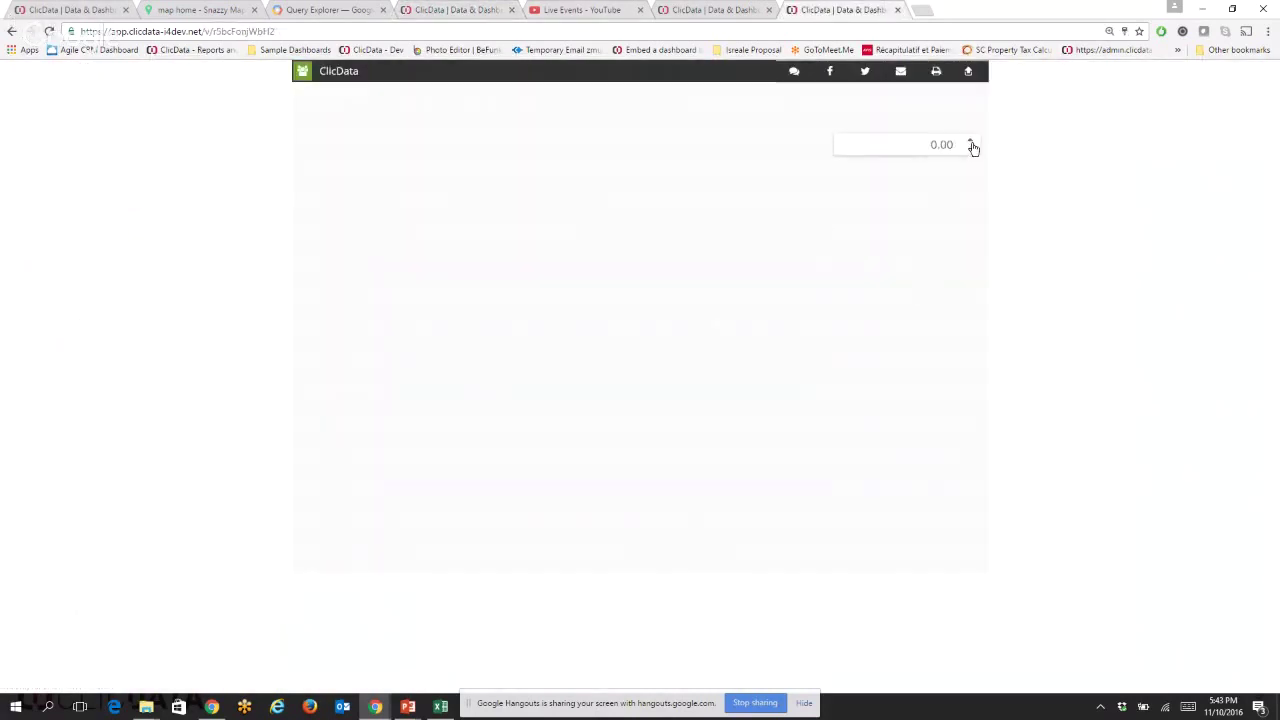
click(970, 142)
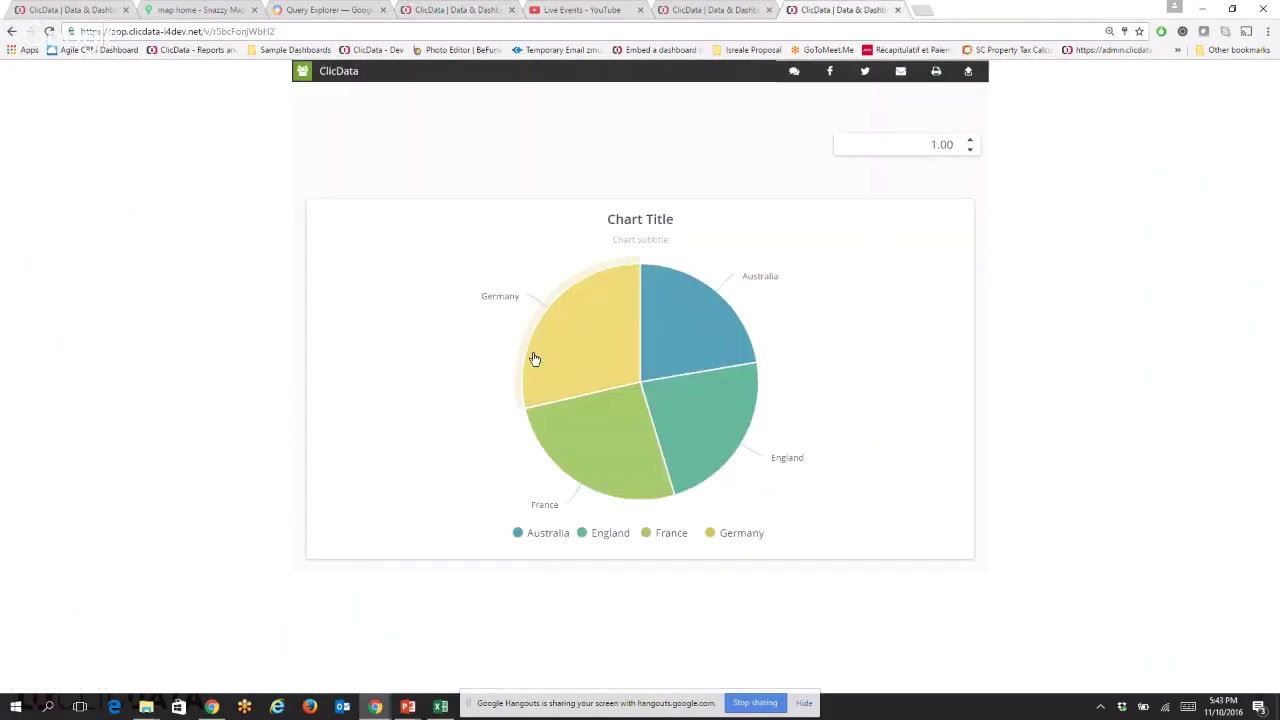
click(970, 141)
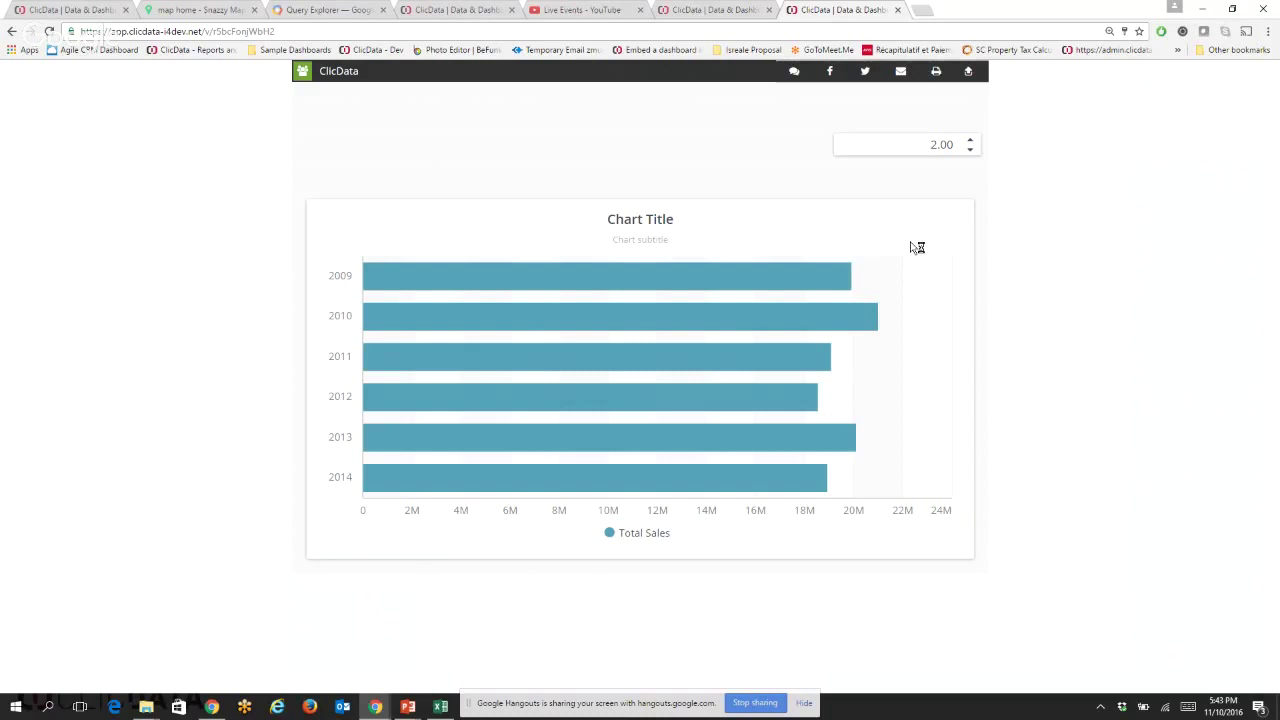
Bring up the ClicData Sales data transform page, then switch to the ClicData Webinar - 2016 presentation in PowerPoint.
click(38, 9)
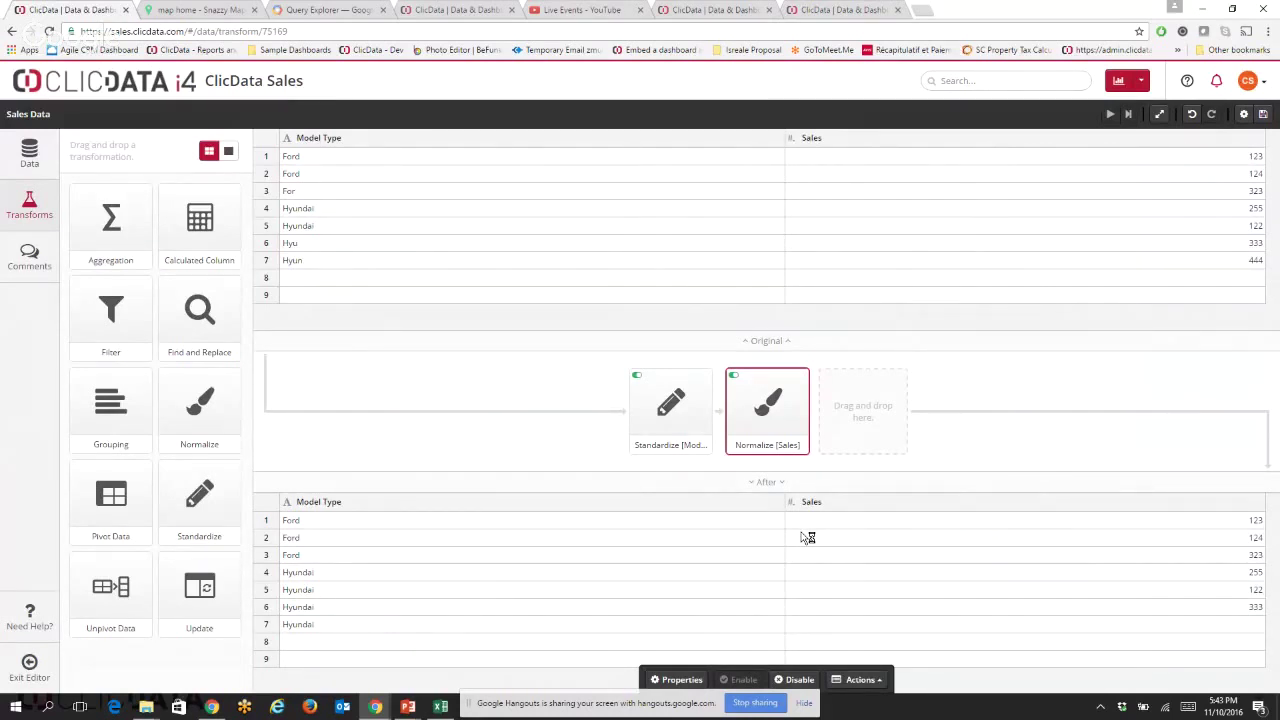
key(alt+Tab)
key(alt+Tab)
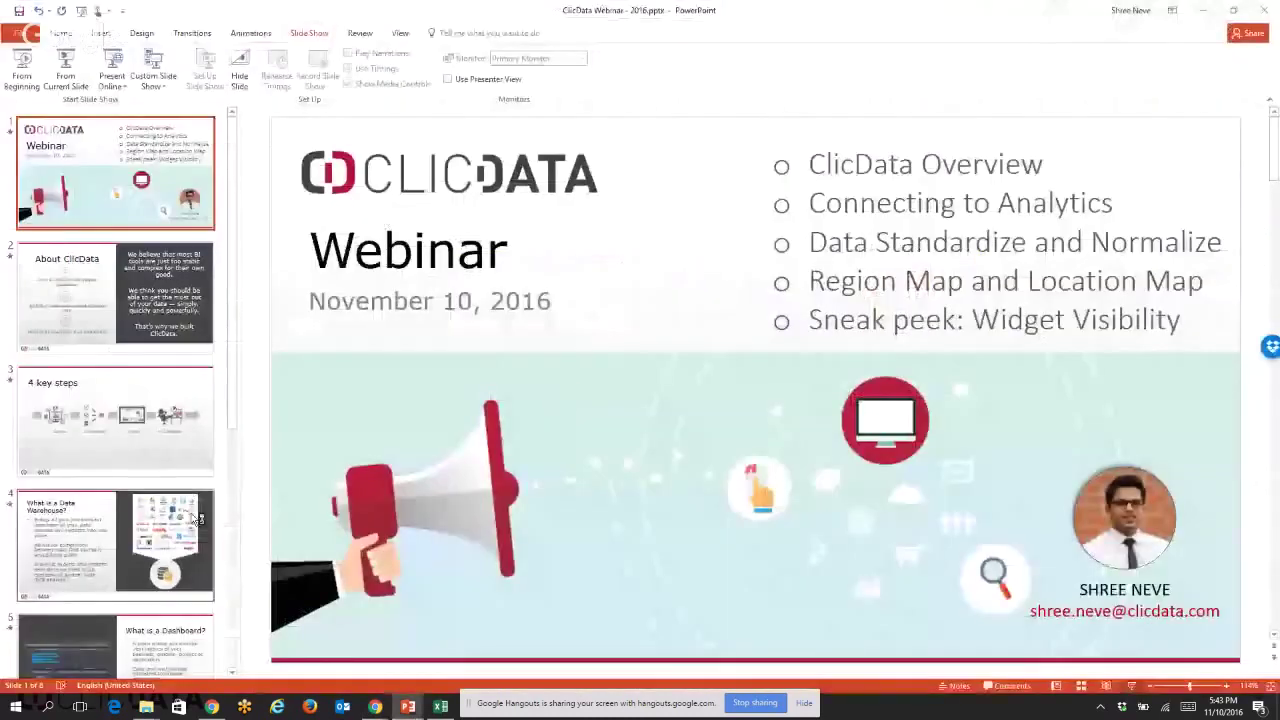